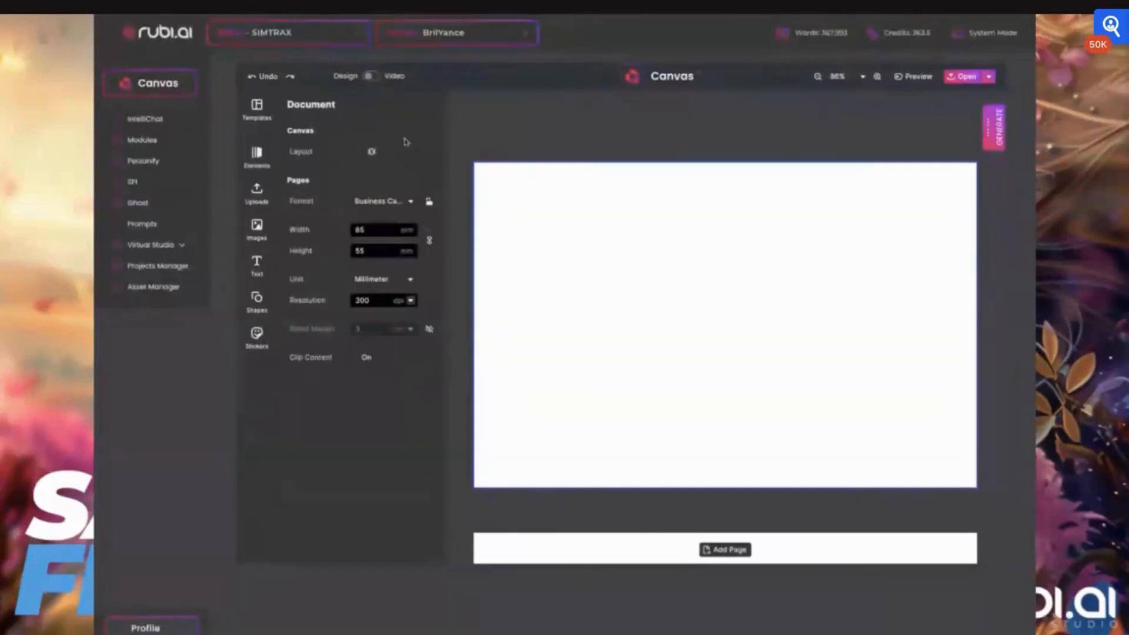
- Review the page properties and the document's available page formats, measurement units and resolution options
left_click(590, 192)
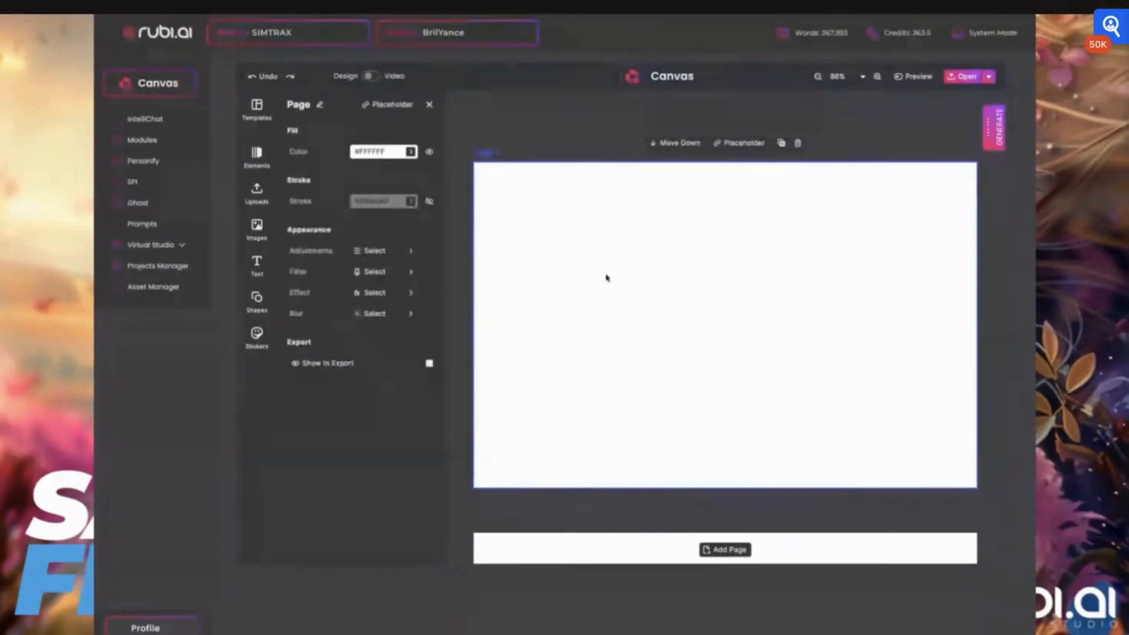
left_click(426, 105)
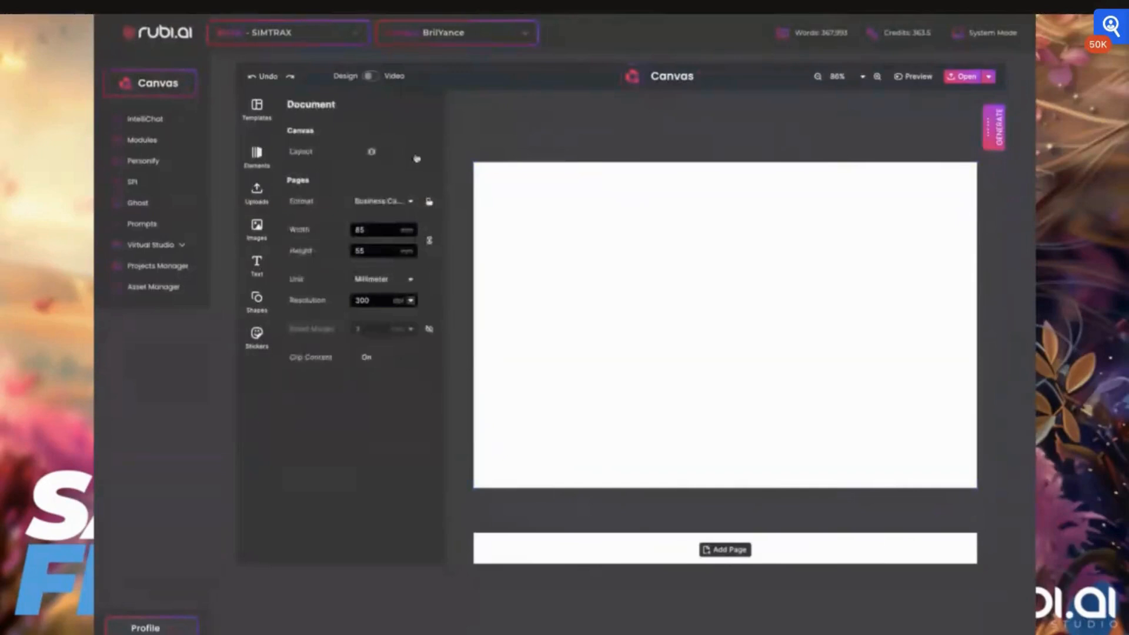
left_click(391, 202)
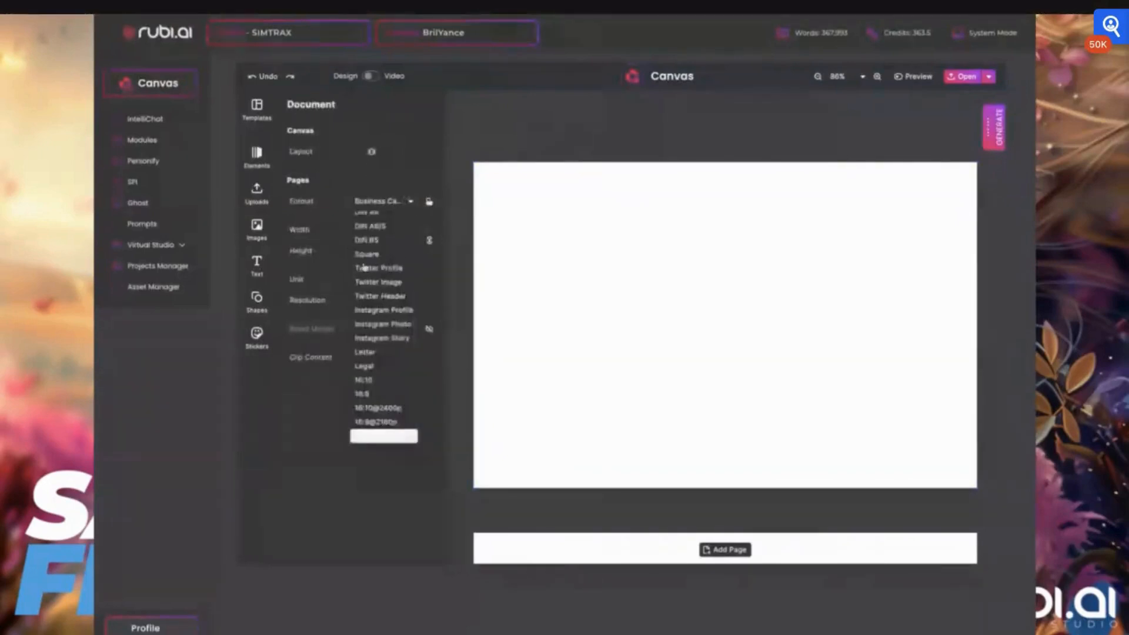
scroll(365, 267, "up", 3)
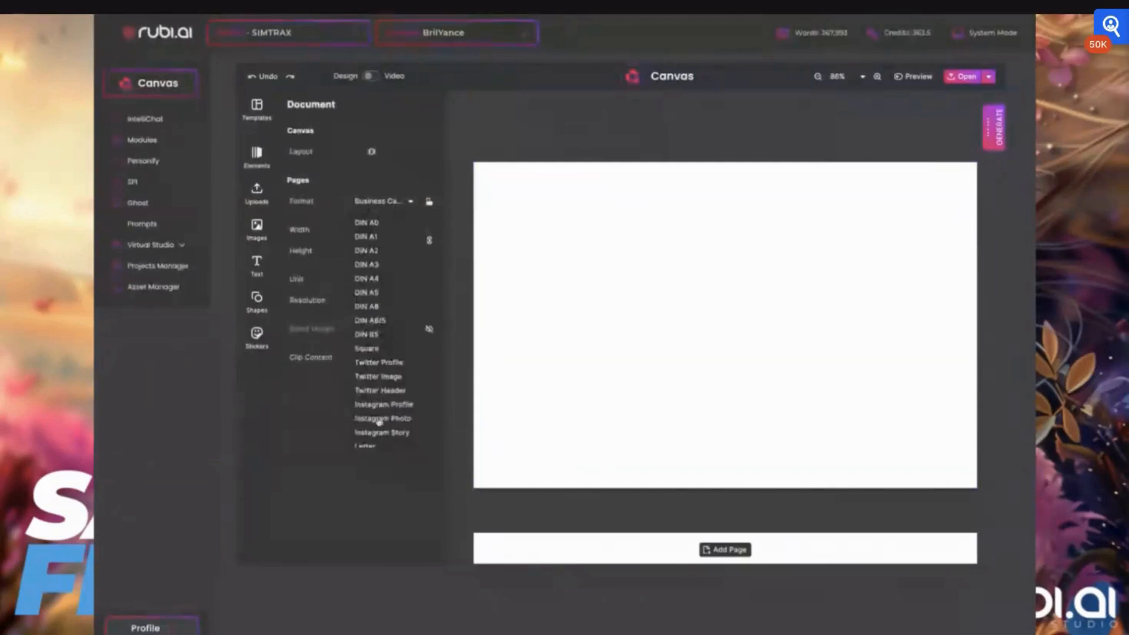
left_click(298, 461)
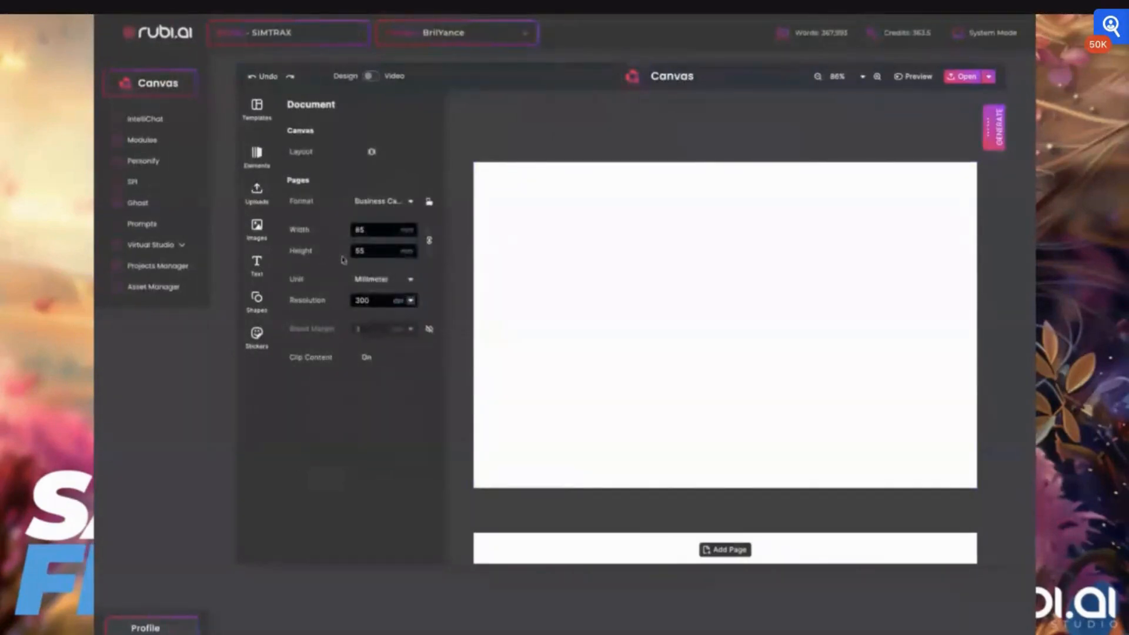
left_click(371, 280)
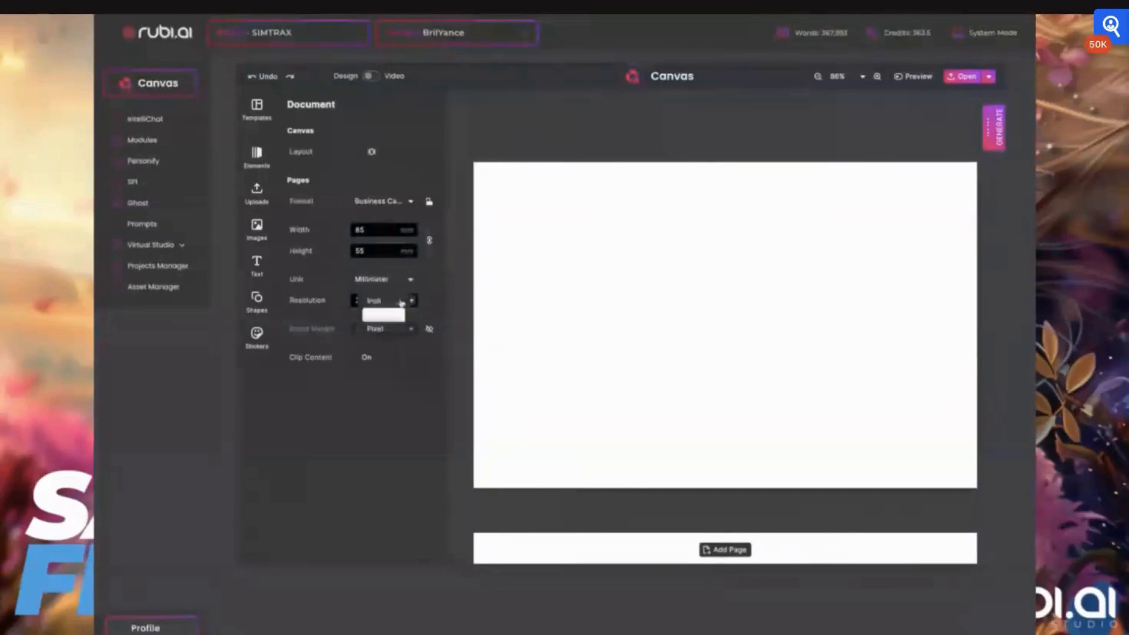
left_click(327, 399)
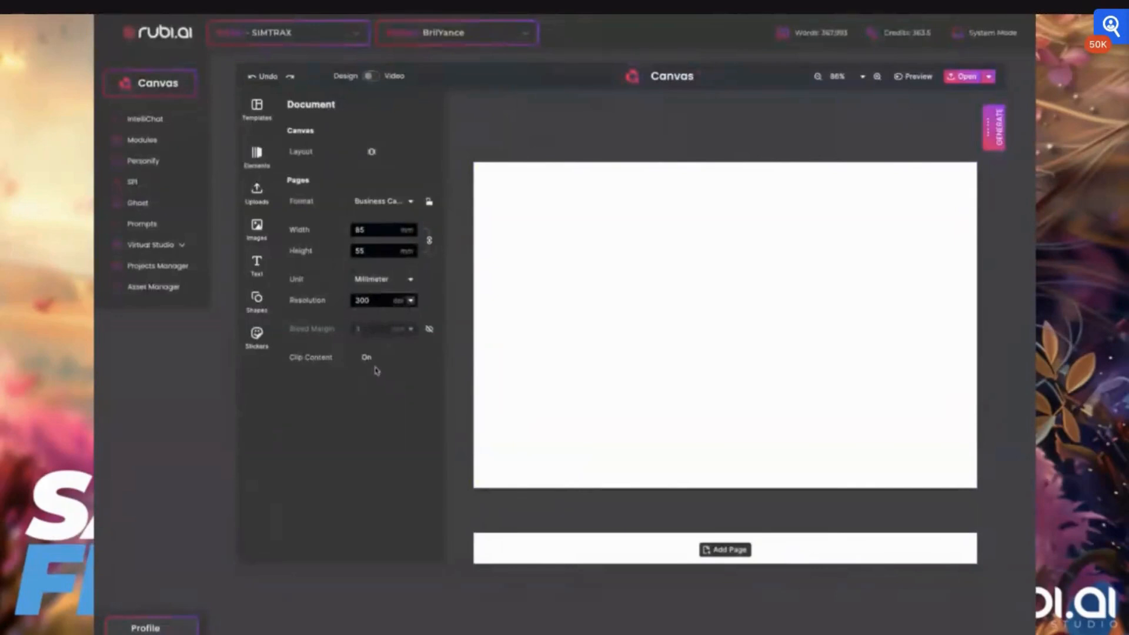
left_click(411, 301)
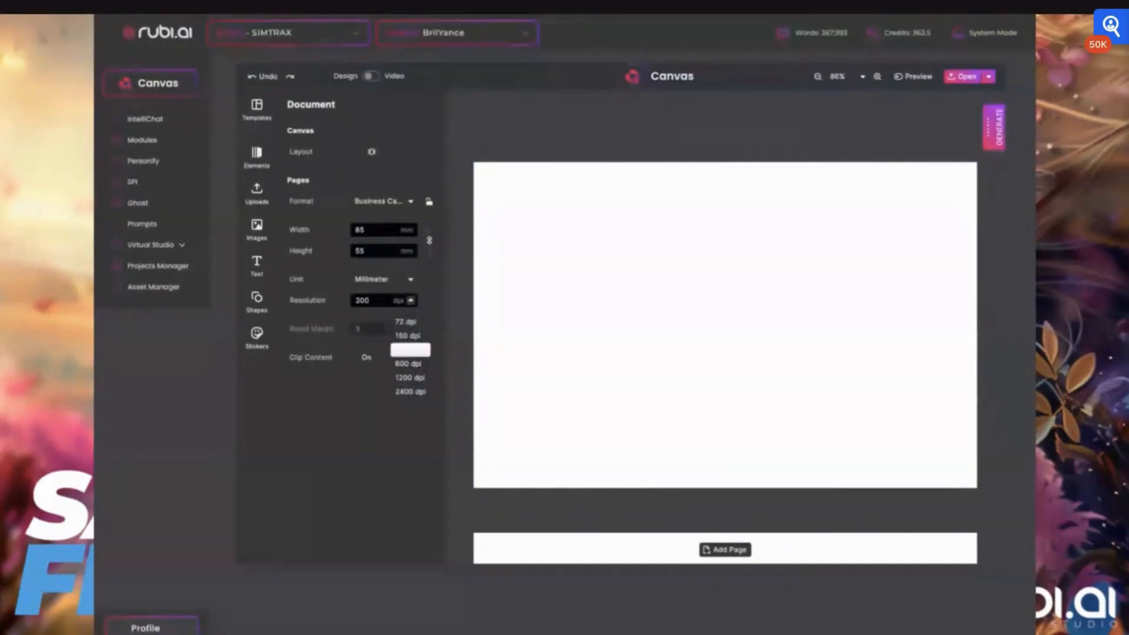
left_click(323, 395)
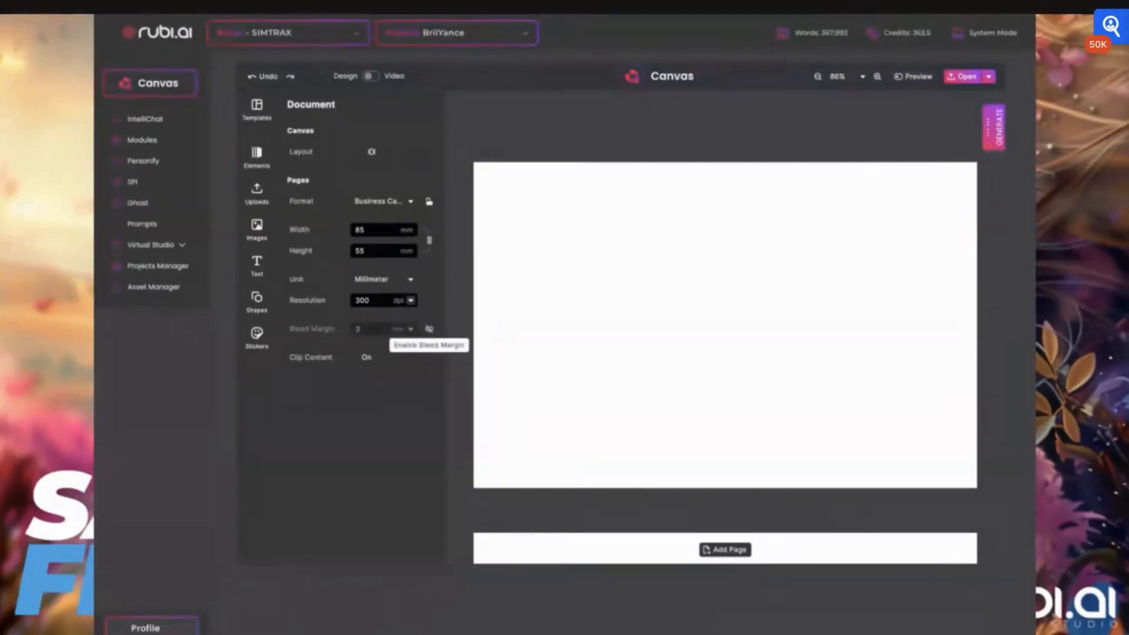
- Enable the bleed margin around the business card page to preview it and disable it again
left_click(430, 329)
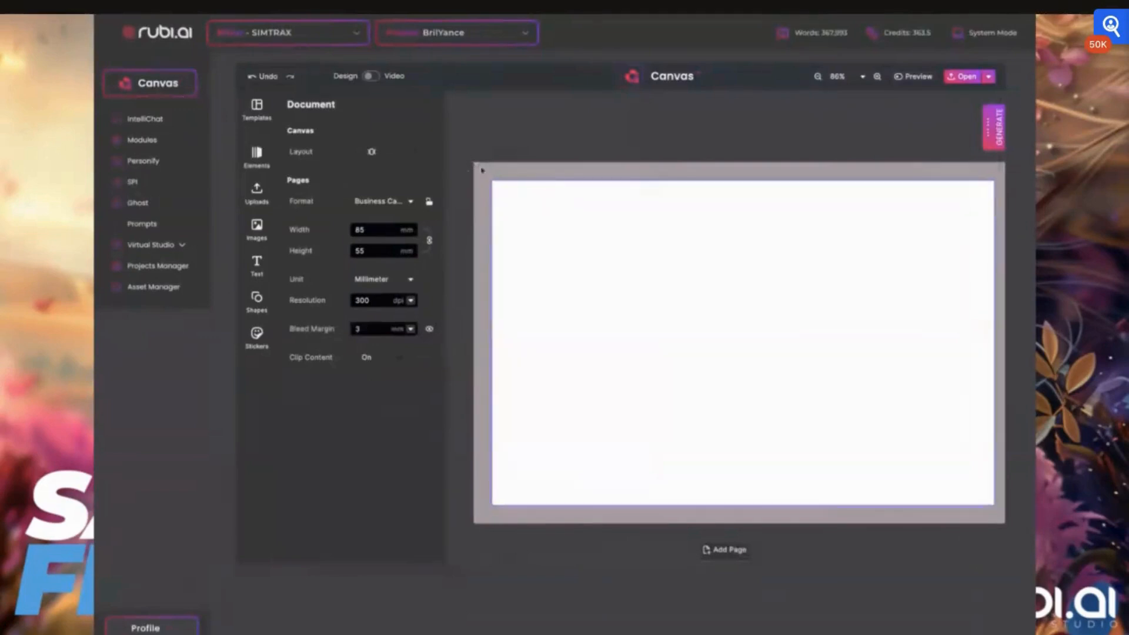
left_click(429, 331)
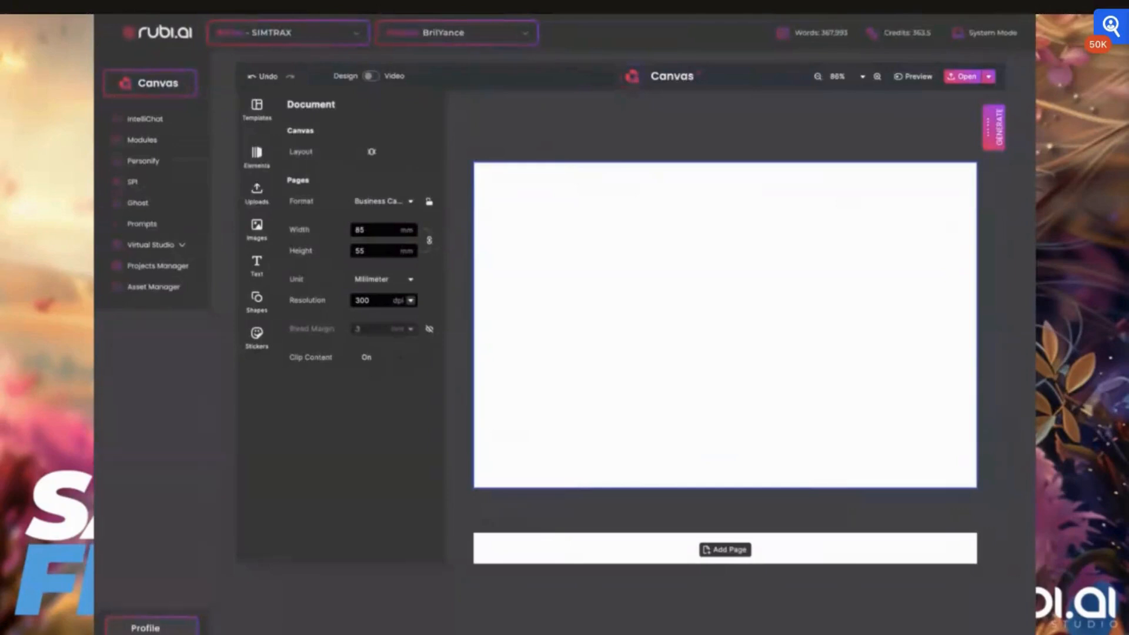
scroll(583, 189, "down", 2)
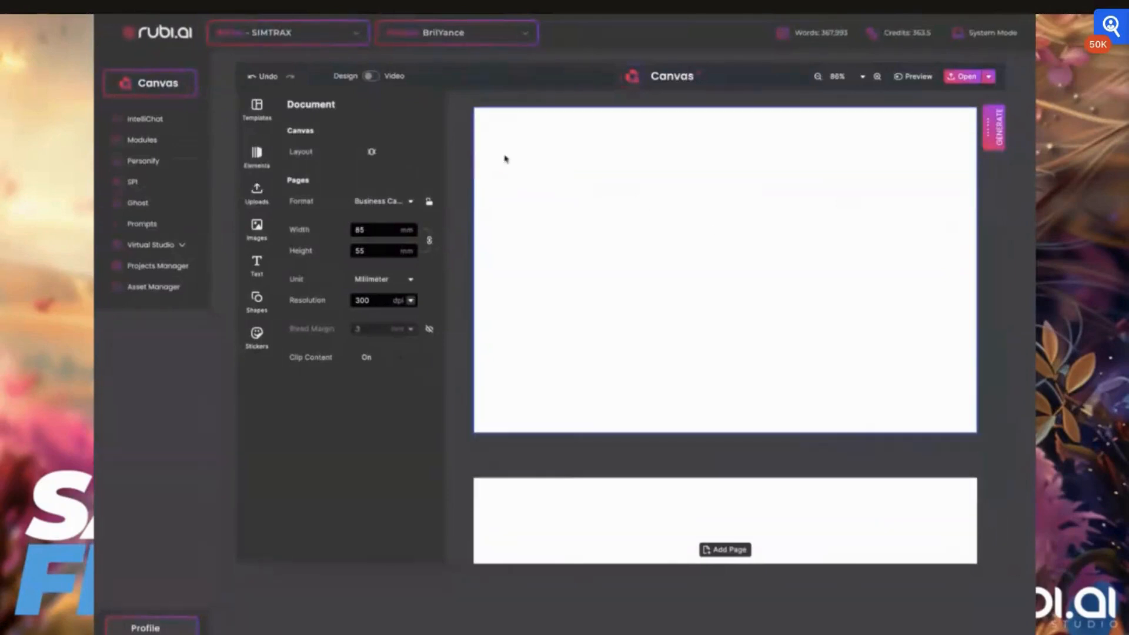
scroll(504, 159, "up", 2)
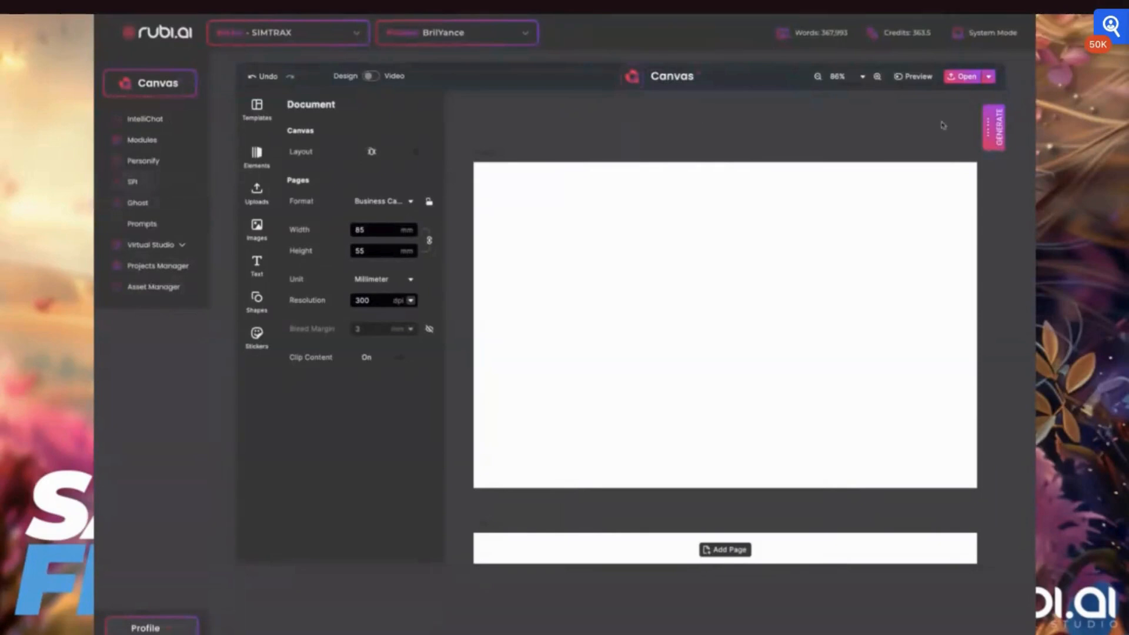
- Check the available Generate options and browse the full collection of uploaded images
left_click(994, 129)
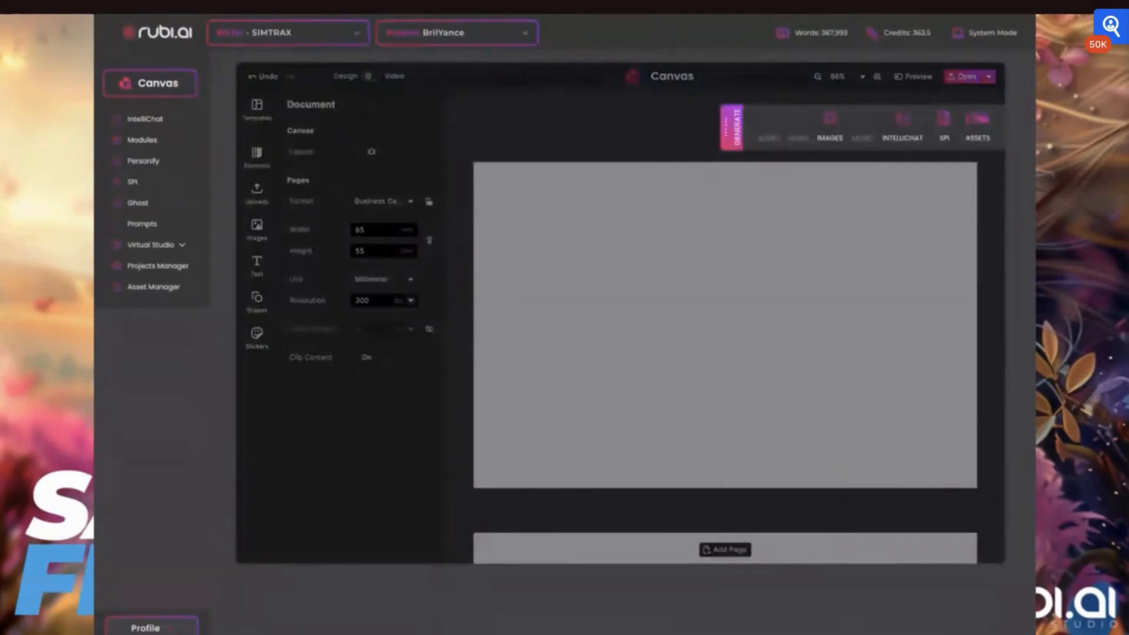
left_click(737, 132)
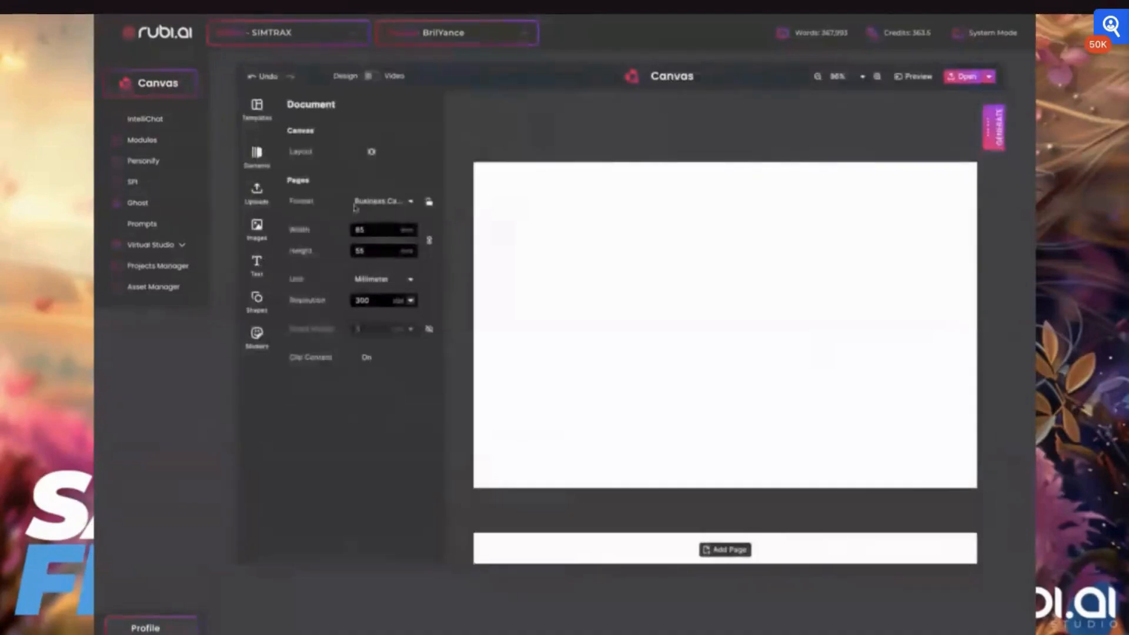
left_click(257, 228)
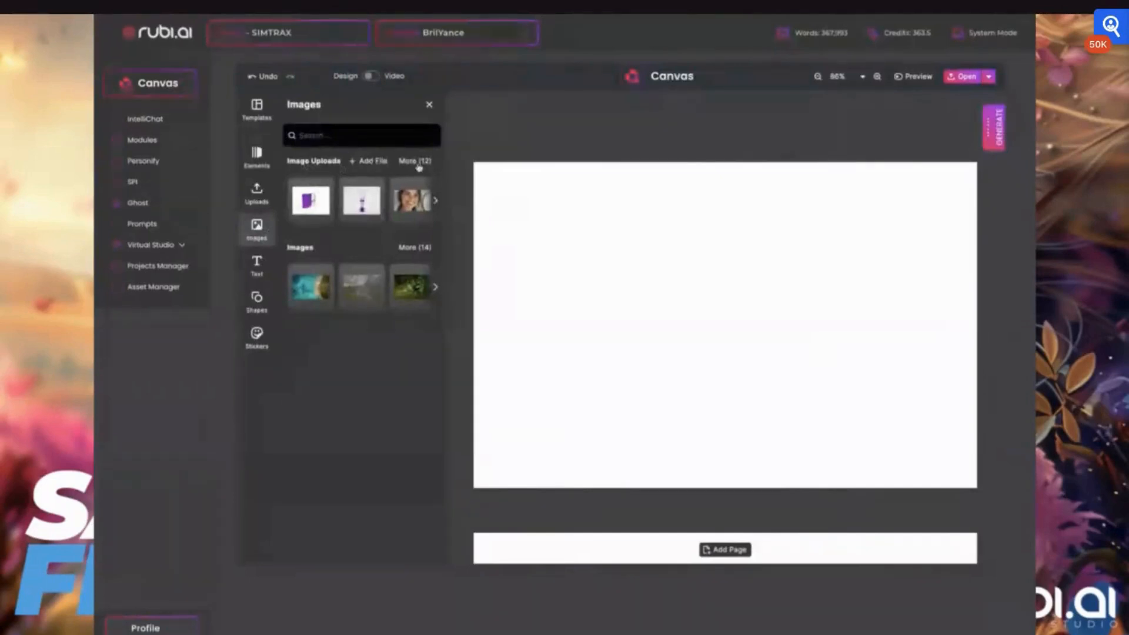
left_click(436, 201)
left_click(436, 202)
left_click(436, 202)
left_click(436, 202)
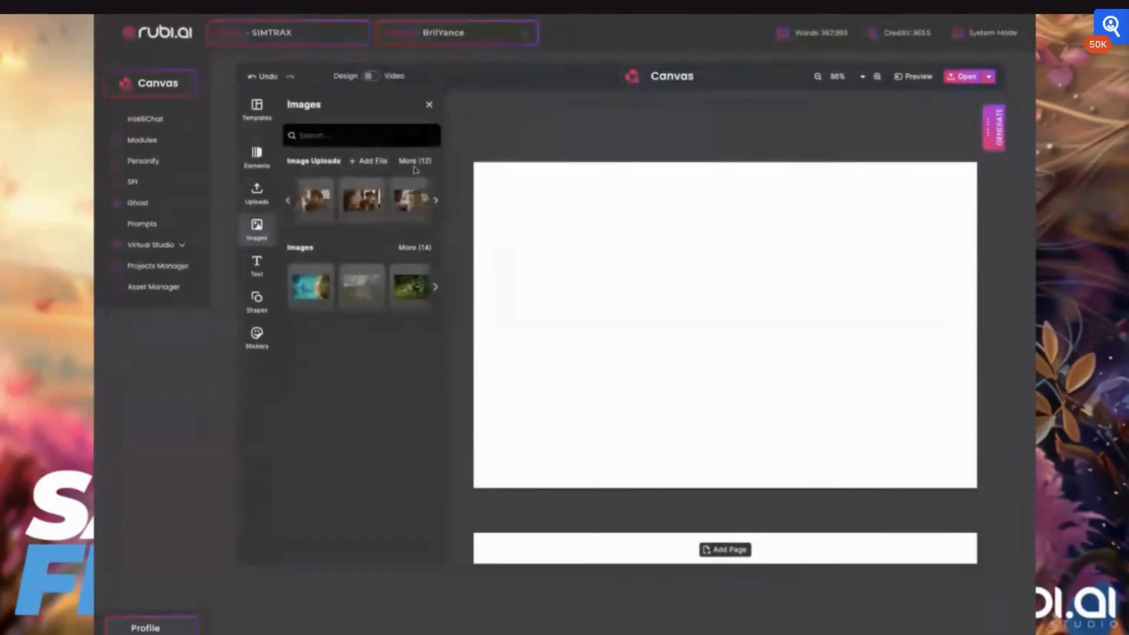
left_click(413, 164)
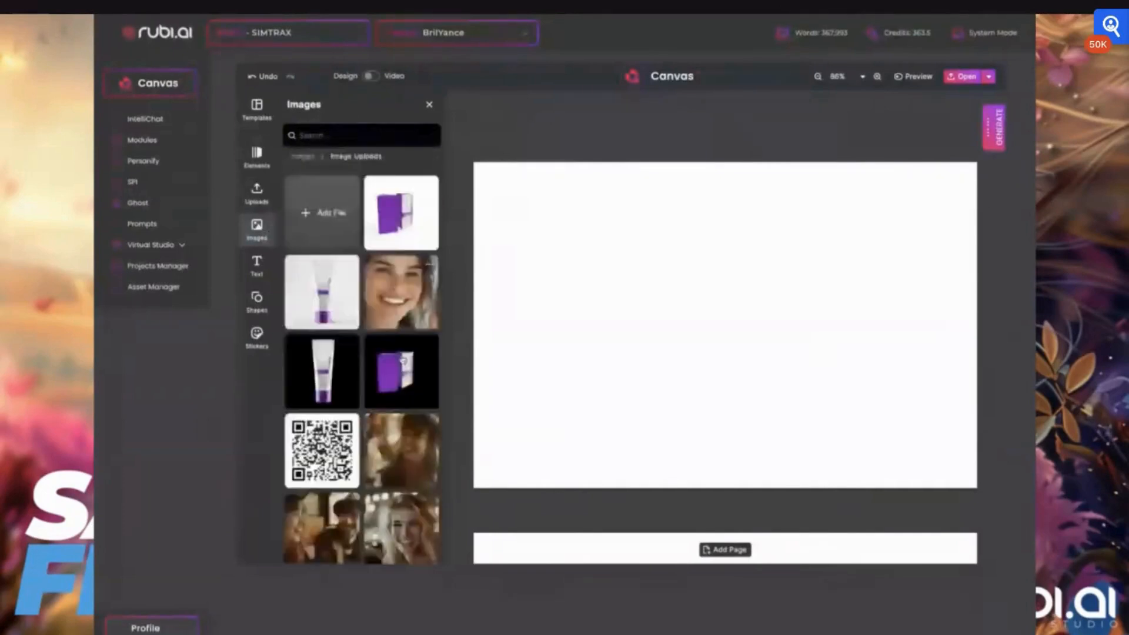
scroll(402, 398, "down", 1)
scroll(401, 400, "down", 2)
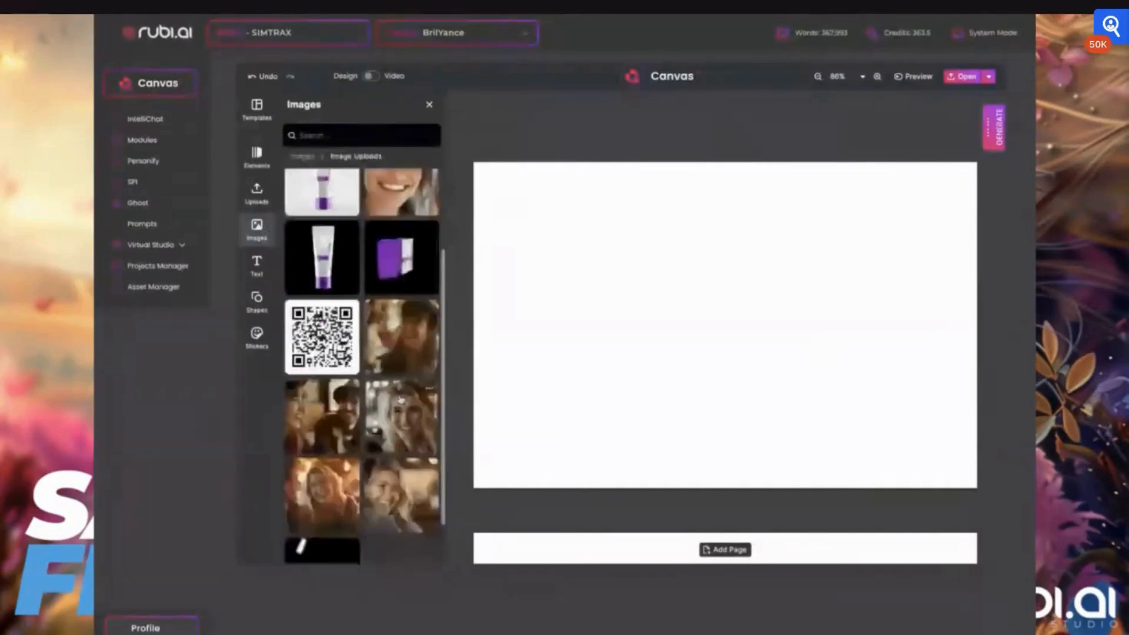
scroll(371, 423, "down", 1)
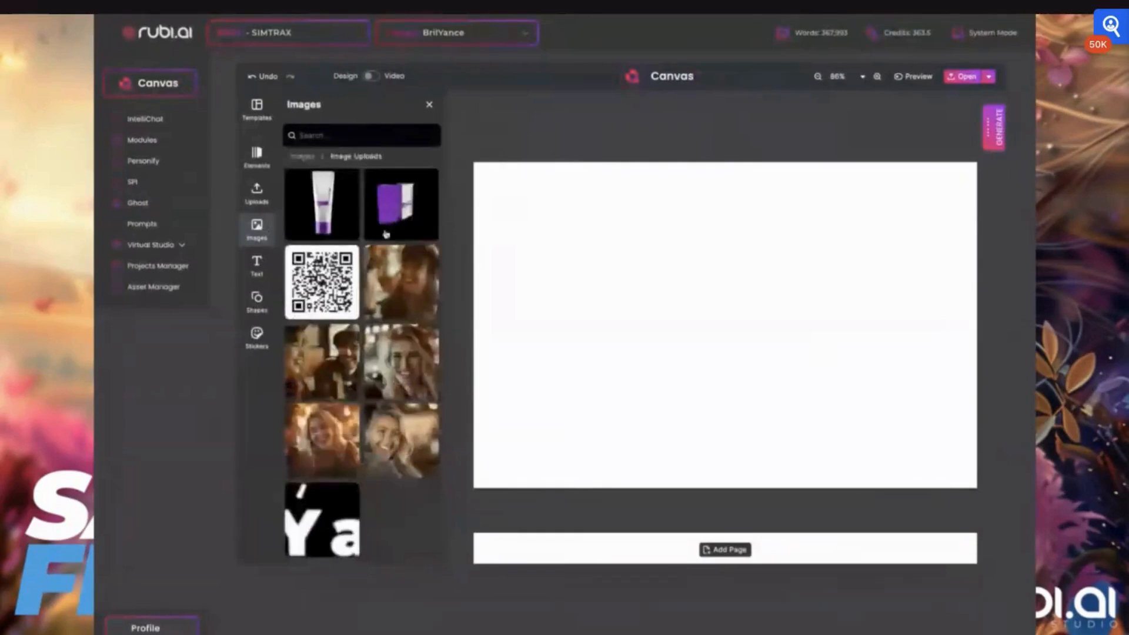
scroll(389, 232, "up", 1)
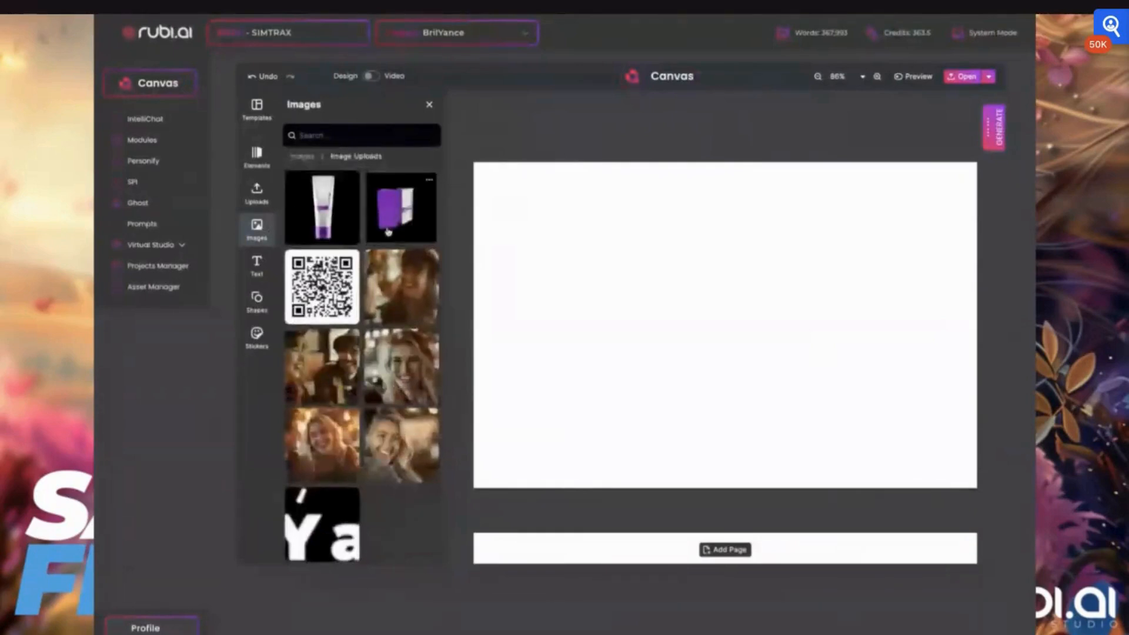
scroll(388, 232, "up", 2)
scroll(389, 233, "up", 1)
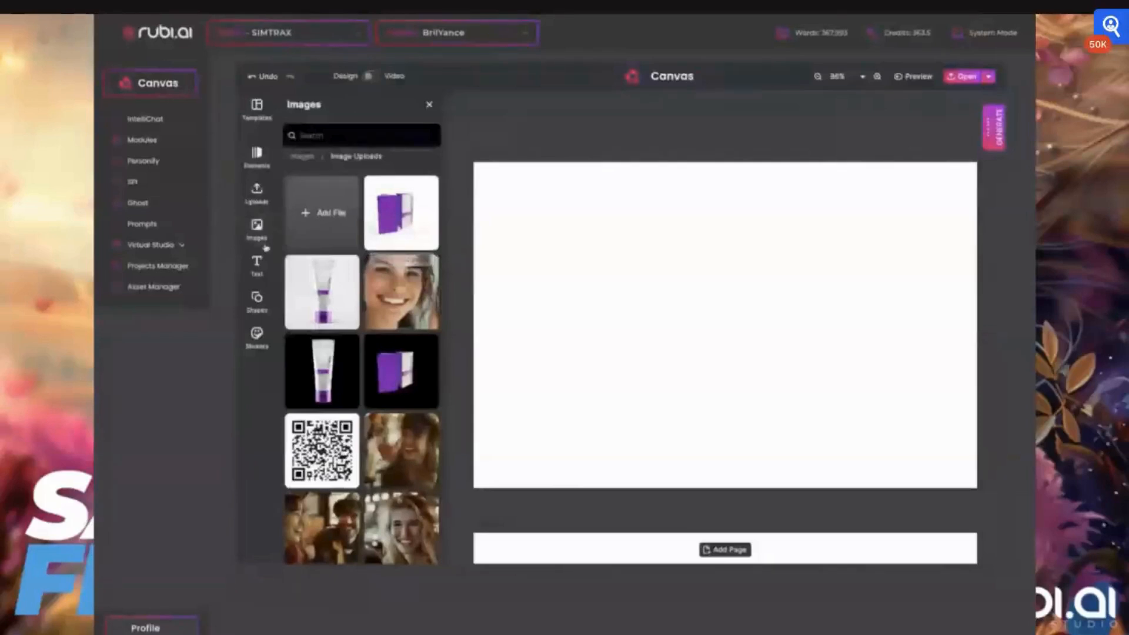
- Add a paragraph text element to the page and delete it again
left_click(257, 264)
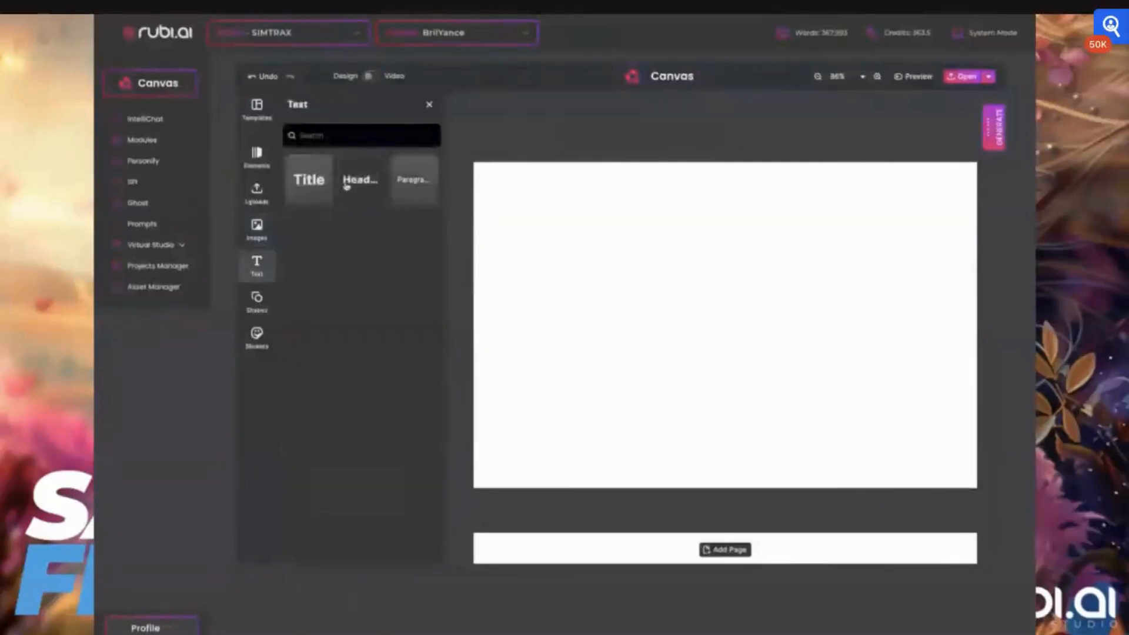
left_click(417, 190)
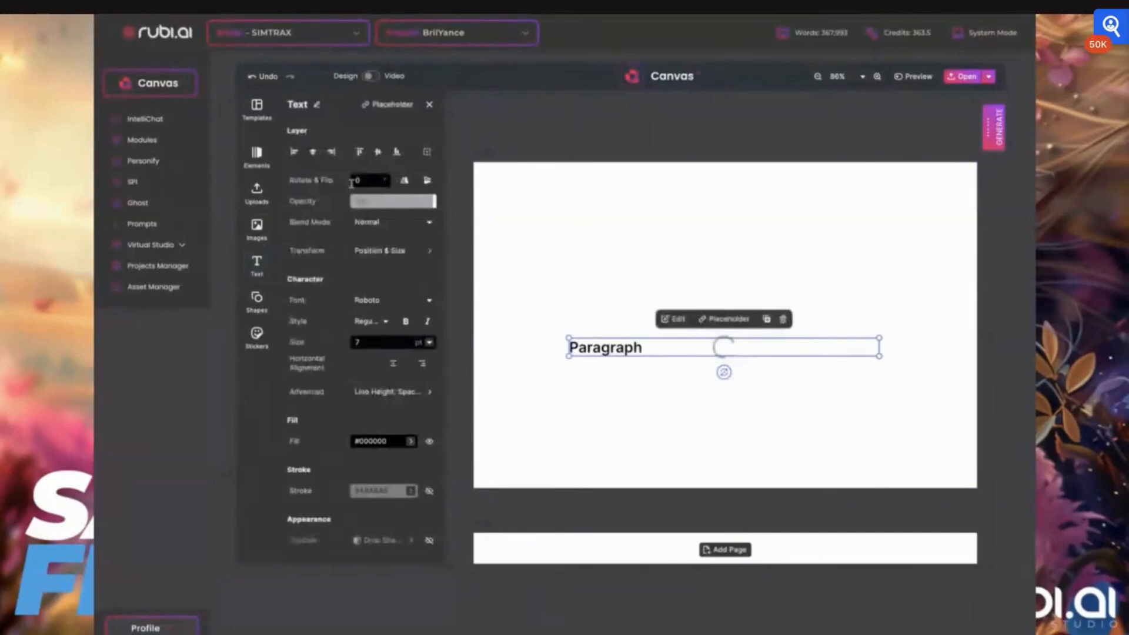
key("Delete")
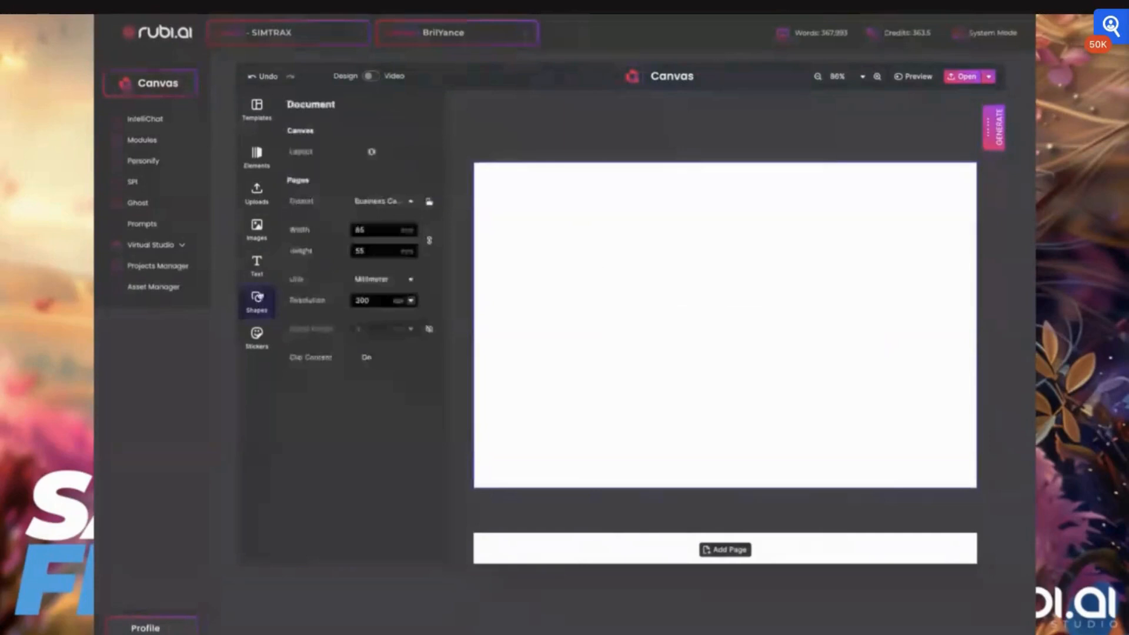
- Browse the basic shapes and the emoticon stickers, and return to the sticker category overview
left_click(257, 298)
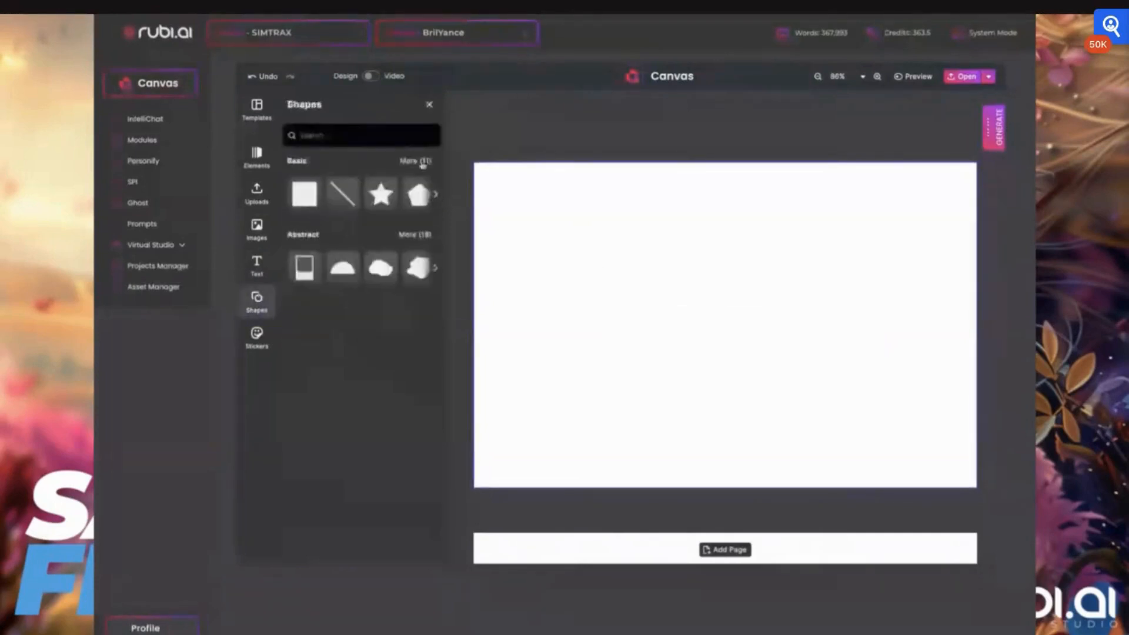
left_click(422, 163)
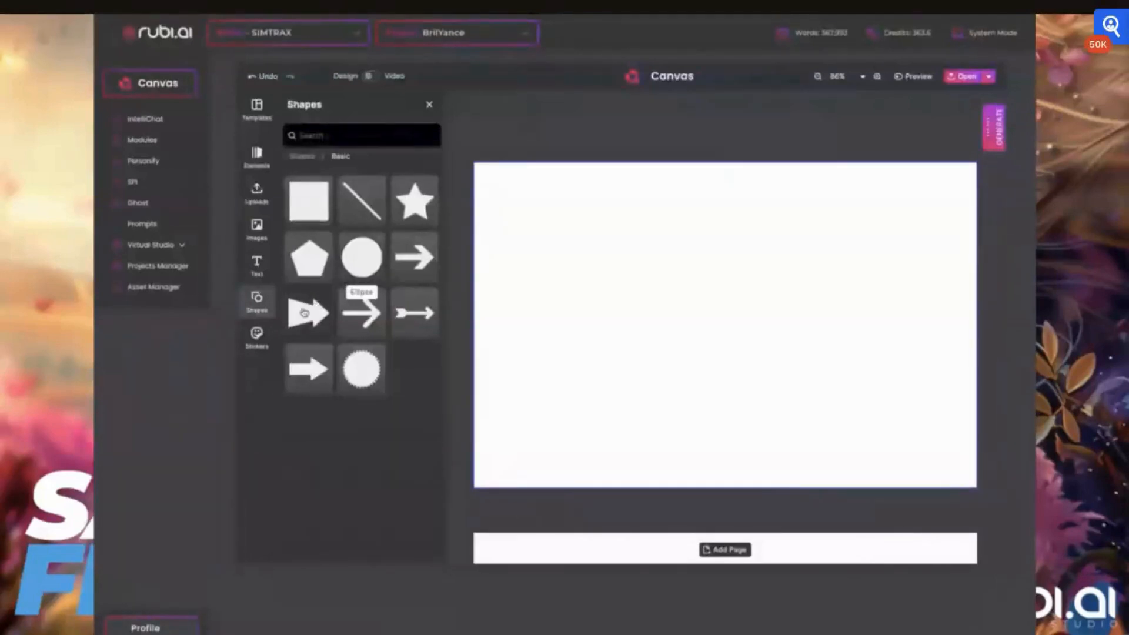
left_click(256, 337)
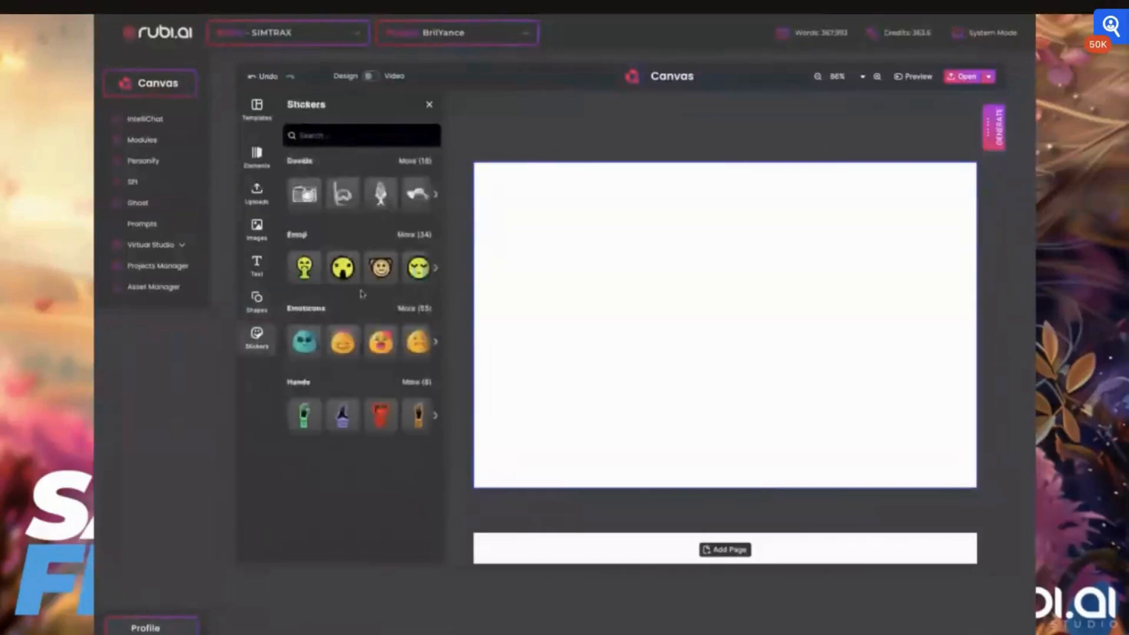
left_click(412, 309)
scroll(376, 363, "down", 1)
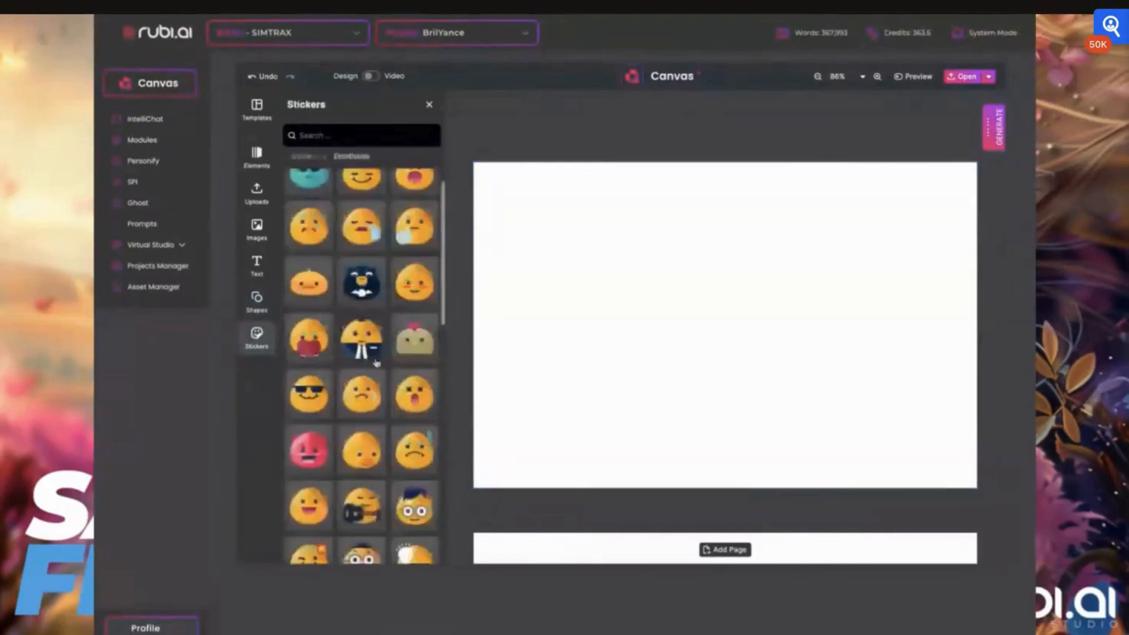
scroll(376, 362, "down", 5)
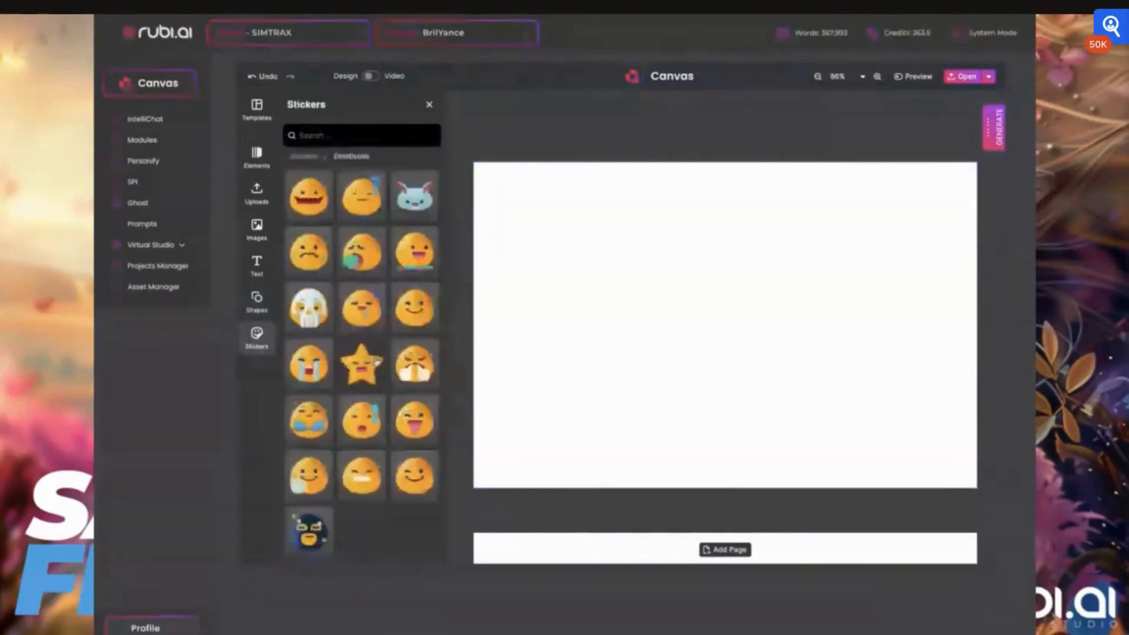
scroll(377, 361, "up", 3)
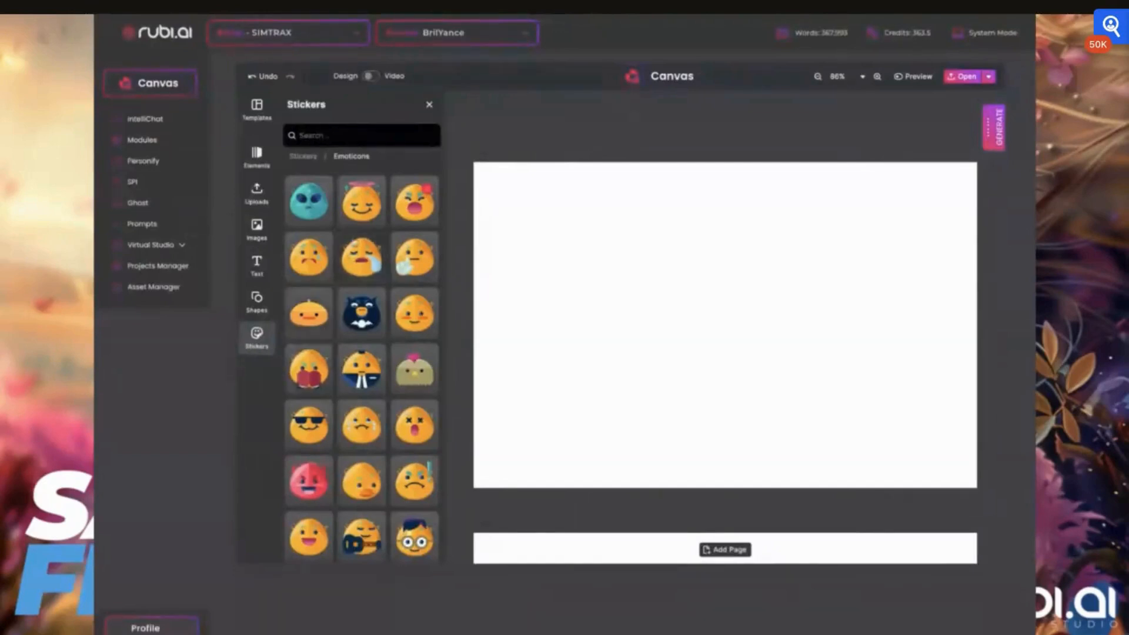
left_click(304, 157)
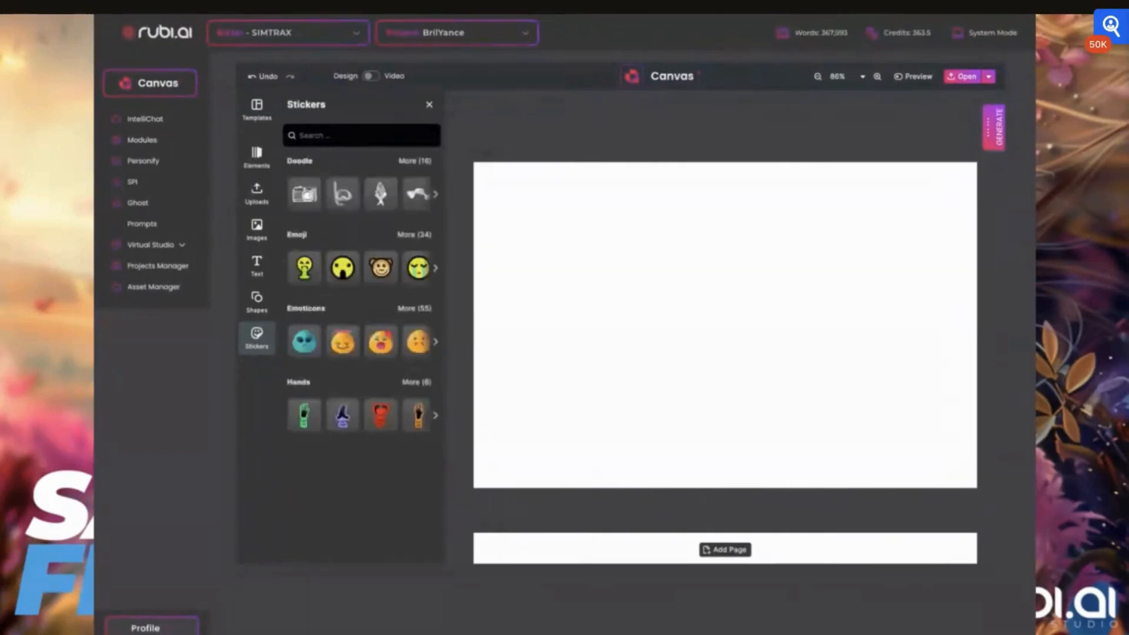
- Place the uploaded portrait of the smiling woman on the business card page and extend all four sides to fill the page
left_click(261, 238)
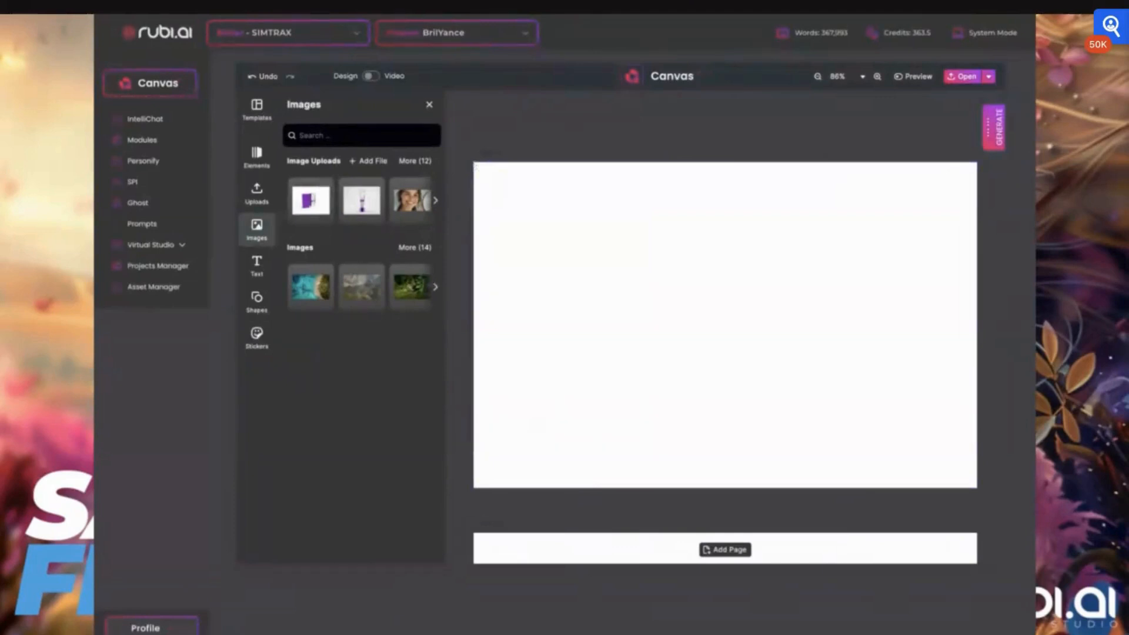
left_click(414, 163)
left_click(396, 281)
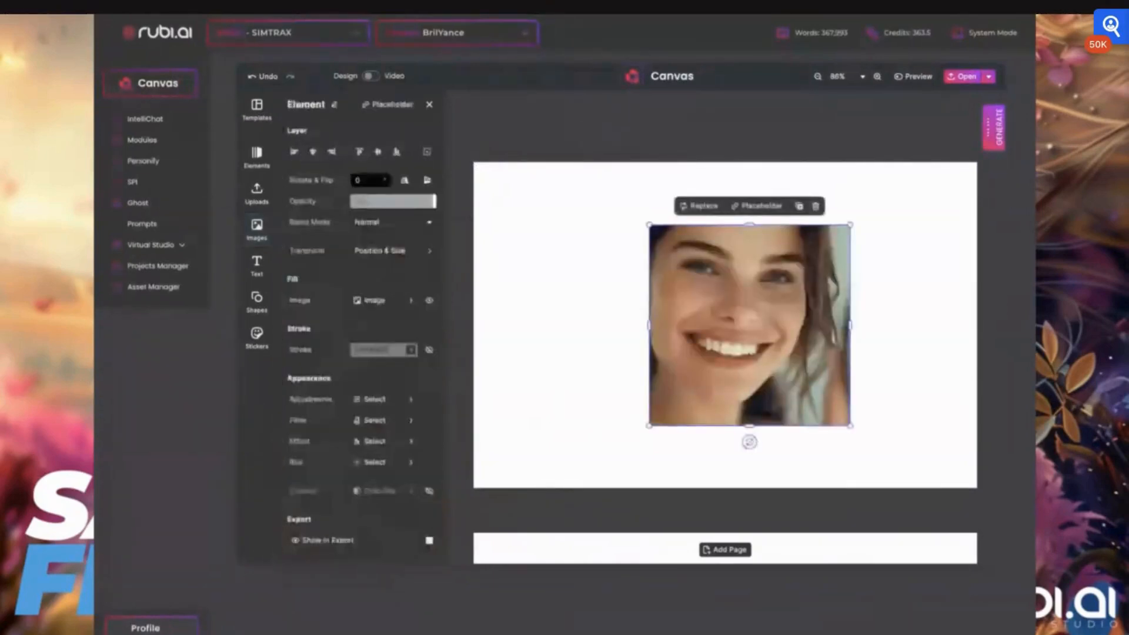
left_click_drag(649, 325, 472, 327)
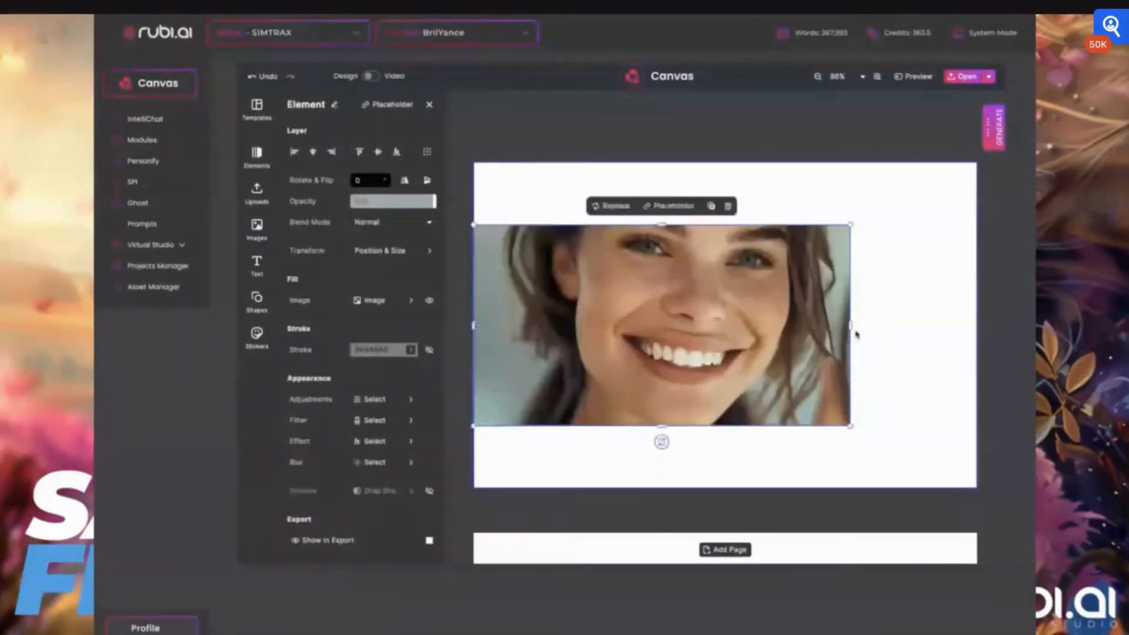
left_click_drag(851, 325, 977, 324)
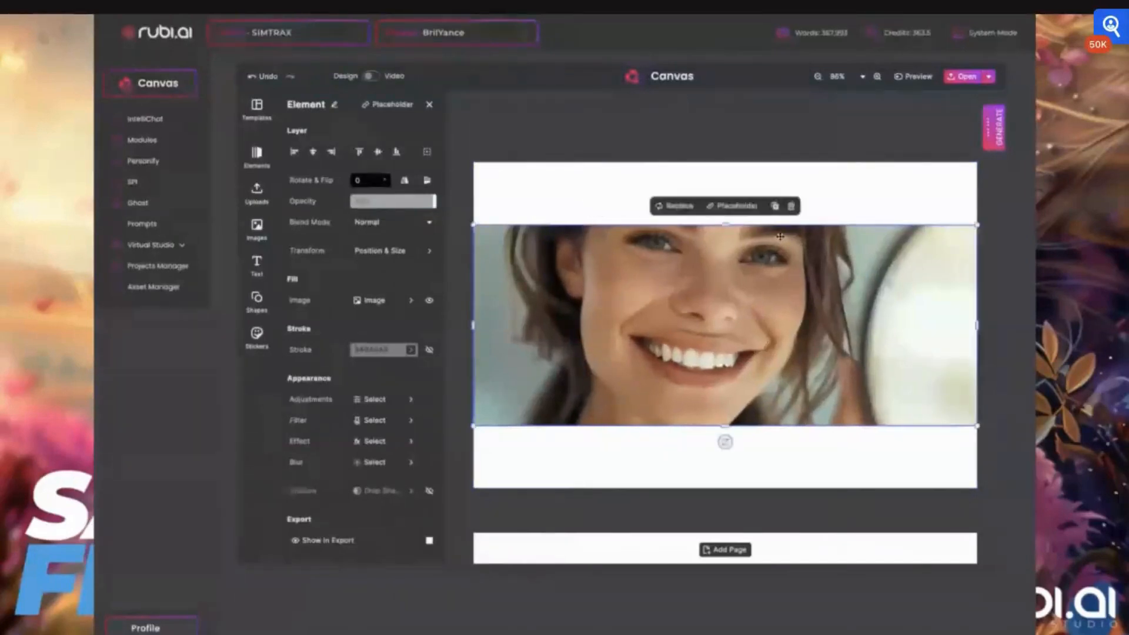
left_click_drag(725, 224, 721, 164)
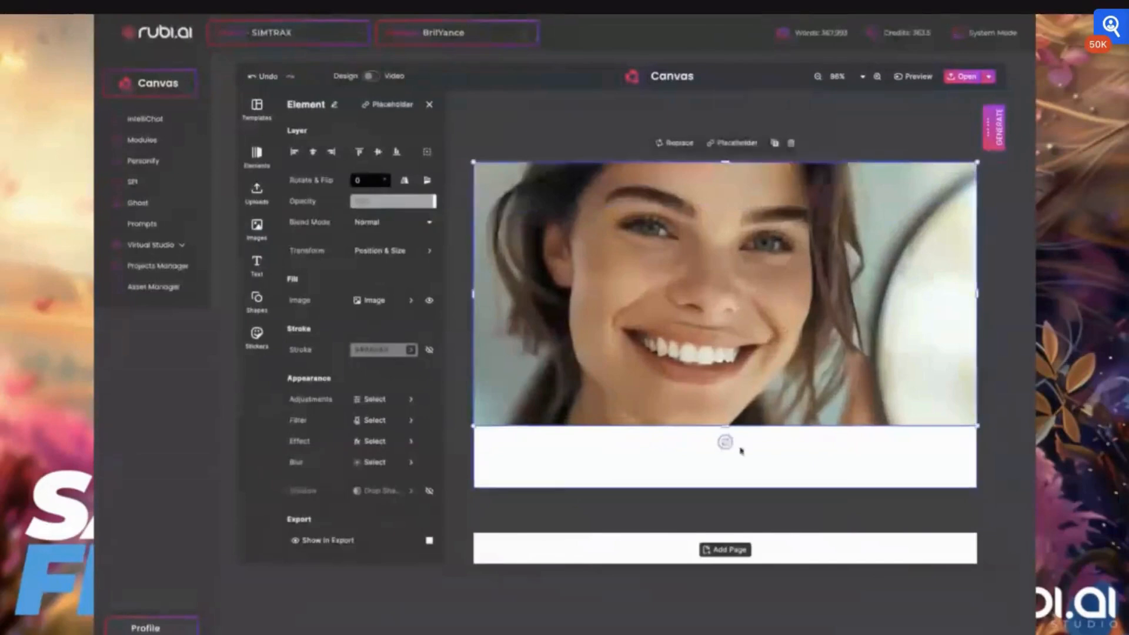
left_click_drag(726, 426, 728, 487)
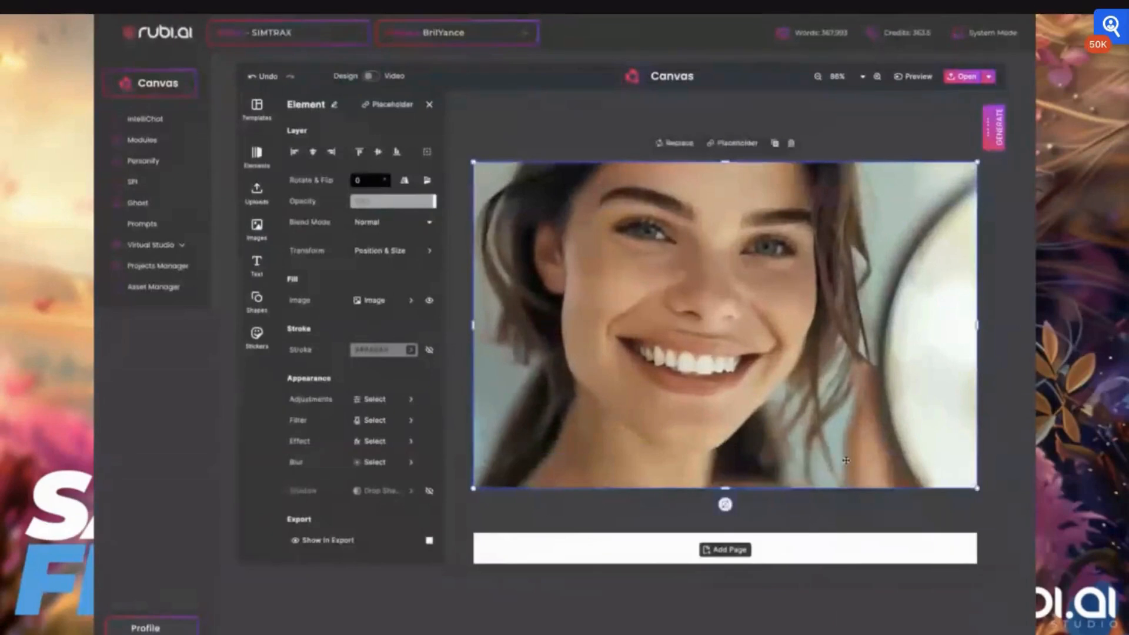
- Enlarge the portrait beyond the page and reposition it, with its right edge aligned to the page's right edge
scroll(633, 227, "down", 3)
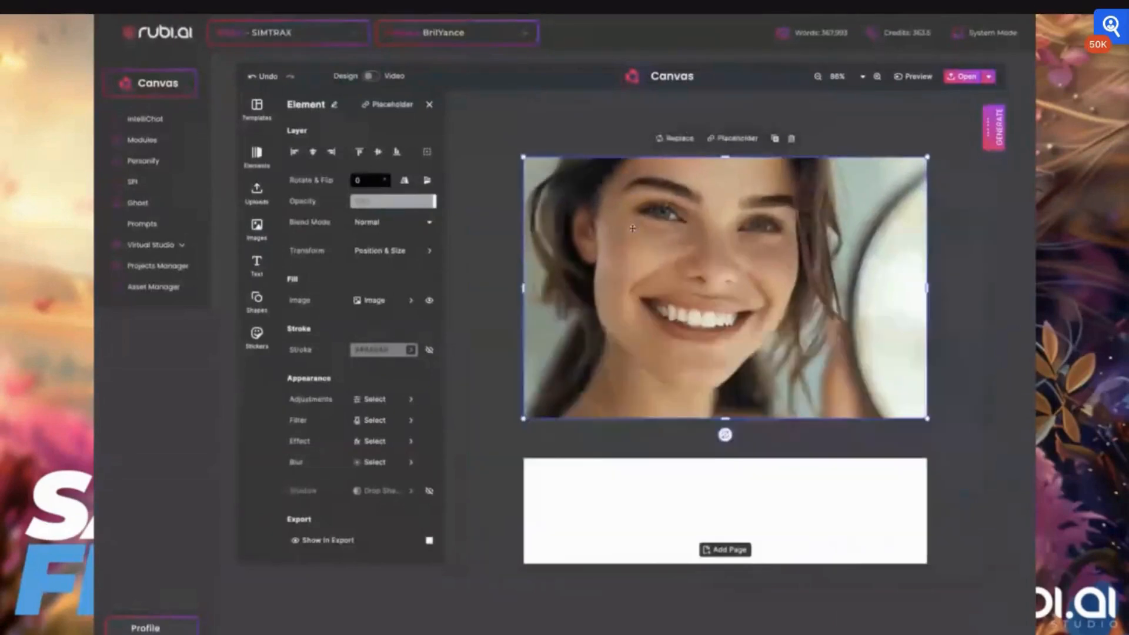
left_click_drag(525, 157, 446, 123)
left_click_drag(689, 260, 668, 296)
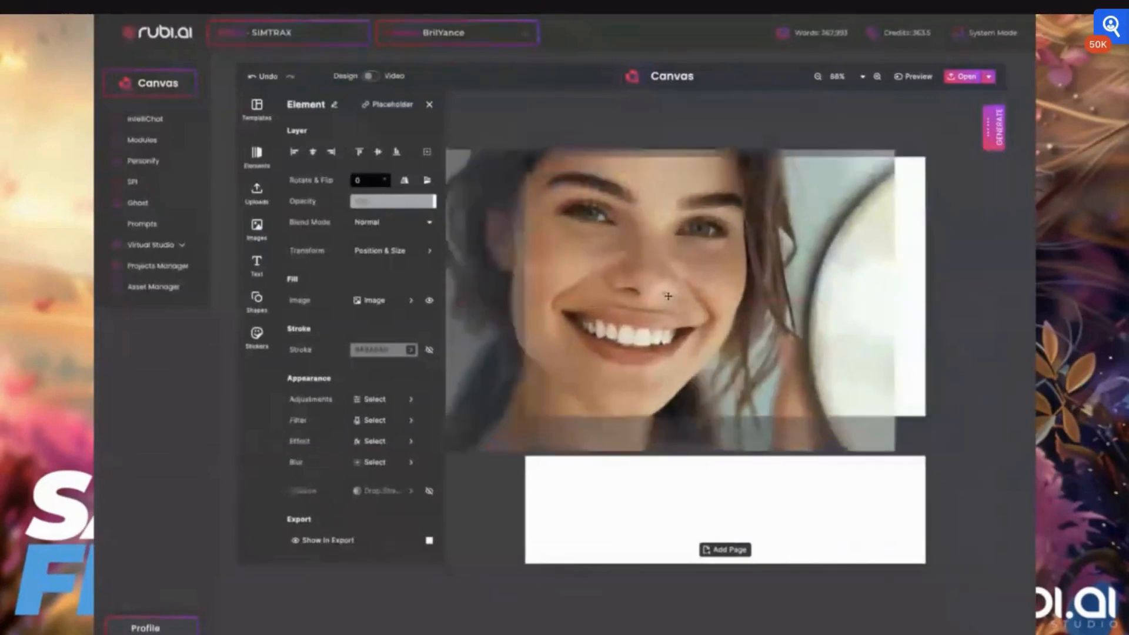
left_click_drag(895, 299, 929, 301)
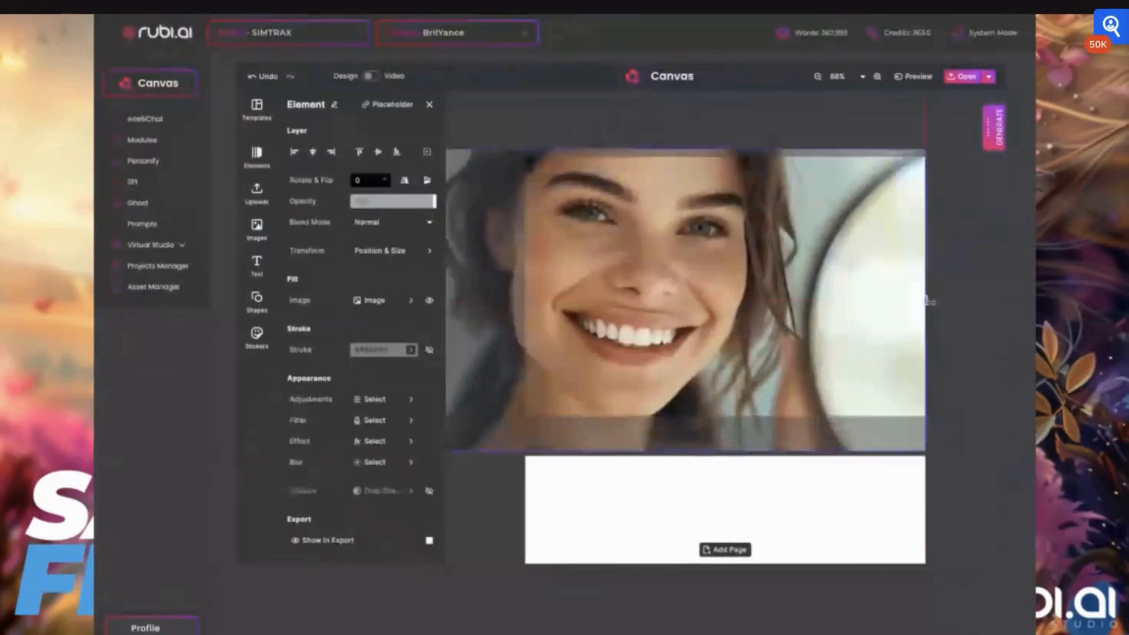
left_click(671, 180)
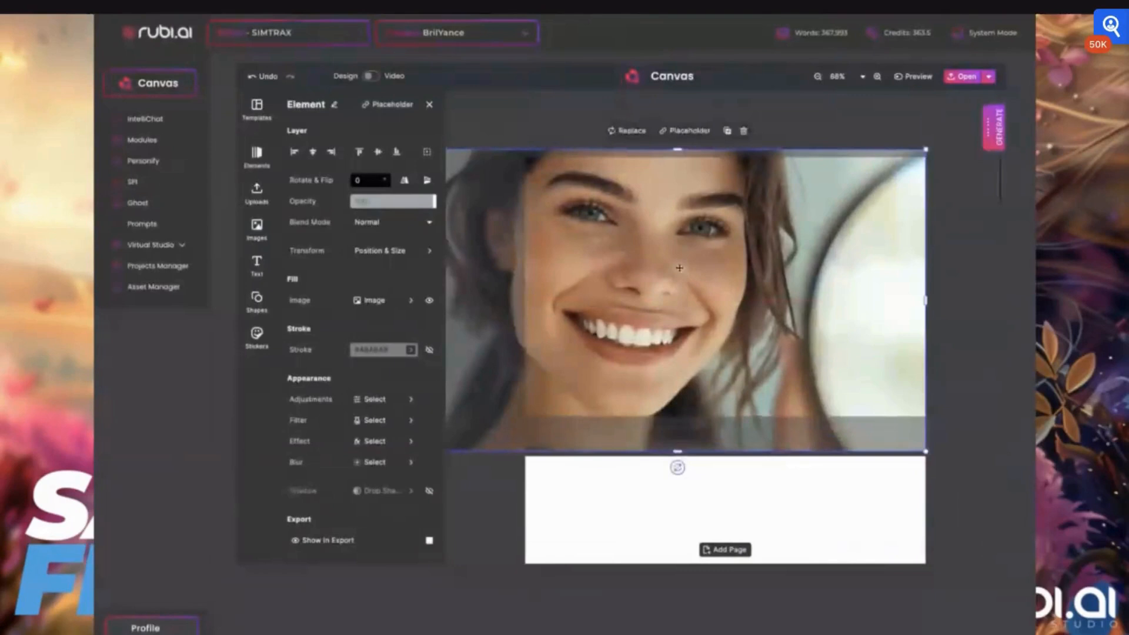
left_click_drag(679, 268, 680, 243)
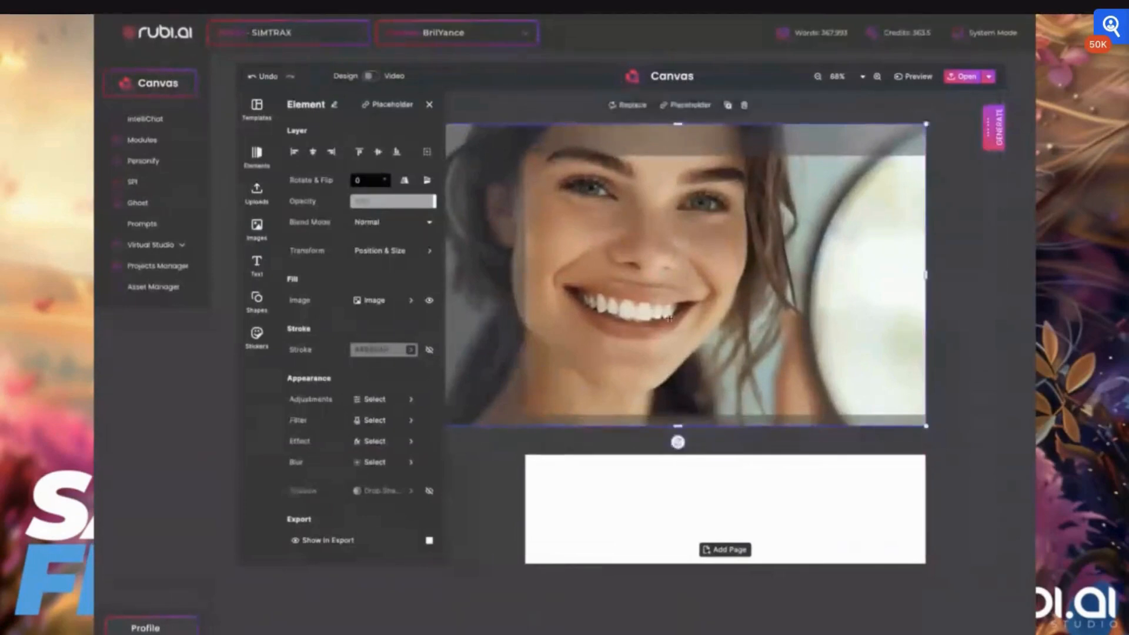
left_click(956, 176)
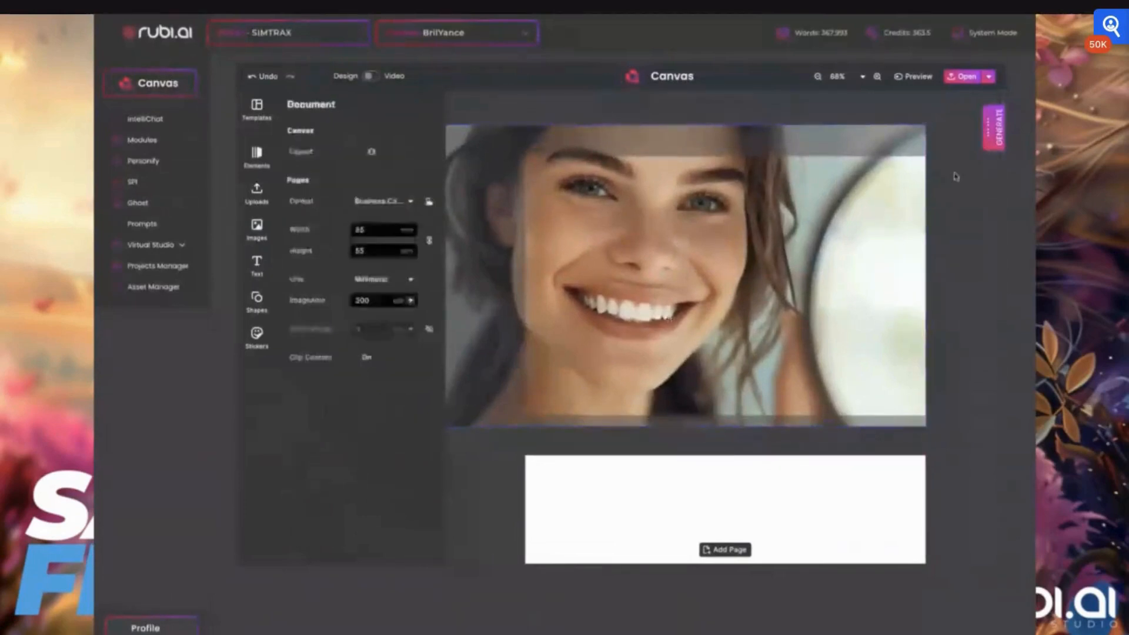
- Crop the portrait's overhanging top, left and bottom sides to the edges of the page
left_click(699, 310)
left_click_drag(678, 121, 678, 155)
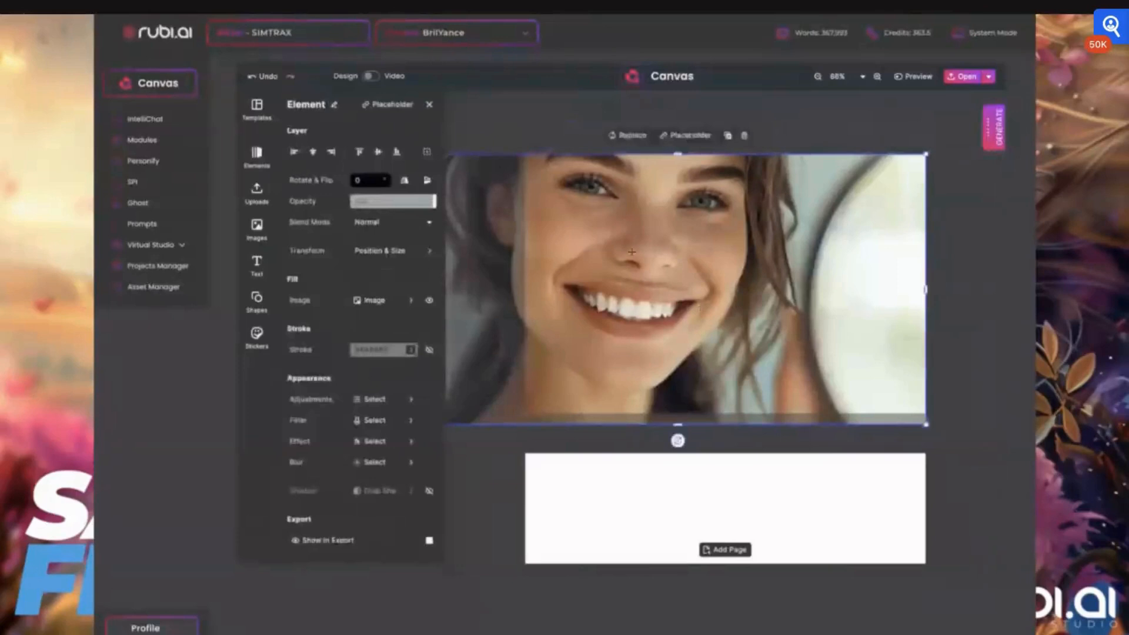
scroll(631, 252, "down", 2)
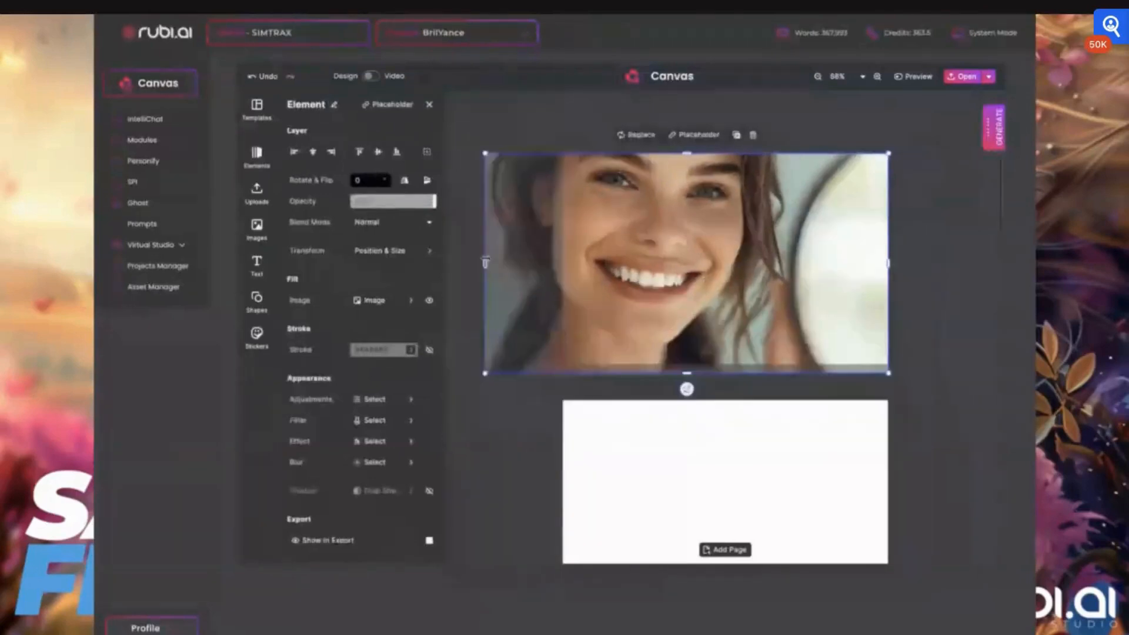
left_click_drag(484, 263, 559, 263)
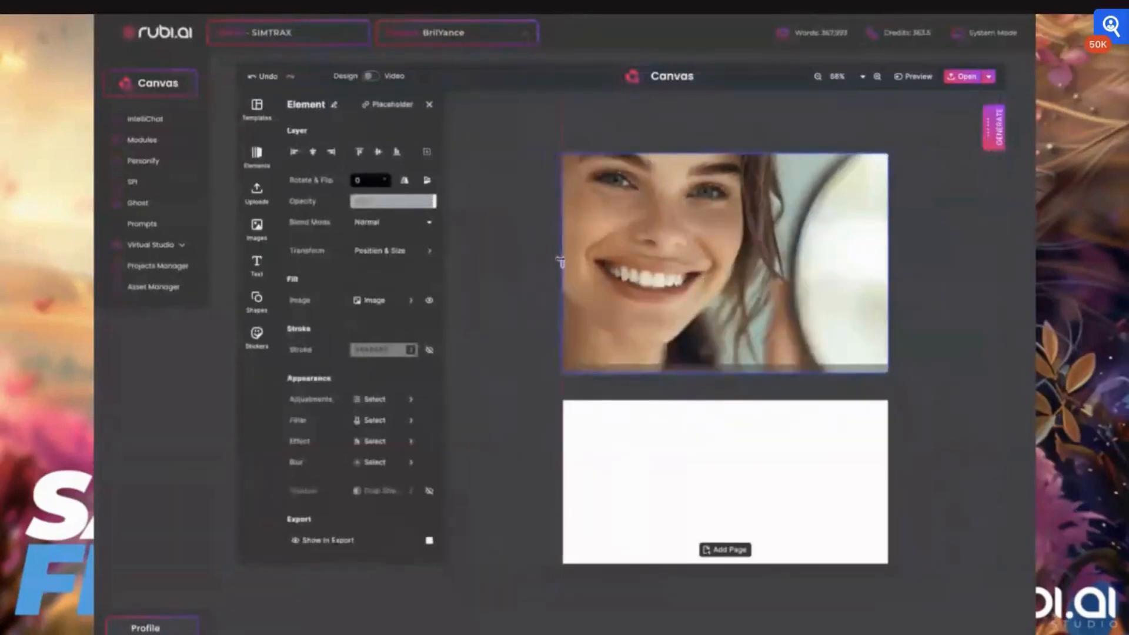
left_click_drag(725, 374, 725, 365)
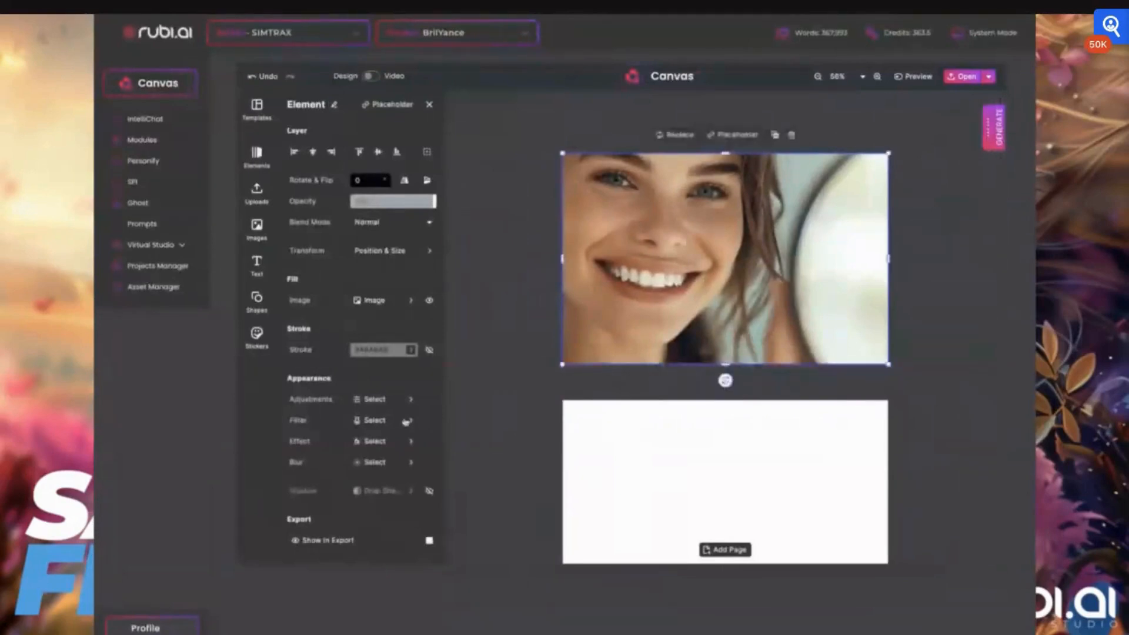
- Enable the bleed margin and extend the portrait's corners outward to cover the bleed area
left_click(430, 105)
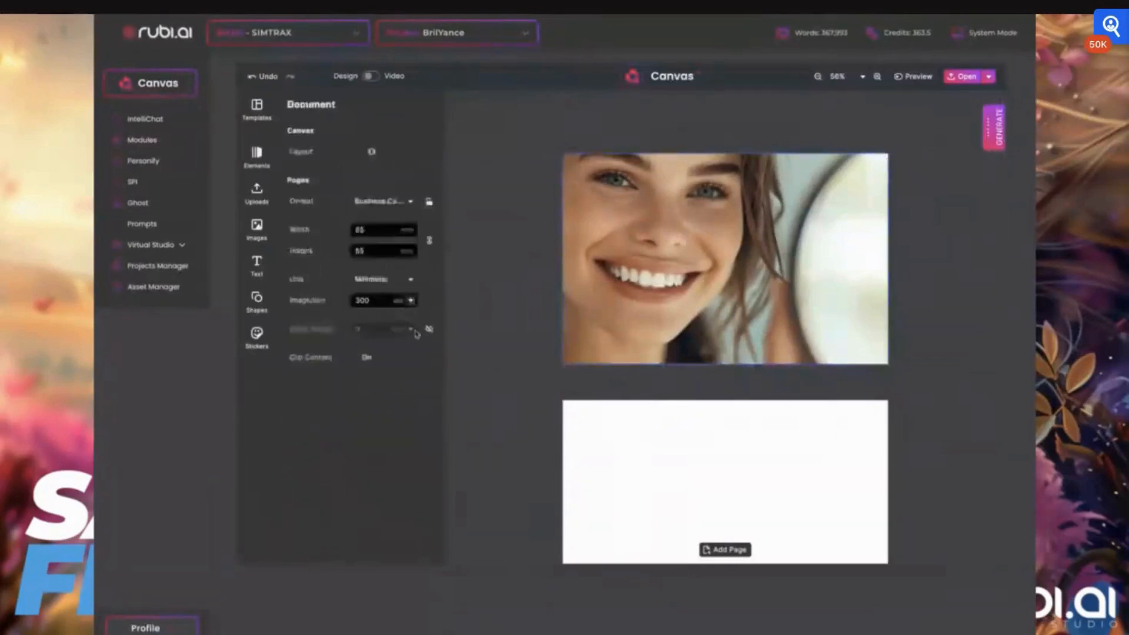
left_click(428, 331)
left_click(559, 168)
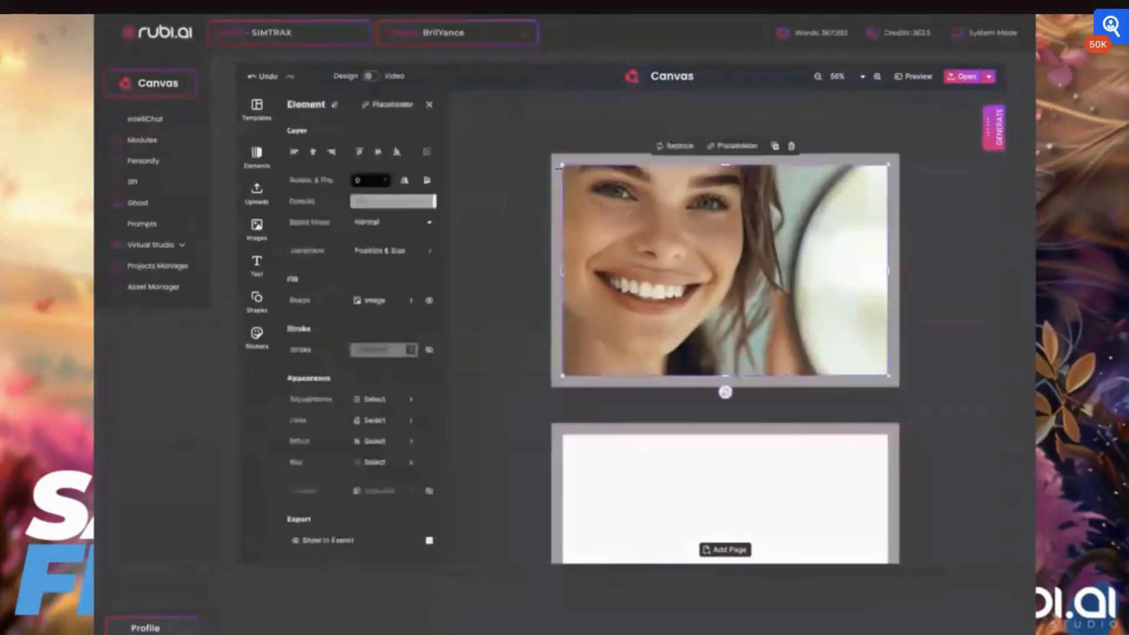
left_click_drag(559, 168, 550, 156)
left_click_drag(549, 155, 542, 150)
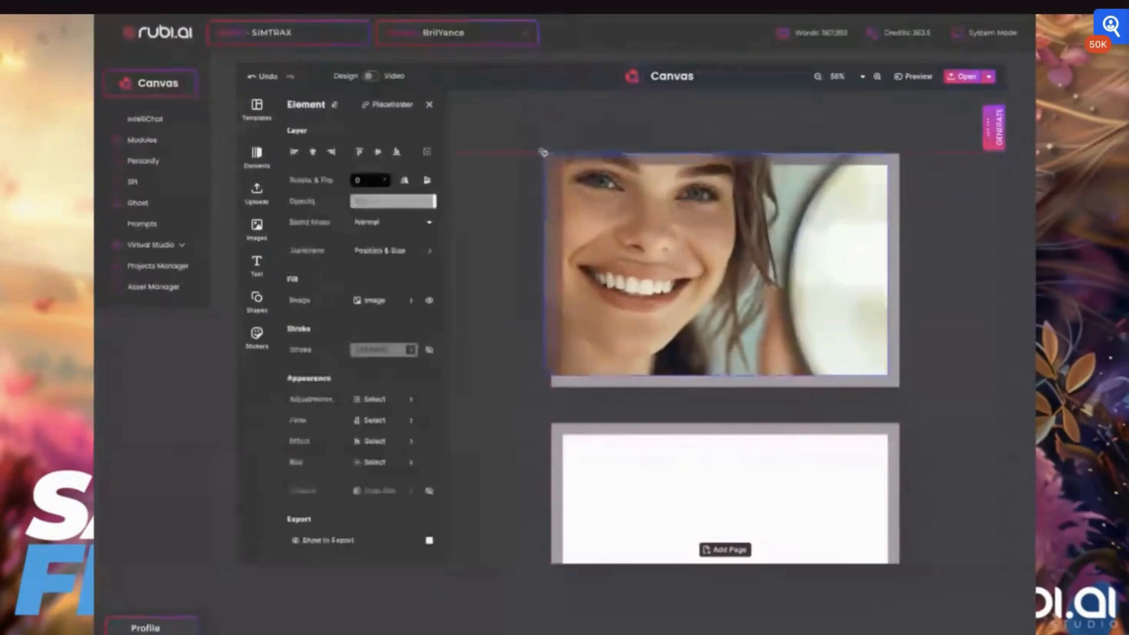
left_click_drag(887, 374, 905, 387)
left_click(501, 308)
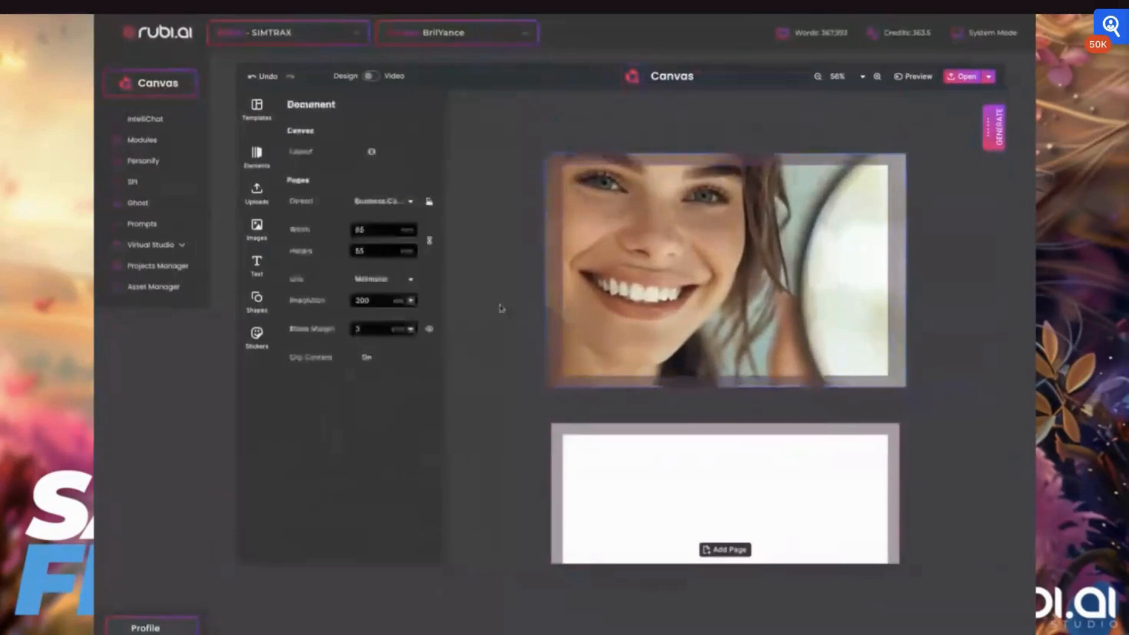
- Disable the bleed margin and trim the portrait back to the edges of the page
left_click(431, 331)
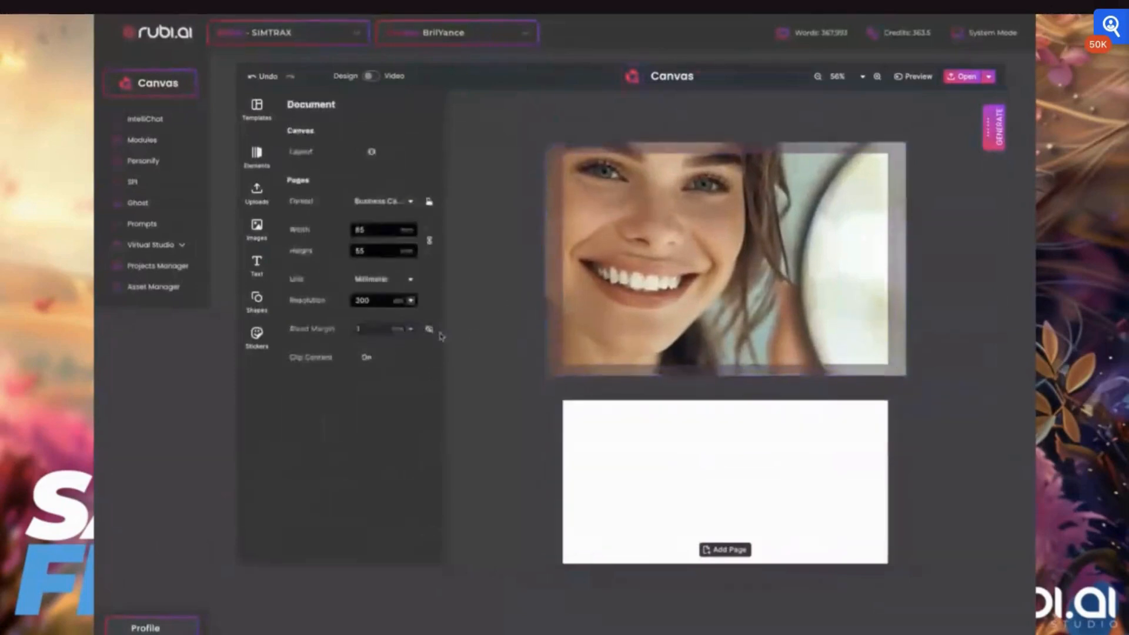
left_click(722, 145)
left_click_drag(723, 143, 728, 154)
left_click_drag(545, 264, 563, 265)
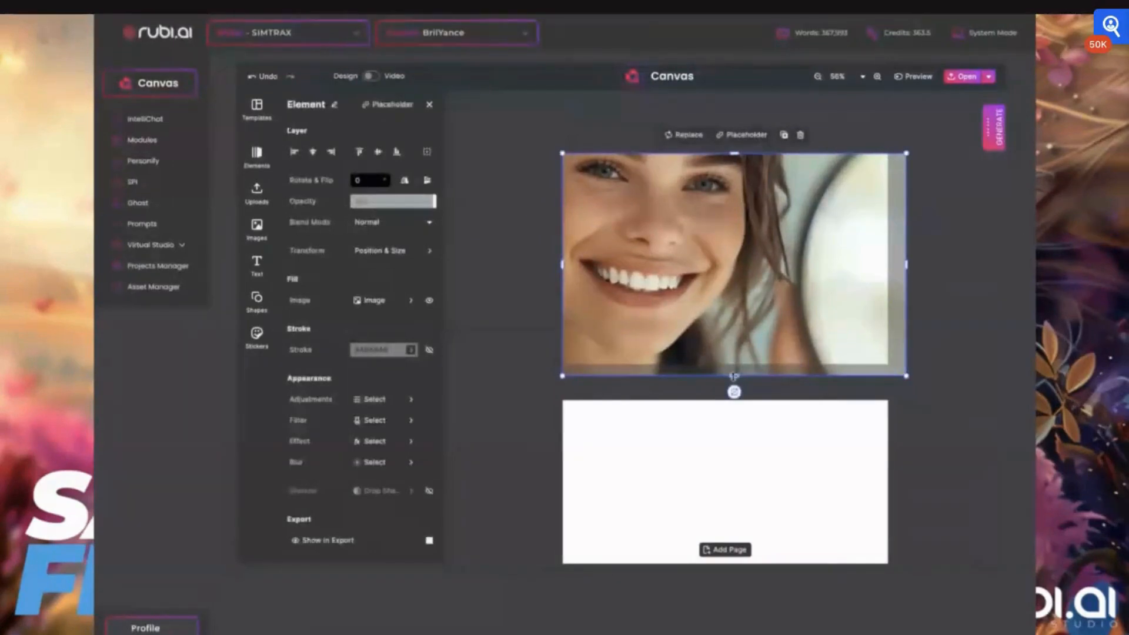
left_click_drag(734, 376, 734, 365)
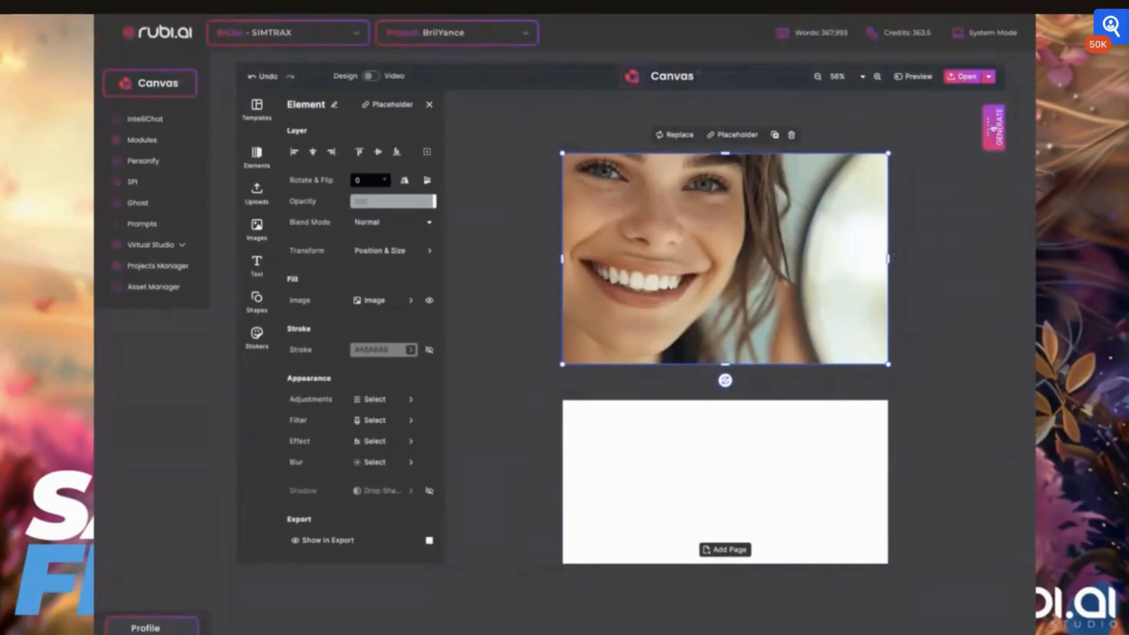
- Start a MidJourney generation with the existing coffee house couple prompt and return to the card layout while it runs
left_click(994, 129)
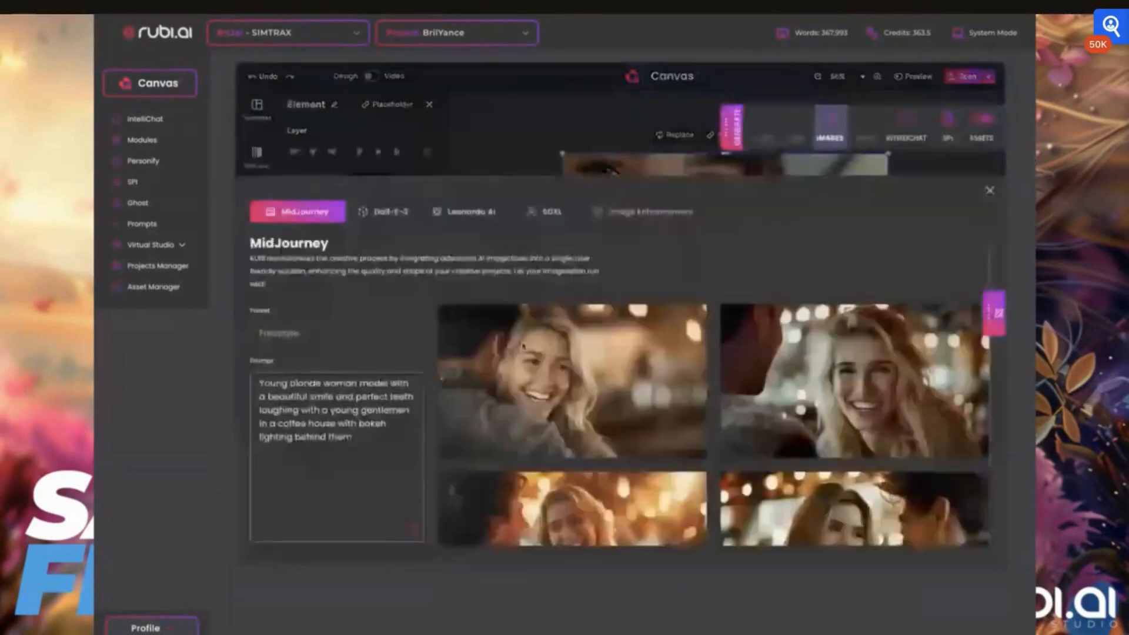
scroll(757, 459, "down", 2)
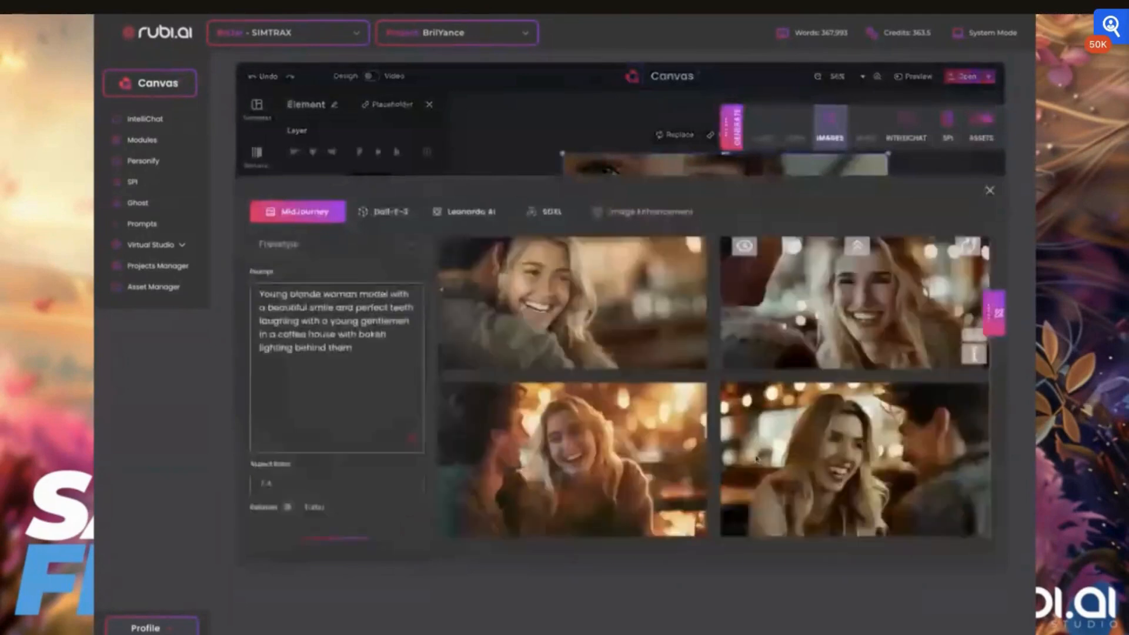
scroll(757, 459, "down", 1)
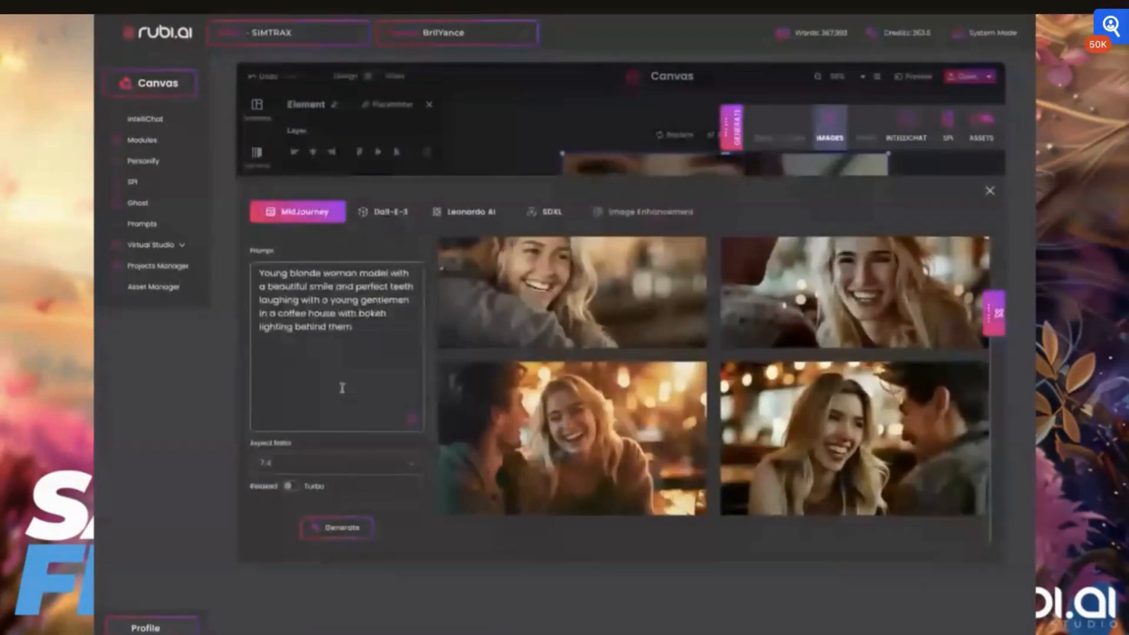
left_click(352, 328)
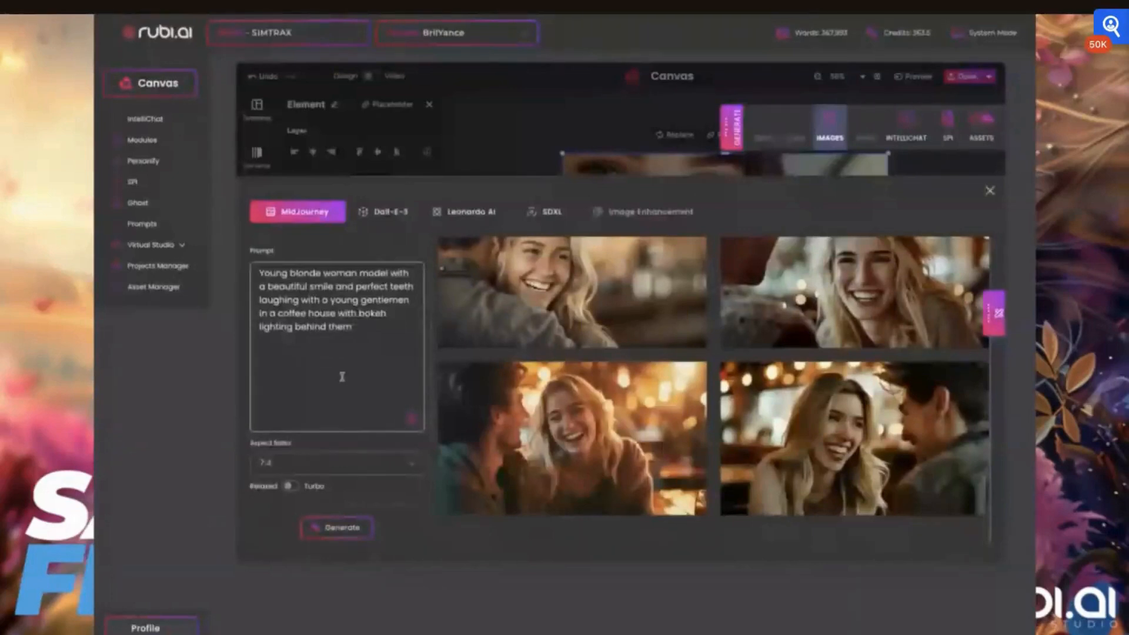
mouse_move(521, 305)
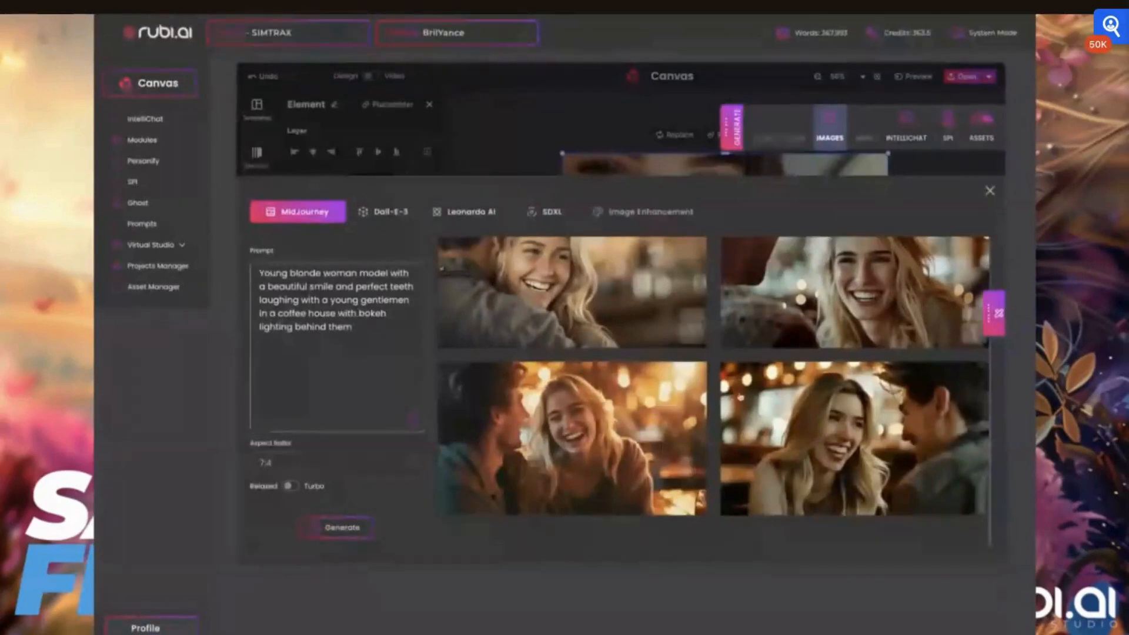
left_click(342, 528)
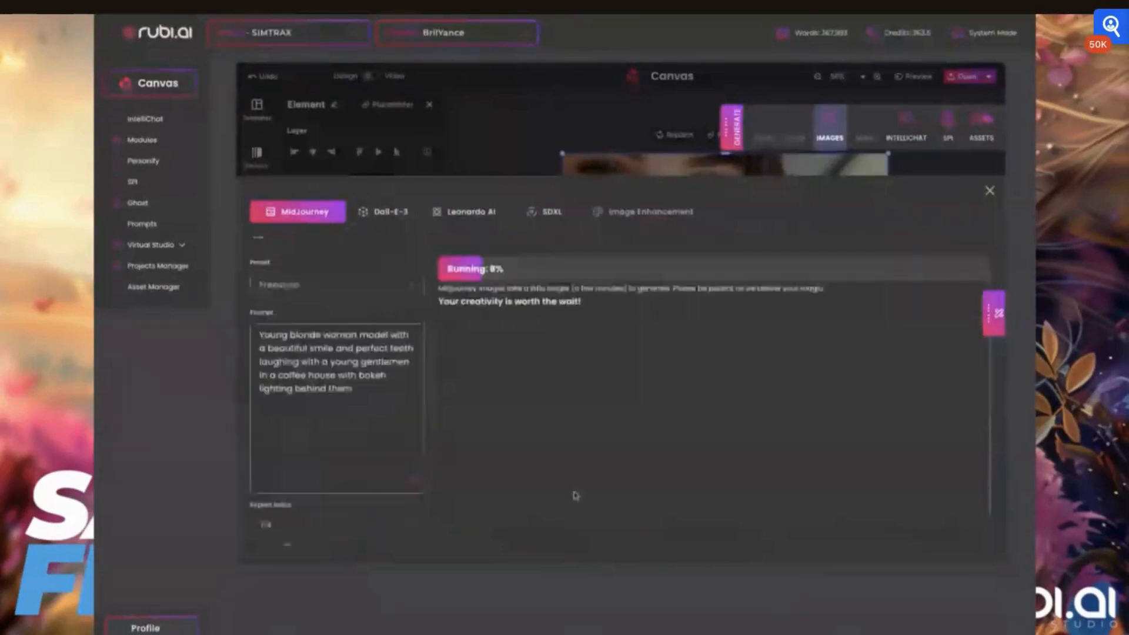
scroll(575, 496, "up", 1)
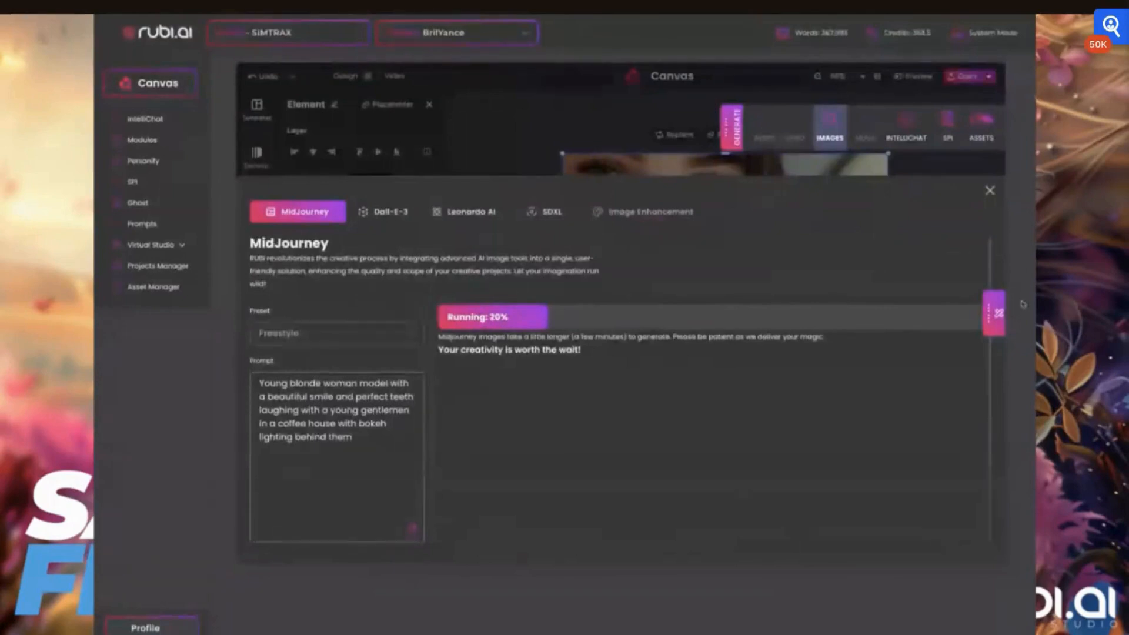
left_click(989, 191)
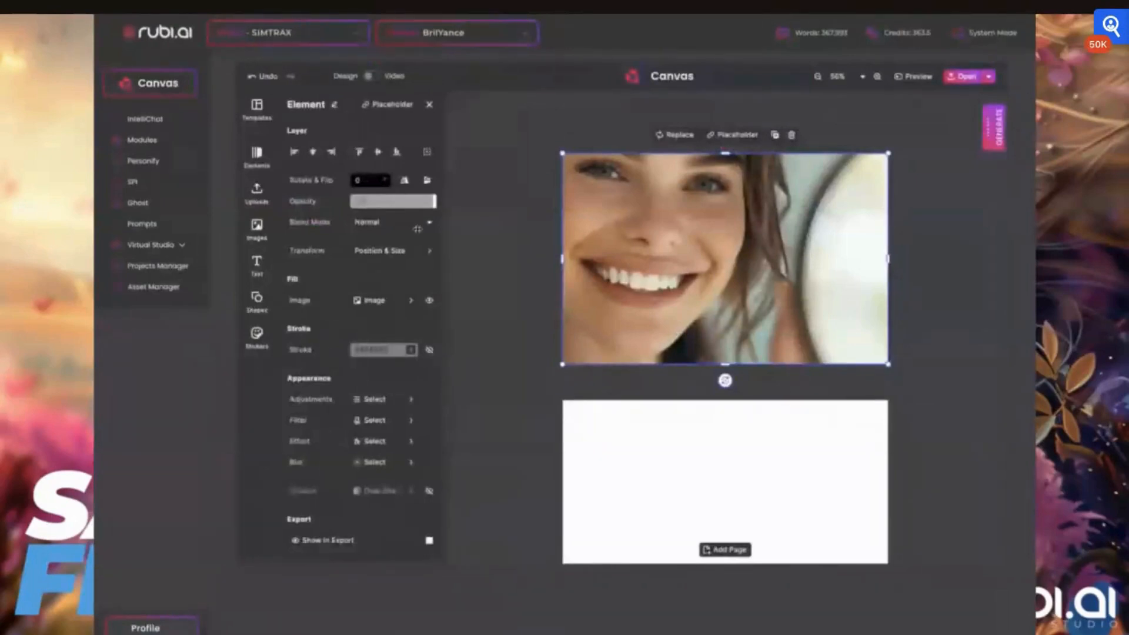
- Add the uploaded white and purple product tube image over the portrait and select both elements together
left_click(257, 229)
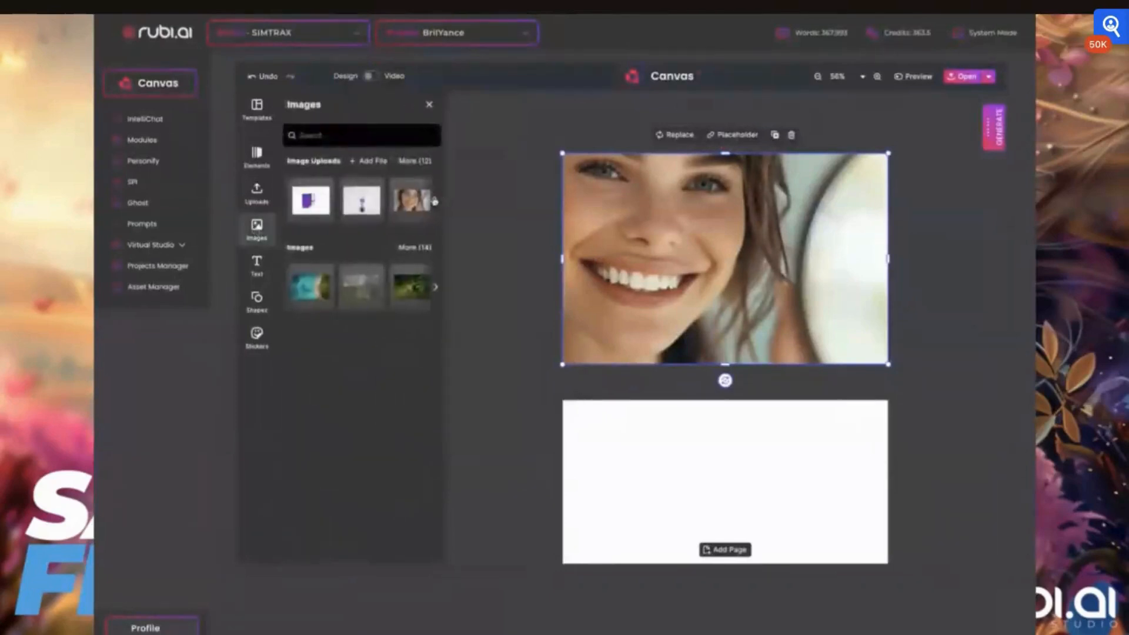
left_click(436, 201)
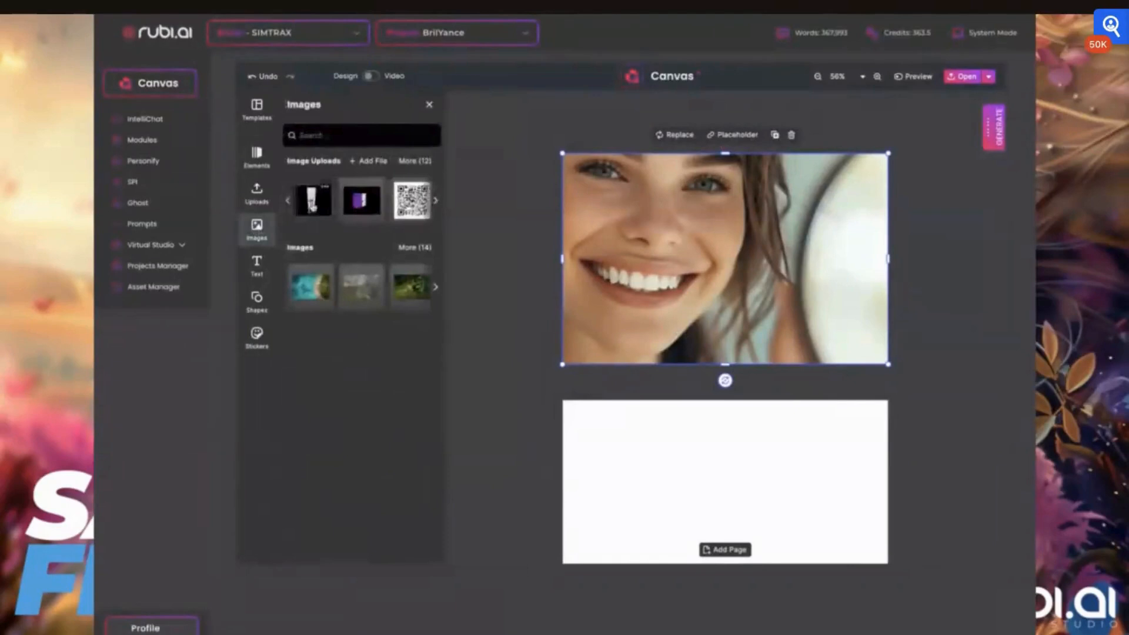
left_click(313, 203)
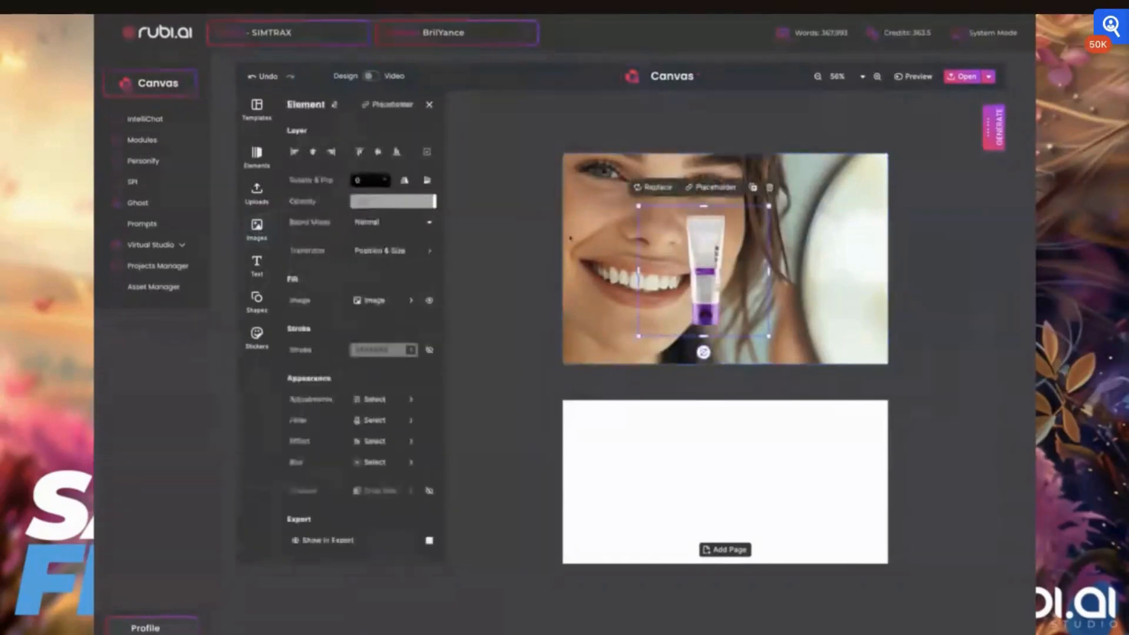
left_click(762, 224, "shift")
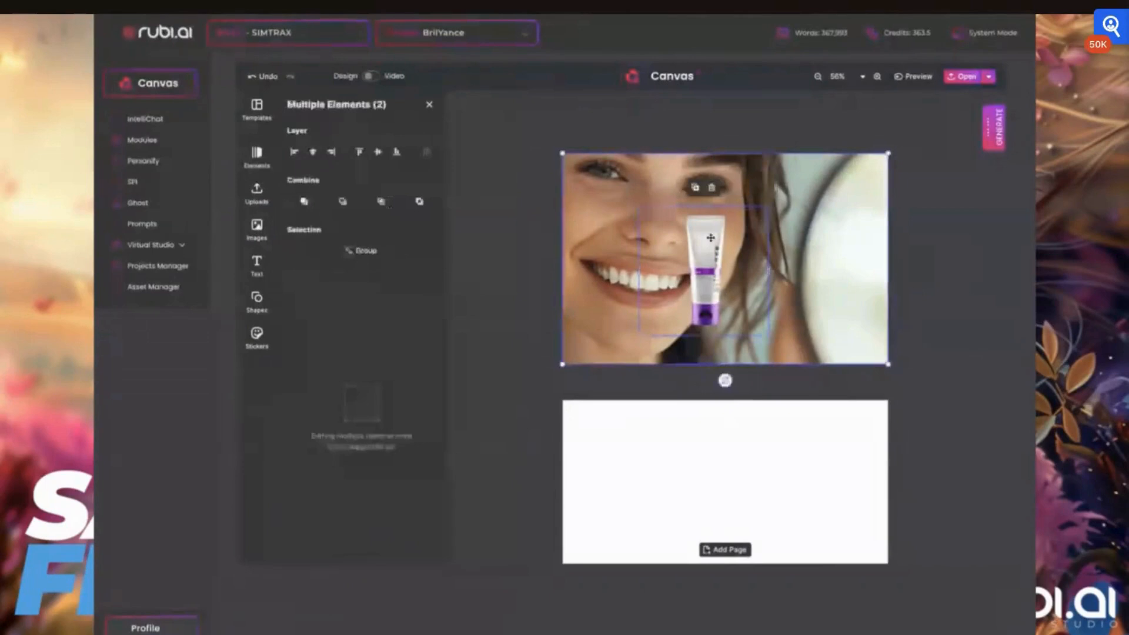
- Enlarge the product tube image and place it beside the woman's face, over the light background of the portrait
left_click(722, 231)
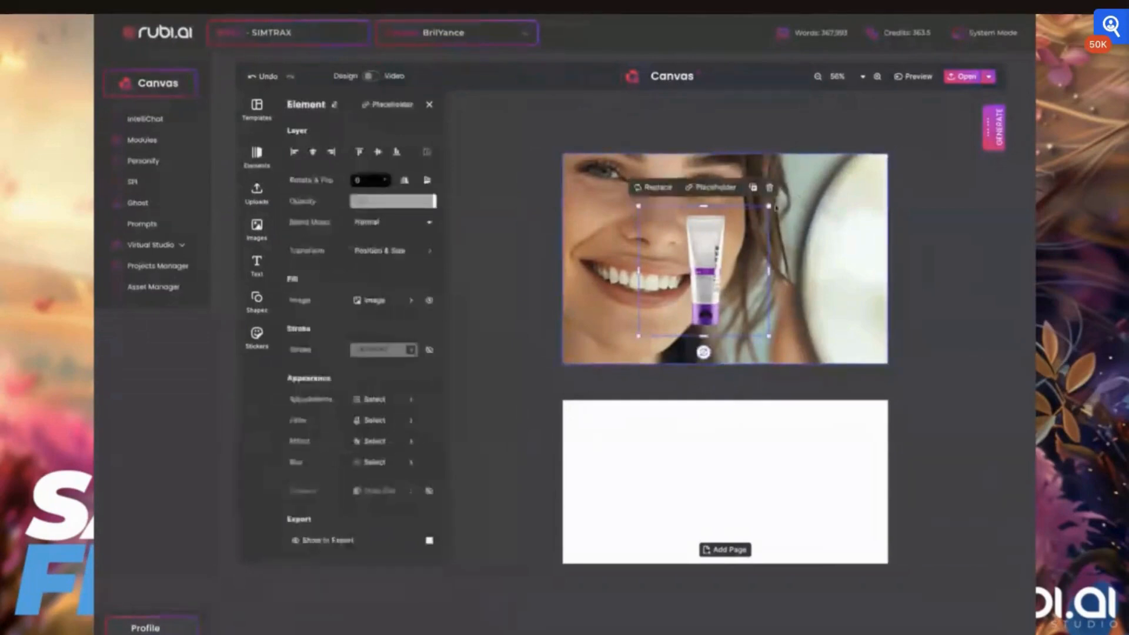
left_click_drag(718, 284, 848, 300)
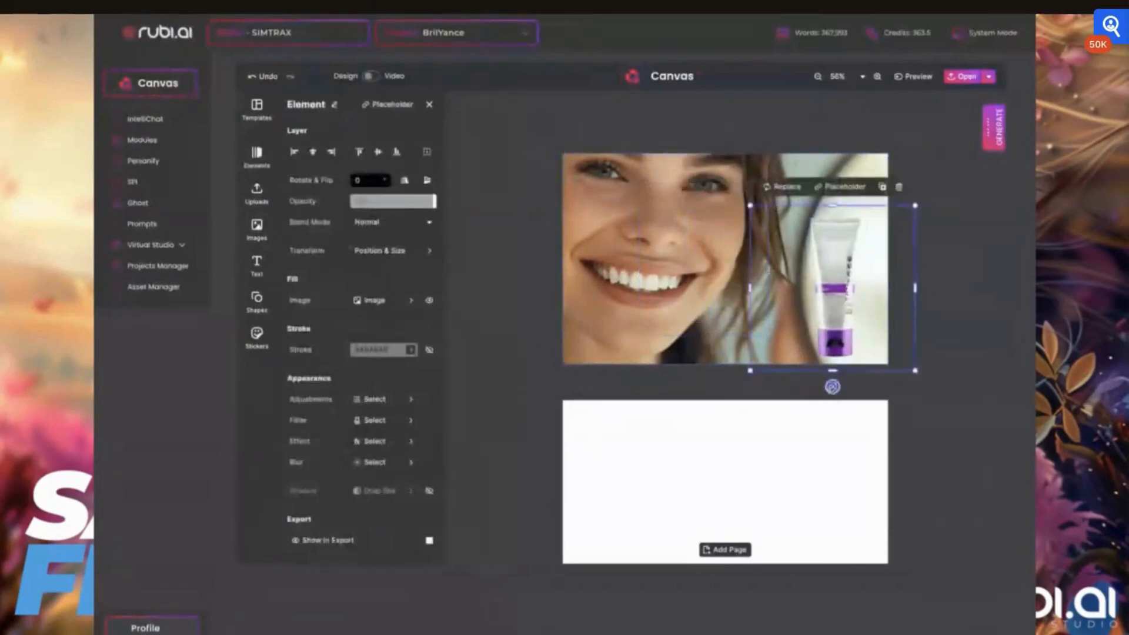
- Tilt the tube to 57 degrees, rotate it back to 0 degrees and reposition it upright beside the face
left_click_drag(833, 386, 757, 352)
left_click_drag(840, 293, 811, 310)
left_click_drag(727, 369, 719, 357)
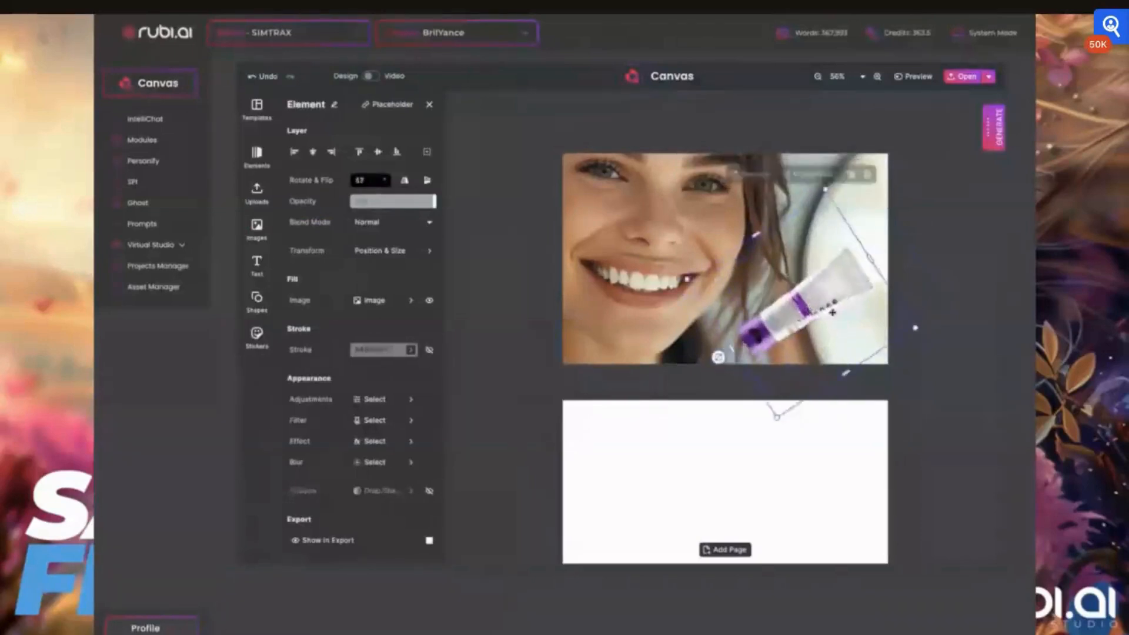
left_click_drag(832, 304, 833, 302)
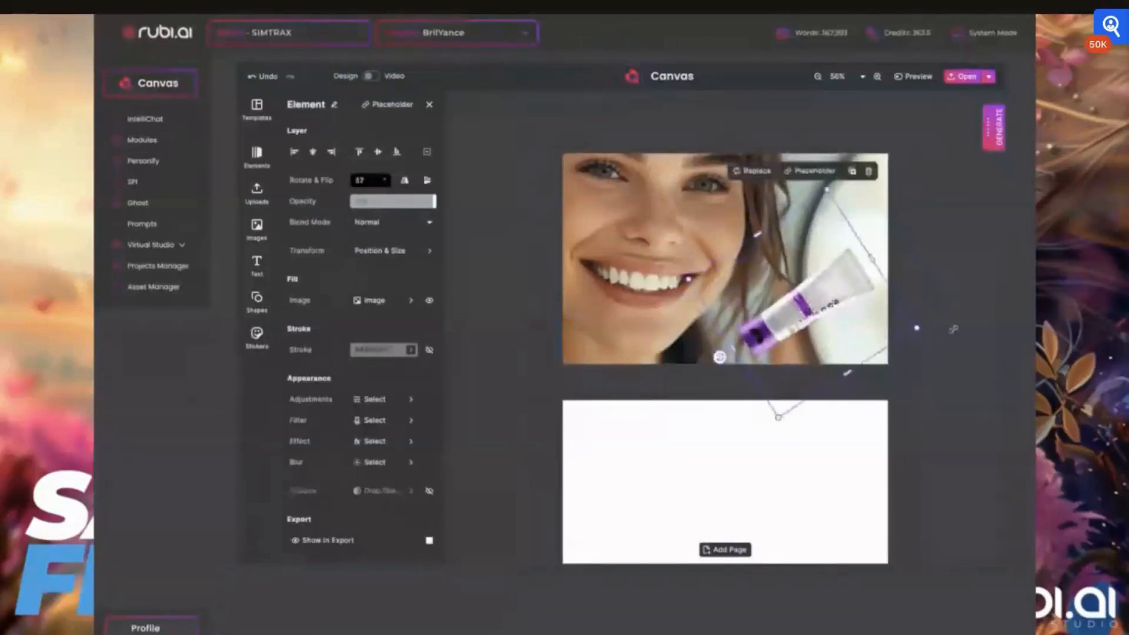
left_click_drag(720, 357, 803, 401)
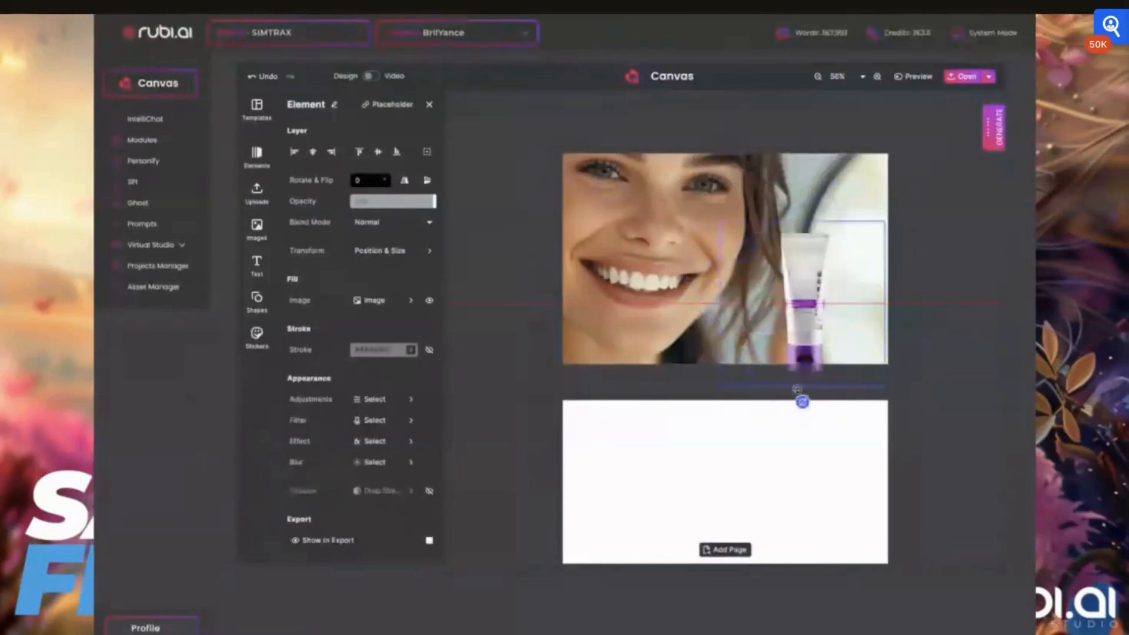
left_click_drag(815, 342, 827, 318)
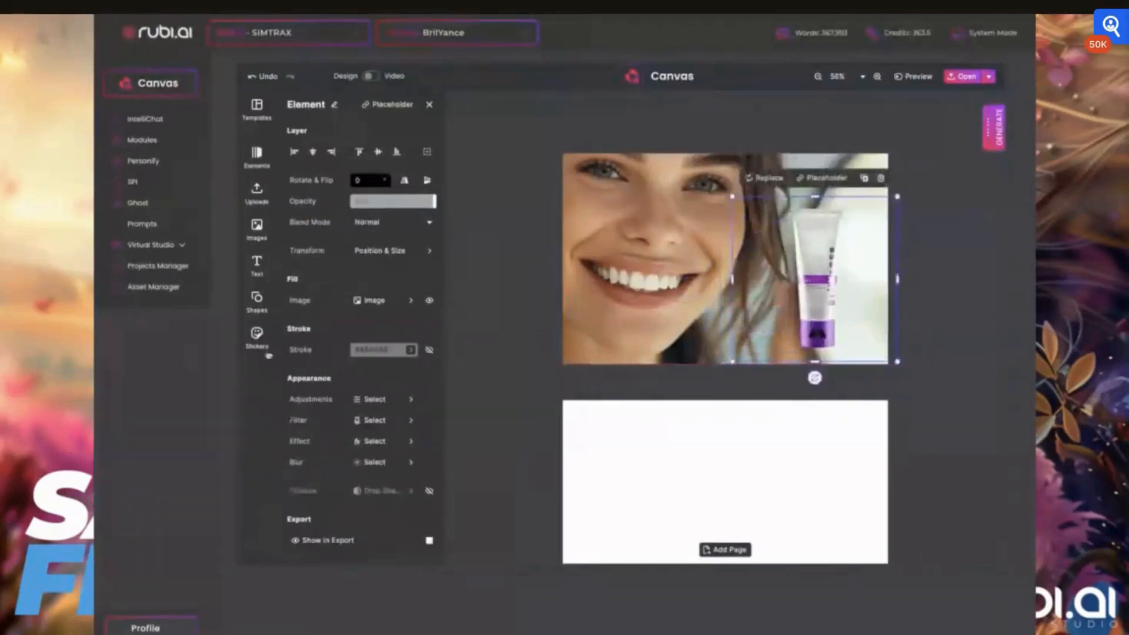
- Add the purple product box image with the cut-out background from the uploaded images to the portrait page
left_click(257, 228)
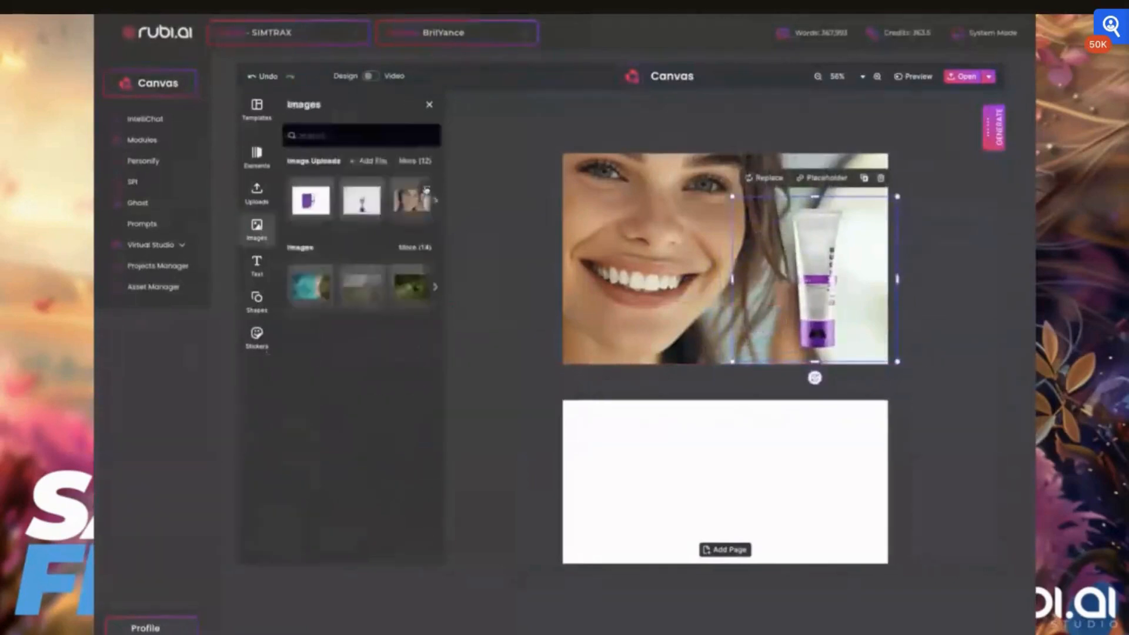
left_click(436, 200)
left_click(435, 200)
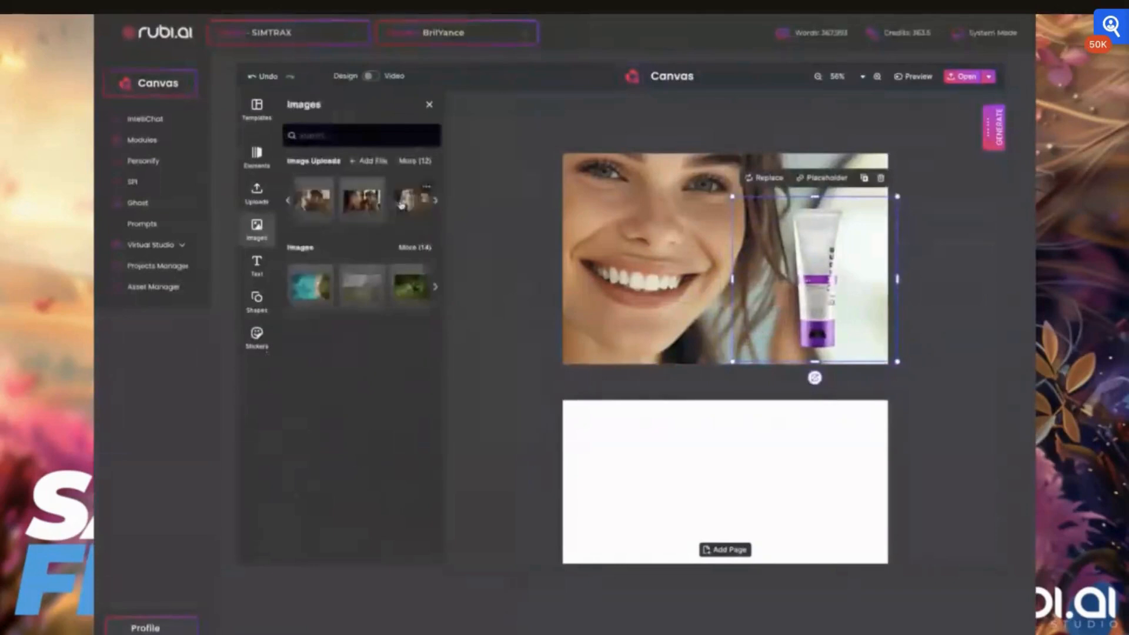
left_click(417, 161)
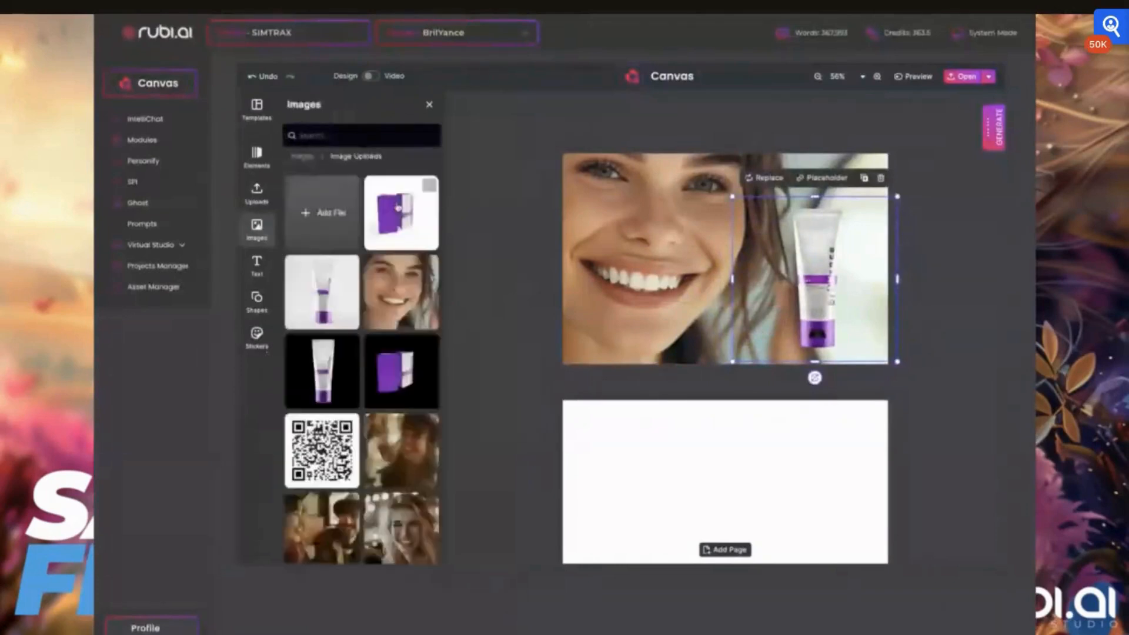
left_click(399, 379)
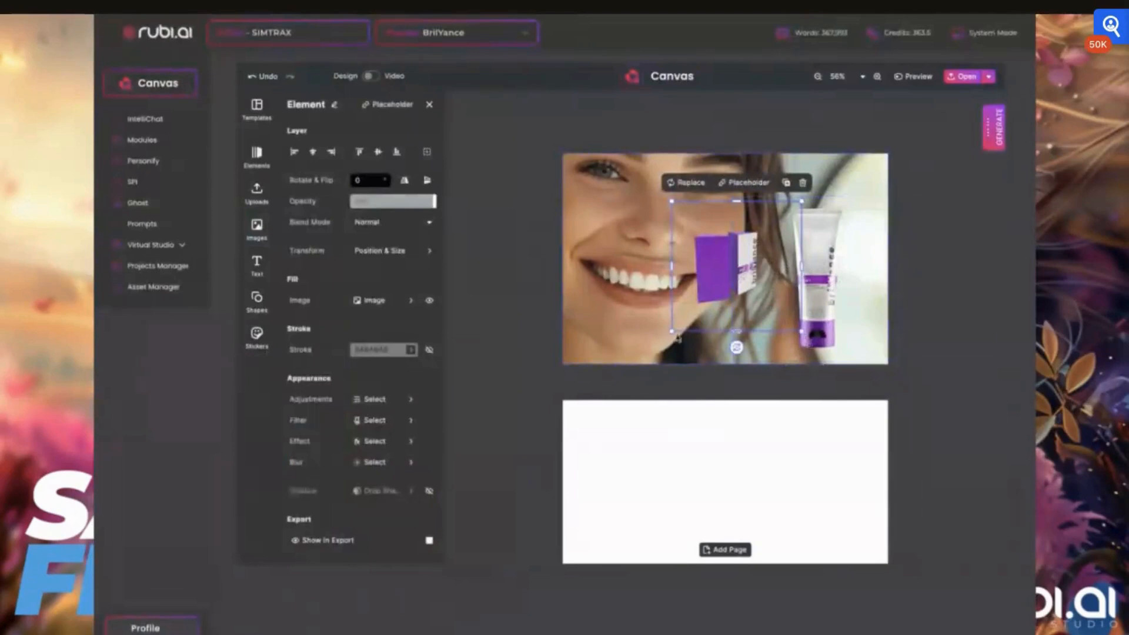
- Enlarge the product box image until it is nearly as tall as the portrait
left_click_drag(672, 332, 567, 433)
left_click_drag(649, 310, 652, 275)
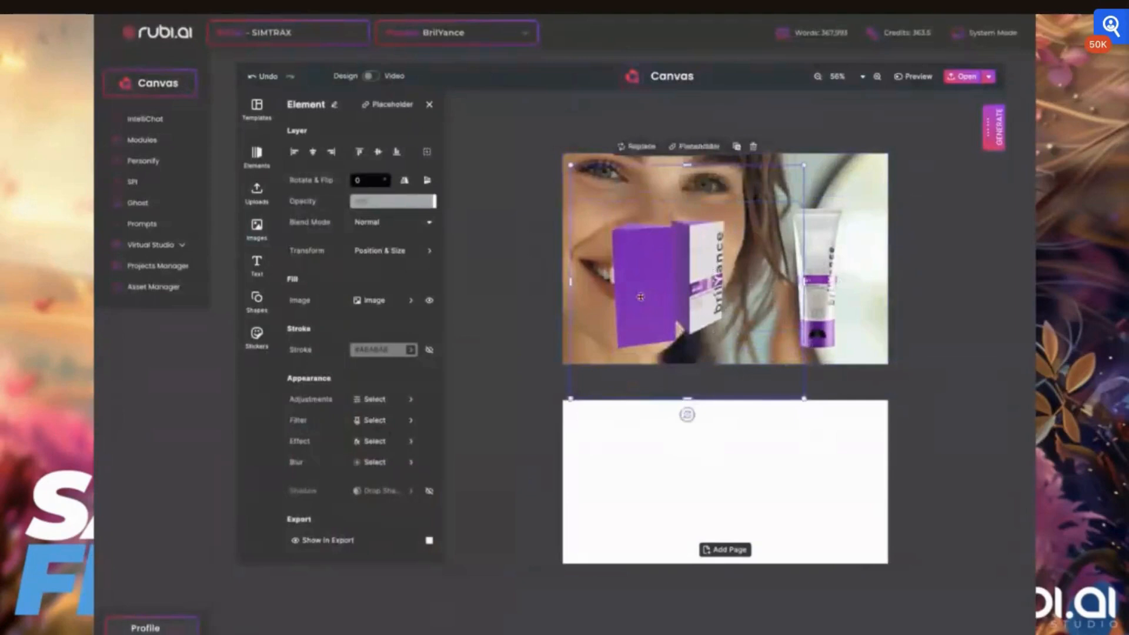
left_click_drag(571, 165, 425, 134)
left_click_drag(654, 237, 701, 263)
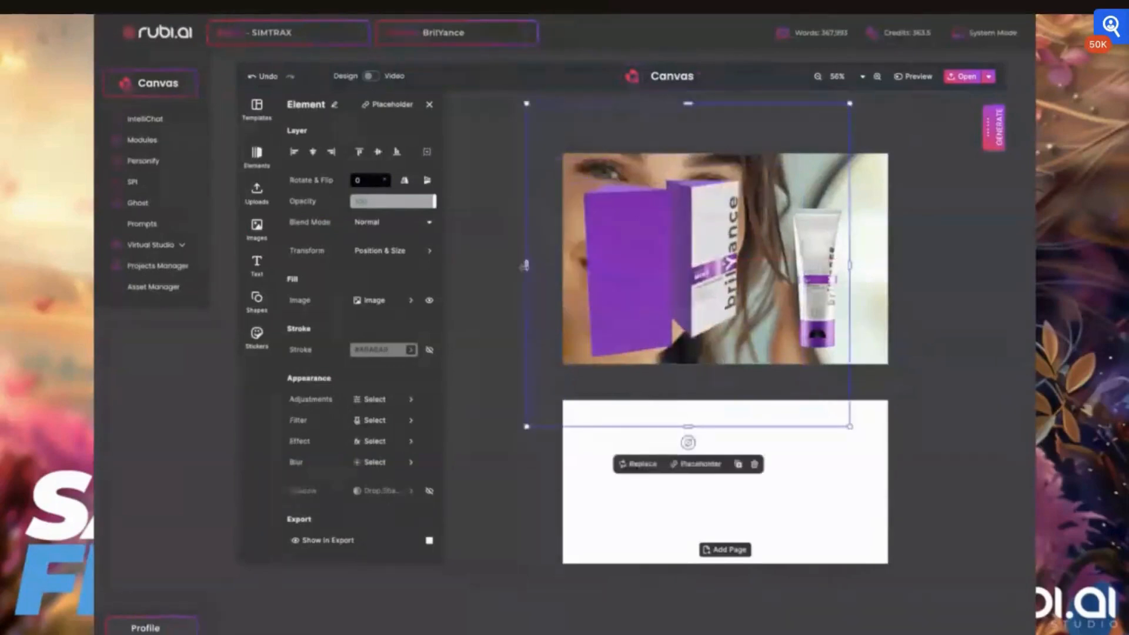
- Crop the box image on all four sides so only the white brilYance box remains, without the plain purple box
left_click_drag(527, 265, 666, 270)
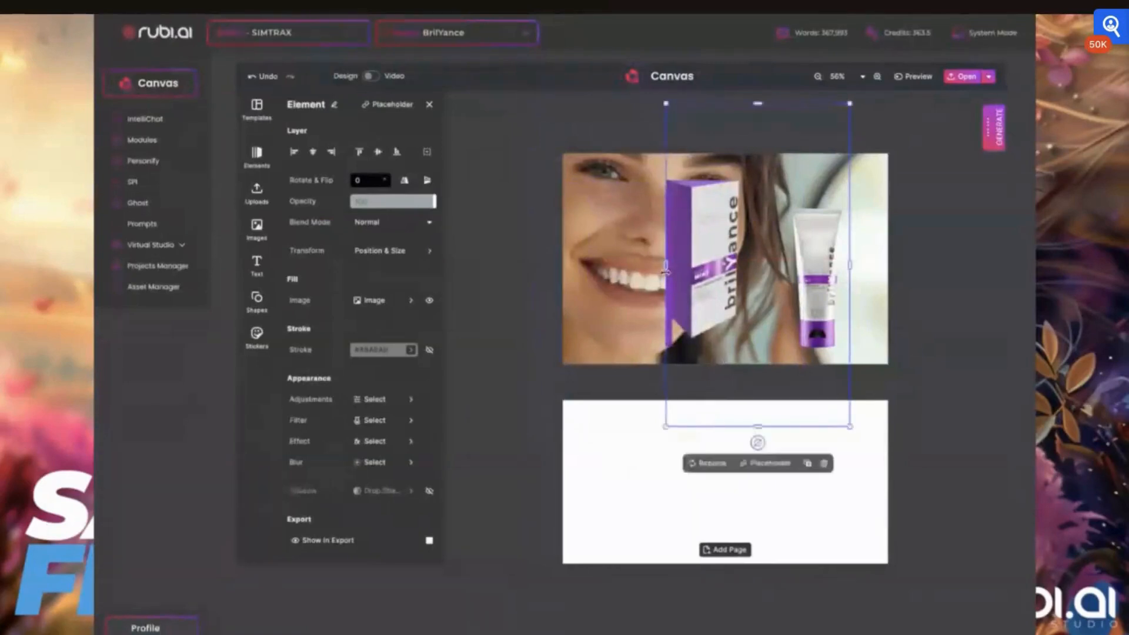
left_click_drag(758, 426, 742, 343)
left_click_drag(854, 230, 744, 229)
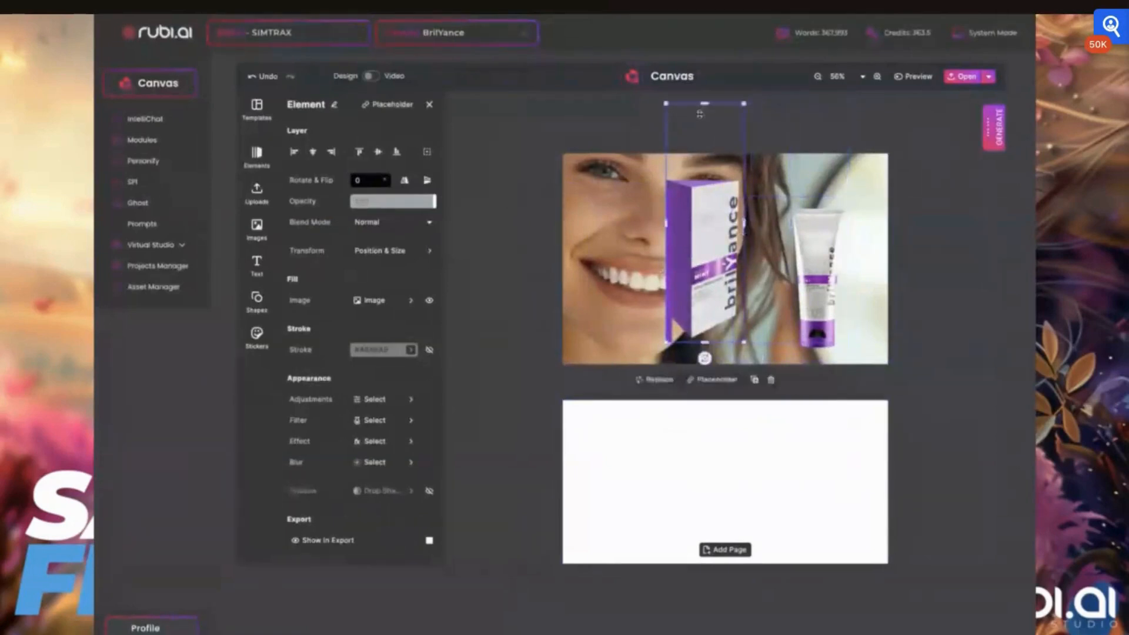
left_click_drag(700, 113, 703, 175)
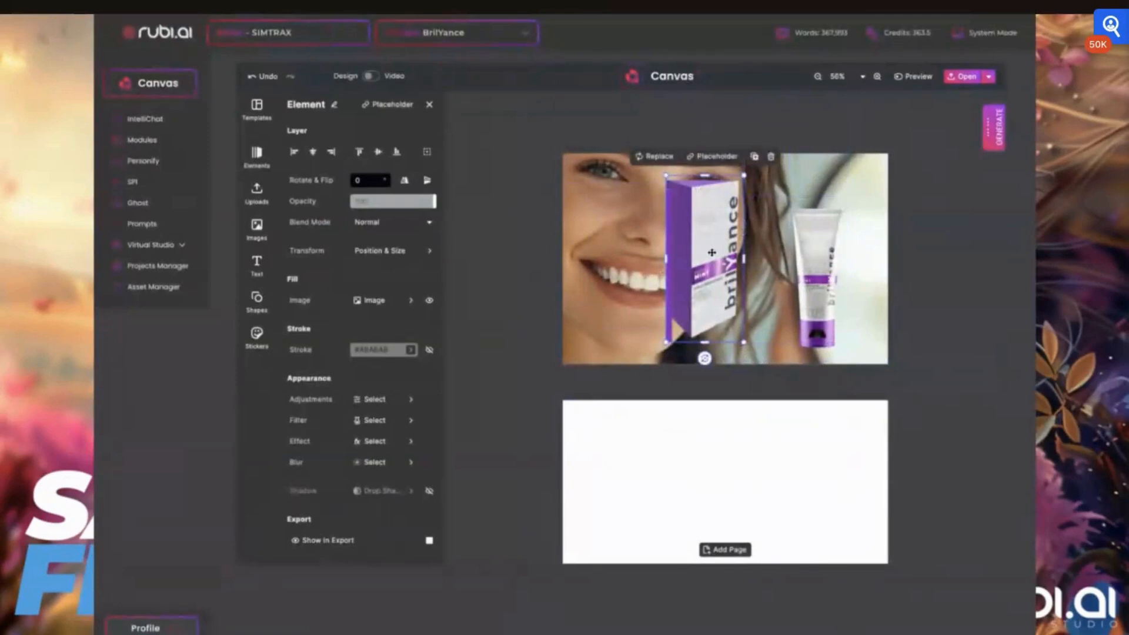
- Move the cropped box over the tube at the lower edge of the portrait and send it backward behind the tube
left_click_drag(712, 252, 829, 271)
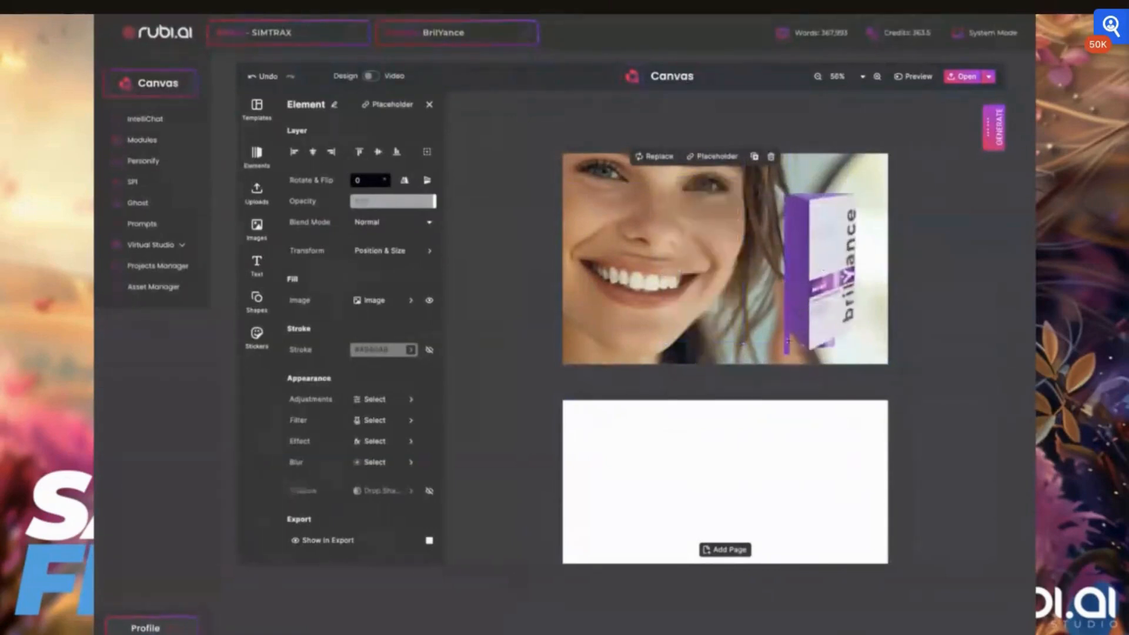
left_click(804, 199)
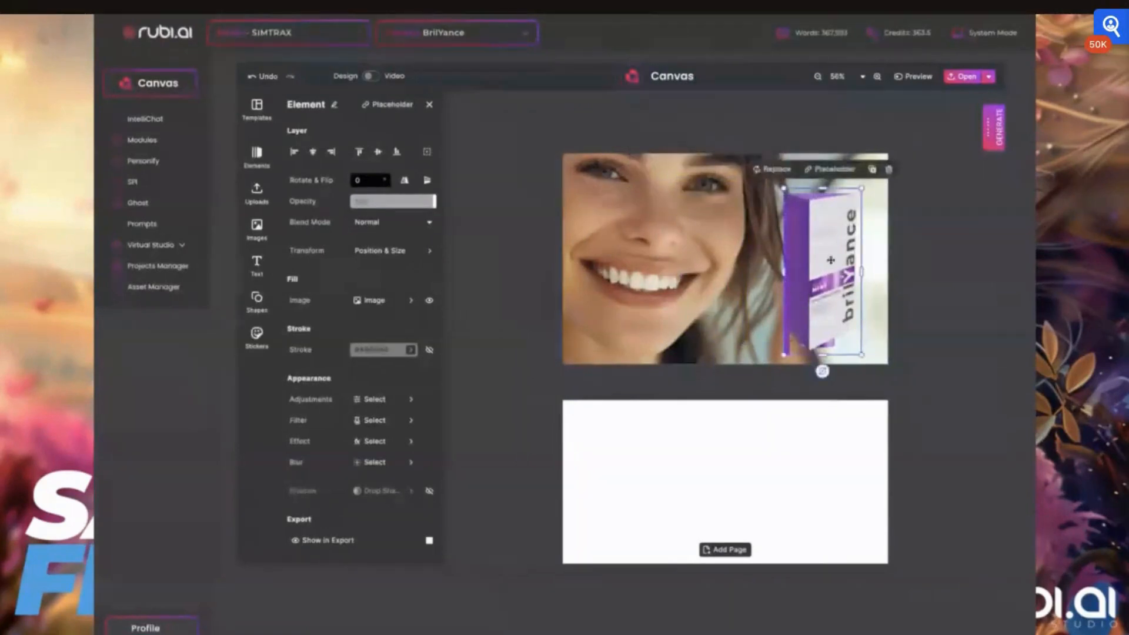
left_click_drag(829, 273, 833, 283)
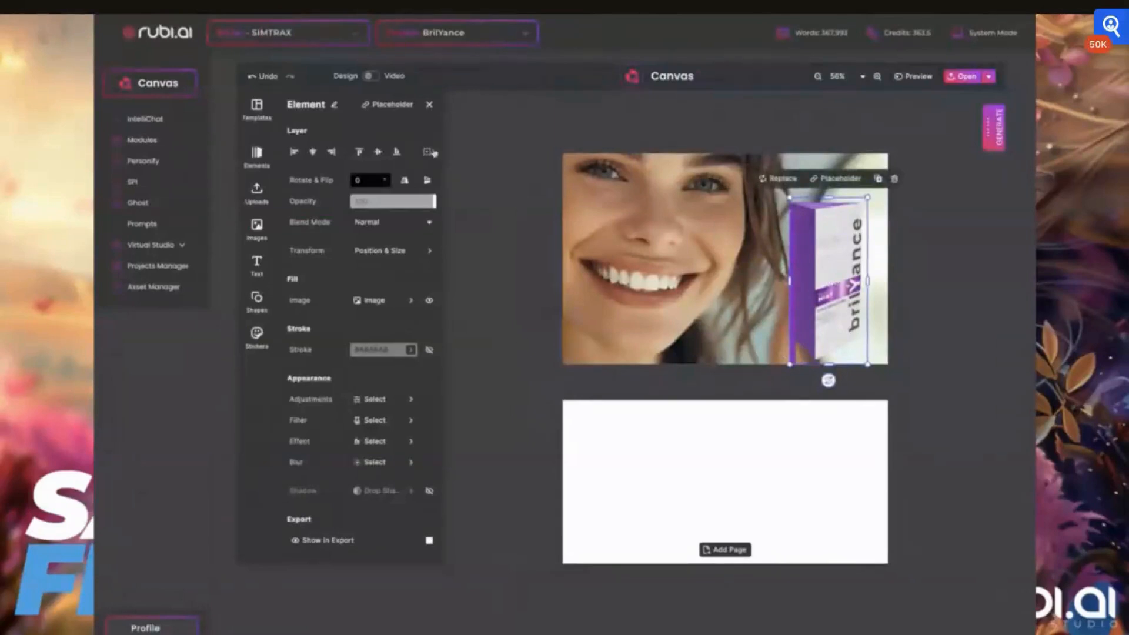
left_click(427, 153)
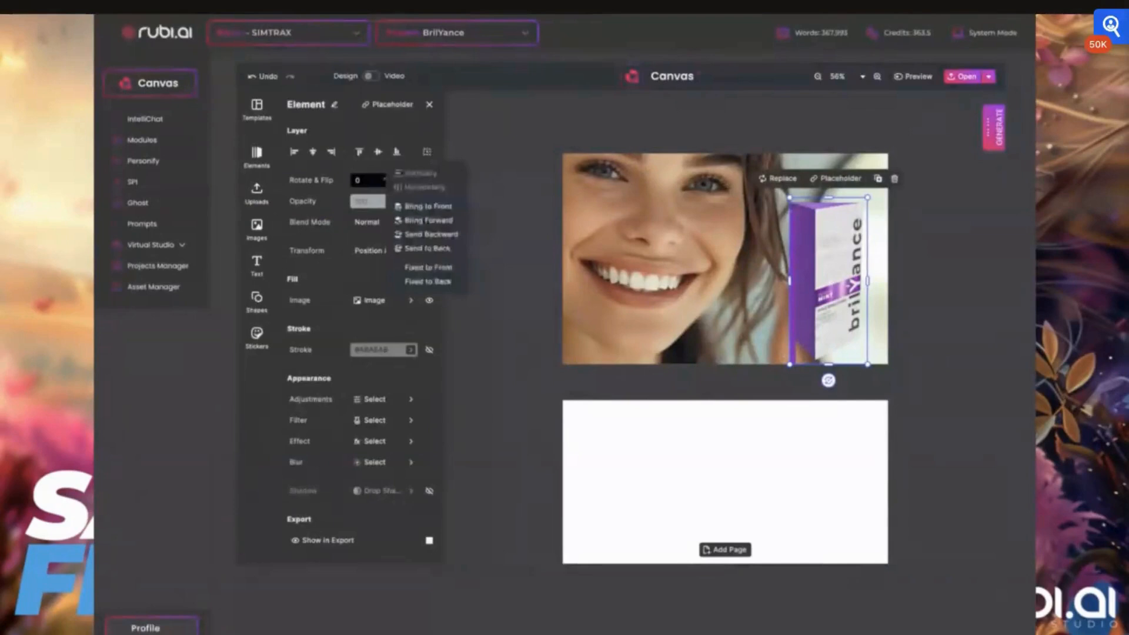
left_click(439, 236)
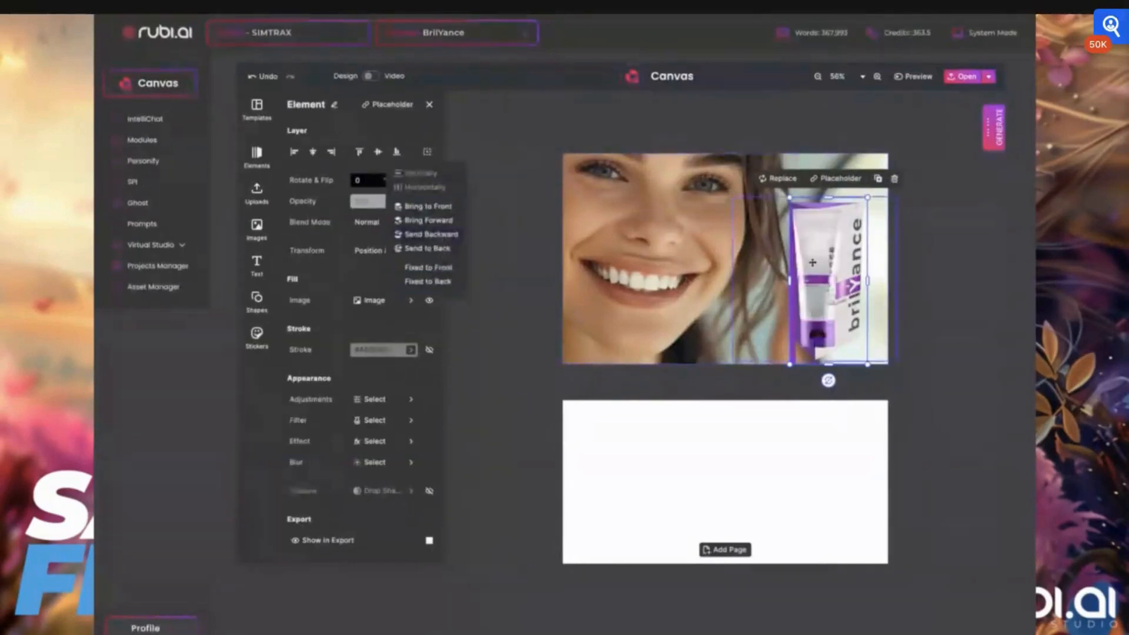
- Narrow the tube image's frame to the tube itself and place it overlapping the front edge of the box
left_click_drag(813, 263, 672, 252)
left_click_drag(762, 285, 711, 282)
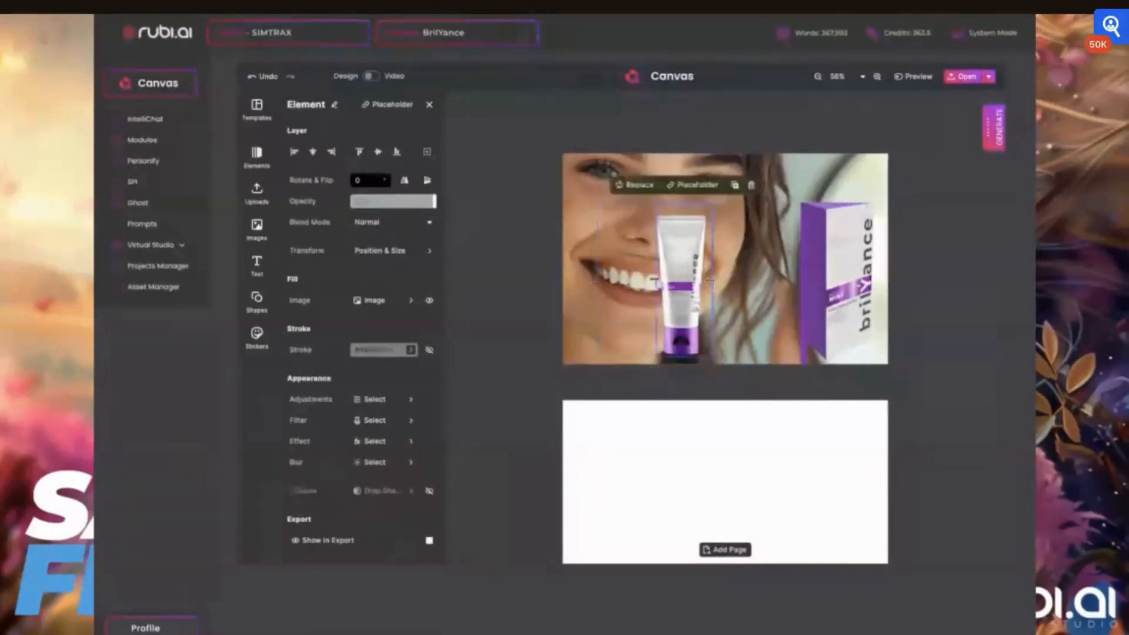
left_click_drag(681, 259, 797, 256)
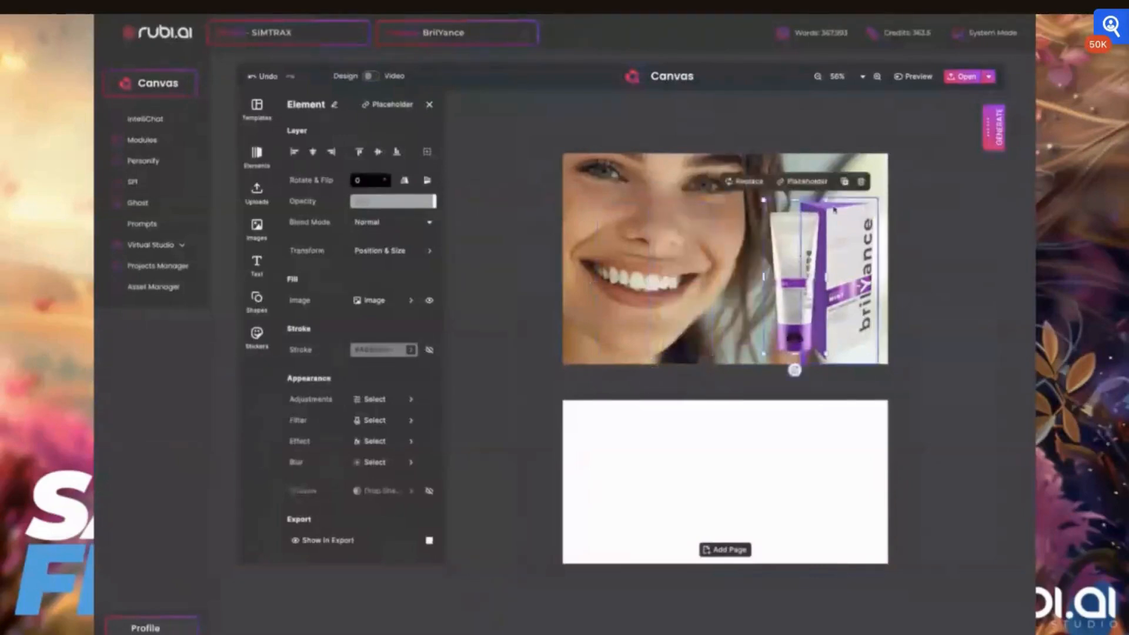
- Enlarge the tube slightly and adjust the positions of the box and tube so they stand together, leaving nothing selected
left_click(811, 362)
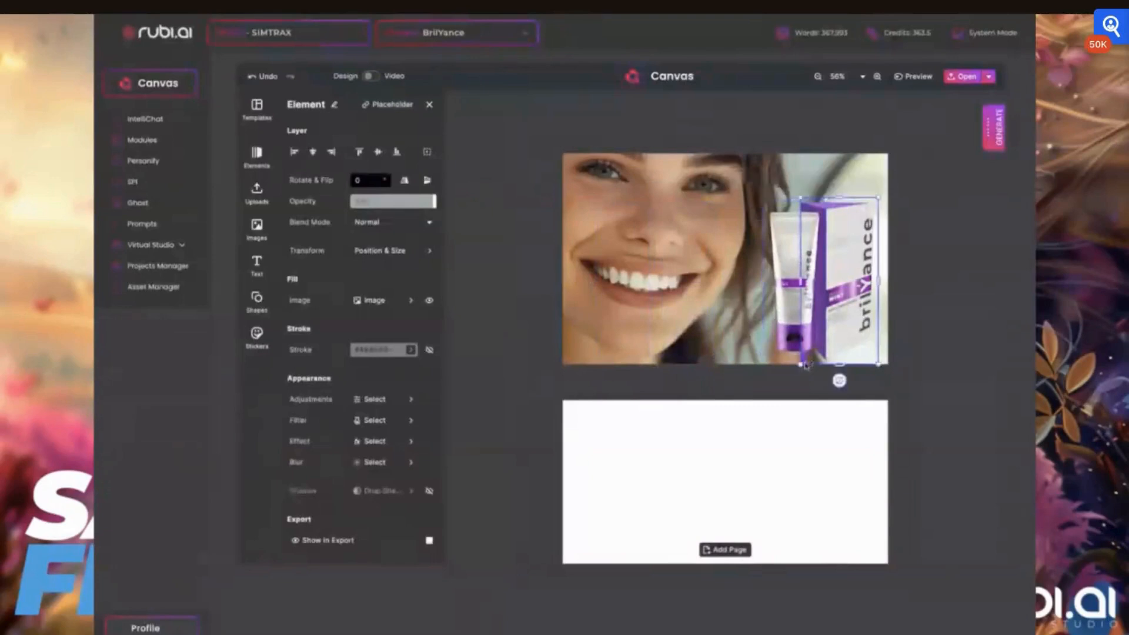
mouse_move(840, 364)
left_mouse_down()
mouse_move(837, 348)
mouse_move(836, 364)
left_mouse_up()
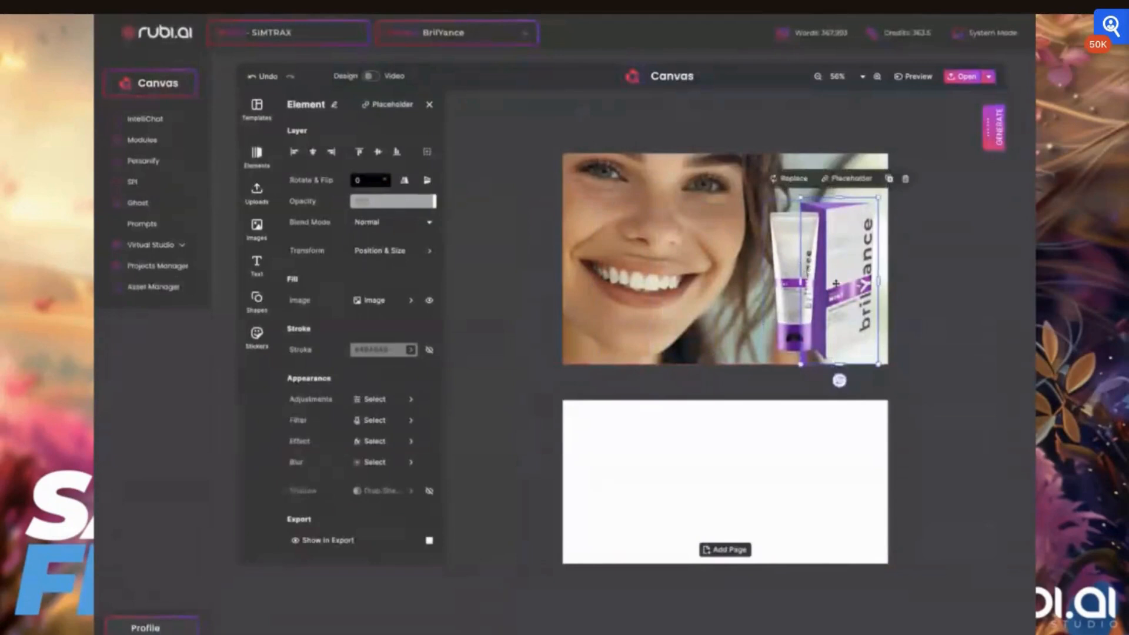
left_click(765, 215)
left_click_drag(765, 200, 757, 184)
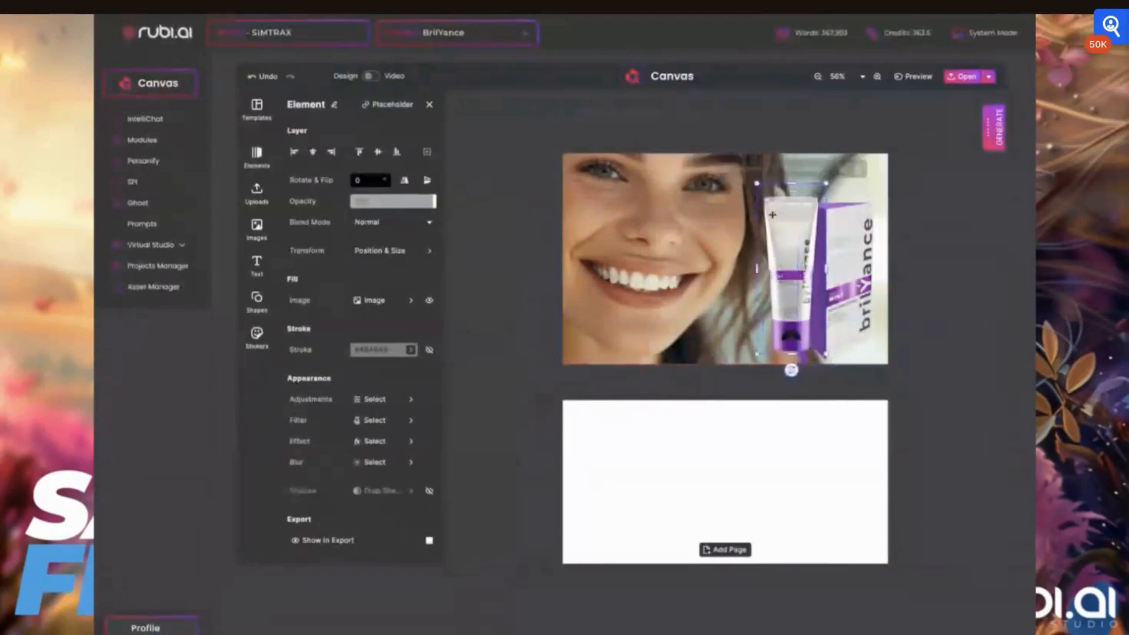
left_click_drag(792, 234, 856, 243)
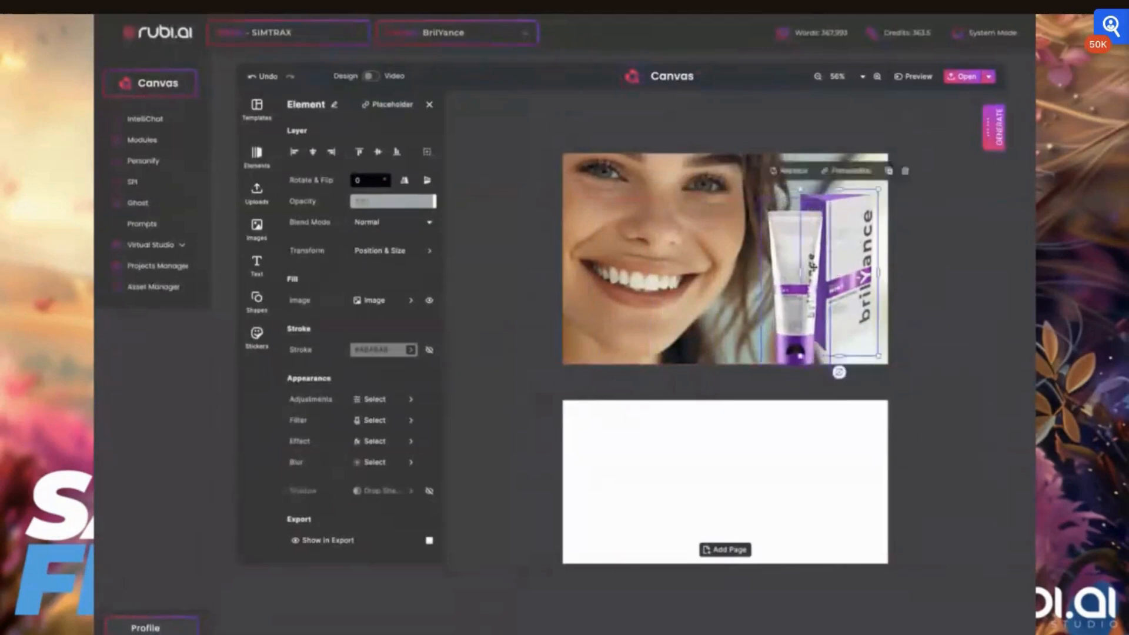
left_click_drag(795, 264, 797, 257)
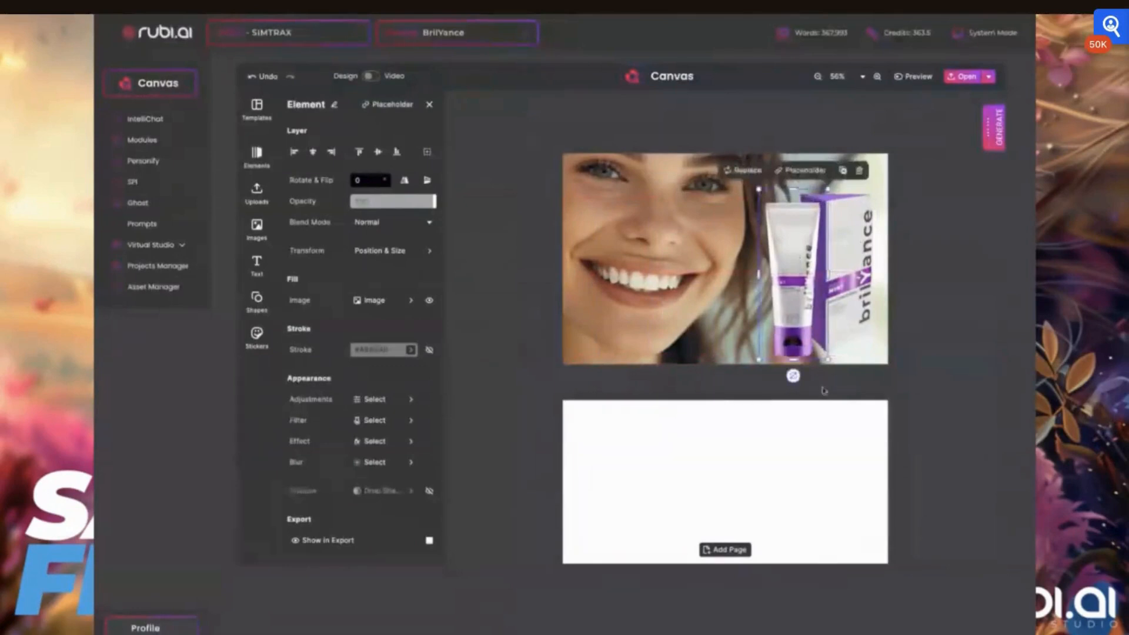
left_click(916, 319)
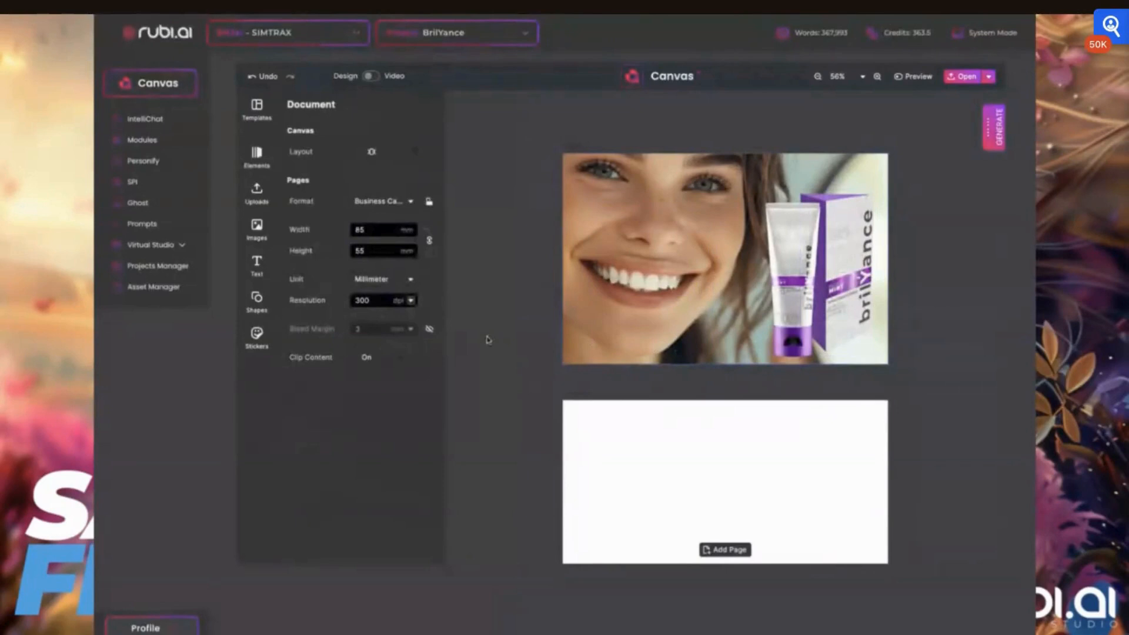
- Add the uploaded white brilYance logo image to the portrait page
left_click(258, 229)
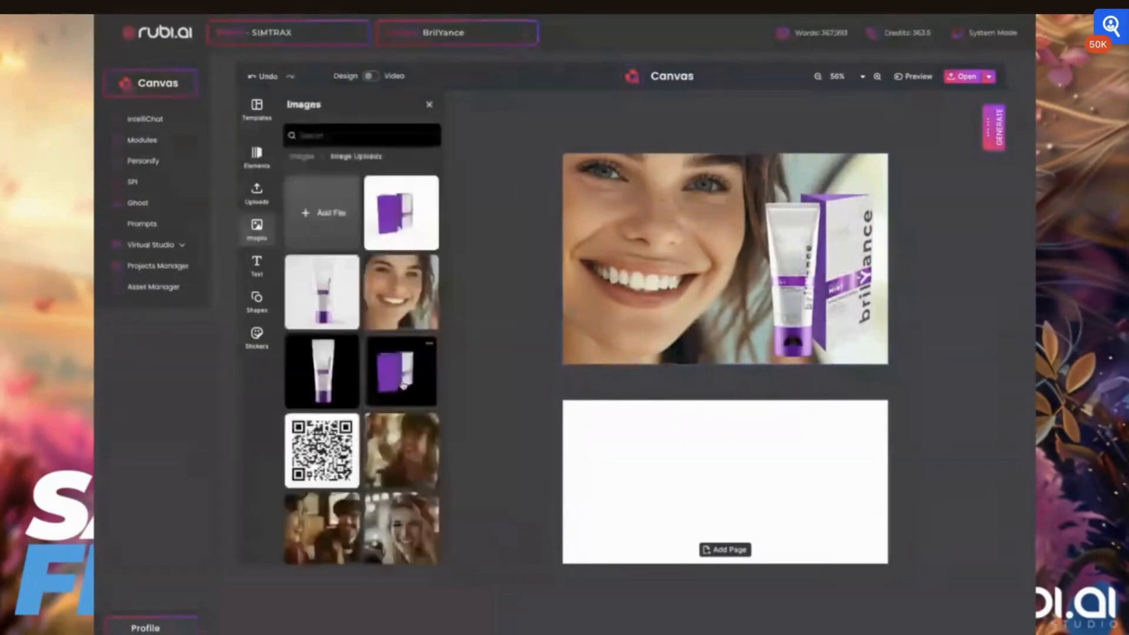
scroll(403, 385, "down", 2)
scroll(403, 385, "down", 2)
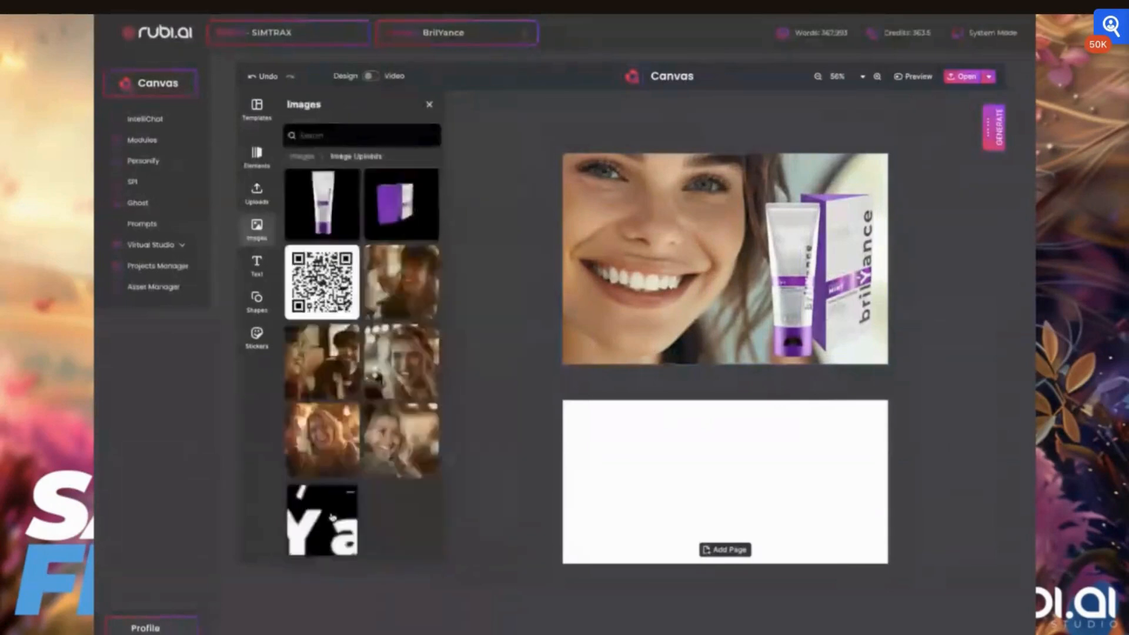
left_click_drag(332, 518, 767, 265)
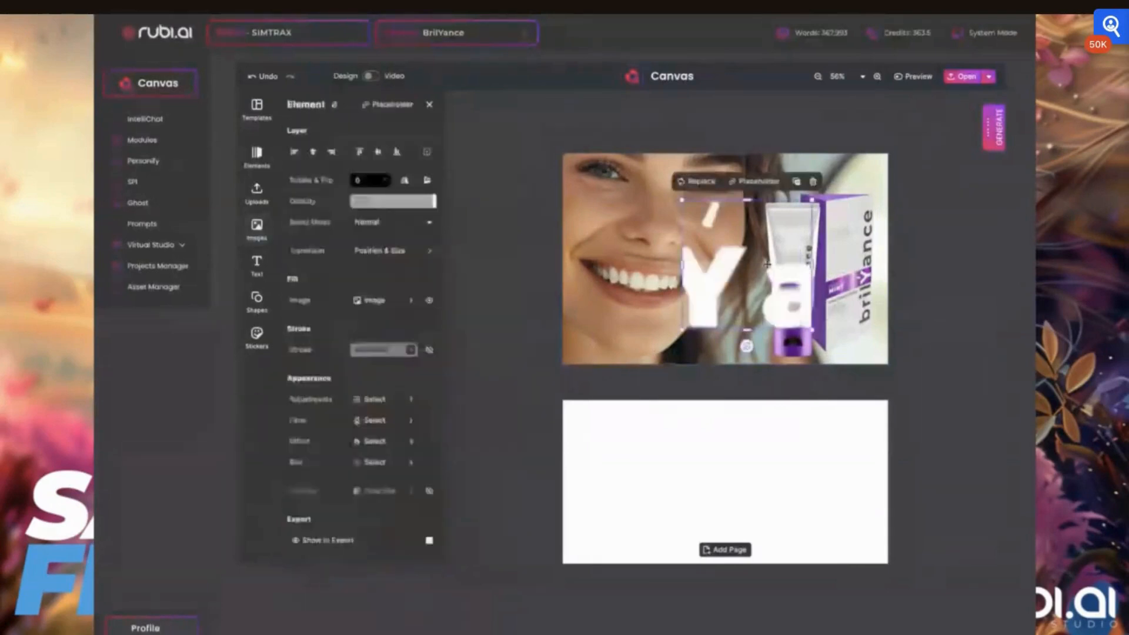
- Widen the logo's crop area to both sides to include the complete brilYance wordmark and apply the crop
double_click(731, 258)
left_click_drag(683, 265, 358, 265)
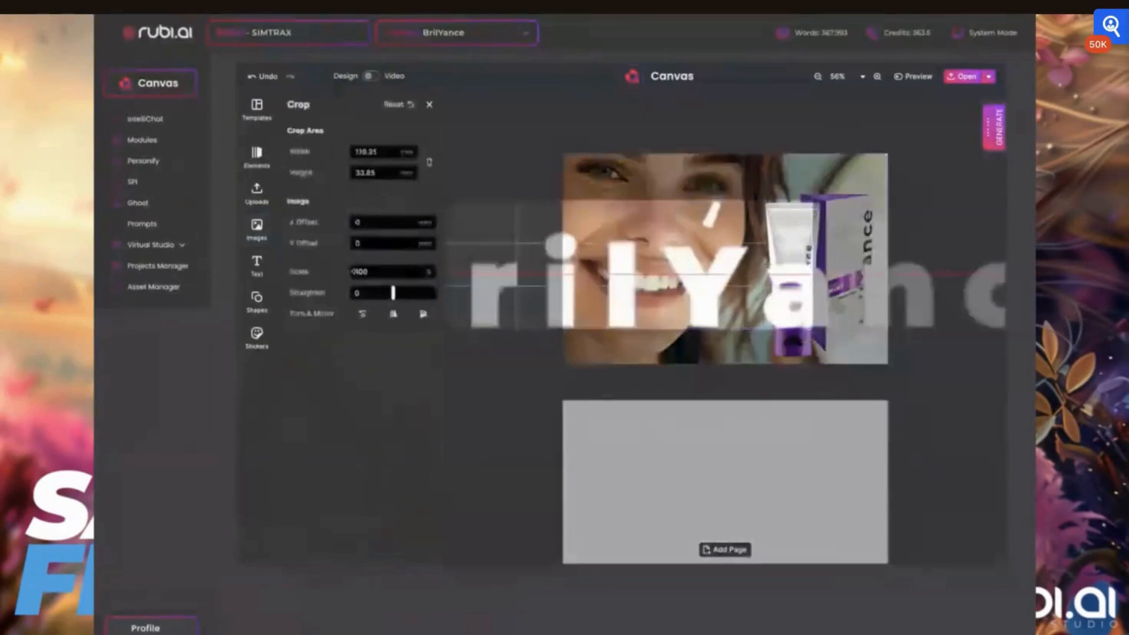
left_click_drag(814, 265, 1023, 265)
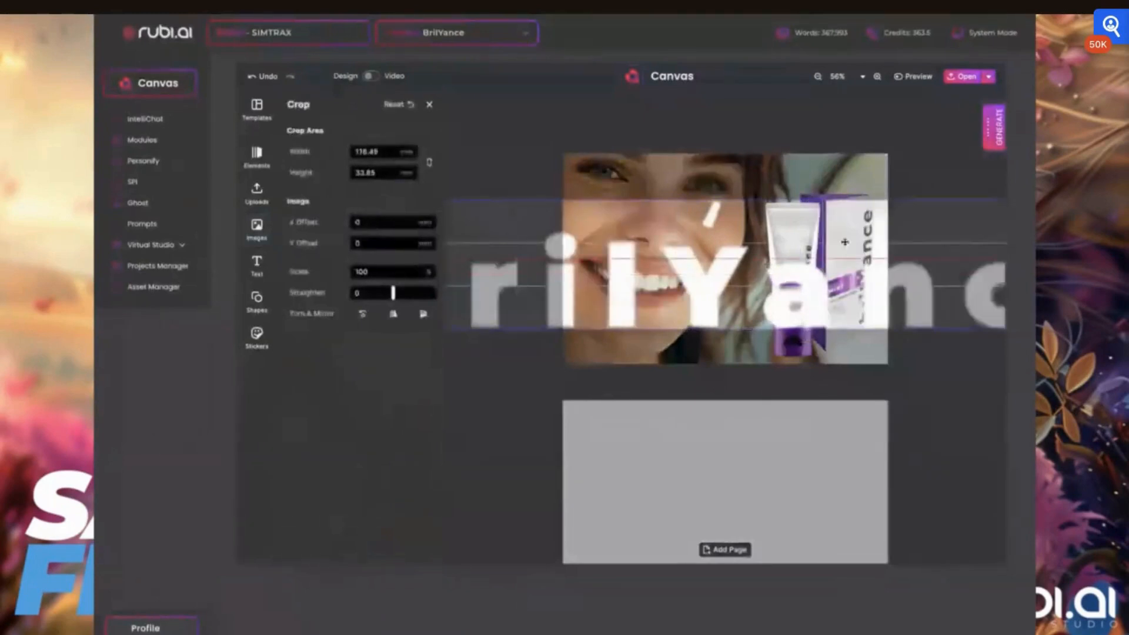
double_click(613, 250)
- Shrink the brilYance logo to a small wordmark and place it over the chin in the portrait's lower left area
left_click_drag(613, 250, 759, 245)
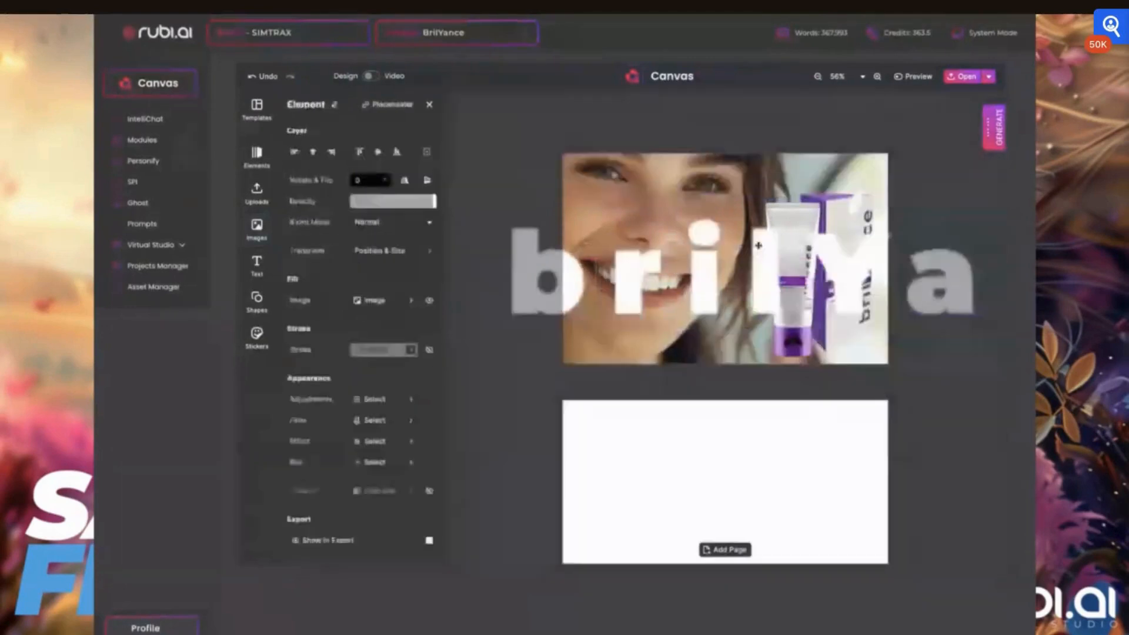
left_click_drag(510, 187, 526, 304)
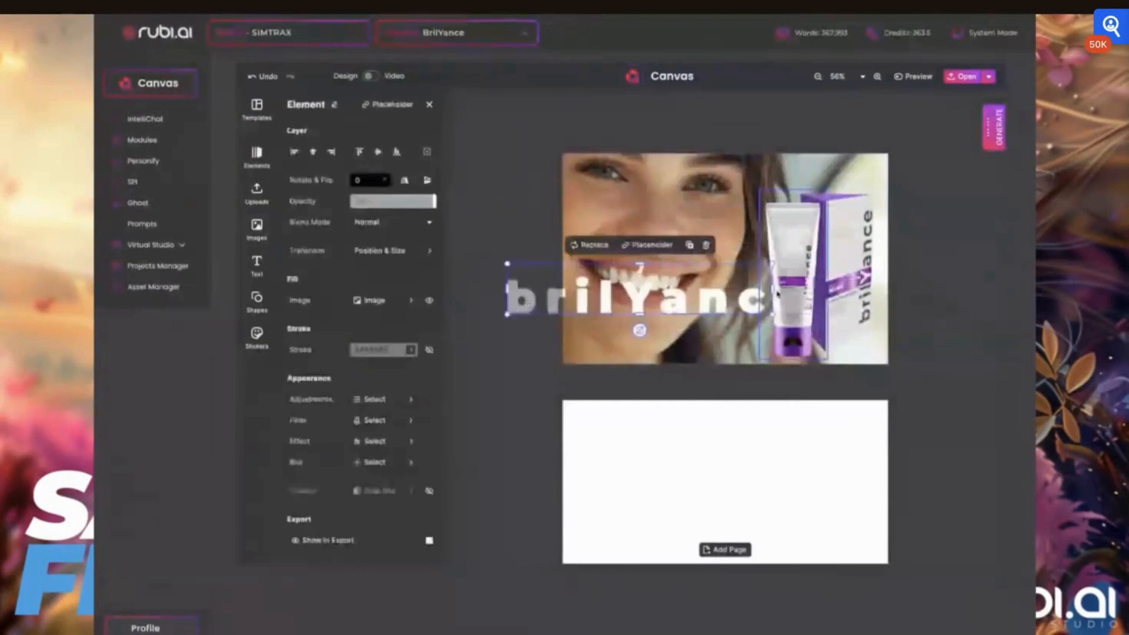
left_click_drag(777, 293, 626, 315)
- Raise the box and tube together slightly on the portrait page and realign the portrait so it covers the whole page
left_click(680, 221)
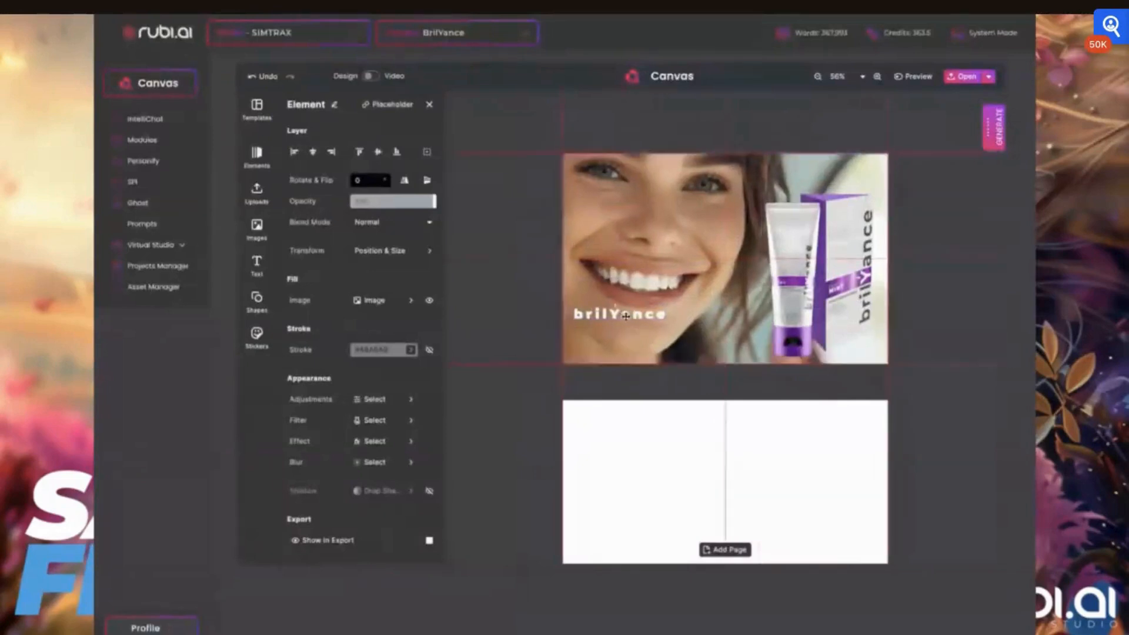
left_click(827, 272, "shift")
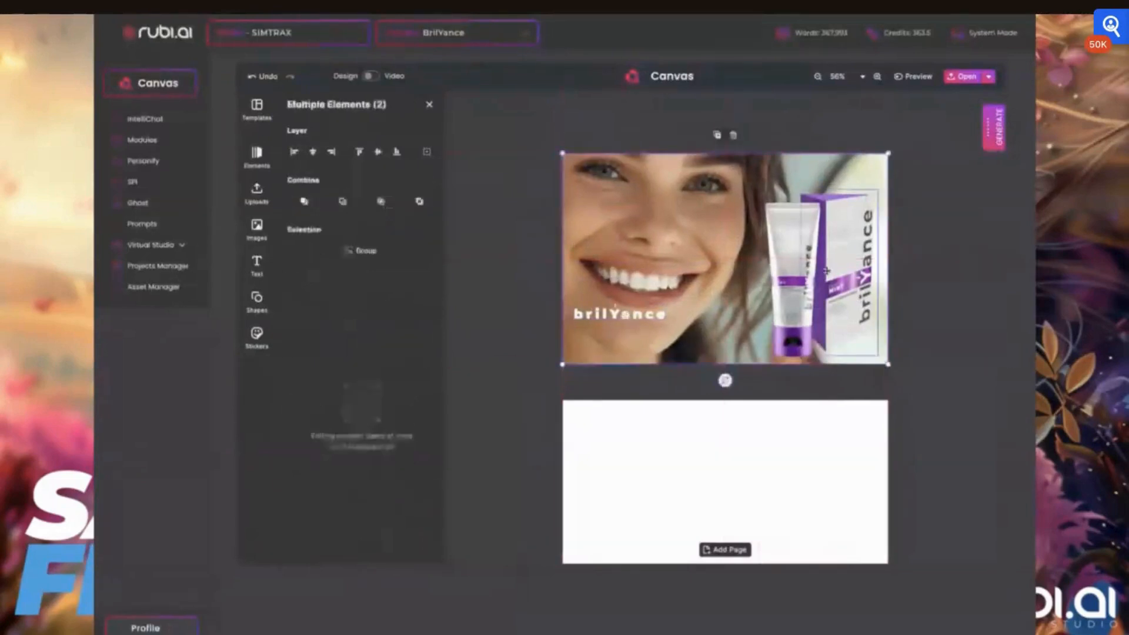
left_click(854, 276, "shift")
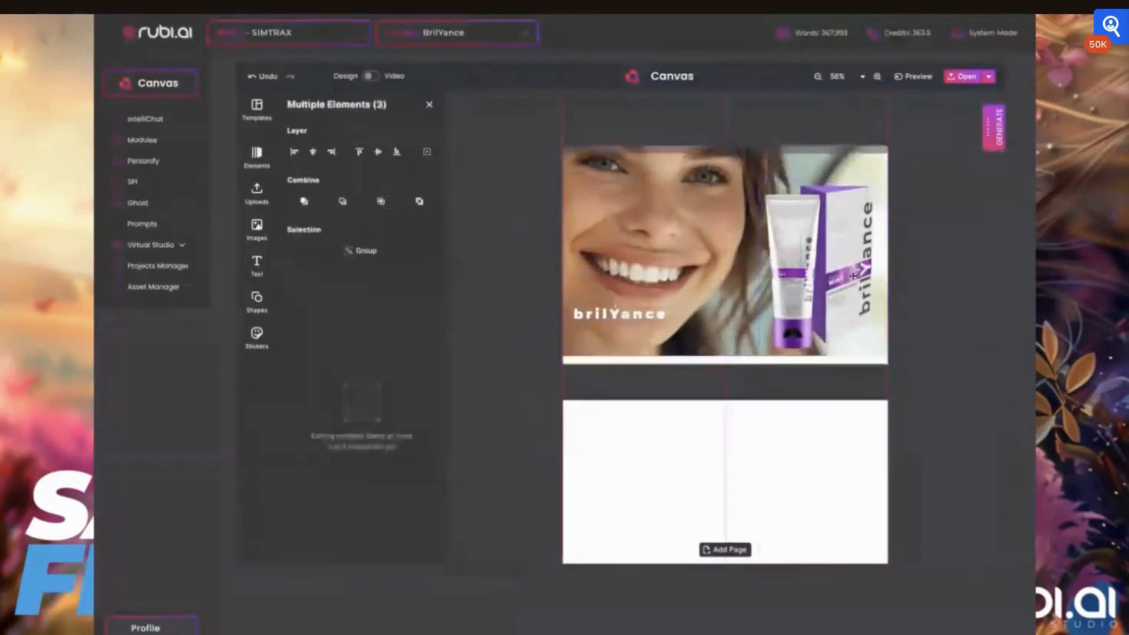
left_click(805, 281)
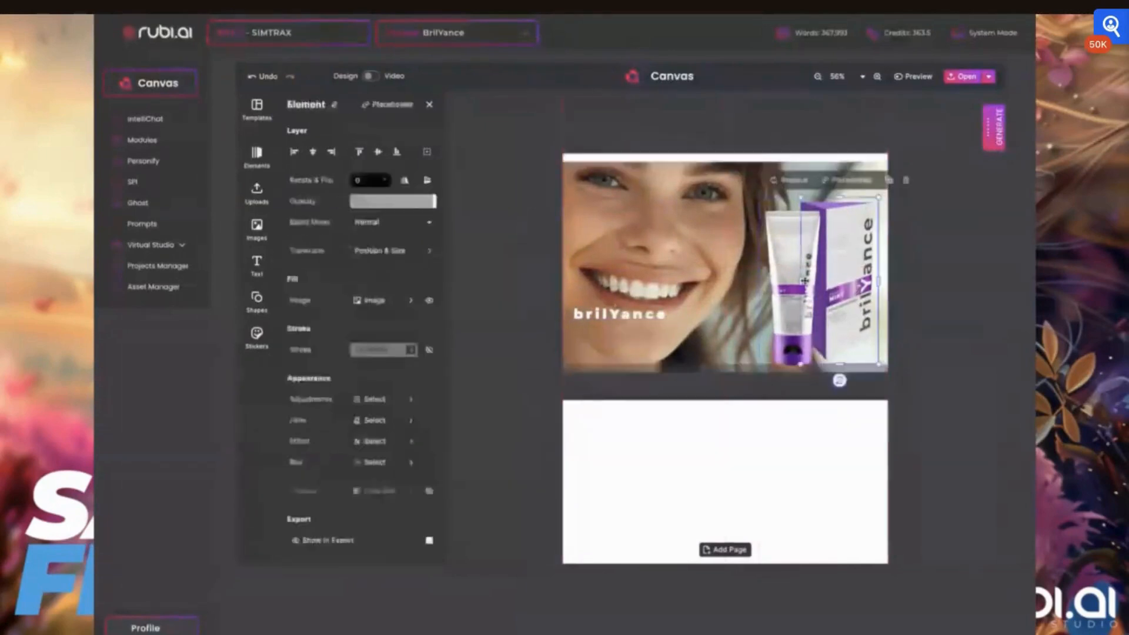
left_click(792, 281, "shift")
left_click_drag(844, 283, 844, 258)
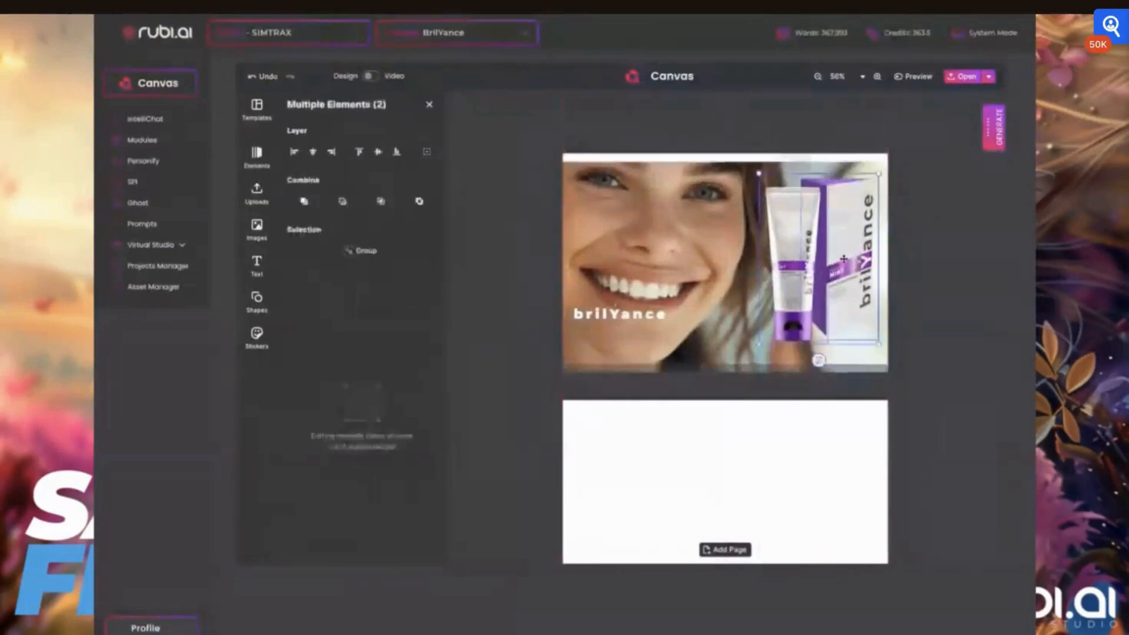
left_click_drag(690, 283, 690, 275)
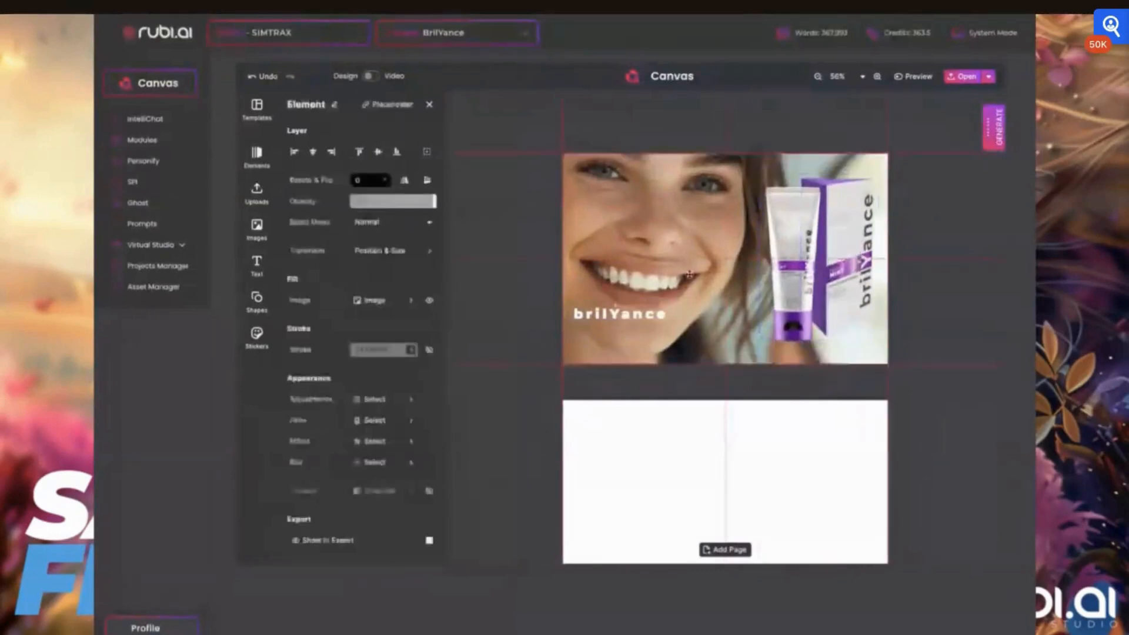
- Move the brilYance logo beside the base of the tube and dismiss one of the image generation notifications
left_click(615, 314)
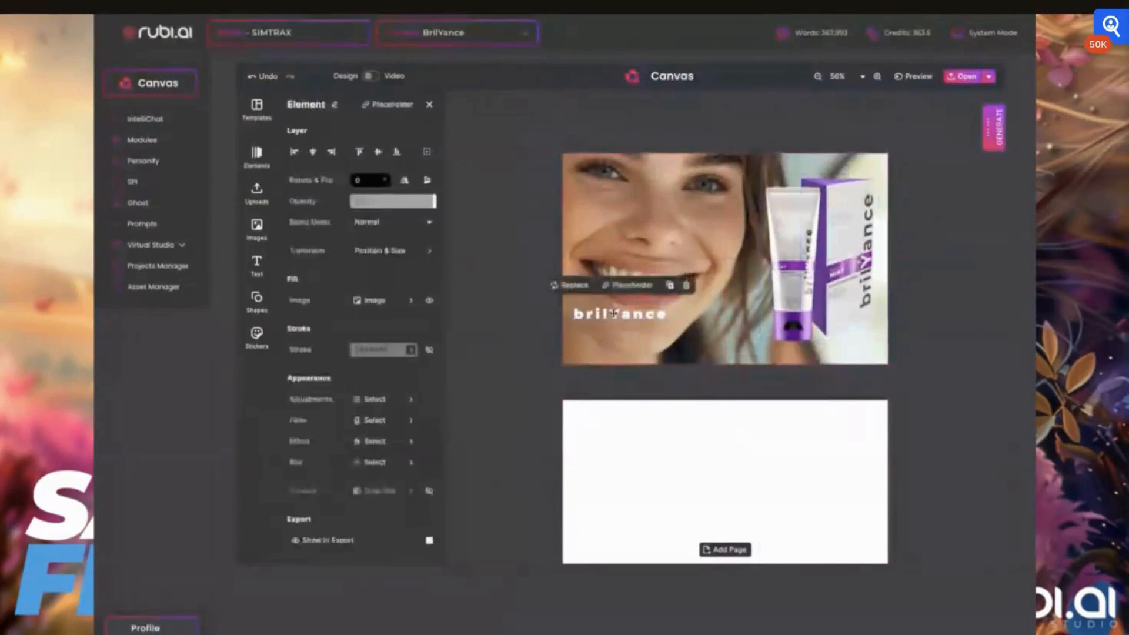
left_click_drag(614, 314, 718, 324)
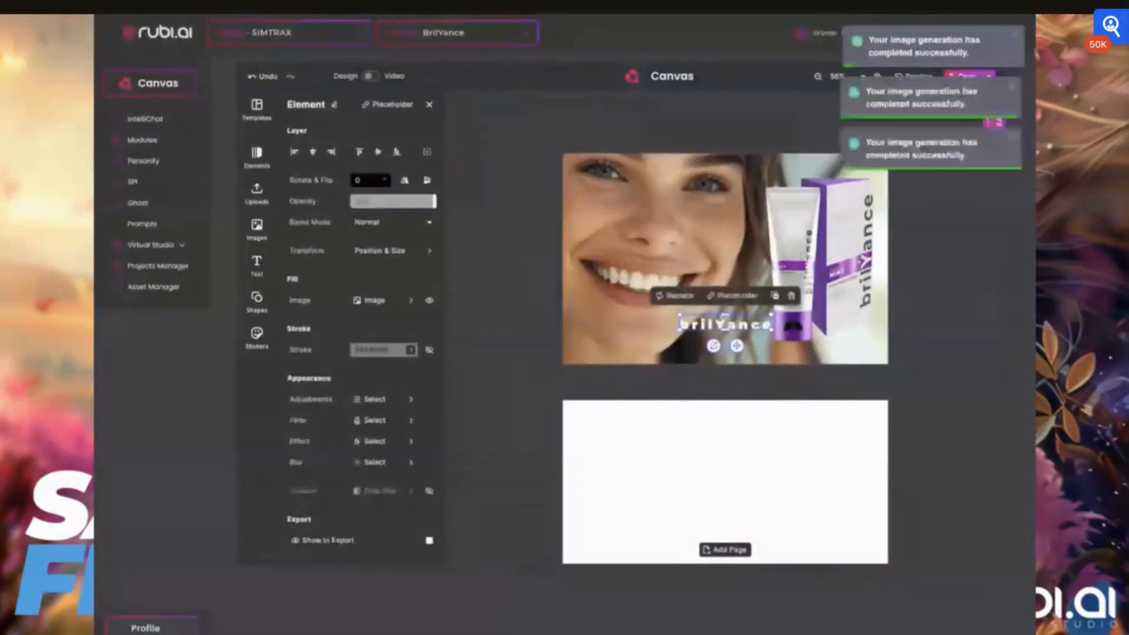
left_click(1012, 41)
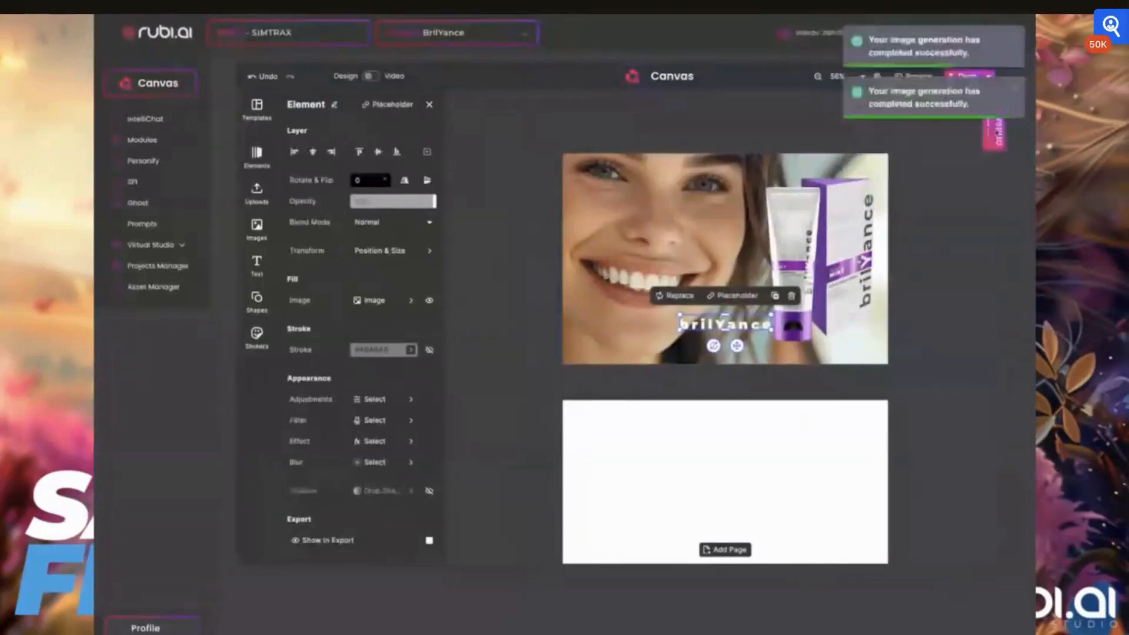
- Open the MidJourney image generator, look over the four coffee-house images and bring up the recent images gallery
left_click(993, 144)
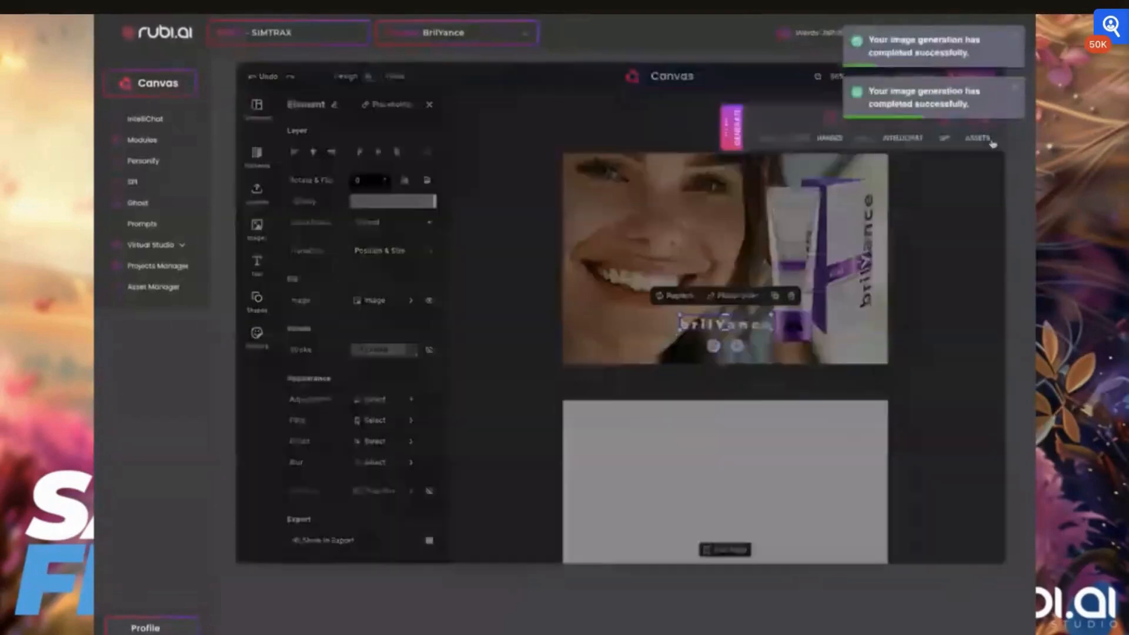
left_click(830, 125)
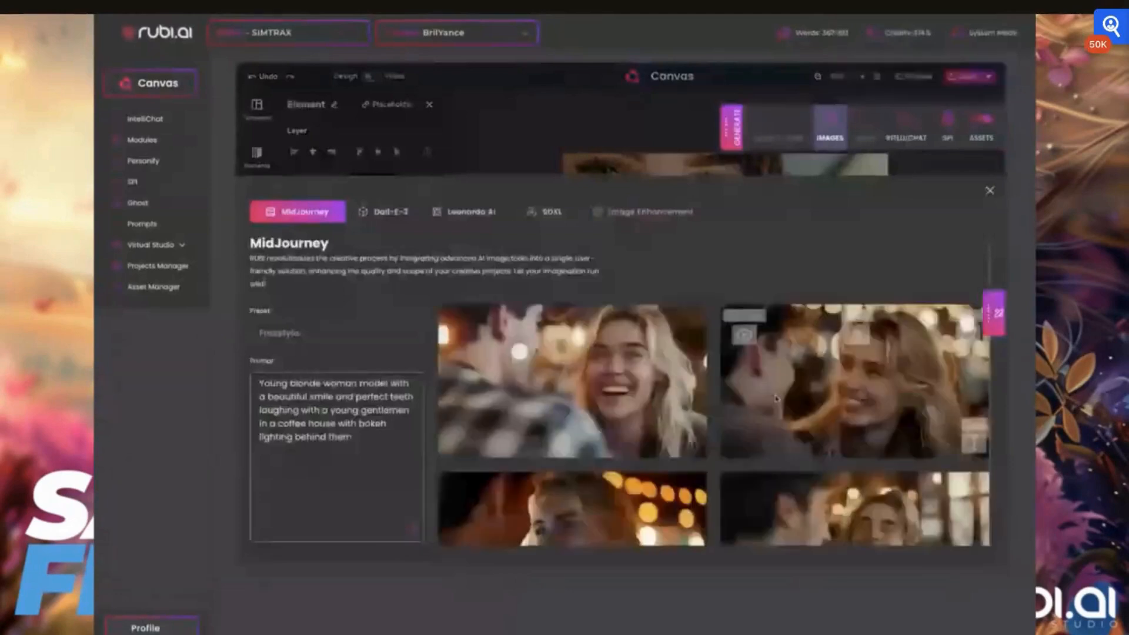
scroll(773, 400, "down", 2)
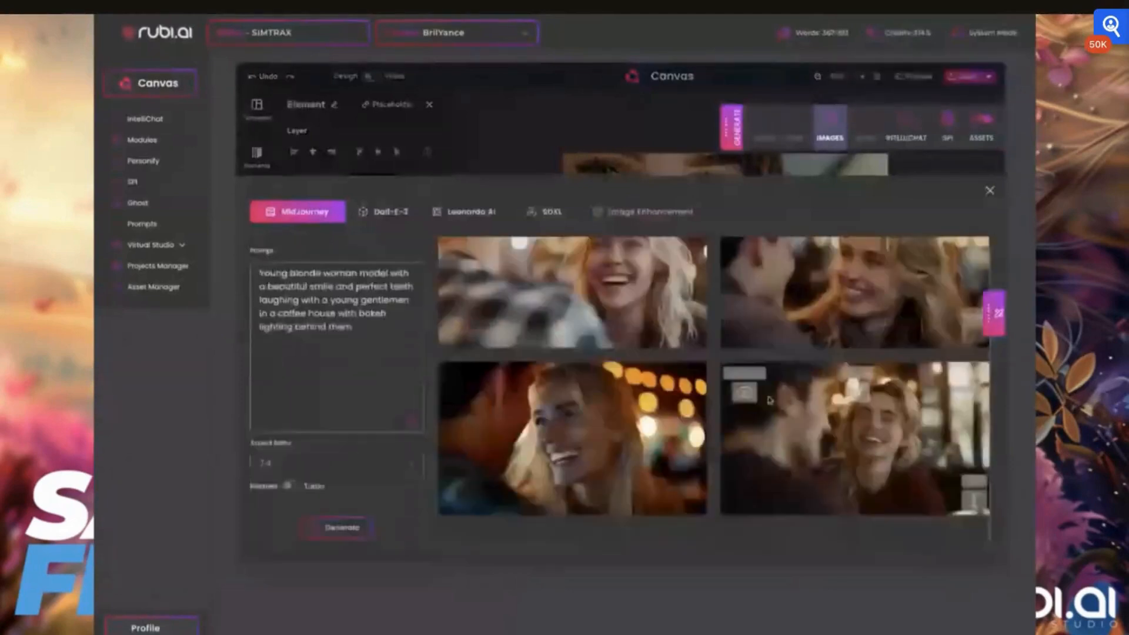
scroll(769, 400, "up", 2)
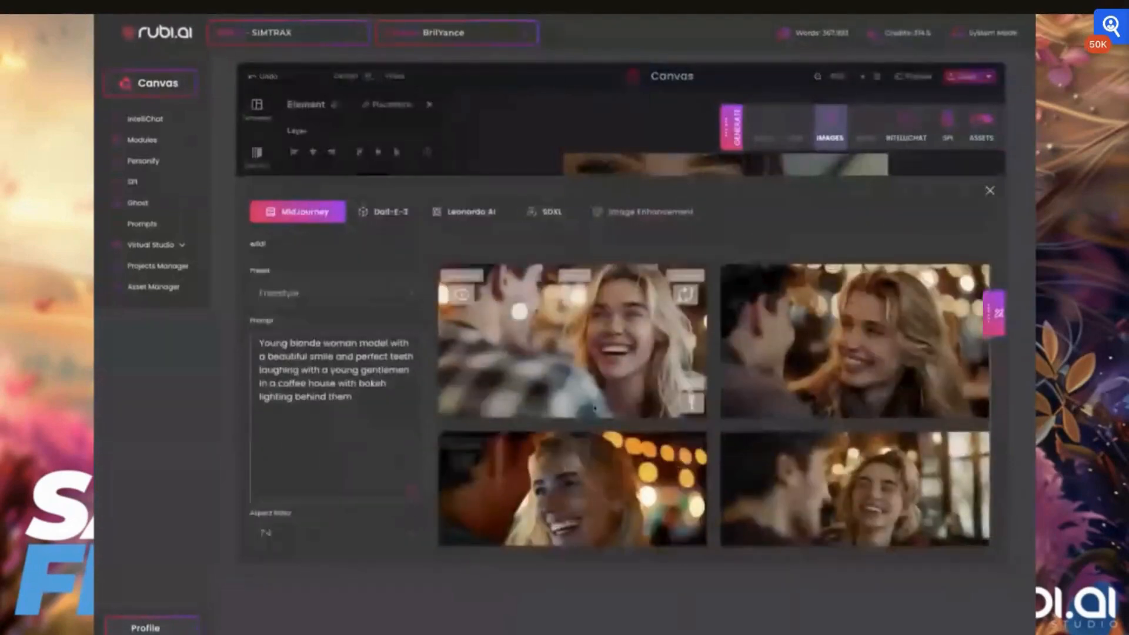
left_click(995, 314)
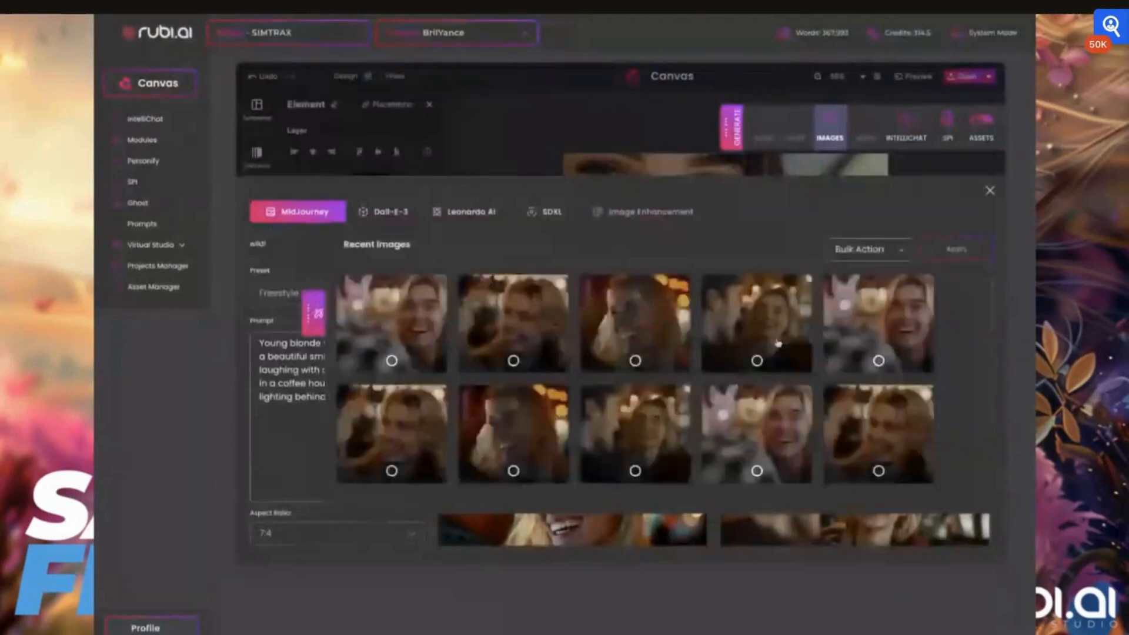
- Browse the recent images and examine the details of the picture of a laughing woman hugging a man in a coffee house
scroll(778, 344, "down", 1)
scroll(689, 378, "down", 2)
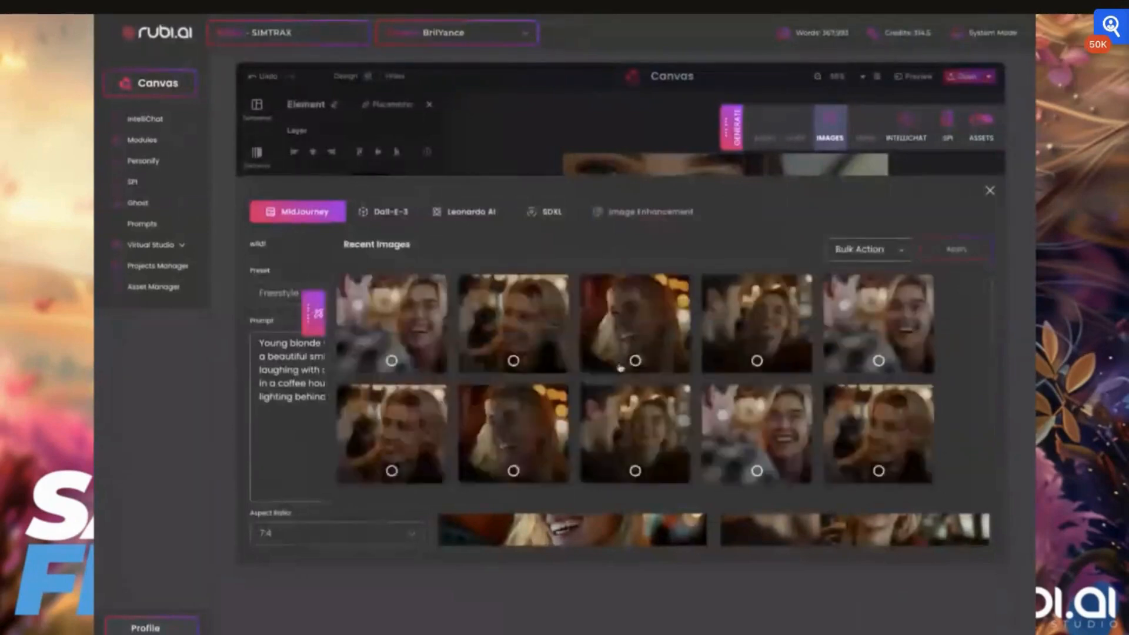
scroll(627, 369, "down", 3)
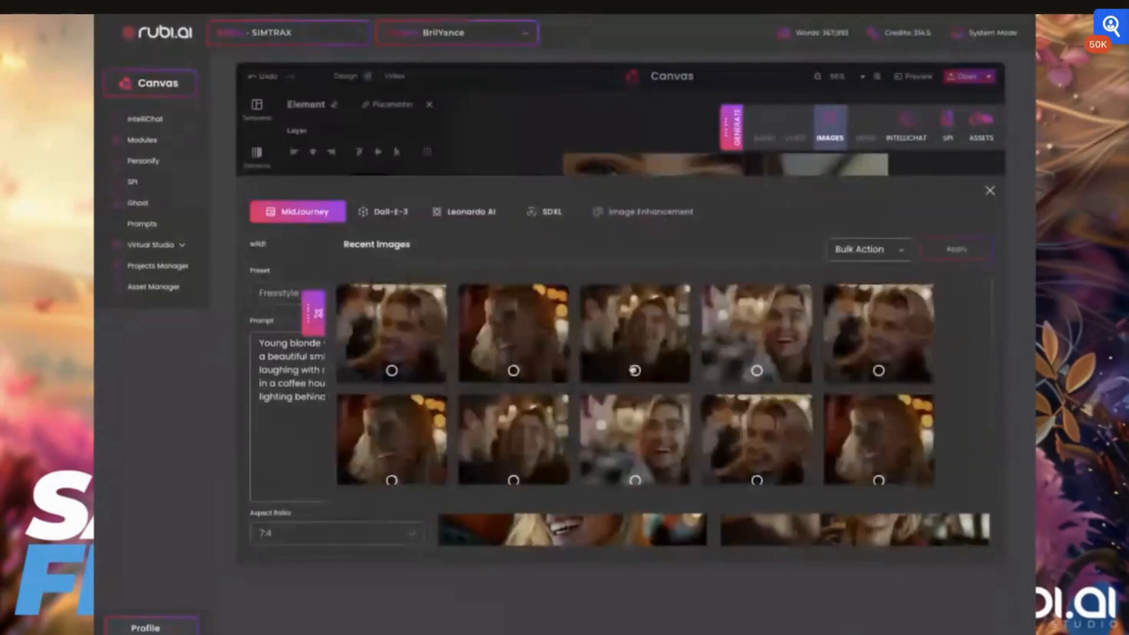
scroll(635, 371, "down", 3)
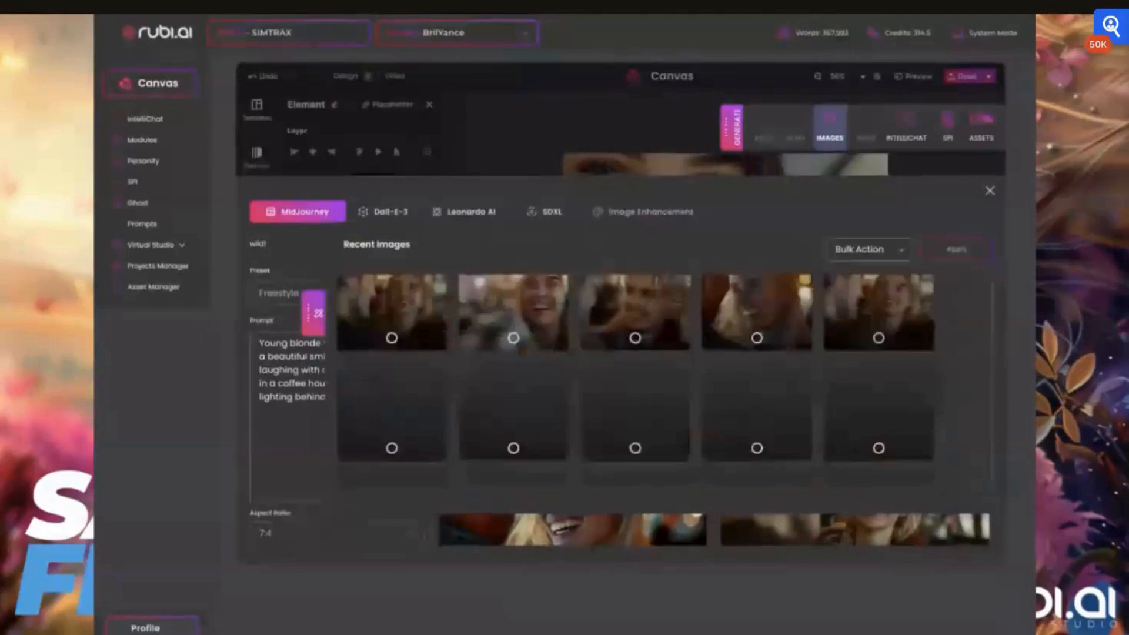
scroll(635, 370, "down", 2)
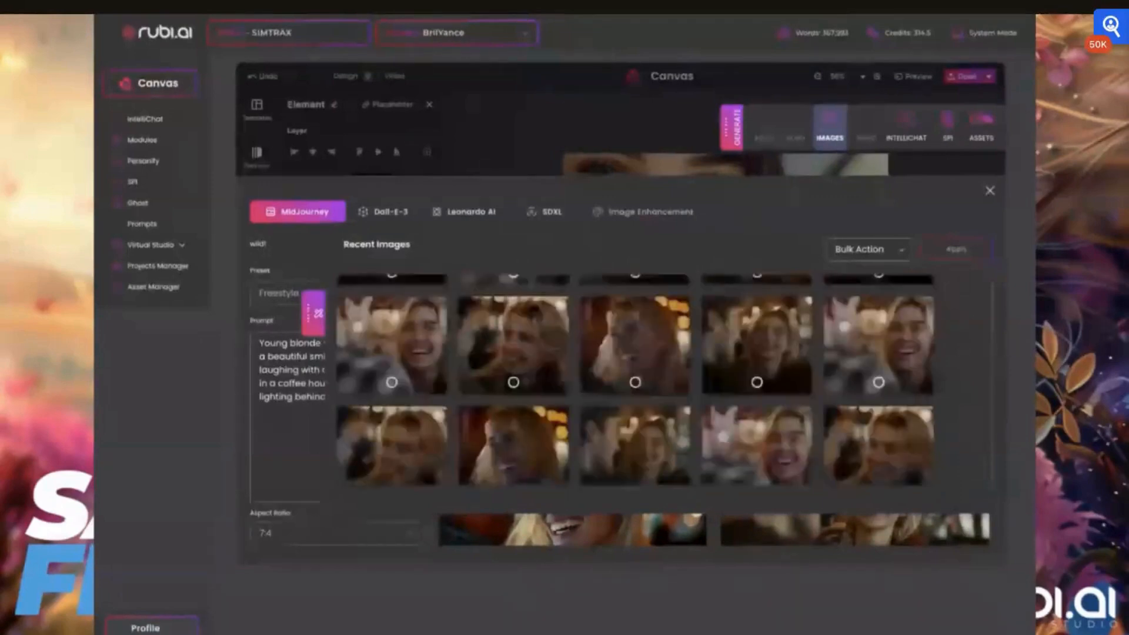
scroll(635, 379, "down", 2)
scroll(627, 383, "down", 3)
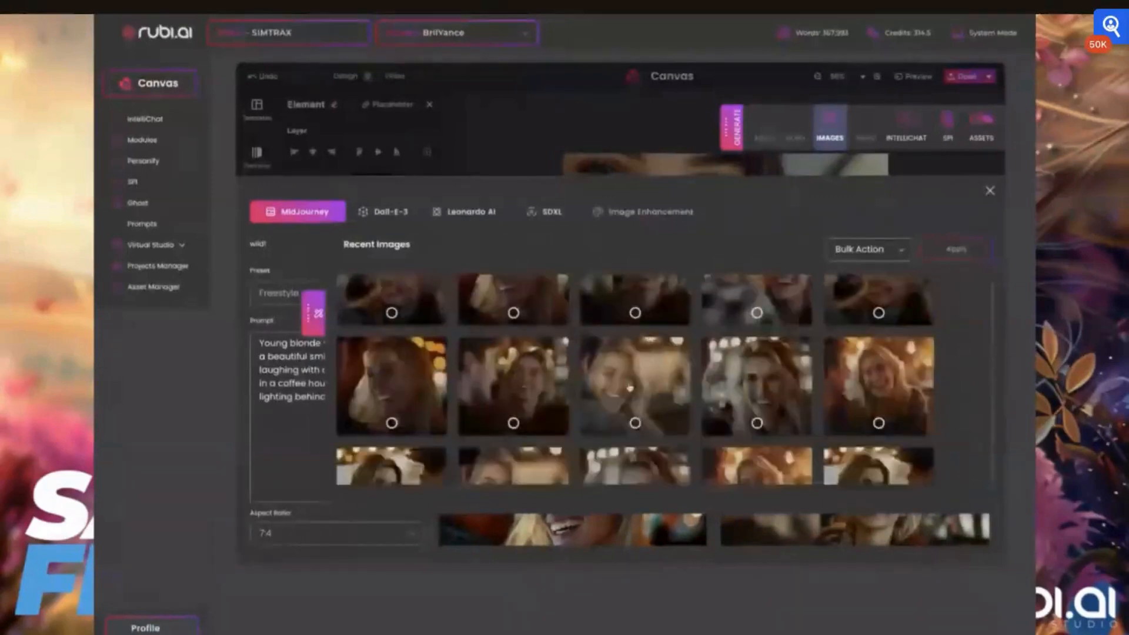
left_click(627, 384)
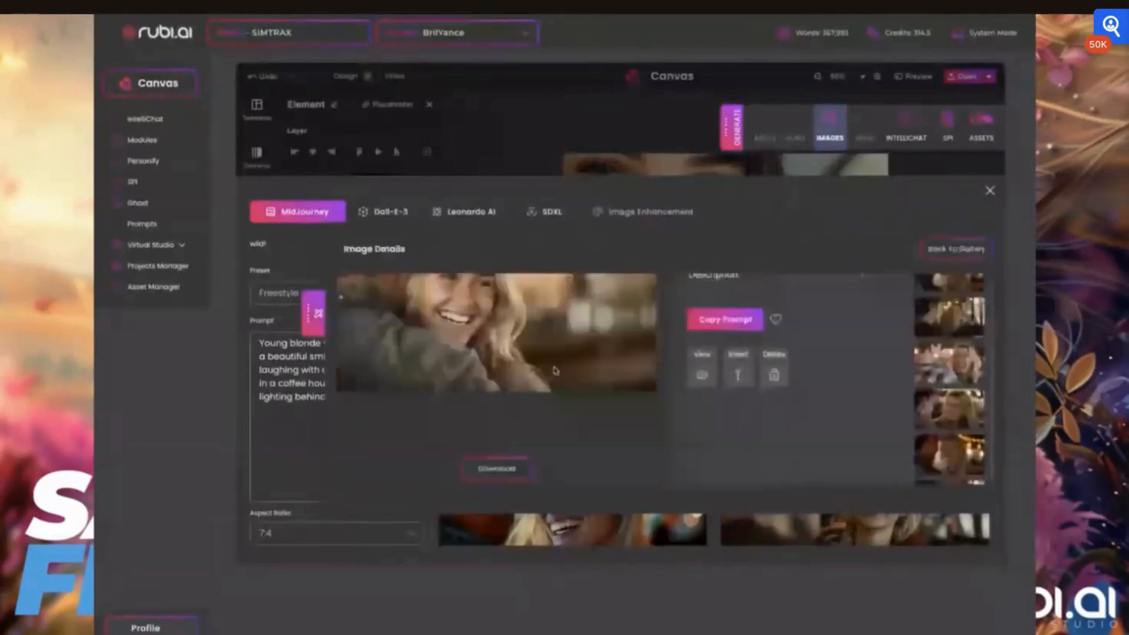
scroll(555, 371, "up", 3)
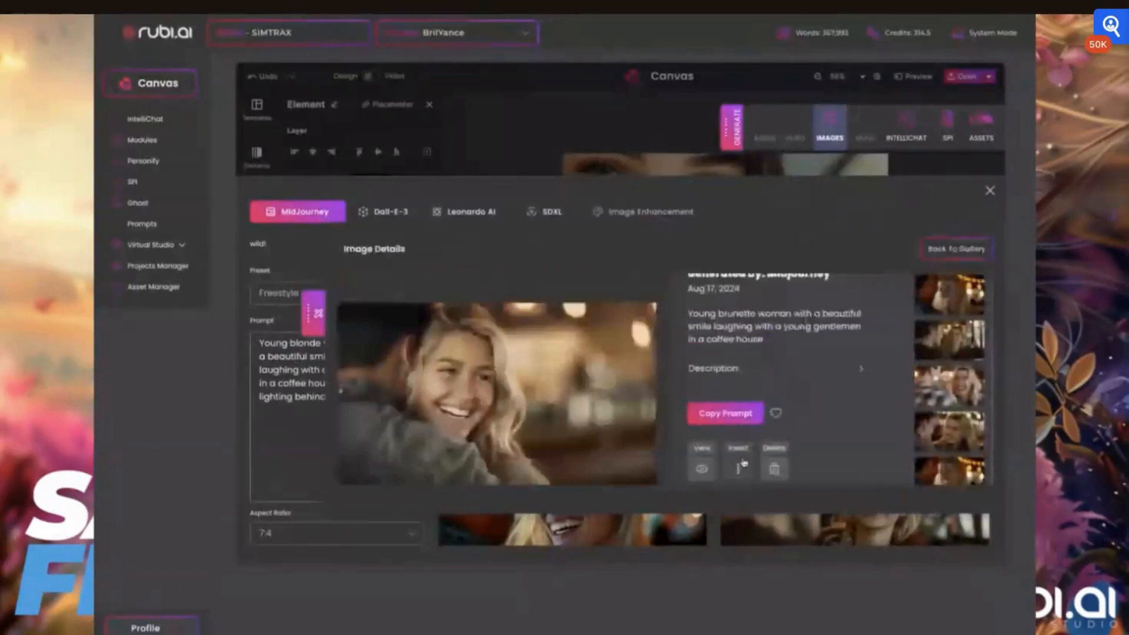
scroll(964, 340, "up", 1)
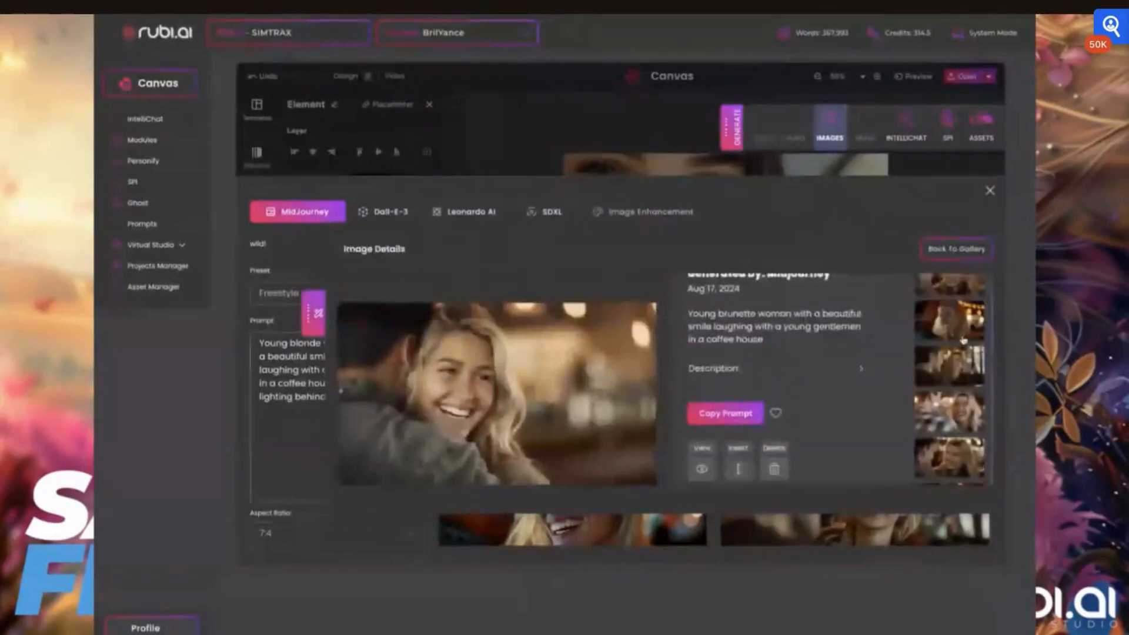
scroll(963, 340, "up", 1)
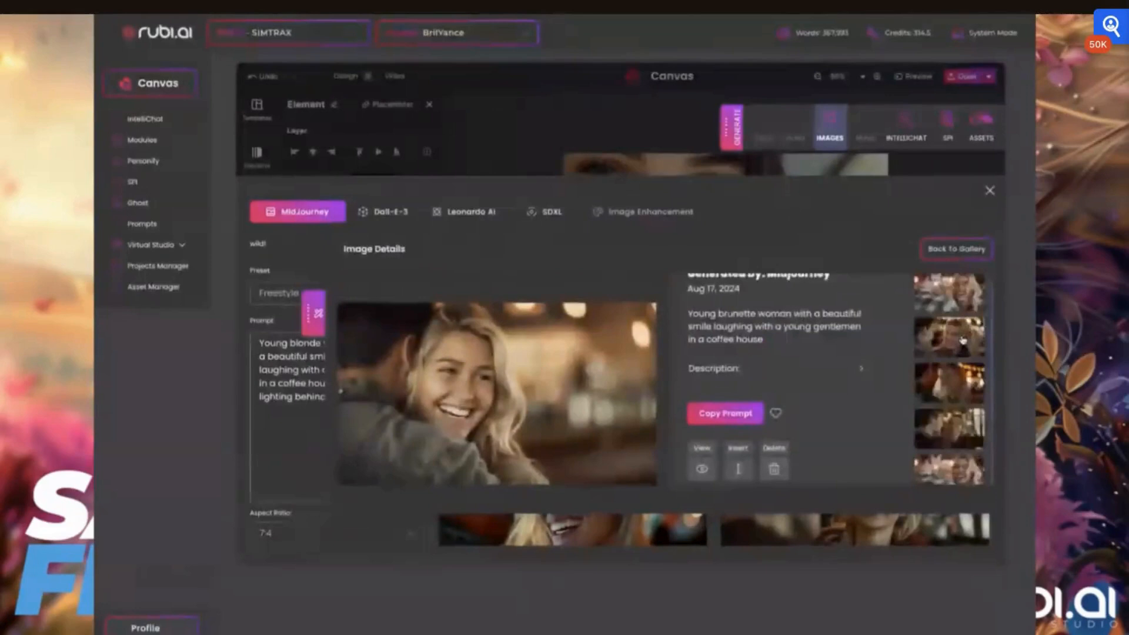
scroll(963, 341, "up", 1)
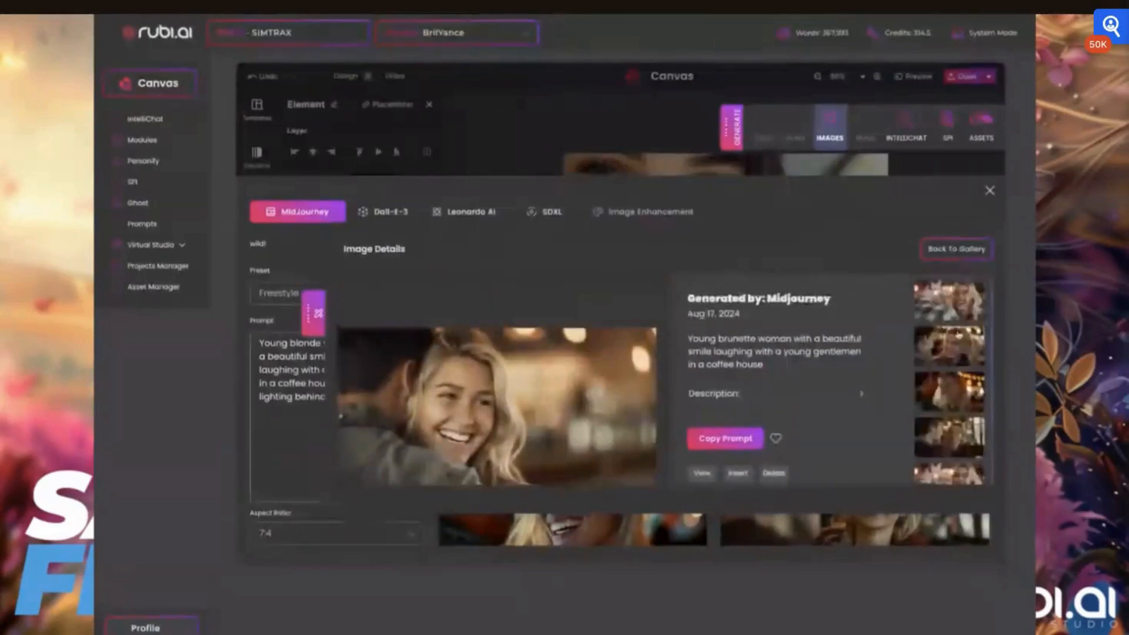
- Compare the image previews generated from the prompt for a blonde woman laughing with a young gentleman in a coffee house
left_click(941, 310)
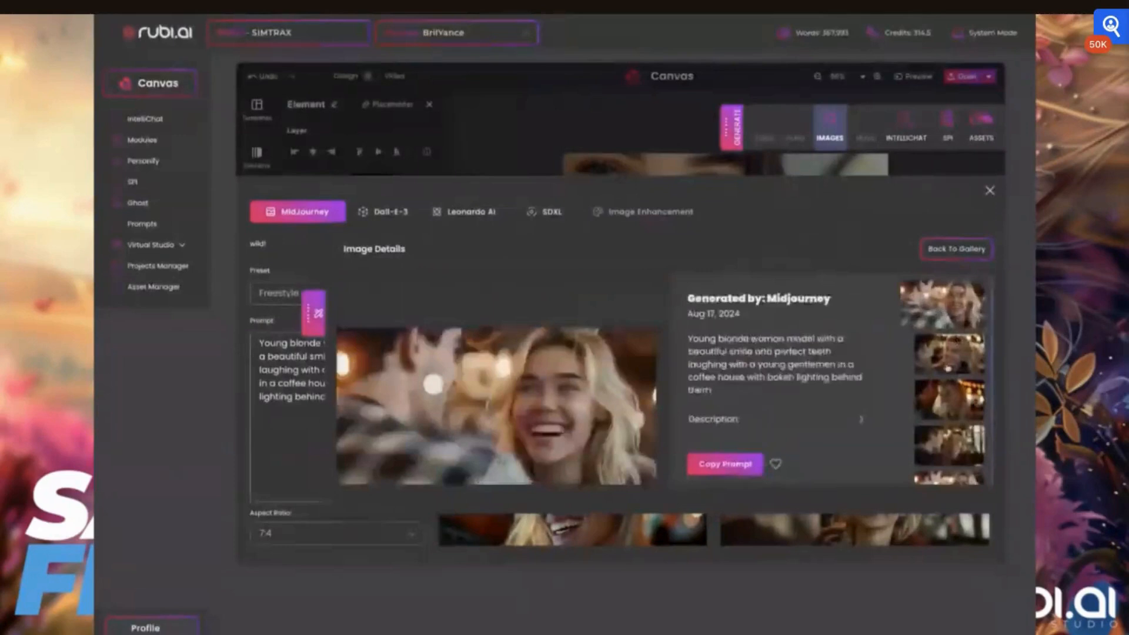
left_click(917, 351)
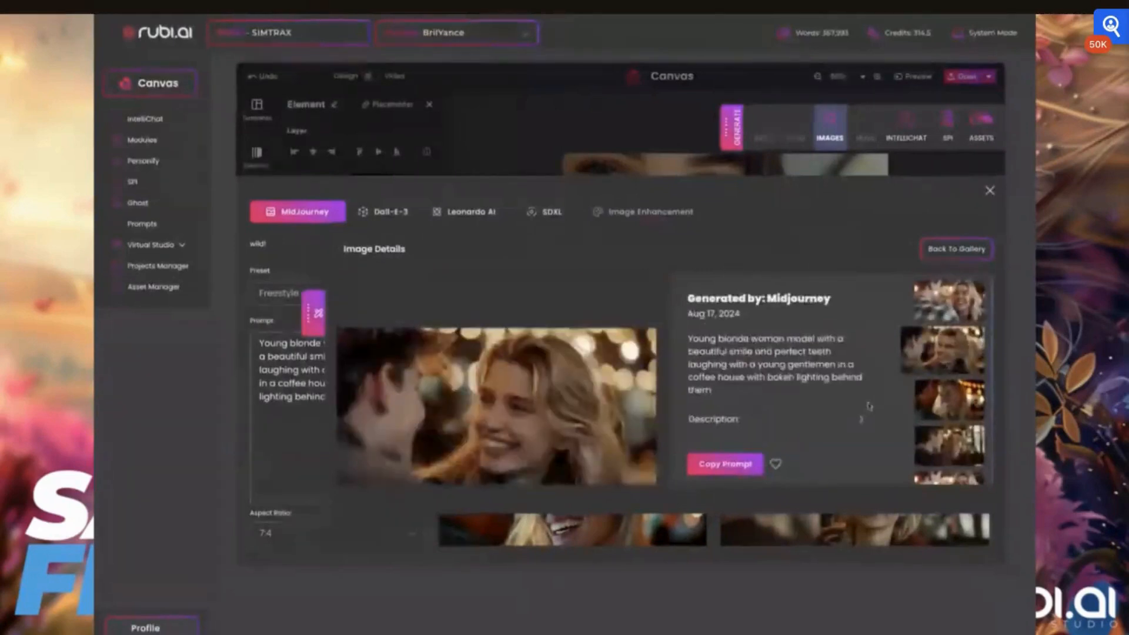
left_click(932, 415)
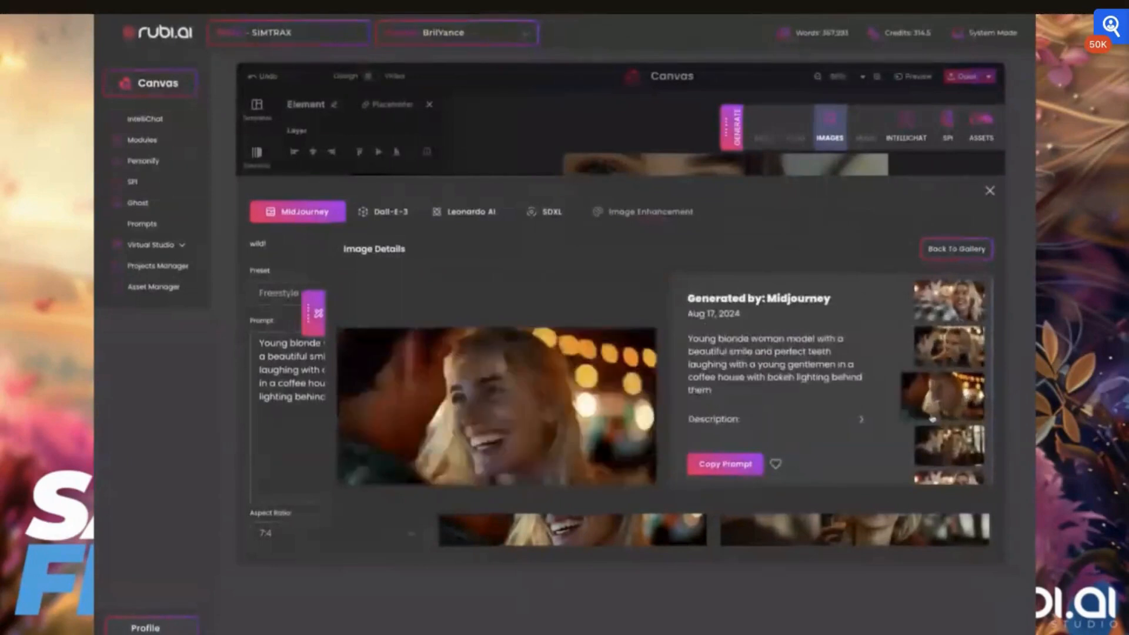
scroll(935, 421, "down", 1)
left_click(952, 428)
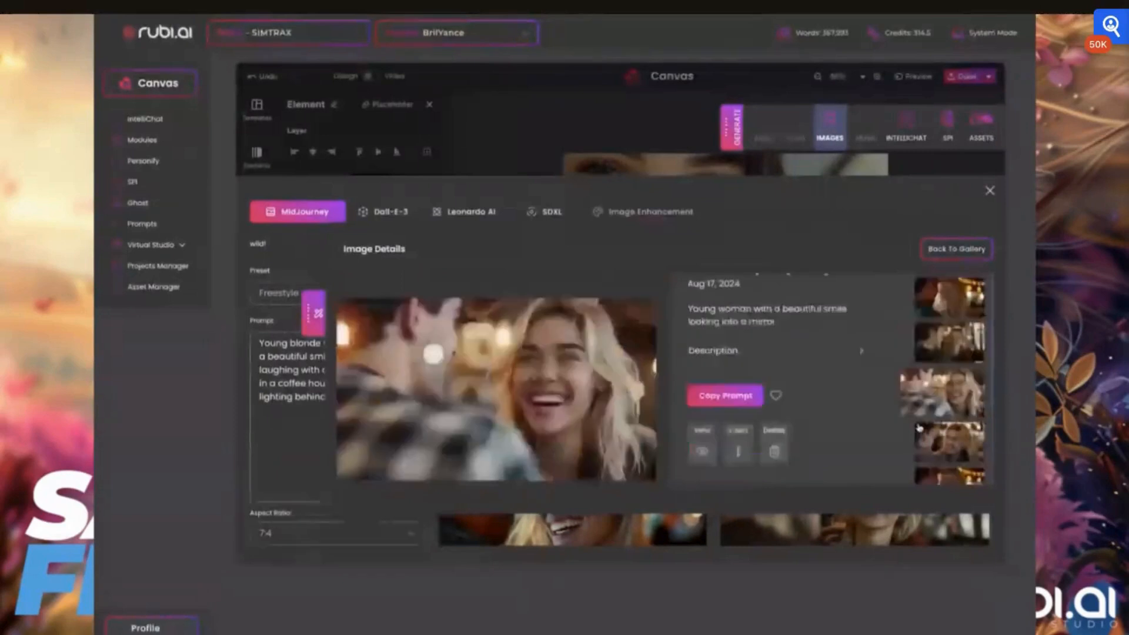
left_click(951, 405)
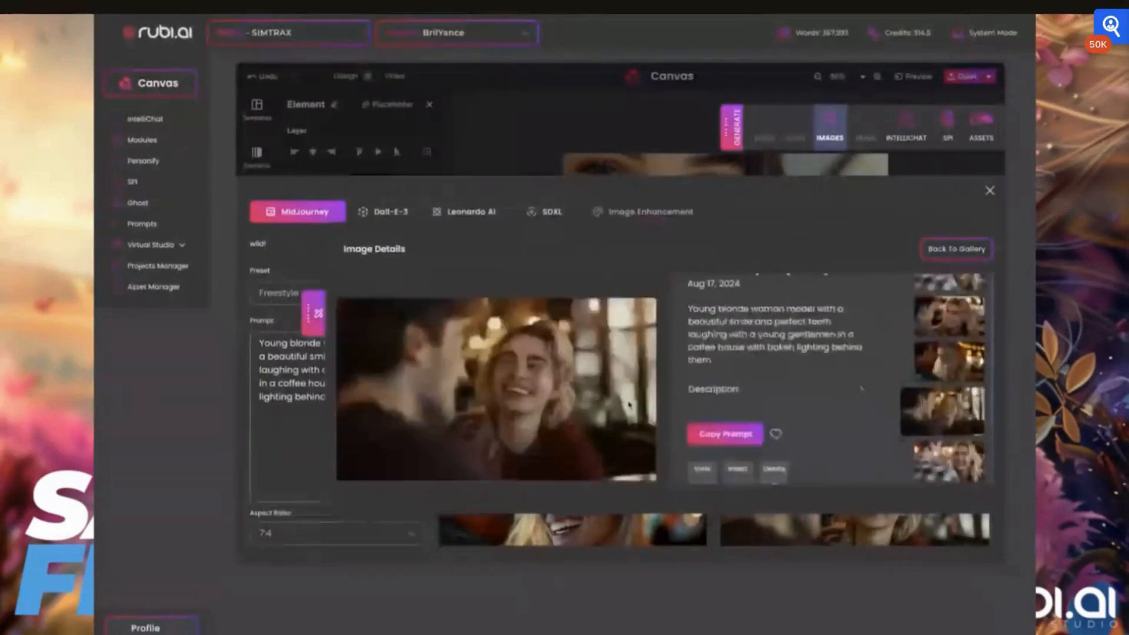
- Insert the image of the laughing blonde woman with orange bokeh lights behind her into the assets and close the image generator
scroll(700, 414, "up", 1)
left_click(942, 393)
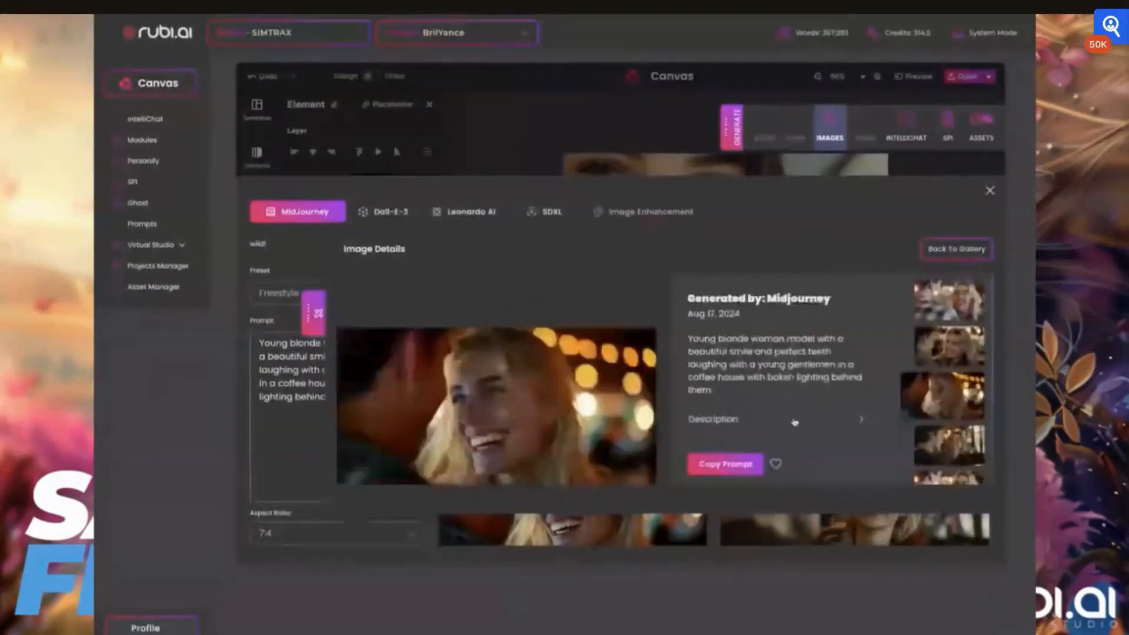
scroll(804, 400, "down", 3)
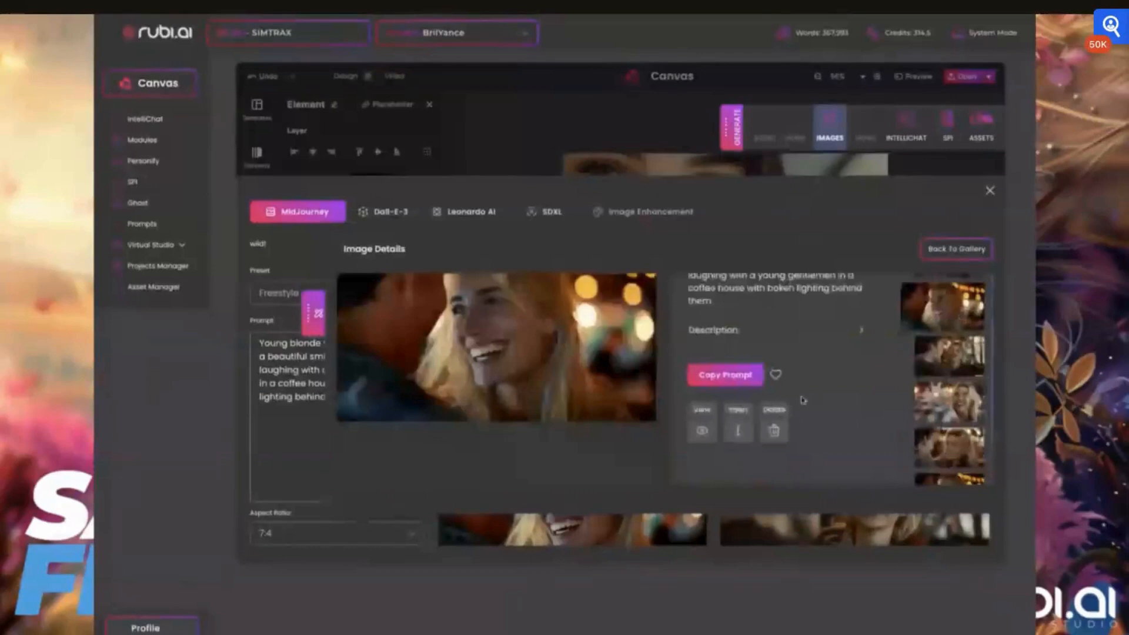
left_click(738, 430)
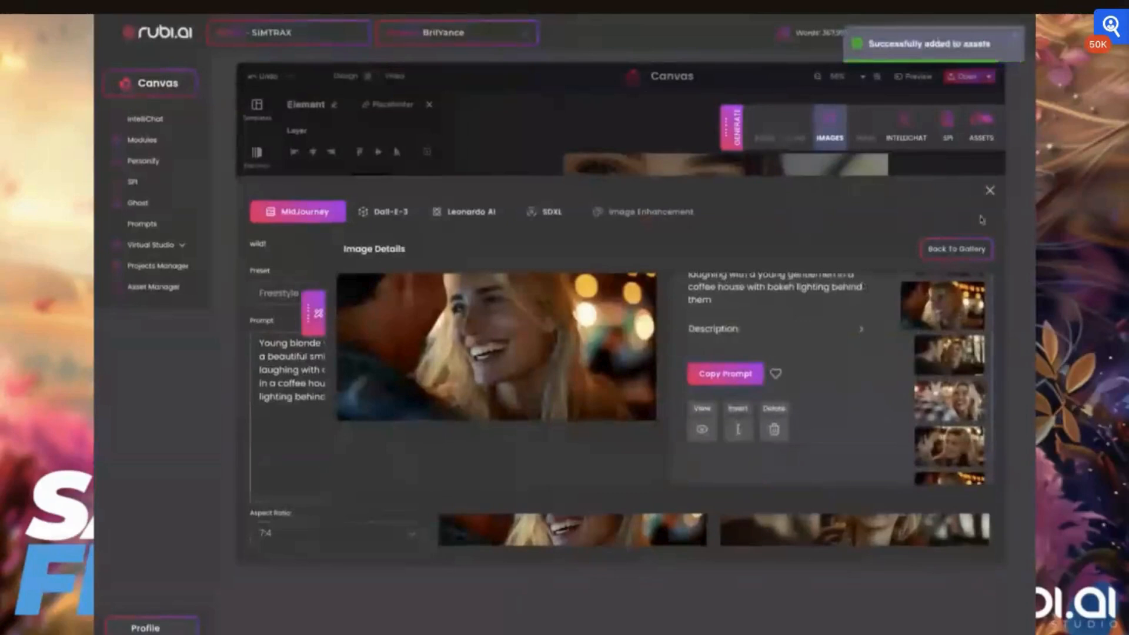
left_click(990, 190)
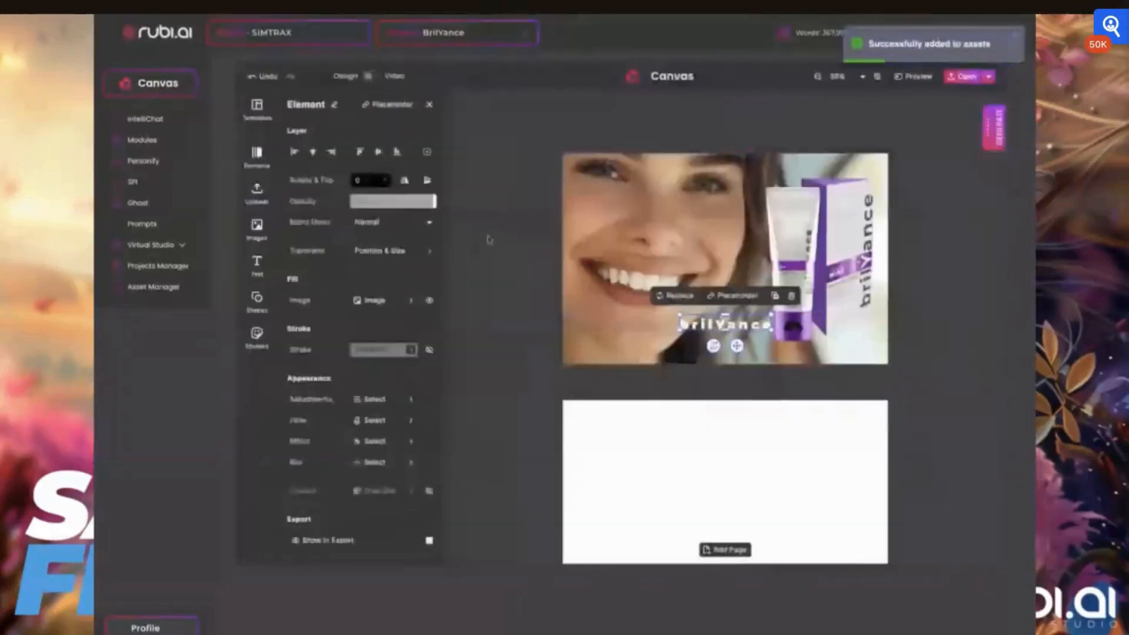
- Move the brilYance logo off the business card into the empty canvas area beside the lower edge of the first page
left_click(991, 133)
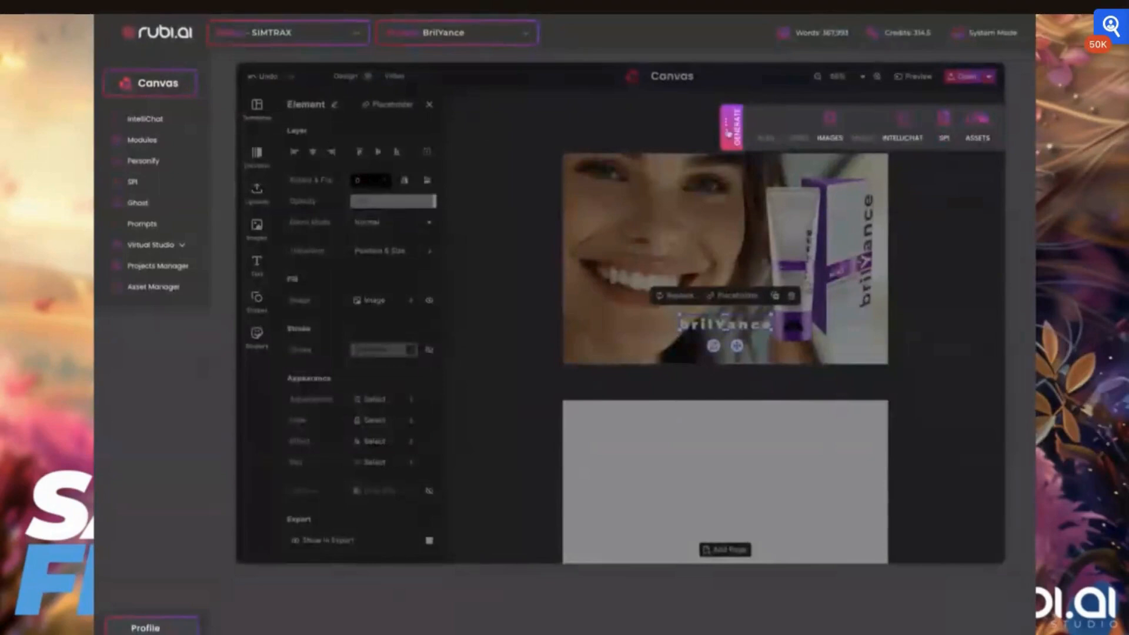
left_click(729, 133)
left_click_drag(723, 325, 514, 381)
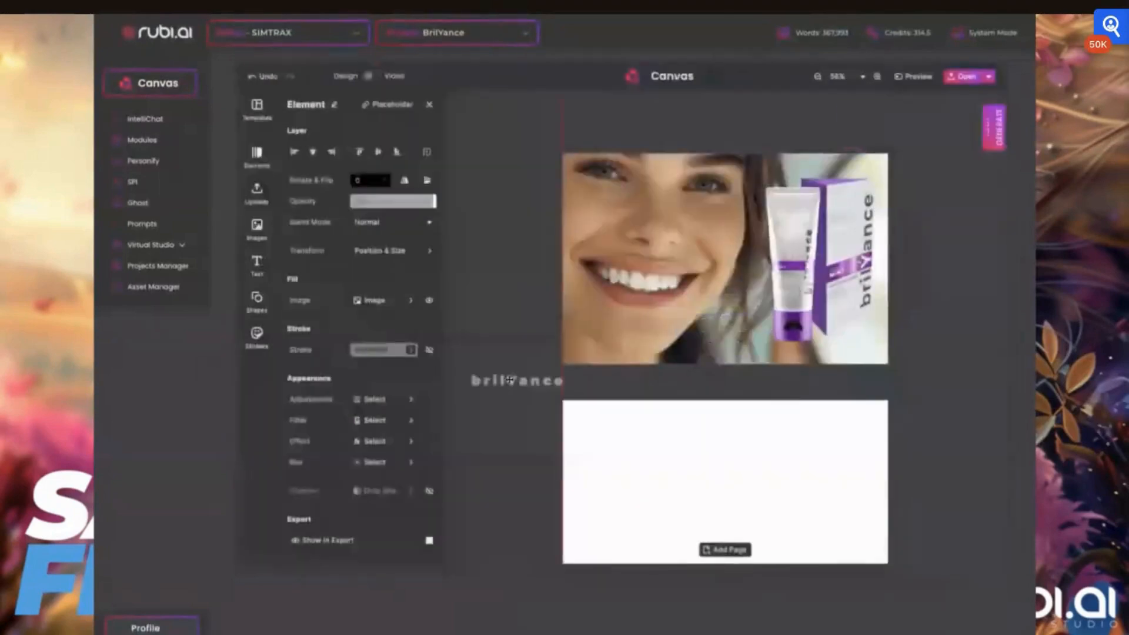
- Replace the full-page portrait on the first page with the uploaded image of the laughing blonde woman with orange bokeh lights
left_click(257, 226)
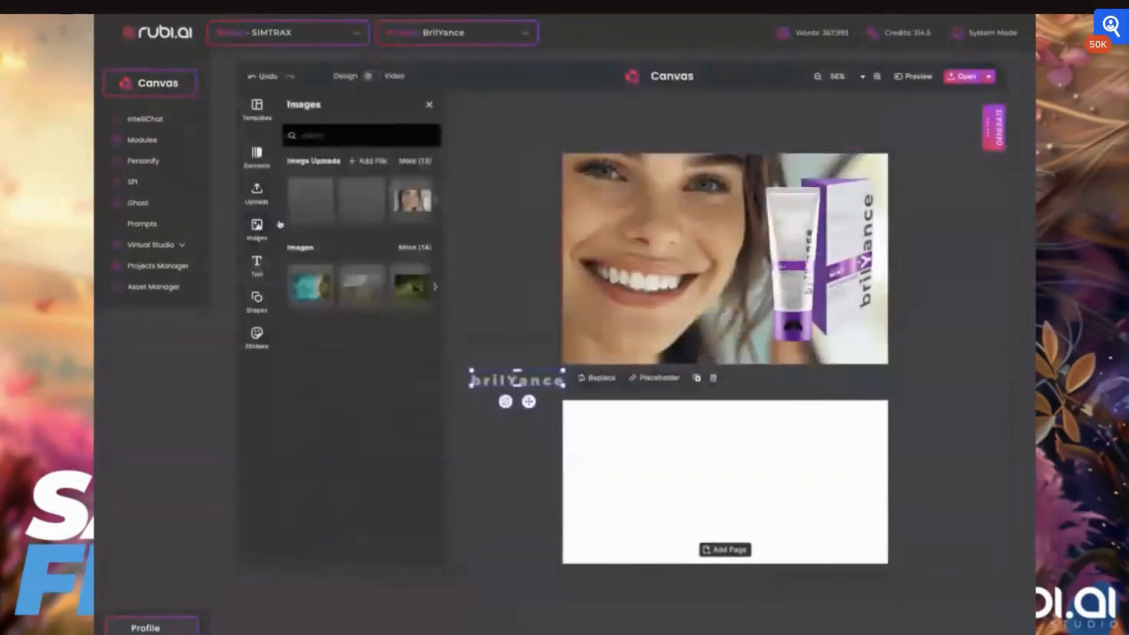
left_click(415, 161)
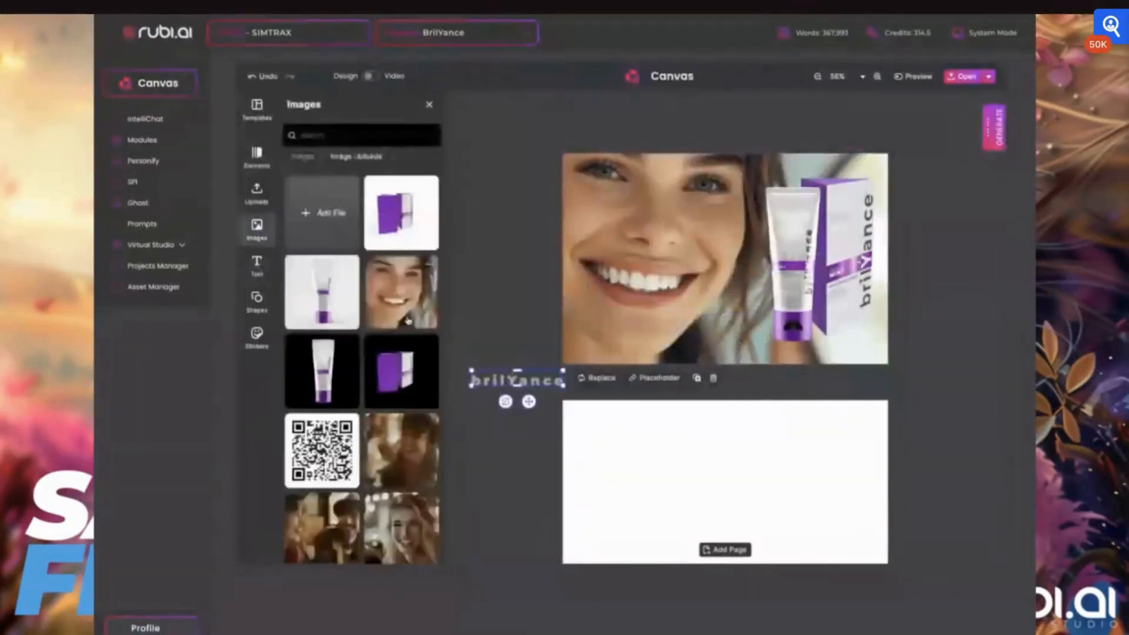
scroll(408, 320, "down", 3)
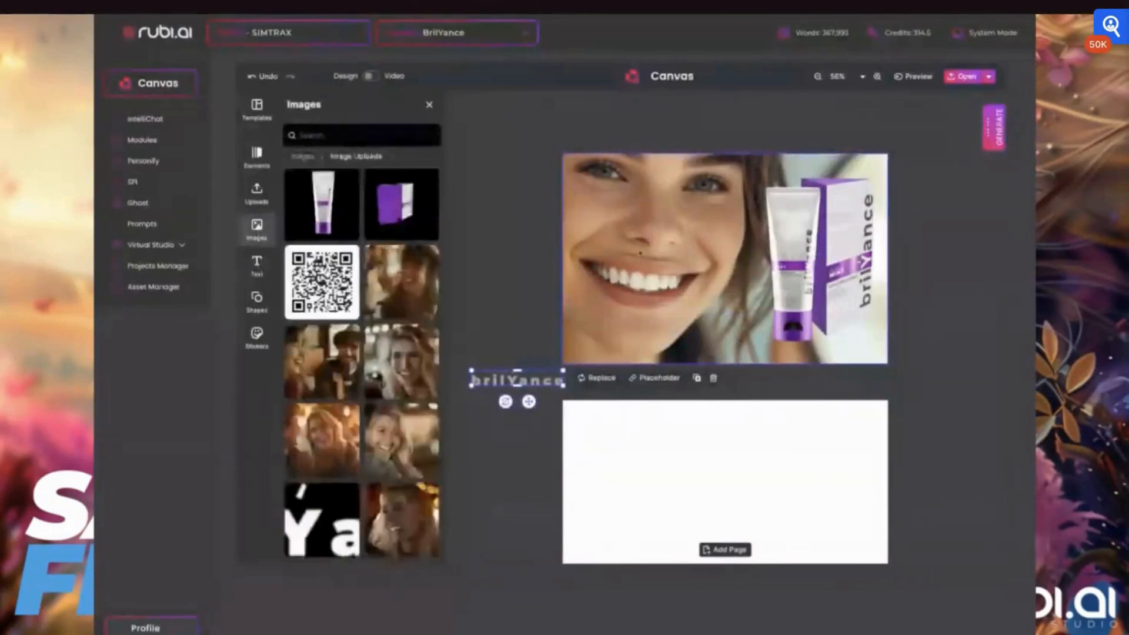
left_click(640, 252)
left_click(675, 135)
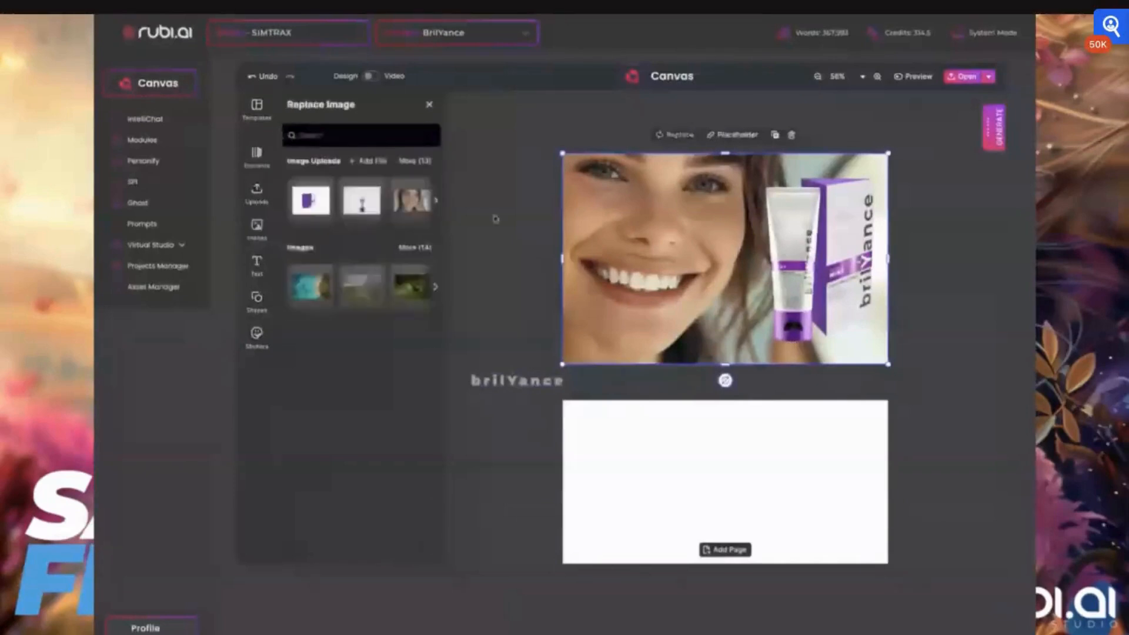
left_click(412, 161)
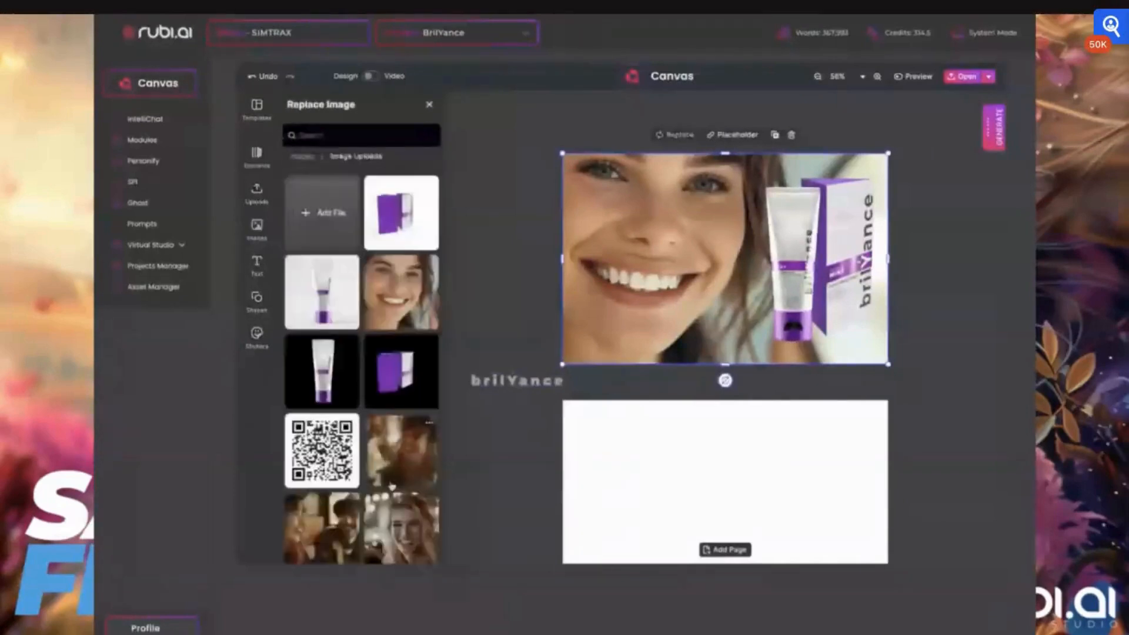
scroll(393, 487, "down", 3)
left_click(406, 522)
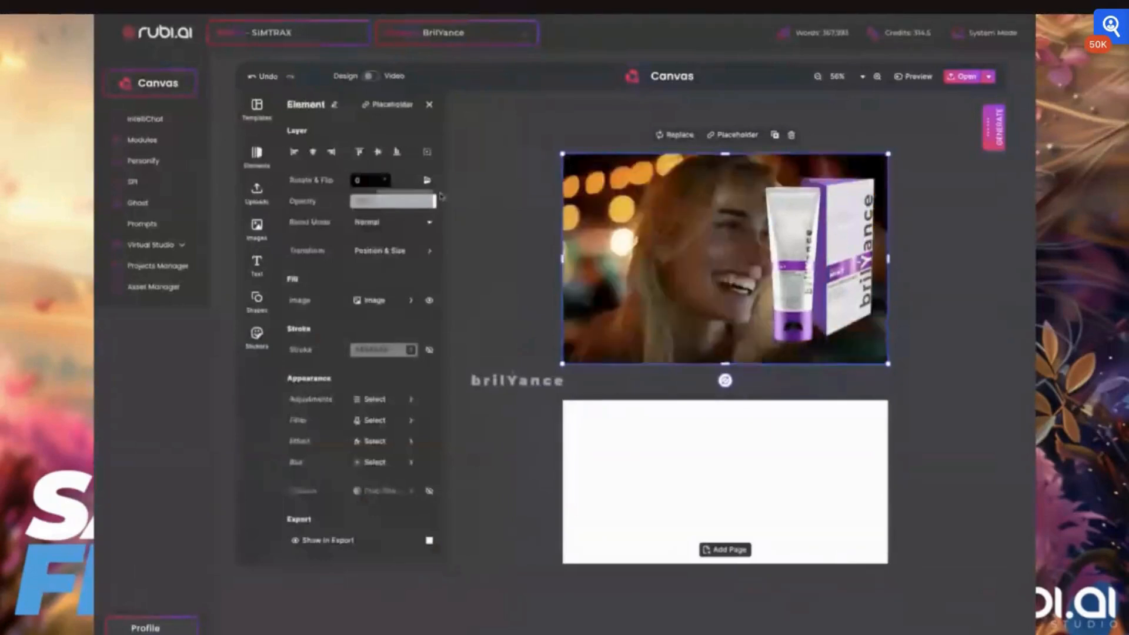
- Shift the blonde woman's image toward the left, enlarge it over the card's right side and trim its left edge to the page
left_click_drag(693, 263, 614, 263)
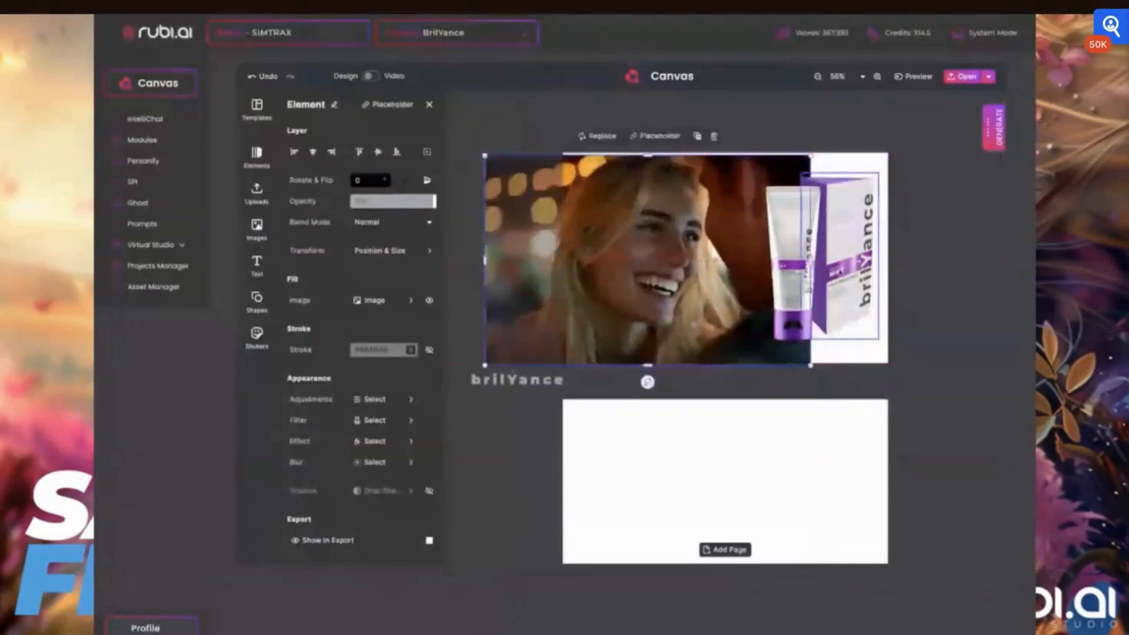
left_click_drag(811, 261, 889, 260)
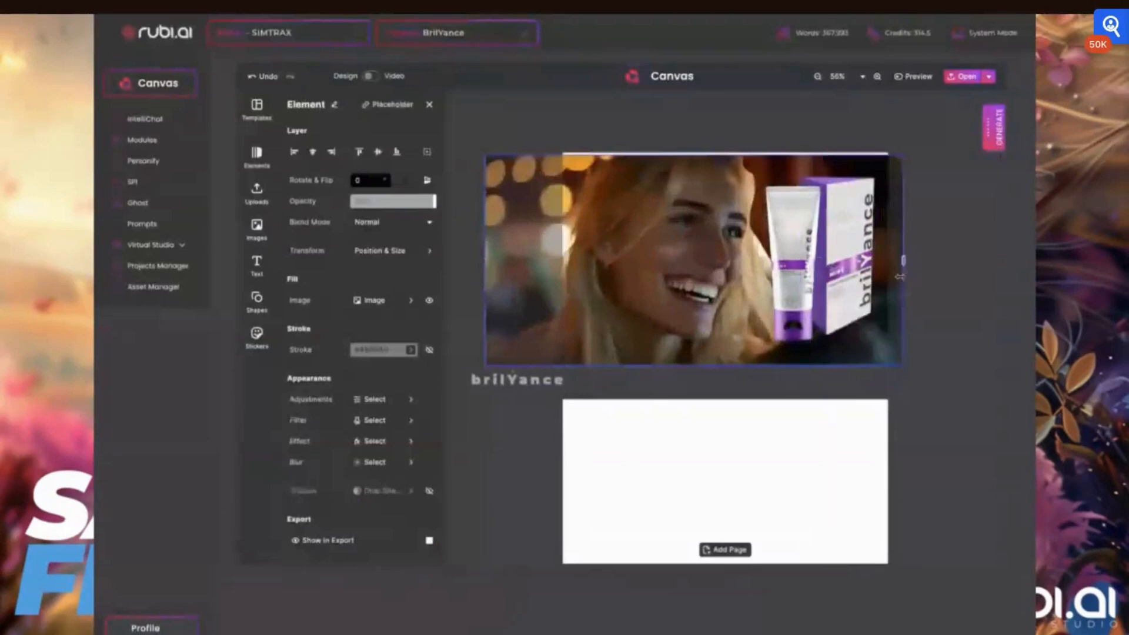
left_click_drag(650, 228, 650, 227)
left_click_drag(485, 257, 563, 257)
left_click(517, 241)
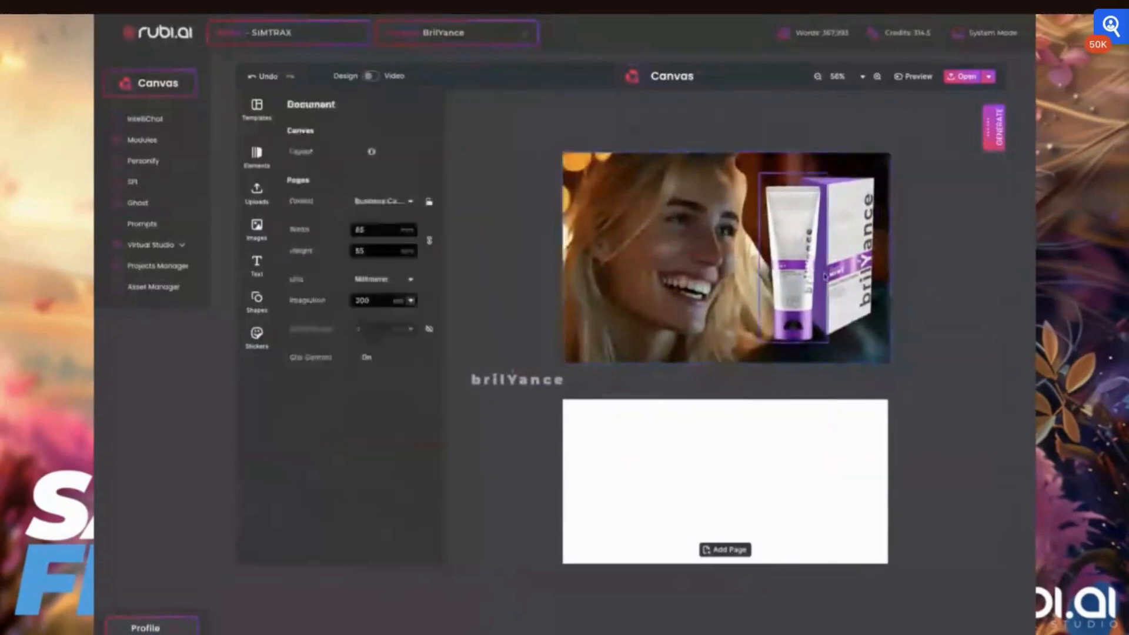
- Select the product tube and box together, scale them down and place them in the card's lower right area
left_click(798, 280)
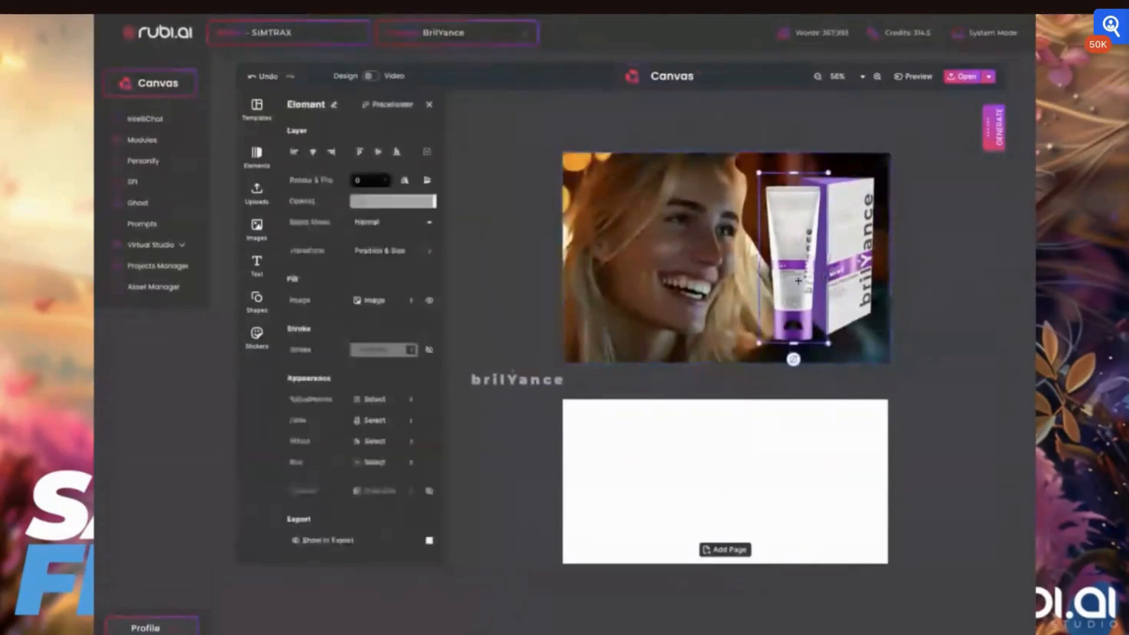
left_click_drag(879, 172, 907, 192)
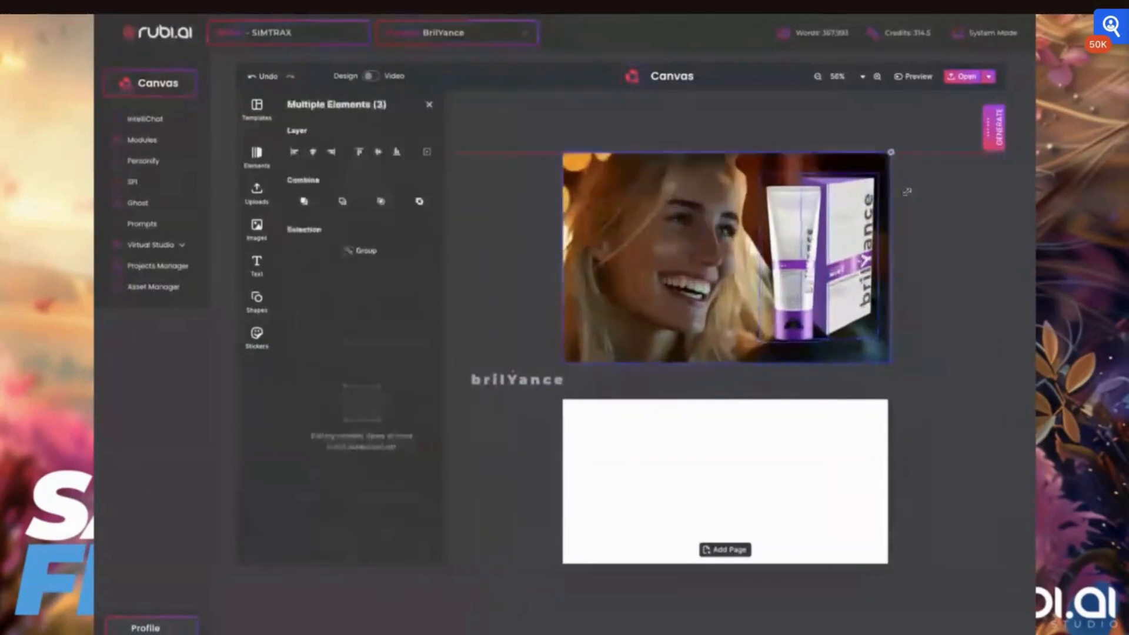
left_click(881, 198, "shift")
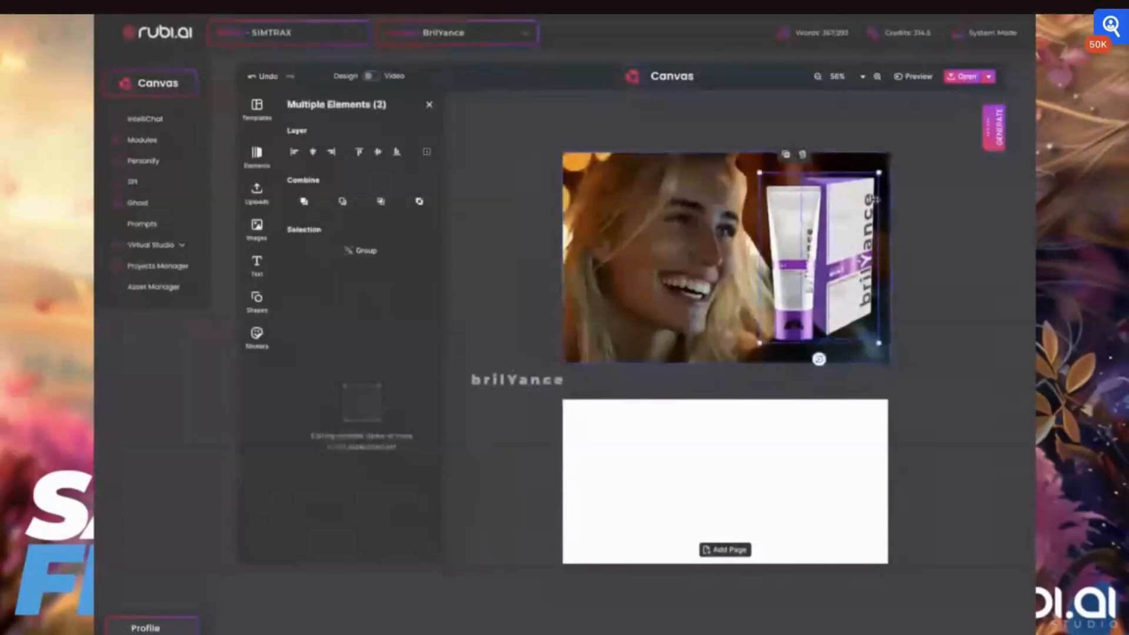
left_click(837, 216)
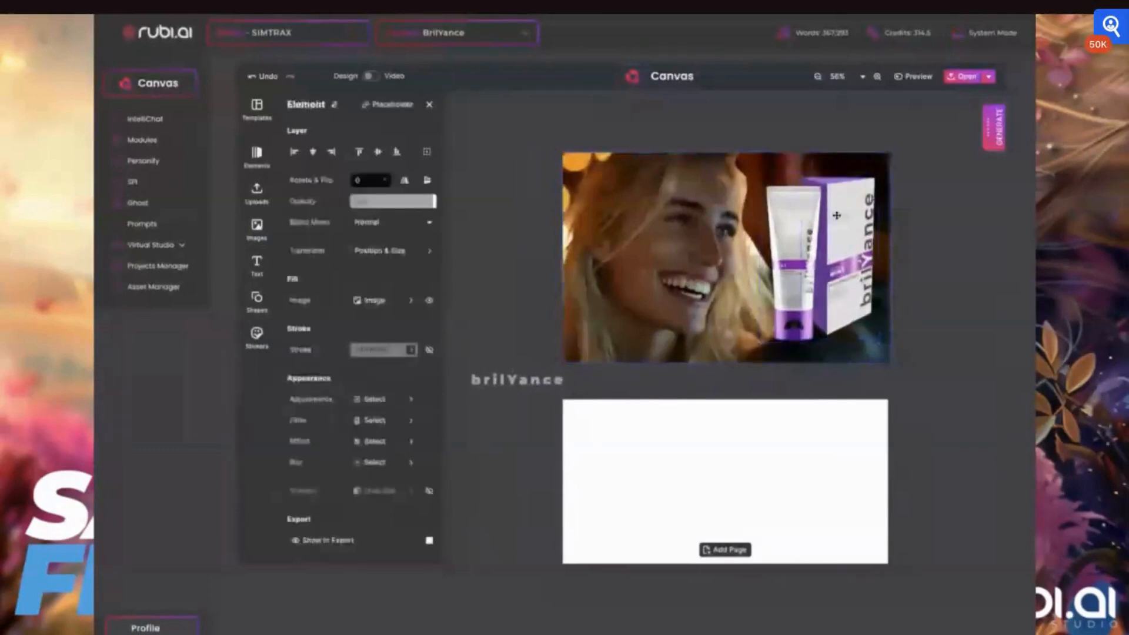
left_click(791, 235)
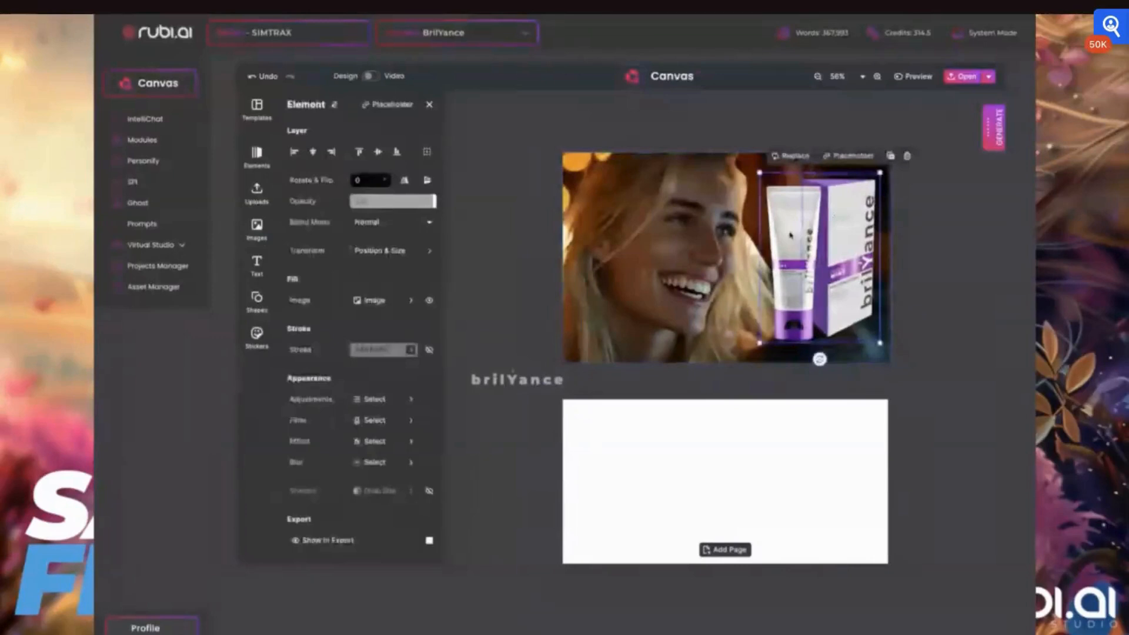
left_click(847, 226, "shift")
left_click_drag(891, 172, 837, 240)
mouse_move(825, 294)
left_mouse_down()
mouse_move(873, 296)
mouse_move(840, 289)
left_mouse_up()
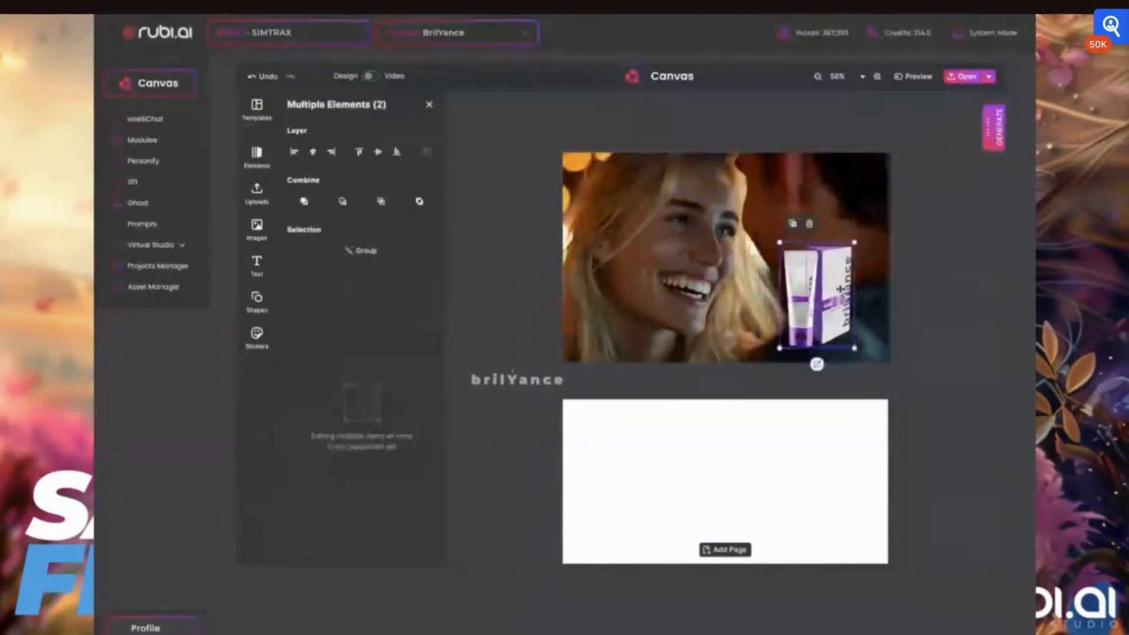
- Add a Title text element to the first page and set its fill to white, #FFFFFF
left_click(257, 265)
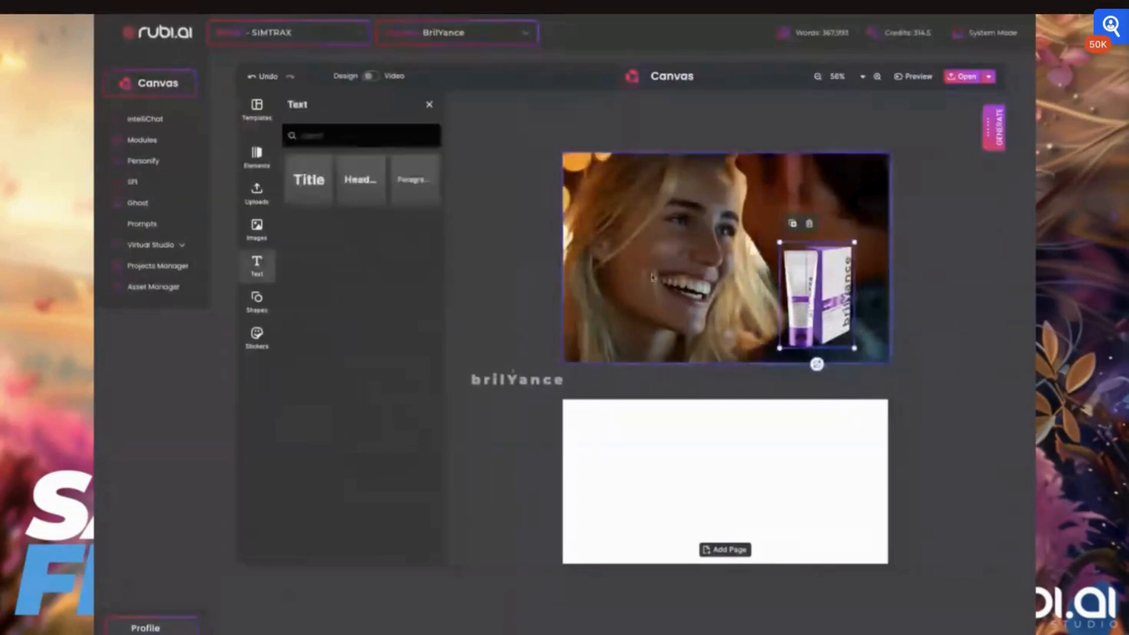
left_click(308, 182)
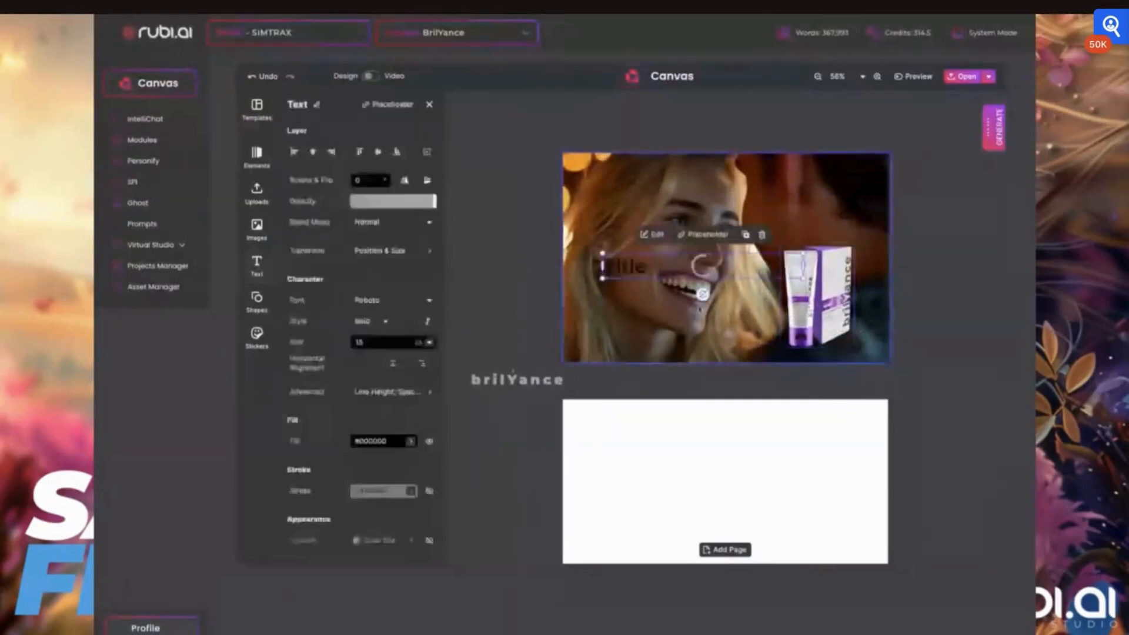
double_click(704, 267)
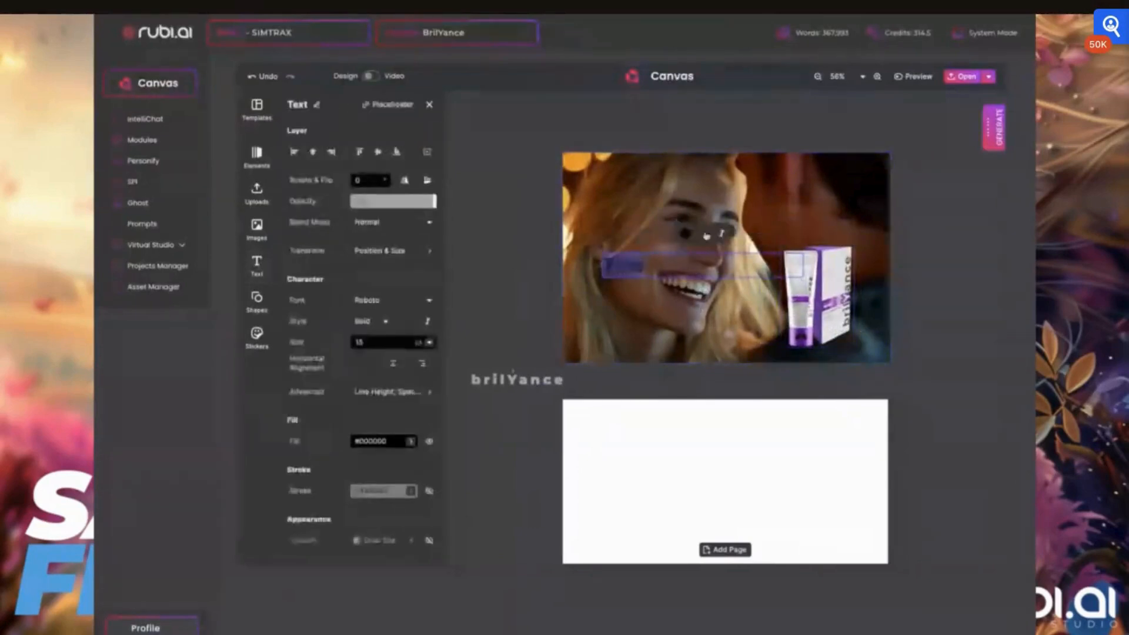
left_click(685, 234)
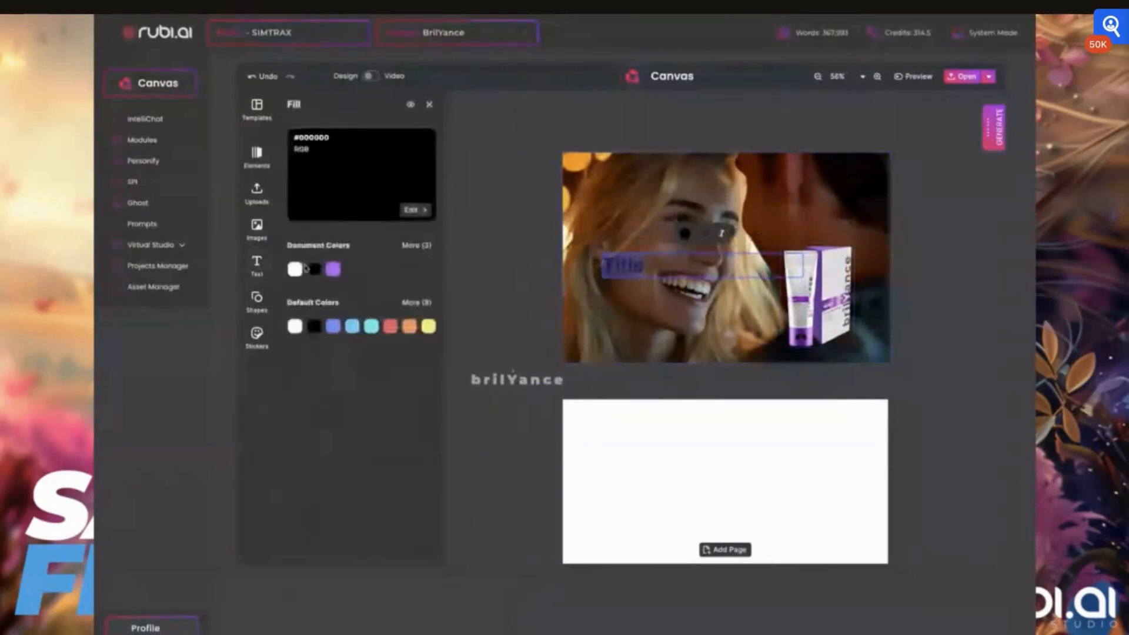
left_click(295, 269)
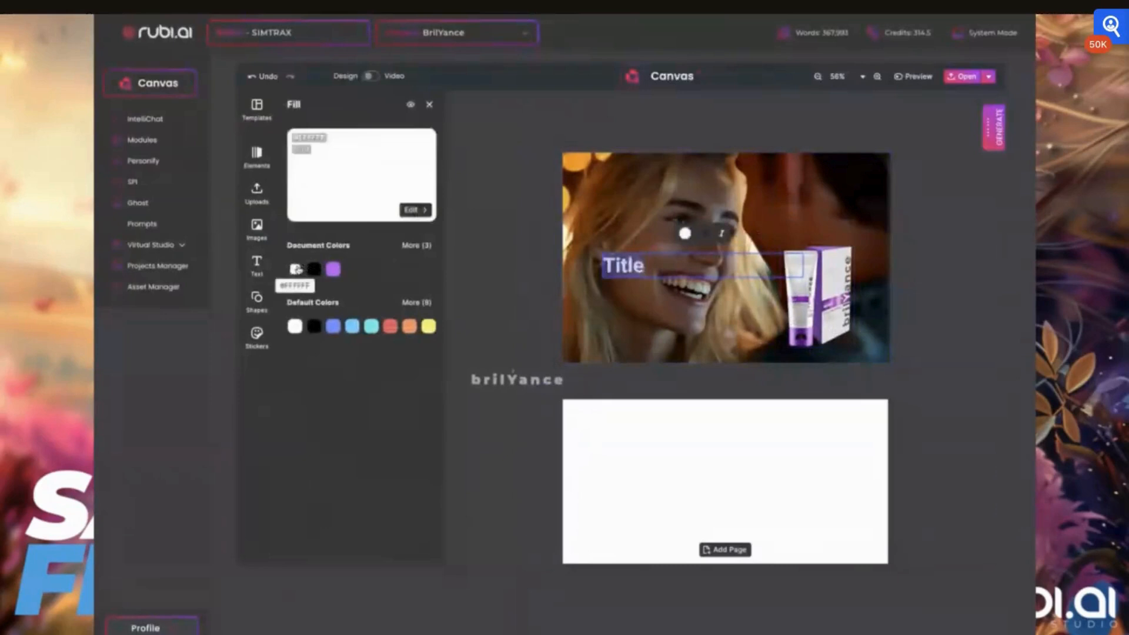
left_click(433, 104)
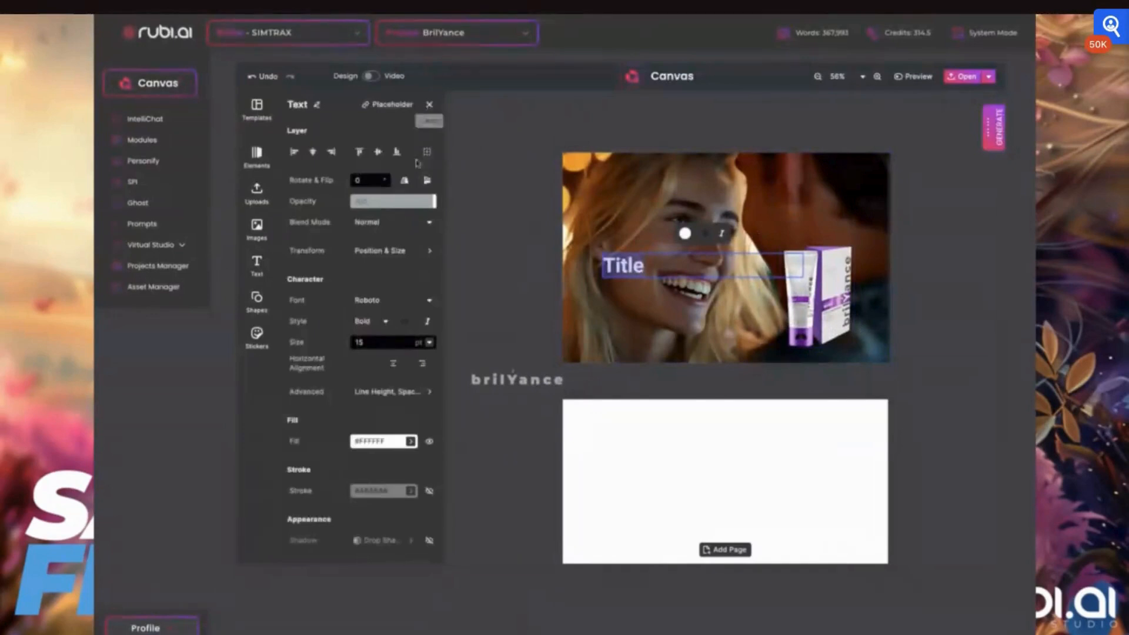
- Change the title text's font to Krona One
left_click(376, 301)
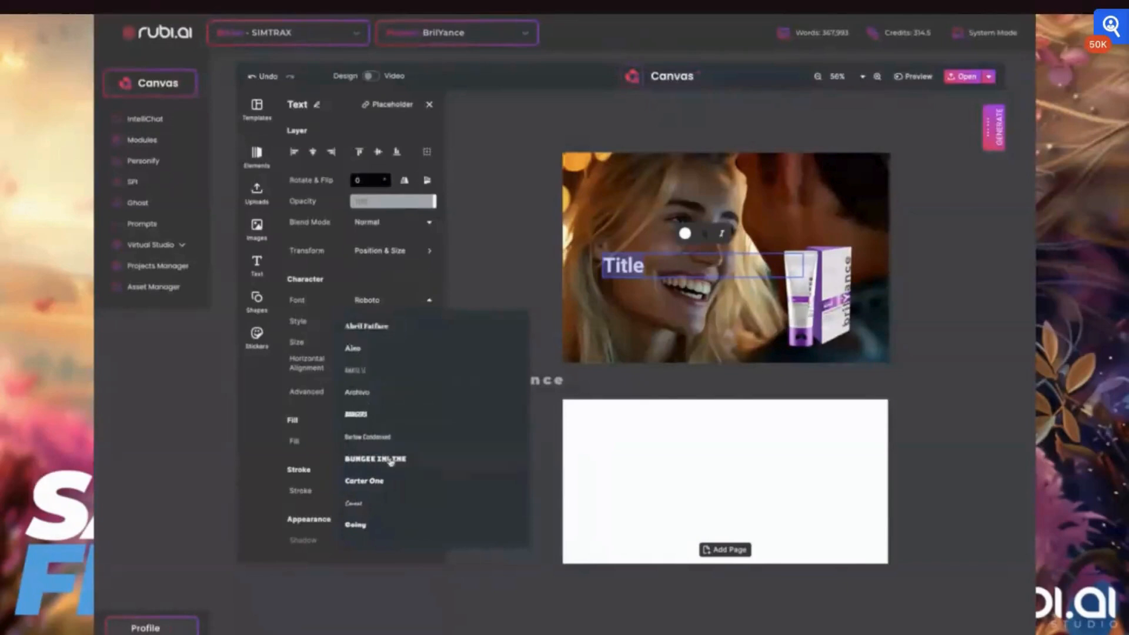
scroll(391, 462, "down", 5)
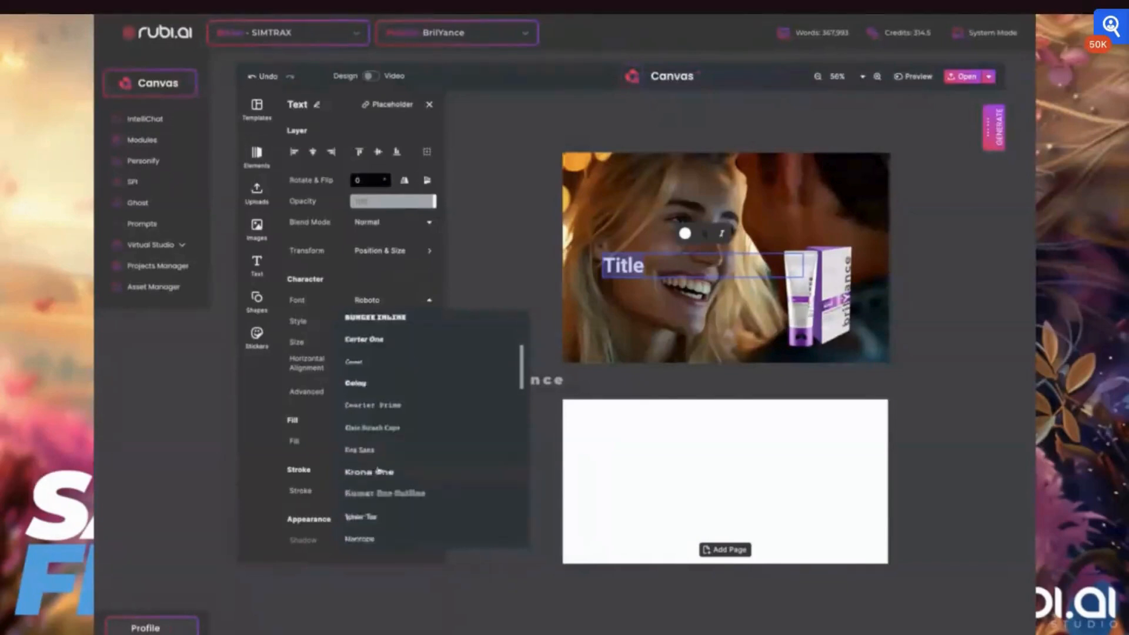
left_click(377, 472)
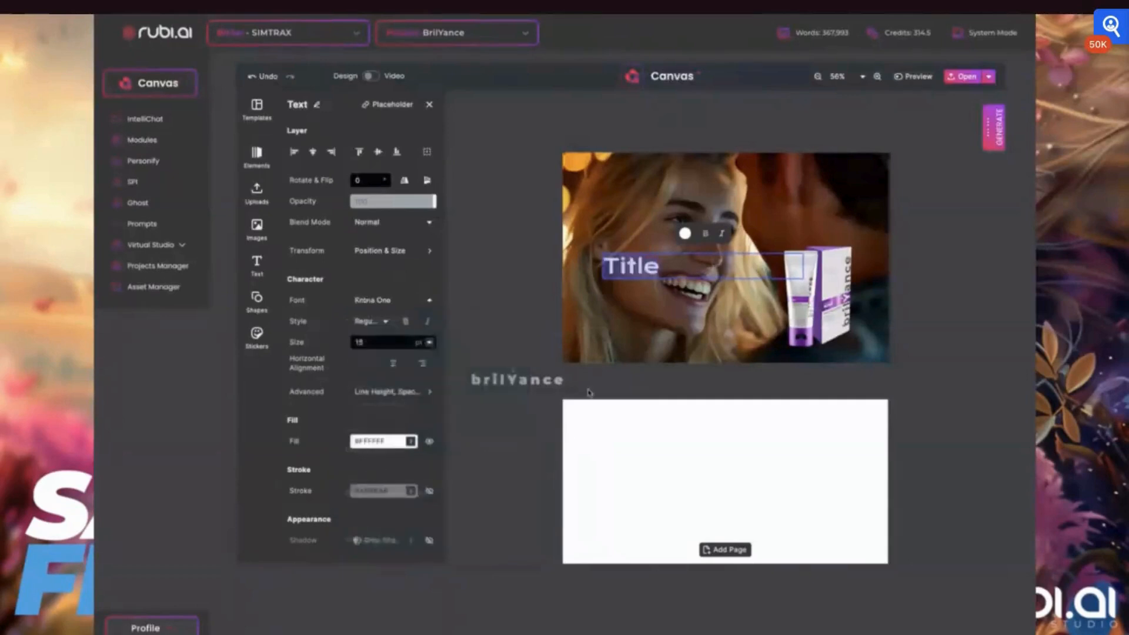
- Set the title text's font to Montserrat with the Black style
left_click(377, 306)
scroll(379, 391, "down", 5)
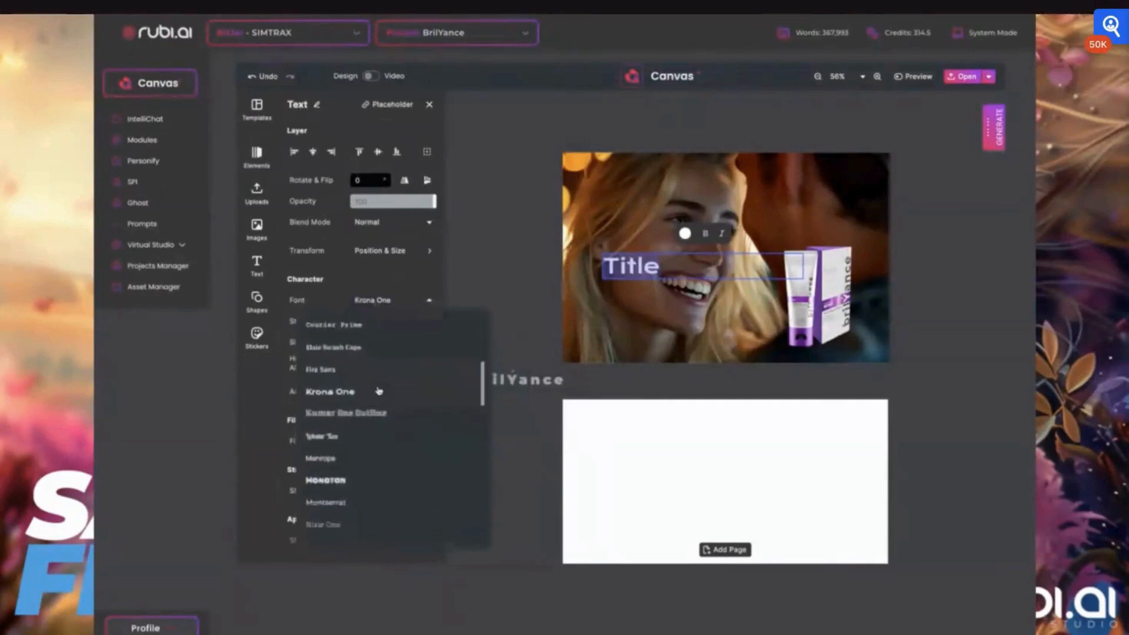
scroll(379, 391, "down", 3)
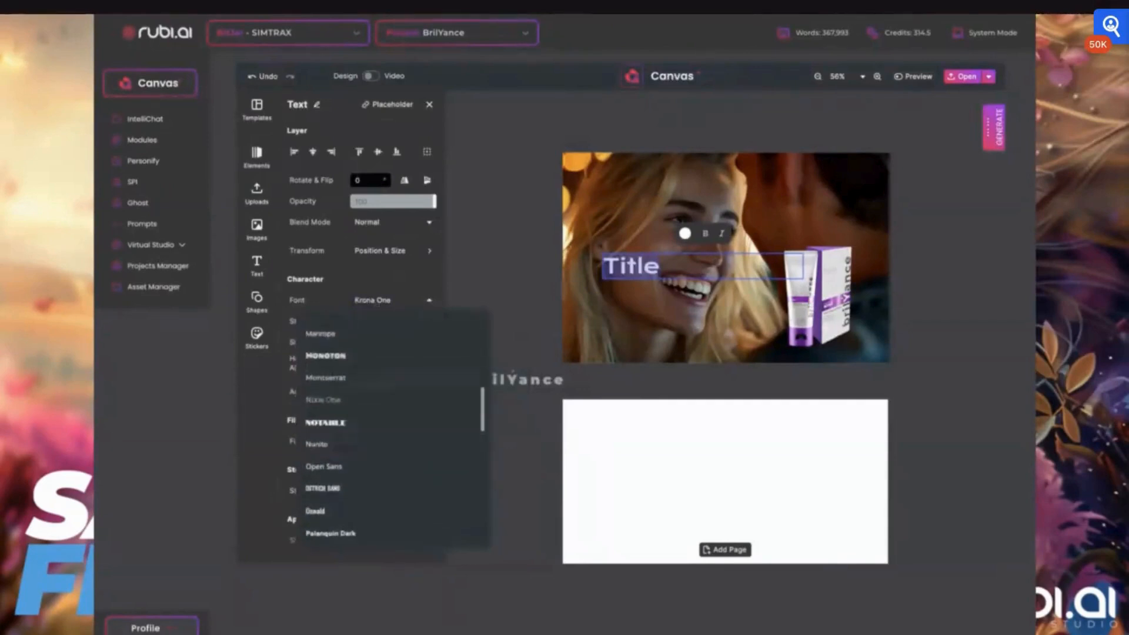
left_click(325, 378)
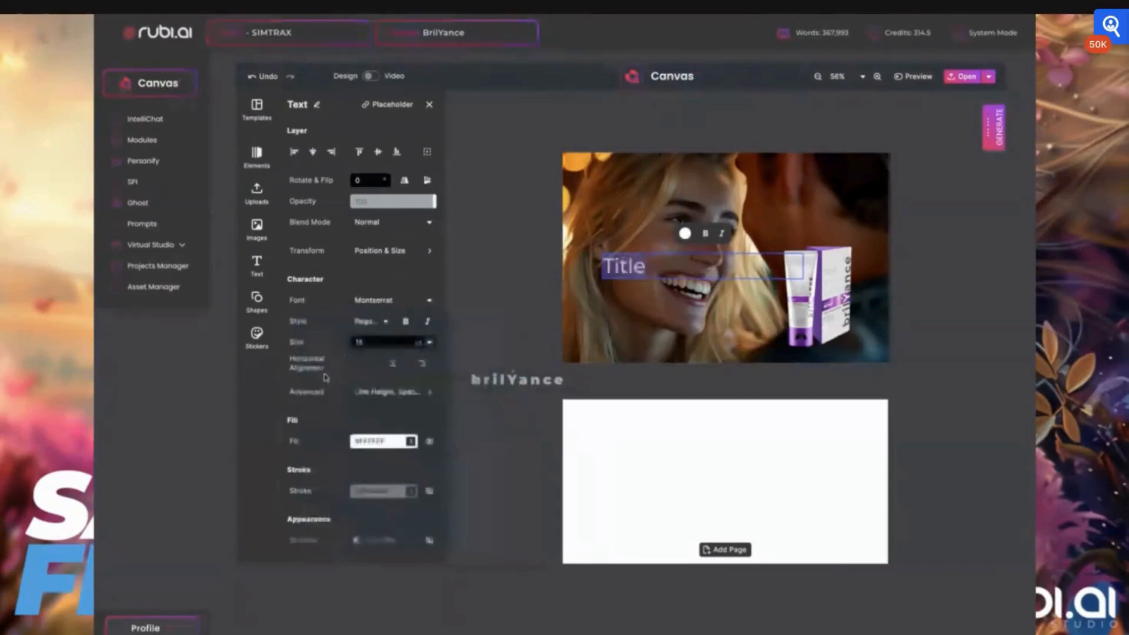
left_click(374, 322)
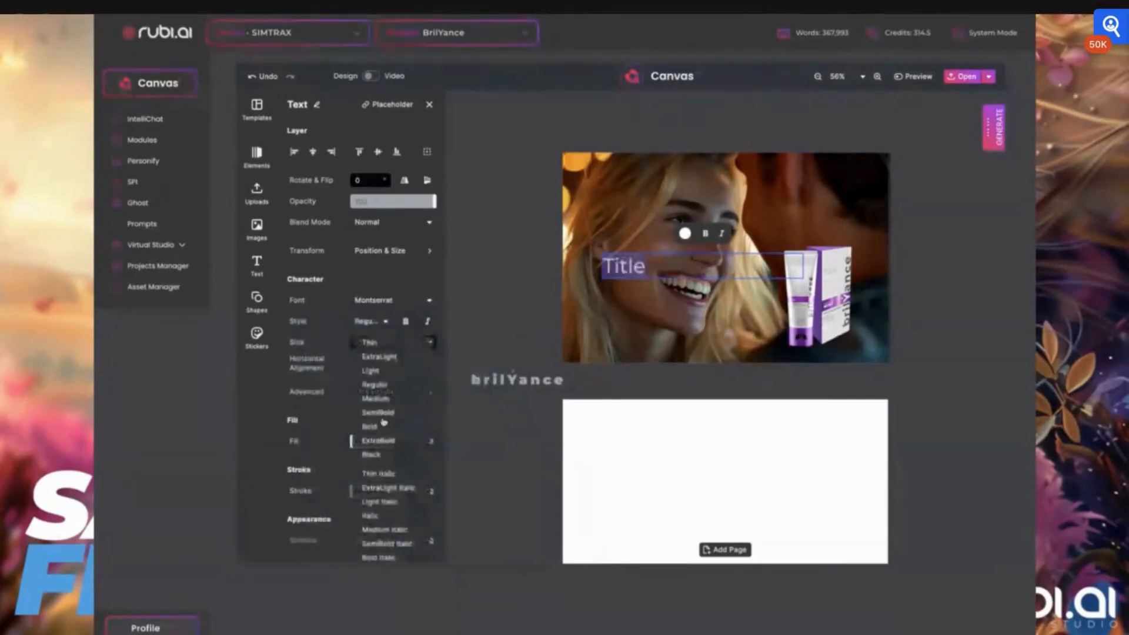
left_click(372, 455)
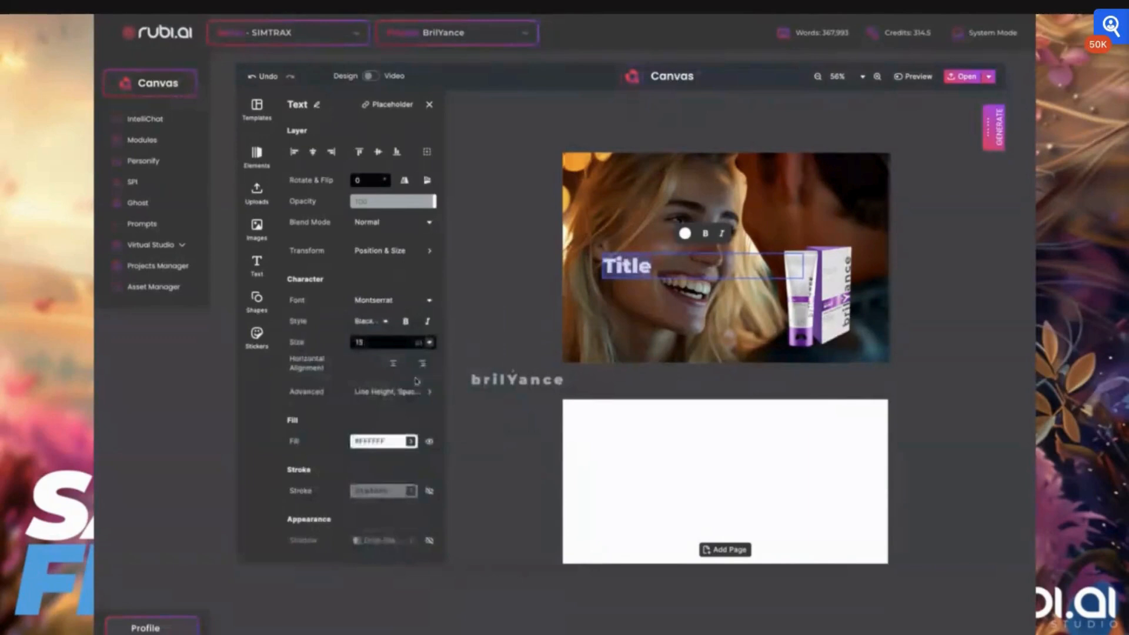
- Set the title to 24 pt, scale it down to about 20 pt and position it over the woman's face beside the product tube
left_click(432, 343)
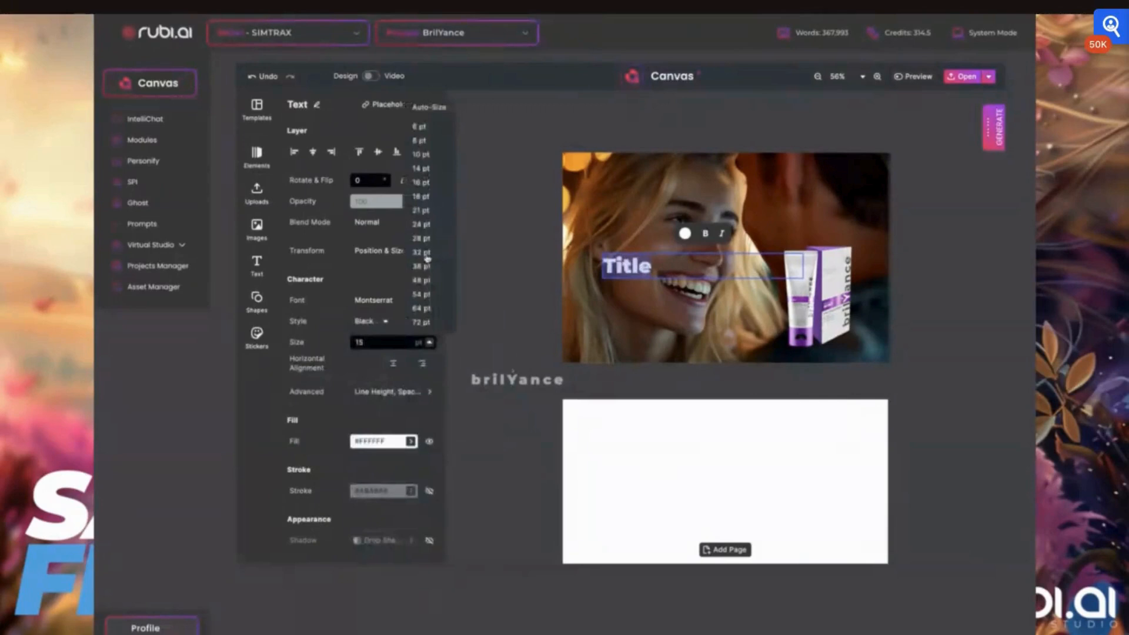
left_click(426, 257)
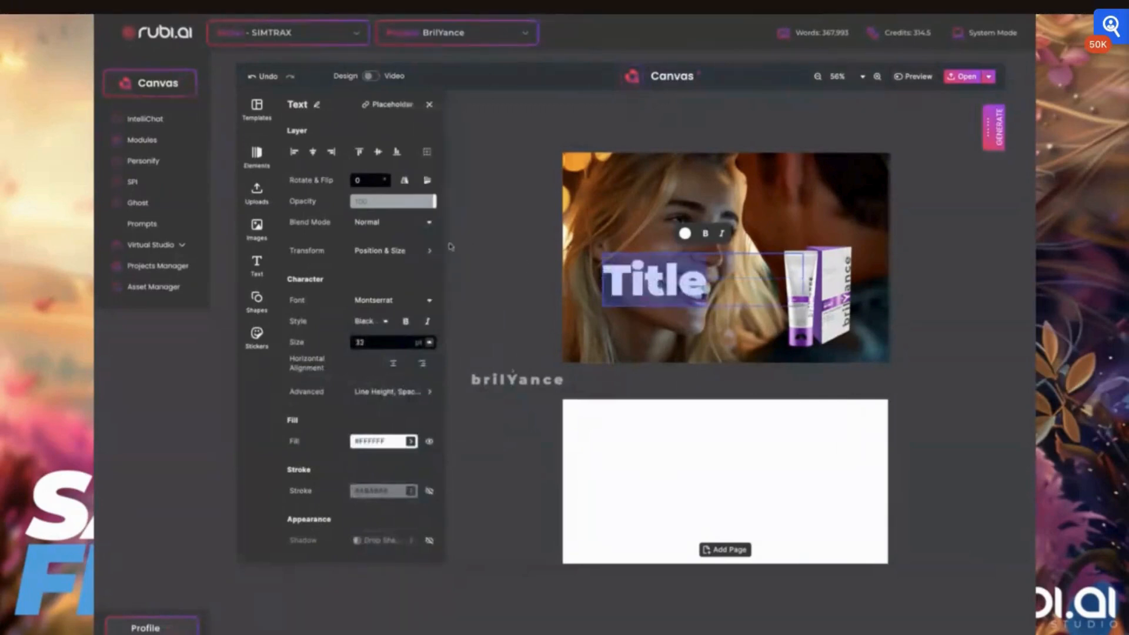
left_click(429, 342)
left_click(421, 211)
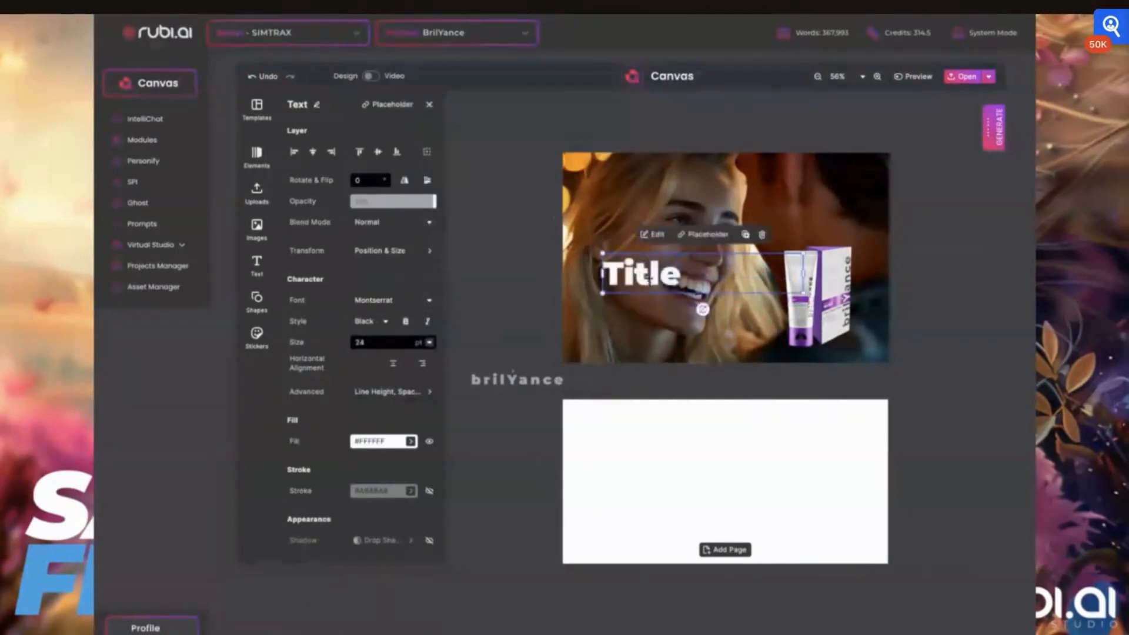
left_click_drag(601, 254, 626, 272)
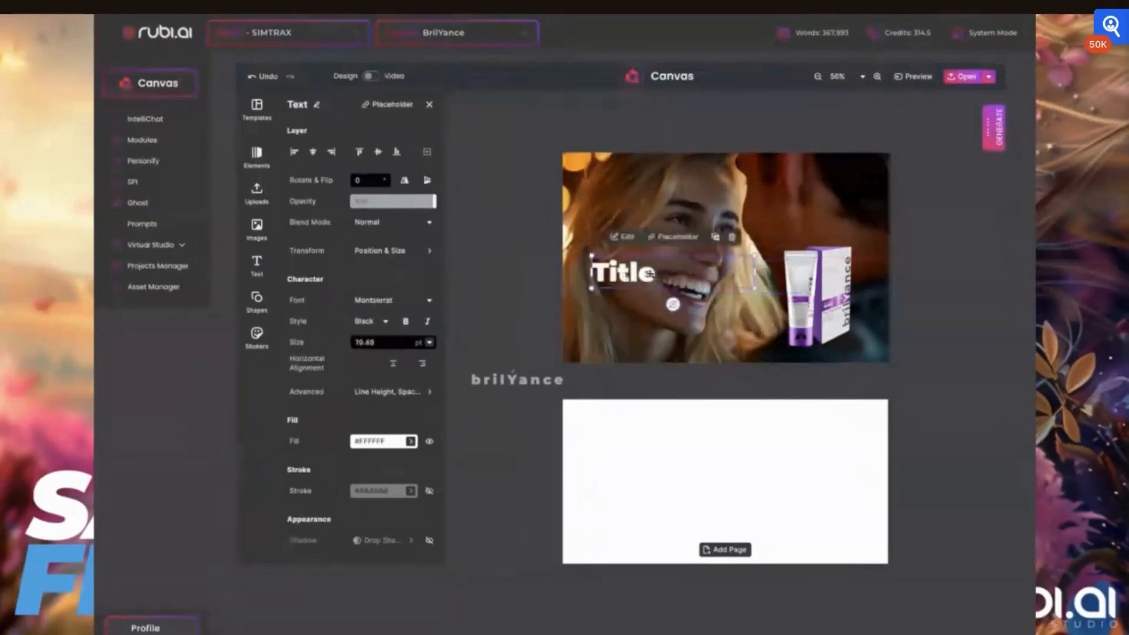
- Replace the title text with "Because you are worthy.", widen its box so it wraps onto two lines, and shift it slightly lower
double_click(650, 274)
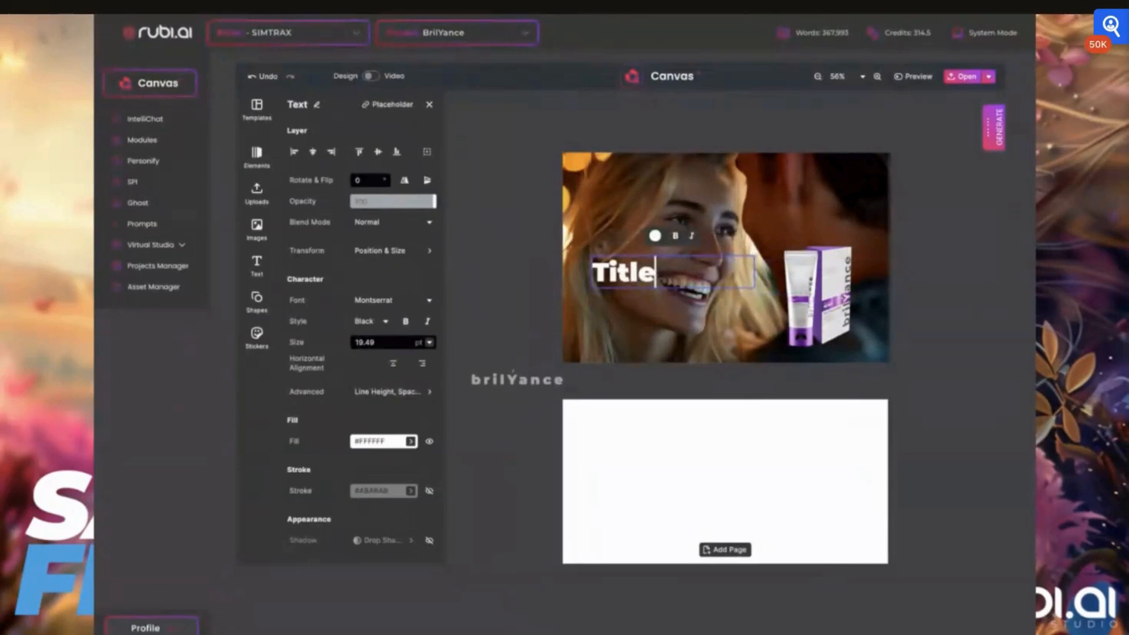
key("ctrl+a")
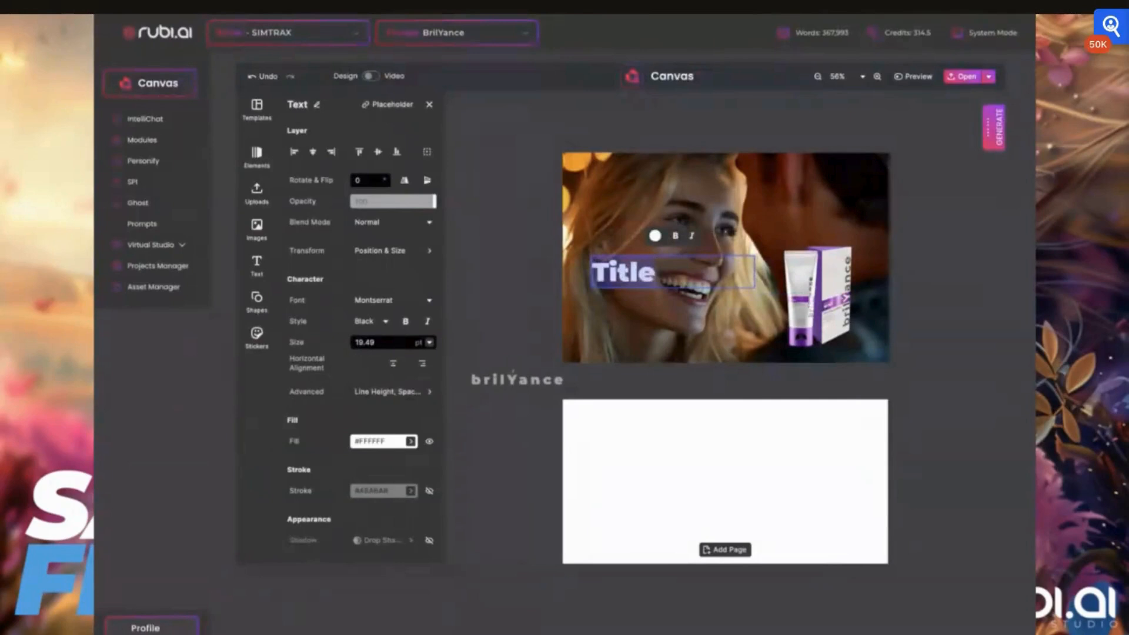
type("Because yo")
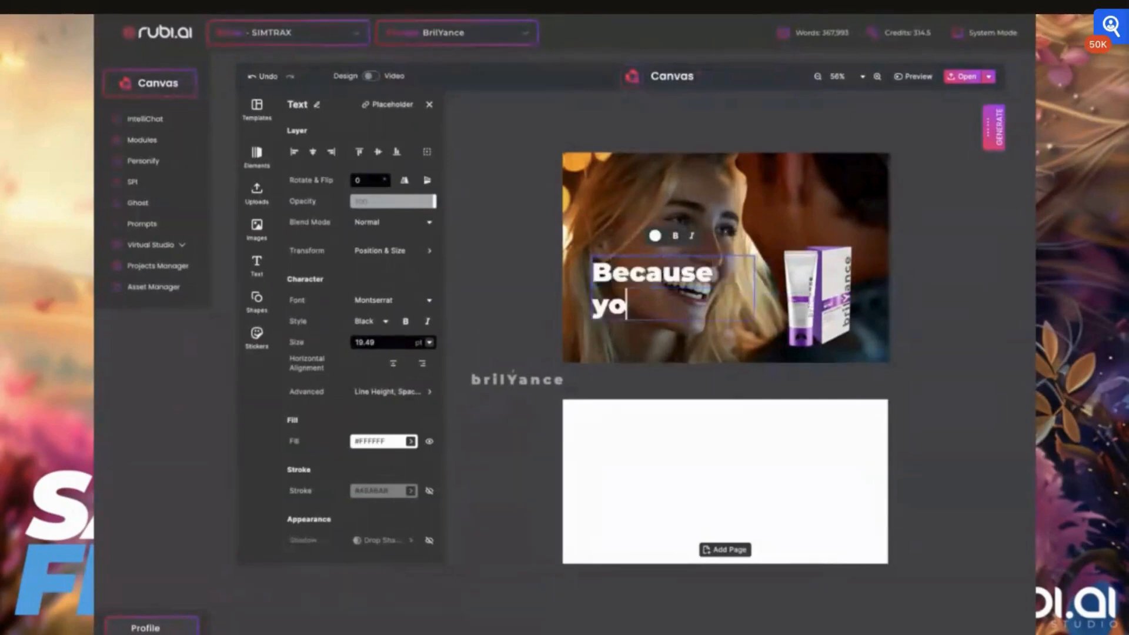
type("u are worthy")
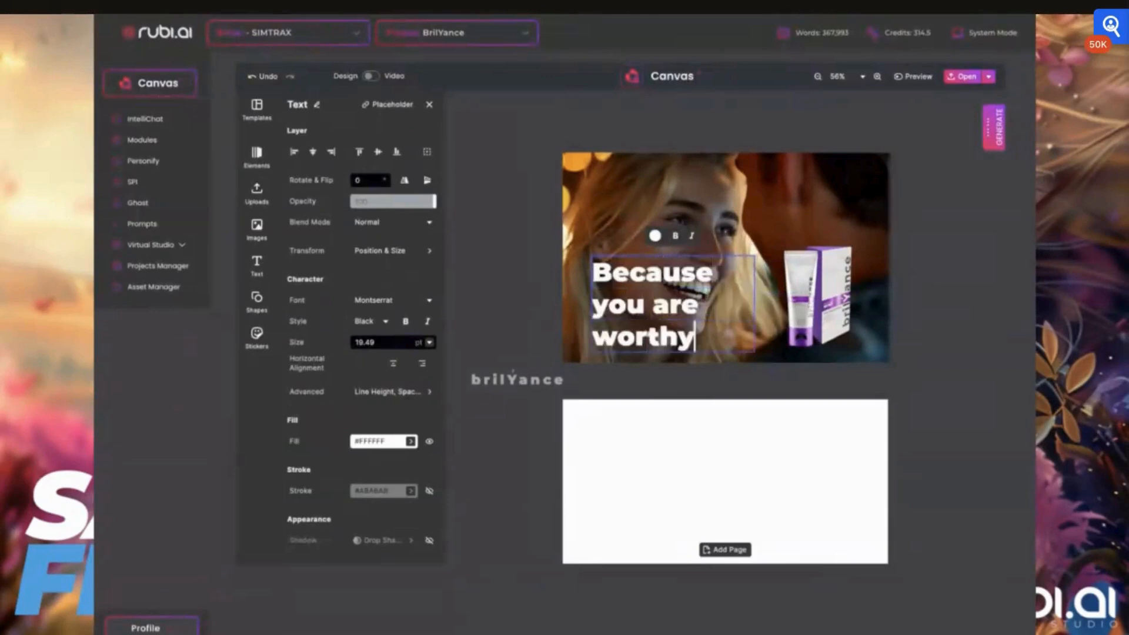
type(".")
left_click(900, 307)
left_click_drag(755, 304, 794, 292)
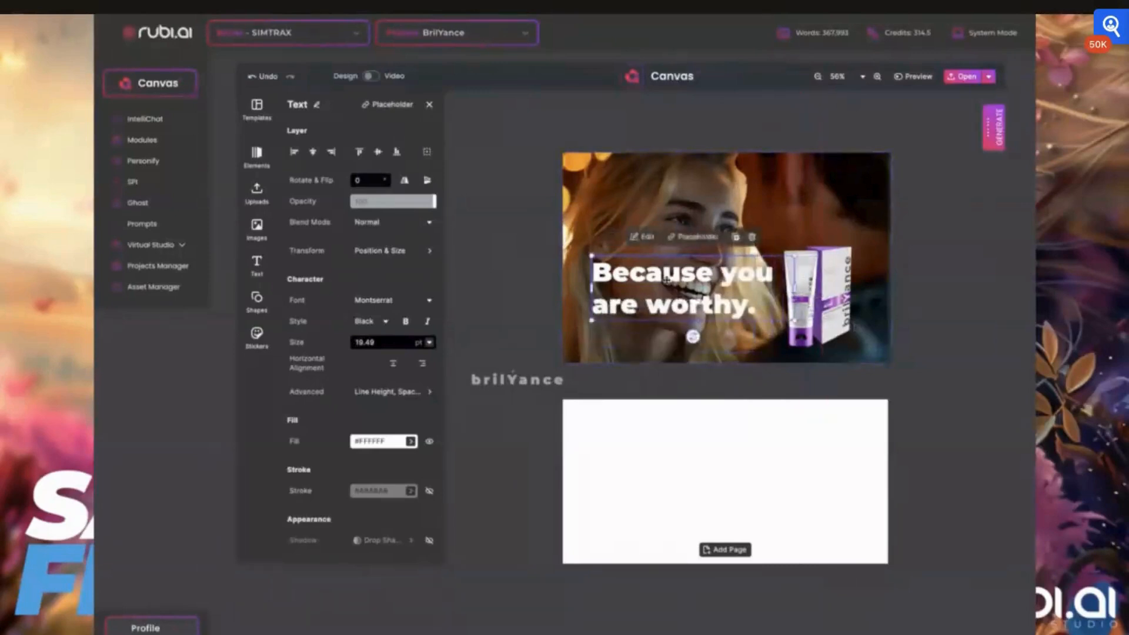
mouse_move(667, 281)
left_mouse_down()
mouse_move(659, 311)
mouse_move(659, 292)
left_mouse_up()
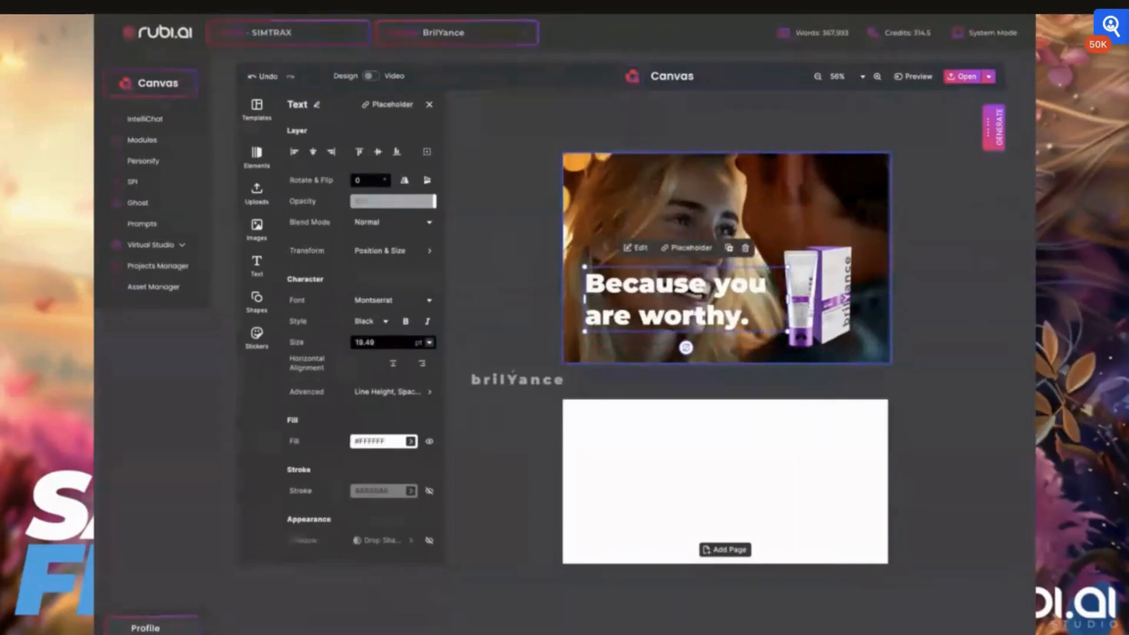
- Enlarge the couple image on the first page and shift it so the woman's smiling face fills more of the card
left_click(711, 205)
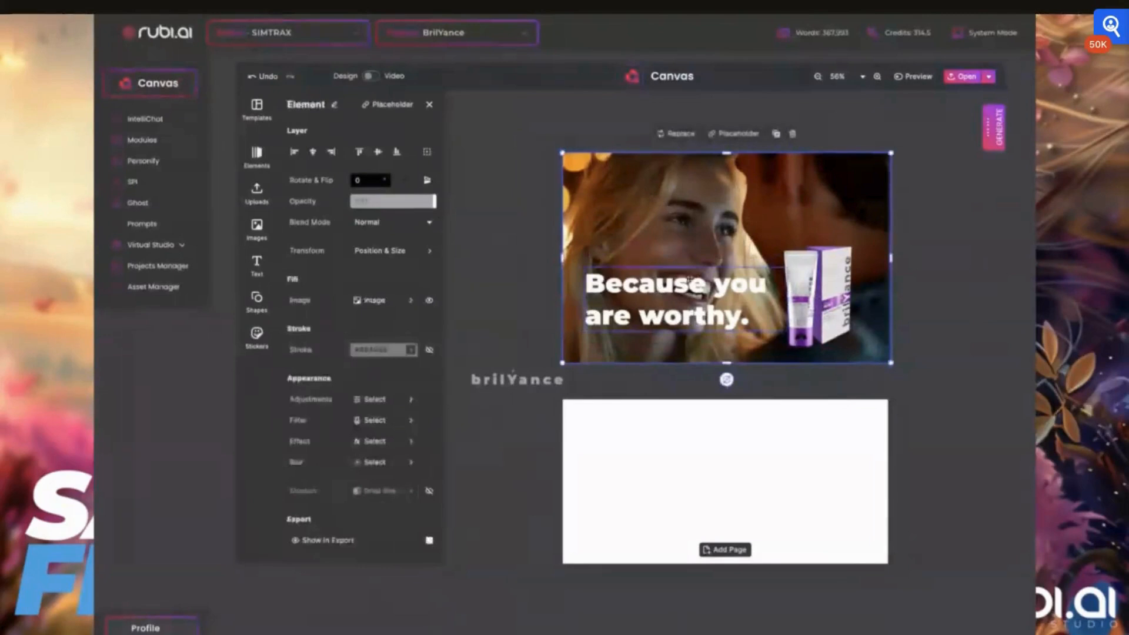
left_click_drag(562, 153, 422, 122)
left_click_drag(715, 215, 745, 219)
left_click(466, 286)
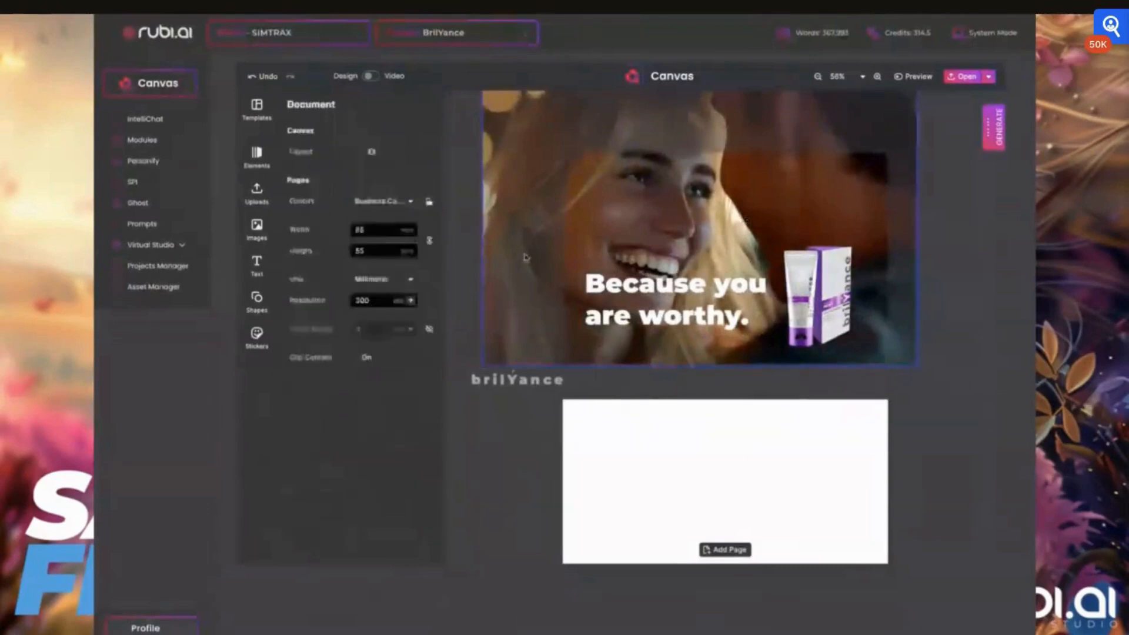
- Crop the enlarged couple image so its left and upper edges line up with the first page's edges
left_click(524, 248)
left_click_drag(482, 227, 562, 228)
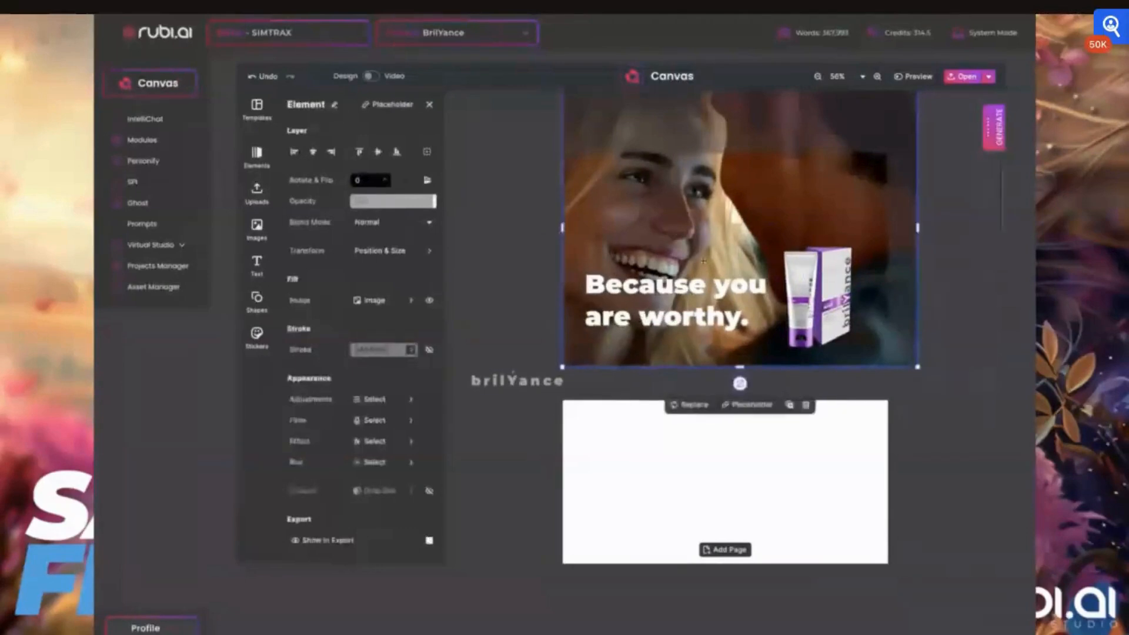
scroll(703, 261, "down", 2)
left_click_drag(738, 98, 734, 147)
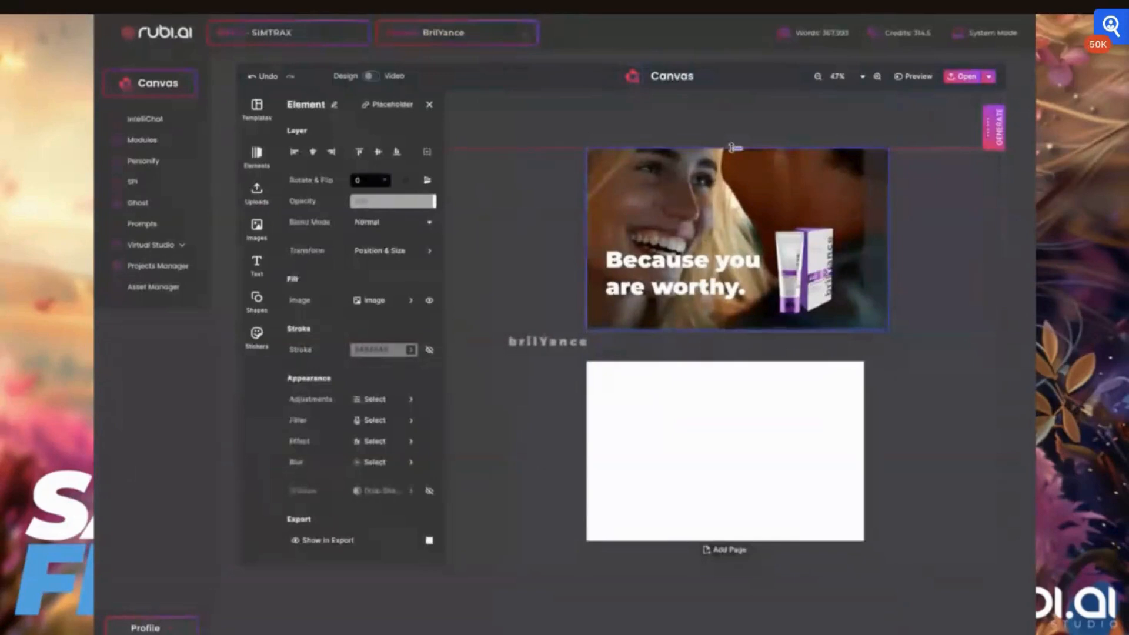
- Tighten the line height and slightly reduce the letter spacing of the "Because you are worthy." text
left_click(682, 272)
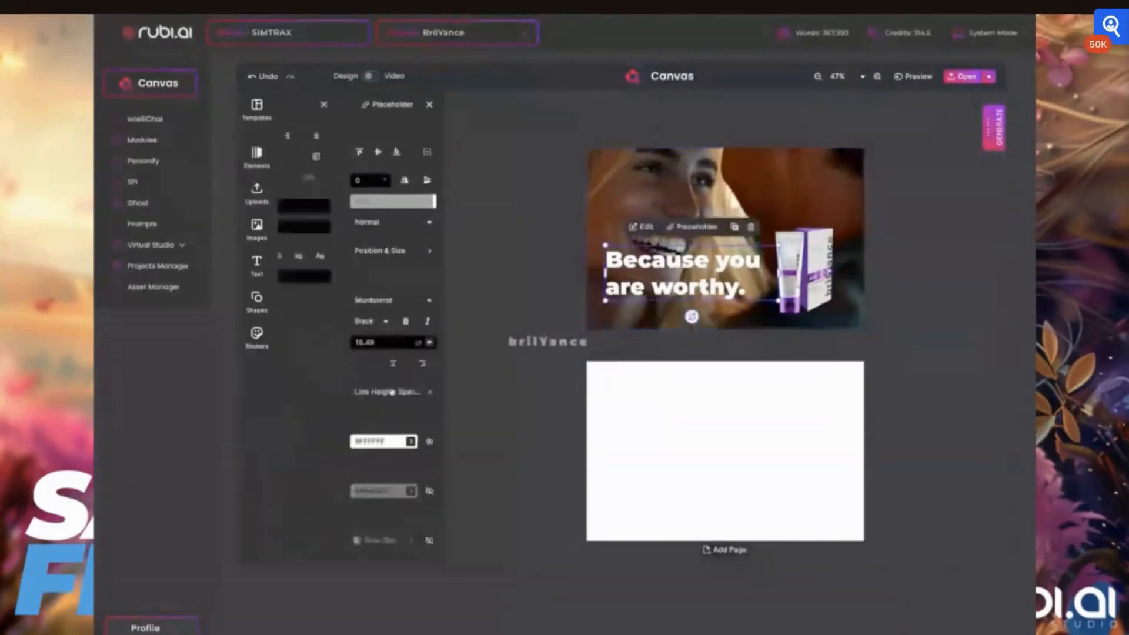
left_click_drag(368, 214, 355, 231)
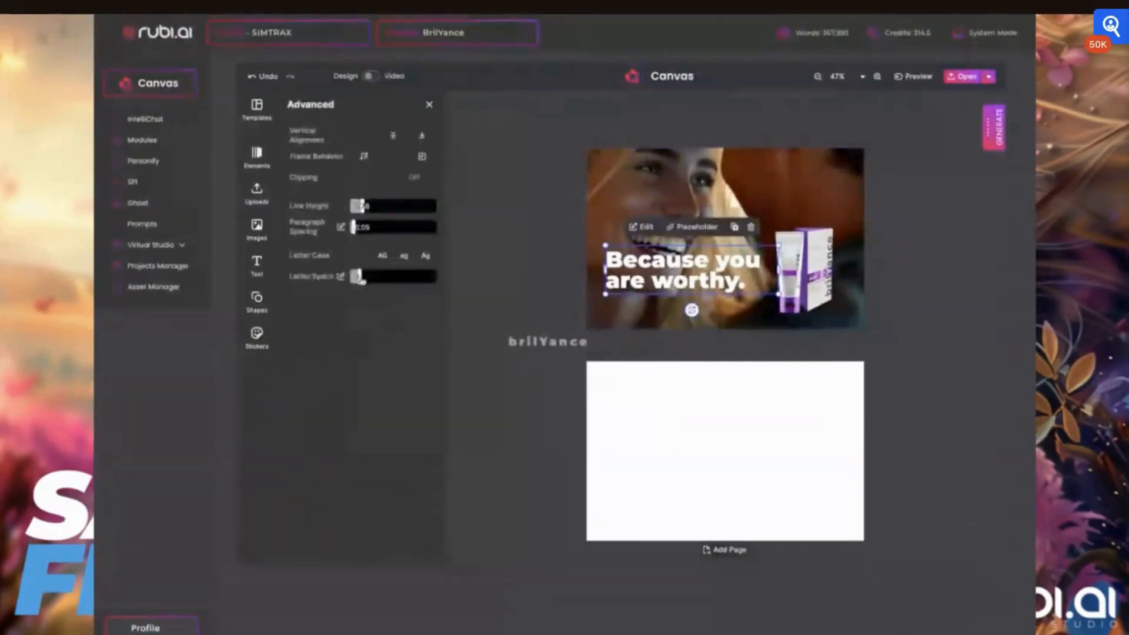
mouse_move(360, 280)
left_mouse_down()
mouse_move(373, 278)
mouse_move(359, 278)
left_mouse_up()
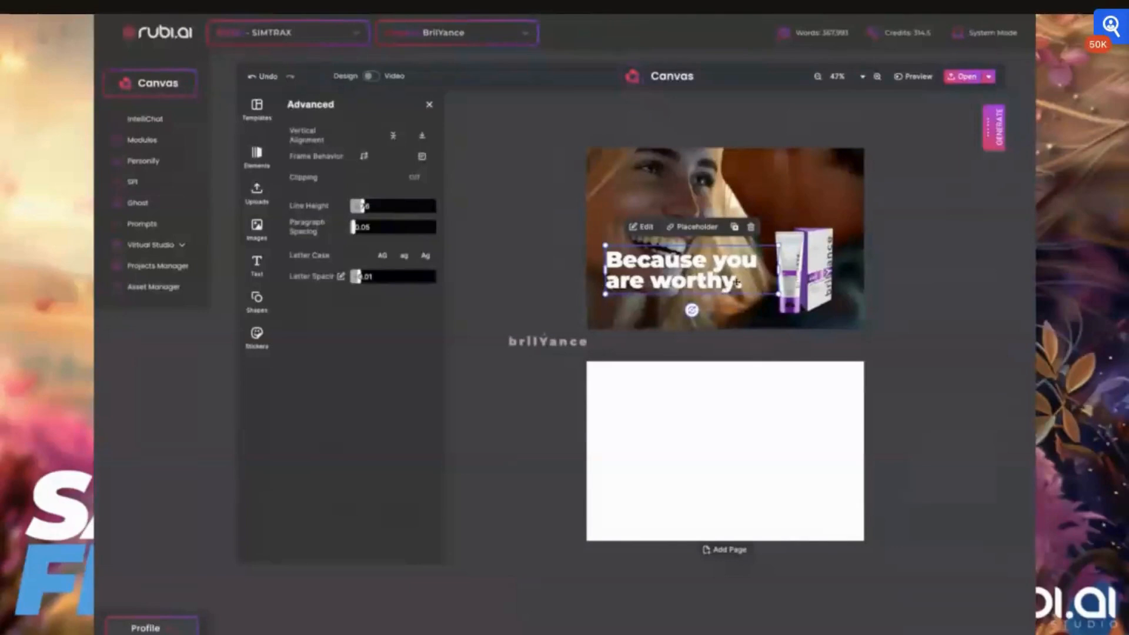
- Change the word "you" in the slogan to "YOU" and fill only that word with the document's purple colour
double_click(736, 263)
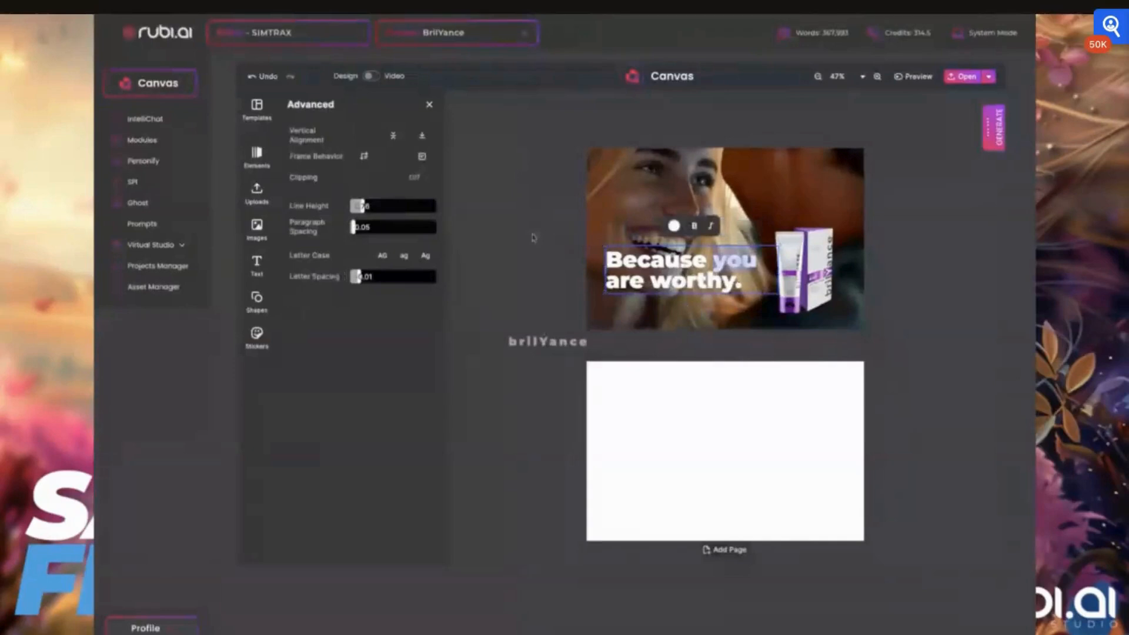
type("YOU")
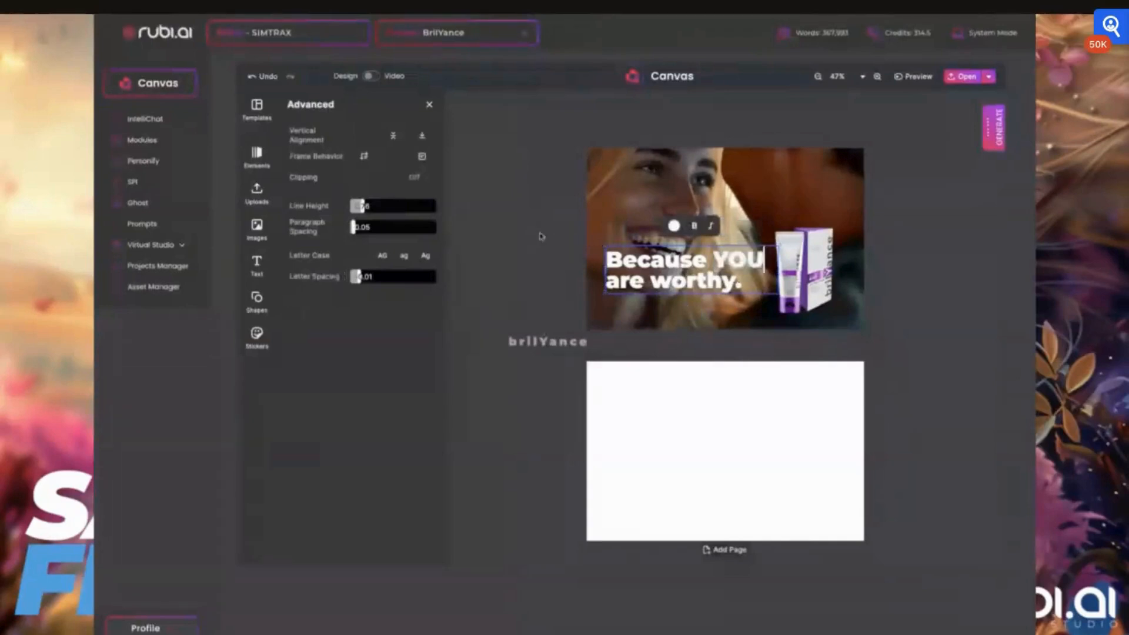
double_click(746, 262)
left_click(429, 106)
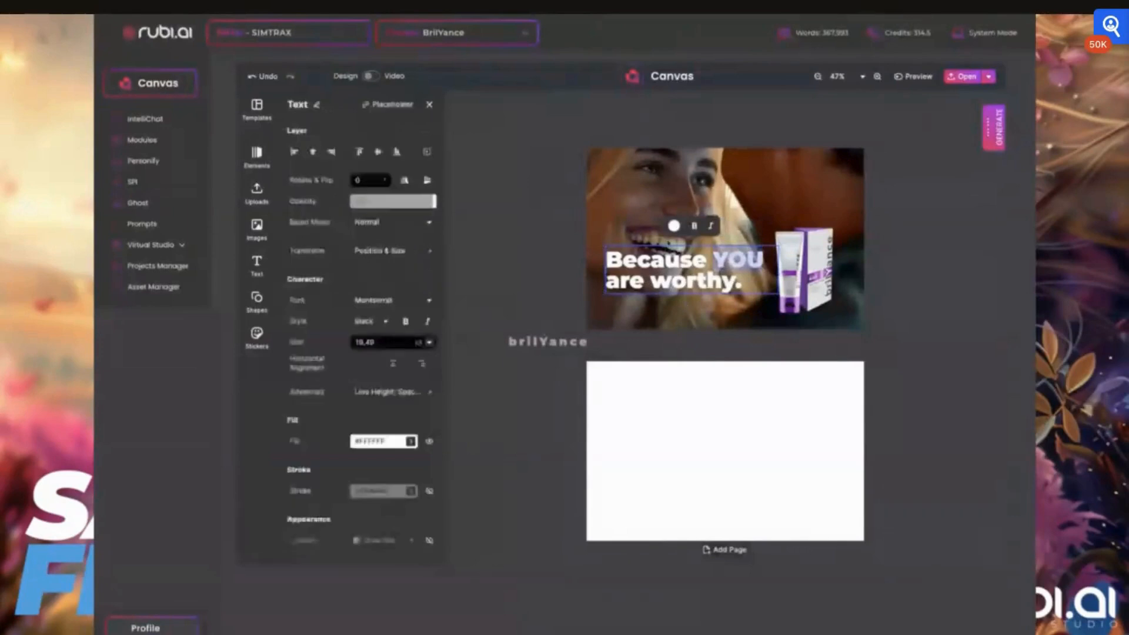
left_click(384, 442)
left_click(333, 269)
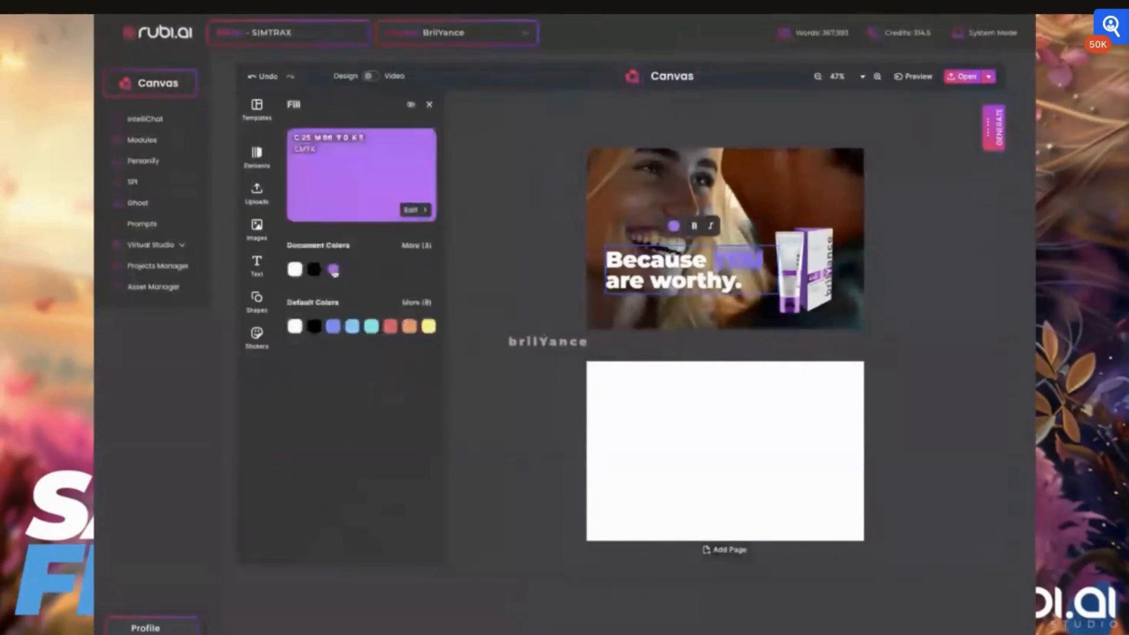
left_click(649, 279)
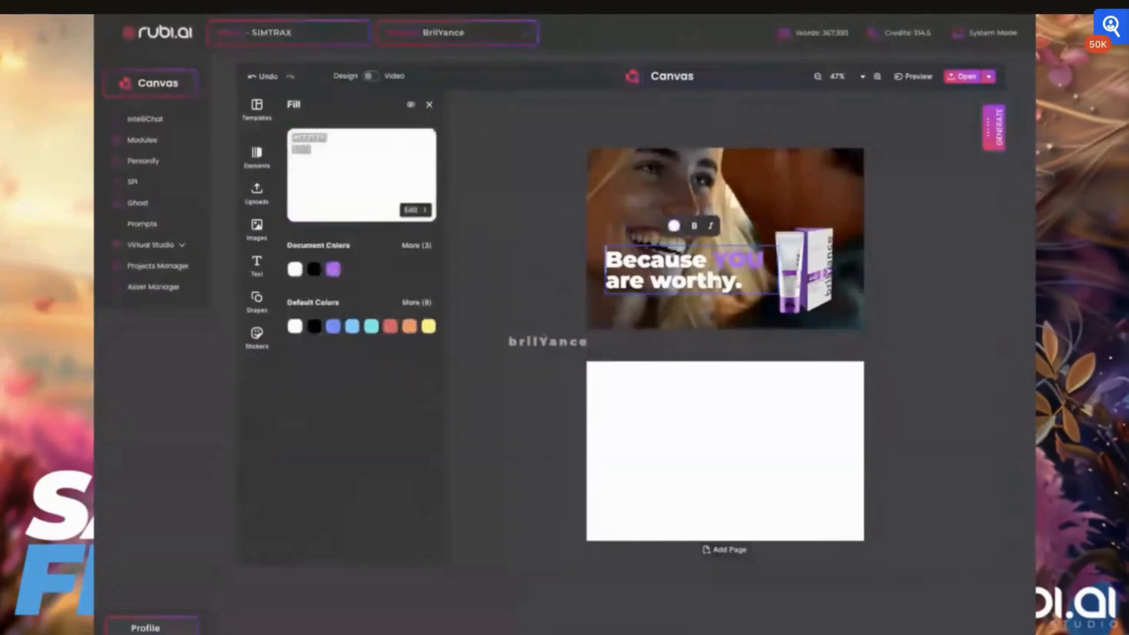
left_click(559, 280)
- Enlarge the product tube and box together and move the slogan slightly lower beside them
left_click_drag(702, 281, 704, 292)
left_click(818, 246)
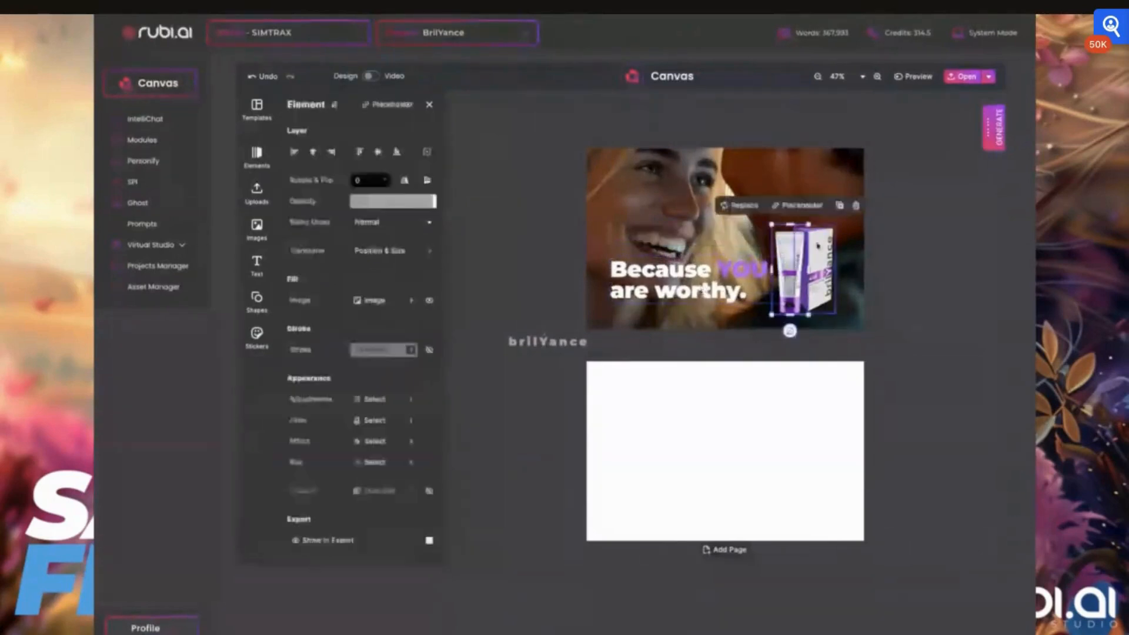
left_click(818, 246, "shift")
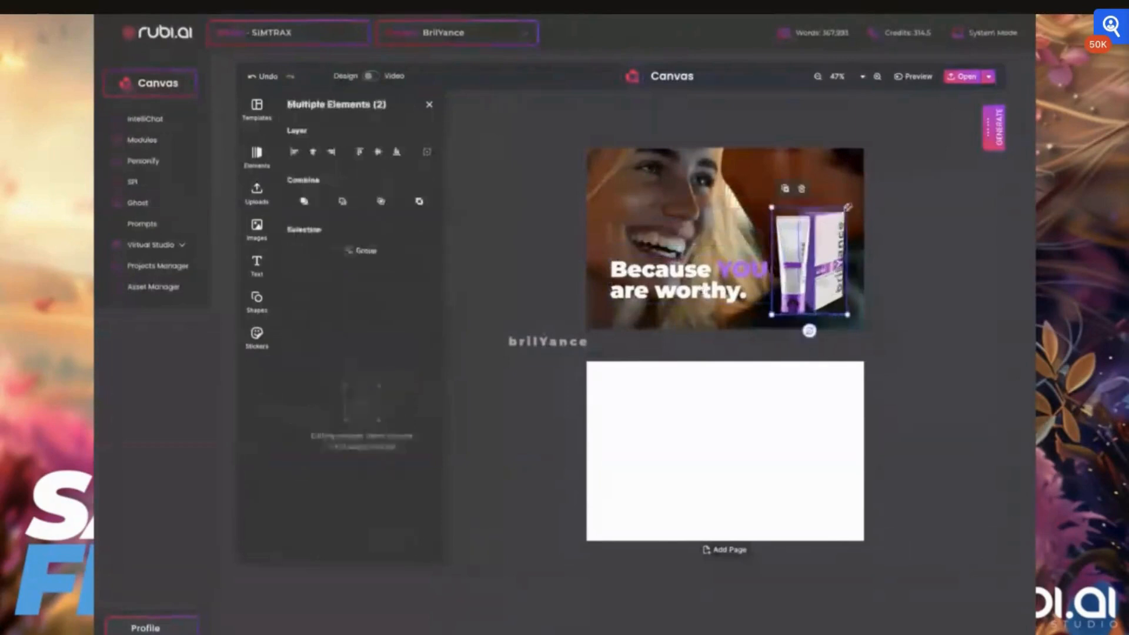
left_click(643, 267)
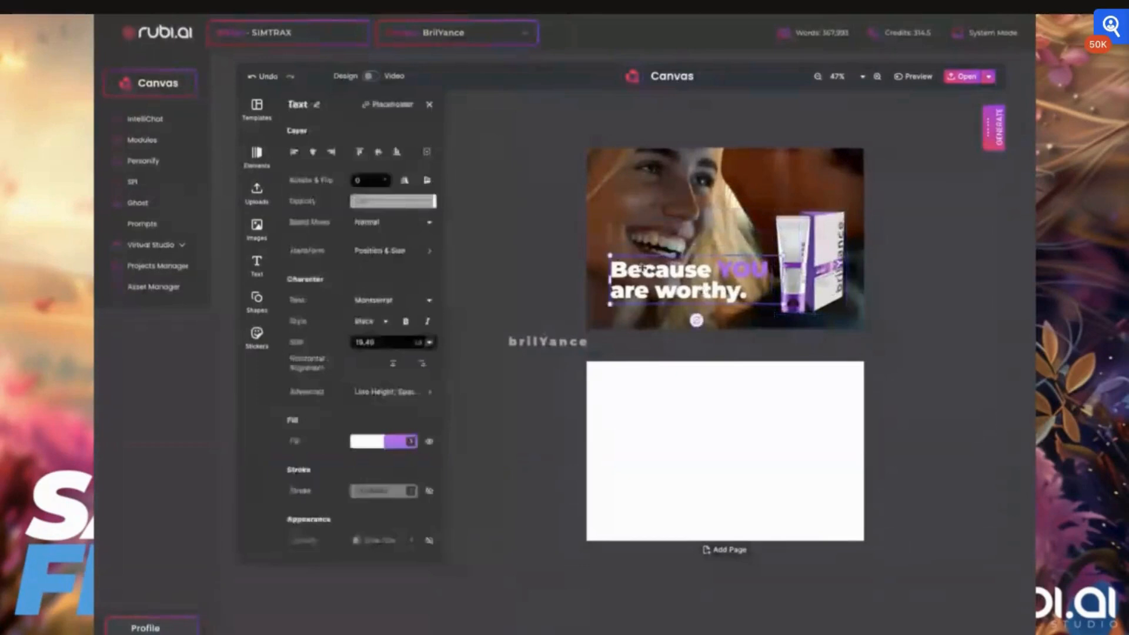
left_click_drag(643, 270, 646, 271)
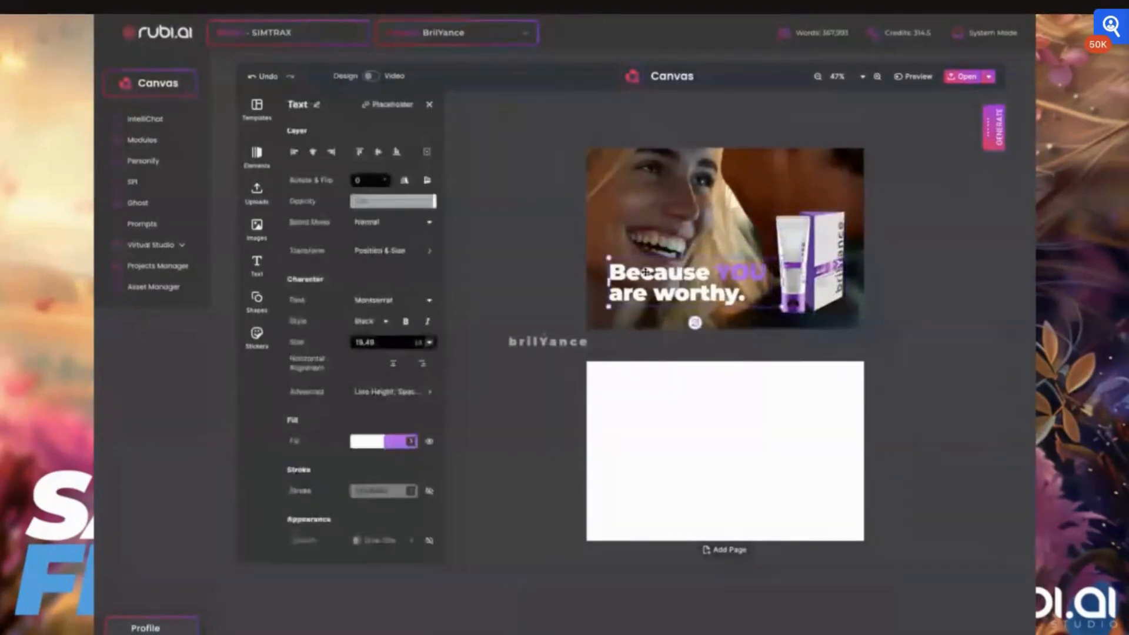
left_click(512, 282)
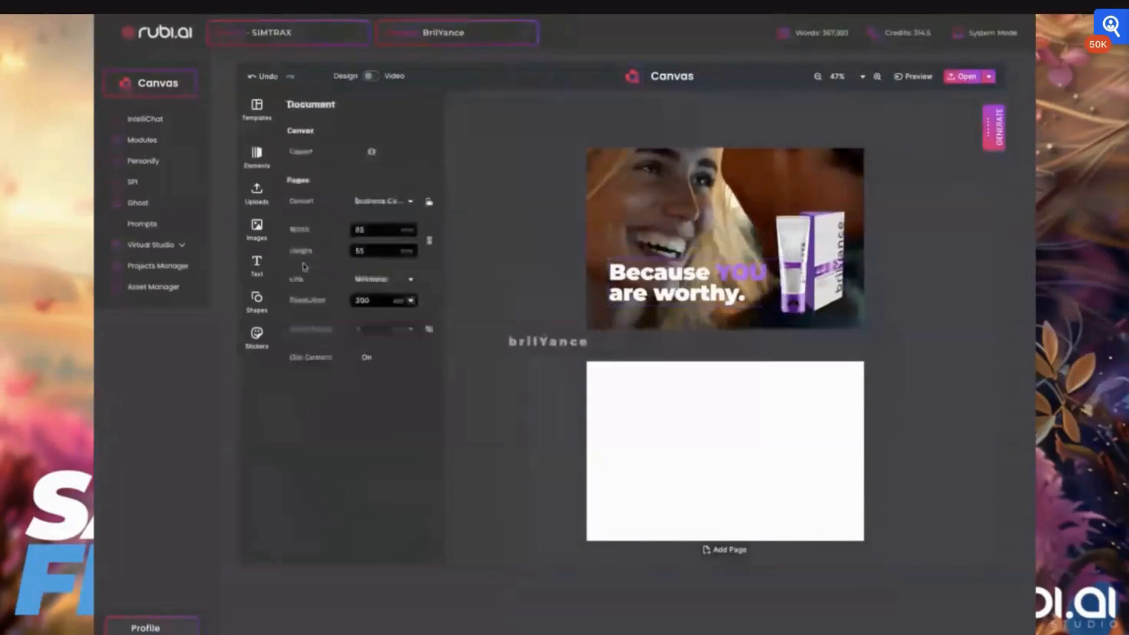
- Place the uploaded QR code, scaled down, in the first page's lower-right corner and reduce its opacity to about 70%
left_click(257, 228)
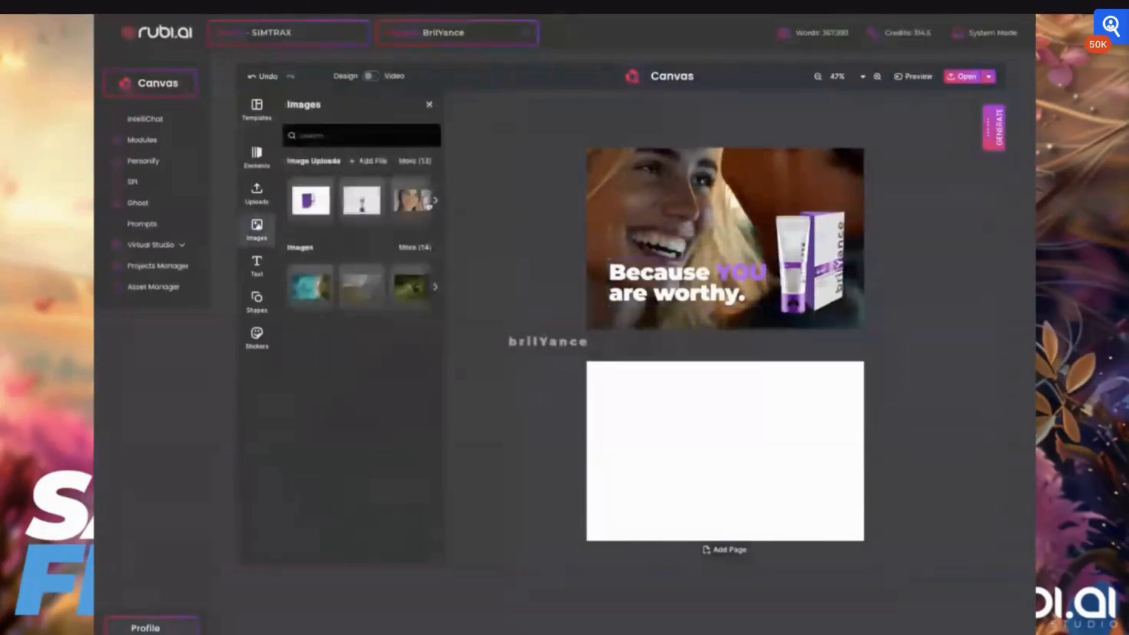
left_click(414, 161)
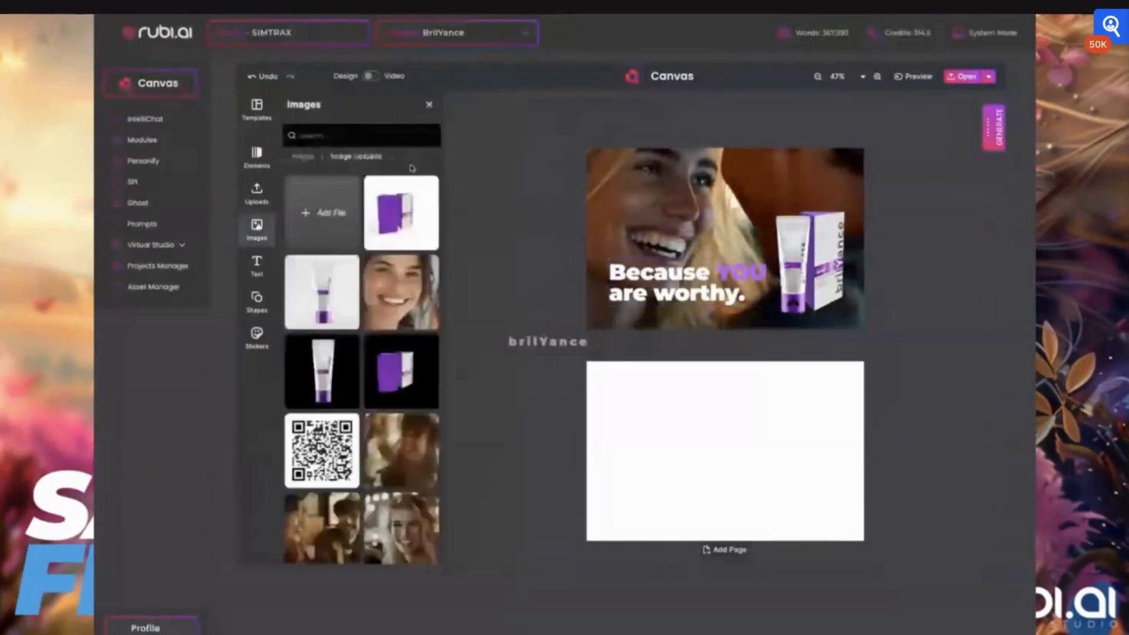
scroll(361, 369, "down", 1)
left_click(322, 310)
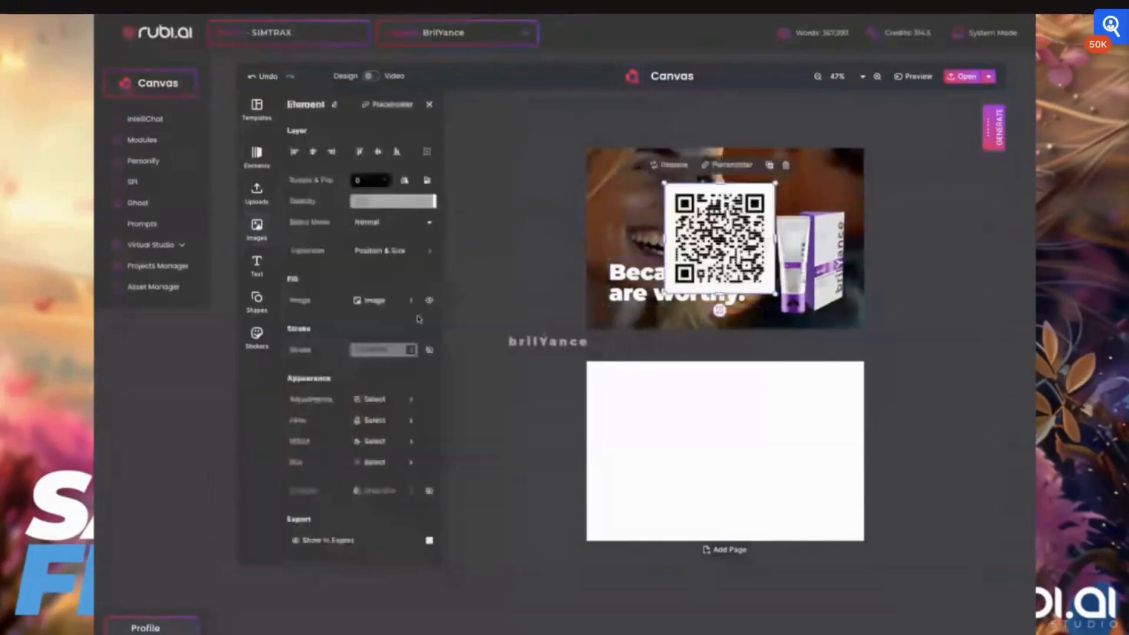
left_click_drag(664, 183, 771, 257)
left_click_drag(862, 328, 845, 310)
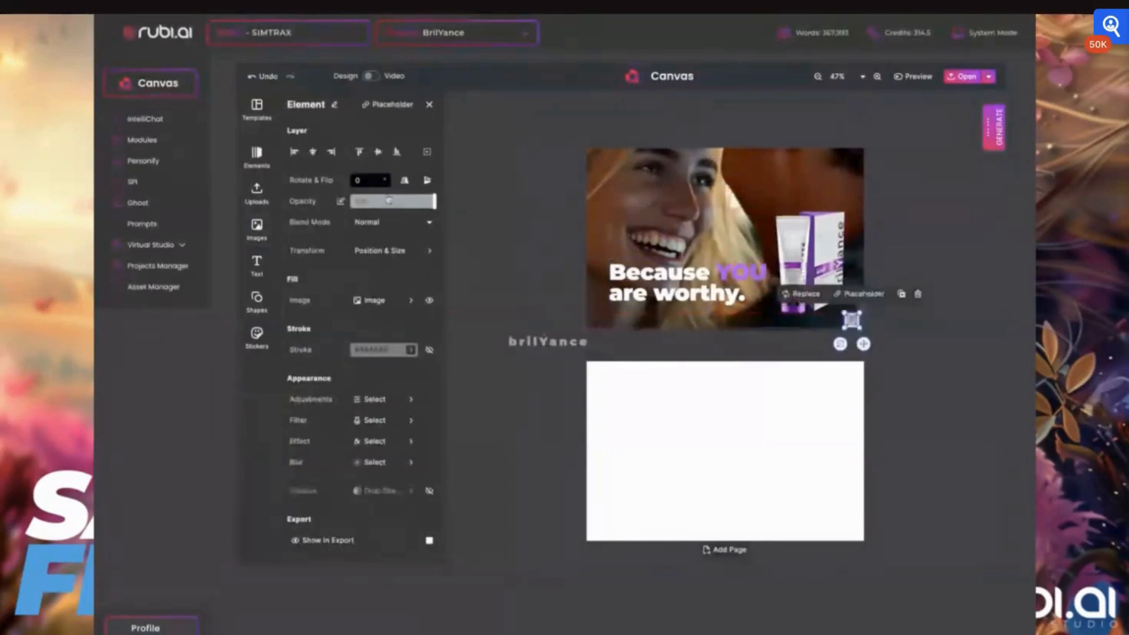
left_click(389, 201)
left_click_drag(397, 206, 410, 206)
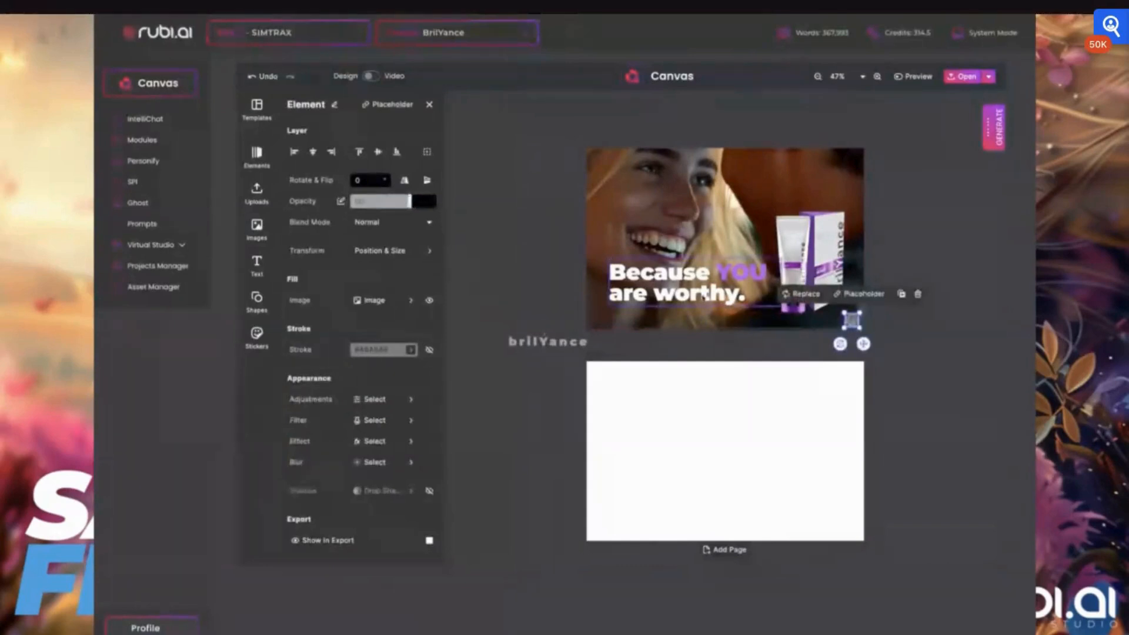
- Add a paragraph text element over the woman's image on the first page and fill it white
scroll(704, 296, "up", 3)
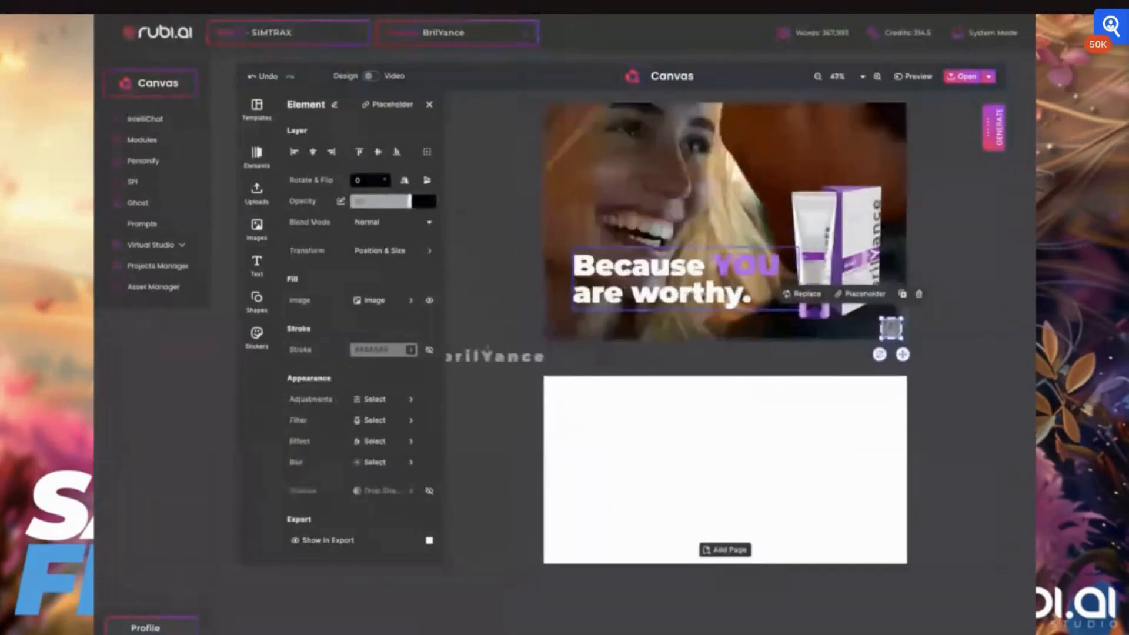
scroll(703, 297, "up", 3)
scroll(704, 297, "up", 1)
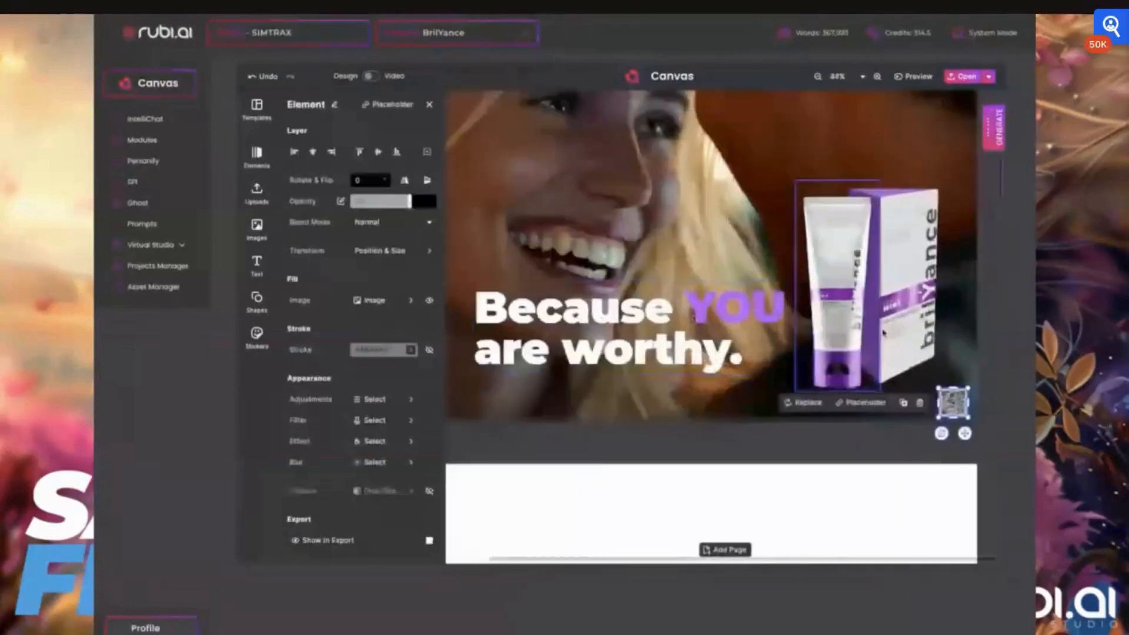
scroll(947, 298, "up", 5)
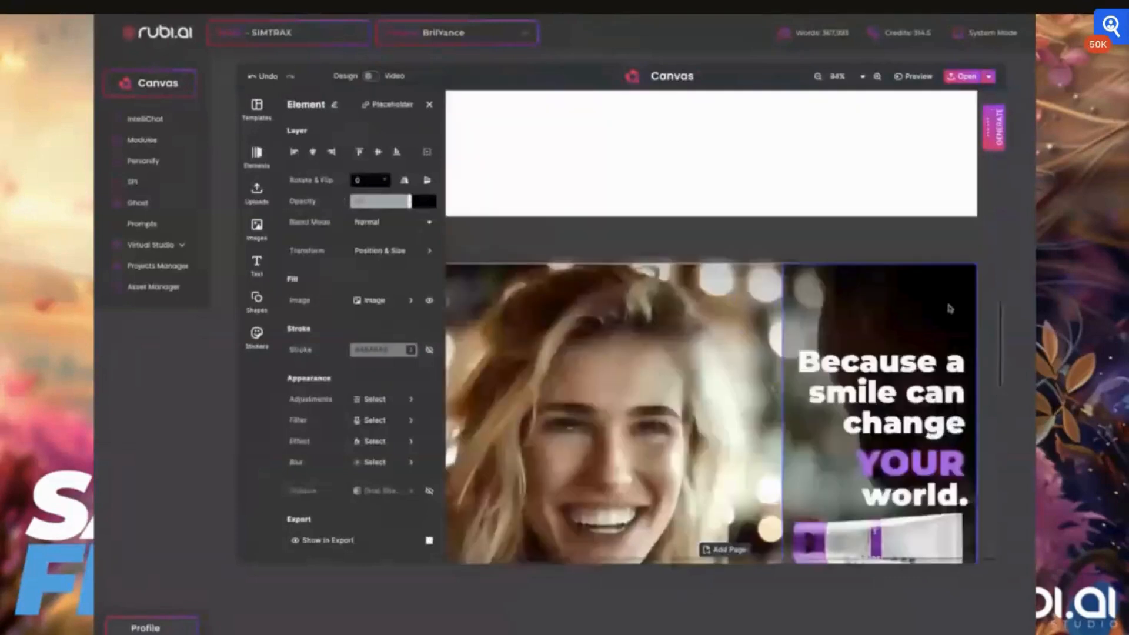
scroll(935, 266, "up", 5)
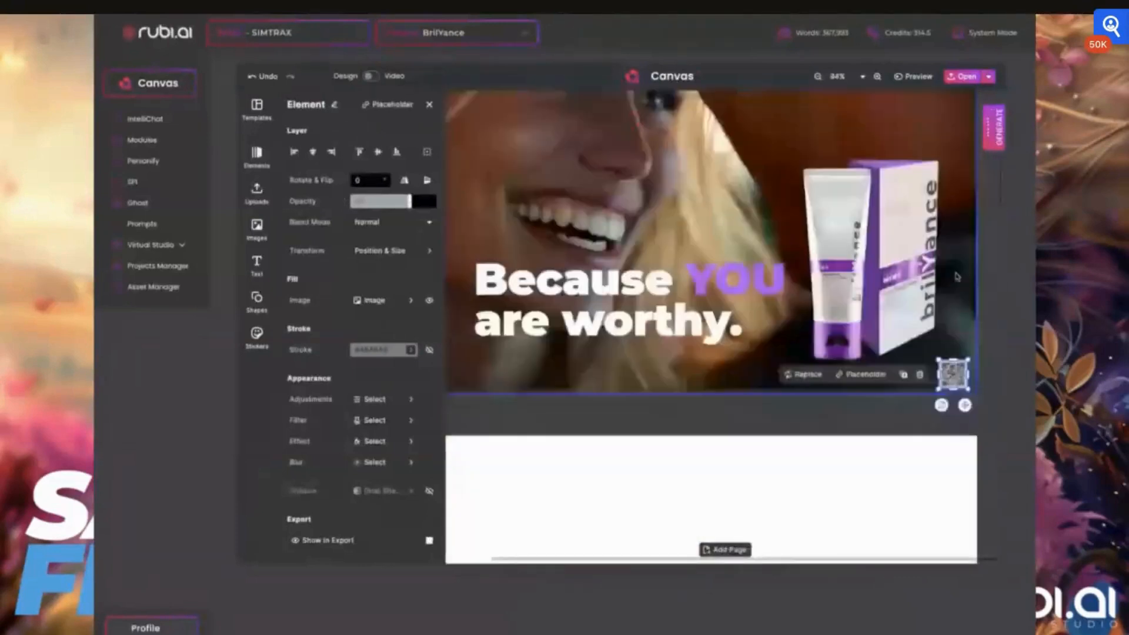
left_click(957, 277)
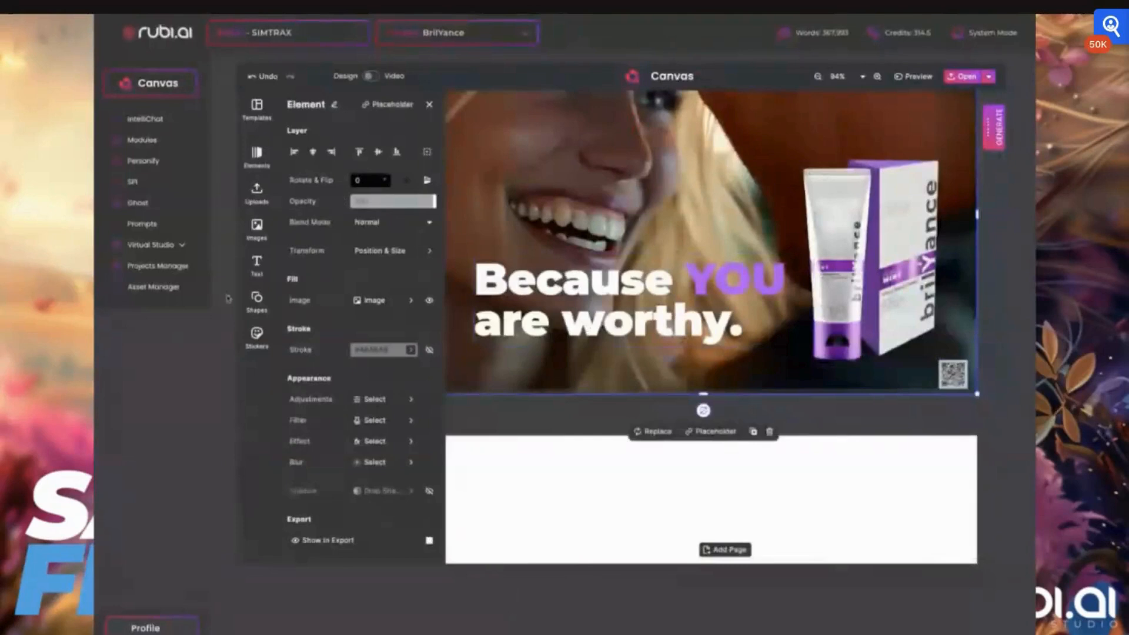
left_click(257, 265)
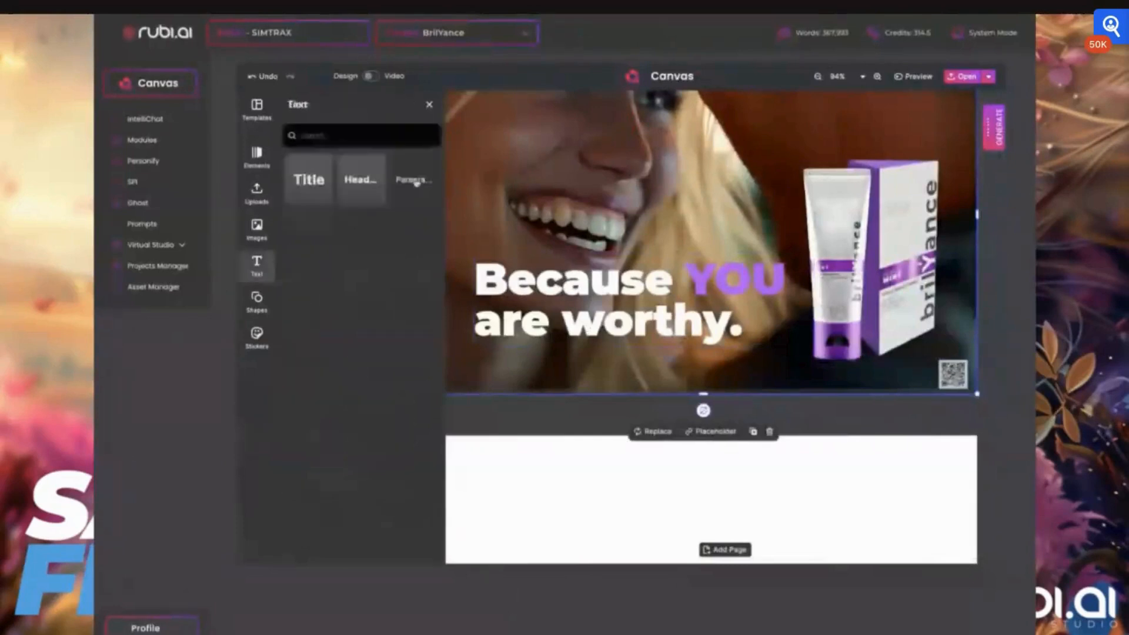
left_click(415, 180)
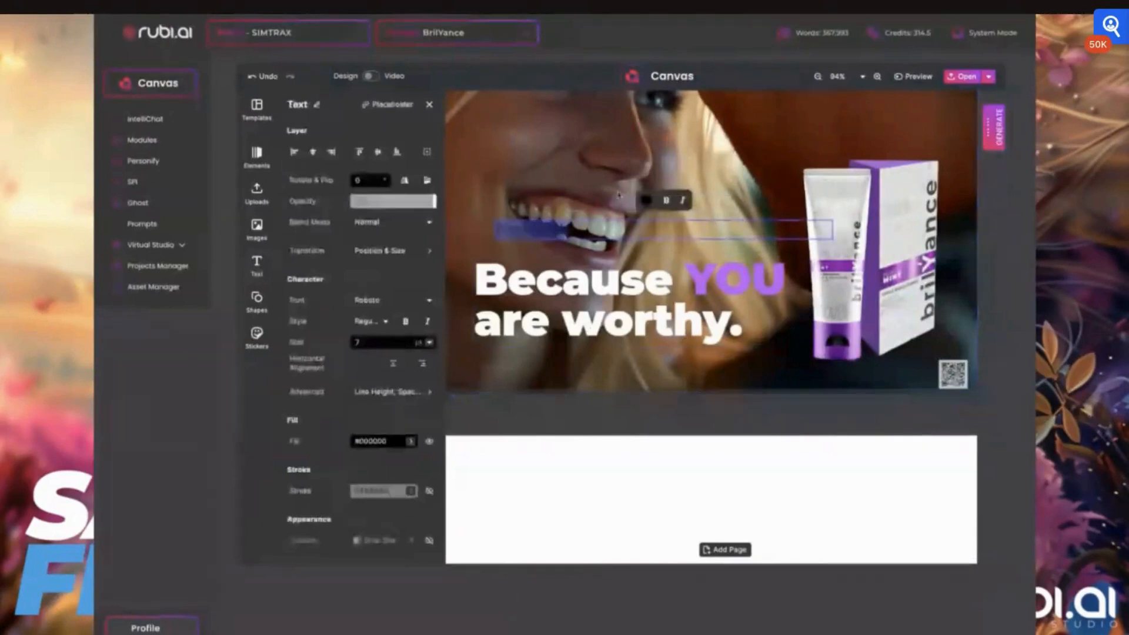
left_click(646, 201)
left_click(295, 270)
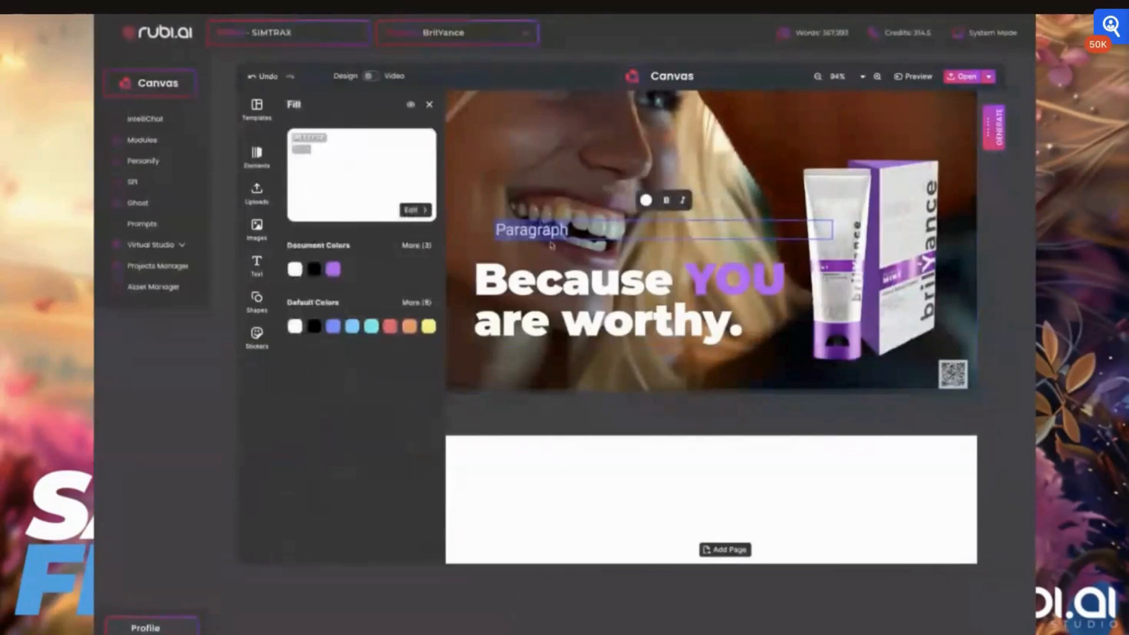
left_click(430, 106)
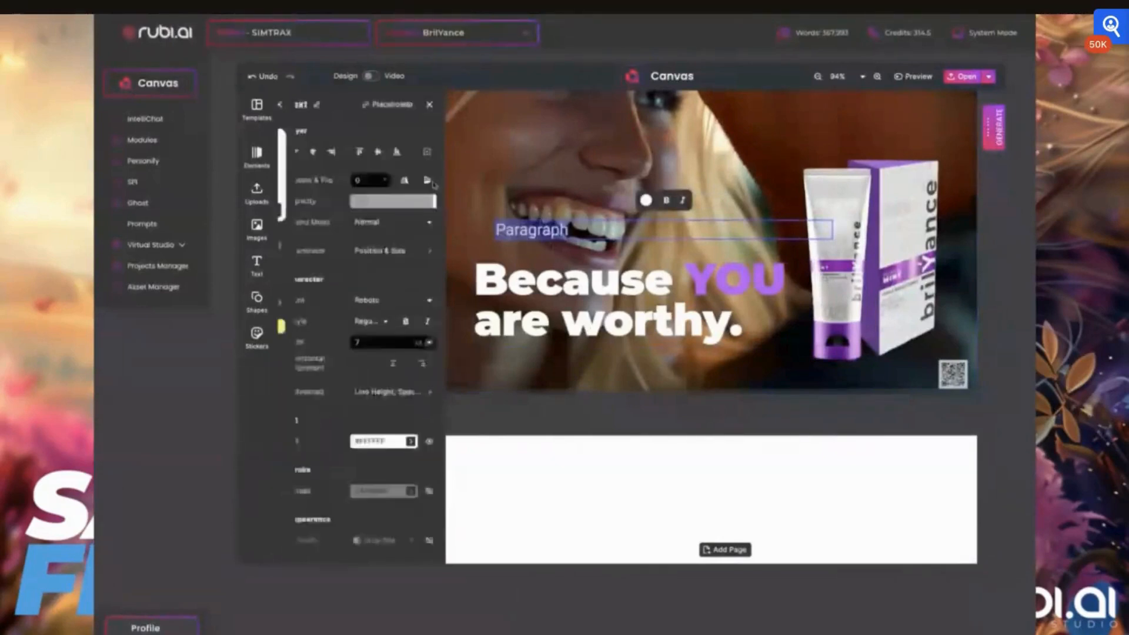
- Format the new paragraph text in Montserrat Light at 6 pt
scroll(378, 258, "down", 1)
left_click(378, 258)
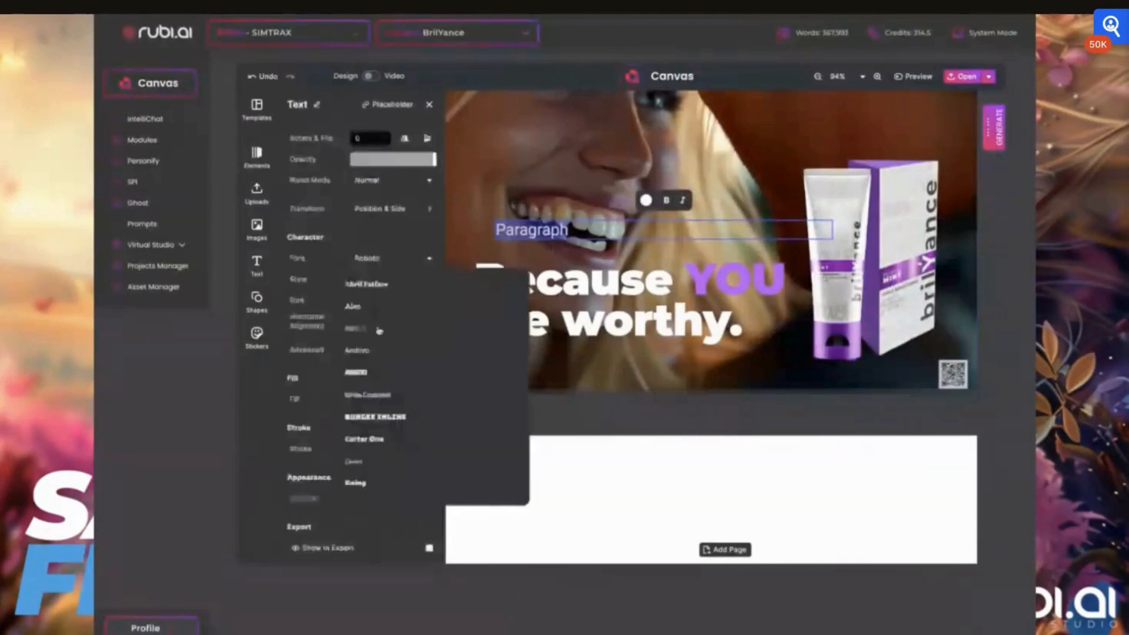
scroll(380, 330, "down", 3)
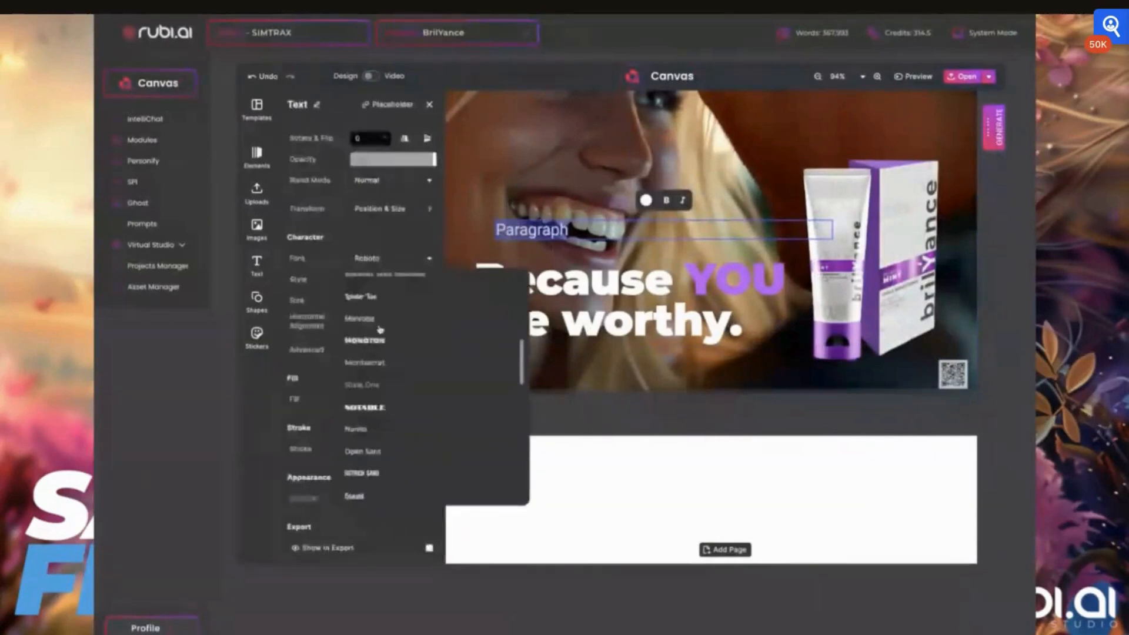
left_click(366, 362)
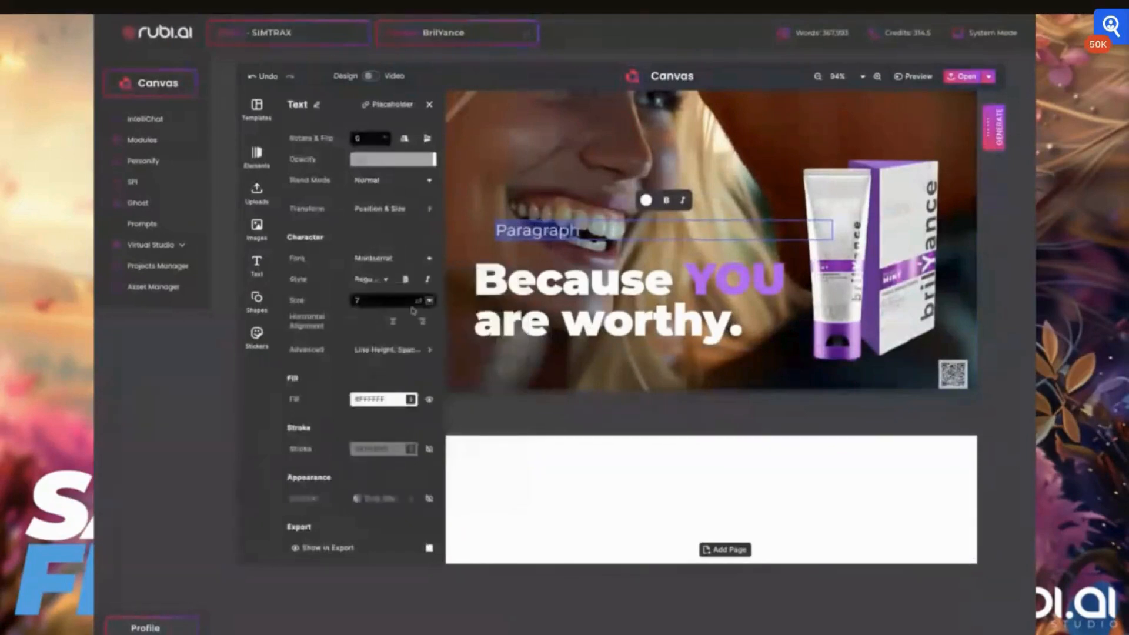
left_click(429, 301)
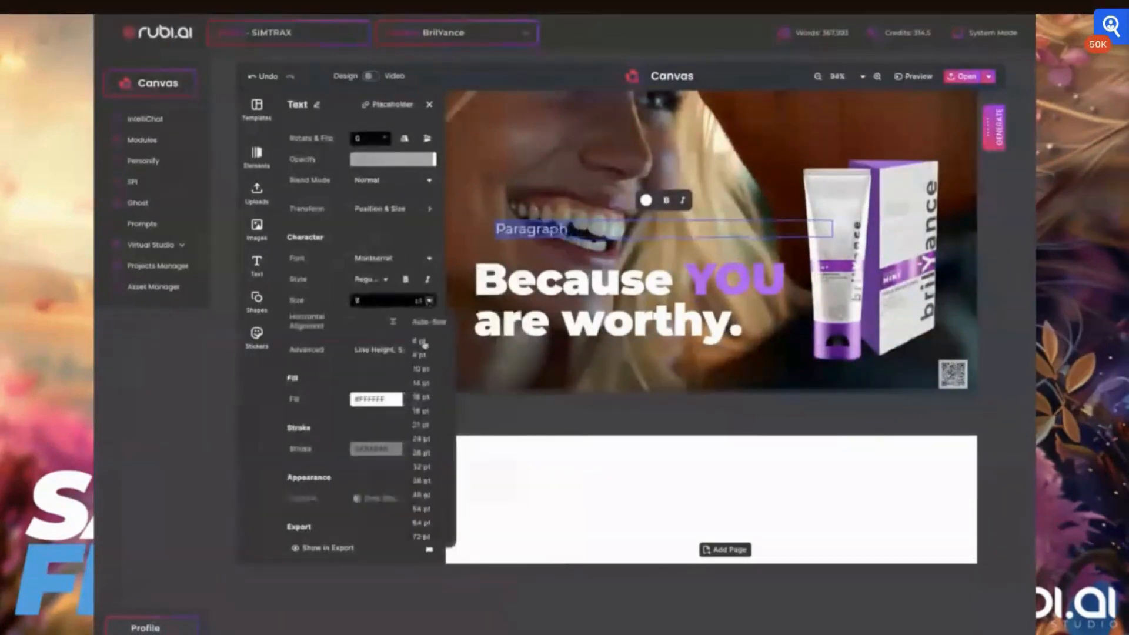
left_click(423, 344)
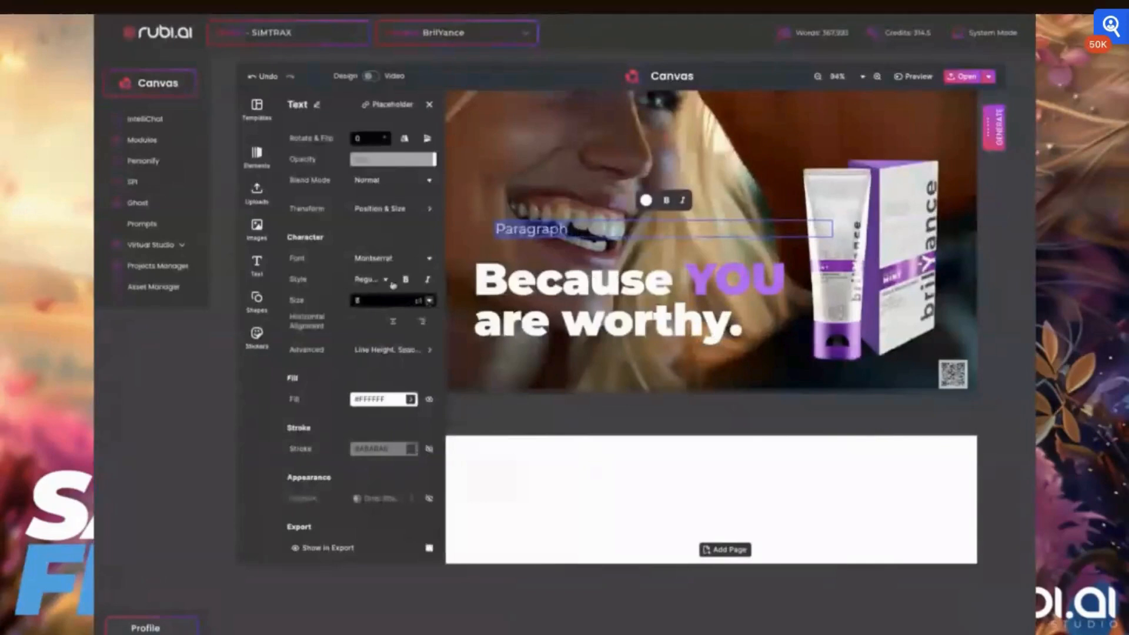
left_click(391, 282)
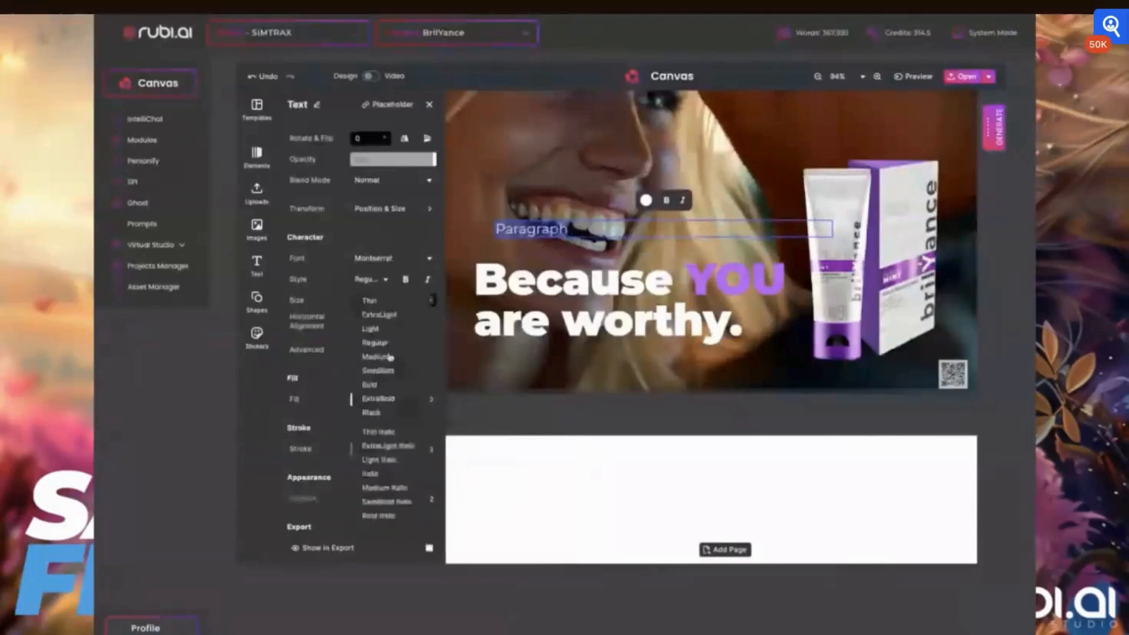
left_click(368, 330)
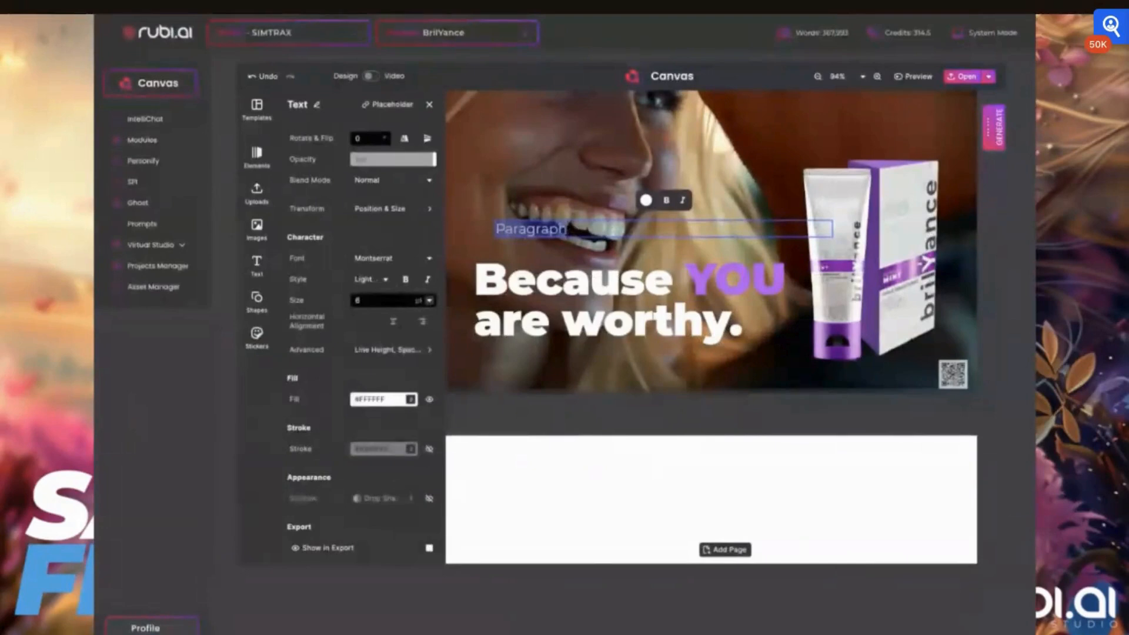
- Replace the paragraph placeholder with "Powered by Hyrdroxapetite" and position it just below the slogan
type("Powe")
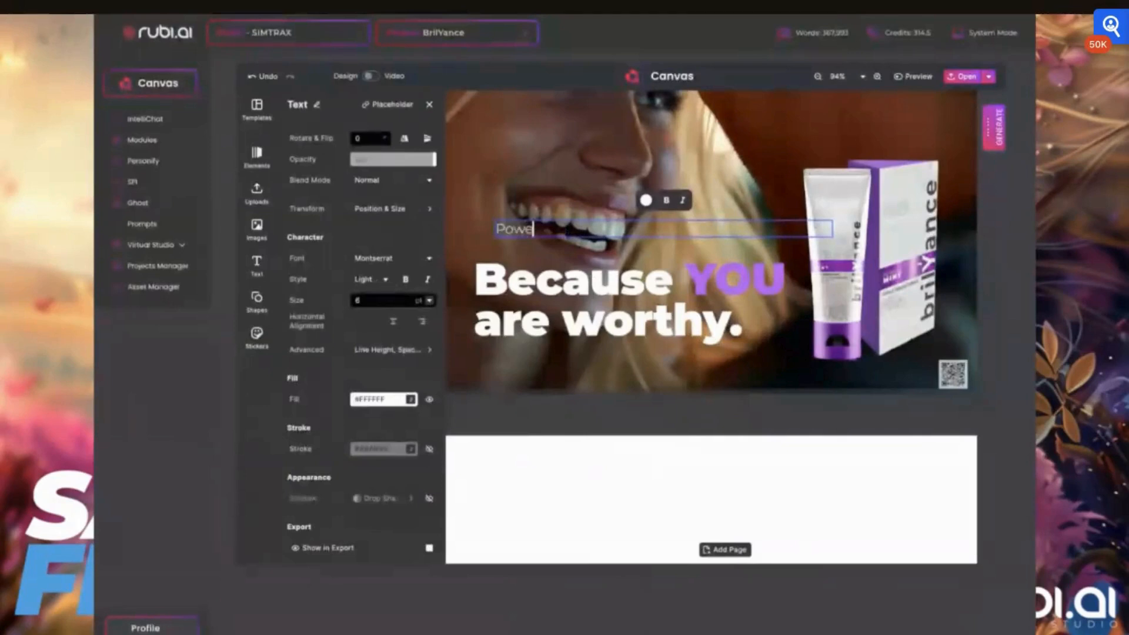
type("re")
type("d by Hy")
type("ingtxa")
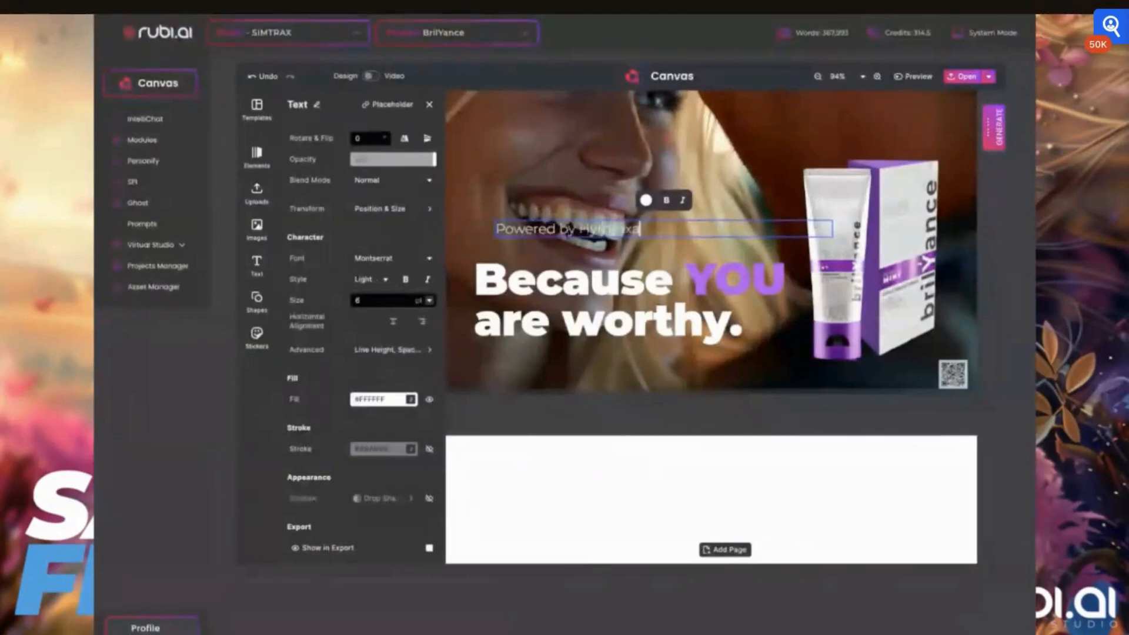
type("petite")
left_click_drag(593, 231, 623, 374)
- Reduce the "Powered by Hyrdroxapetite" text to 4 pt and shrink its frame to fit the text width
left_click_drag(368, 301, 351, 302)
type("4")
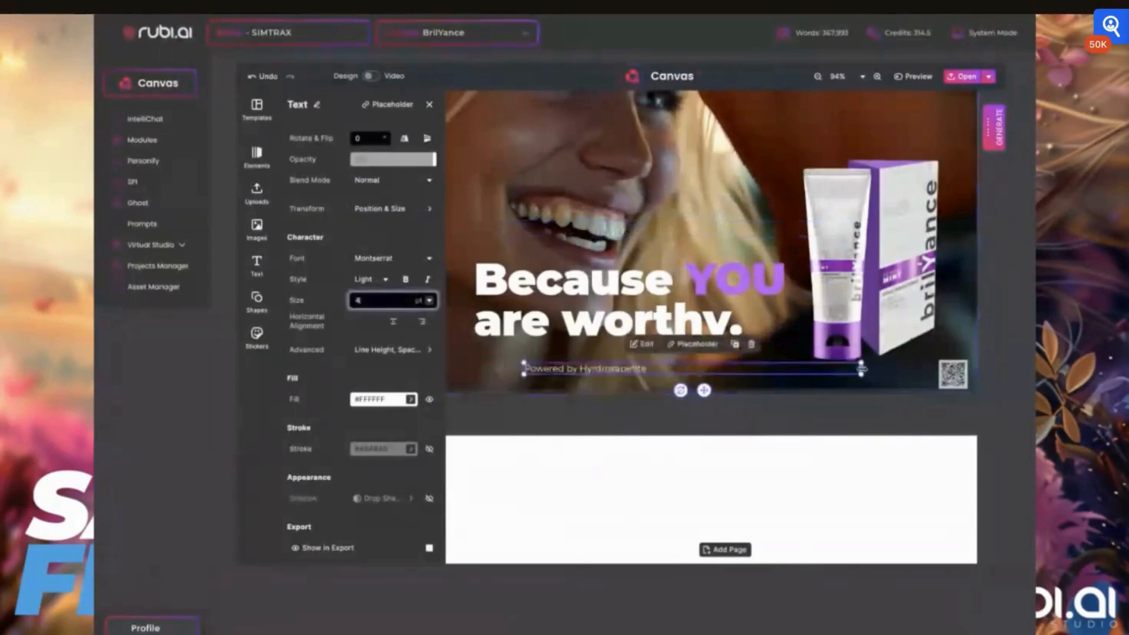
left_click_drag(861, 369, 753, 369)
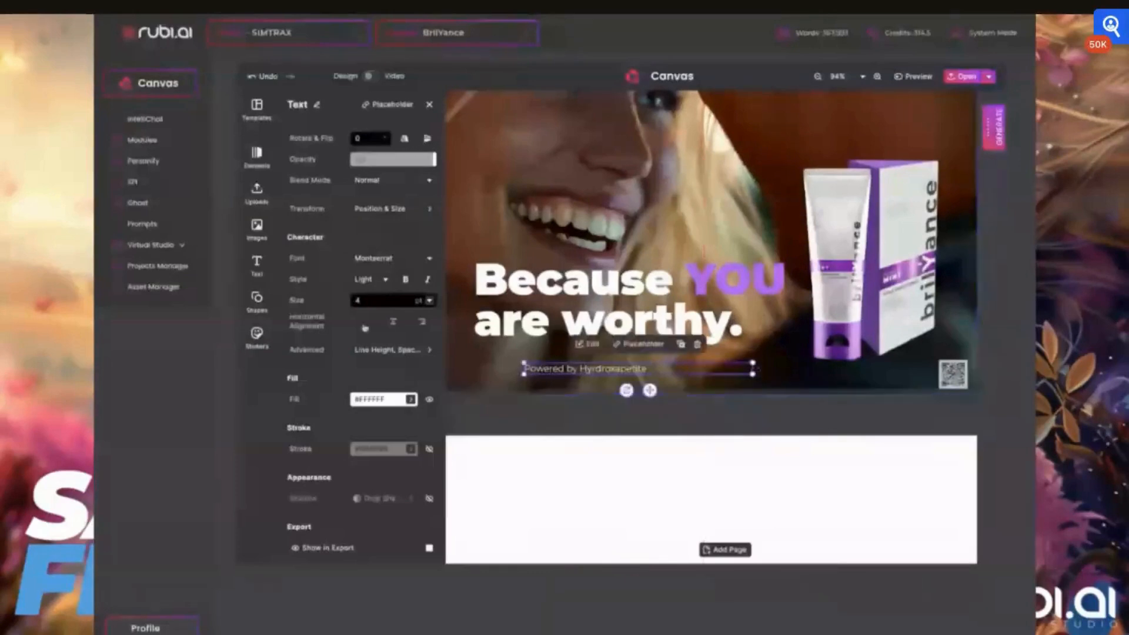
left_click(382, 351)
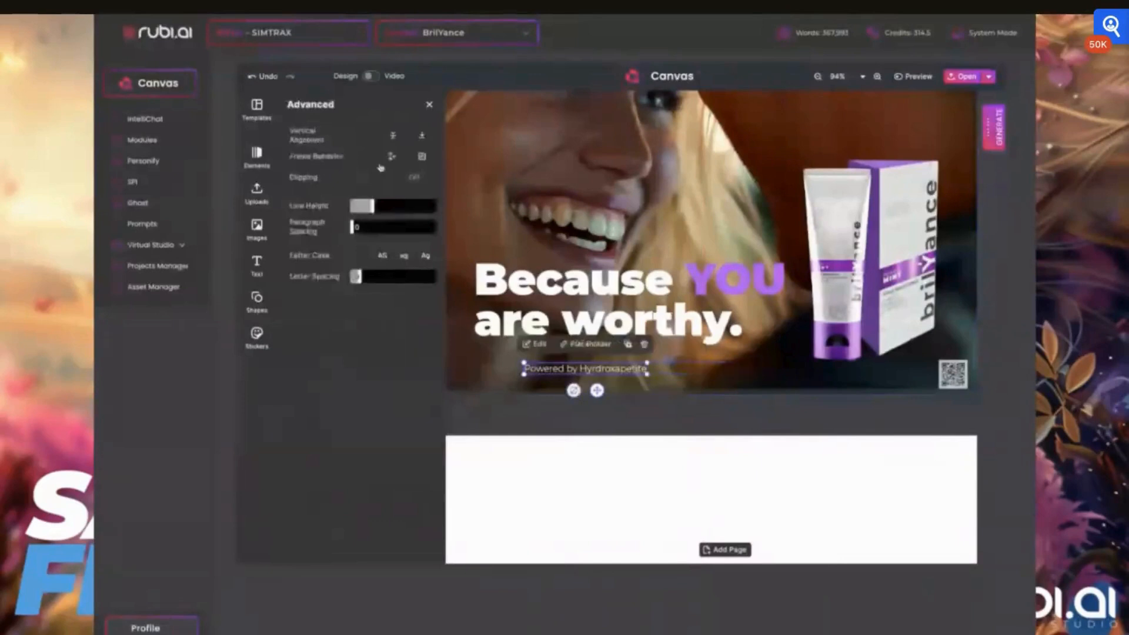
left_click(479, 367)
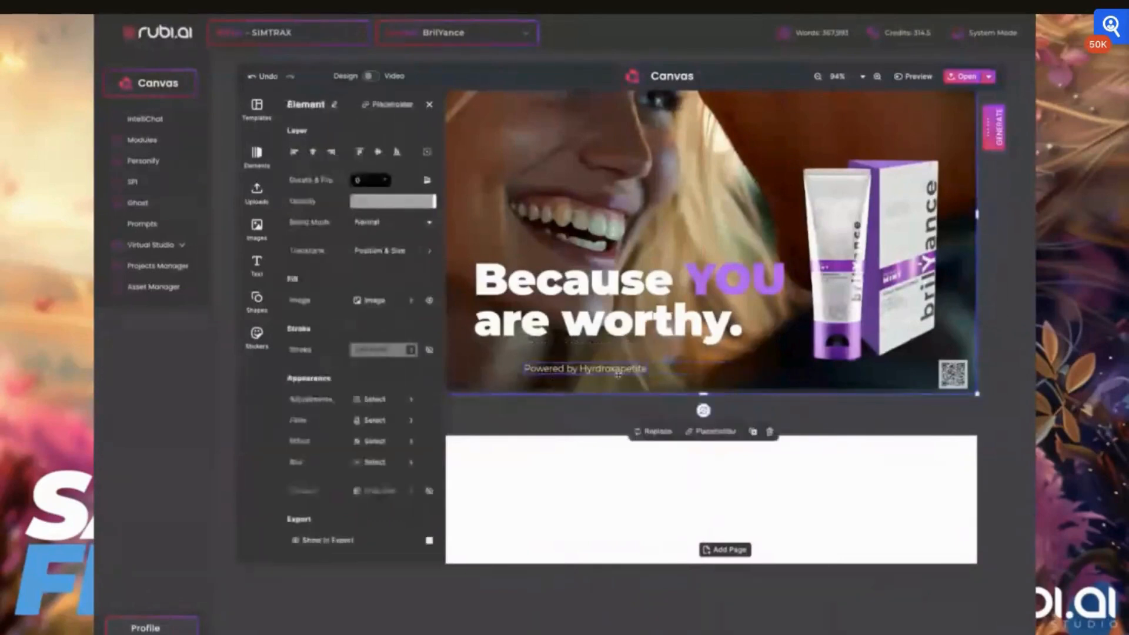
- Move the "Powered by Hyrdroxapetite" line right along the page's lower edge, beneath the product tube and level with the QR code
mouse_move(608, 367)
left_mouse_down()
mouse_move(640, 369)
mouse_move(623, 368)
left_mouse_up()
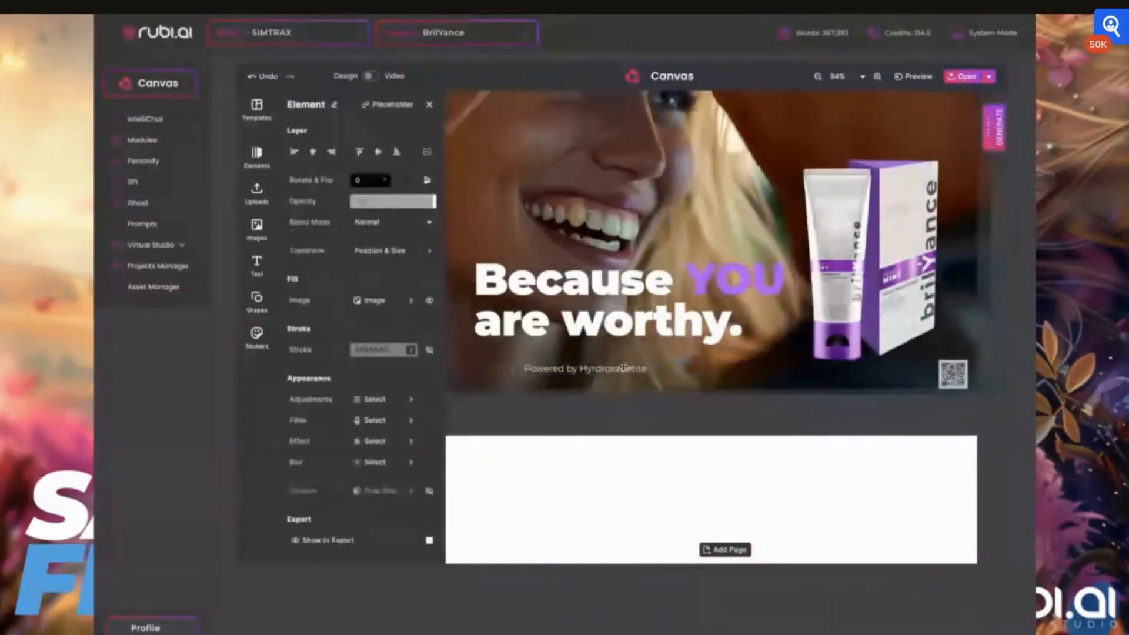
left_click_drag(624, 367, 795, 379)
left_click(842, 215)
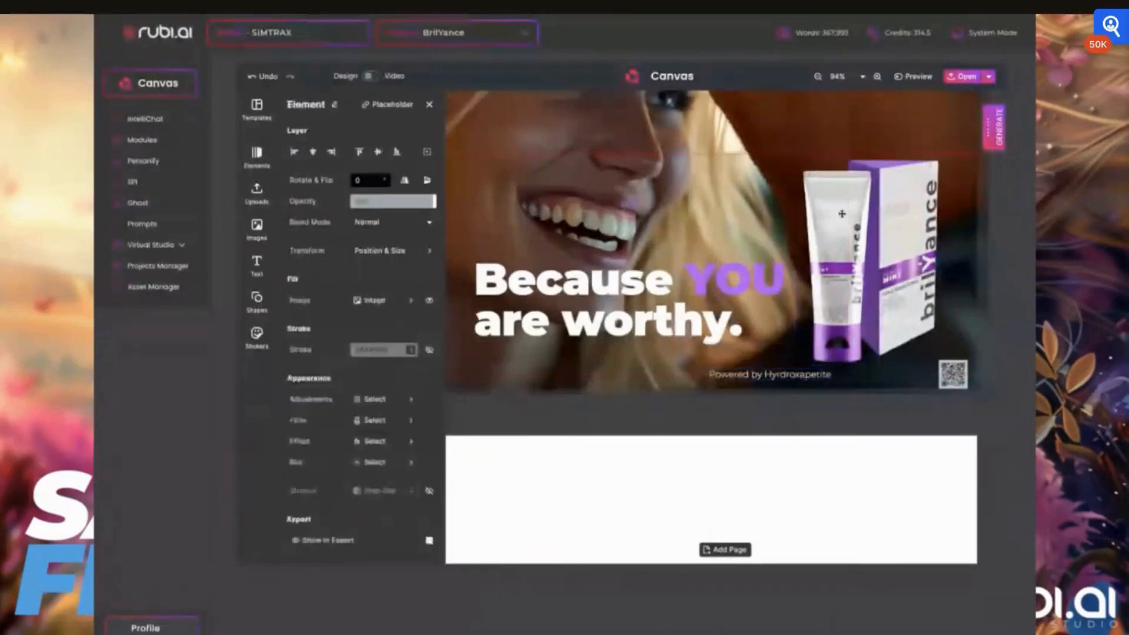
left_click(763, 375)
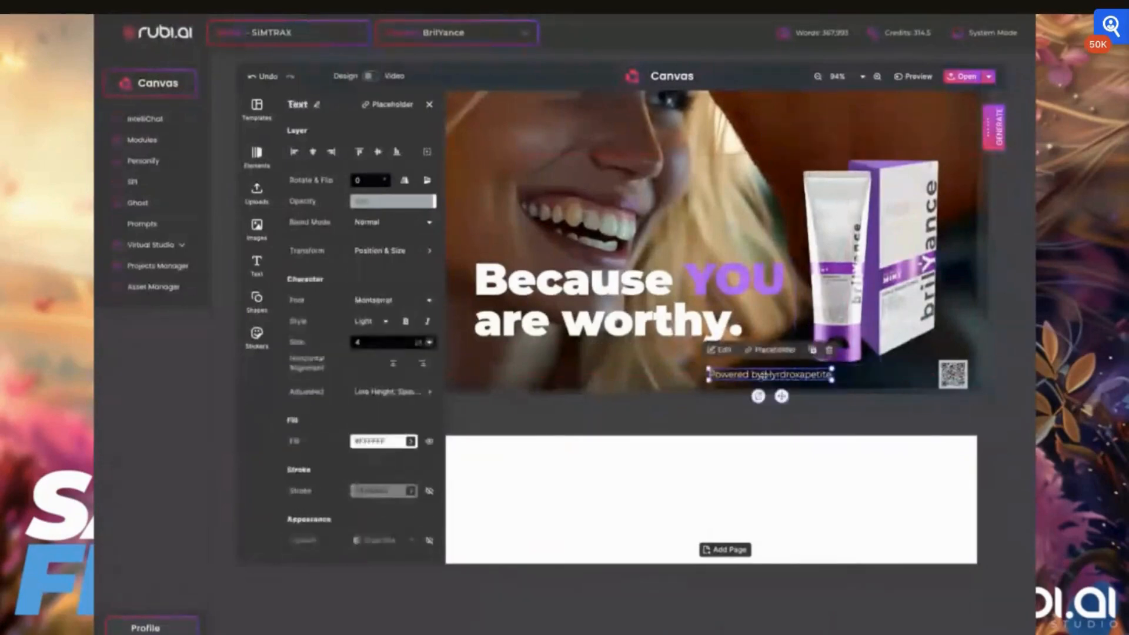
left_click_drag(763, 375, 763, 377)
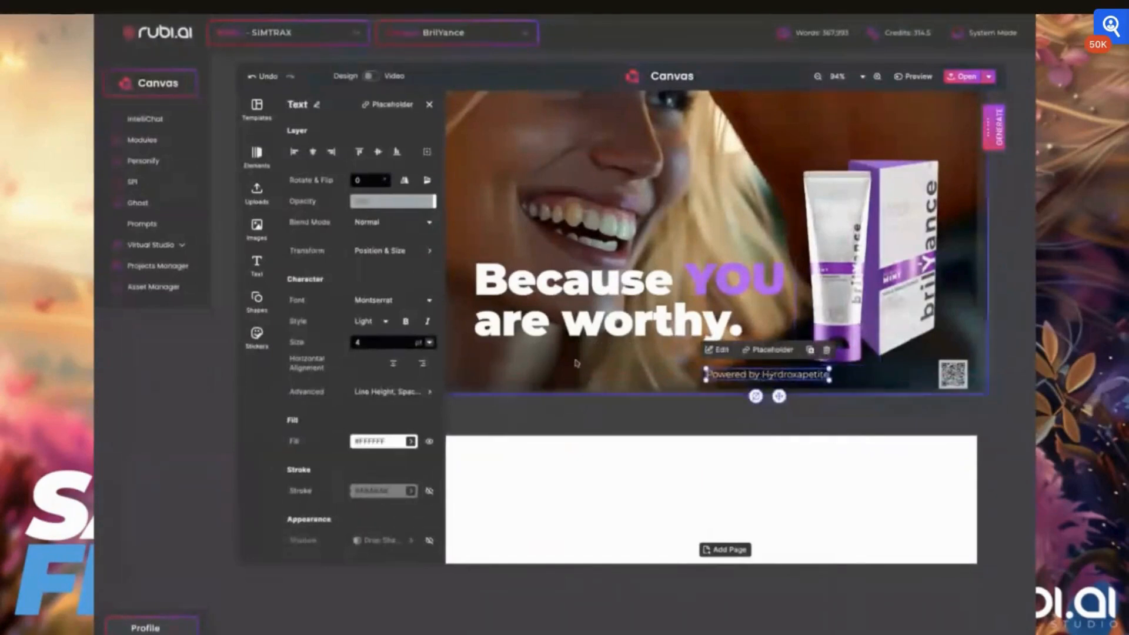
- Duplicate the "Powered by Hyrdroxapetite" line, place the copy directly to its right, and change the copy's text to "- No Fluoride"
left_click(812, 351)
left_click_drag(826, 375, 919, 375)
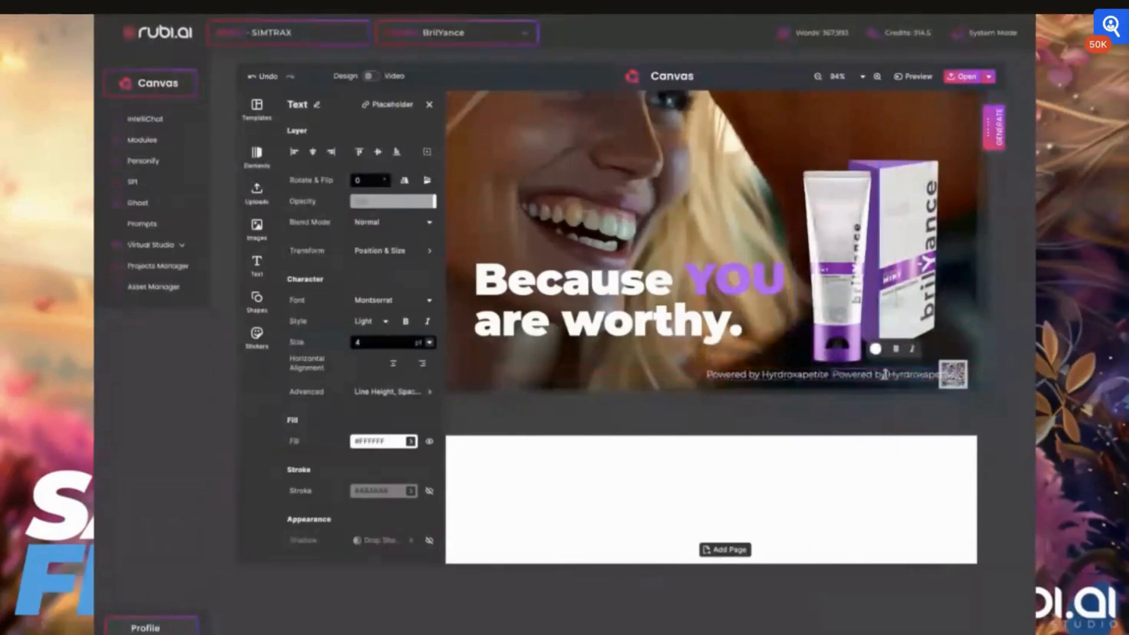
double_click(885, 375)
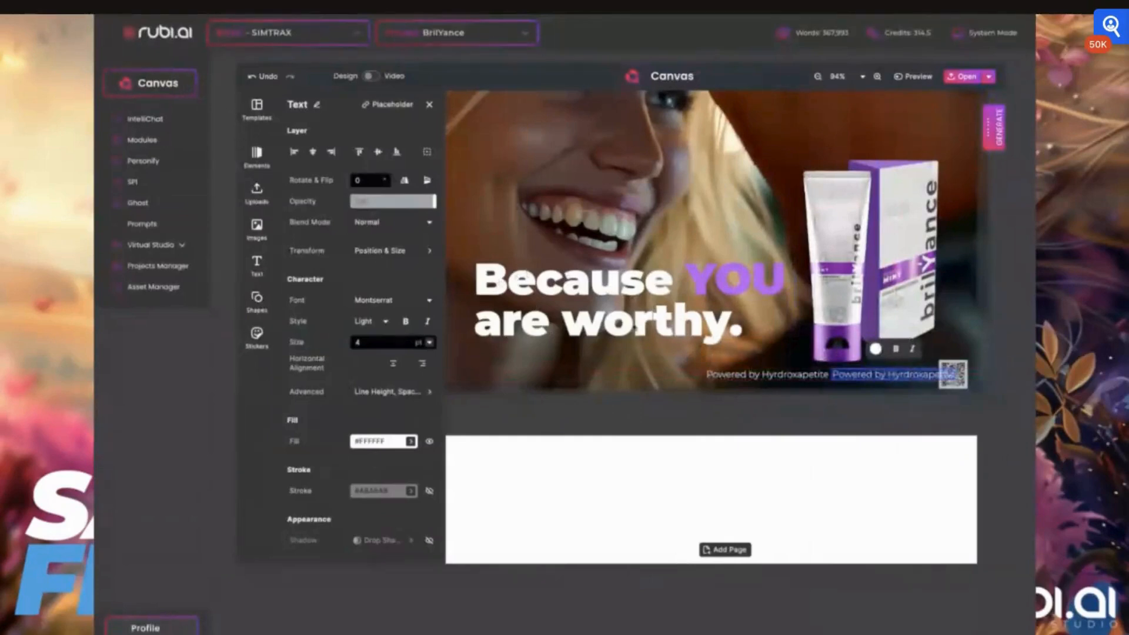
key("BackSpace")
type("- ")
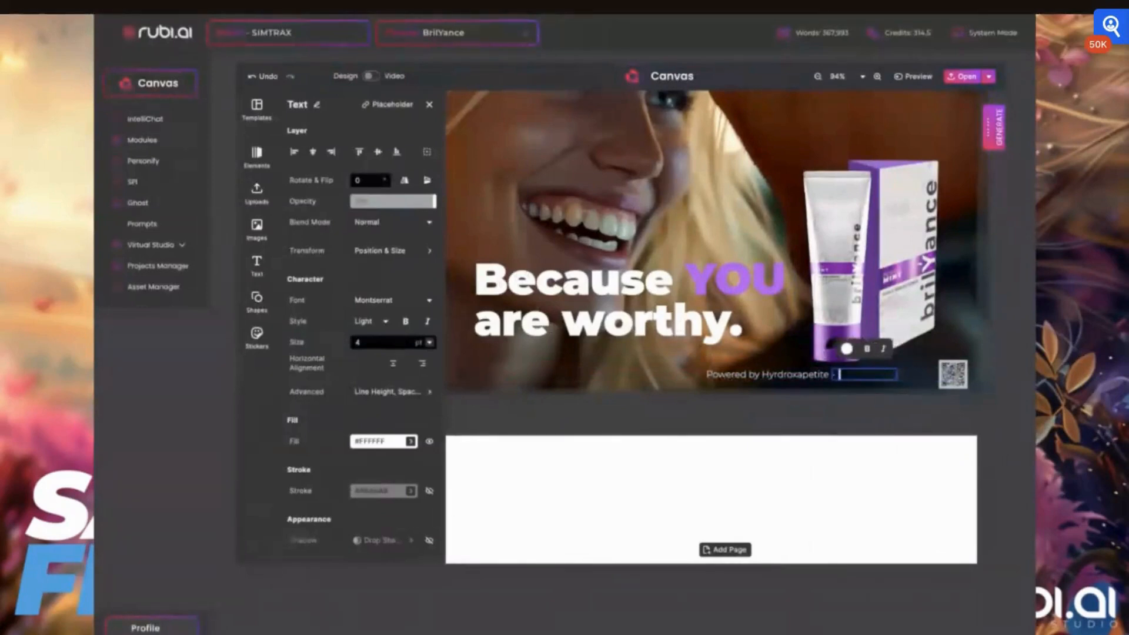
type("No Fluoride")
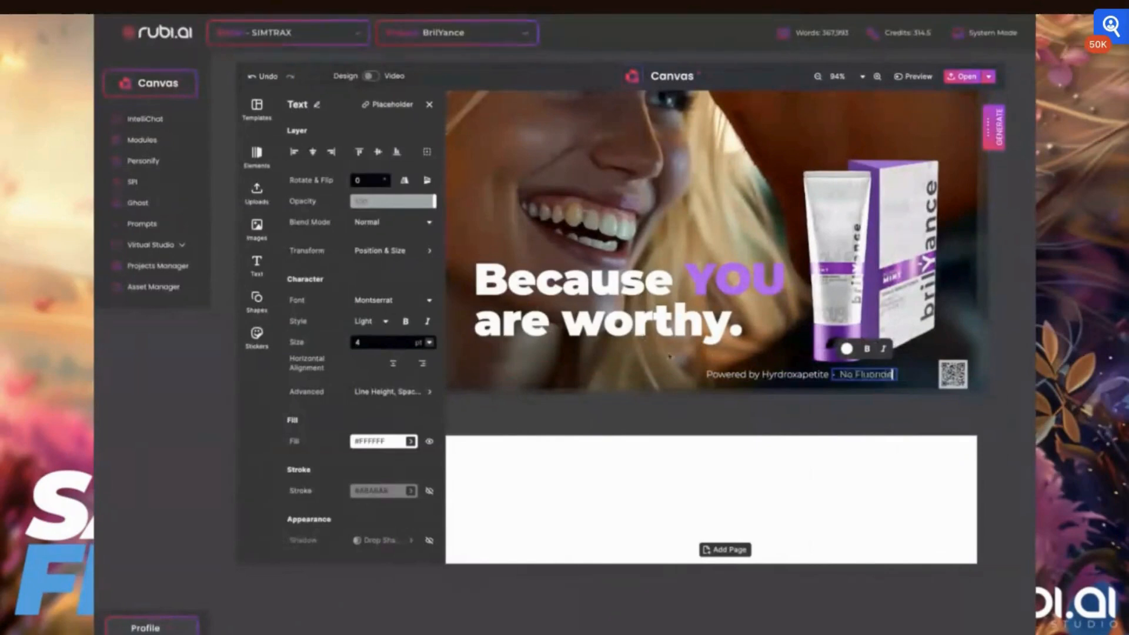
left_click(741, 421)
left_click(740, 407)
- Move the "Powered by Hyrdroxapetite" and "- No Fluoride" texts together to sit close beside the QR code, then deselect everything
left_click(797, 376)
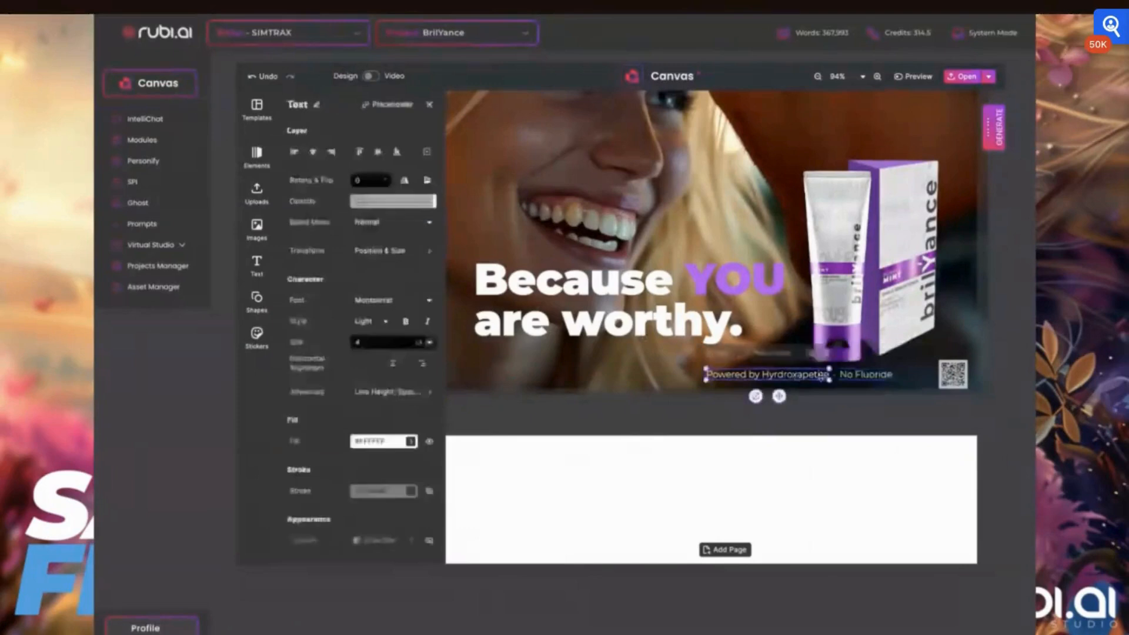
left_click(865, 376, "shift")
left_click_drag(865, 376, 904, 378)
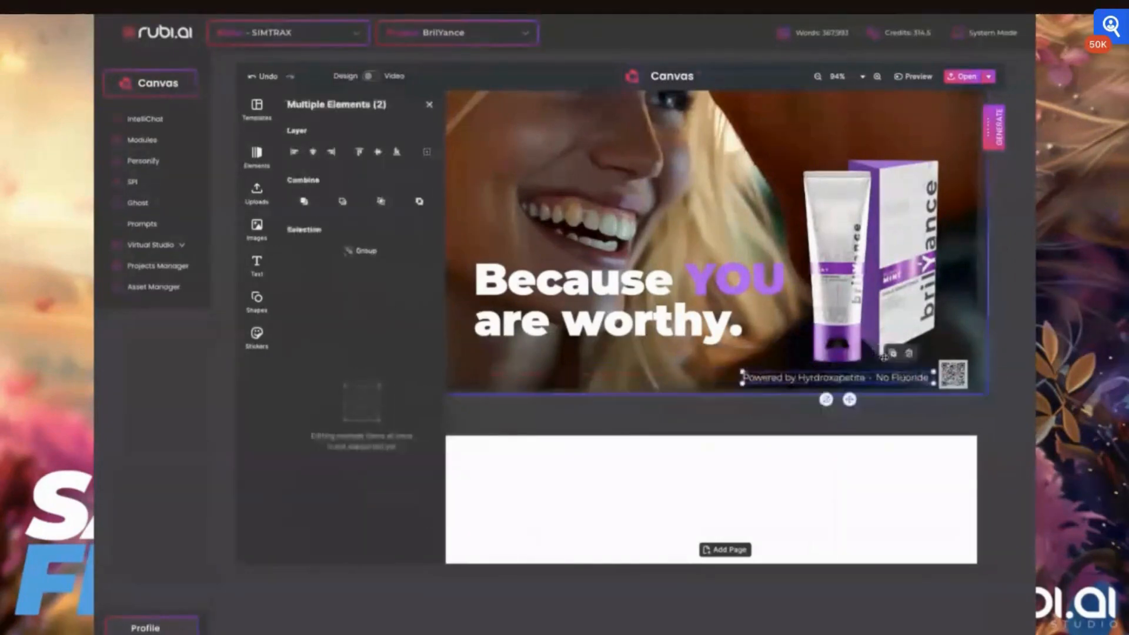
scroll(628, 346, "down", 2)
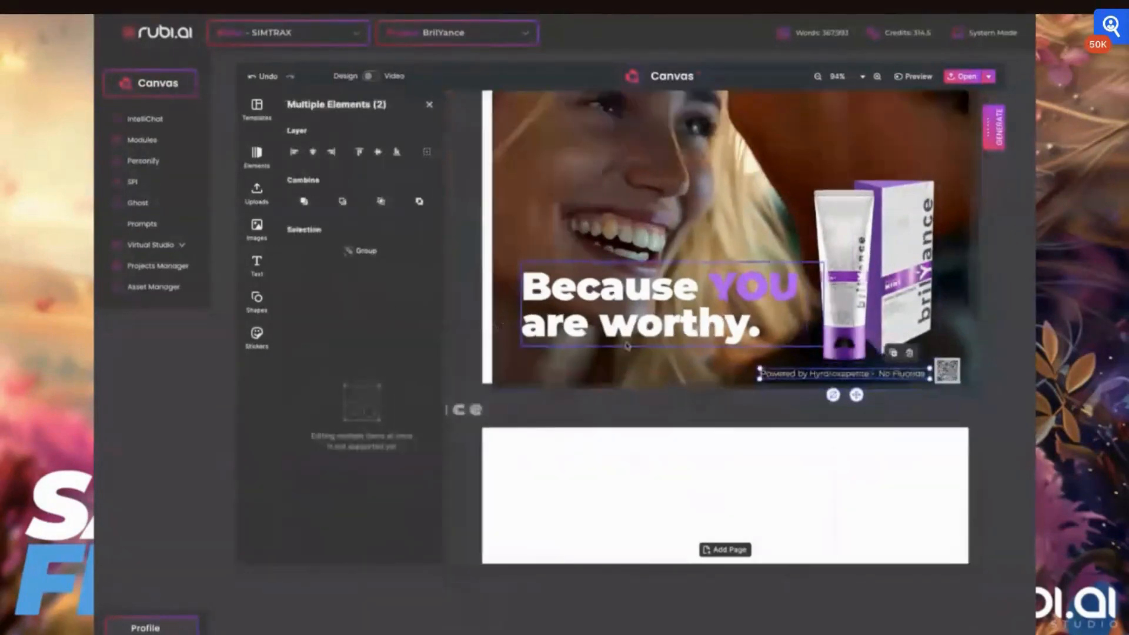
scroll(628, 345, "down", 2)
left_click(655, 237)
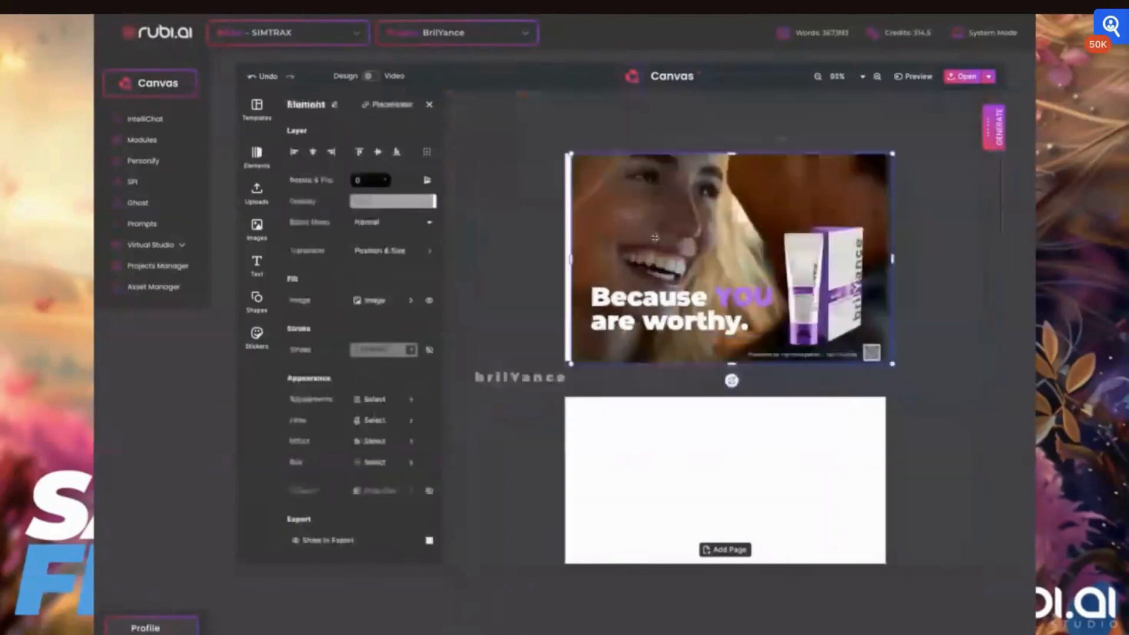
left_click(961, 231)
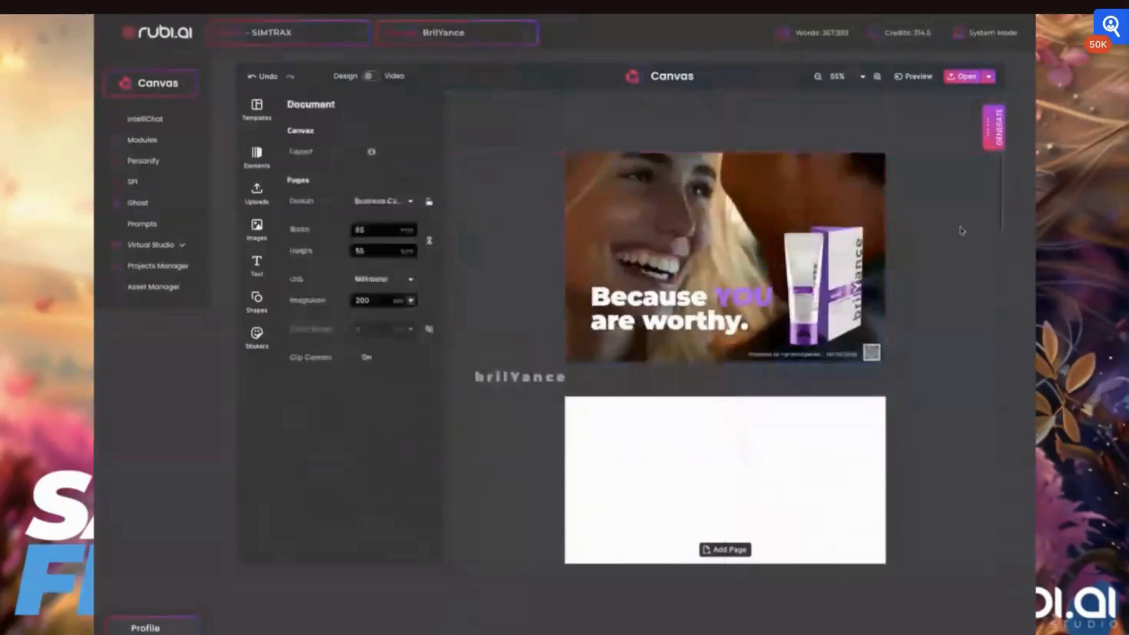
- Move the "Because YOU are worthy." slogan slightly left and down on the card, and deselect it
left_click(628, 325)
left_click_drag(645, 320, 638, 330)
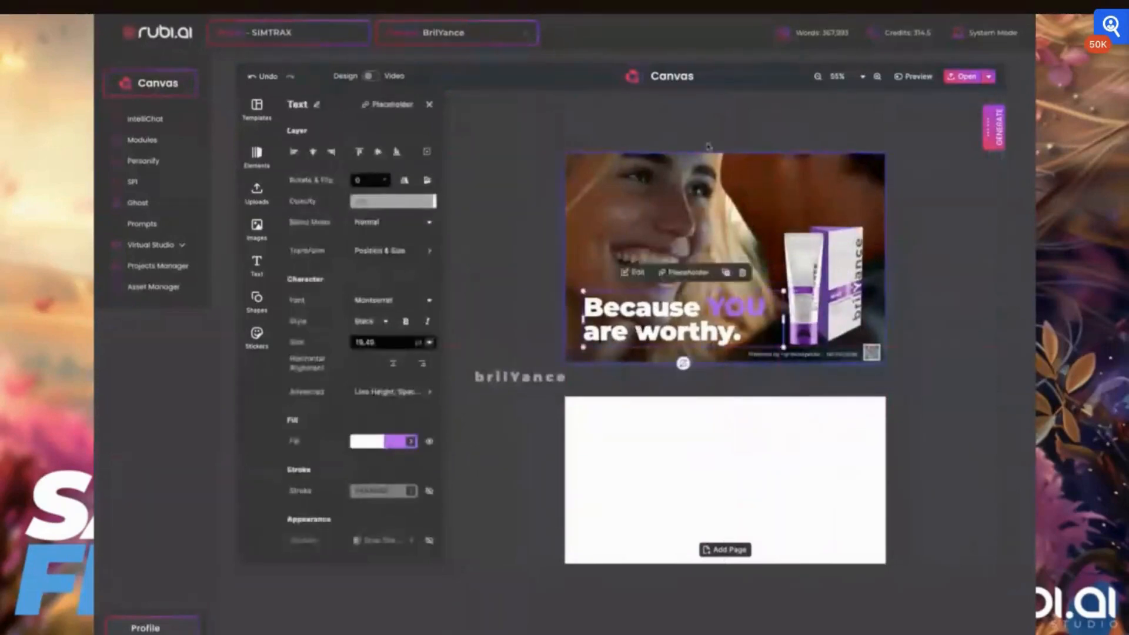
left_click(953, 234)
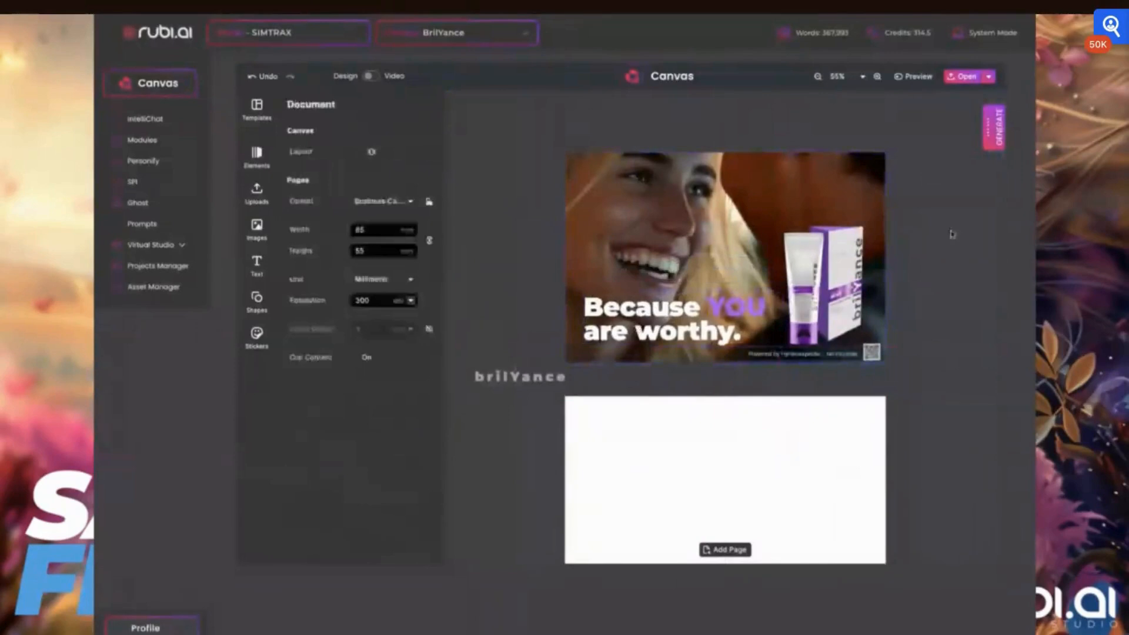
- Place the white brilYance logo directly above the small text line, and move the product tube and box up together to make room
left_click(501, 376)
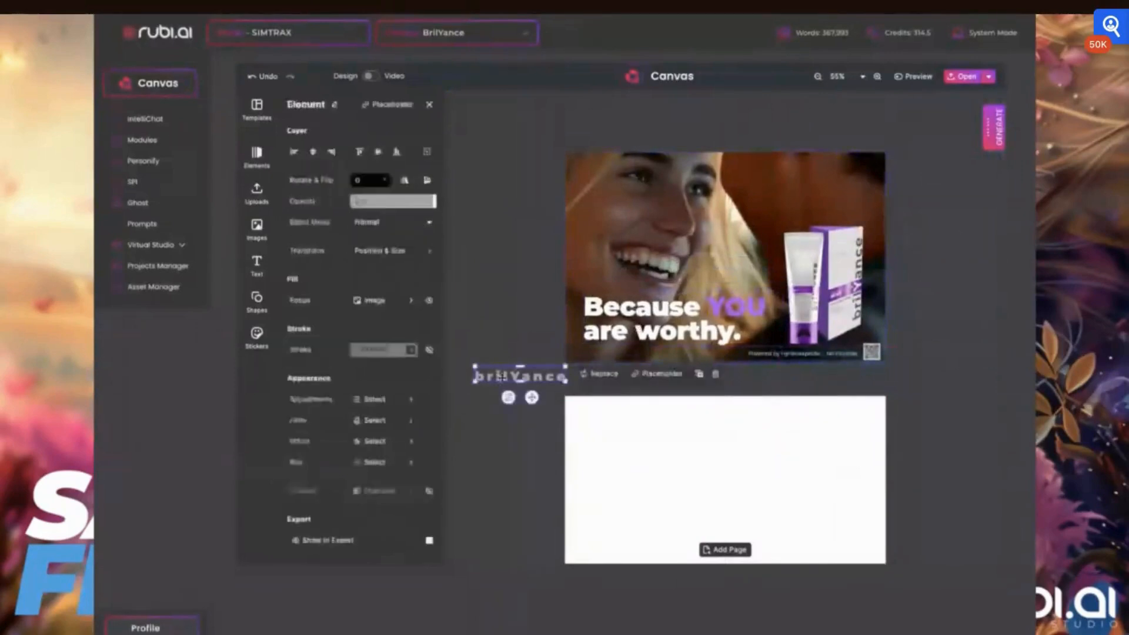
left_click_drag(501, 376, 776, 346)
left_click(847, 270)
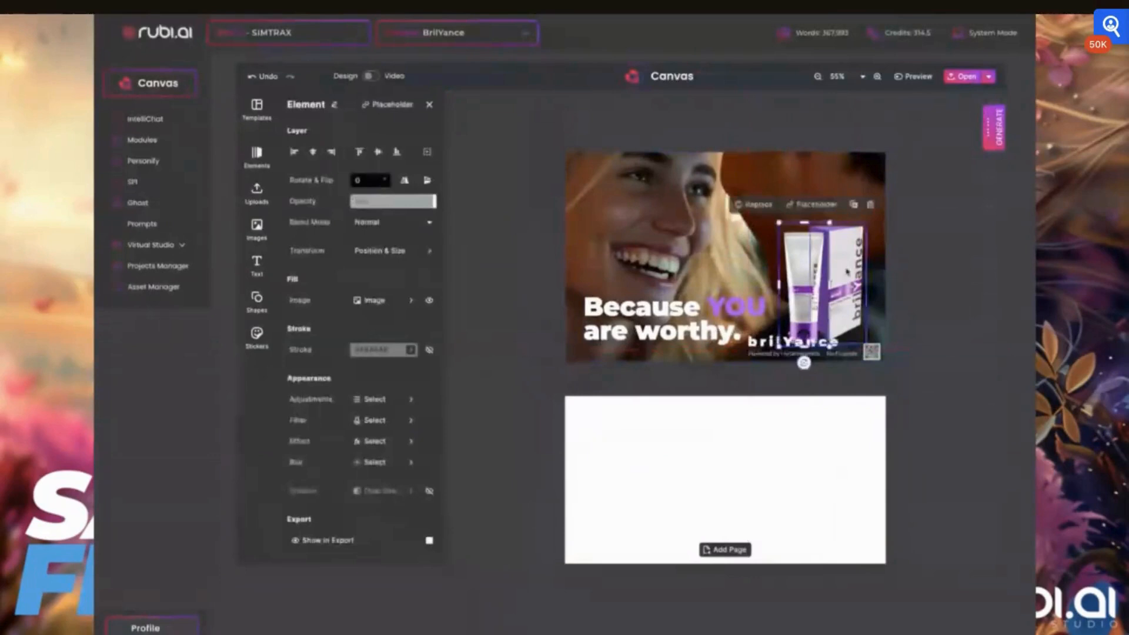
left_click(849, 272, "shift")
left_click_drag(853, 268, 850, 253)
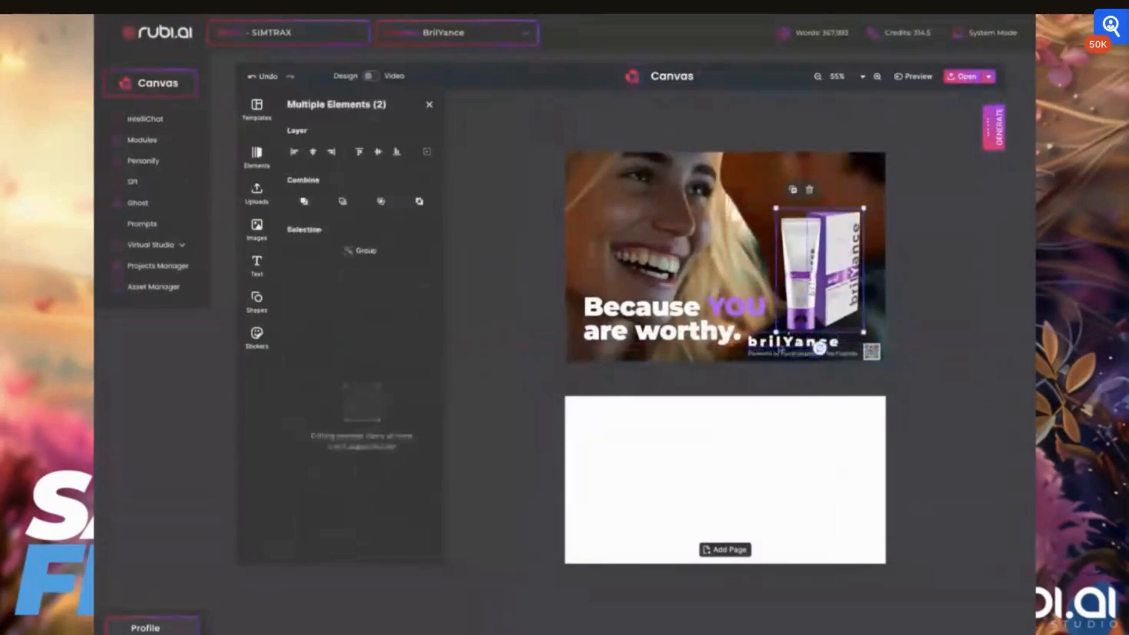
- Nudge the brilYance logo slightly down, closer to the small text line, and deselect it
left_click(778, 348)
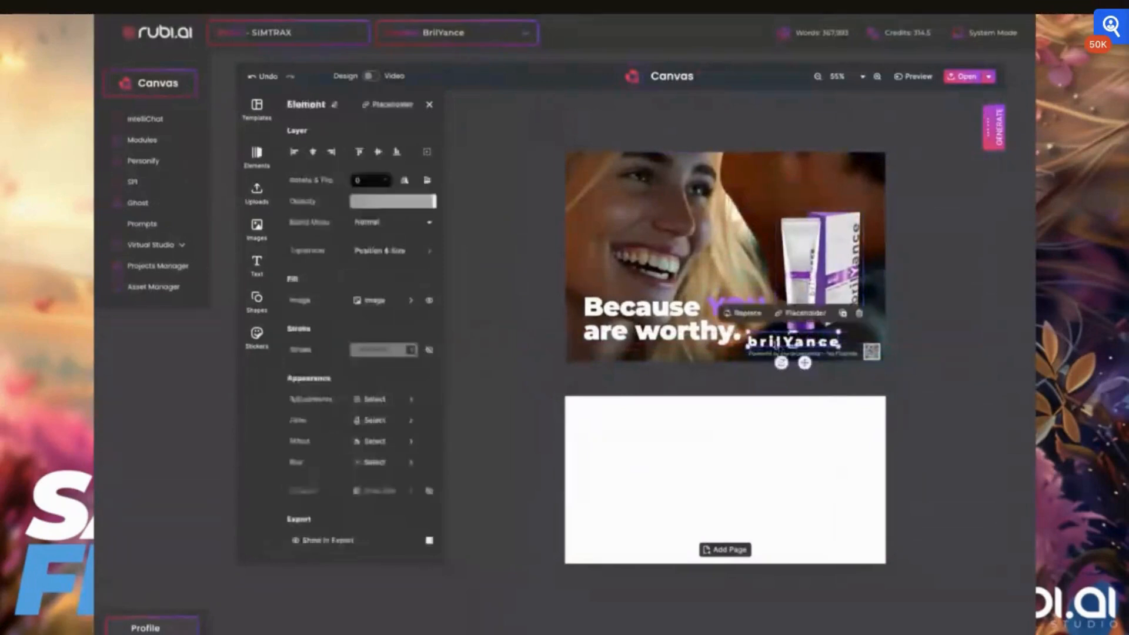
left_click_drag(776, 343, 775, 346)
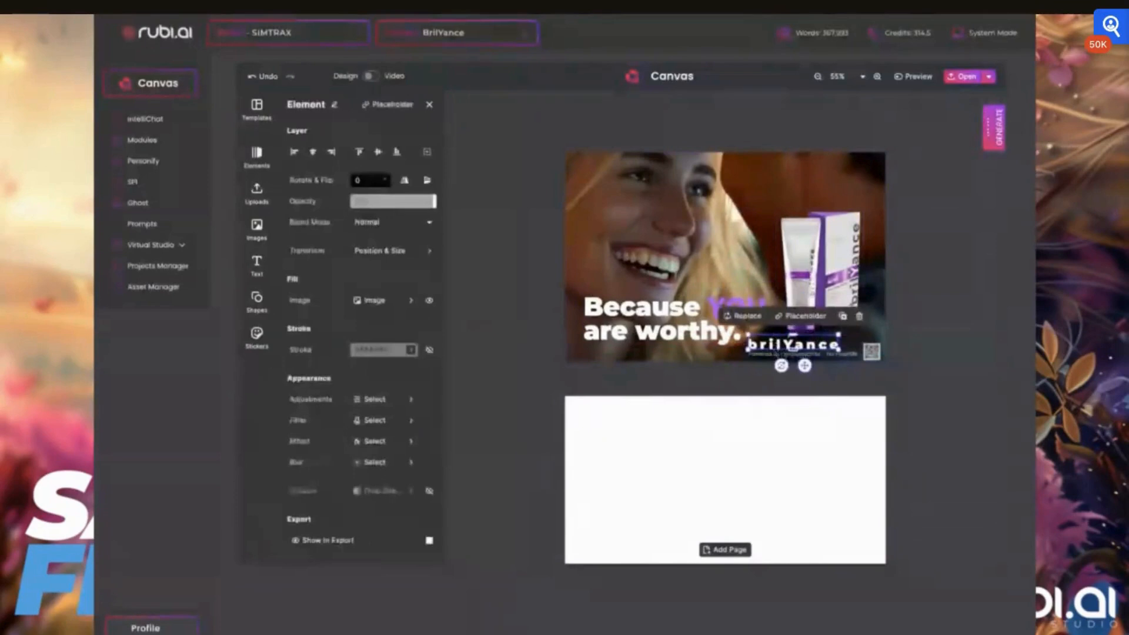
left_click(712, 379)
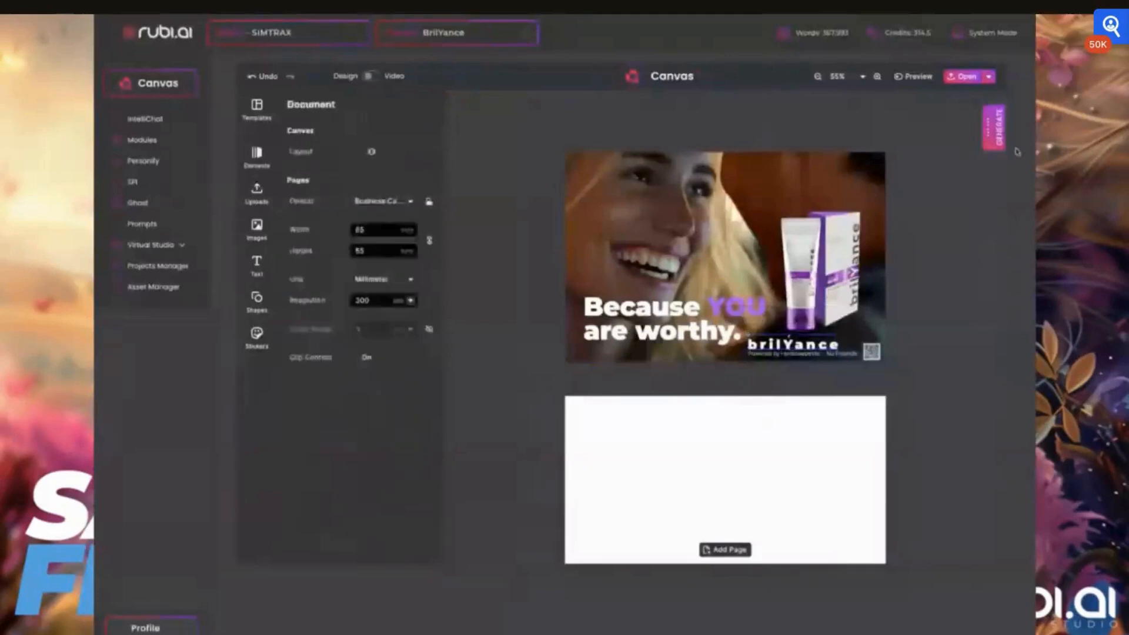
- Ask IntelliChat to "Create ten affirmations" and highlight the affirmation "I am worthy of love, respect, and kindness."
left_click(991, 130)
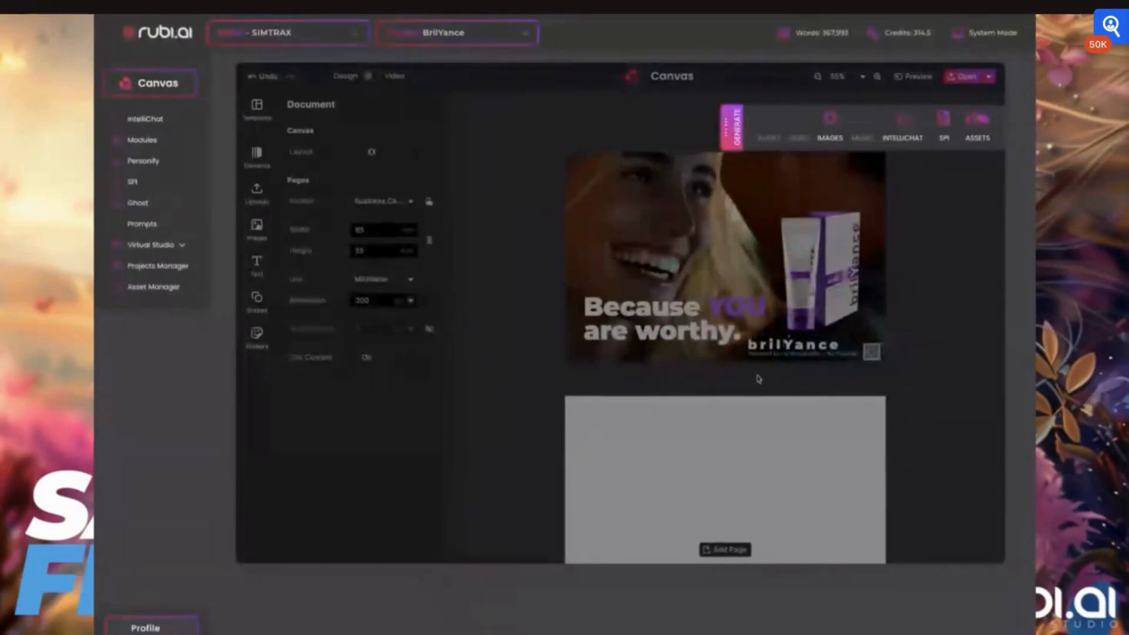
left_click(905, 124)
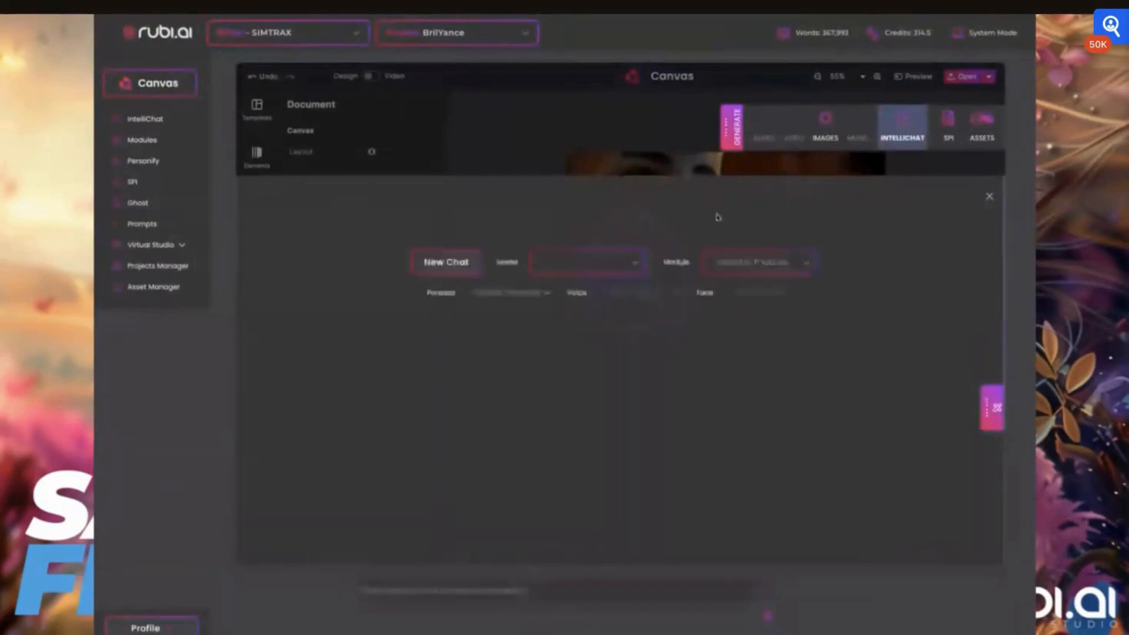
left_click(525, 593)
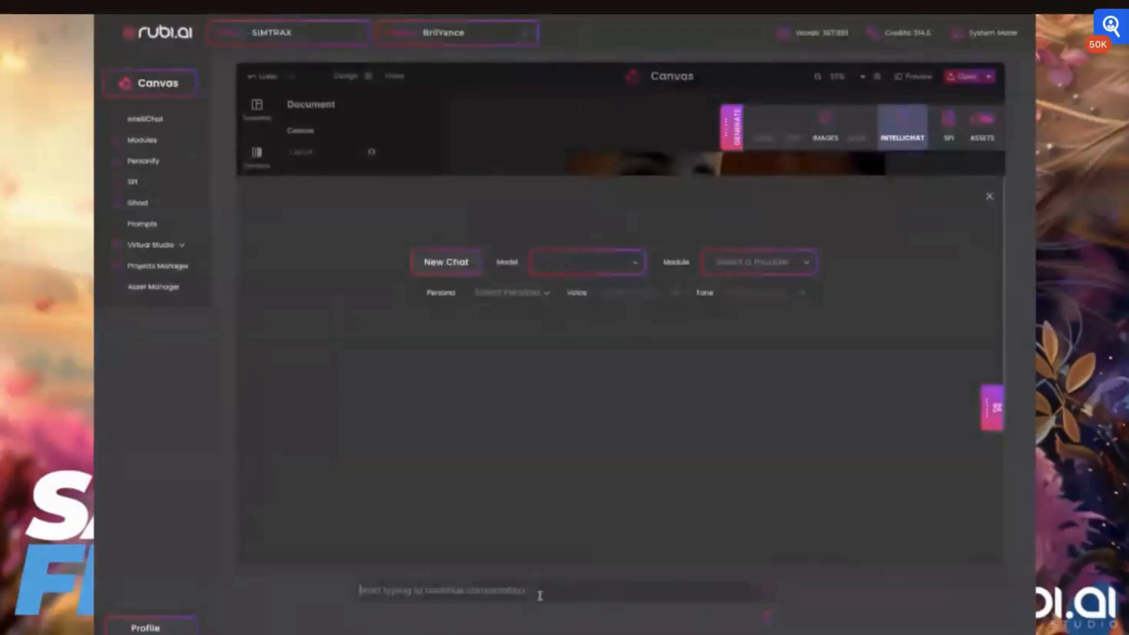
type("Create ten affirmations")
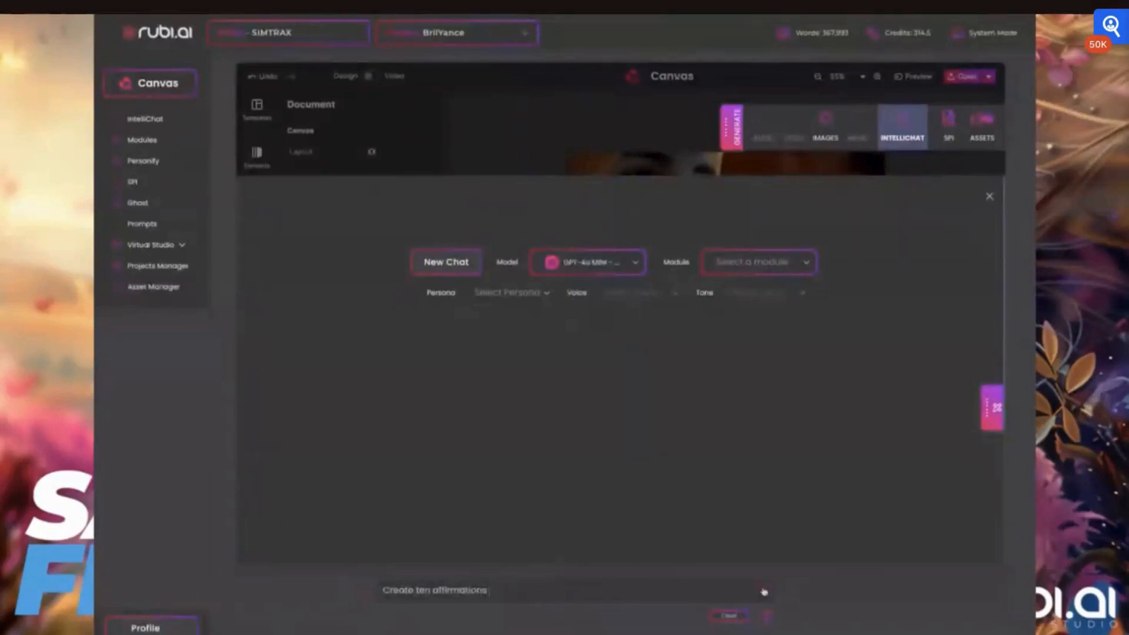
left_click(764, 592)
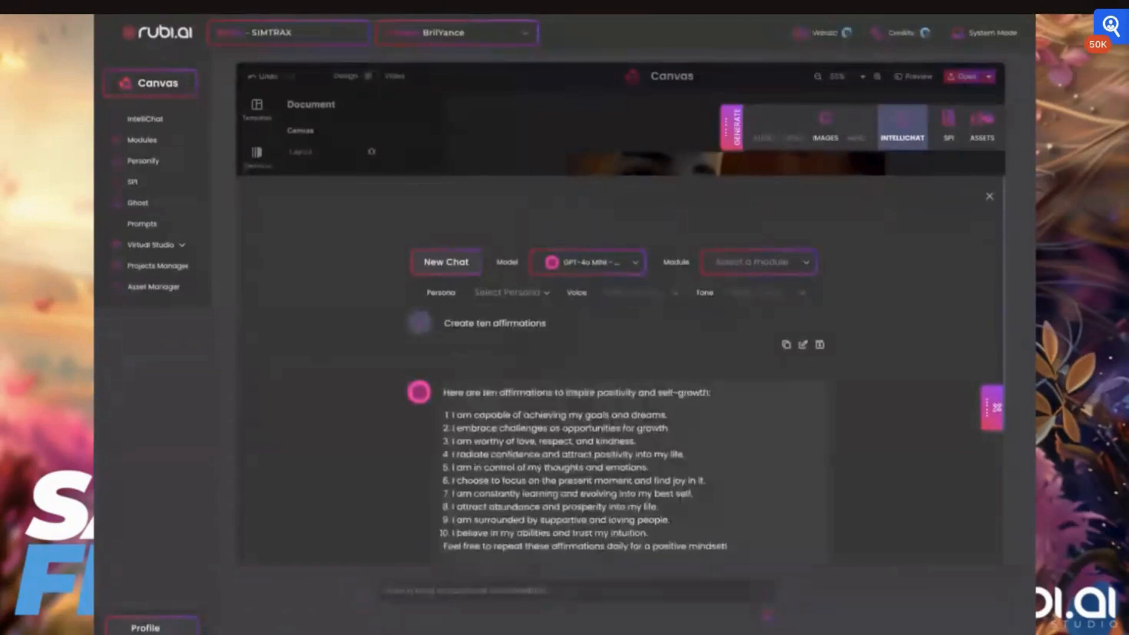
scroll(669, 477, "down", 2)
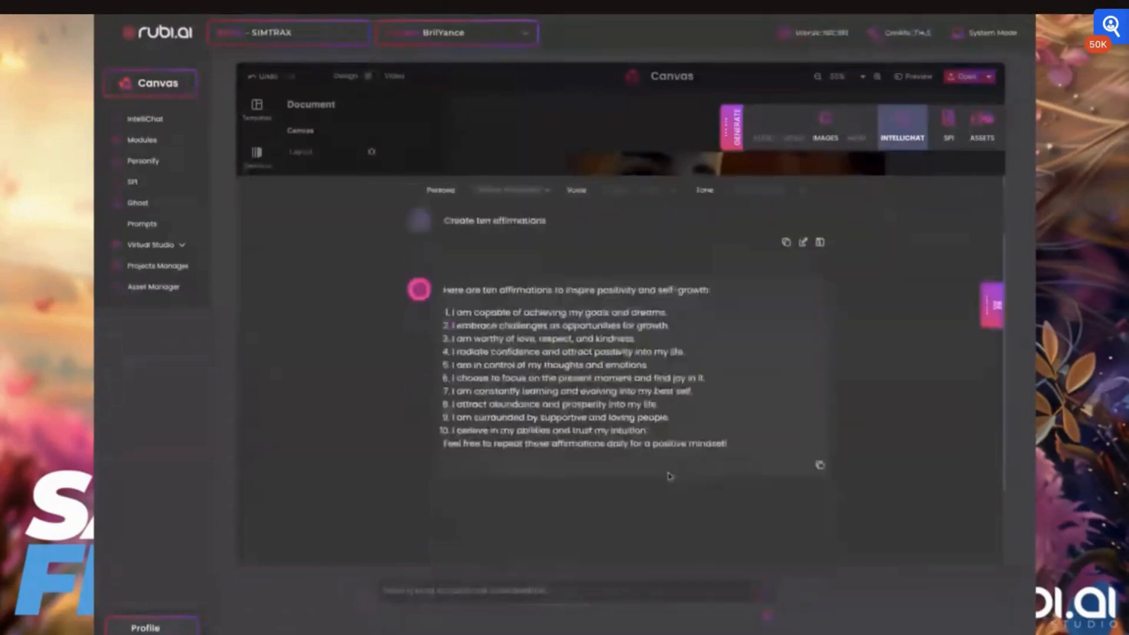
scroll(683, 388, "down", 1)
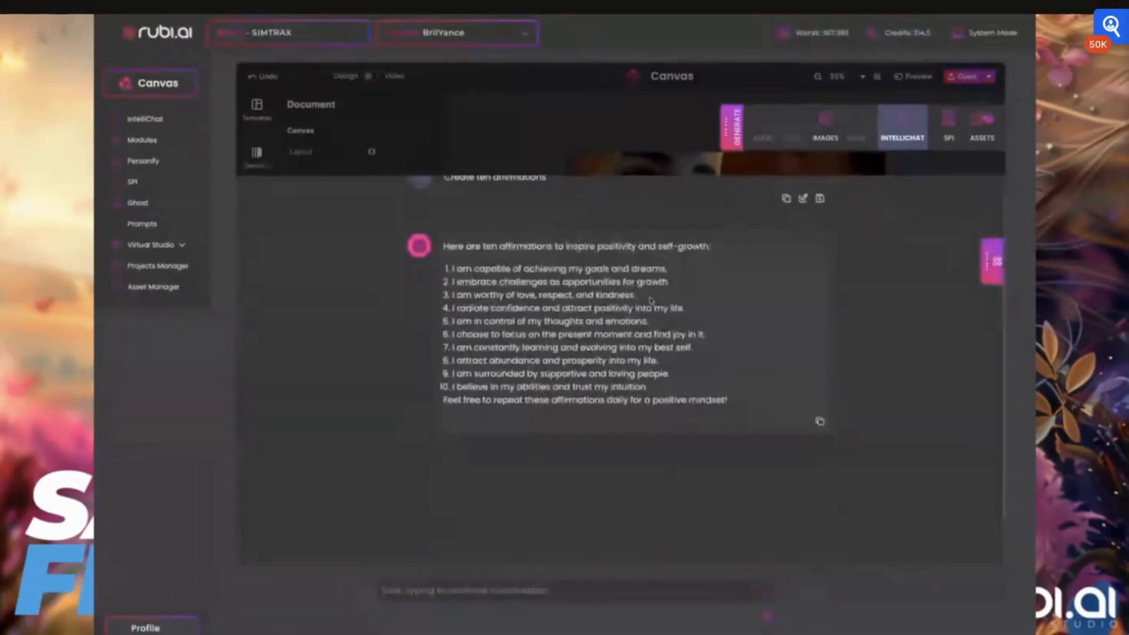
left_click_drag(638, 297, 451, 296)
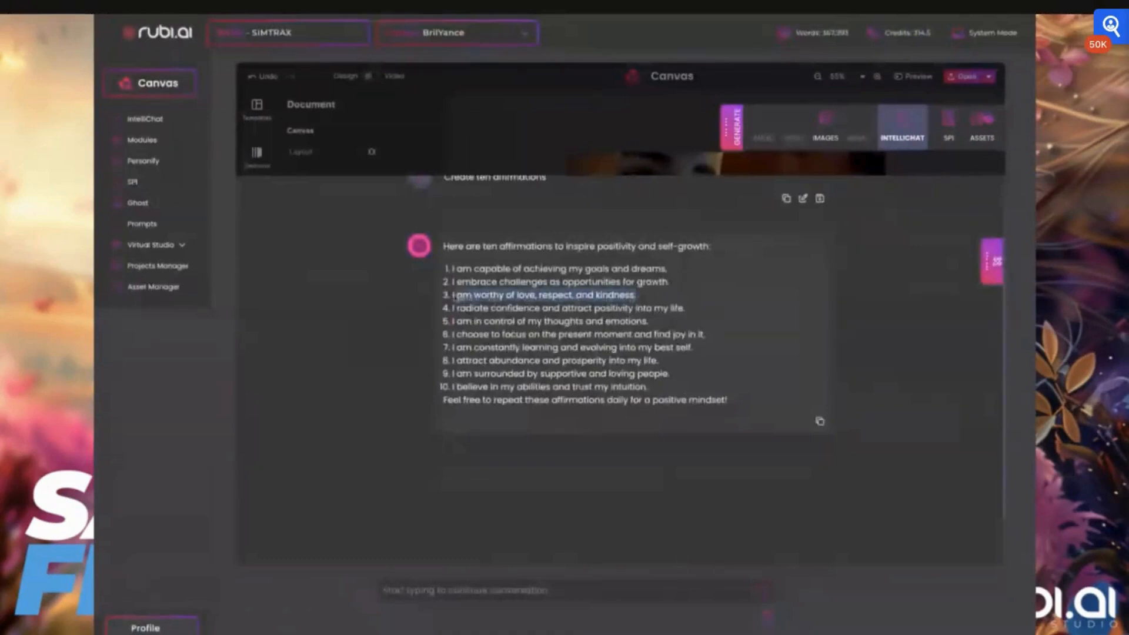
scroll(604, 360, "up", 1)
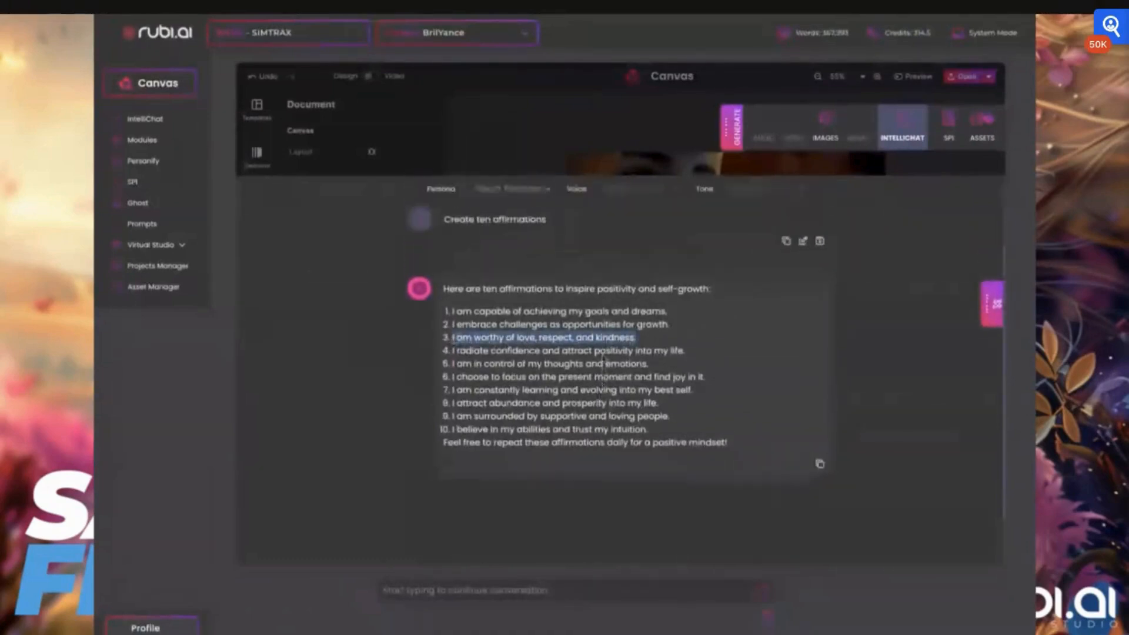
- Reuse the affirmations prompt, extend it to "Create ten affirmations that deal with smiles" and send it
left_click(803, 245)
left_click(506, 593)
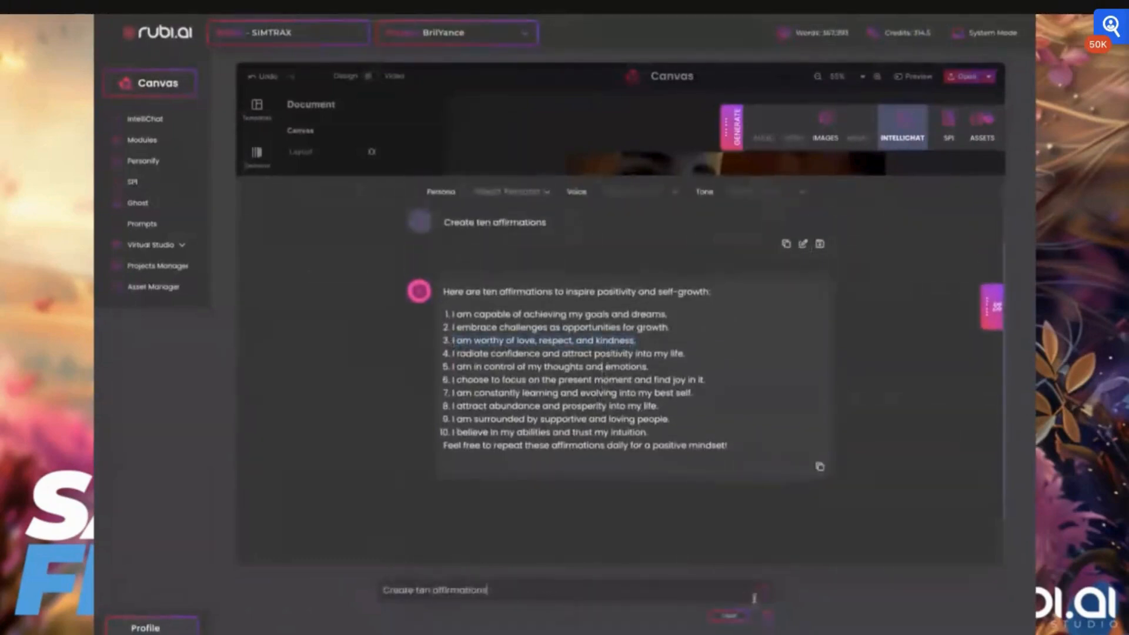
type("that deal with smiles")
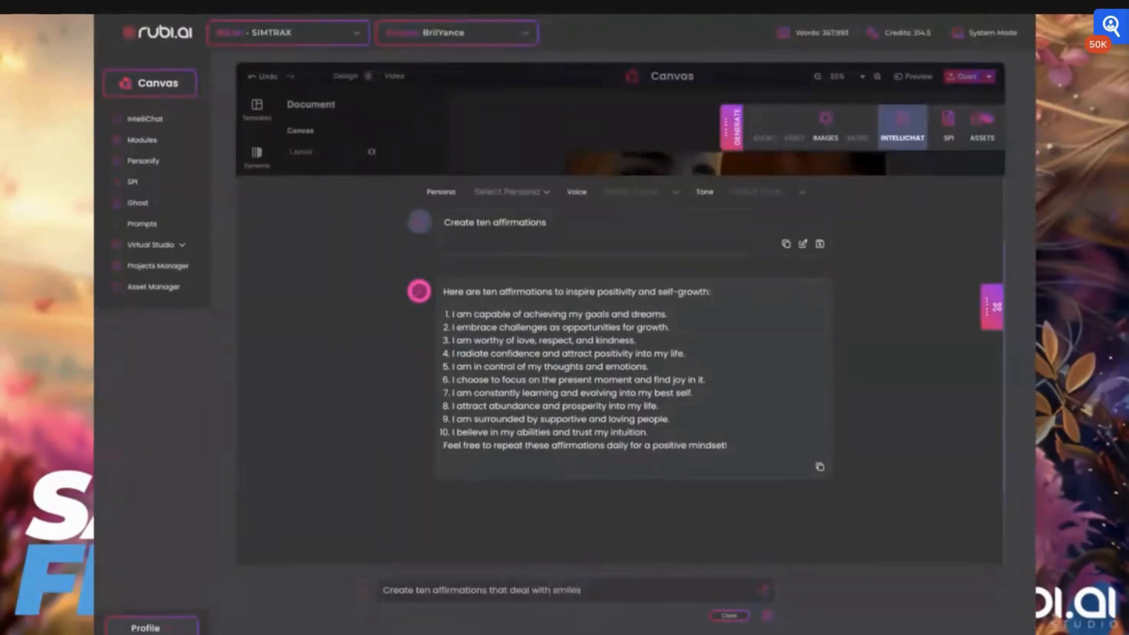
left_click(764, 593)
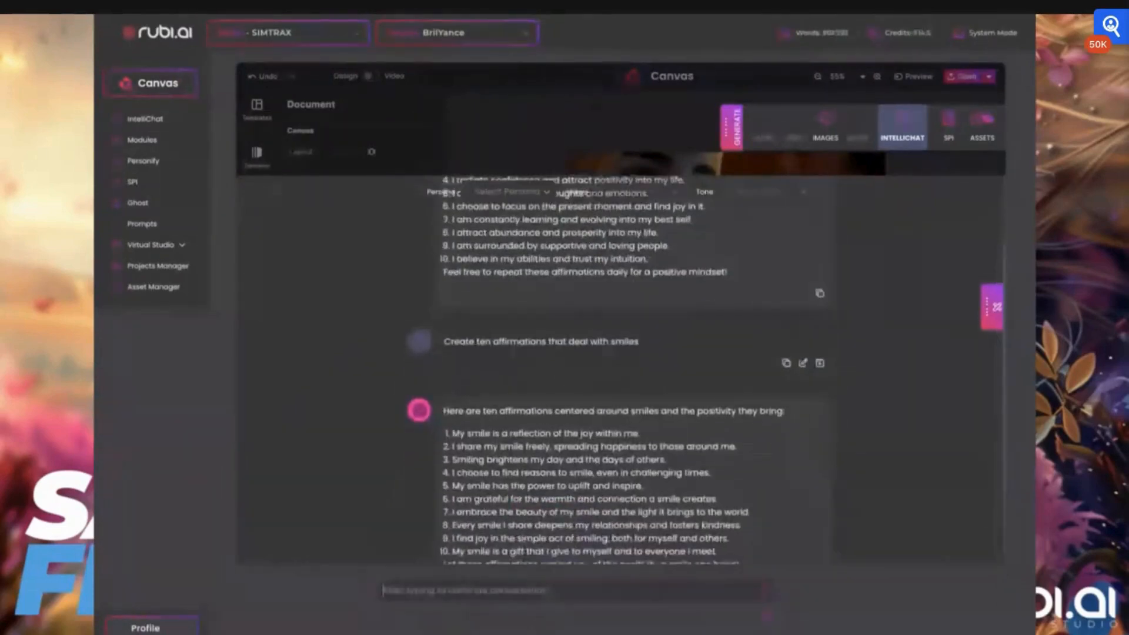
- Copy the affirmation "My smile is a reflection of the joy within me." and replace the card's slogan text with it
triple_click(641, 435)
key("ctrl+c")
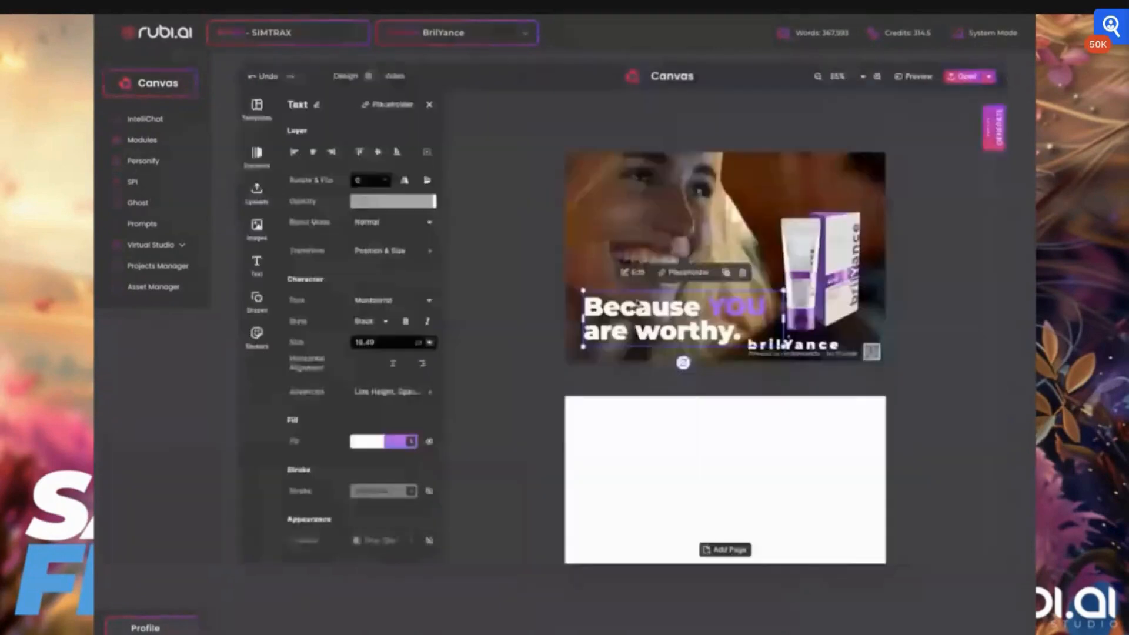
double_click(742, 333)
left_click_drag(742, 333, 573, 317)
key("ctrl+v")
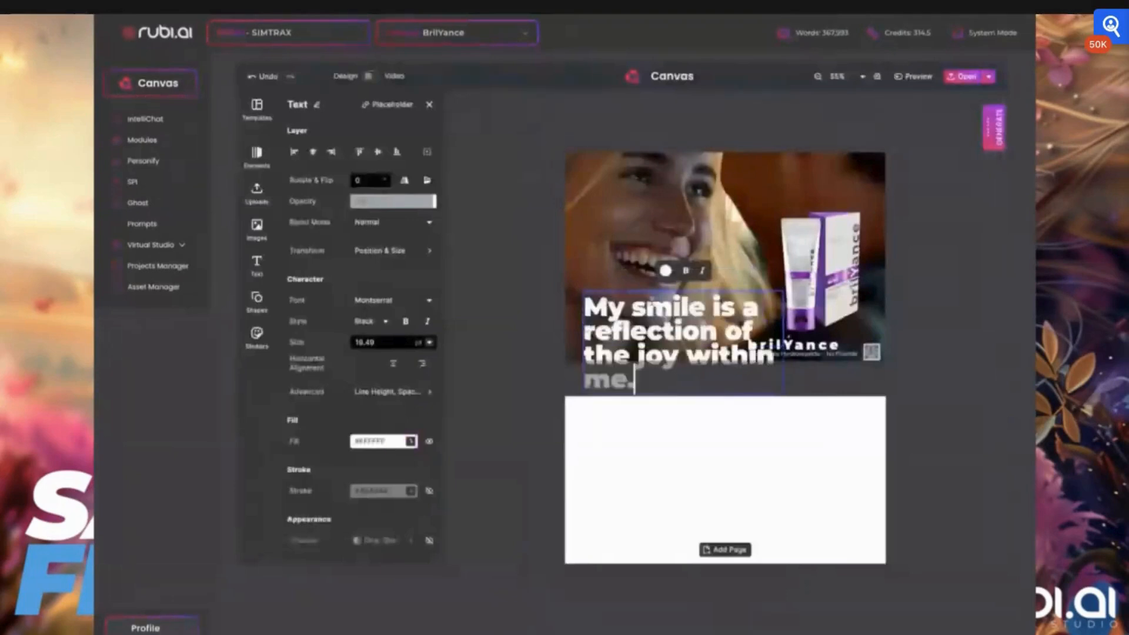
left_click(522, 273)
- Set the new slogan's font size to 14 pt and position it near the card's lower-left corner
left_click_drag(657, 323, 649, 316)
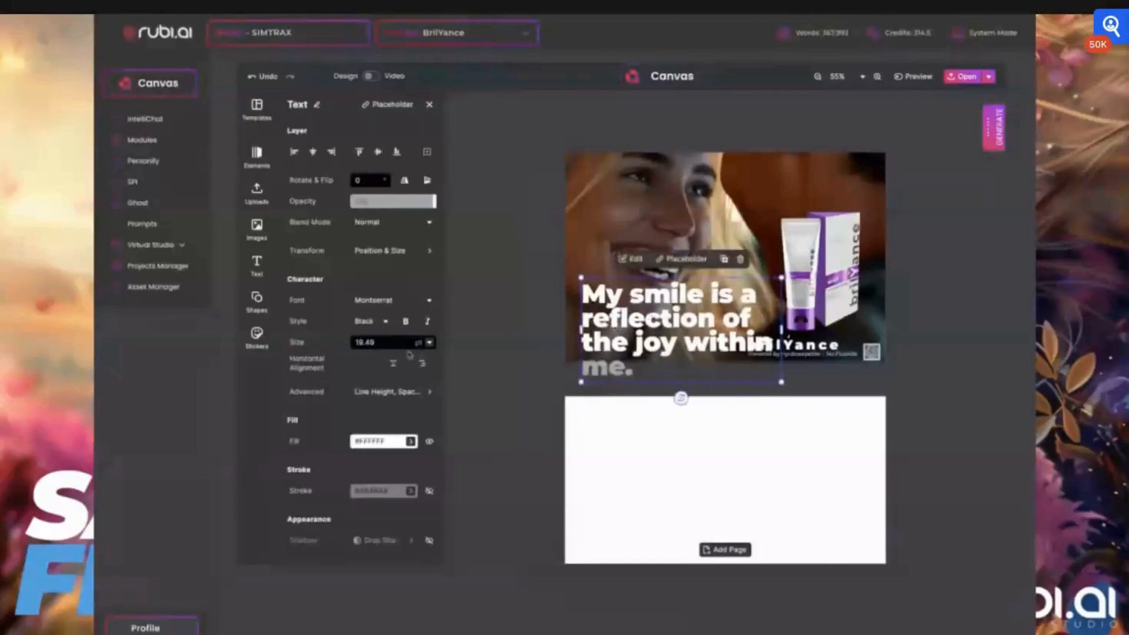
left_click(430, 344)
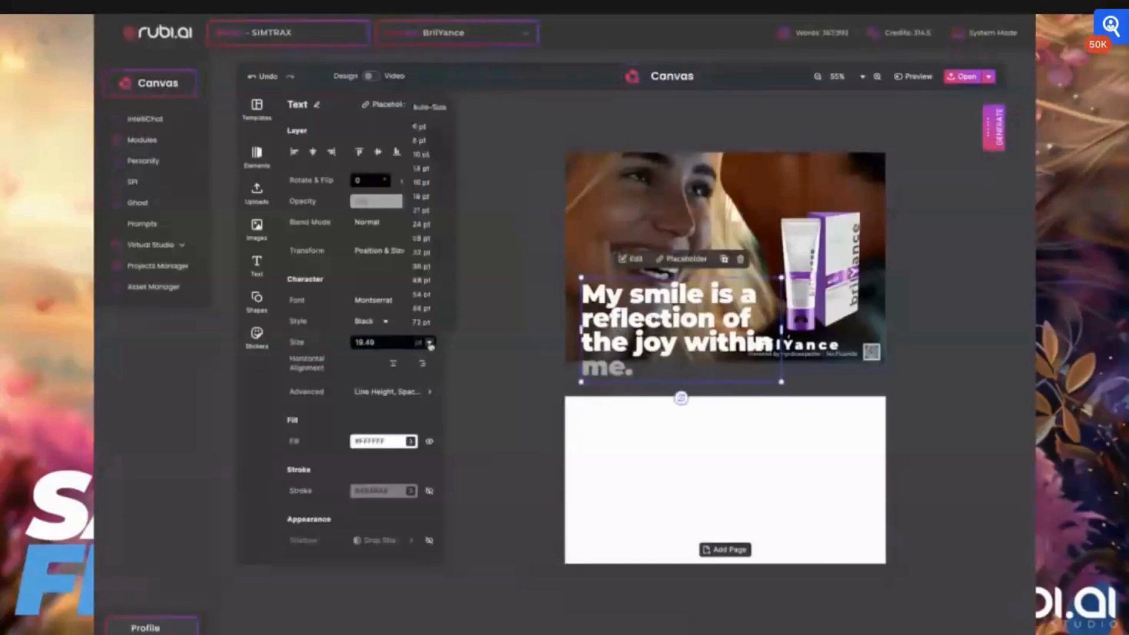
left_click(429, 176)
left_click(544, 327)
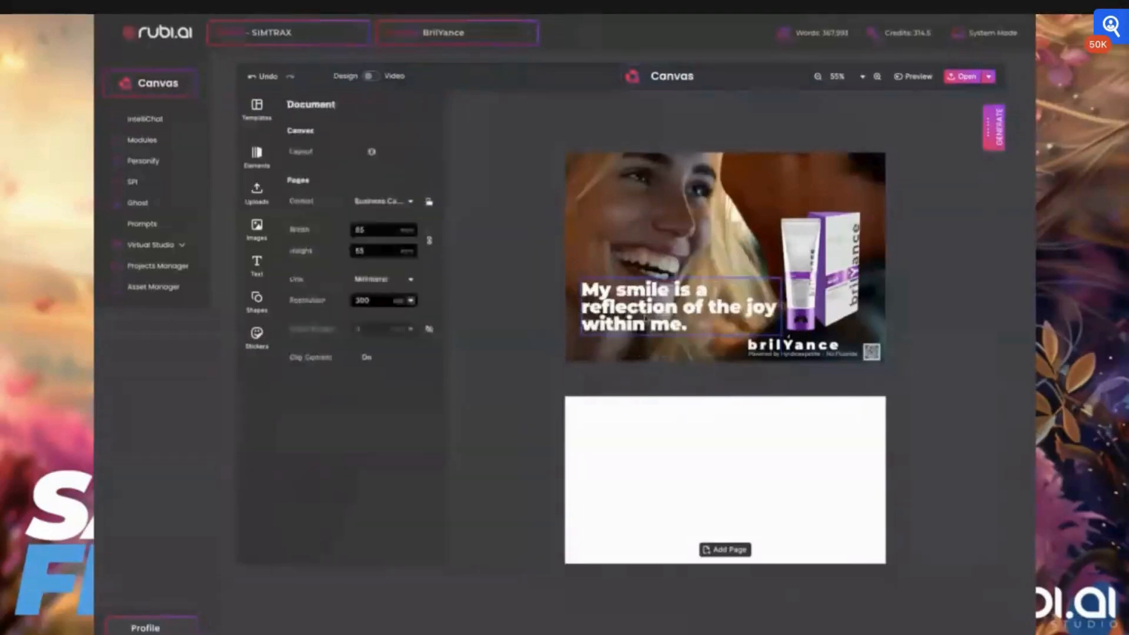
left_click(645, 318)
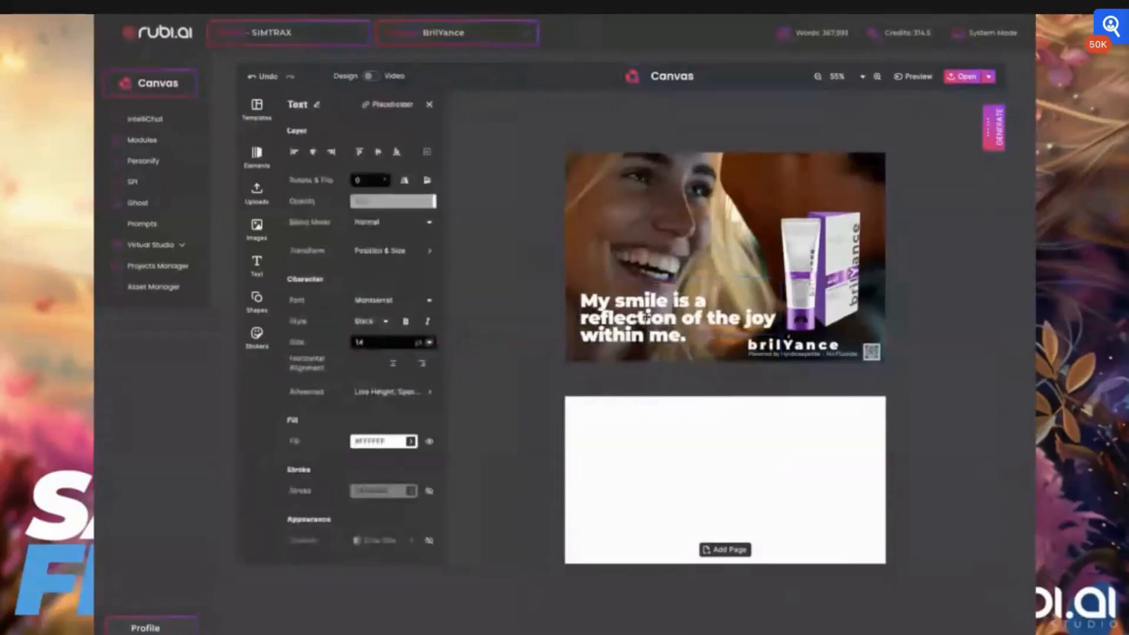
left_click_drag(645, 316, 646, 319)
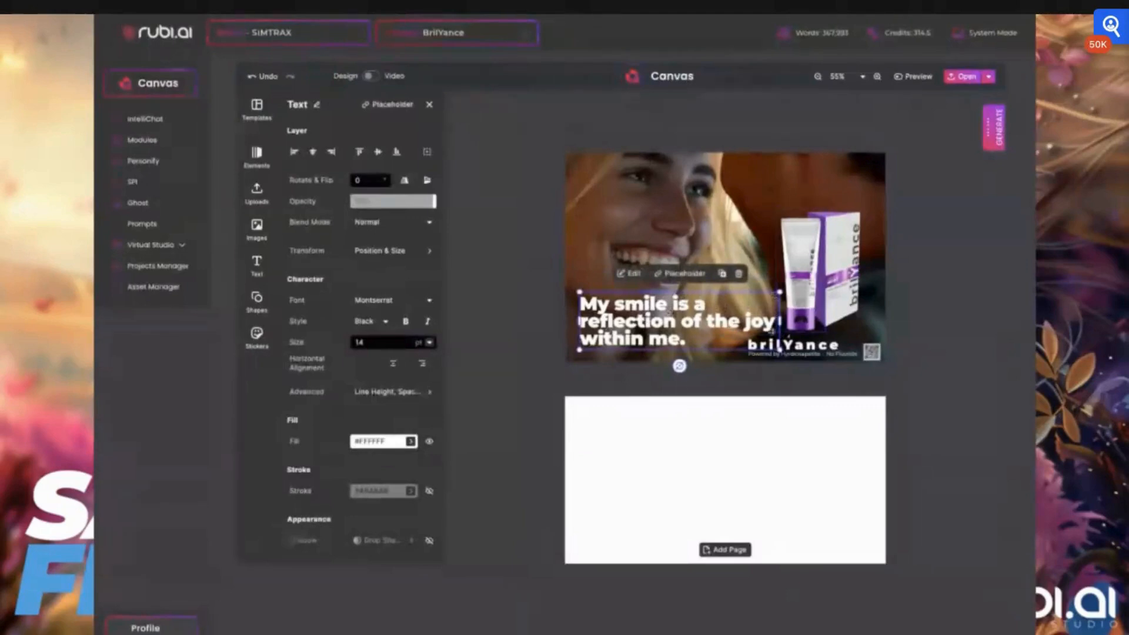
- Break the slogan's line before "joy" so it starts the third line, and shift the text block slightly right
double_click(744, 322)
key("Return")
left_click(531, 271)
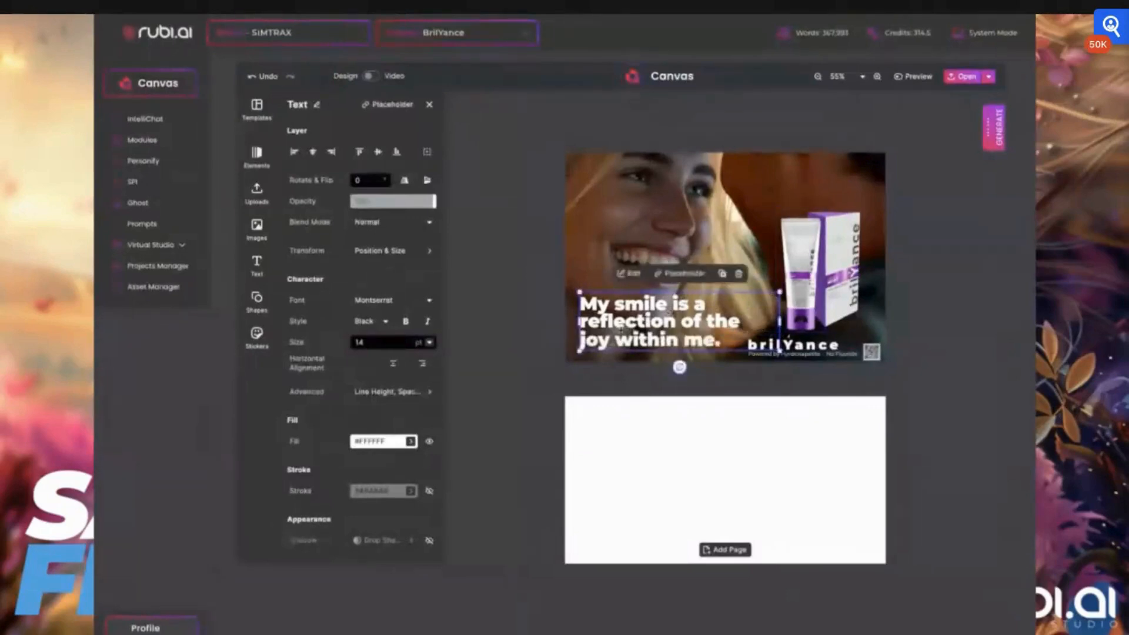
left_click_drag(622, 328, 645, 324)
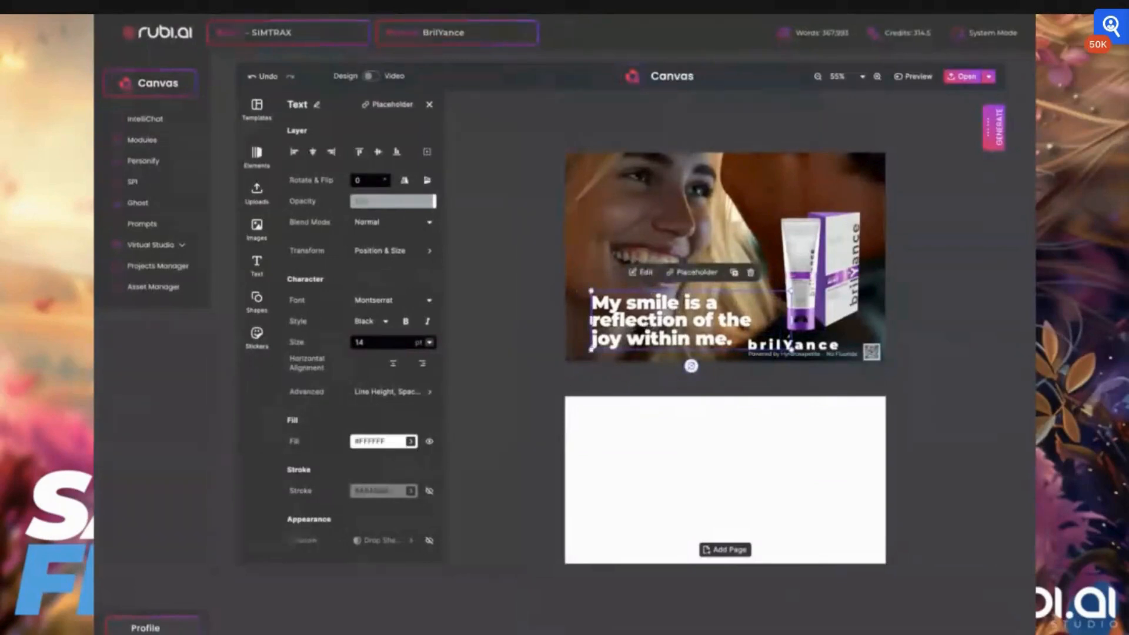
- Try out the uploaded photo of a person in front of mountains, shrinking it and moving it off the card, and delete it
left_click(257, 227)
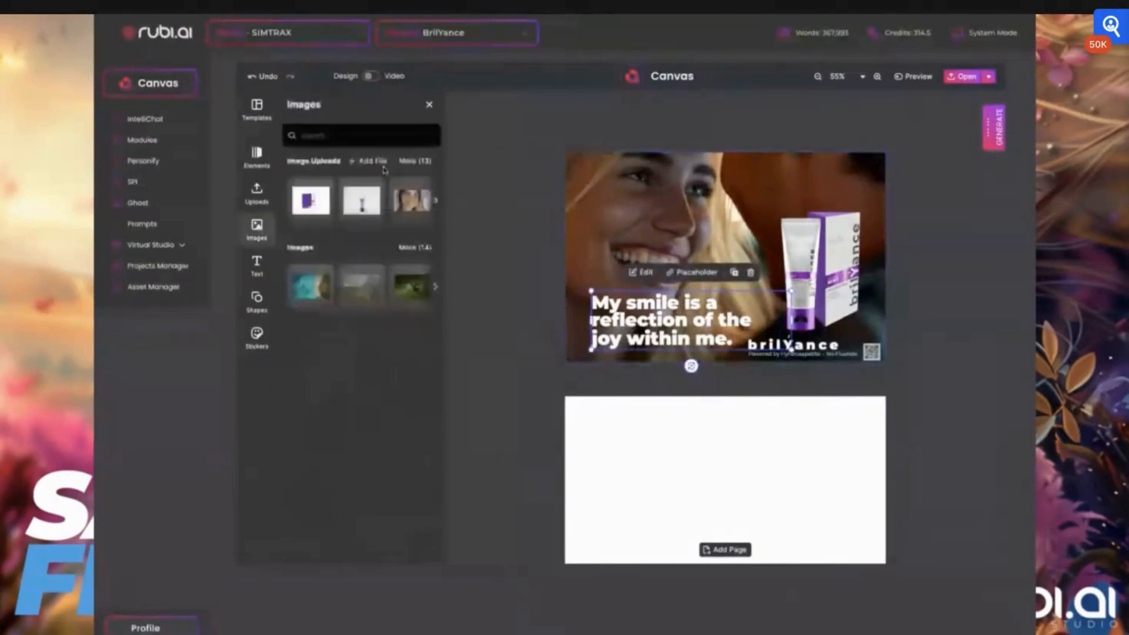
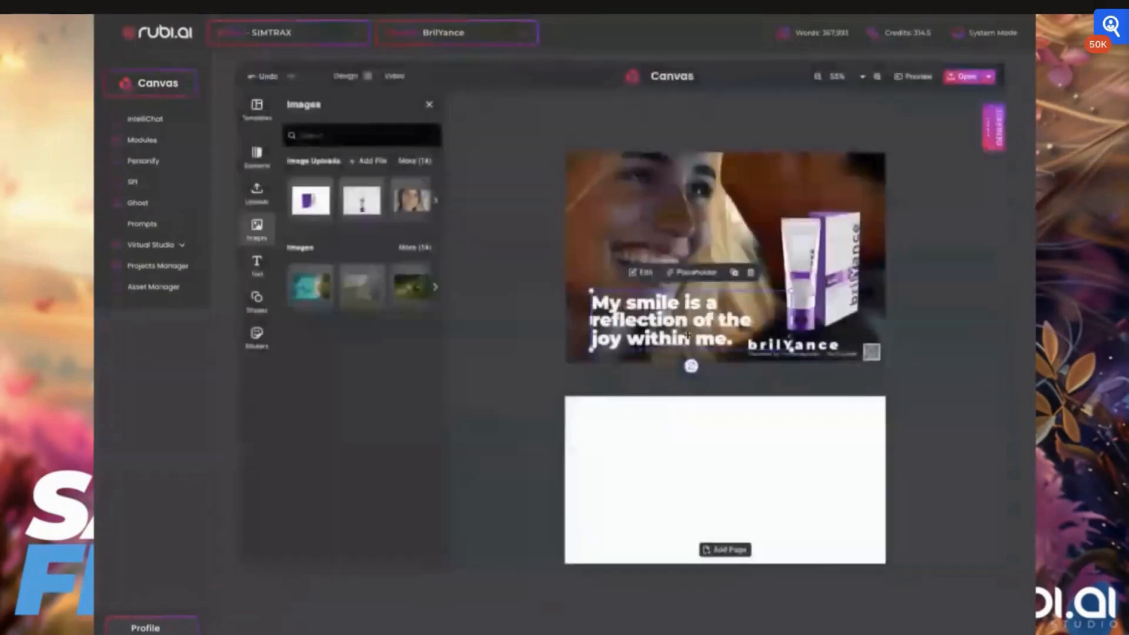
left_click(408, 160)
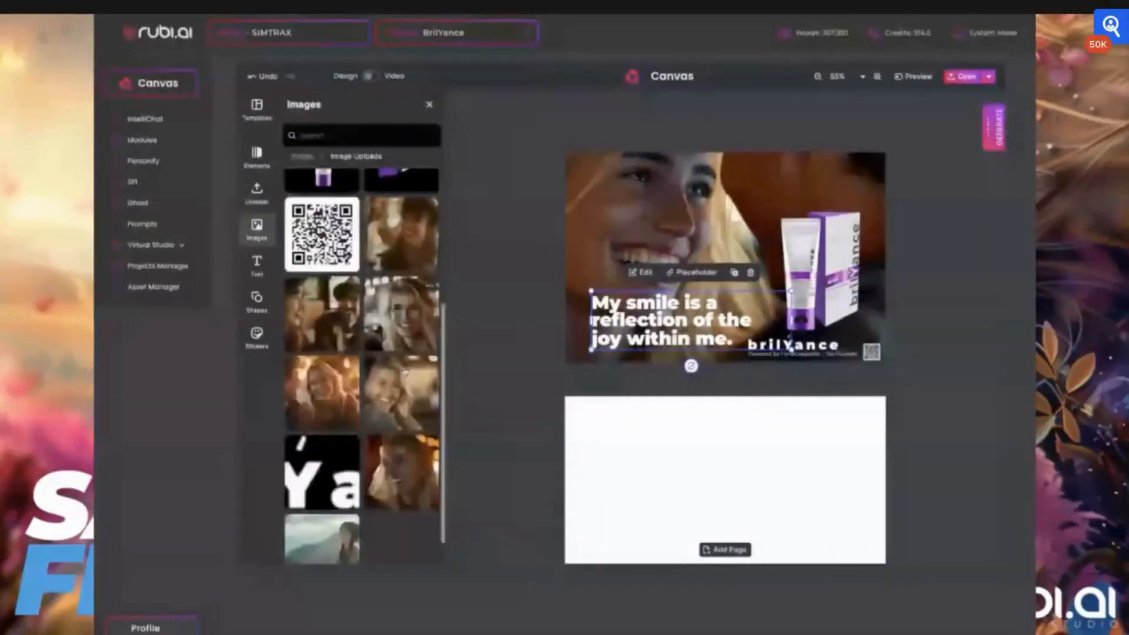
scroll(329, 526, "down", 1)
left_click(330, 527)
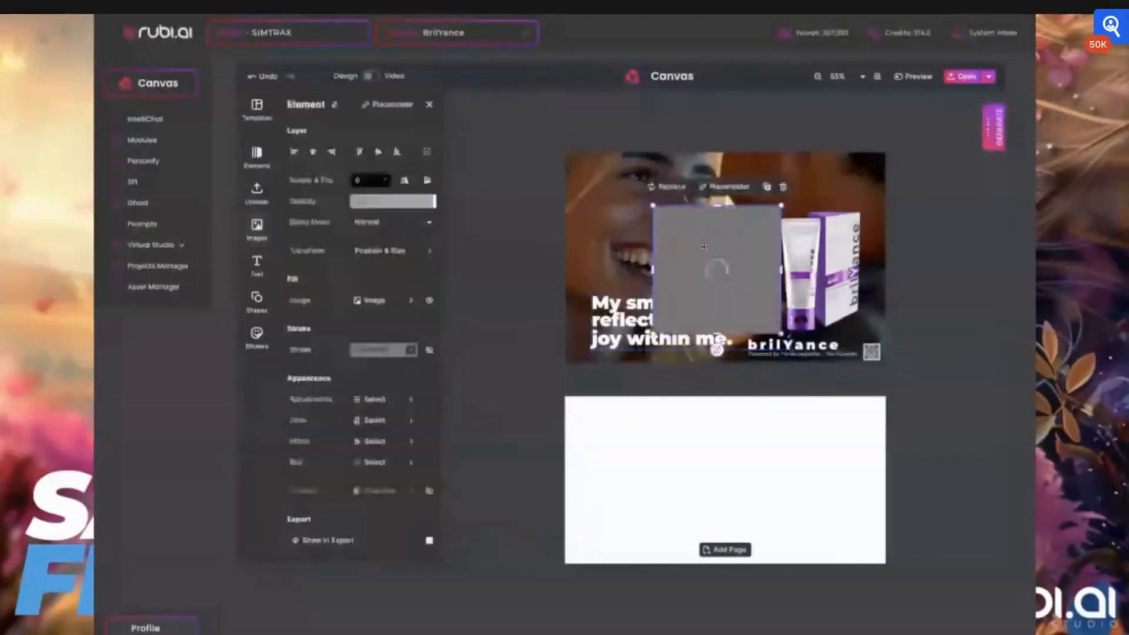
left_click_drag(704, 247, 598, 199)
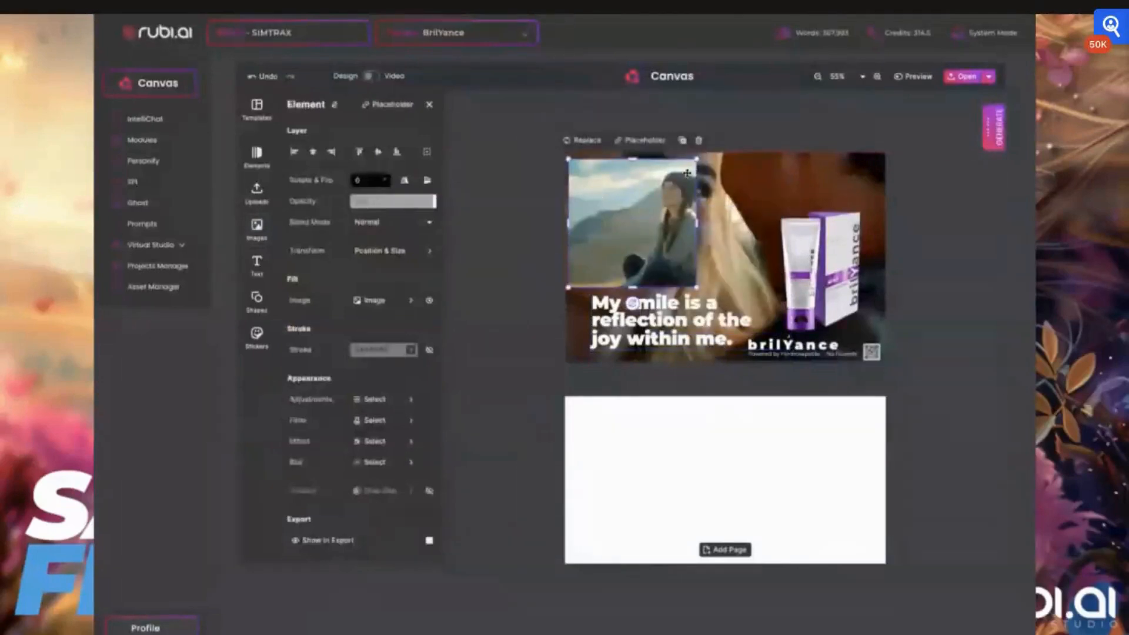
left_click_drag(697, 159, 655, 201)
left_click_drag(634, 240, 544, 260)
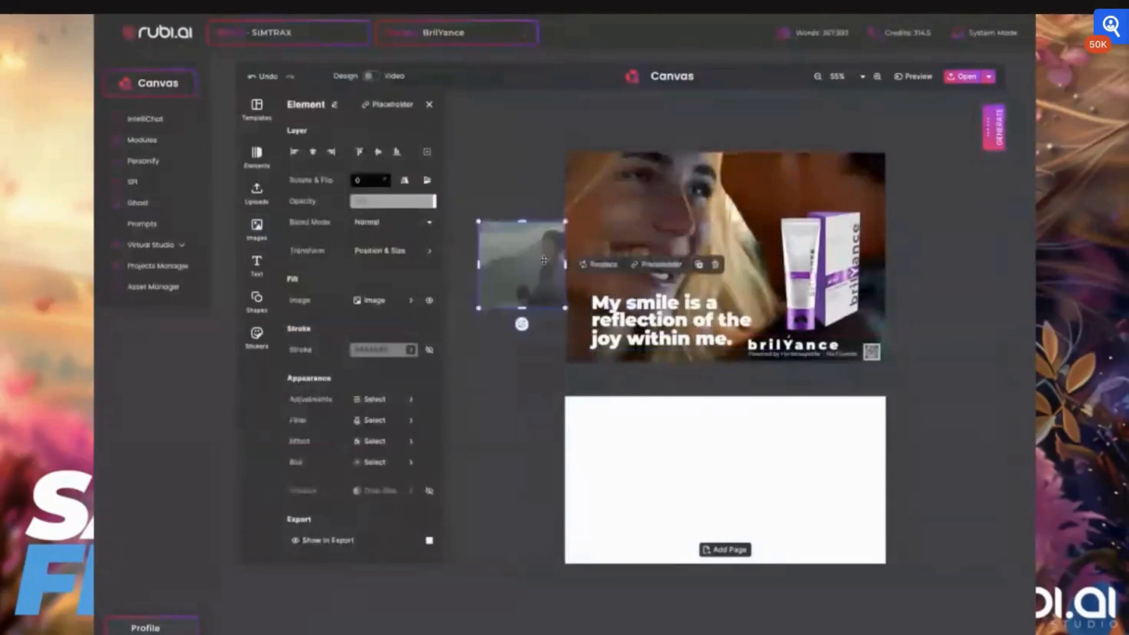
key("Delete")
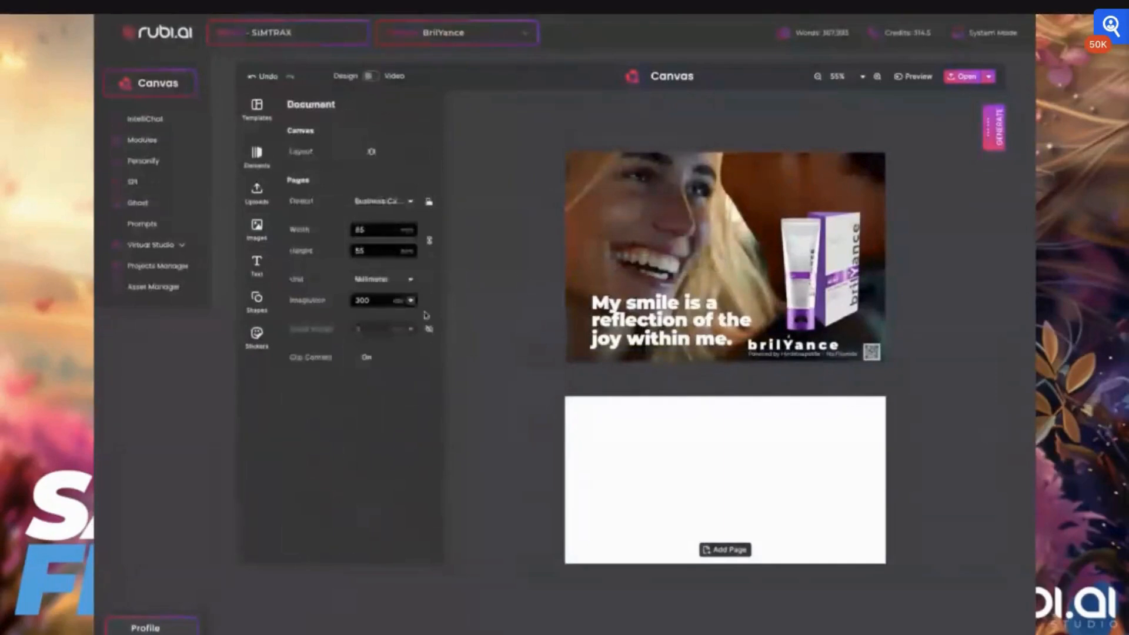
- Add a green emoji sticker to the first page beside the headline, and delete it again
left_click(259, 337)
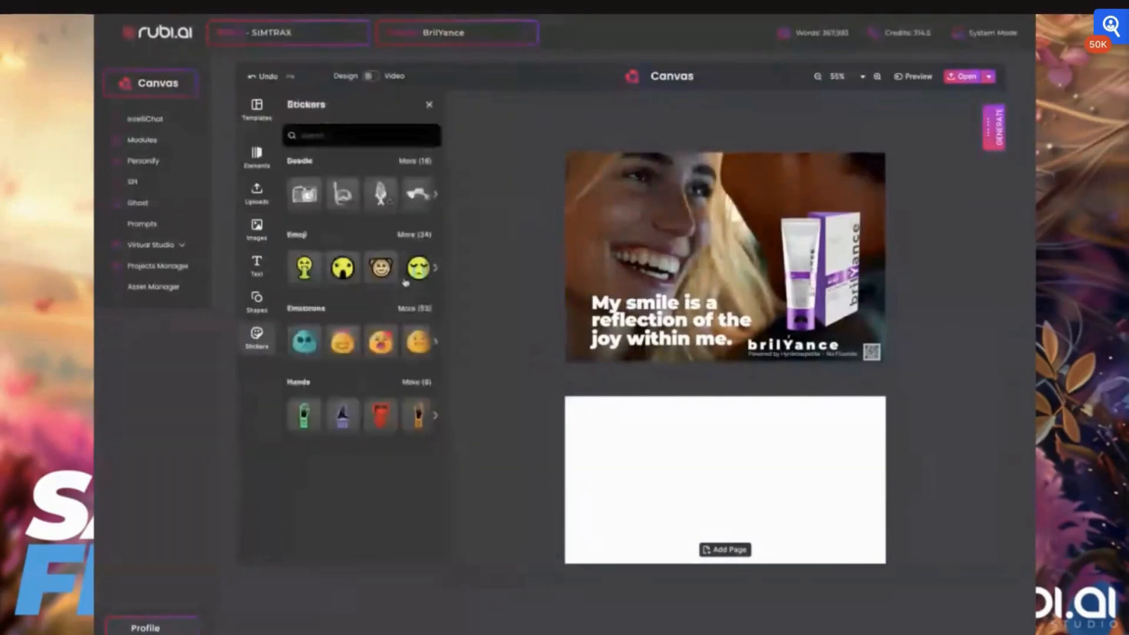
left_click(405, 282)
left_click_drag(739, 302, 757, 322)
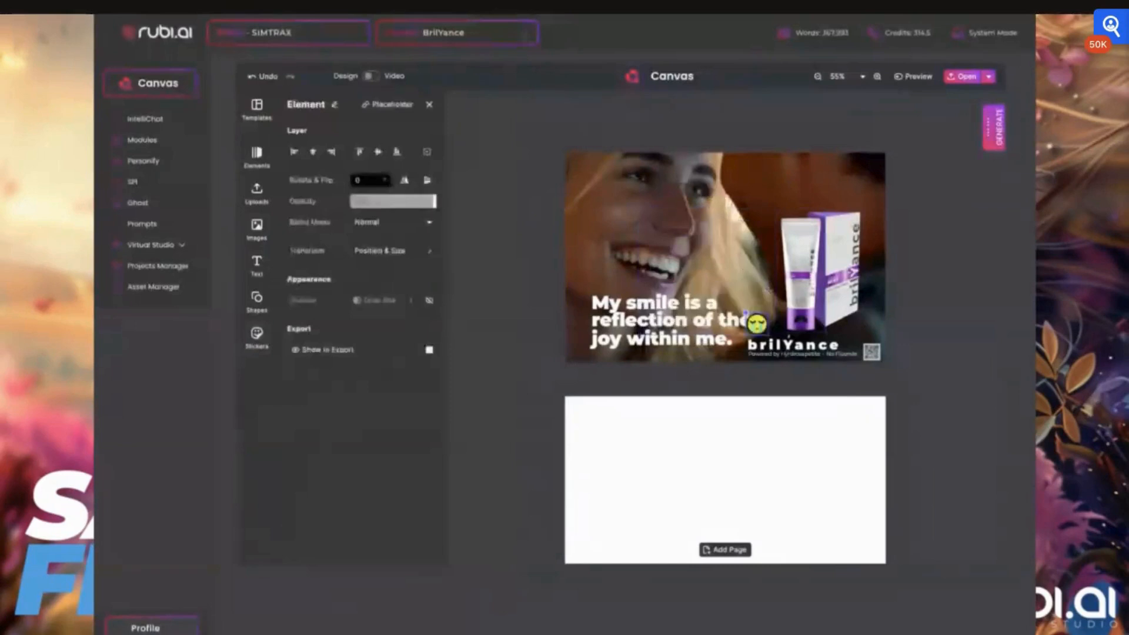
key("Delete")
left_click(646, 327)
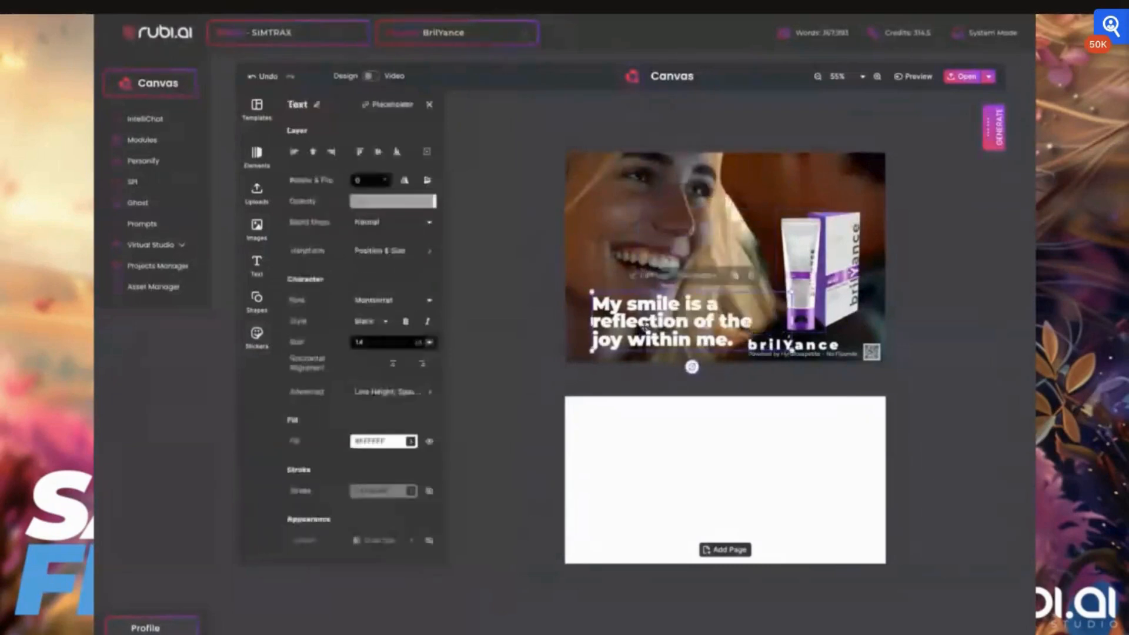
scroll(693, 335, "down", 3)
scroll(685, 358, "up", 2)
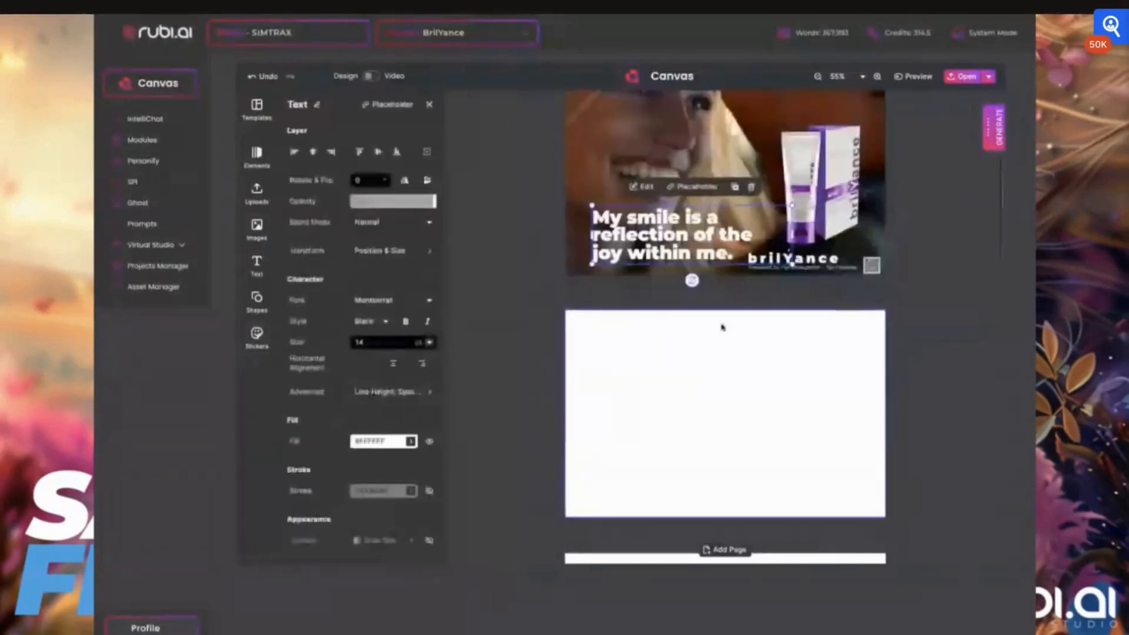
scroll(723, 327, "up", 1)
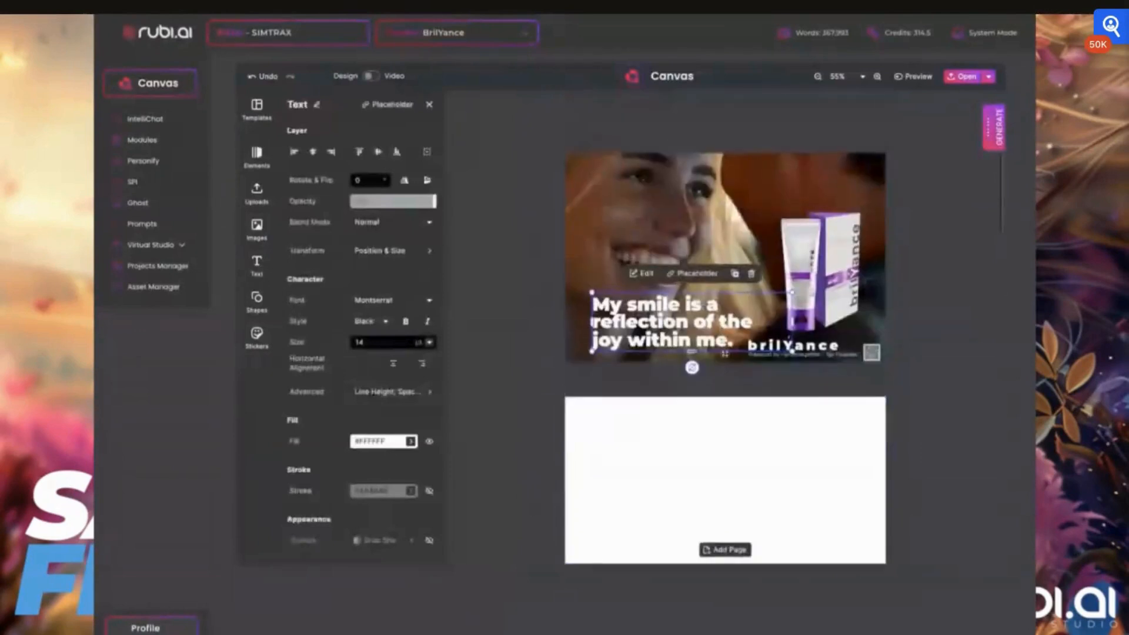
left_click(766, 254)
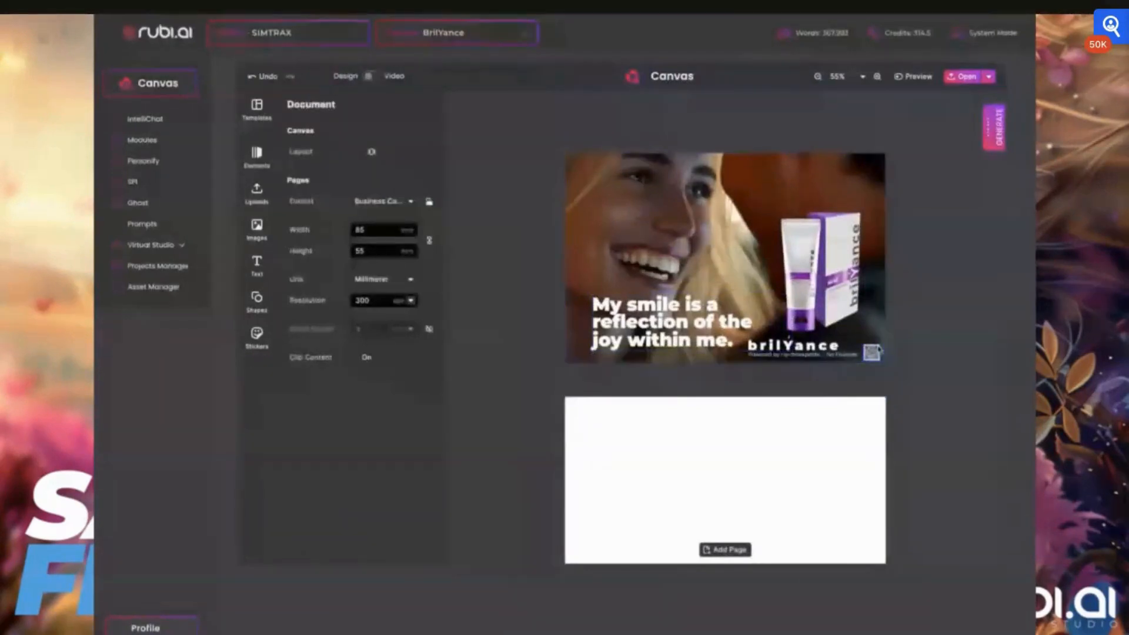
- Slightly increase the letter spacing and line height of the "My smile is a reflection of the joy within me." headline
left_click(663, 308)
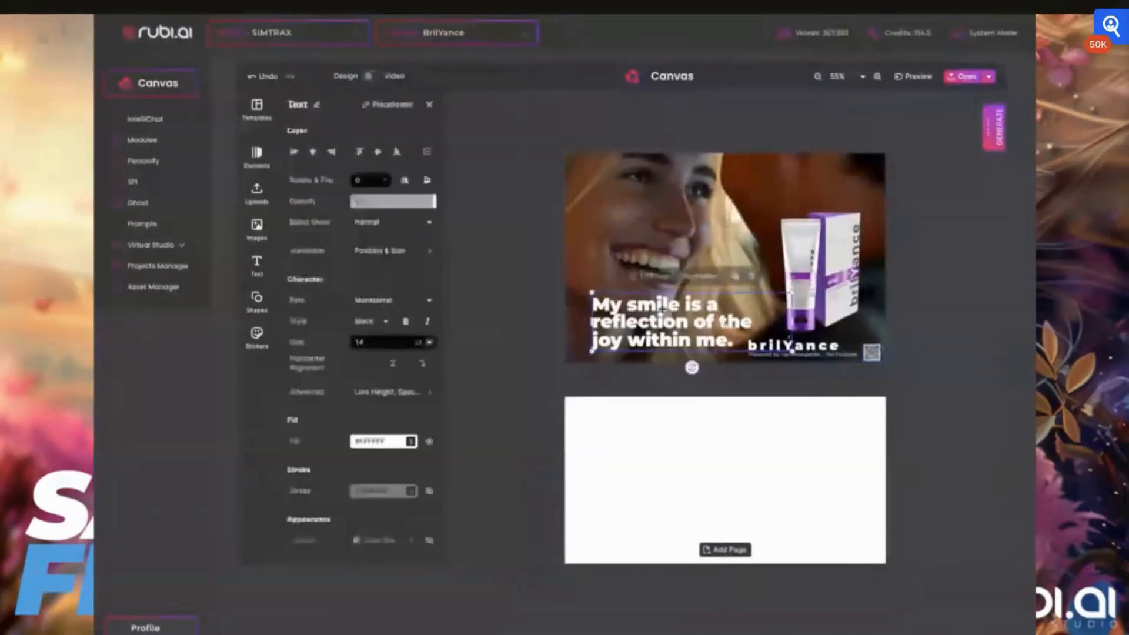
left_click(388, 392)
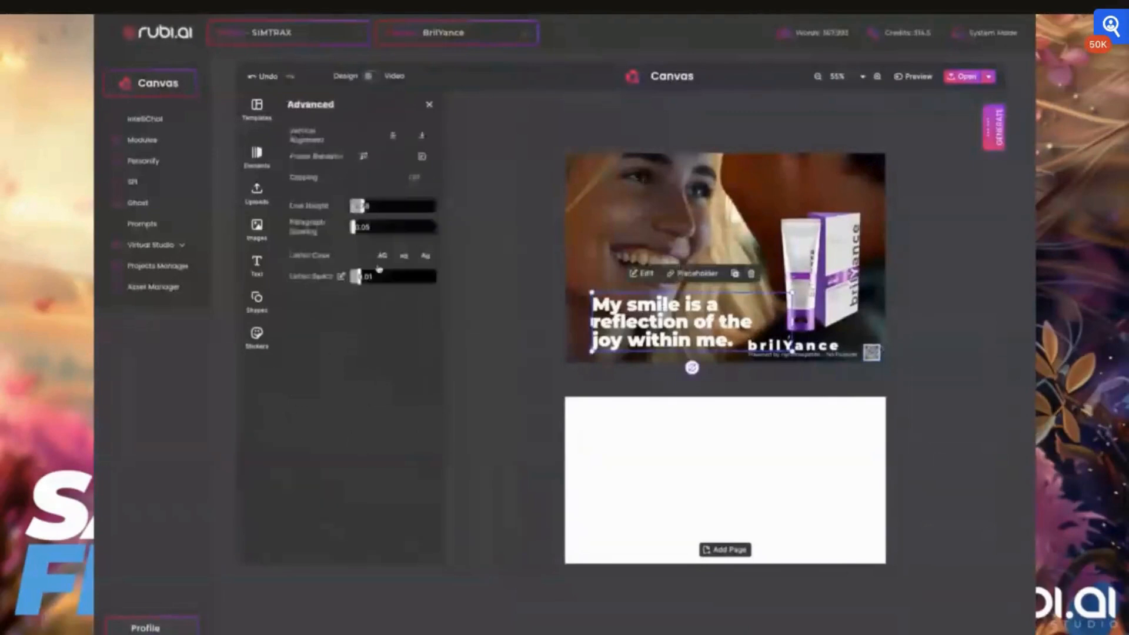
left_click_drag(357, 277, 360, 279)
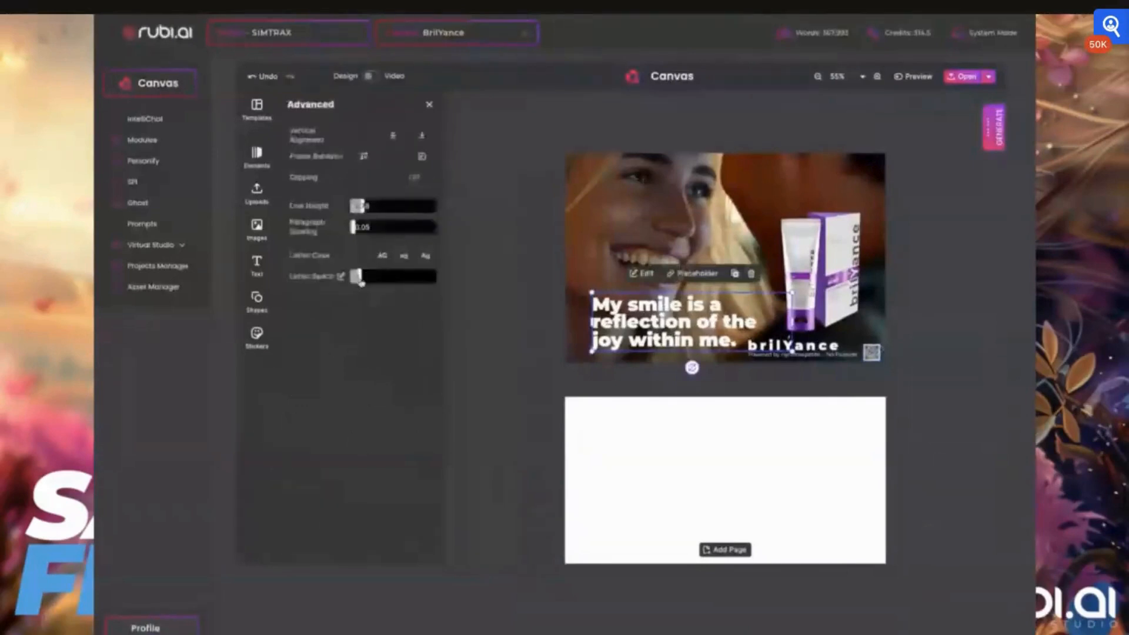
left_click_drag(362, 208, 354, 210)
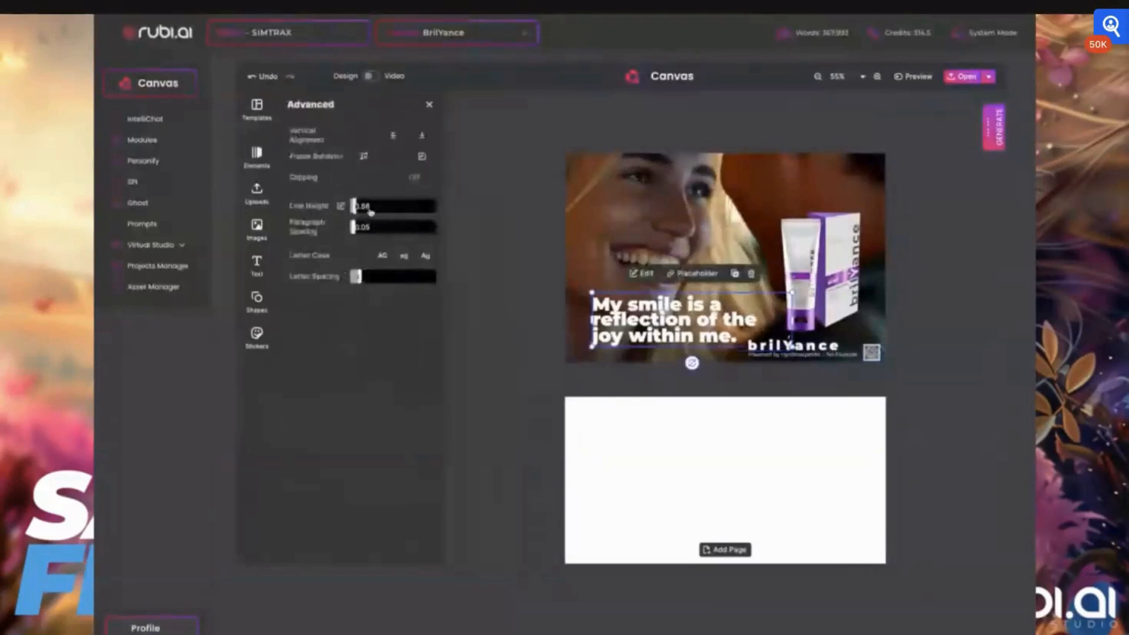
left_click(370, 210)
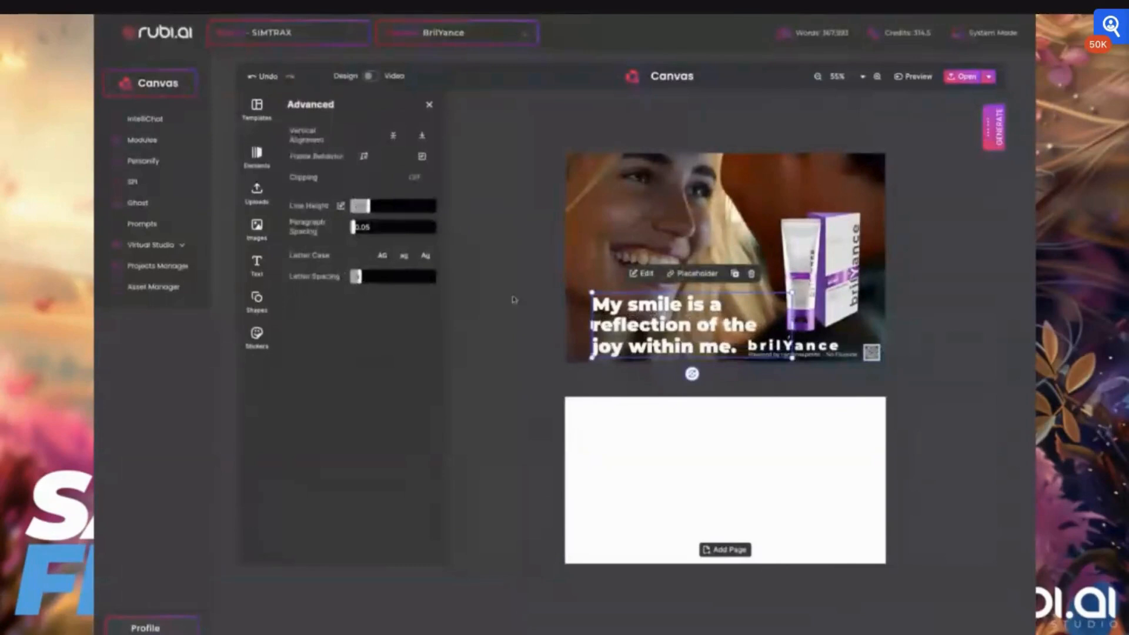
- Move the headline on the first page slightly up and to the left, and deselect it
left_click(637, 317)
left_click_drag(637, 316, 631, 310)
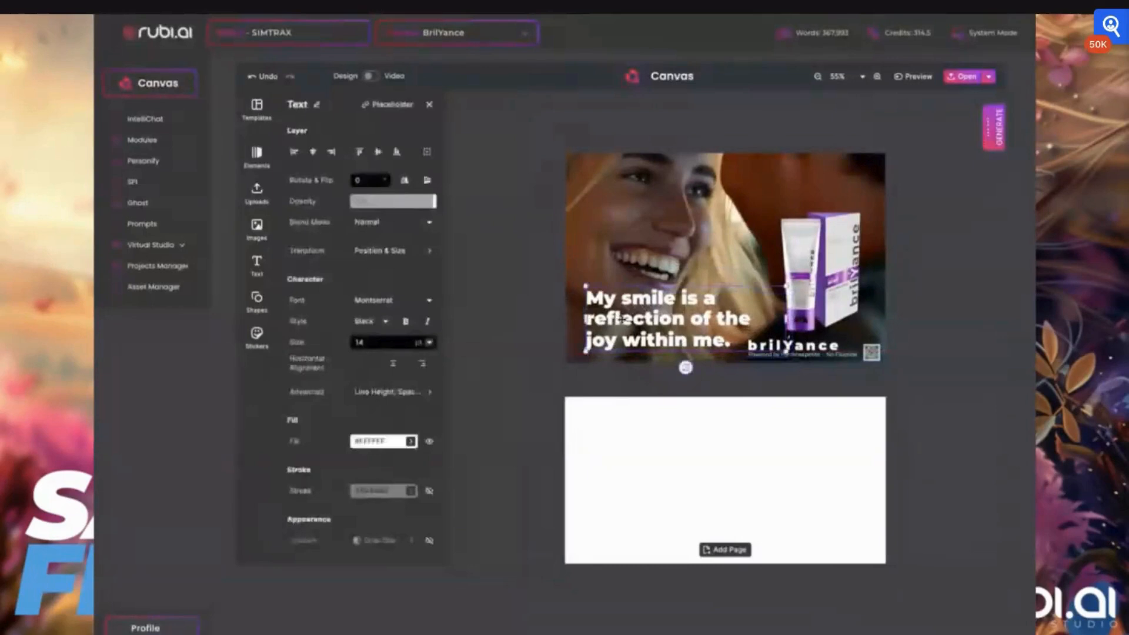
left_click(722, 386)
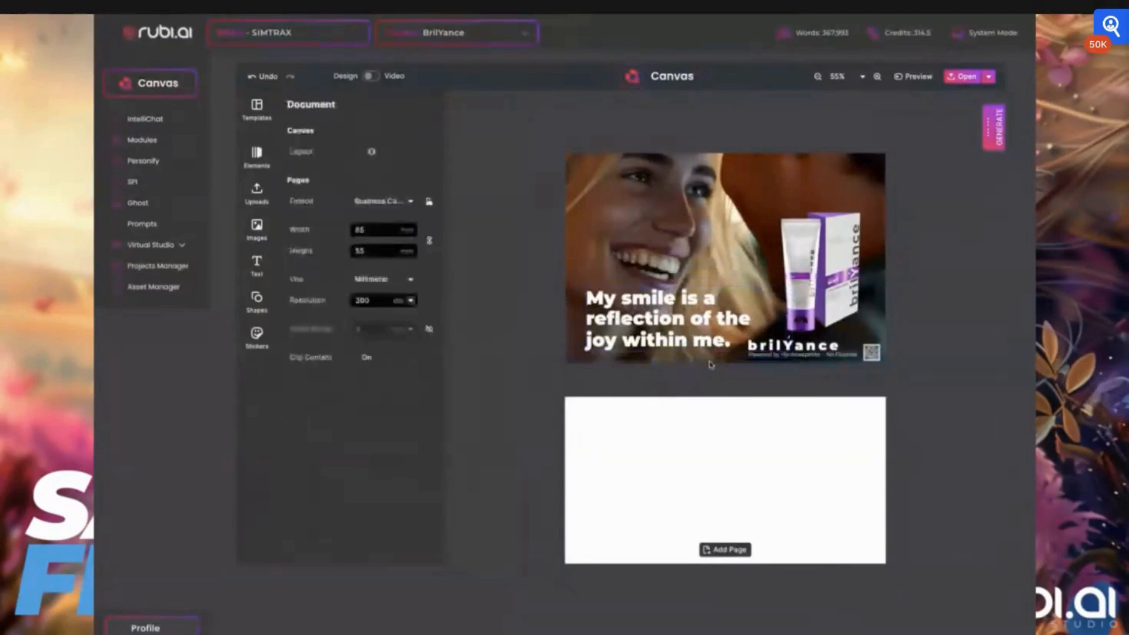
- Enlarge the first page's background photo slightly past the upper-left page corner, and nudge the headline further left and down
left_click(711, 362)
left_click_drag(559, 148, 553, 143)
left_click(644, 327)
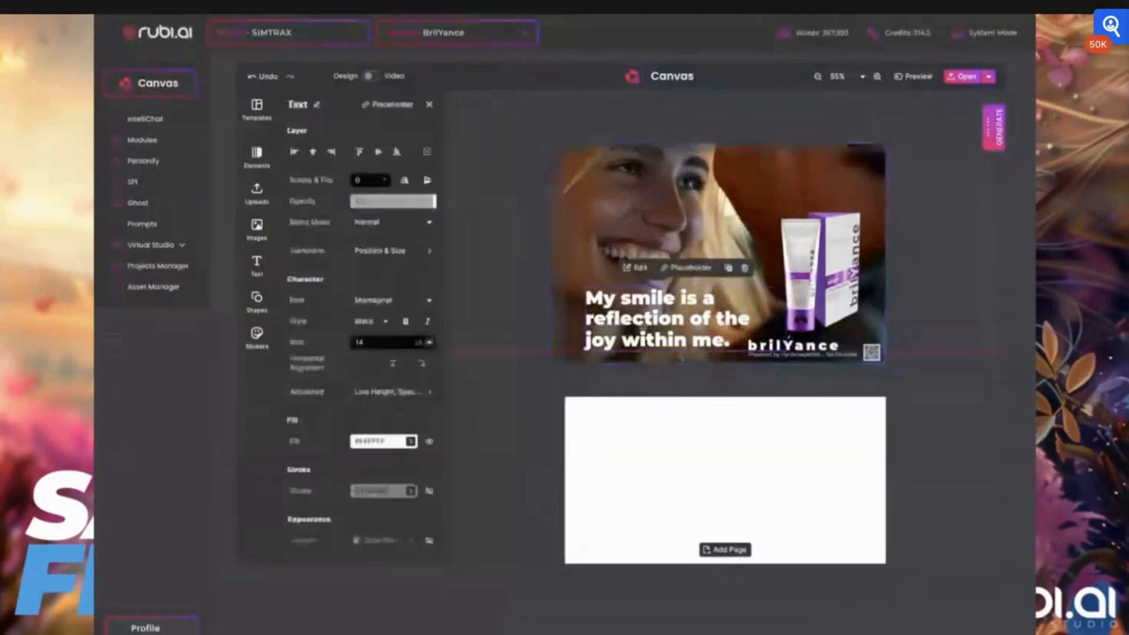
left_click_drag(646, 326, 643, 329)
- Duplicate the blank page directly below the first ad page
scroll(745, 327, "down", 1)
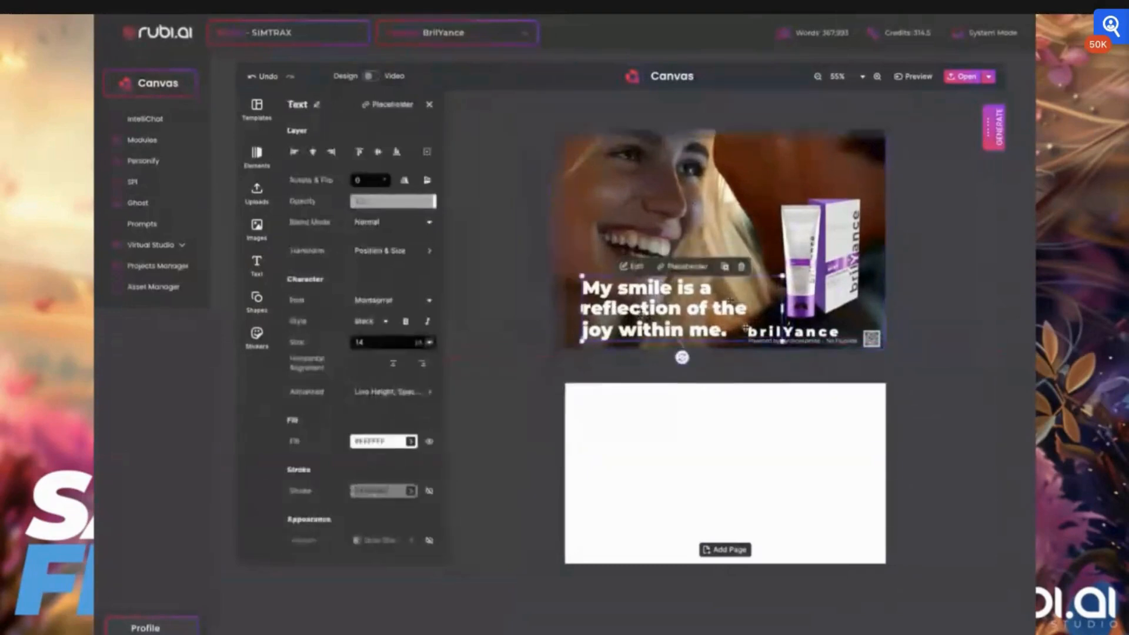
scroll(745, 328, "down", 3)
scroll(765, 421, "up", 2)
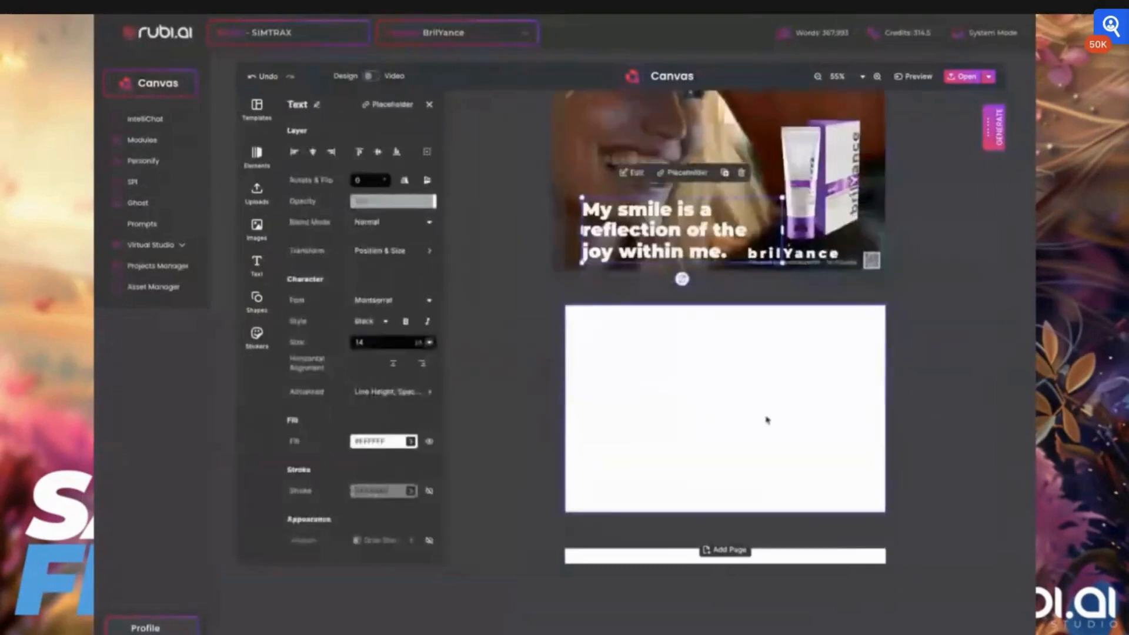
left_click(687, 404)
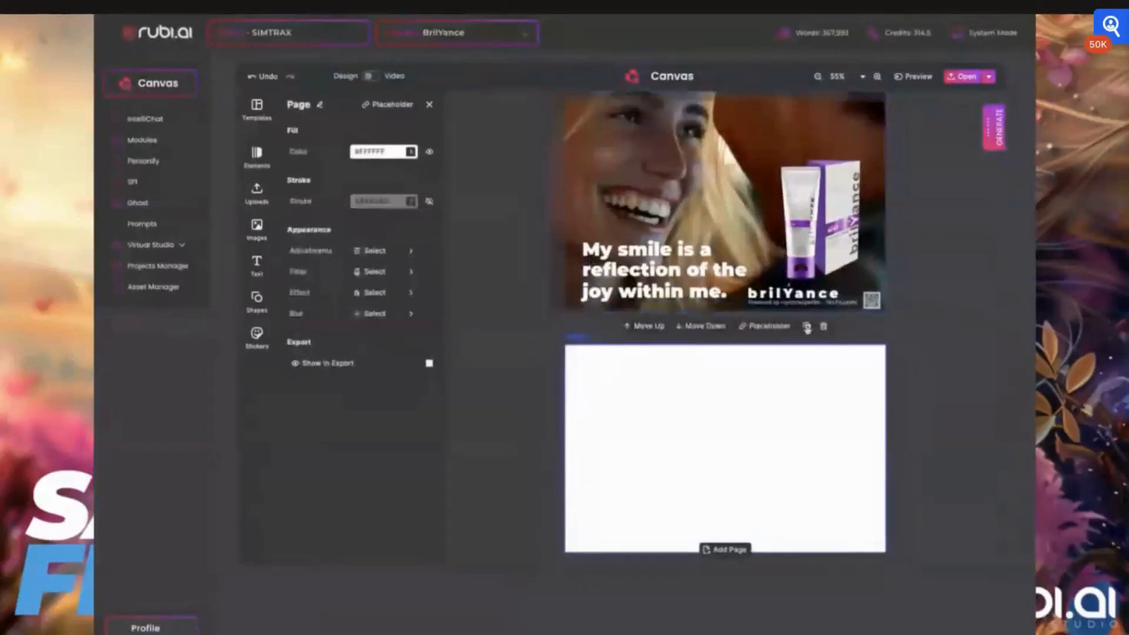
left_click(807, 327)
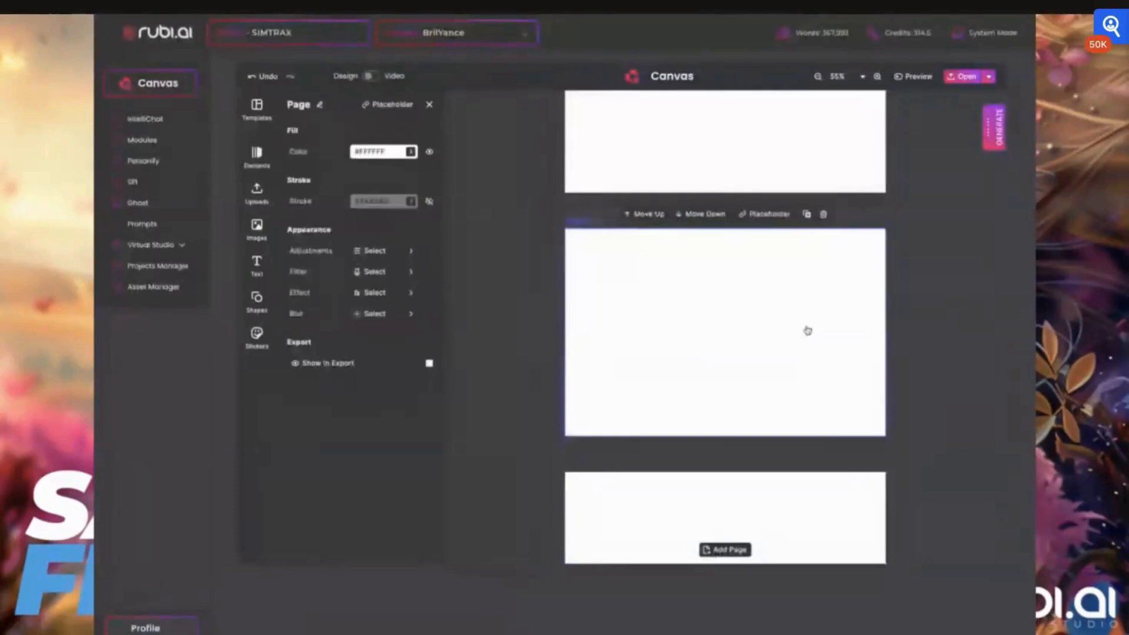
- Delete the blank pages between the first ad and the "Because a smile can change YOUR world." ad
scroll(763, 297, "up", 5)
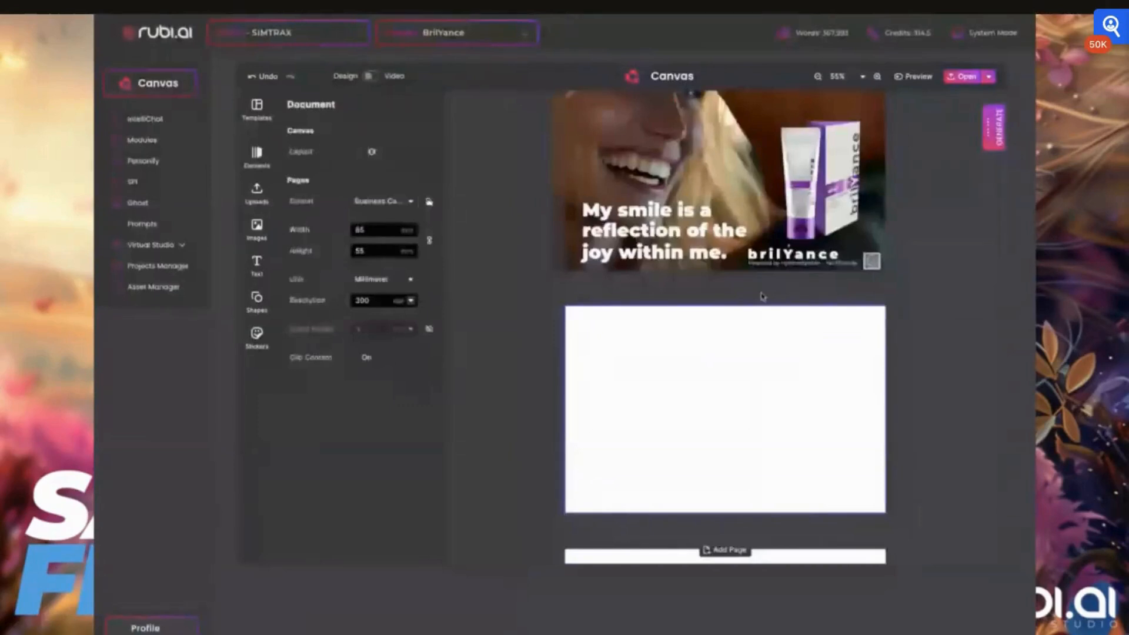
left_click(826, 328)
left_click(825, 327)
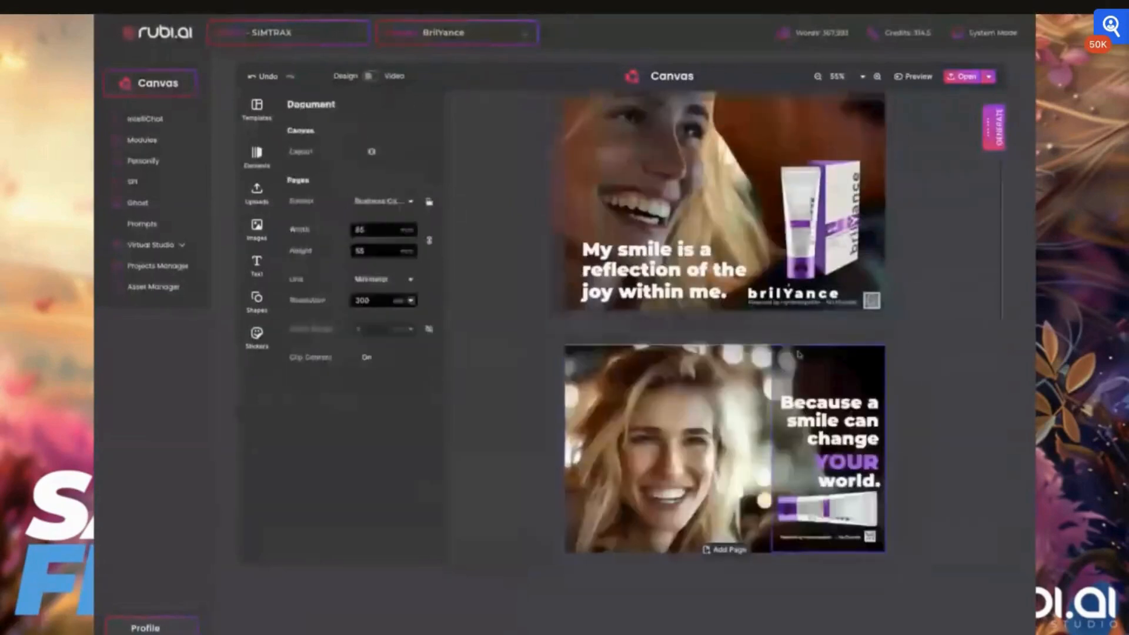
- Review the remaining ad pages below the first one, and return to the first page
scroll(796, 357, "down", 1)
scroll(800, 357, "down", 1)
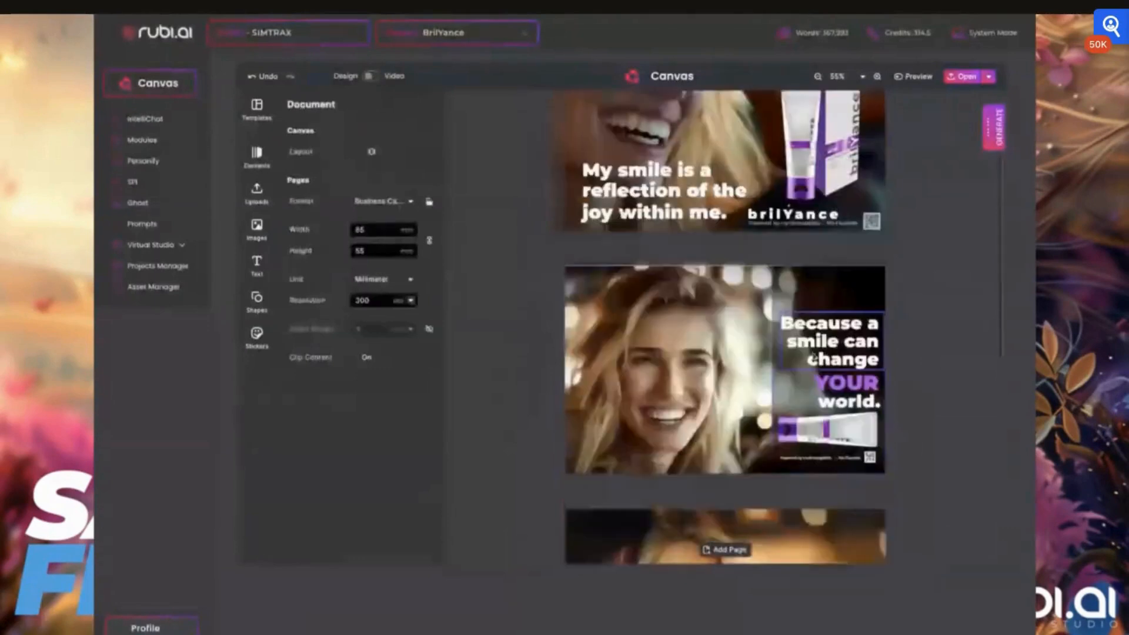
scroll(827, 421, "down", 1)
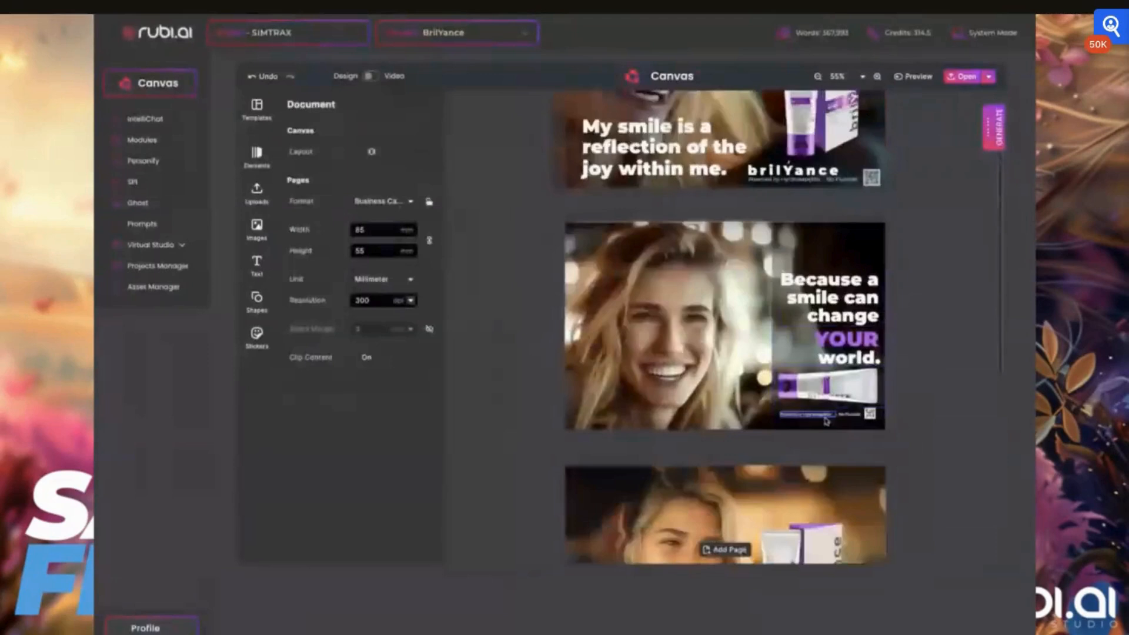
scroll(827, 421, "down", 4)
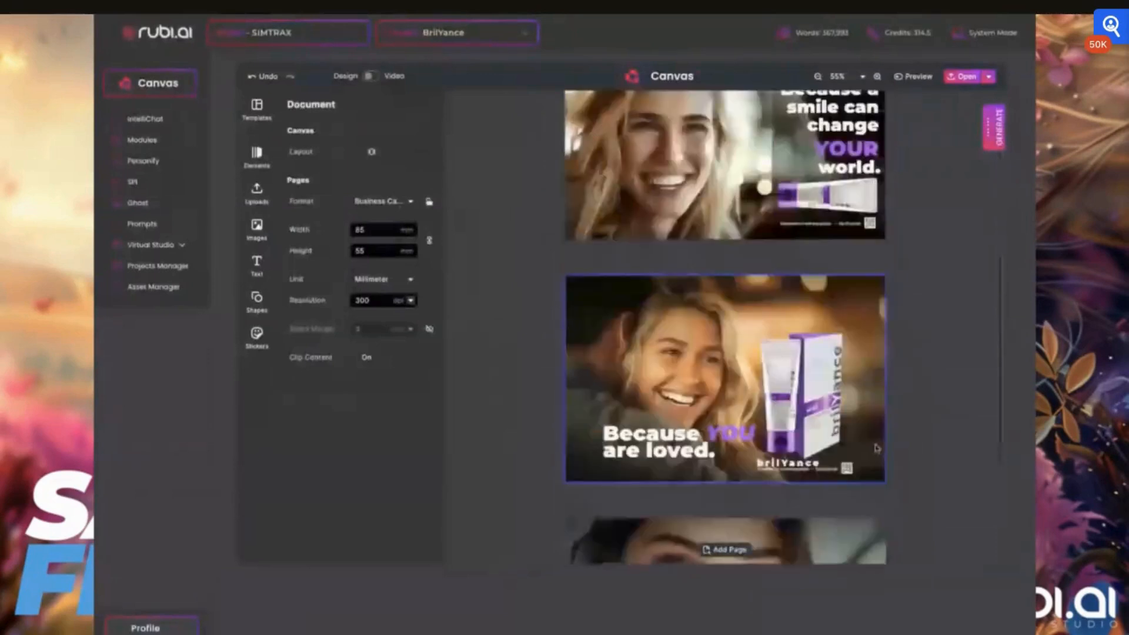
scroll(876, 449, "down", 3)
scroll(844, 398, "down", 2)
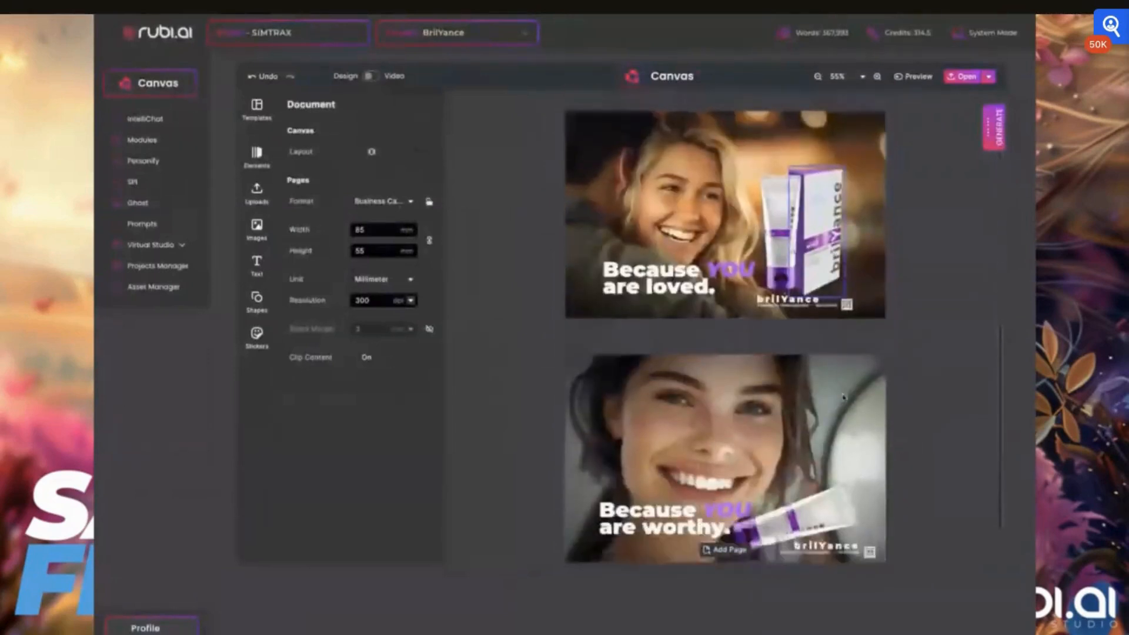
scroll(726, 327, "up", 4)
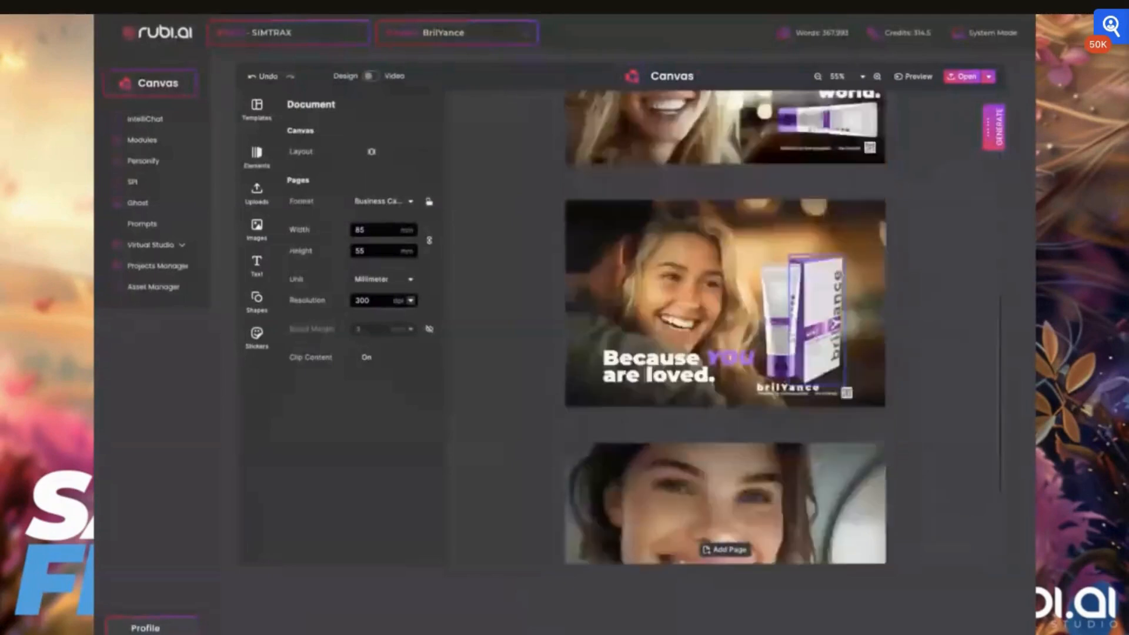
scroll(817, 389, "up", 12)
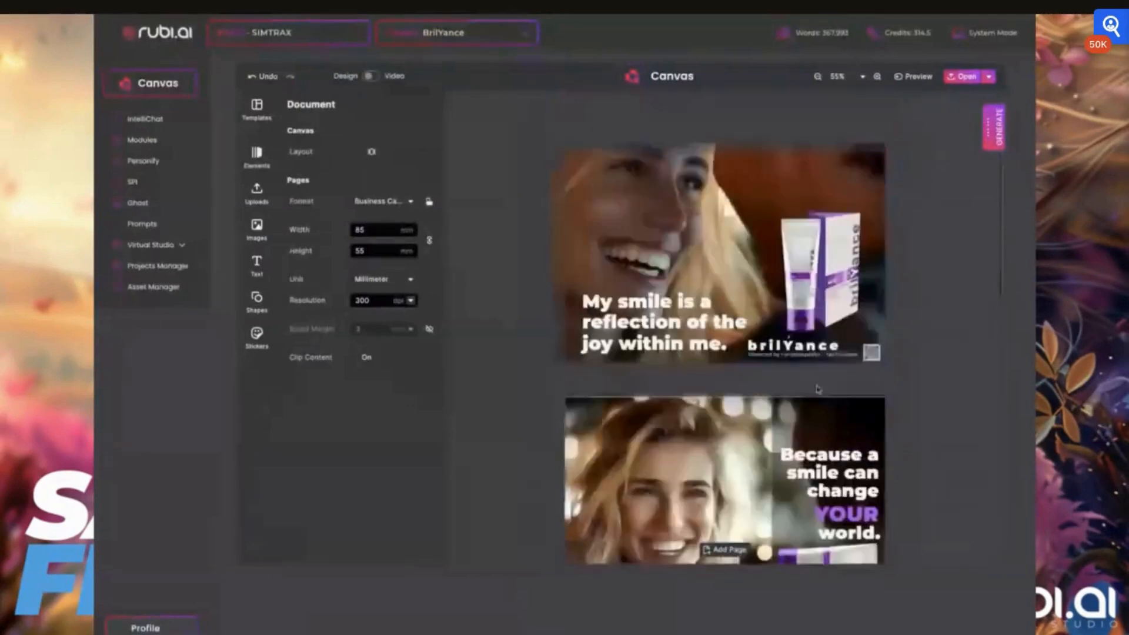
- Resize the first page's background photo to match the page edges, and view its image adjustments
left_click(667, 220)
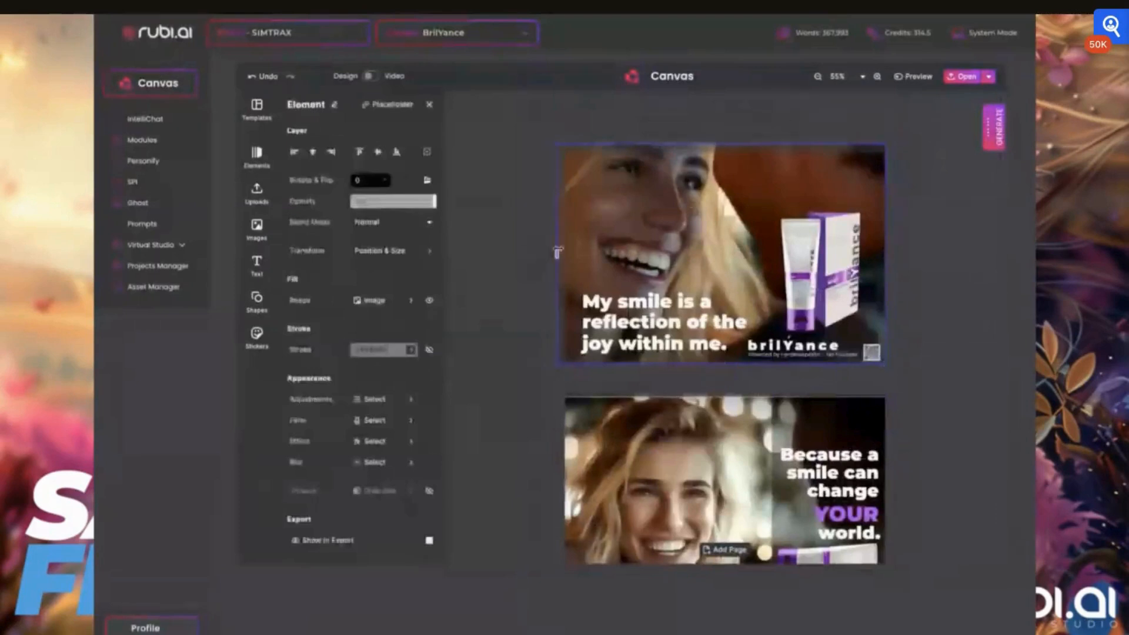
left_click_drag(726, 145, 725, 152)
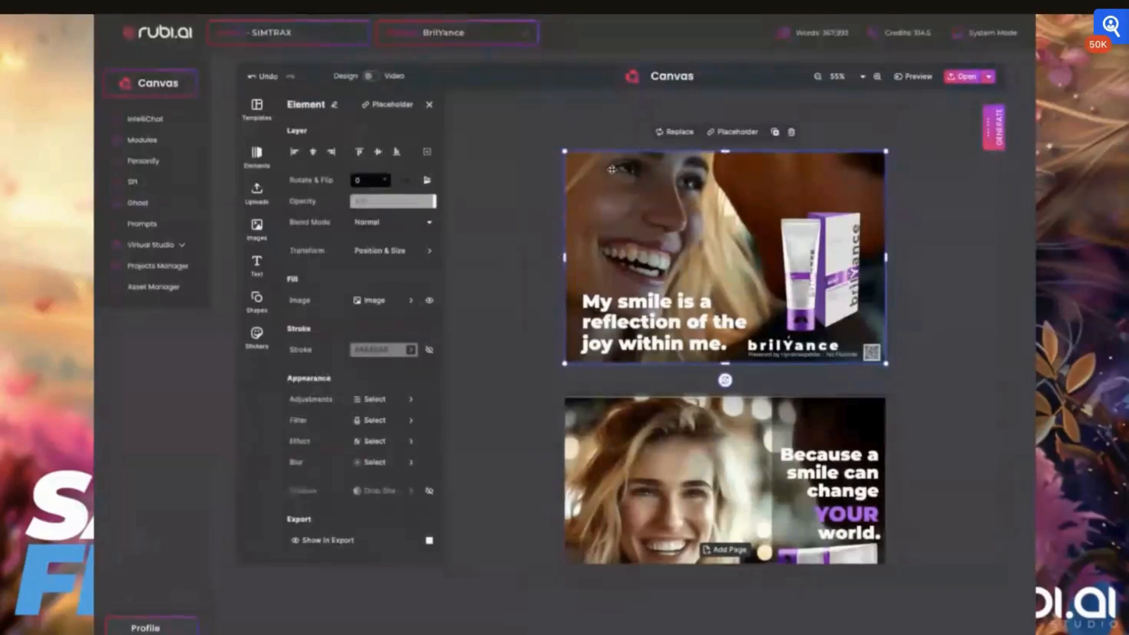
left_click(374, 400)
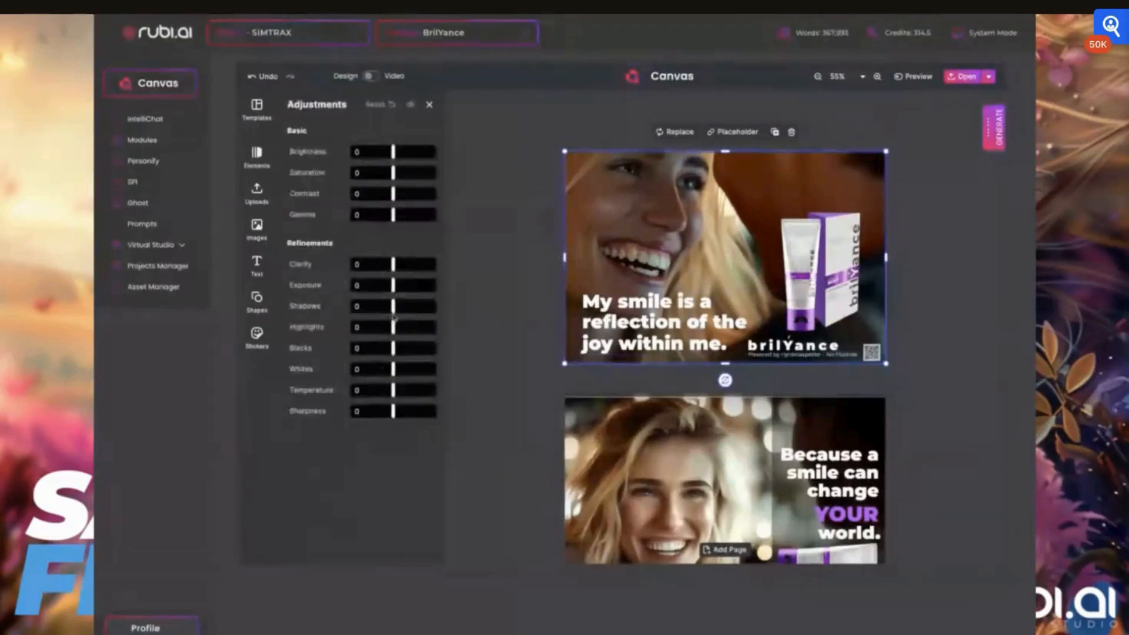
left_click(701, 194)
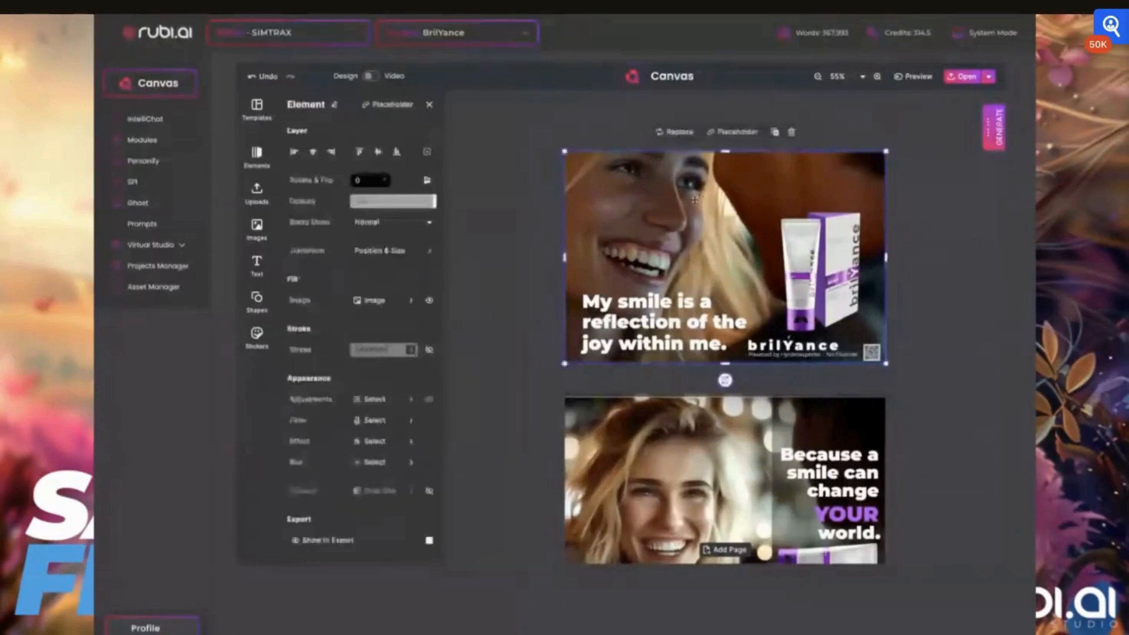
- Duplicate the background photo on the first page and align the copy with the page edges
left_click(776, 135)
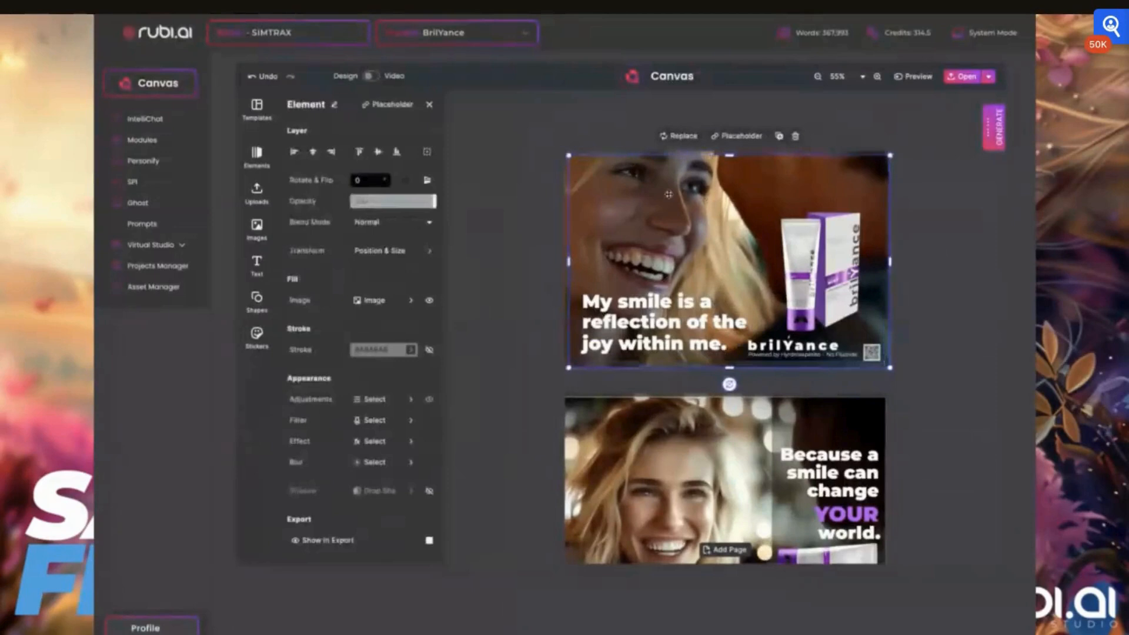
left_click_drag(665, 198, 646, 212)
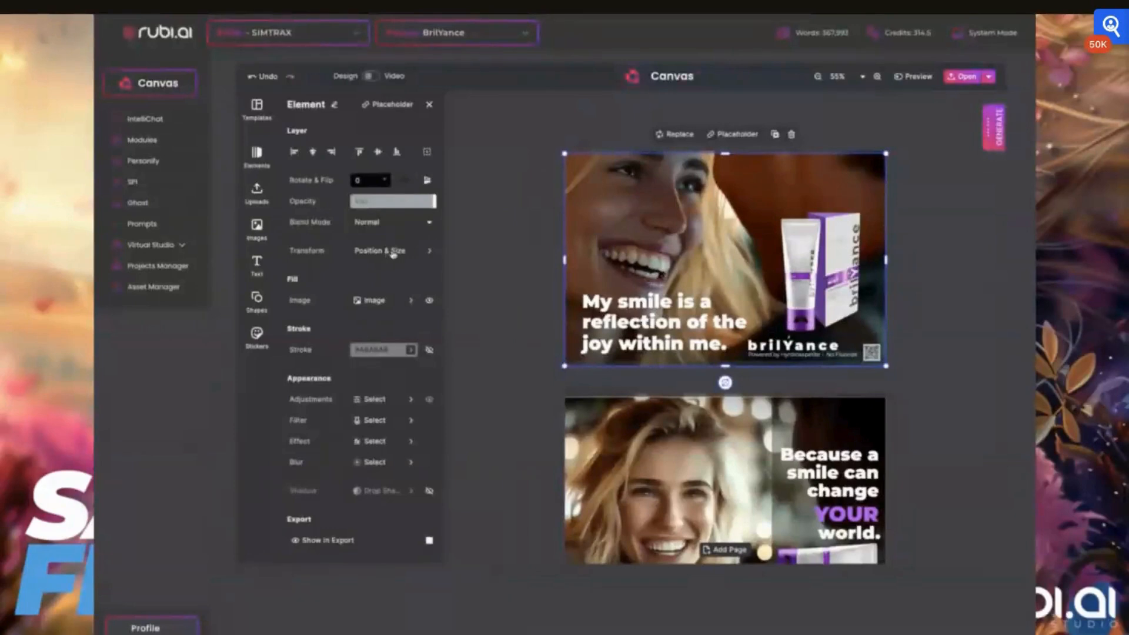
left_click_drag(564, 153, 562, 155)
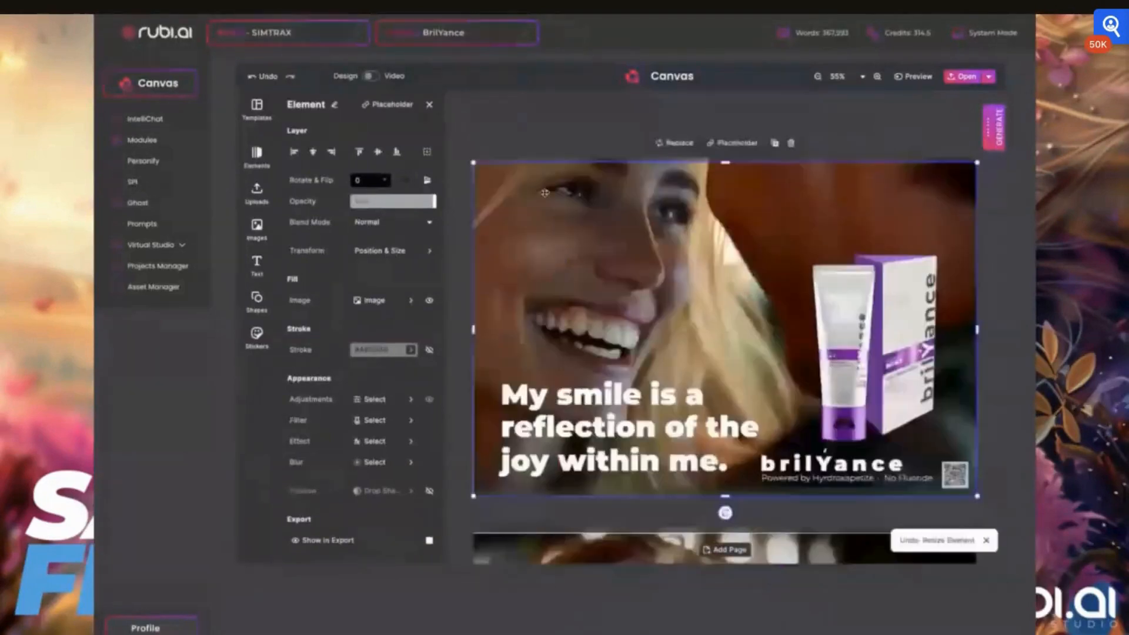
key("ctrl+v")
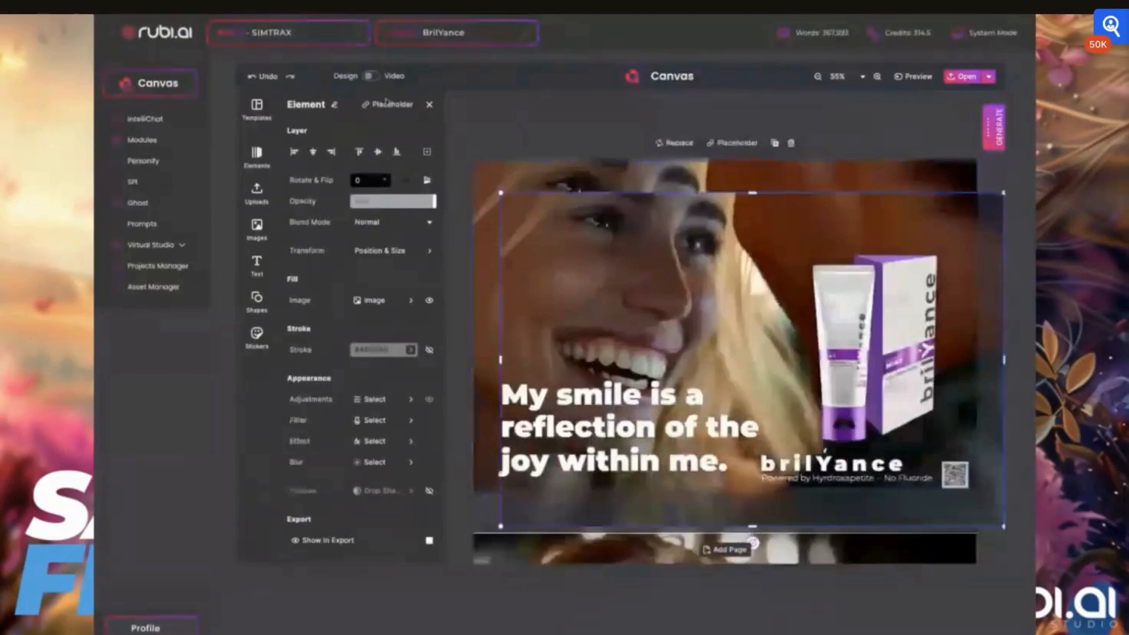
mouse_move(603, 226)
left_mouse_down()
mouse_move(575, 192)
mouse_move(603, 221)
left_mouse_up()
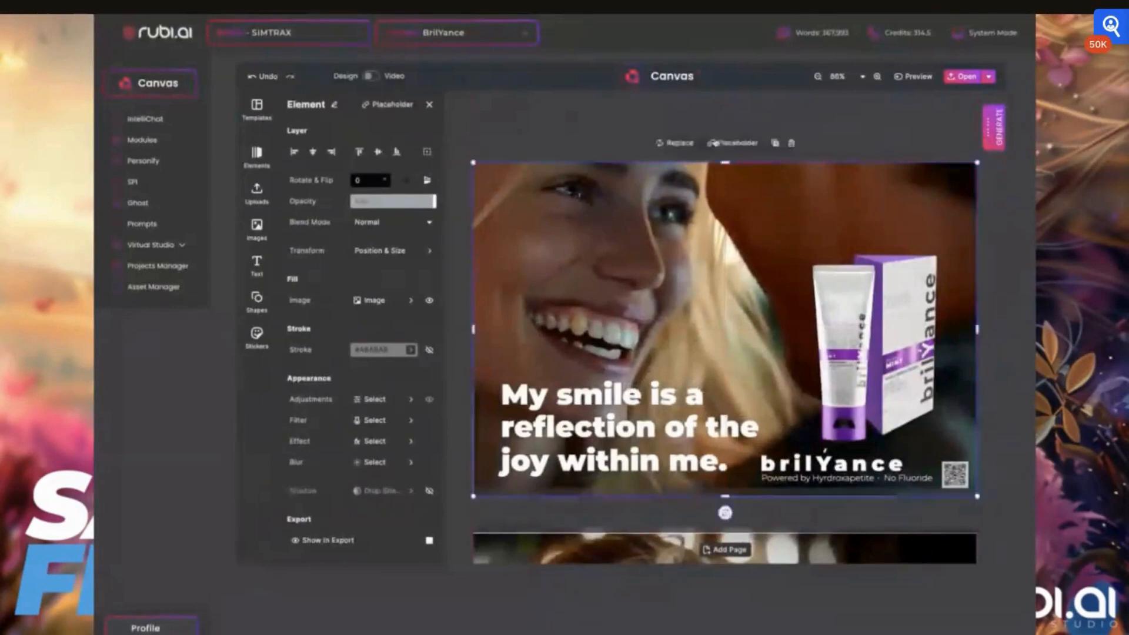
- Duplicate the first page's background photo exactly over the original and crop the copy down to the woman's teeth
left_click(773, 144)
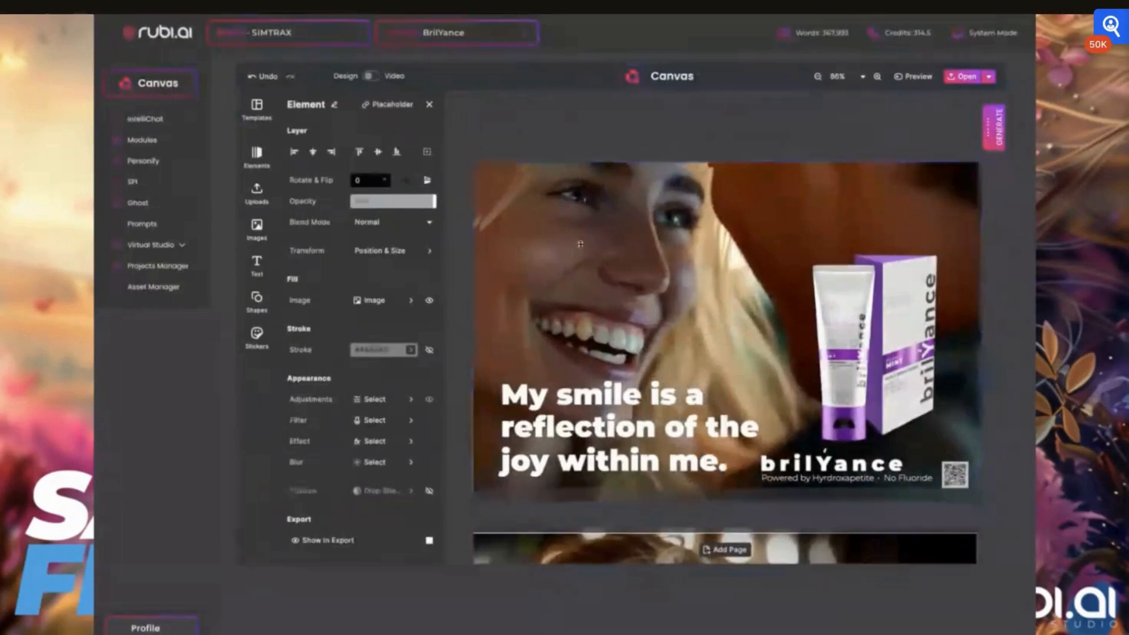
left_click_drag(580, 243, 574, 237)
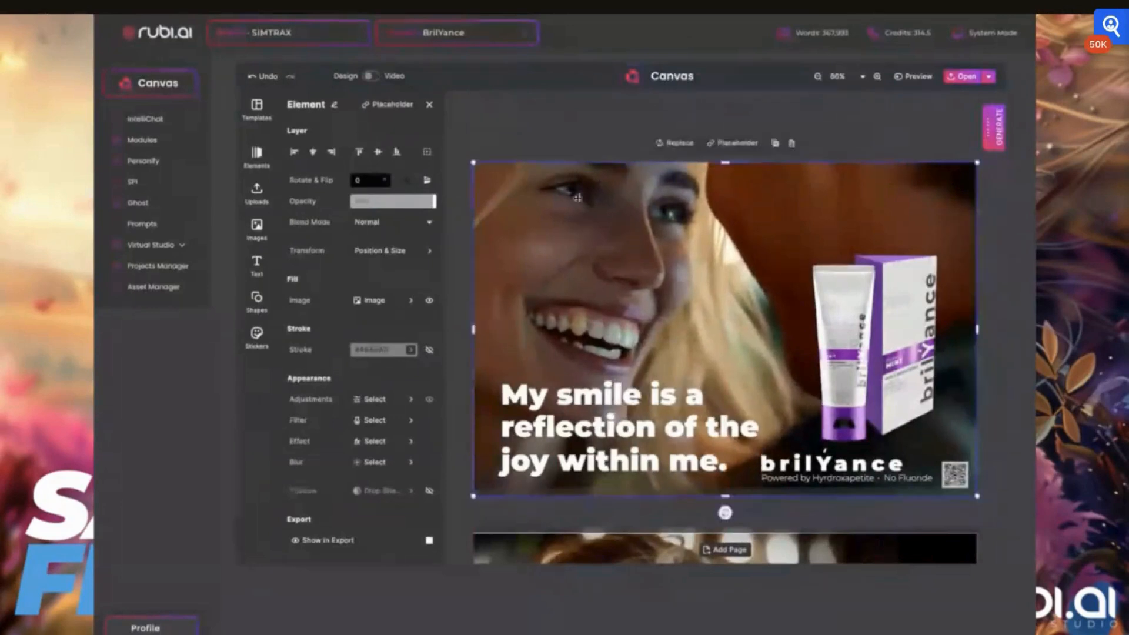
left_click_drag(725, 163, 725, 293)
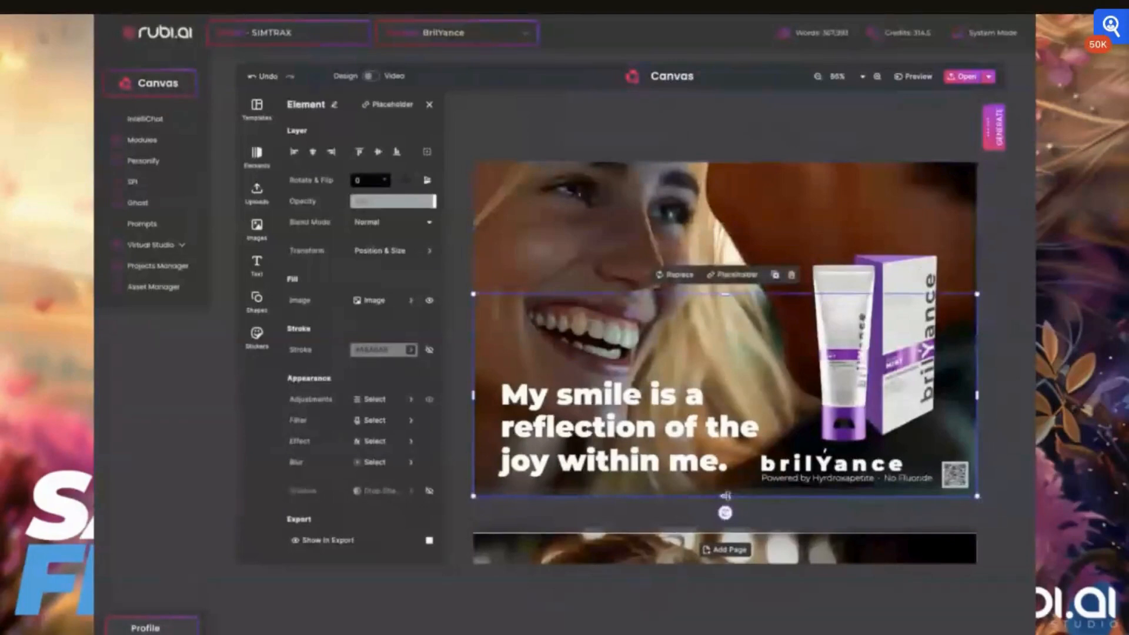
left_click_drag(725, 496, 701, 375)
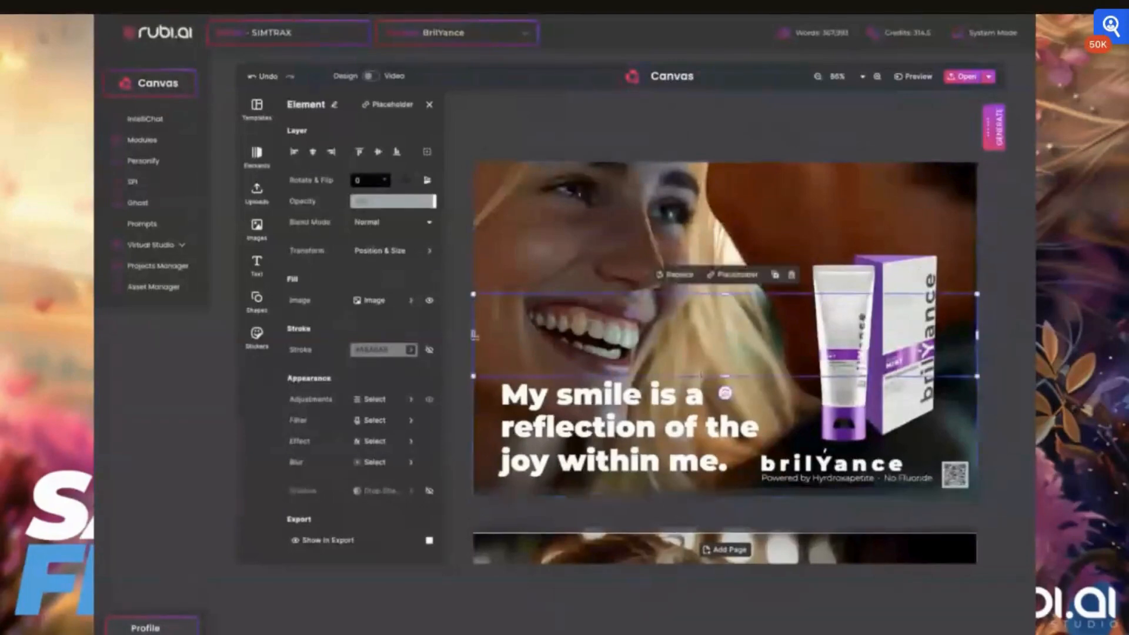
left_click_drag(473, 335, 530, 335)
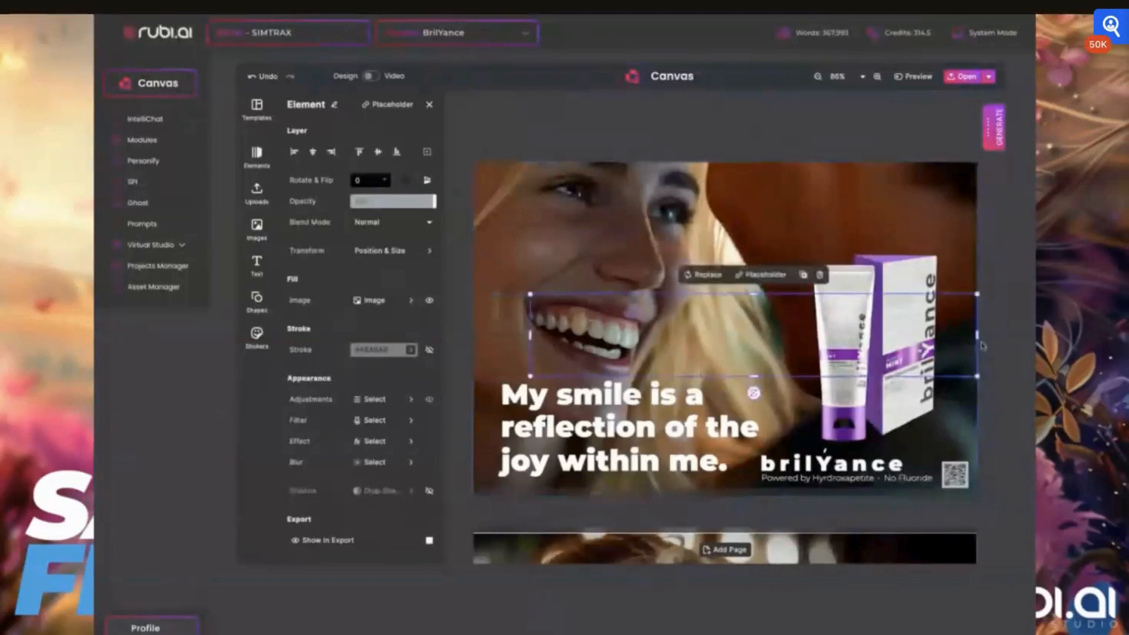
left_click_drag(981, 344, 648, 360)
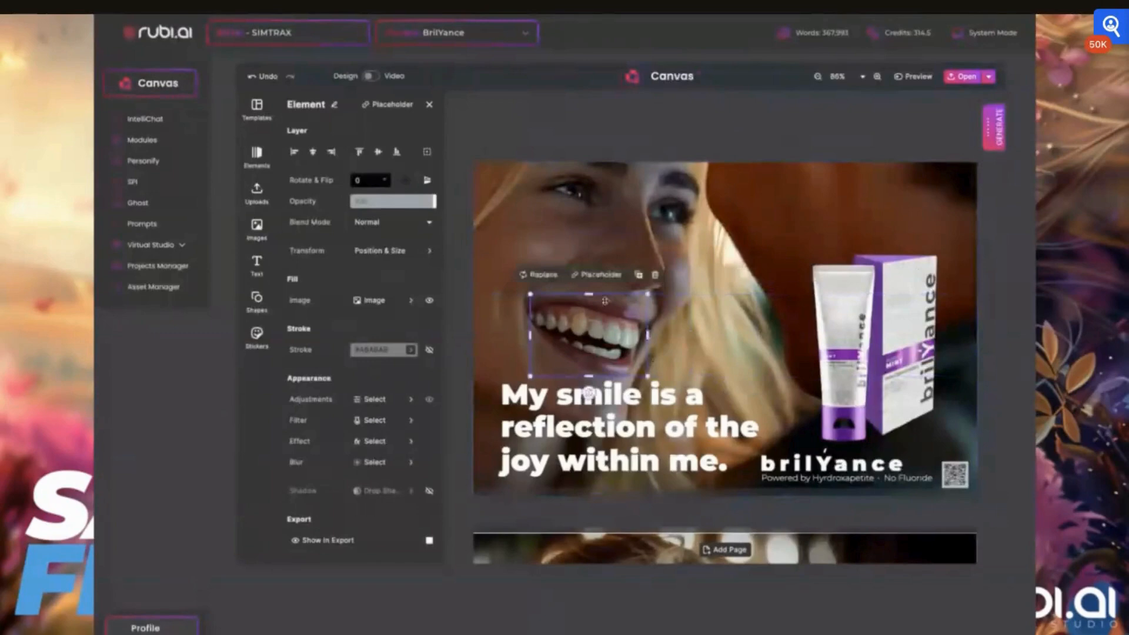
left_click_drag(589, 294, 589, 307)
left_click_drag(588, 376, 589, 365)
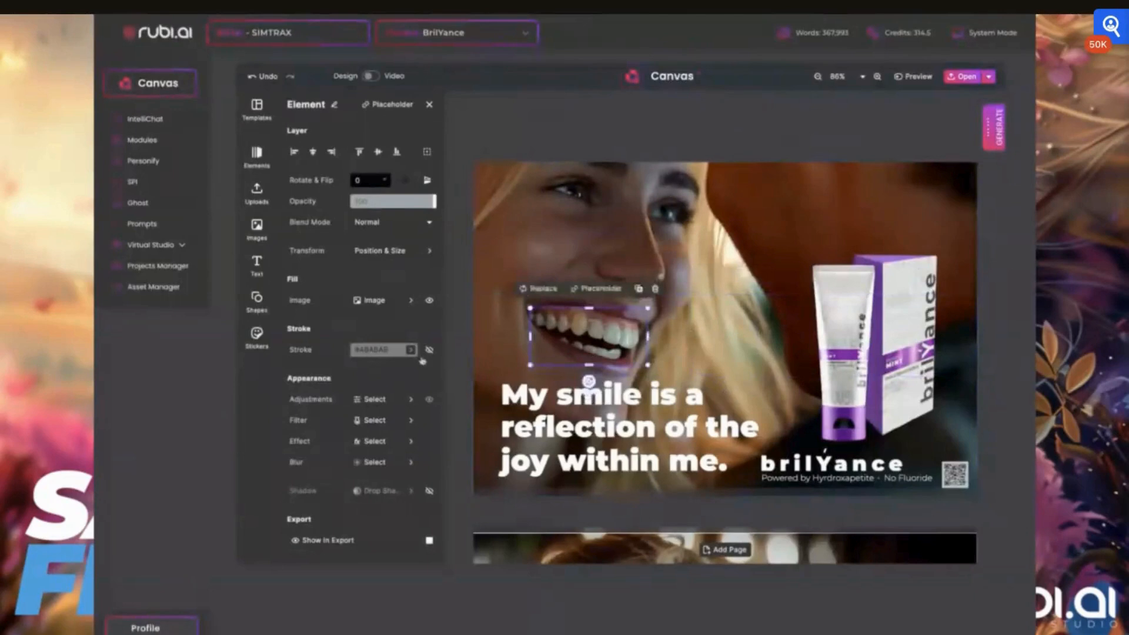
- Brighten the cropped teeth copy by setting its Highlights to 90 and Whites to 63
left_click(374, 400)
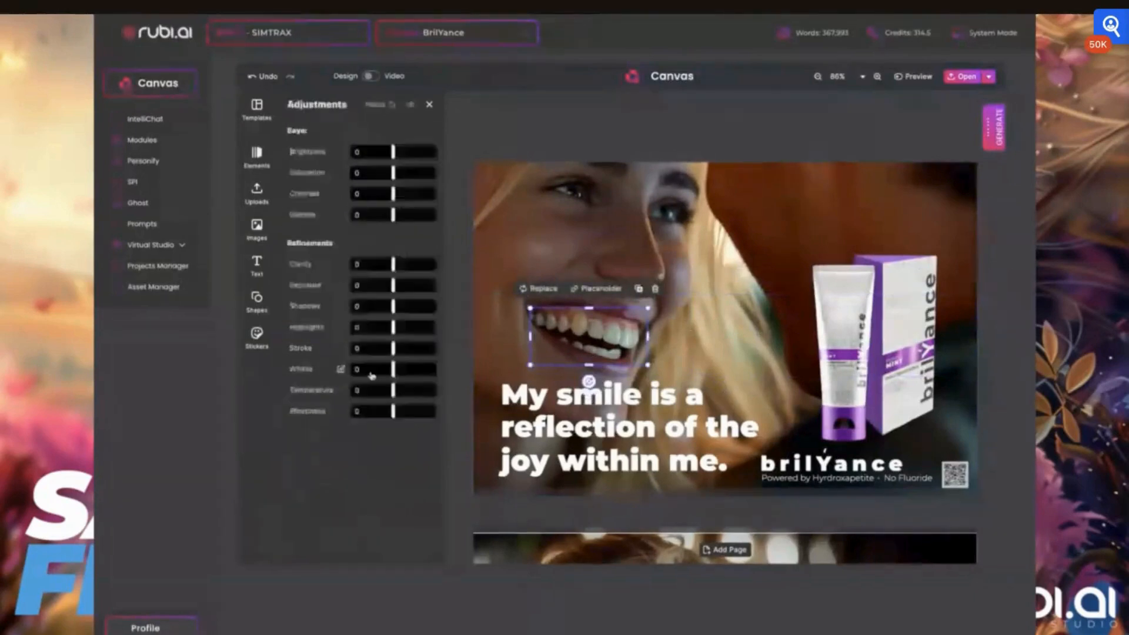
left_click_drag(393, 327, 433, 328)
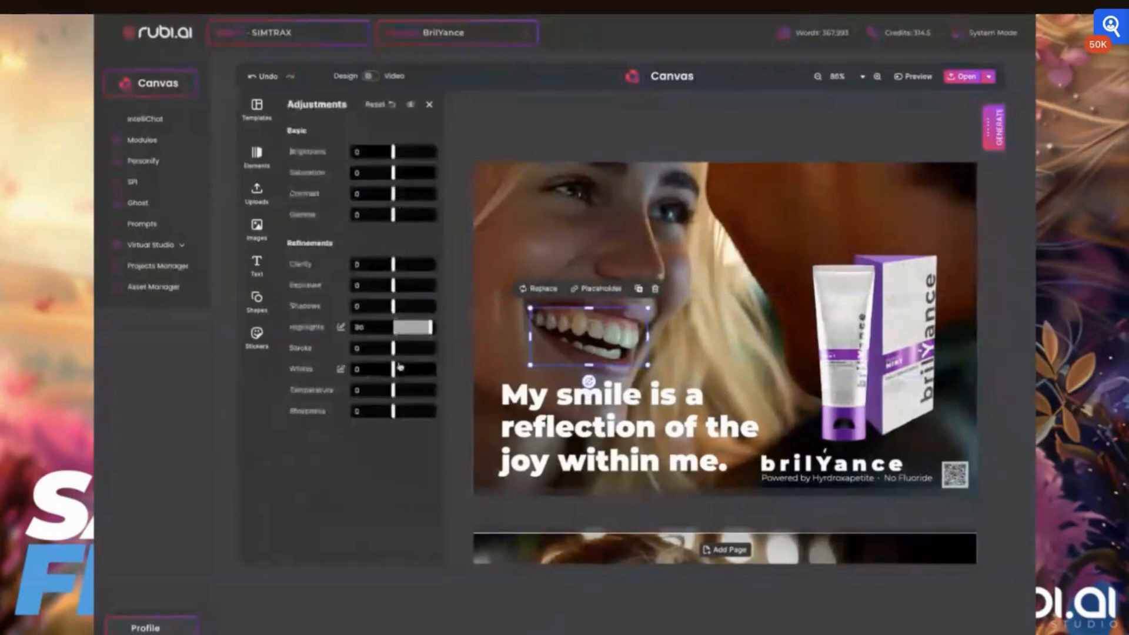
left_click_drag(400, 367, 420, 369)
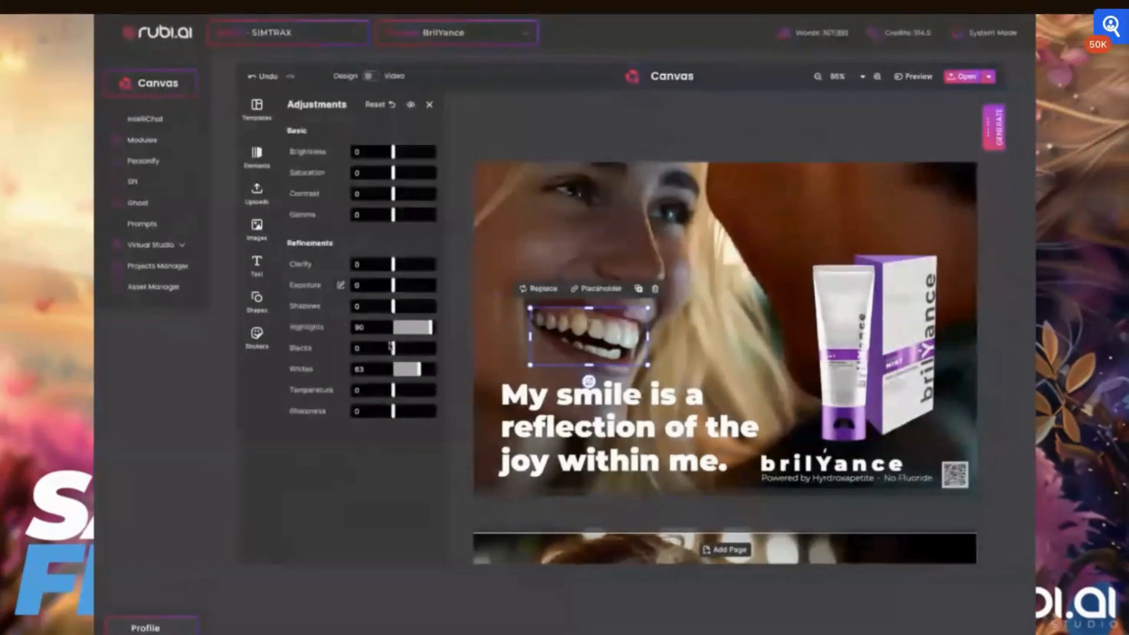
left_click(520, 335)
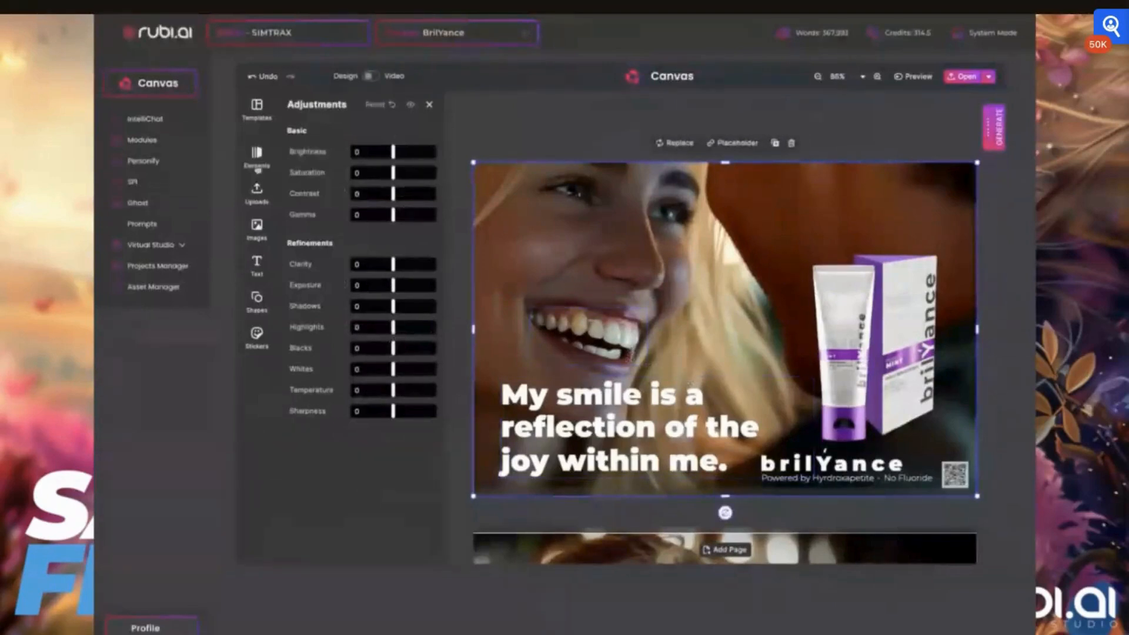
left_click(258, 197)
left_click(257, 232)
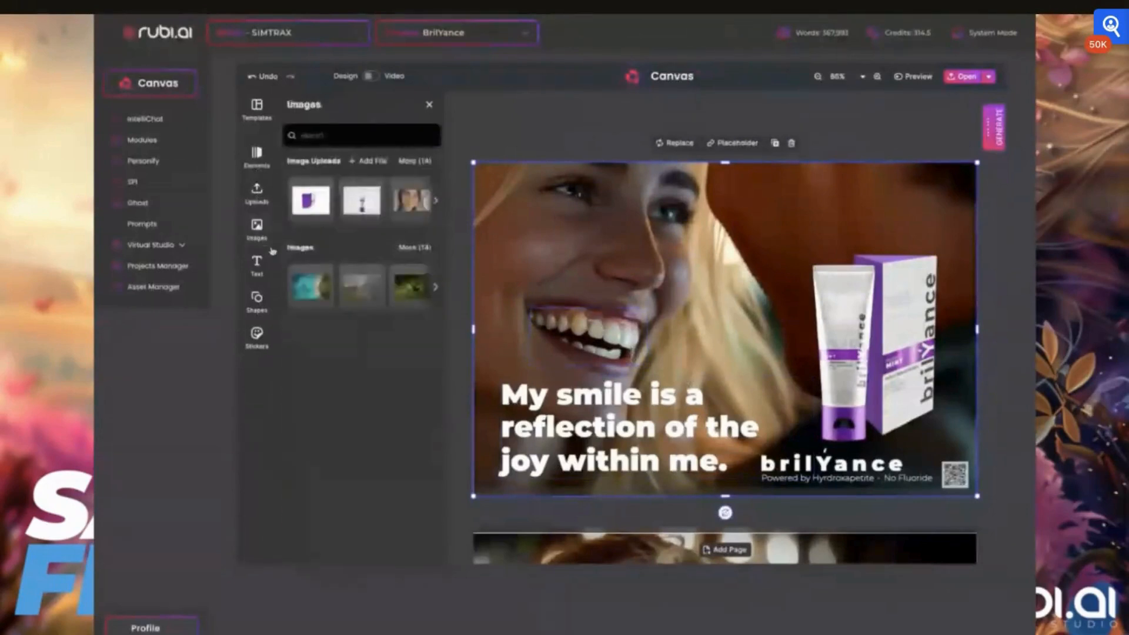
- Try the Multiply blend mode on the cropped teeth copy, and set its blend mode to Lighten
left_click(612, 329)
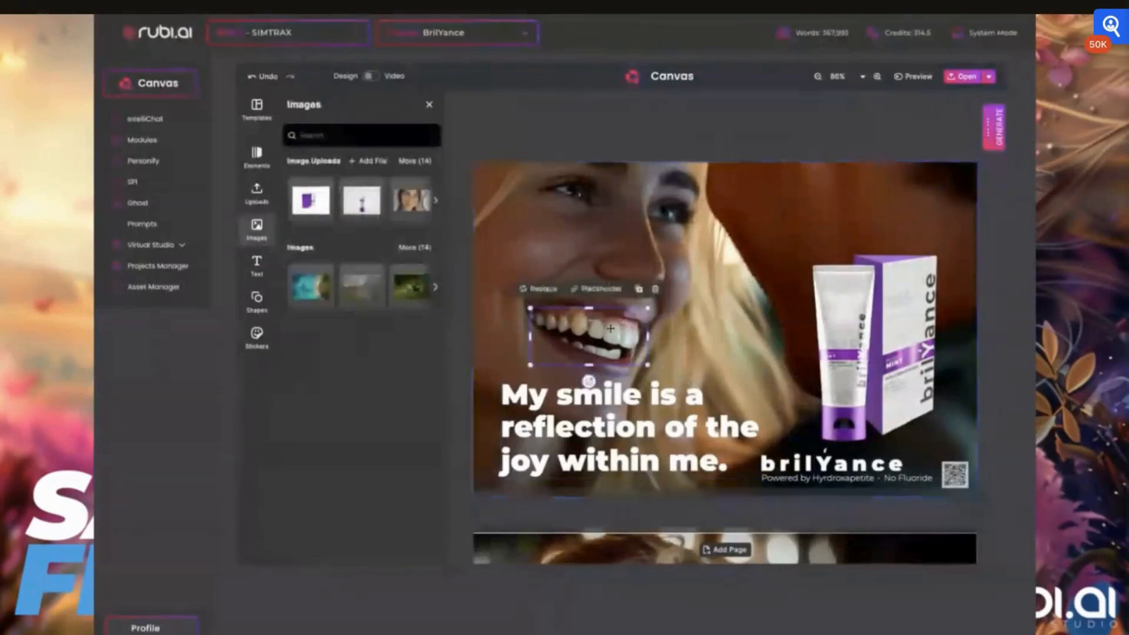
left_click(430, 103)
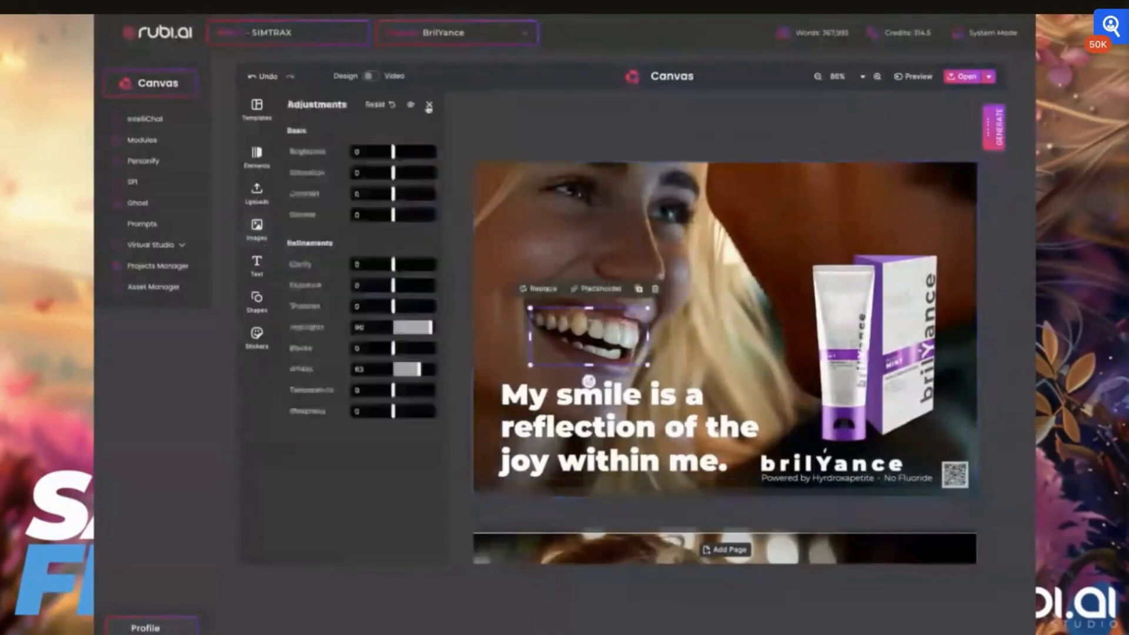
left_click(430, 104)
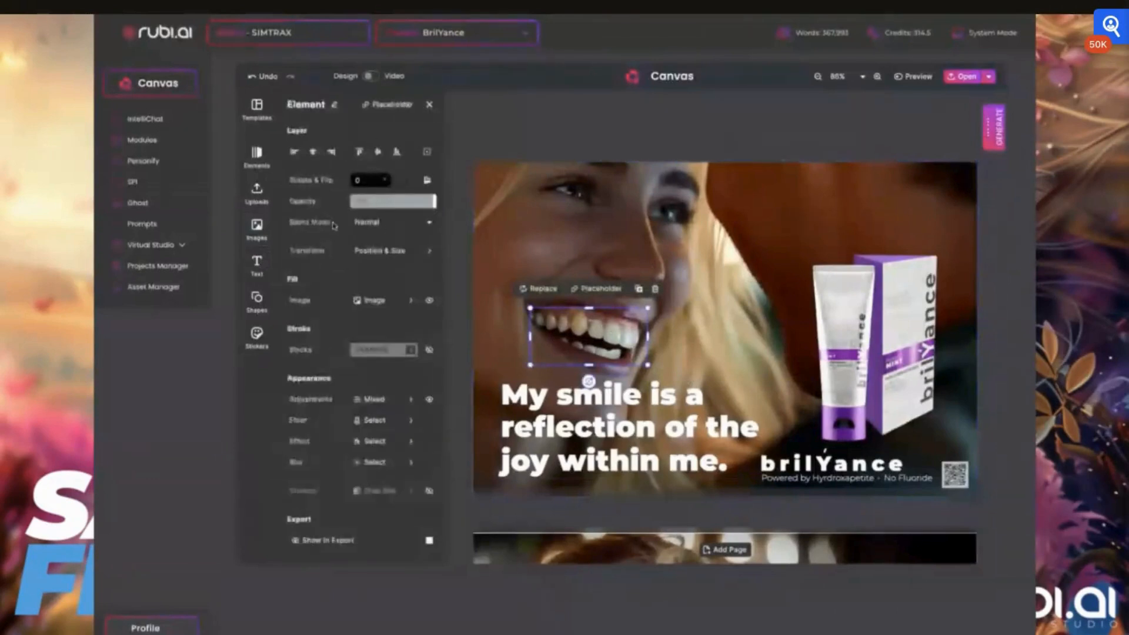
left_click(386, 224)
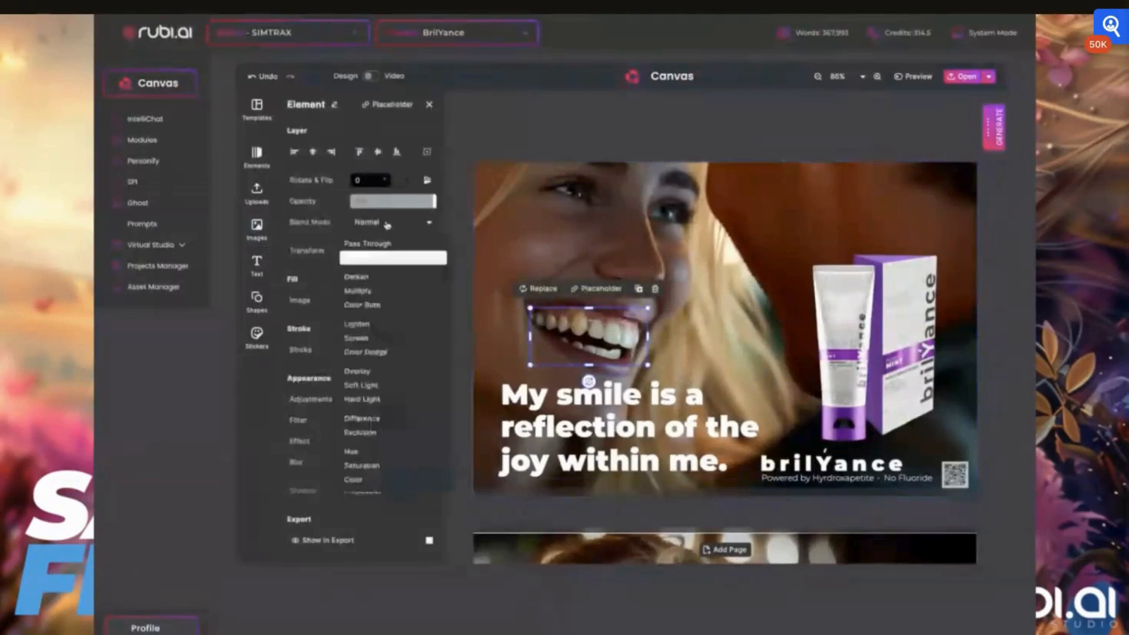
left_click(358, 291)
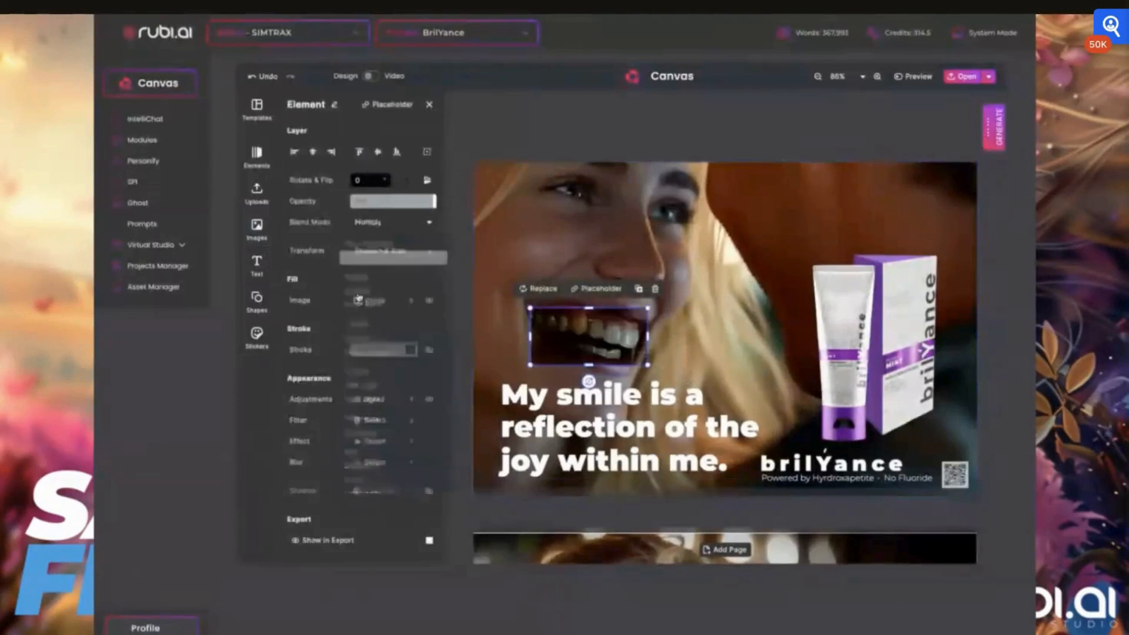
left_click(368, 226)
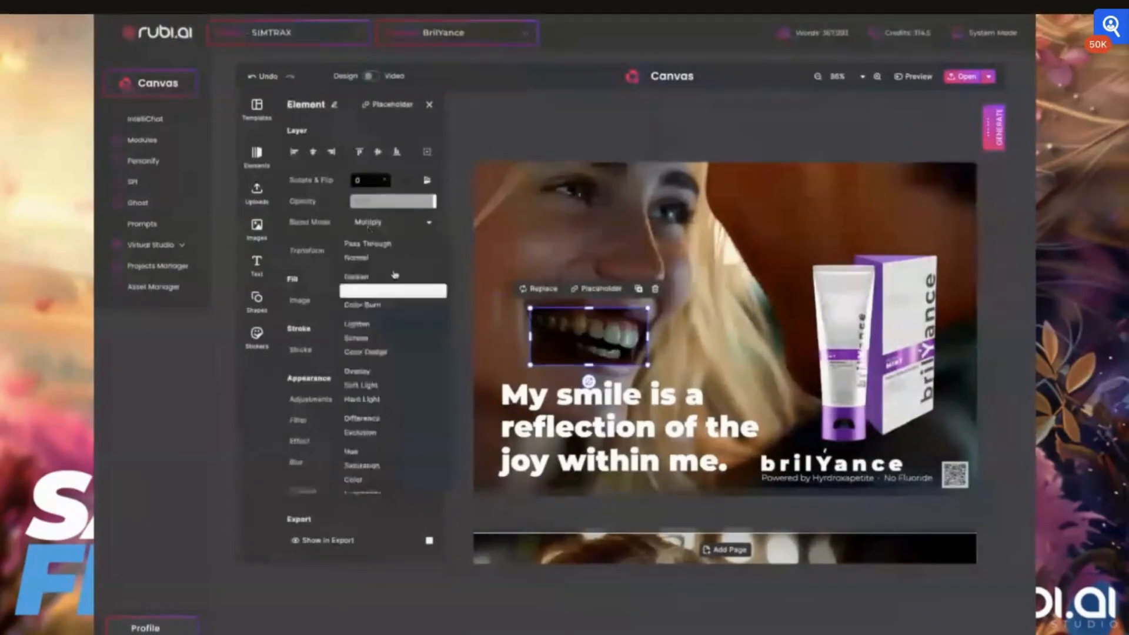
left_click(393, 323)
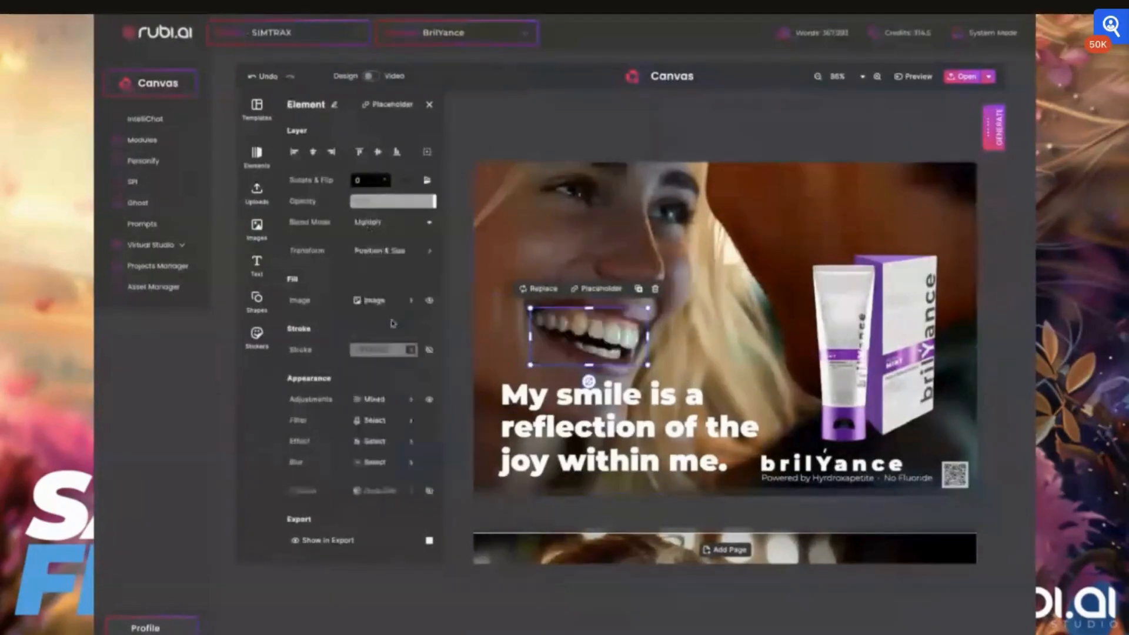
left_click(659, 353)
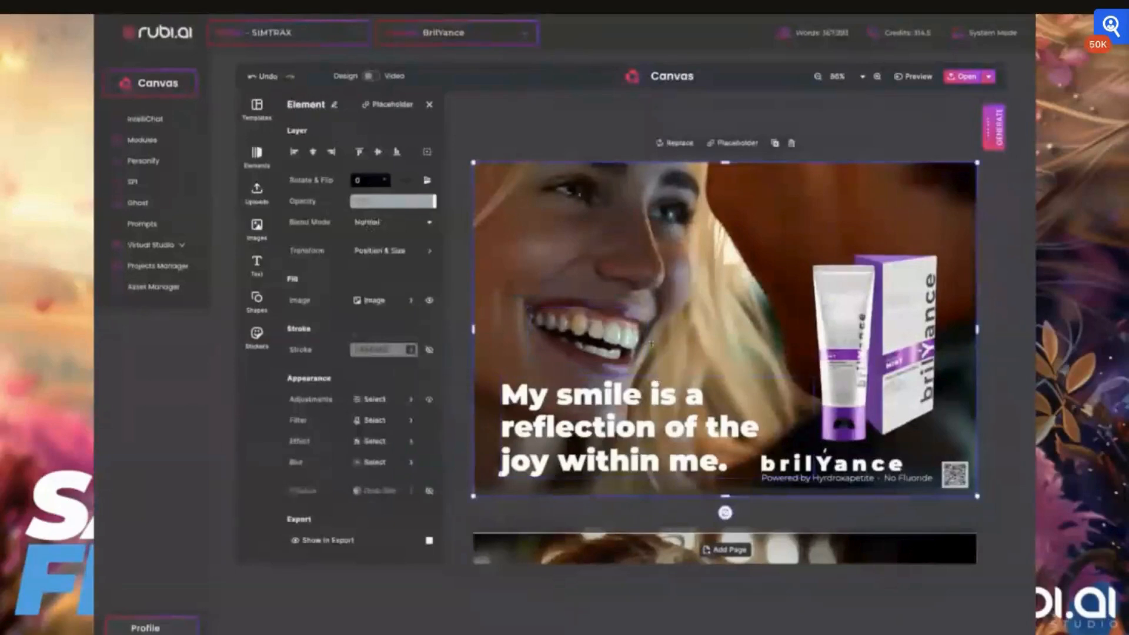
- Narrow the teeth overlay slightly and apply a Gaussian Blur to it at minimal intensity
left_click(645, 312)
left_click_drag(647, 309, 641, 336)
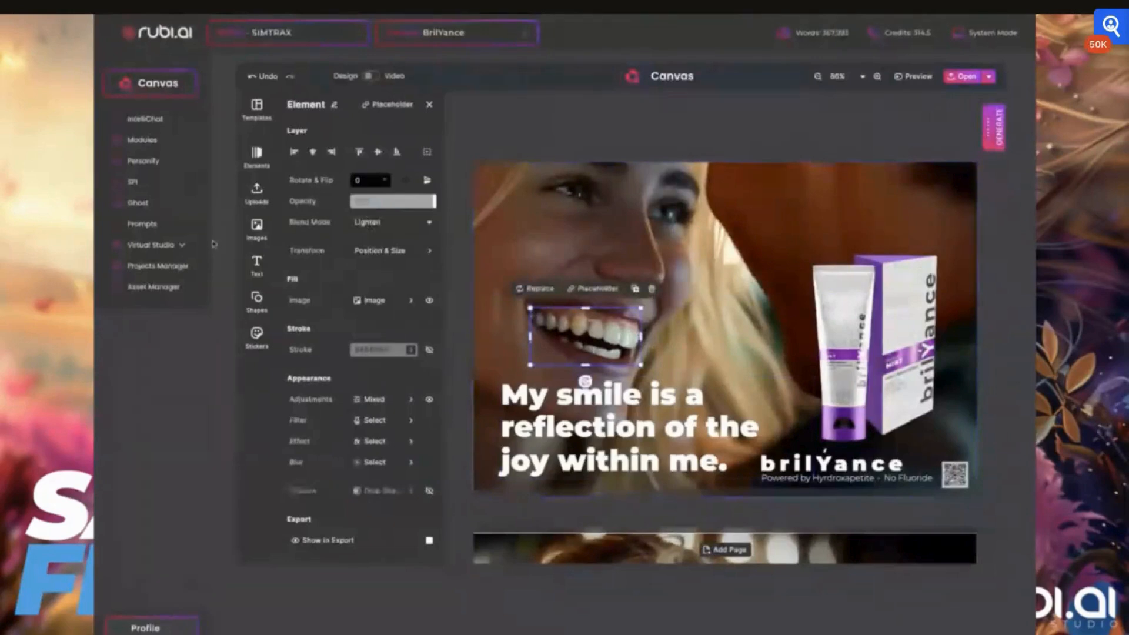
left_click(372, 463)
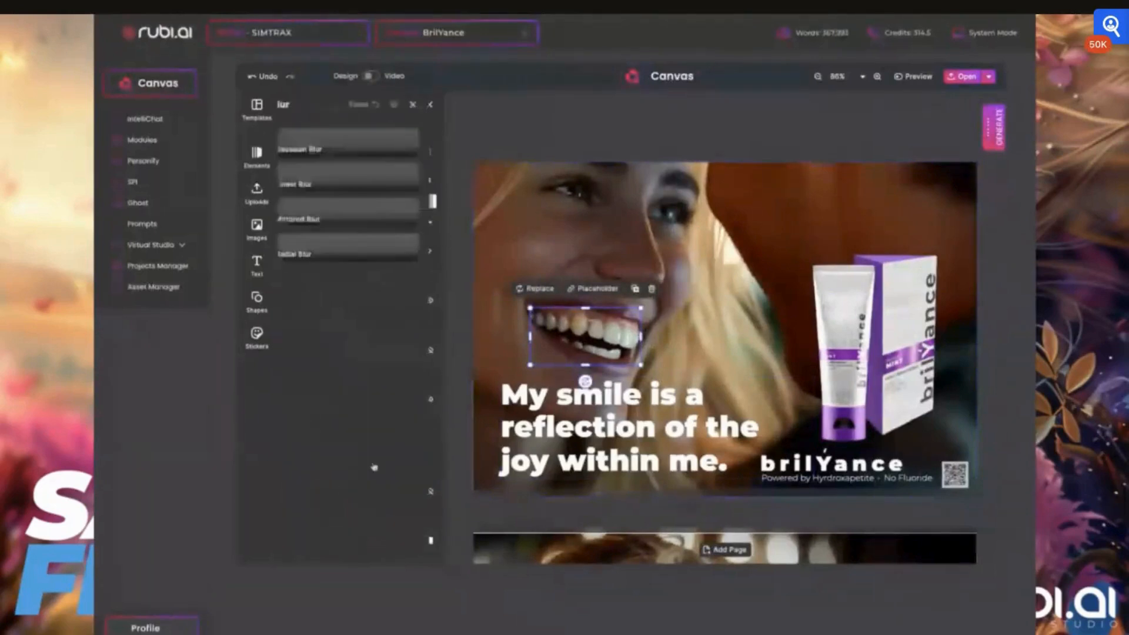
left_click(328, 147)
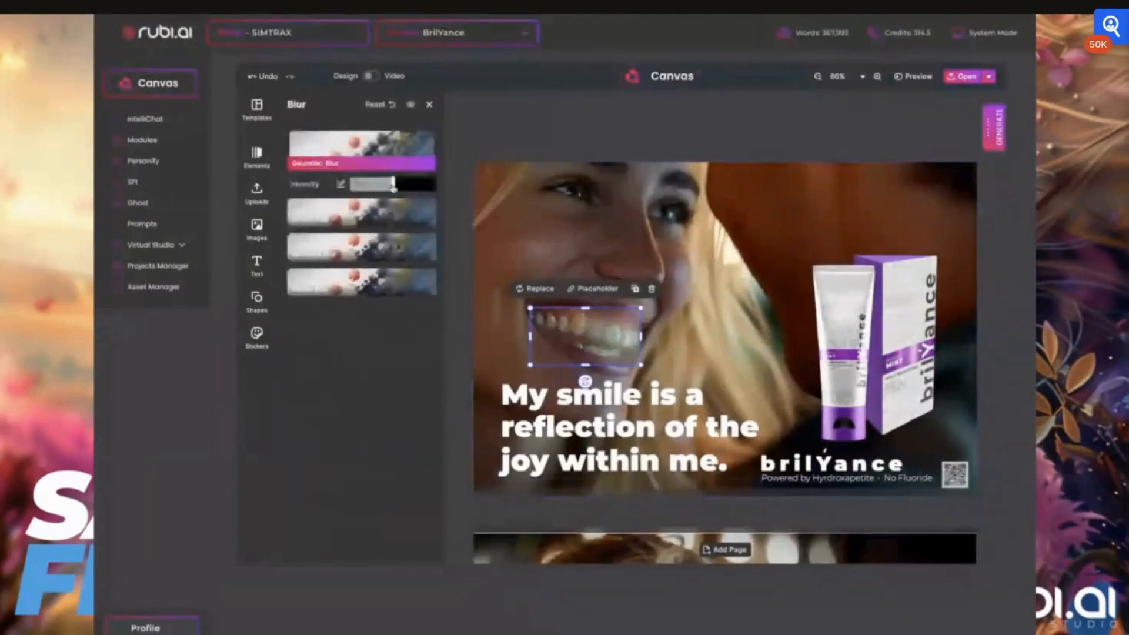
left_click_drag(394, 187, 351, 187)
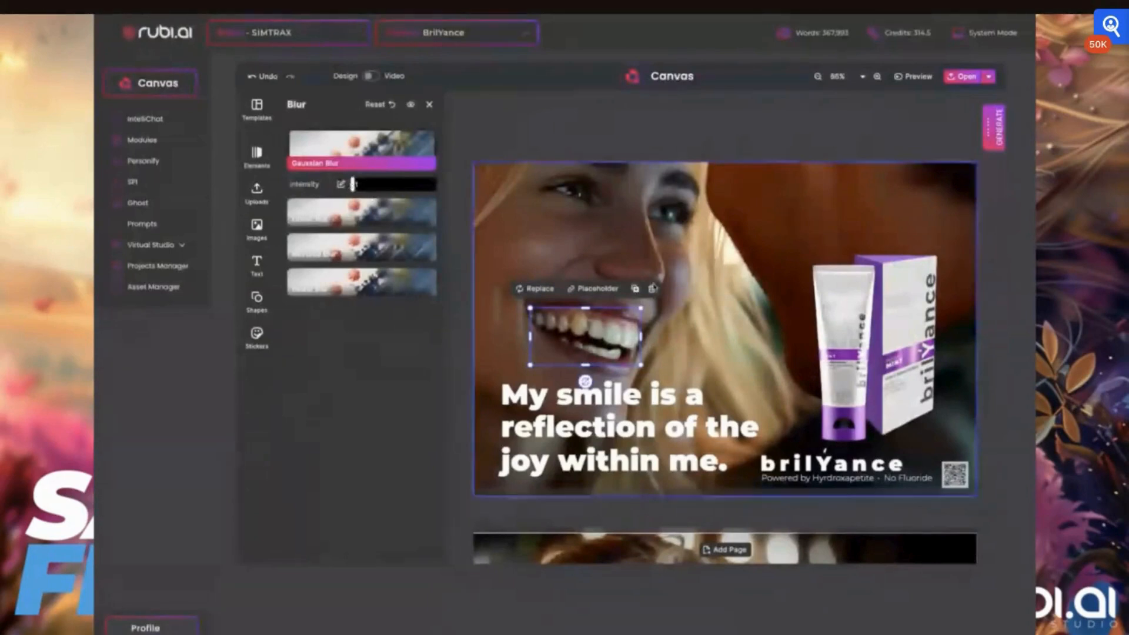
left_click(593, 401)
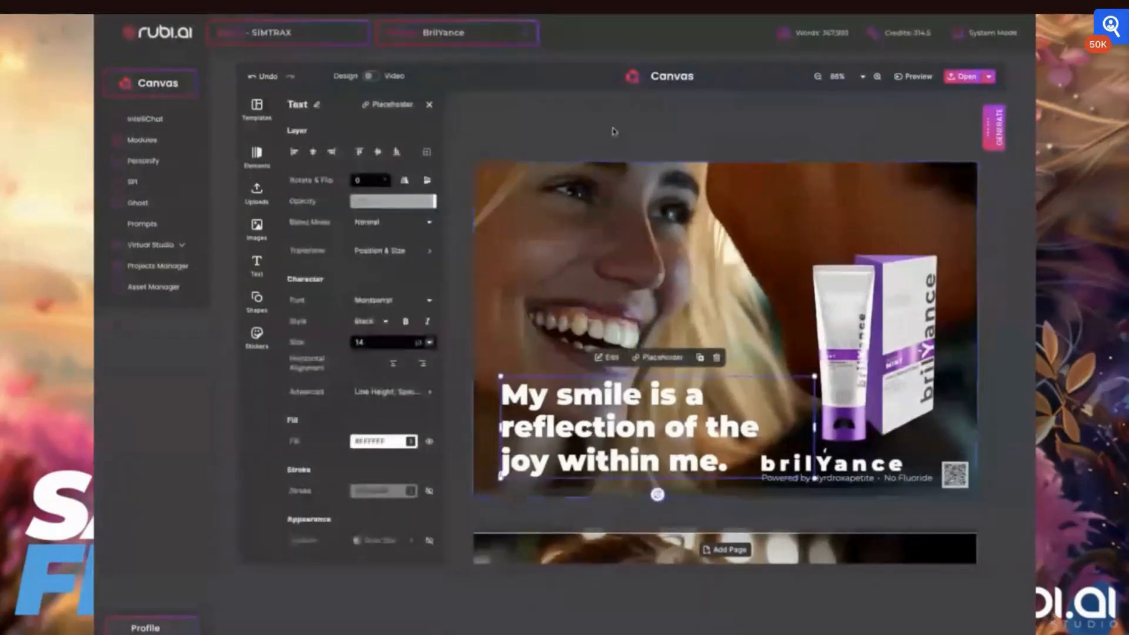
left_click(609, 189)
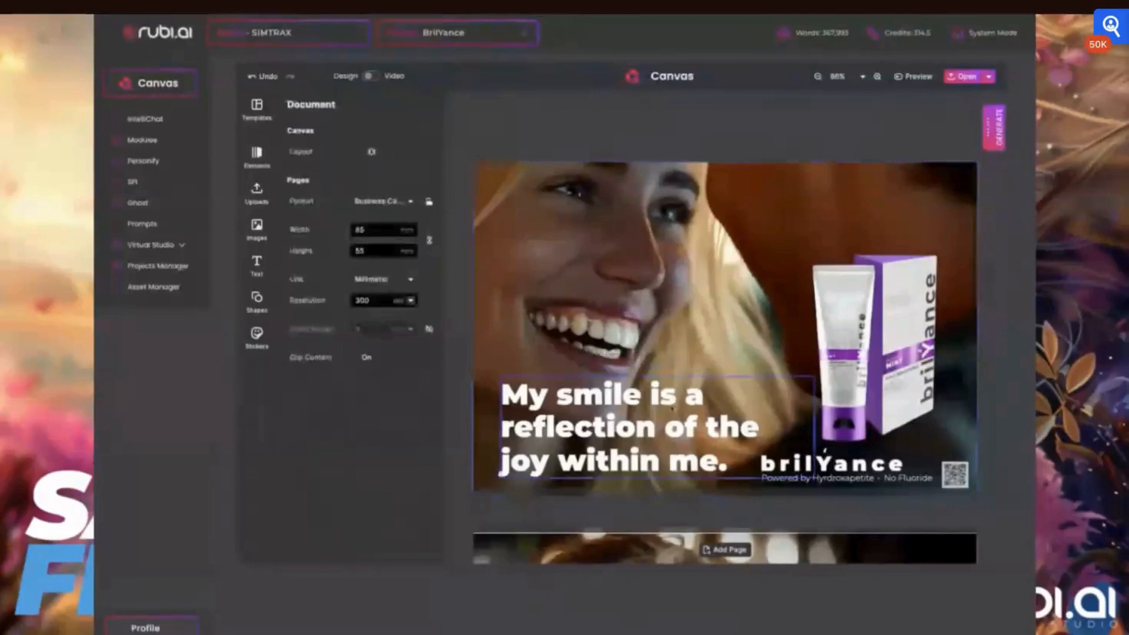
- Trim the teeth overlay's crop area to about 17.7 mm wide and 8.7 mm high
double_click(638, 360)
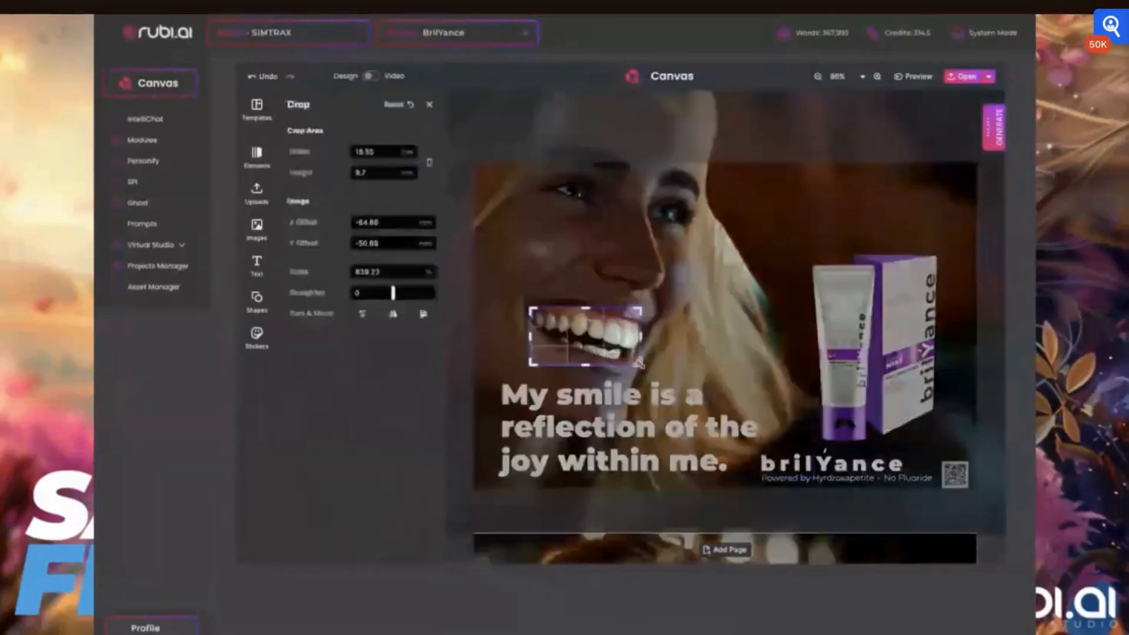
left_click_drag(639, 363, 640, 354)
mouse_move(530, 354)
left_mouse_down()
mouse_move(539, 337)
mouse_move(539, 358)
left_mouse_up()
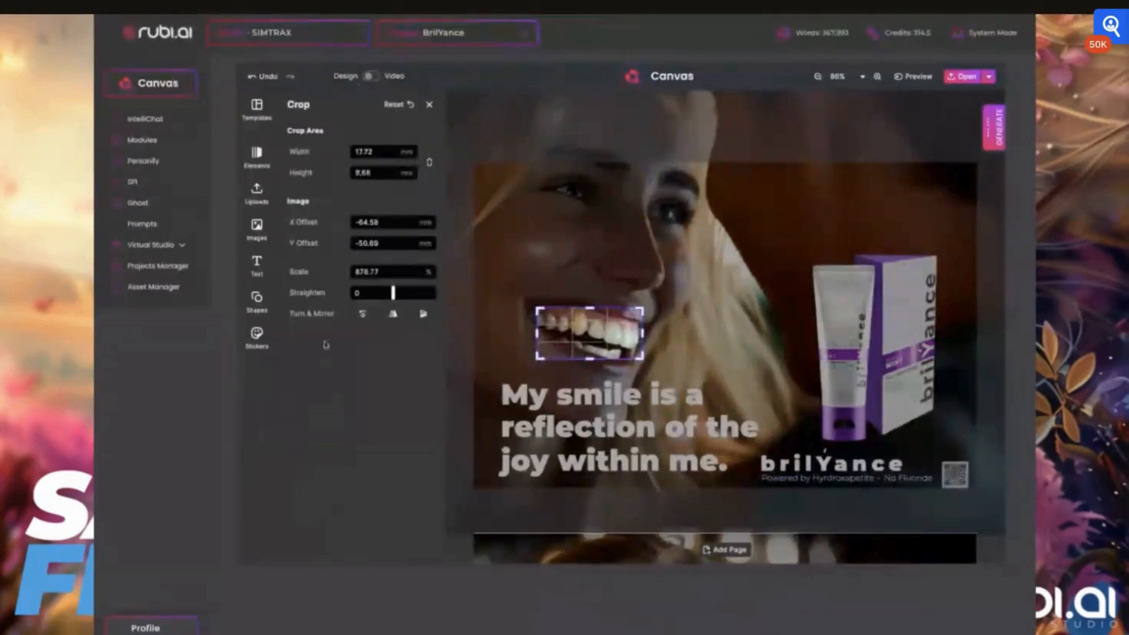
left_click(256, 229)
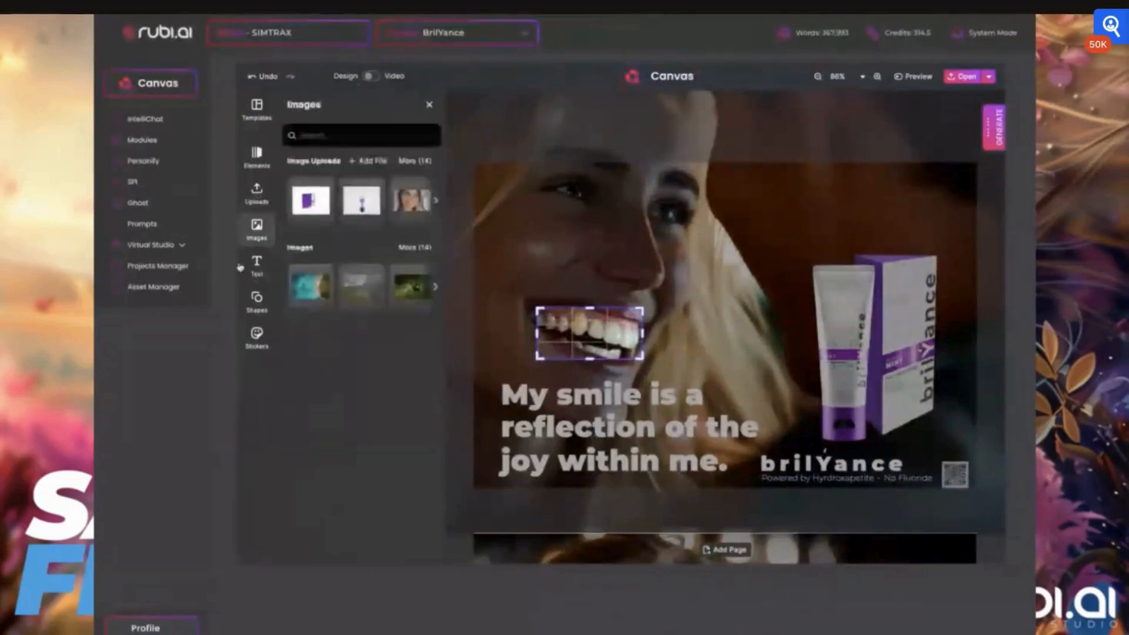
left_click(258, 266)
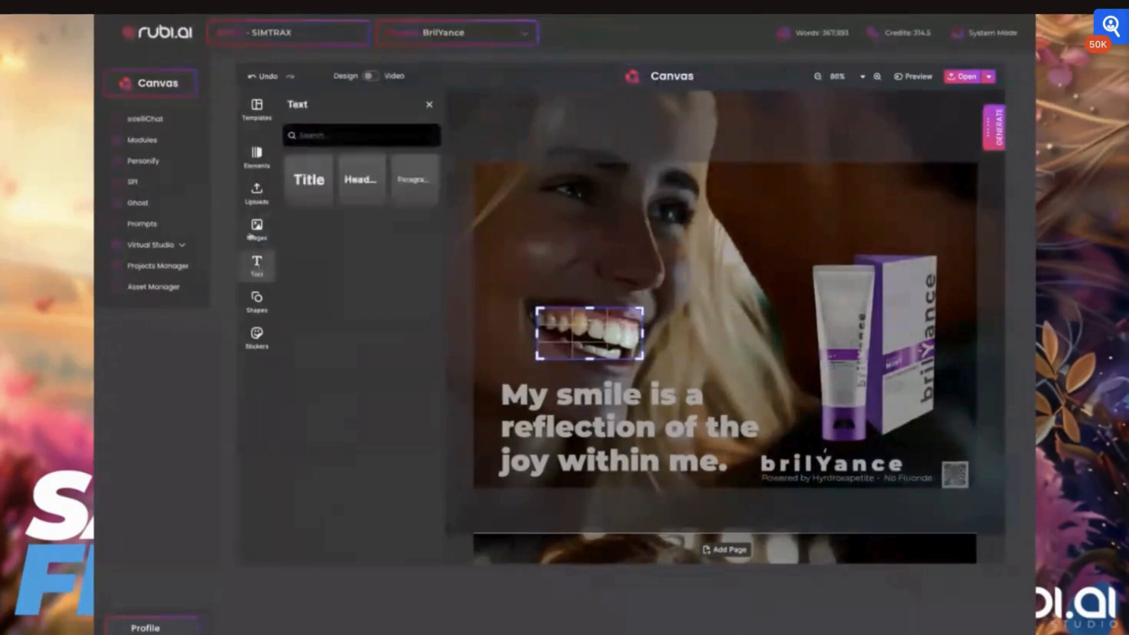
left_click(251, 235)
left_click(429, 105)
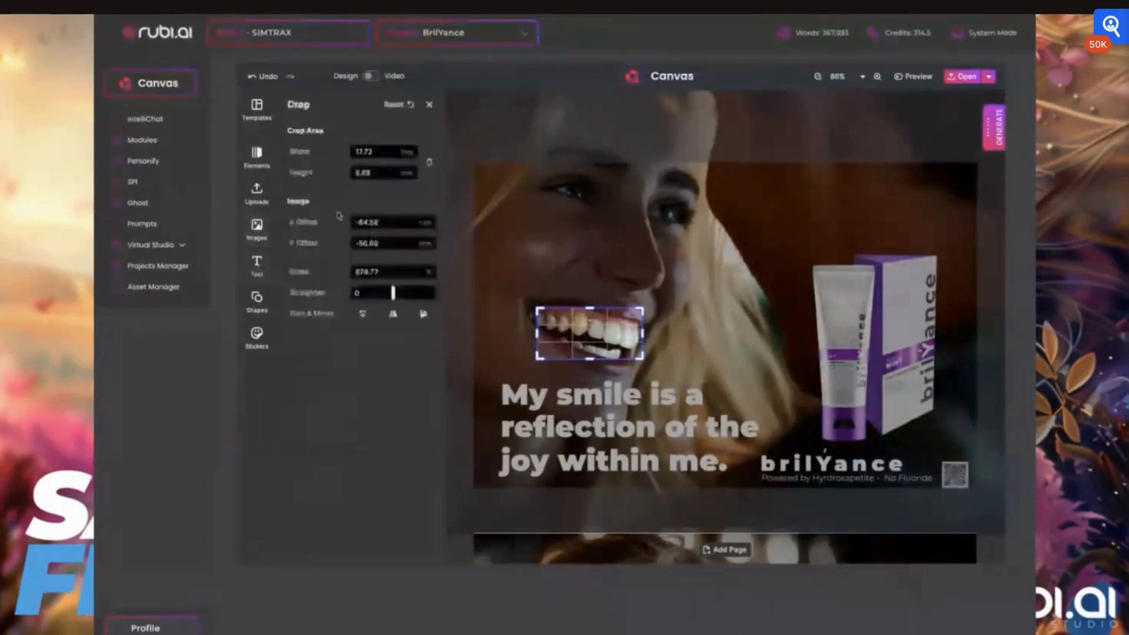
left_click(429, 105)
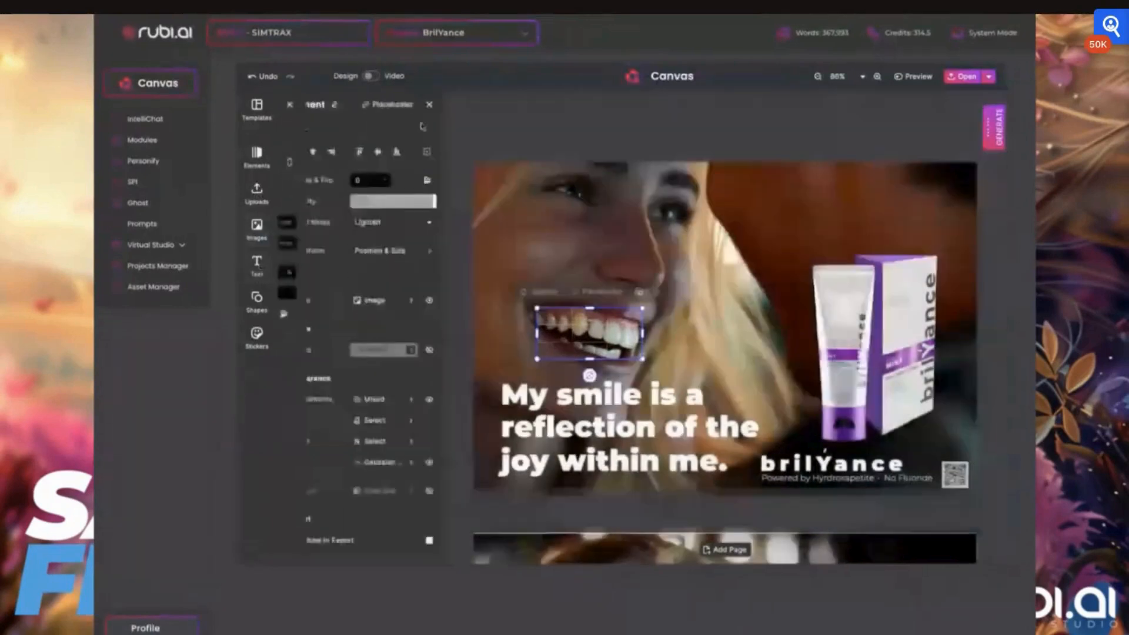
- Open the teeth overlay's blur settings, and inspect the woman's smile on the second ad page up close
left_click(385, 459)
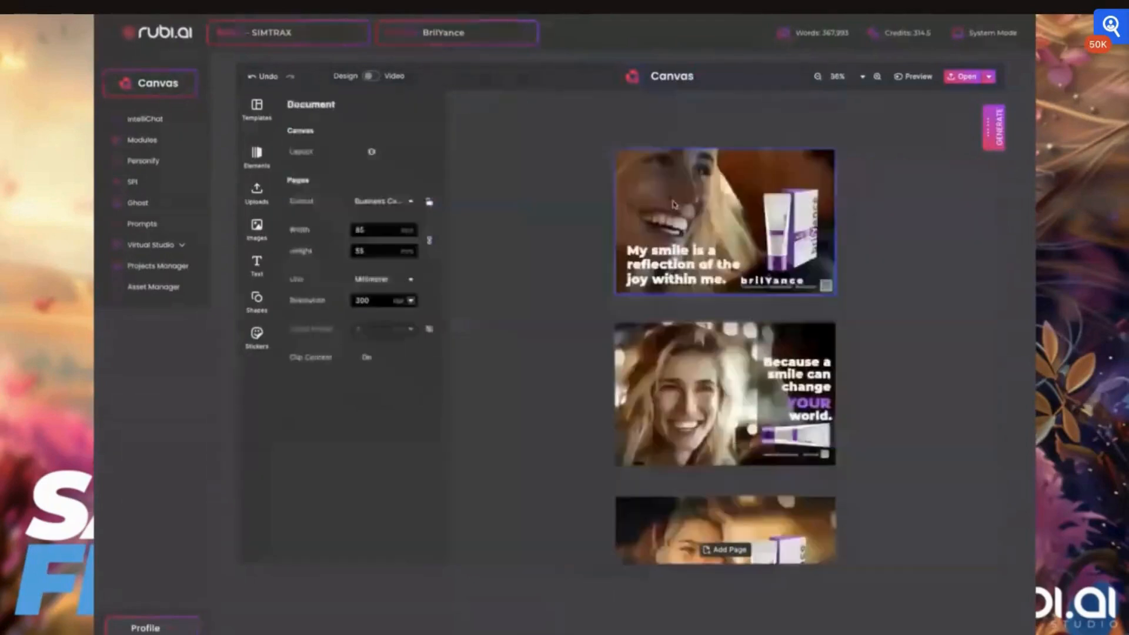
scroll(725, 369, "down", 1)
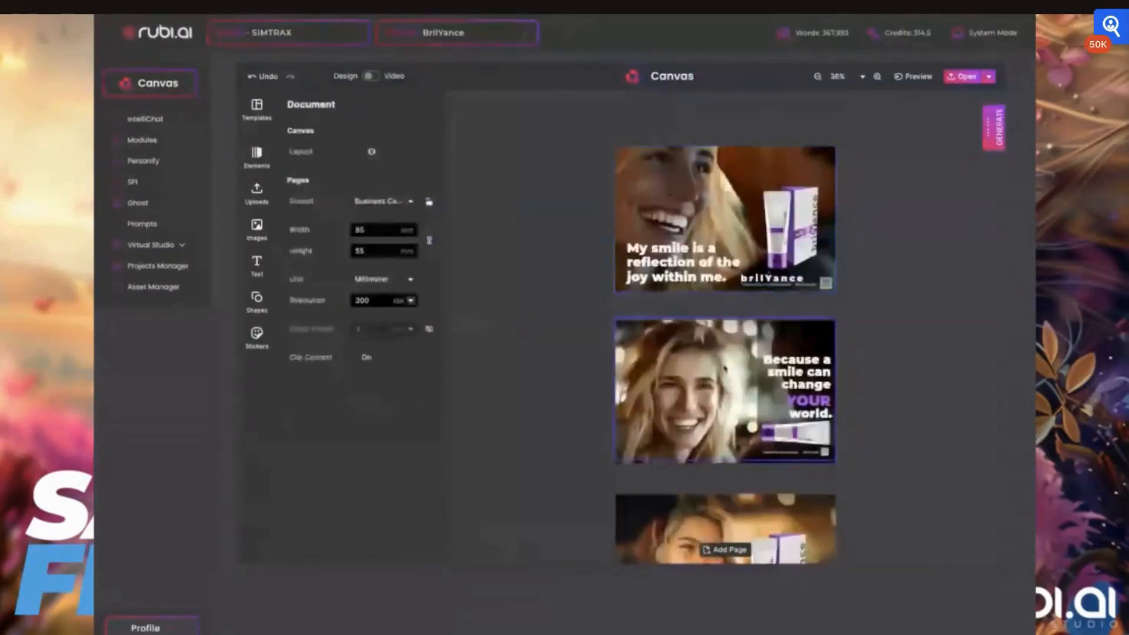
scroll(726, 369, "up", 5)
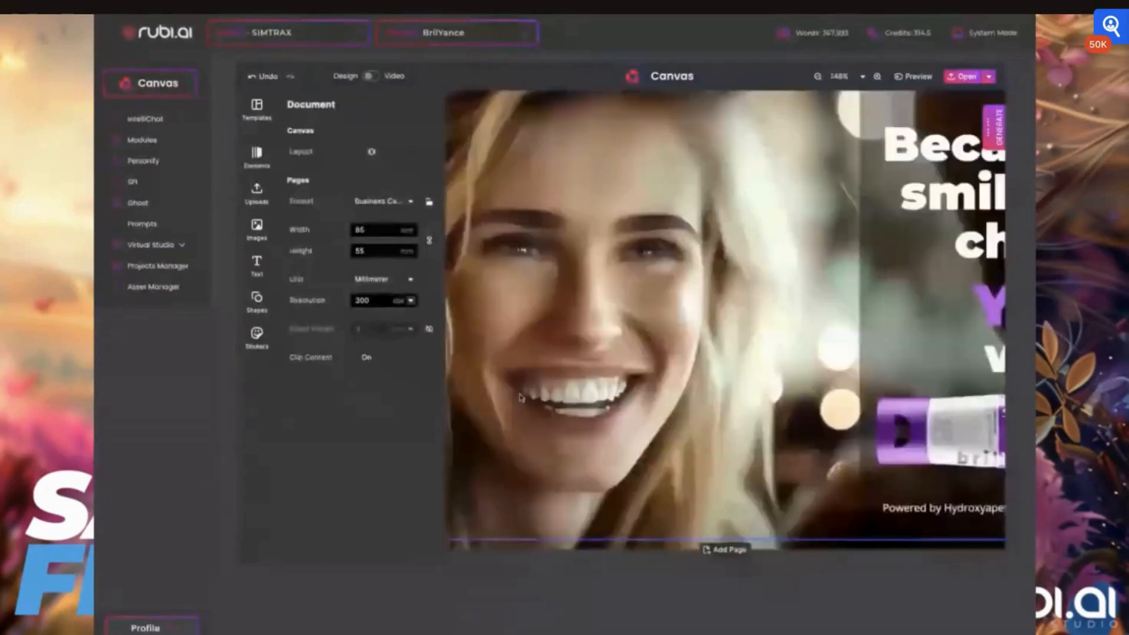
- Open the filter presets for the background photo on the "Because YOU are loved." page and browse through them
scroll(718, 434, "down", 4)
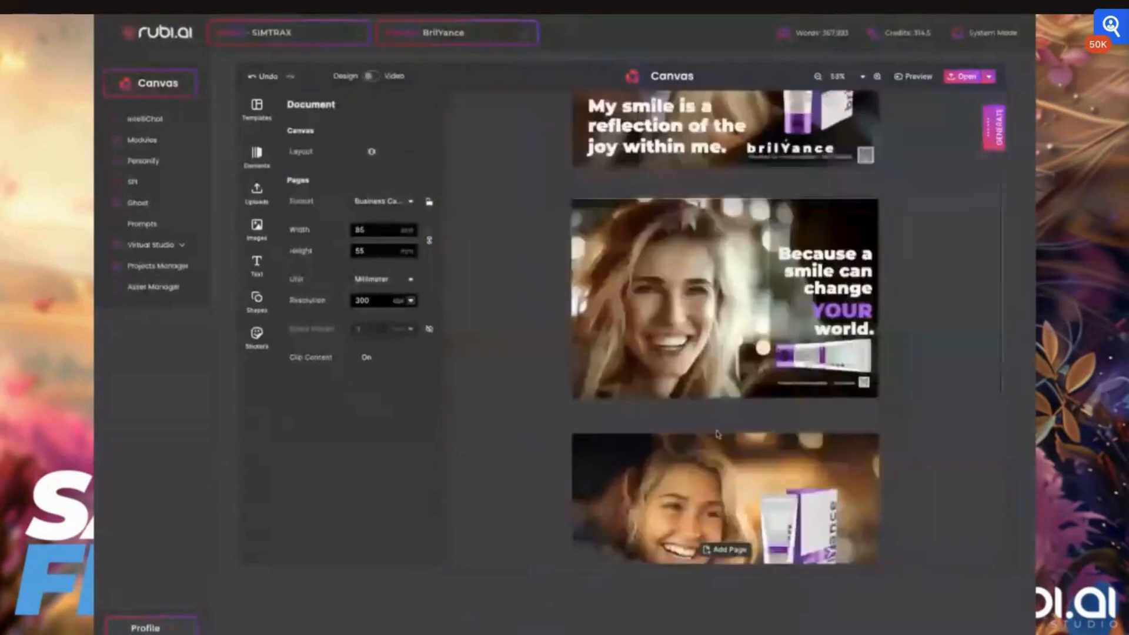
scroll(718, 434, "down", 2)
left_click(616, 414)
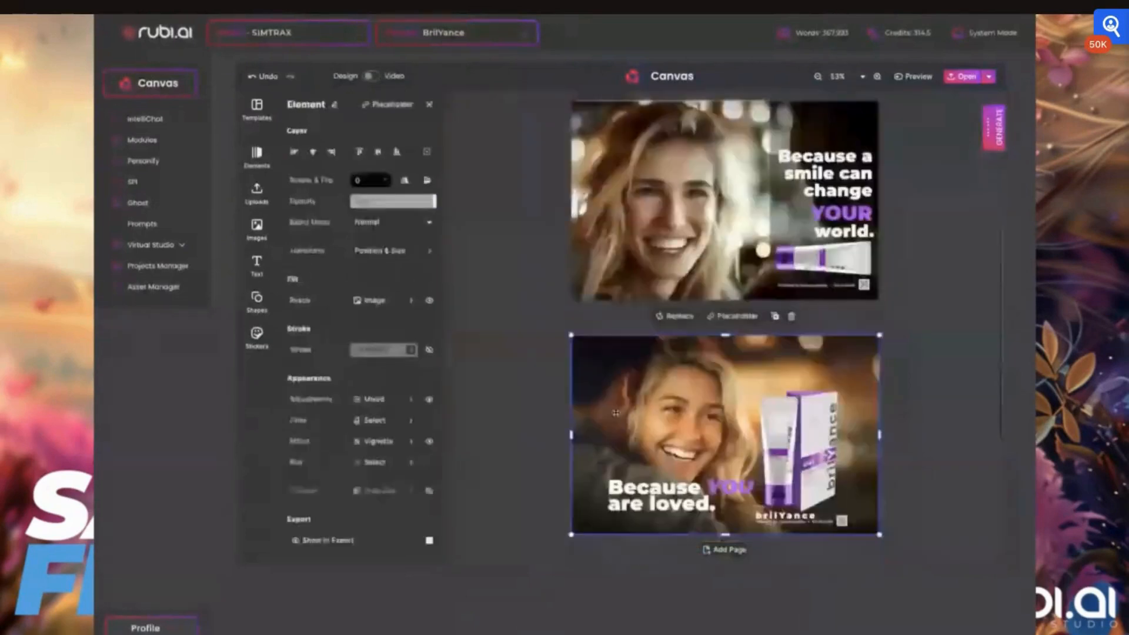
left_click(374, 421)
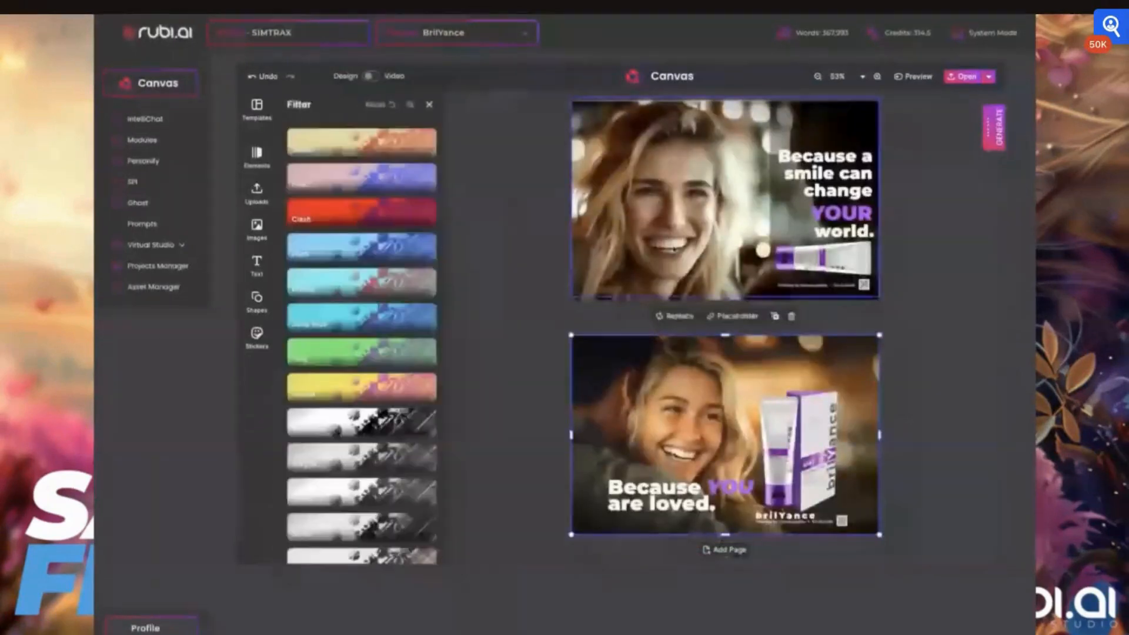
scroll(425, 419, "down", 4)
scroll(425, 419, "down", 5)
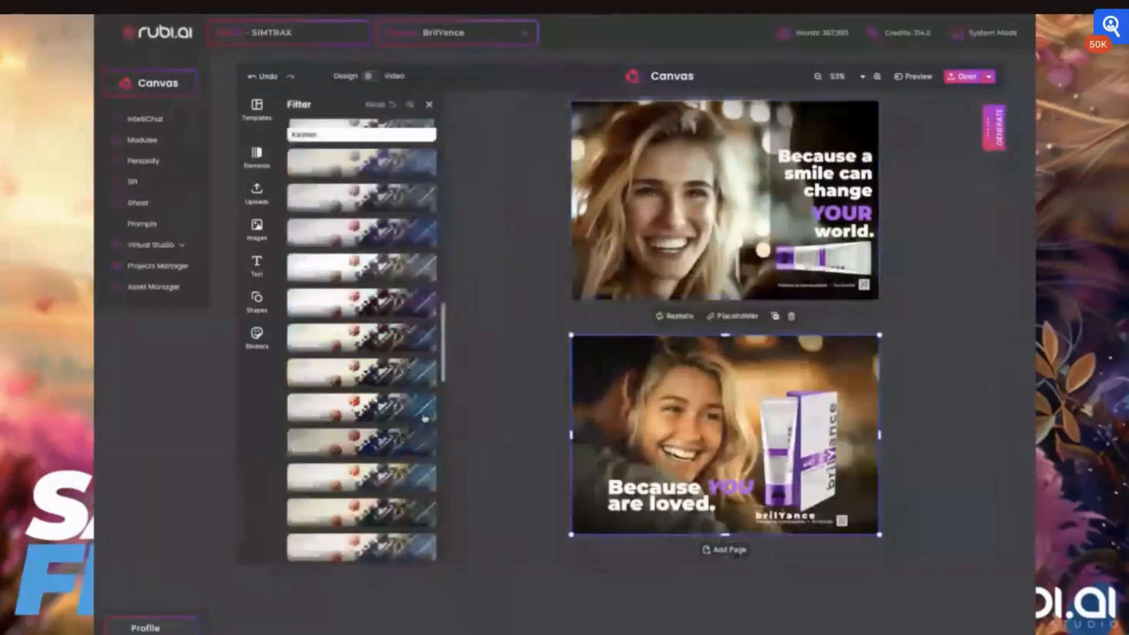
scroll(424, 419, "up", 4)
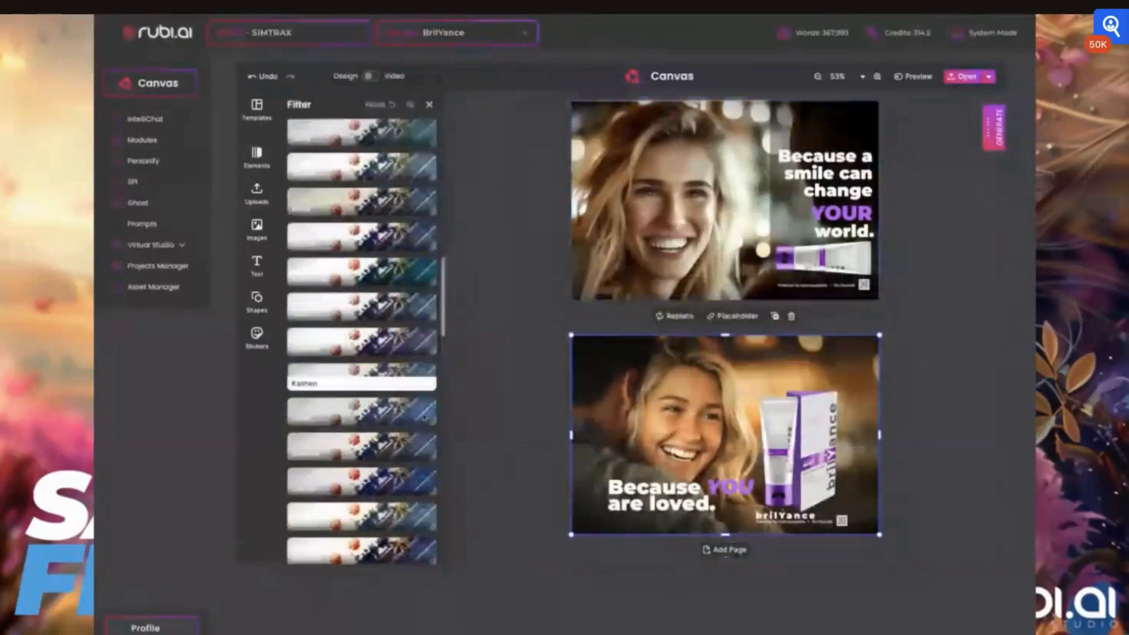
scroll(424, 416, "down", 2)
scroll(424, 417, "down", 5)
scroll(330, 277, "up", 4)
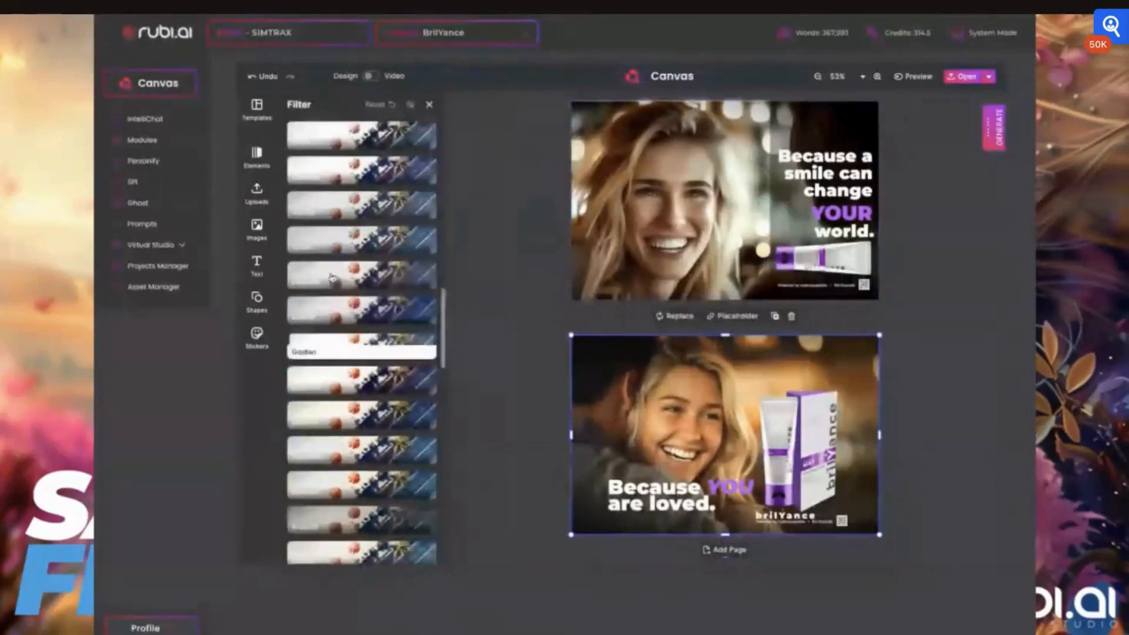
scroll(331, 277, "up", 2)
scroll(332, 276, "up", 1)
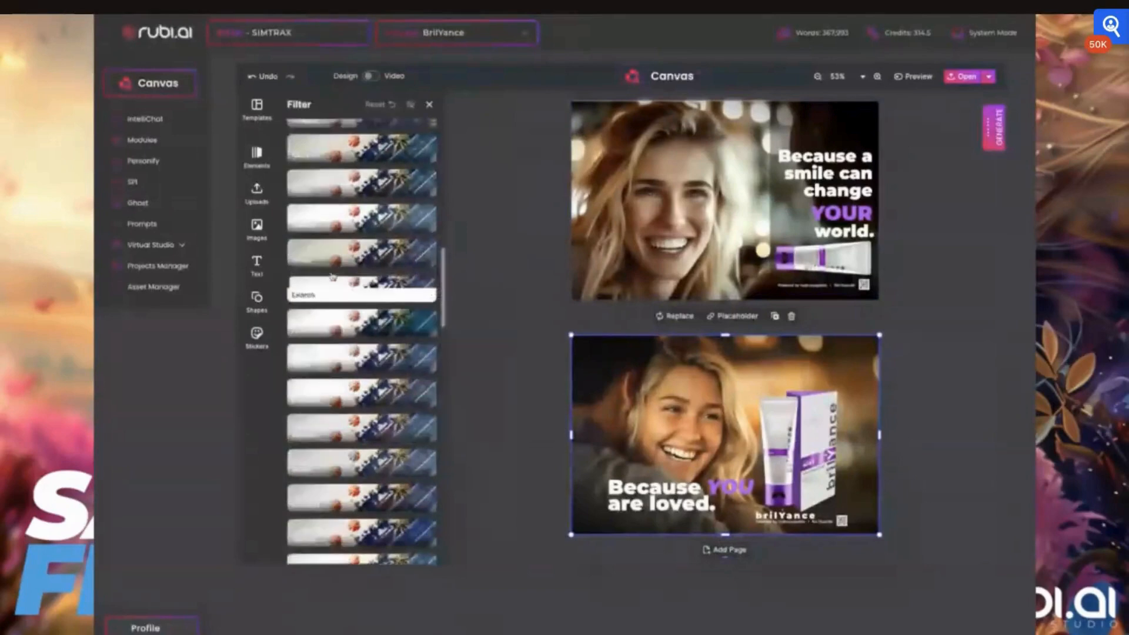
scroll(333, 277, "up", 1)
scroll(329, 282, "up", 3)
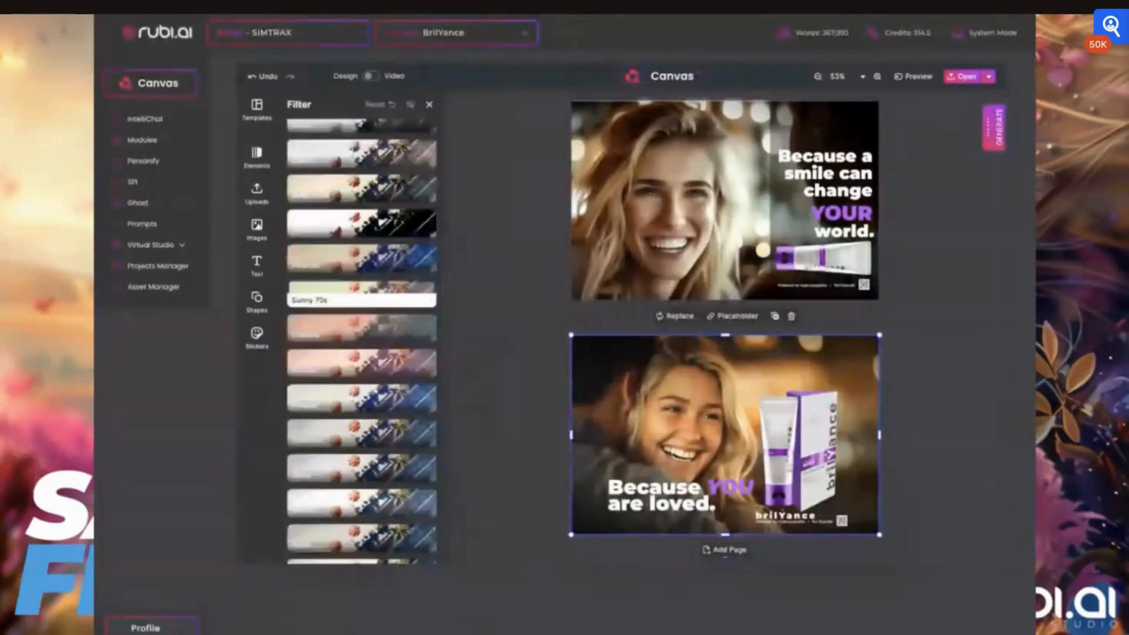
- Try the Sunny 70s and Polaroid filters on the background photo, and apply the Sepia filter
left_click(329, 288)
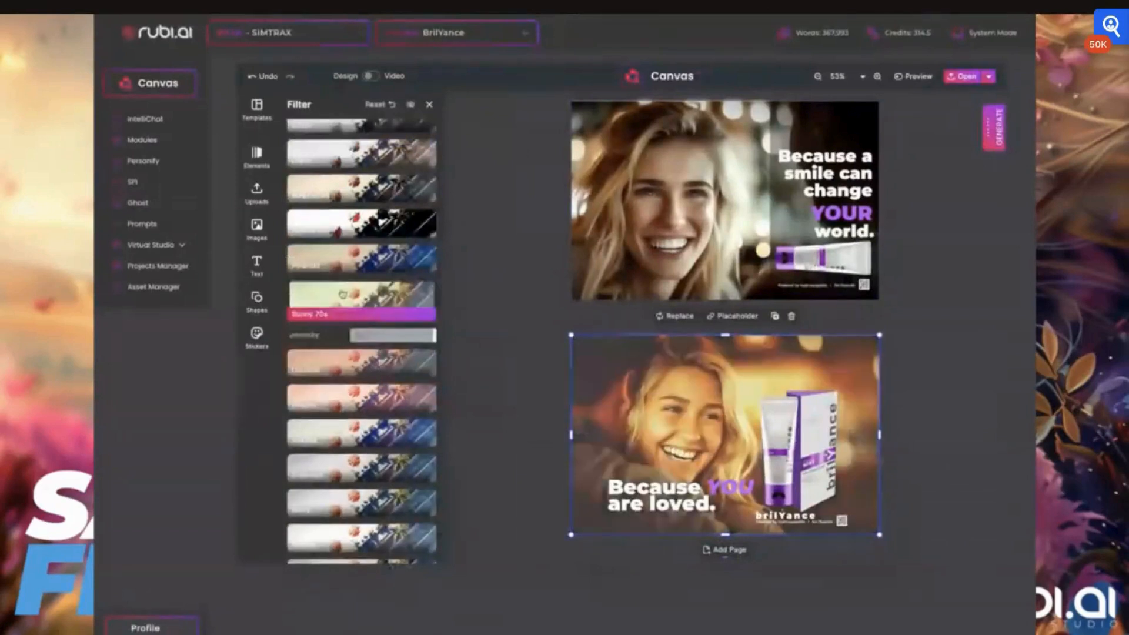
left_click(341, 259)
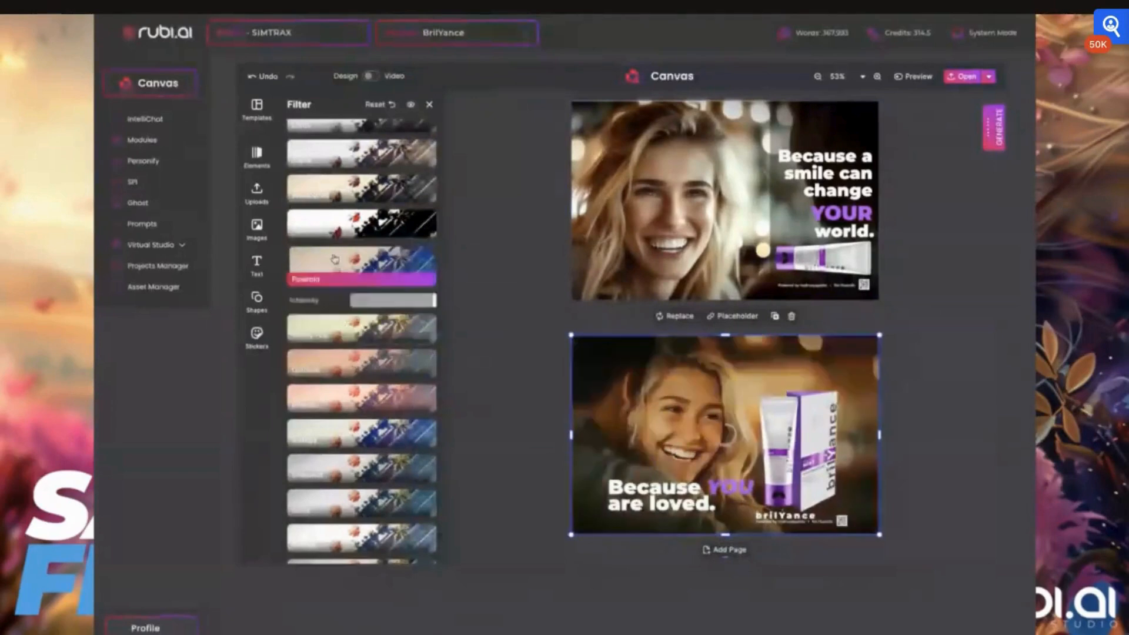
scroll(356, 223, "up", 3)
scroll(355, 224, "up", 2)
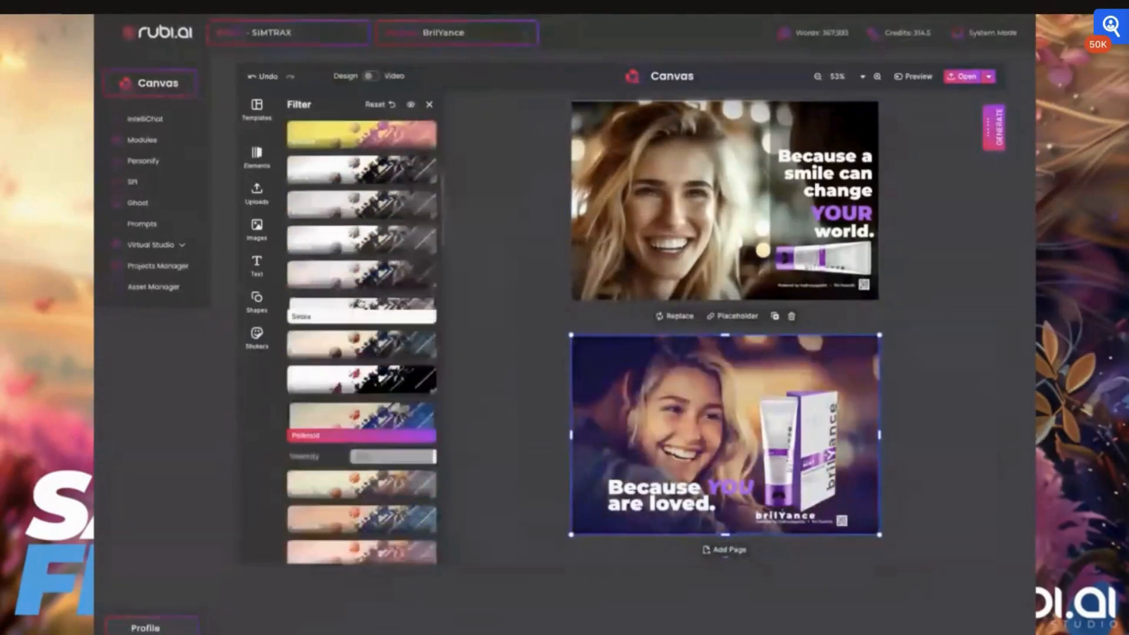
left_click(338, 303)
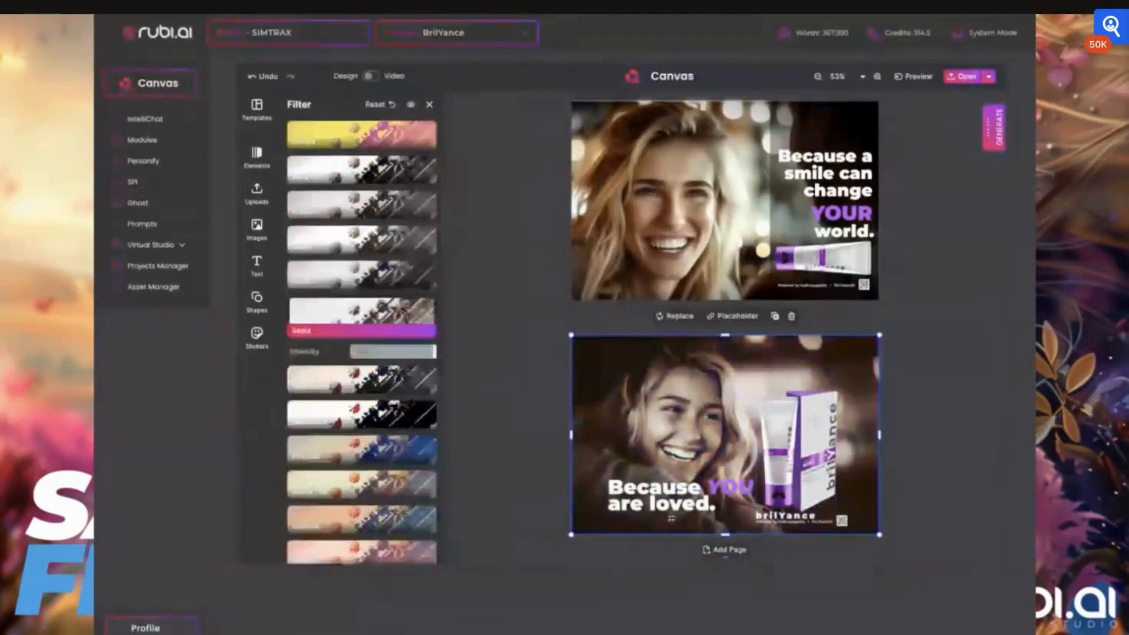
- Nudge the "Because YOU are loved." headline slightly right and down on its page, and check the layout up close
left_click(694, 488)
left_click_drag(694, 488, 681, 504)
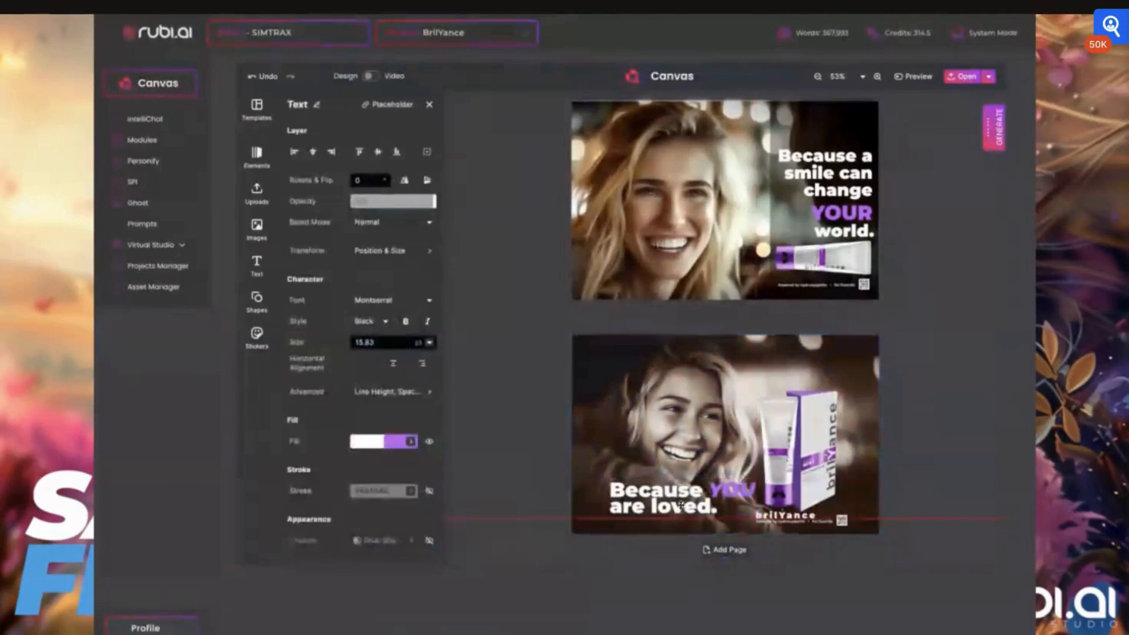
left_click(764, 554)
scroll(817, 509, "up", 5)
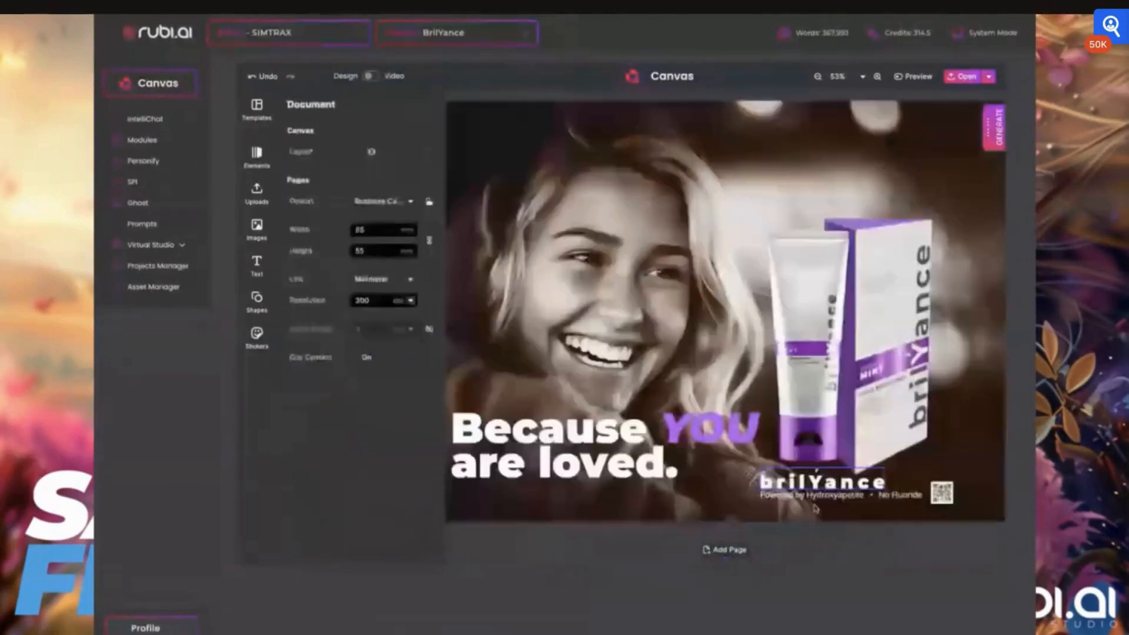
scroll(816, 508, "down", 2)
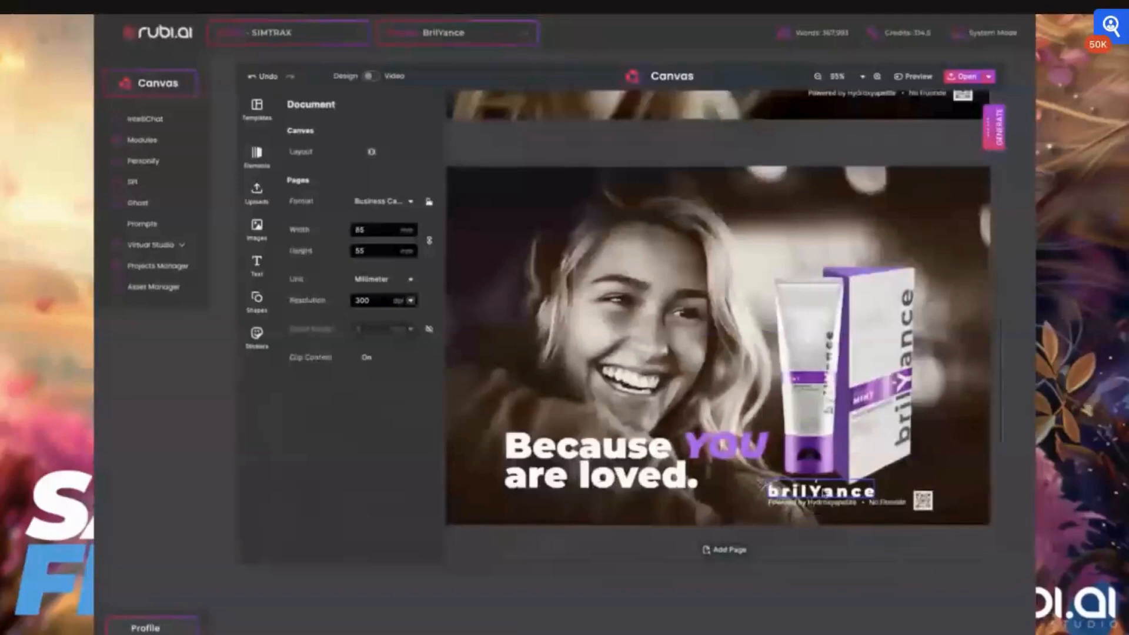
scroll(764, 487, "down", 2)
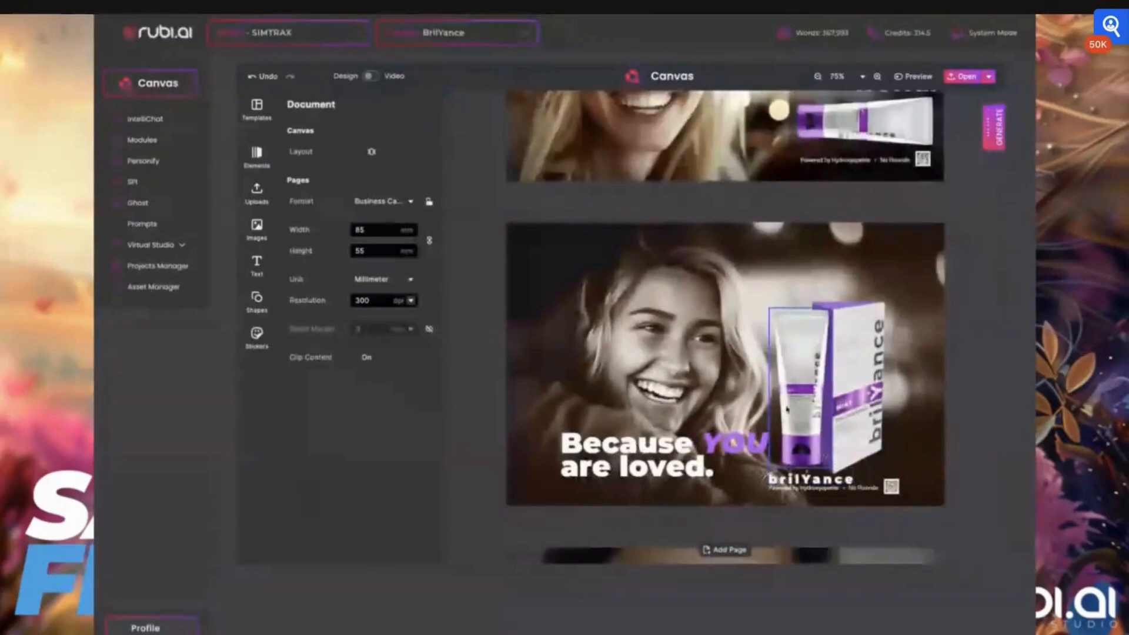
- Select the sepia background photo and save the design
left_click(904, 236)
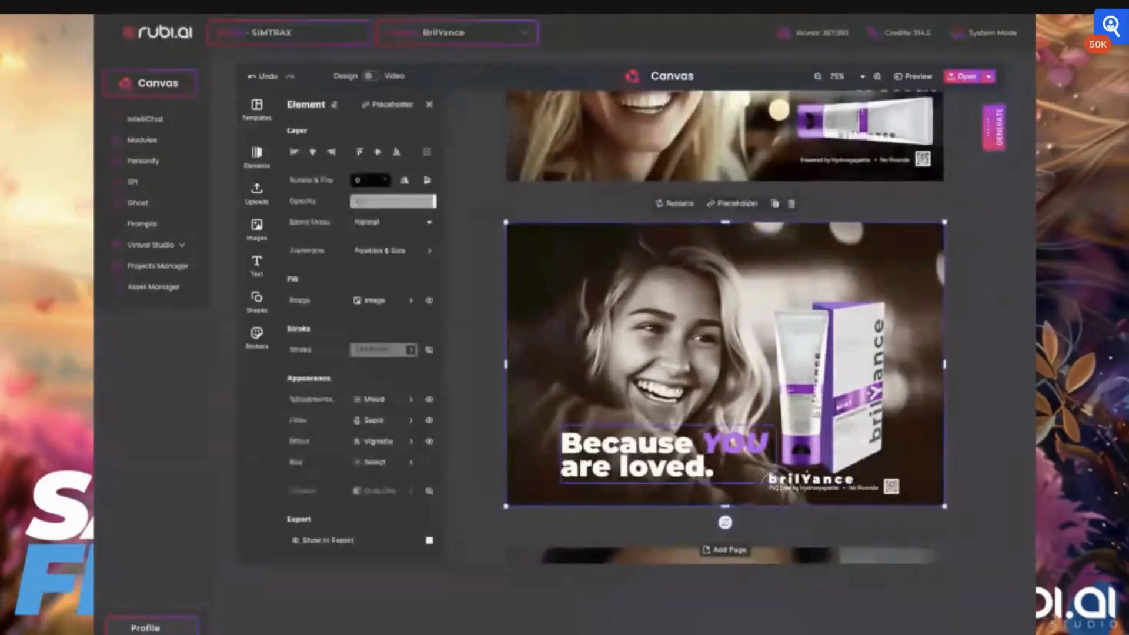
left_click(989, 77)
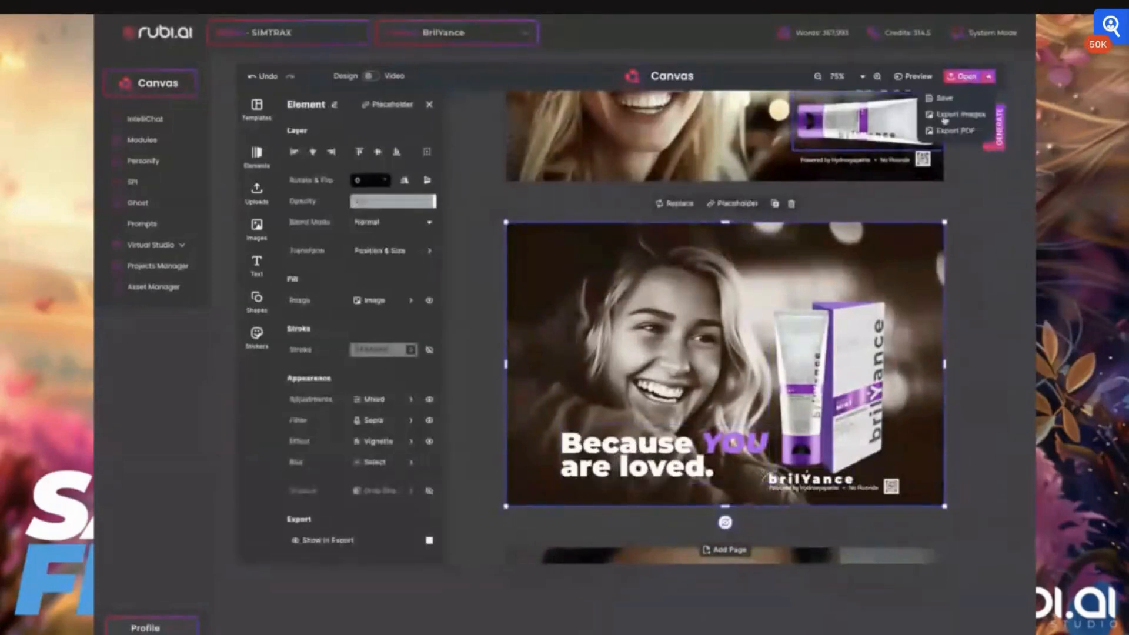
left_click(943, 100)
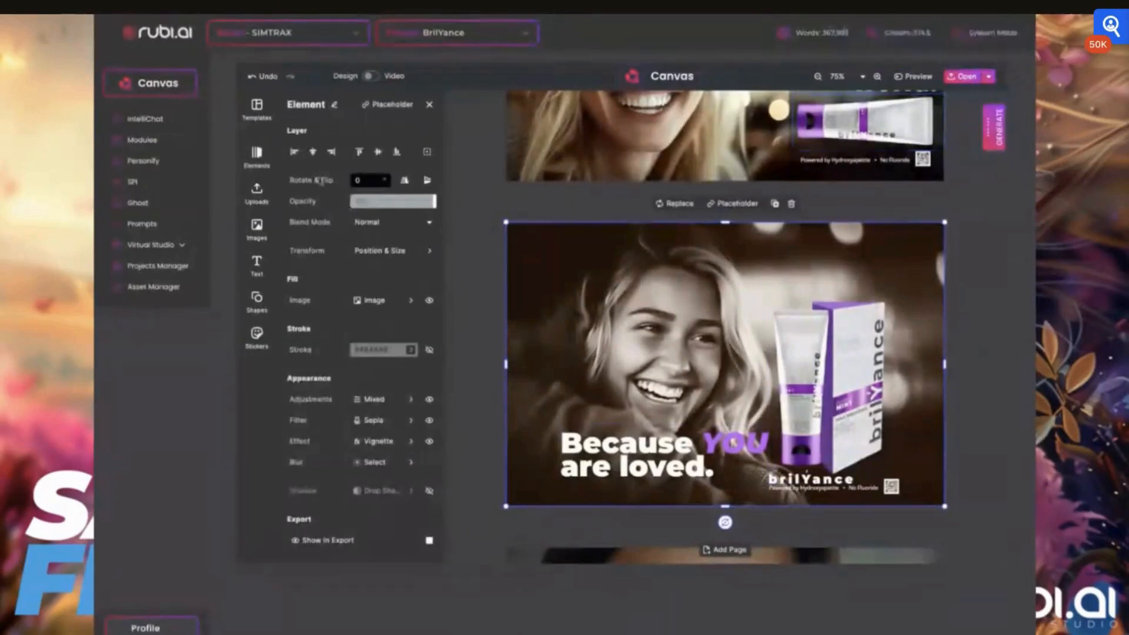
- Open the image library and review the ad pages, comparing their photos and headline layouts
left_click(258, 233)
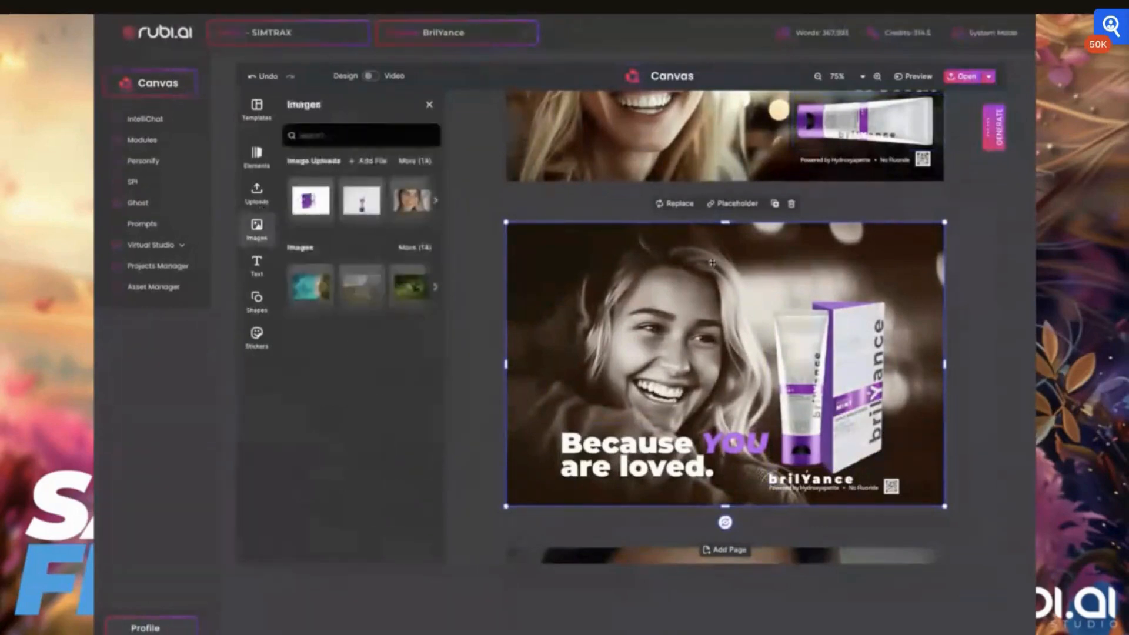
scroll(670, 259, "up", 3)
scroll(671, 259, "up", 2)
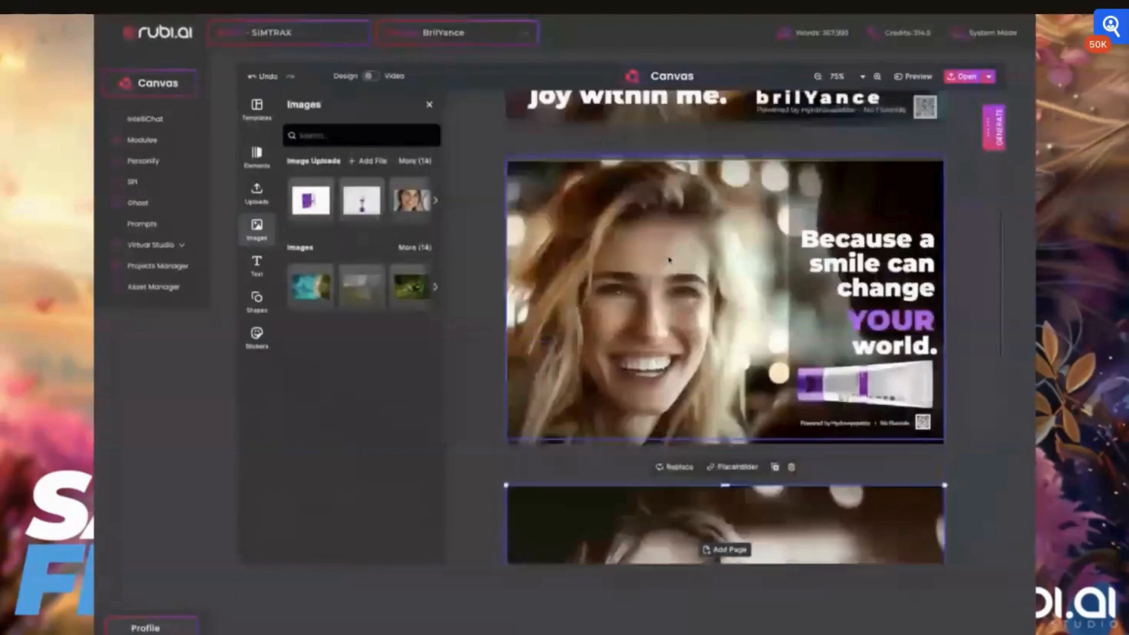
scroll(669, 259, "down", 3)
scroll(651, 197, "up", 1)
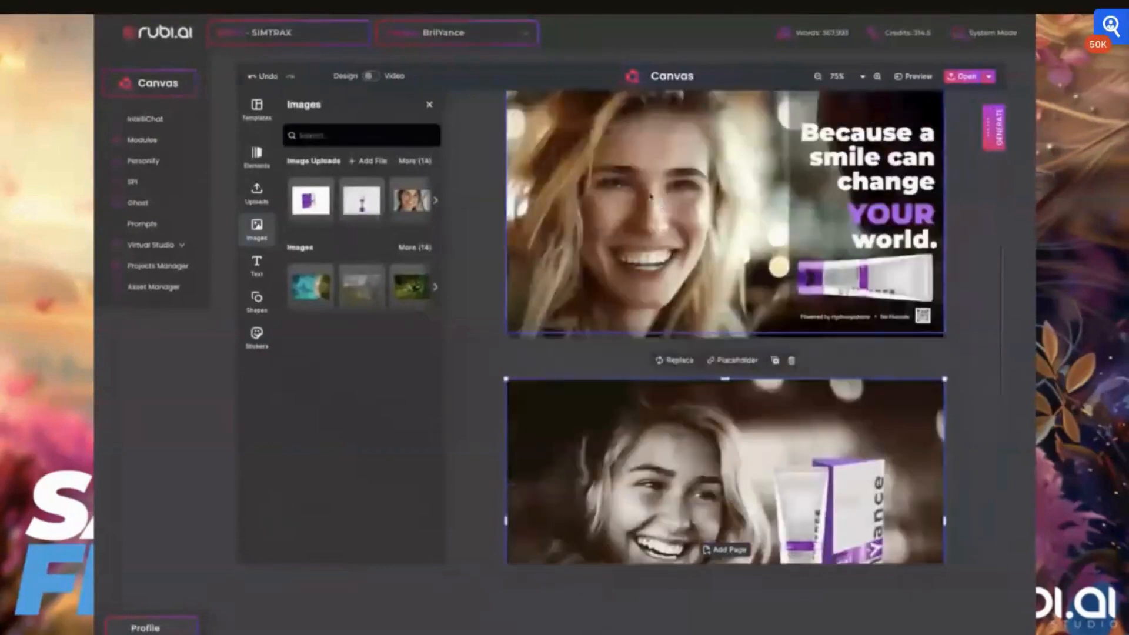
scroll(650, 197, "up", 1)
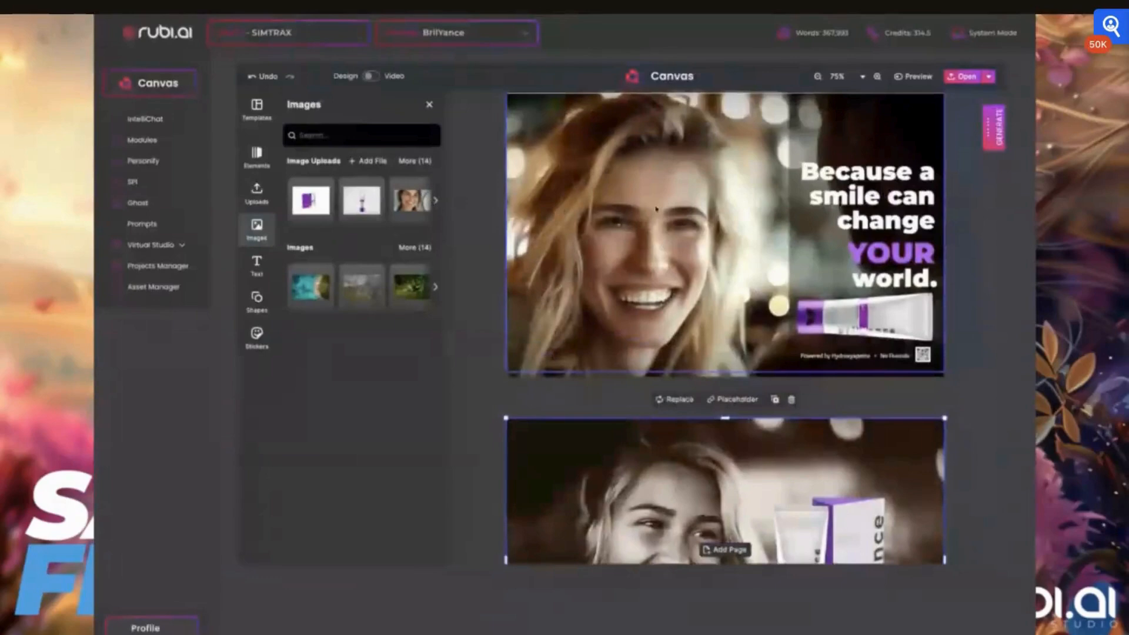
scroll(656, 210, "down", 1)
scroll(696, 293, "down", 5)
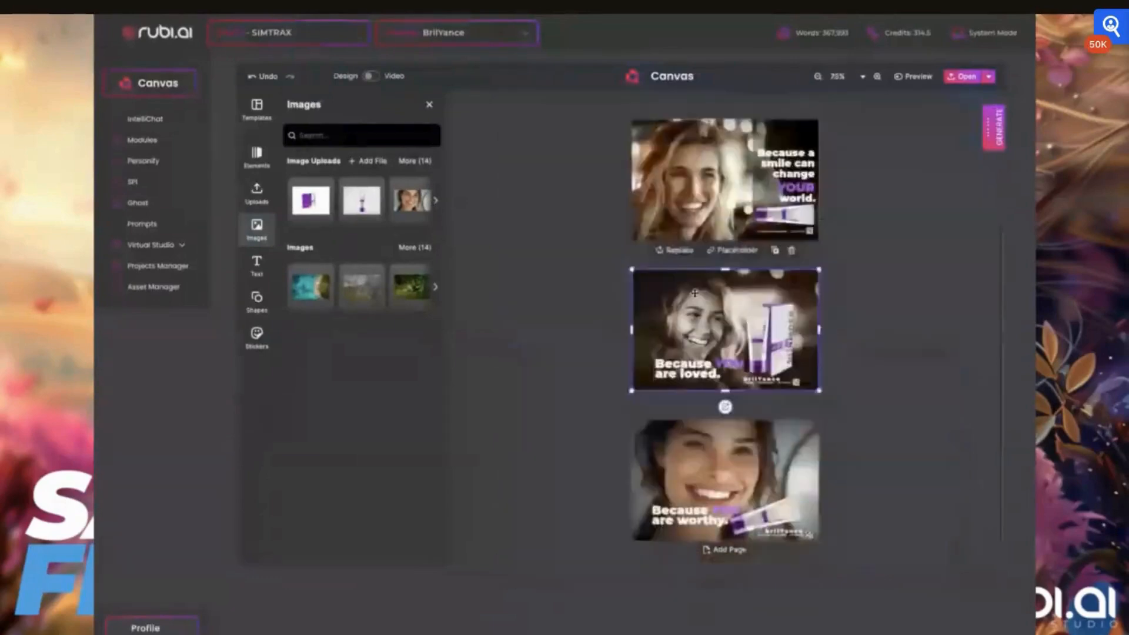
scroll(695, 293, "up", 1)
scroll(695, 293, "up", 1)
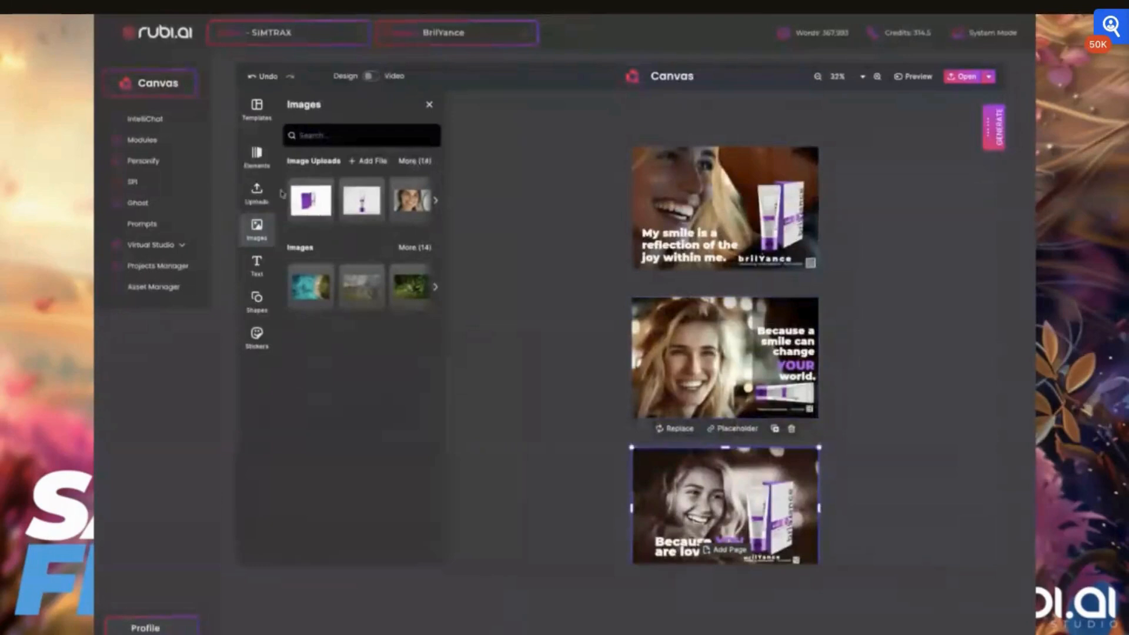
- Duplicate the background photo of the "My smile is a reflection of the joy within me." page and delete the copy
left_click(734, 148)
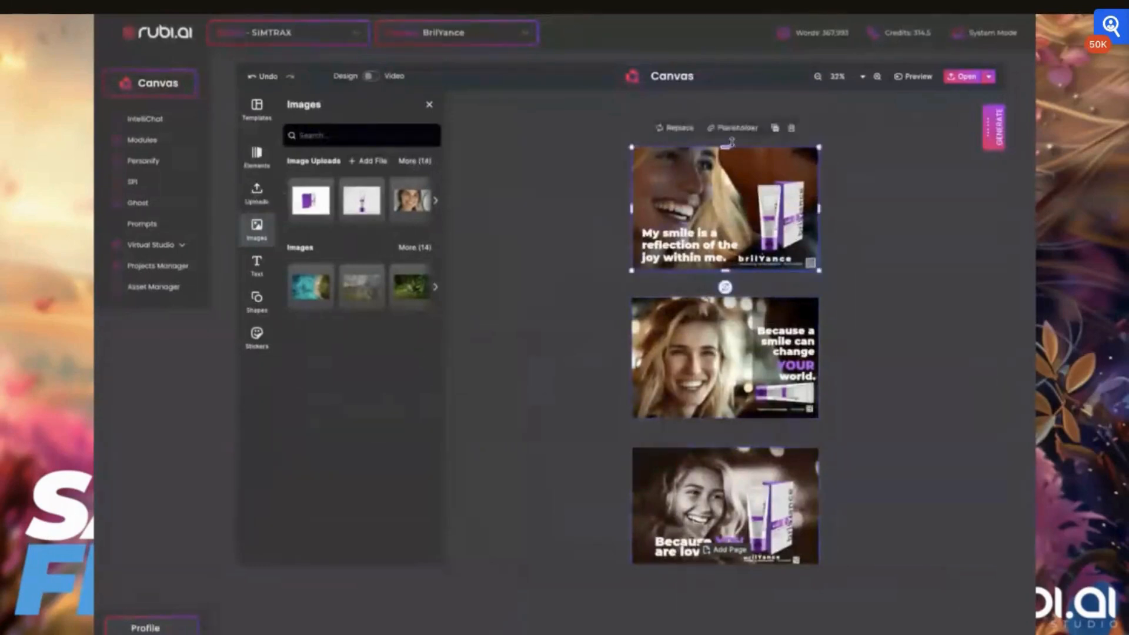
left_click(775, 128)
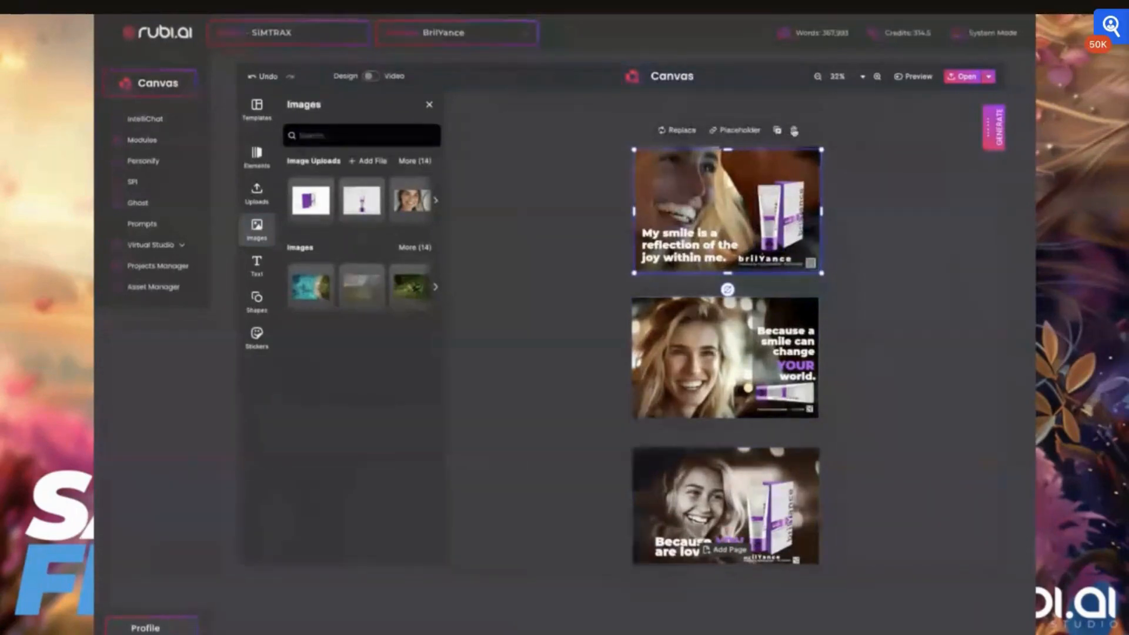
left_click(794, 130)
- Duplicate the "My smile is a reflection of the joy within me." page and delete the background photo and product images from the copy
left_click(781, 127)
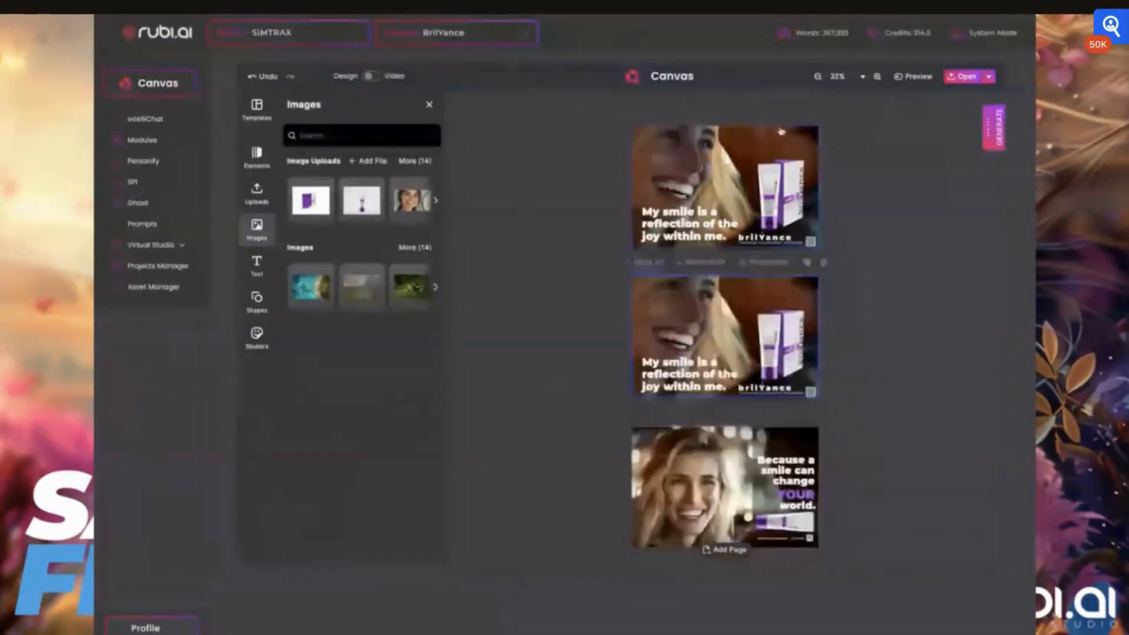
left_click(733, 320)
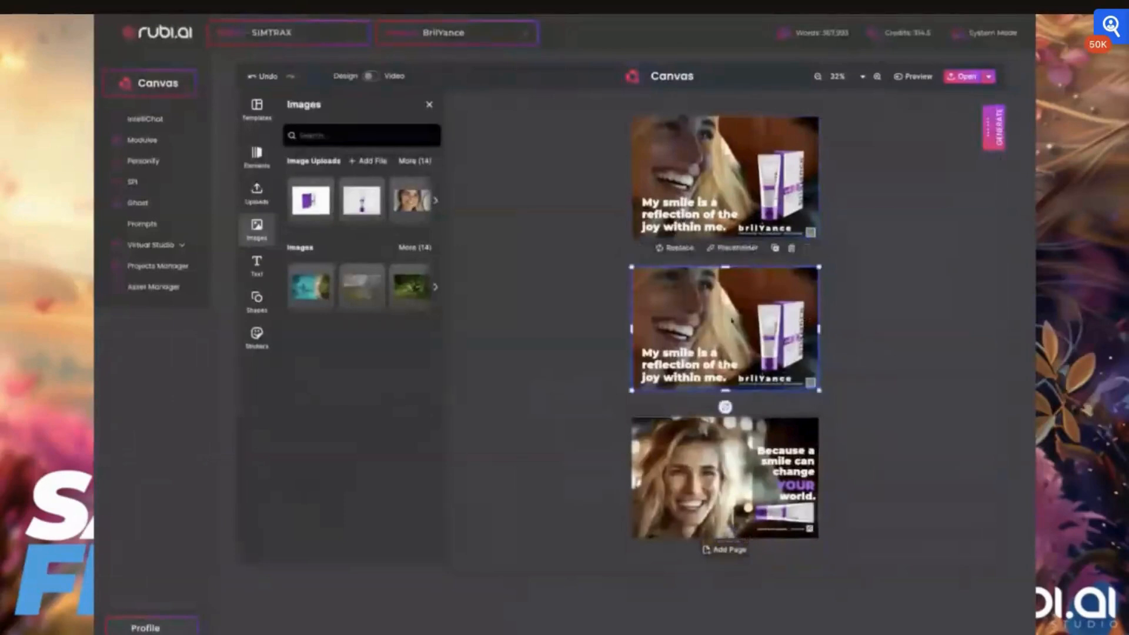
key("Delete")
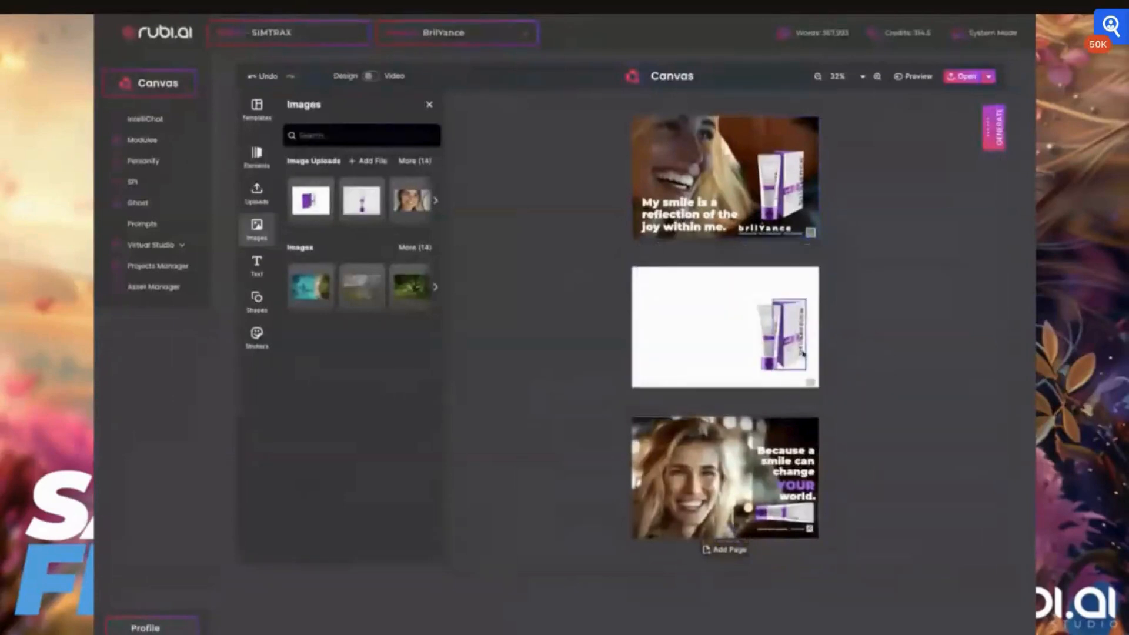
left_click(778, 344)
key("Delete")
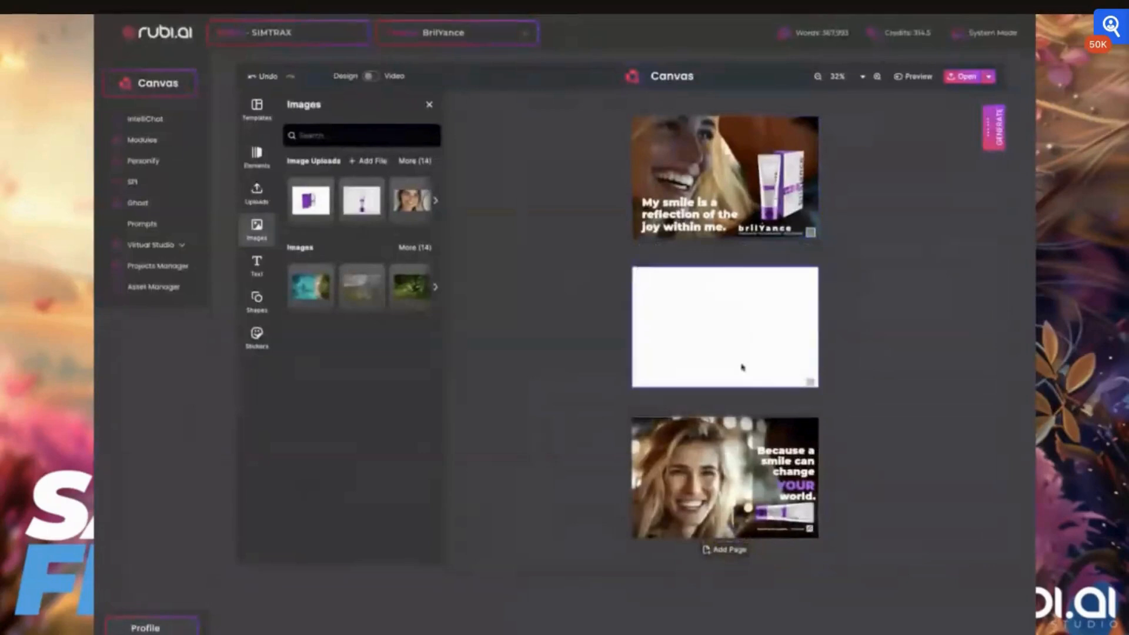
- Delete the QR code from the duplicated page and remove the emptied page
left_click(812, 382)
key("Delete")
left_click_drag(655, 321, 668, 342)
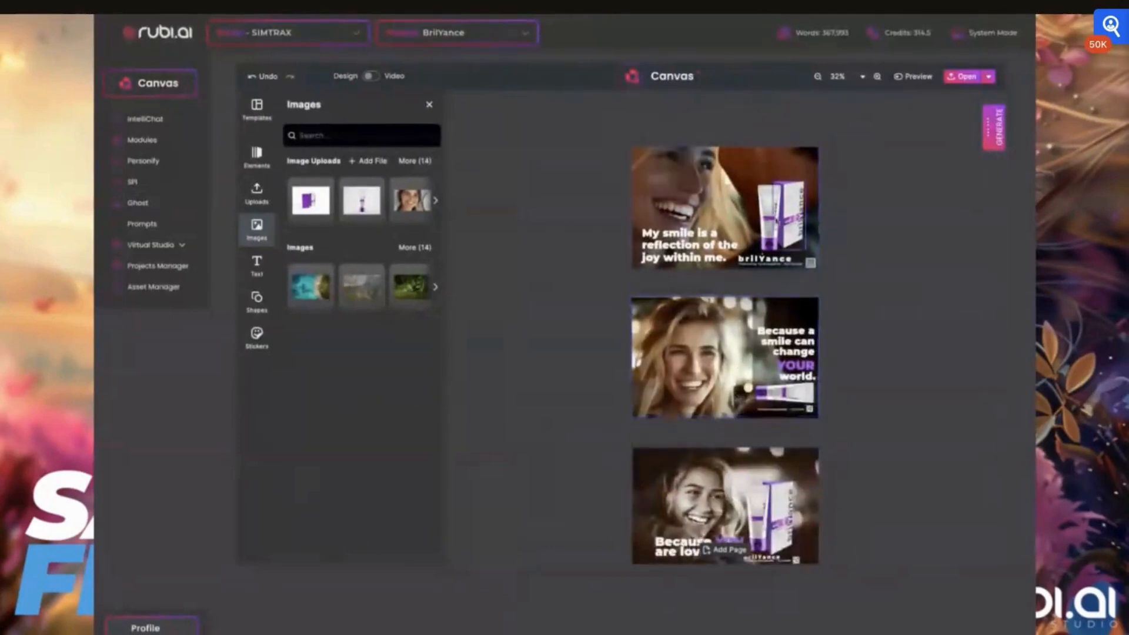
- Select the background photo of the first ad page and inspect that page up close
left_click(716, 197)
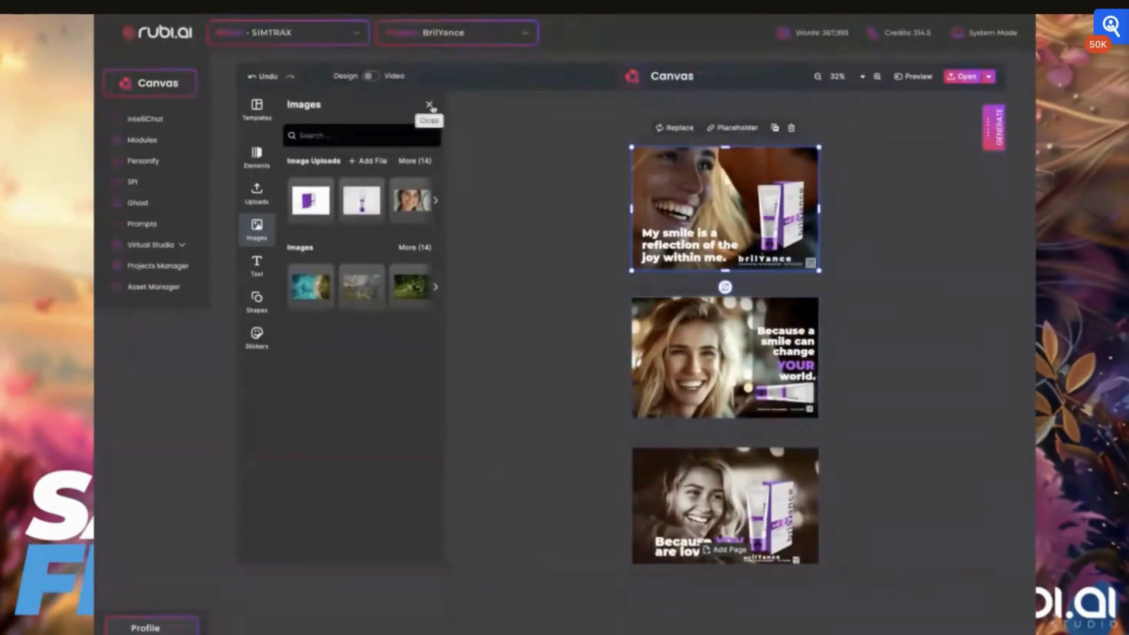
scroll(744, 249, "up", 10)
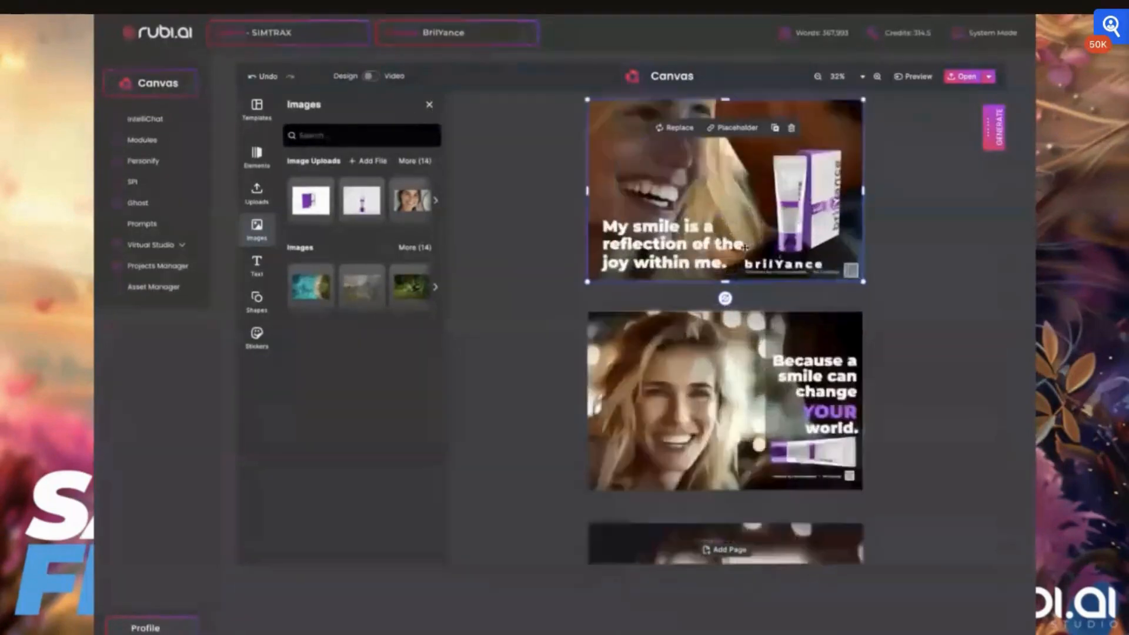
scroll(744, 249, "down", 4)
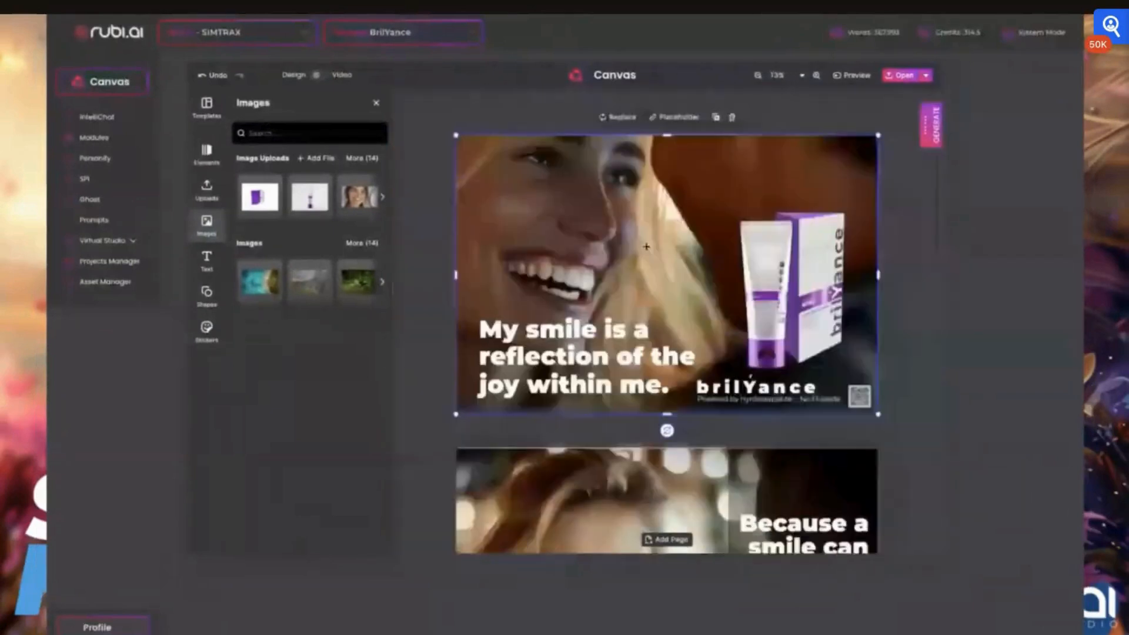
- Change the page format of the design from Business Card to Instagram Story
left_click(377, 104)
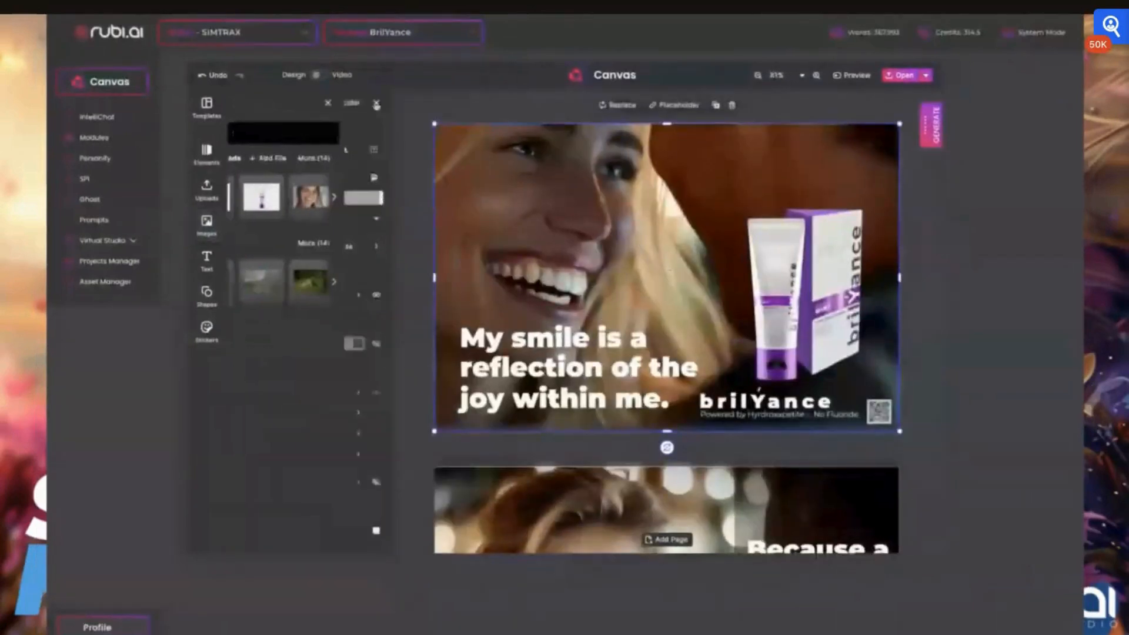
left_click(375, 103)
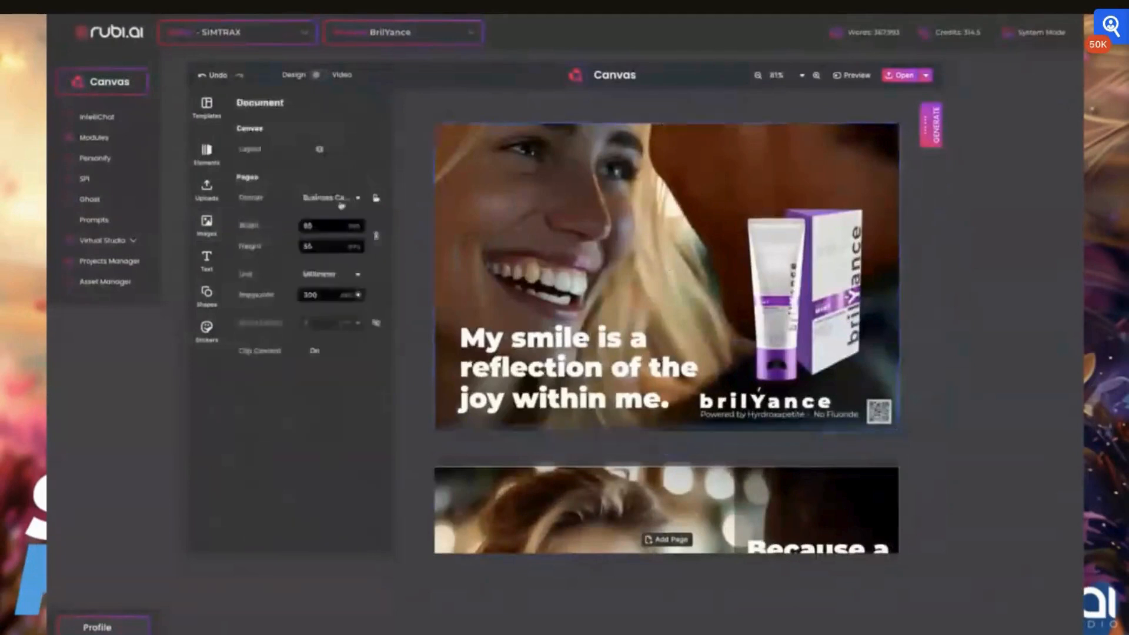
left_click(329, 198)
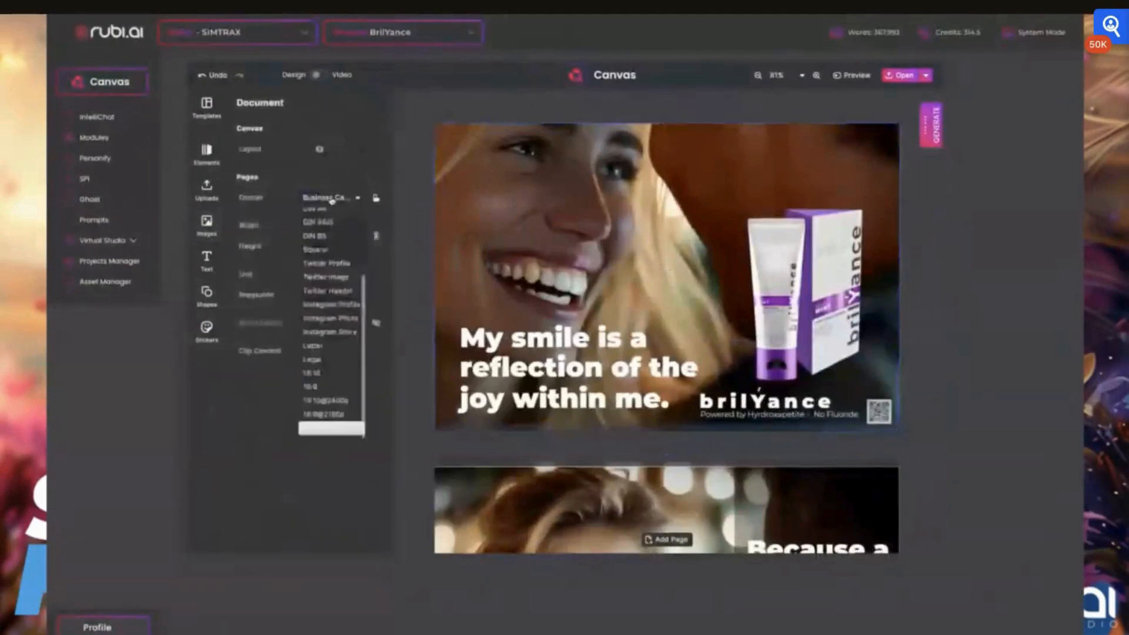
left_click(322, 333)
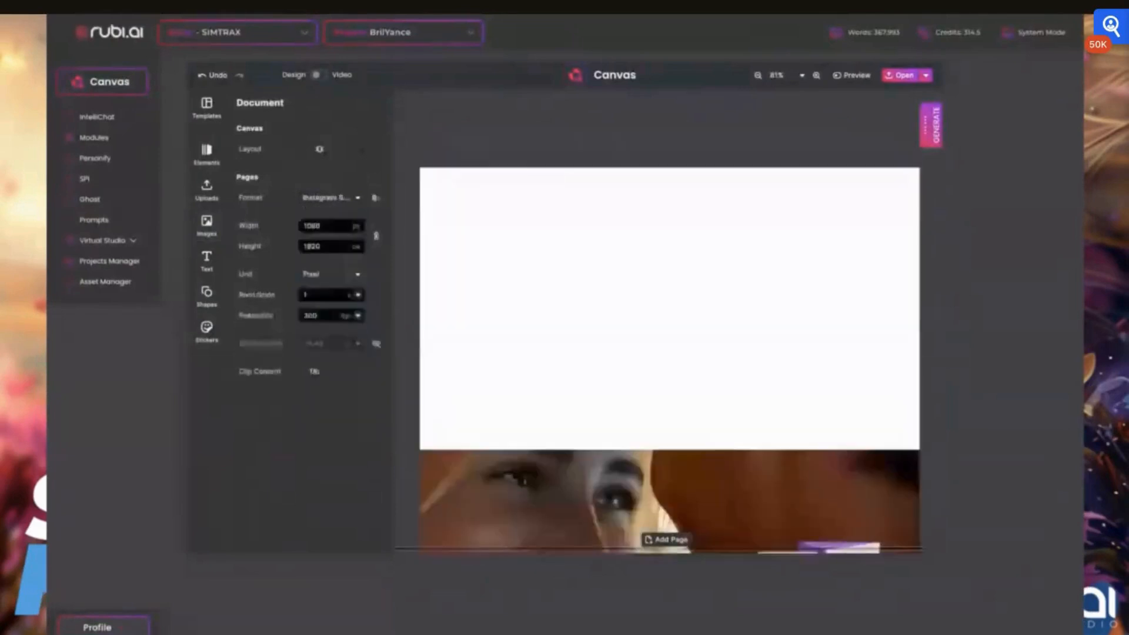
- Select the background photo on the first page and stretch its lower edge down past the text and products
scroll(599, 240, "down", 1)
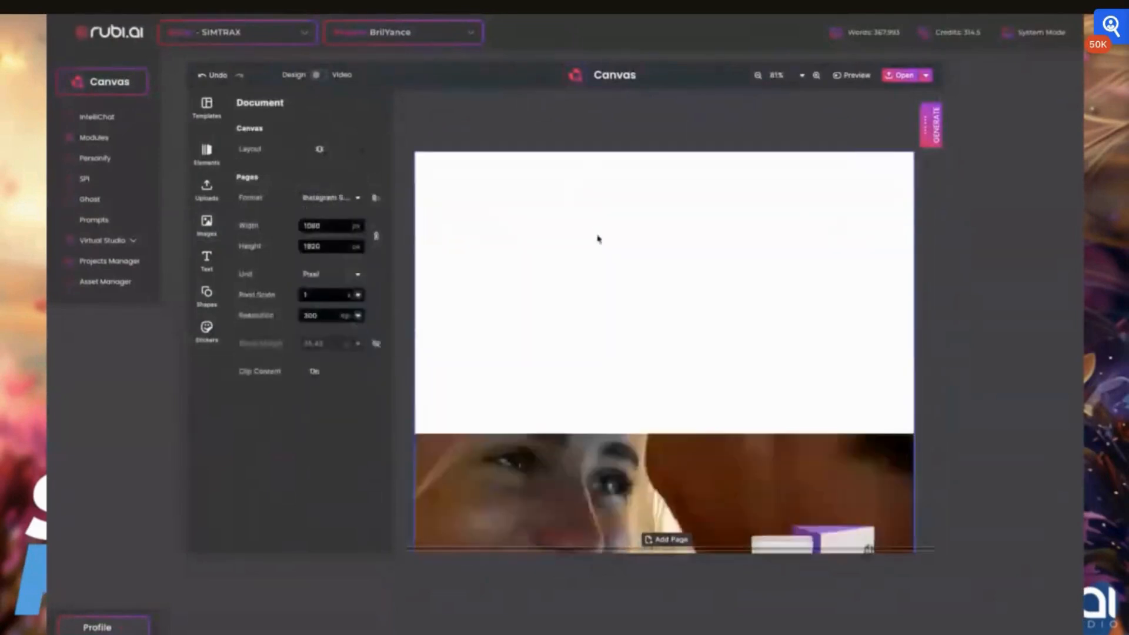
scroll(598, 239, "down", 4)
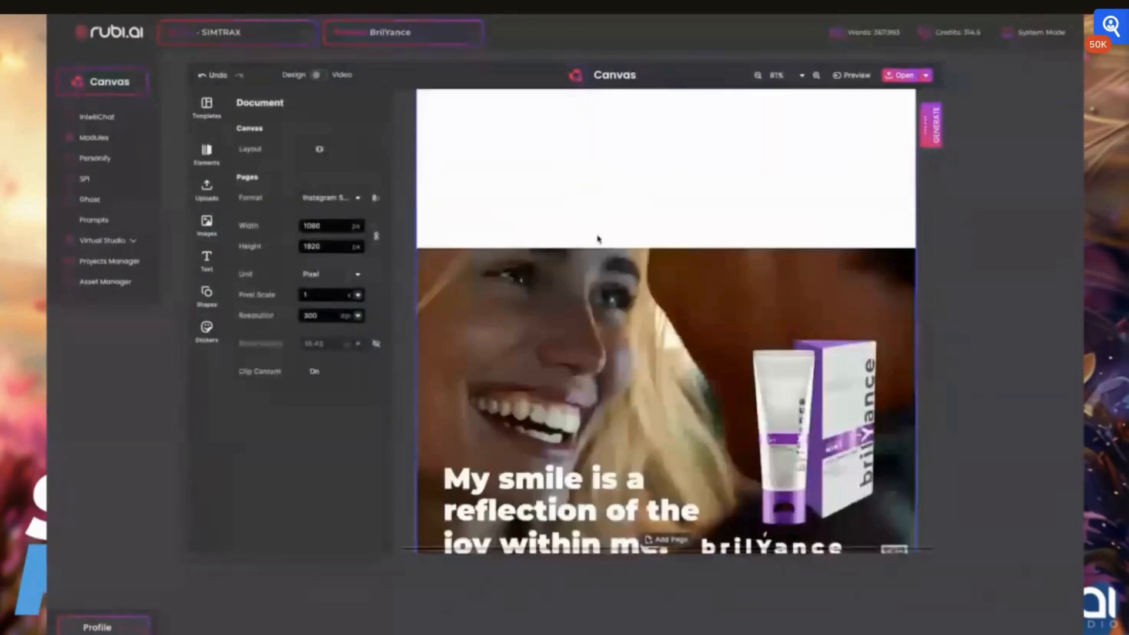
scroll(599, 239, "down", 3)
left_click(687, 405)
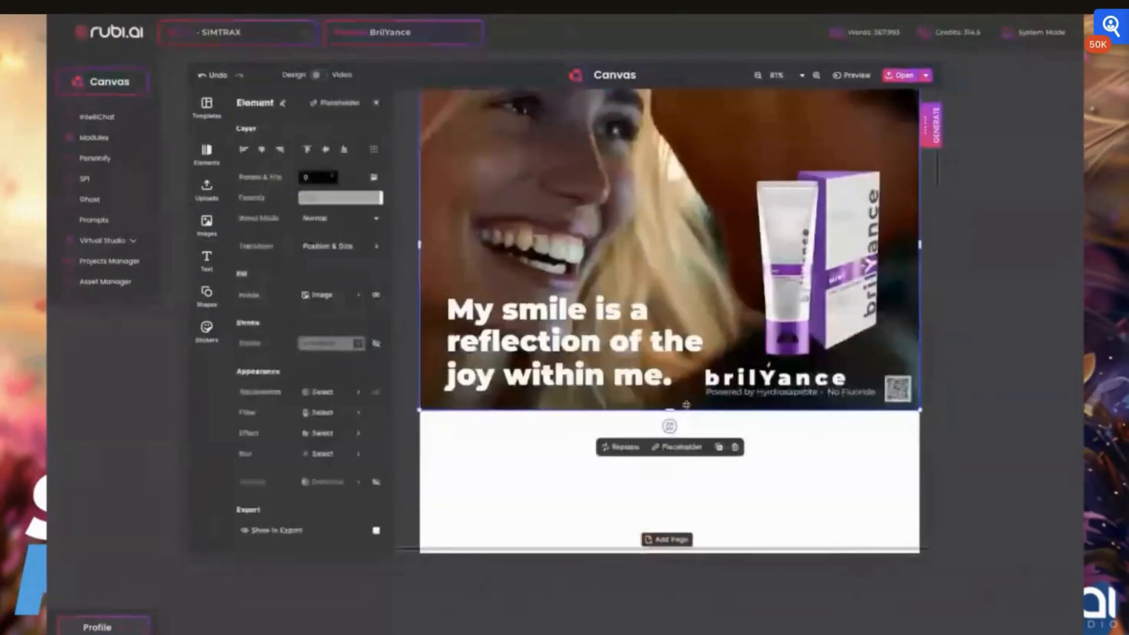
left_click_drag(687, 404, 666, 554)
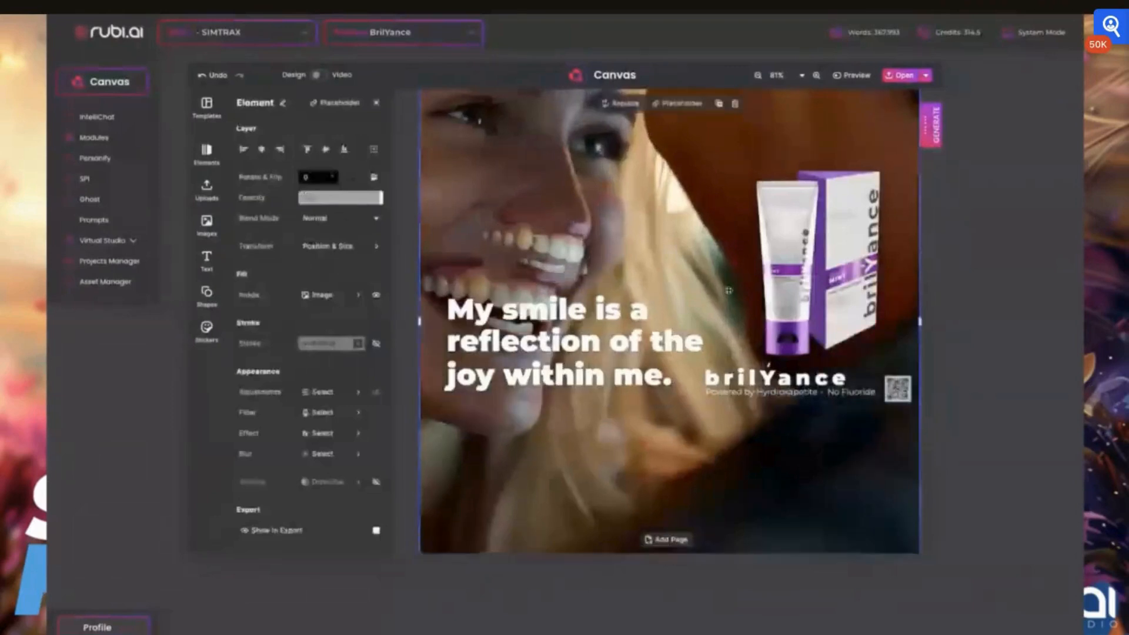
- Extend the upper edge of the first page's background photo to the top edge of the page
scroll(729, 291, "up", 2)
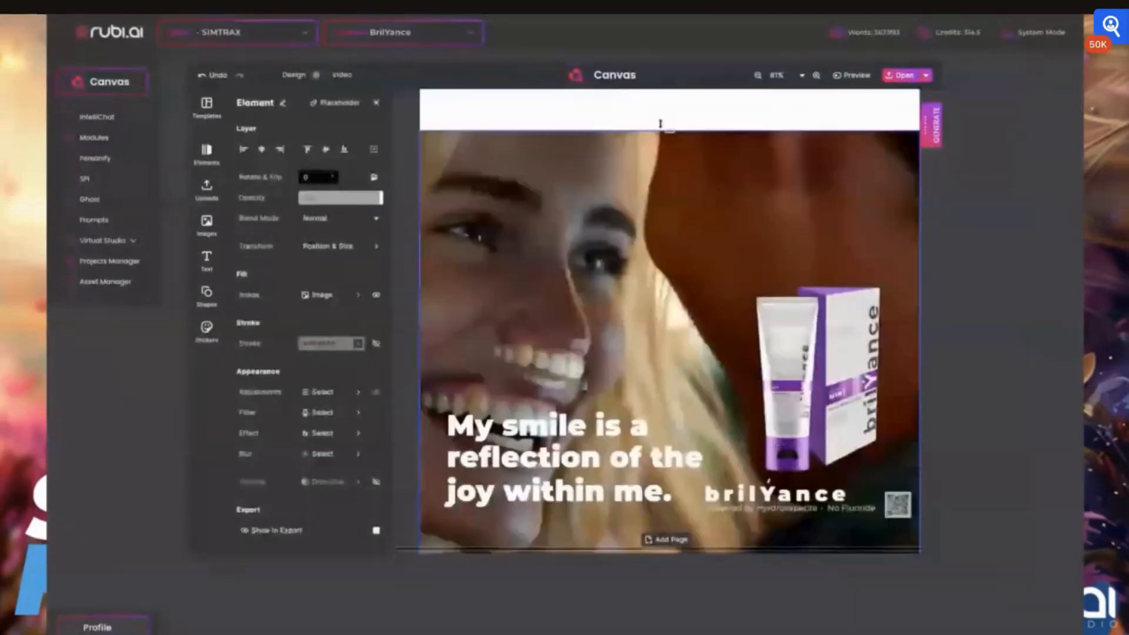
left_click_drag(661, 123, 661, 90)
scroll(666, 229, "down", 3)
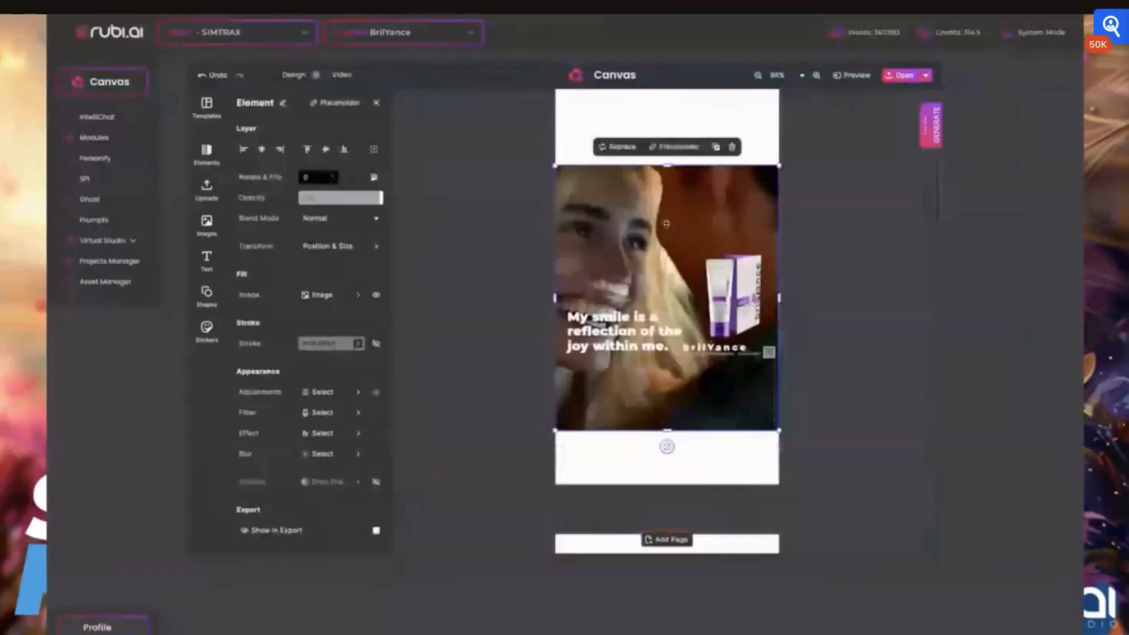
left_click_drag(667, 166, 666, 87)
key("Escape")
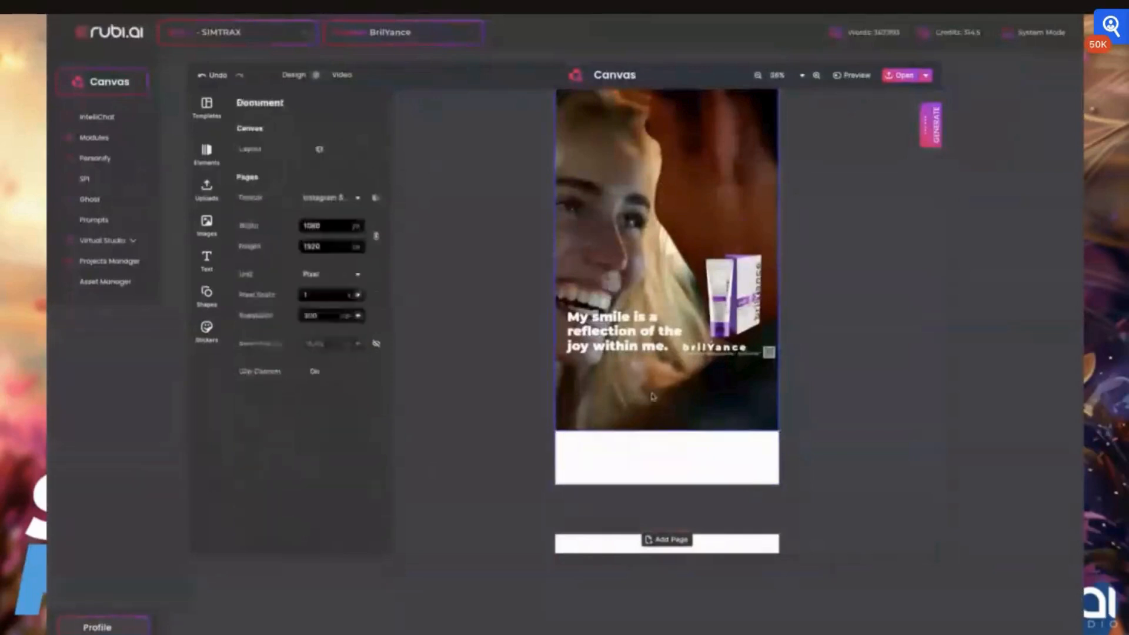
- Extend the lower edge of the background photo to the bottom of the page so it fills the story format
left_click(672, 424)
left_click_drag(671, 430, 671, 484)
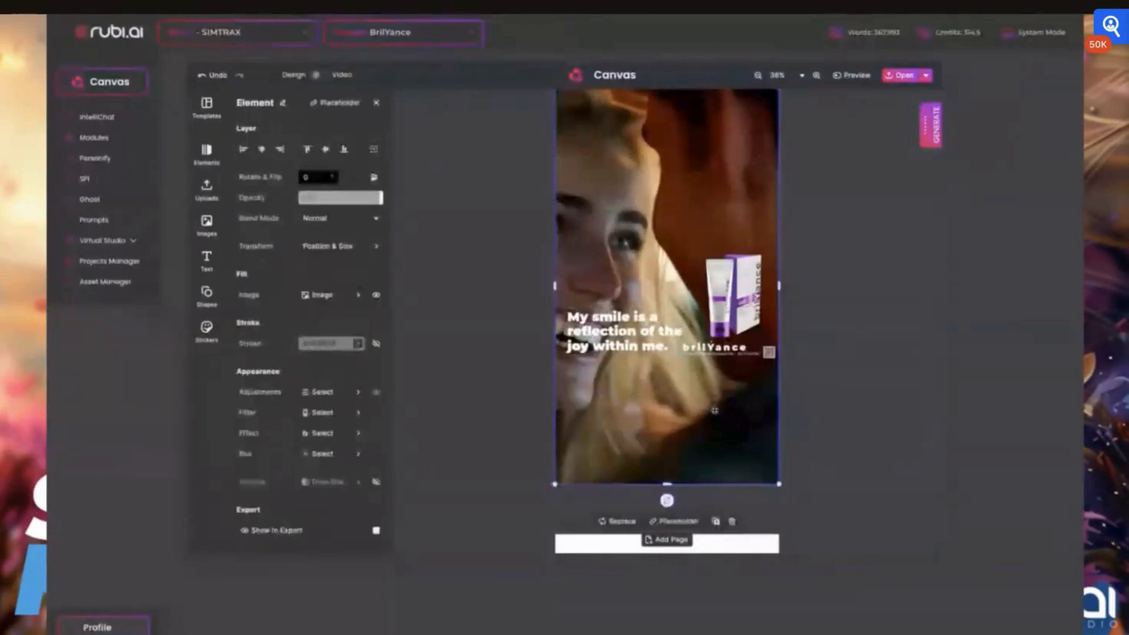
left_click_drag(686, 416, 684, 416)
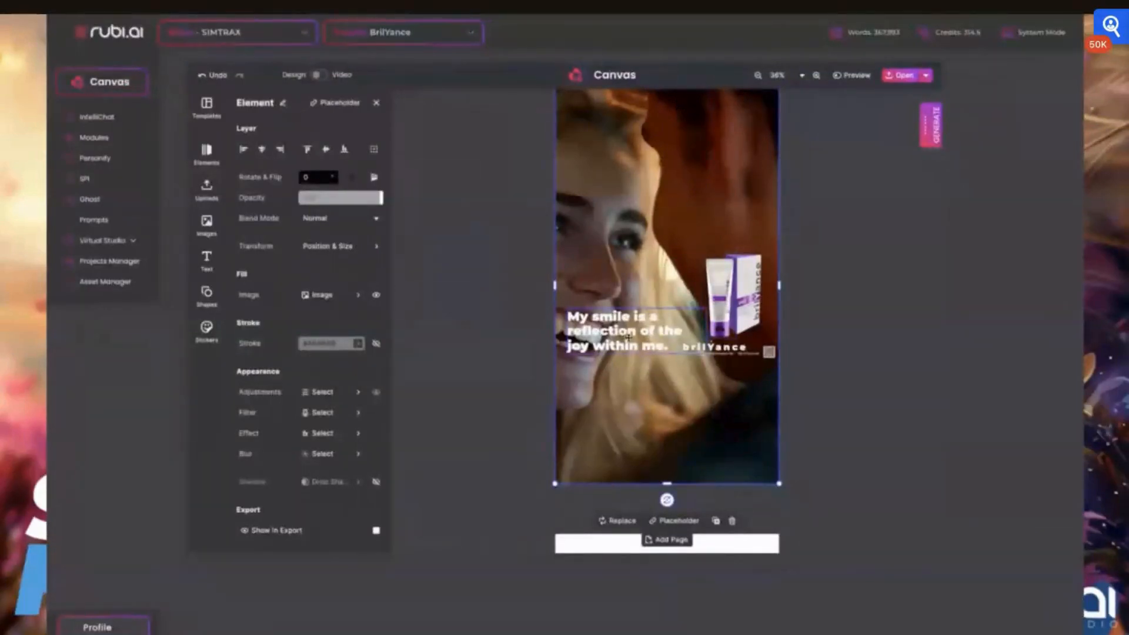
mouse_move(625, 339)
left_mouse_down()
mouse_move(625, 381)
mouse_move(626, 340)
left_mouse_up()
left_click(892, 385)
- Move the "My smile is a reflection of the joy within me." headline down to the lower part of the page, clear of the teeth
scroll(892, 385, "up", 1)
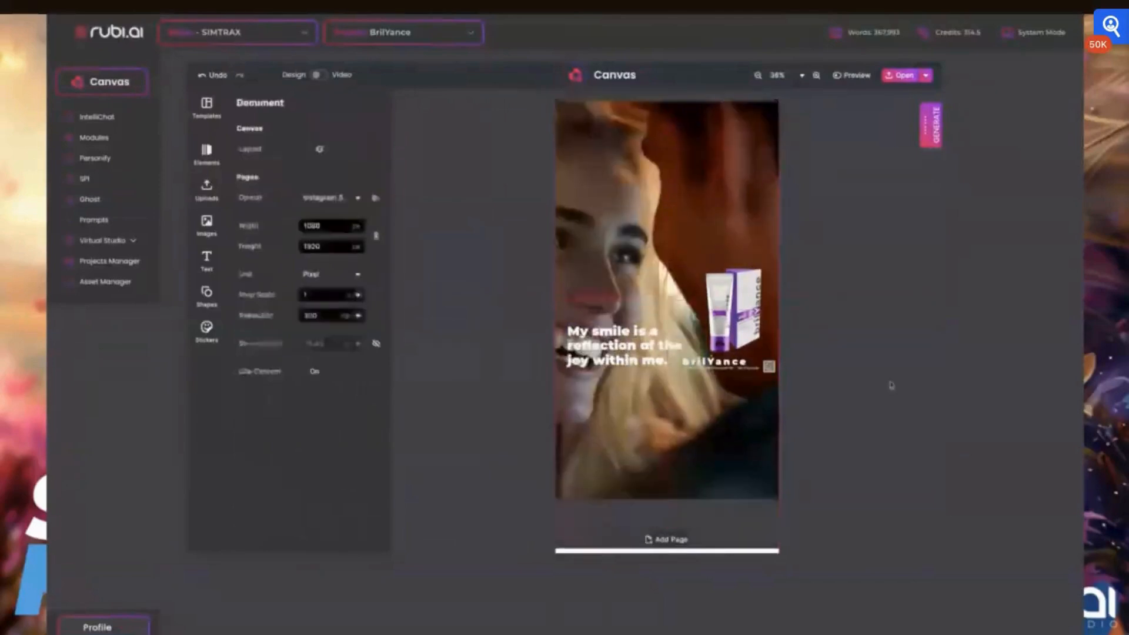
left_click(623, 386)
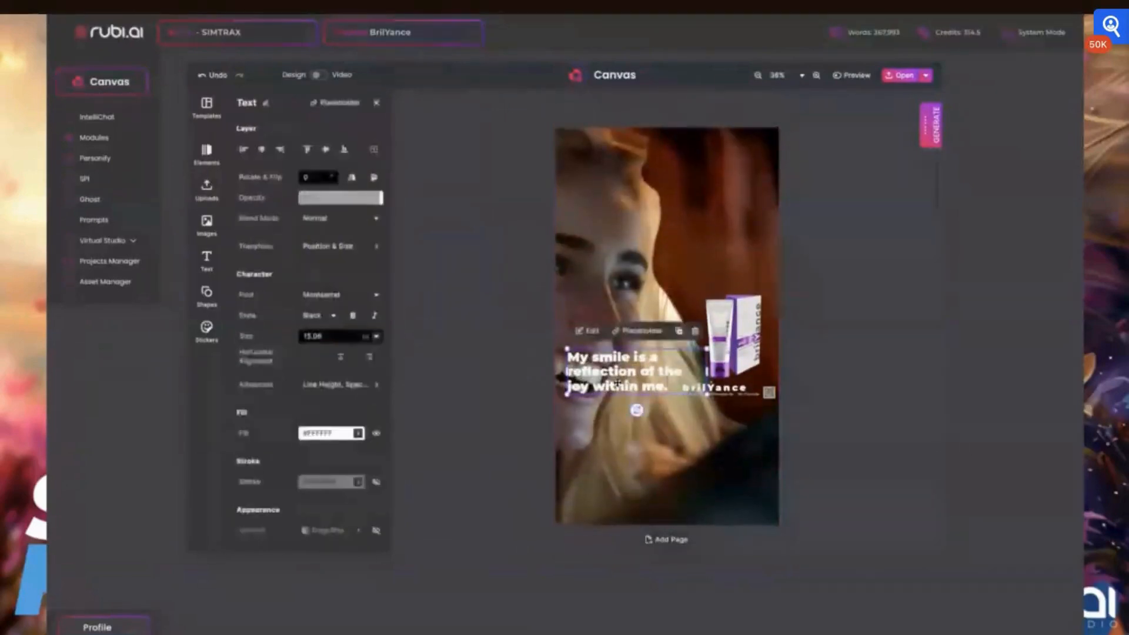
left_click_drag(624, 386, 640, 470)
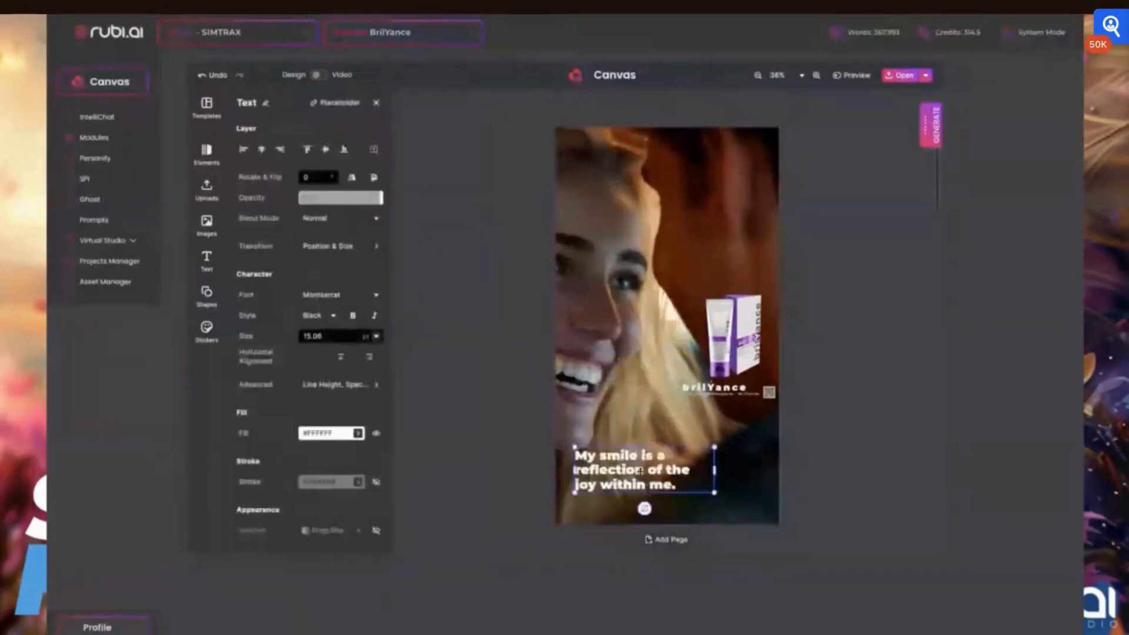
- Select the small tagline together with the QR code and move both down to the bottom-right corner of the page
left_click(708, 394)
left_click(750, 395, "shift")
left_click(770, 395, "shift")
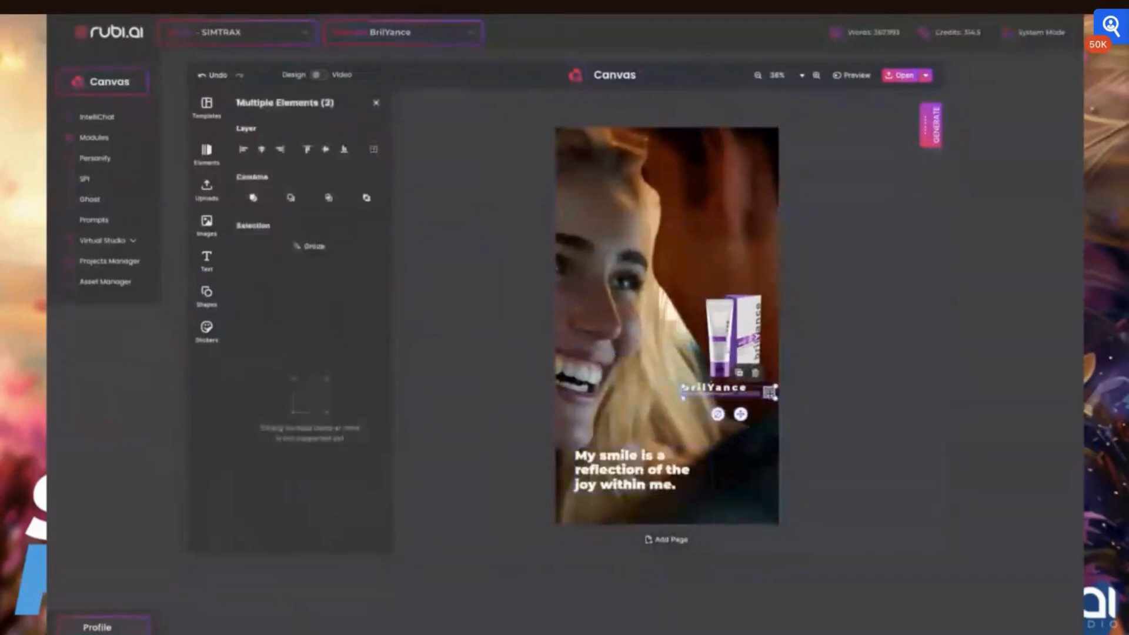
left_click_drag(771, 398, 771, 519)
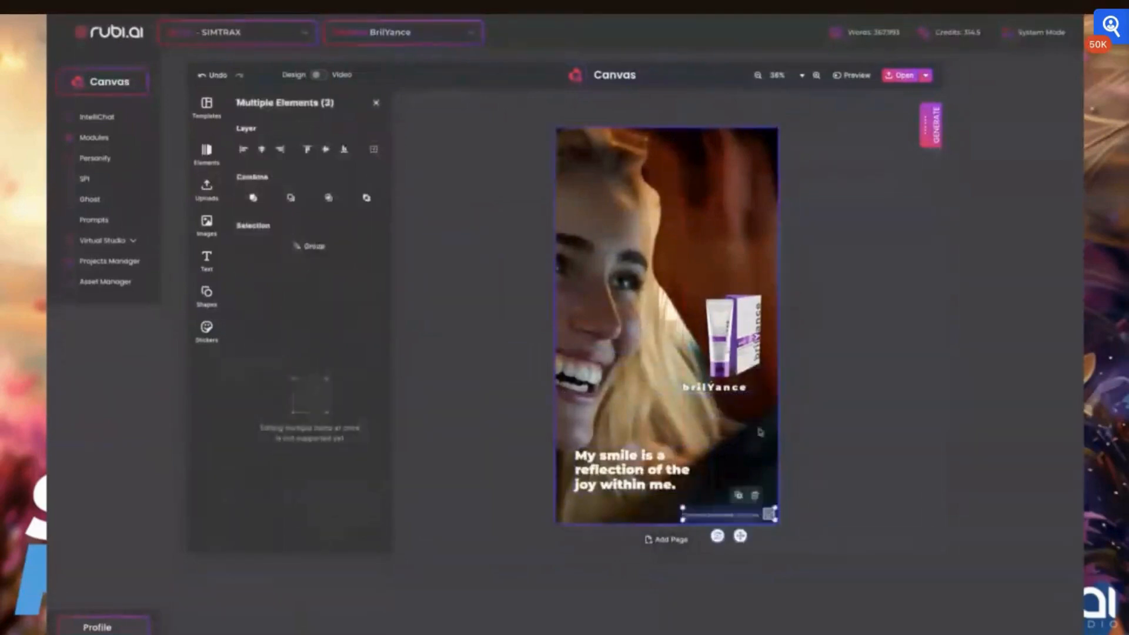
- Realign the background photo with the page edges and reposition the headline in the lower-left area of the page
left_click(735, 388)
left_click(744, 395, "shift")
mouse_move(744, 394)
left_mouse_down()
mouse_move(757, 403)
mouse_move(746, 396)
left_mouse_up()
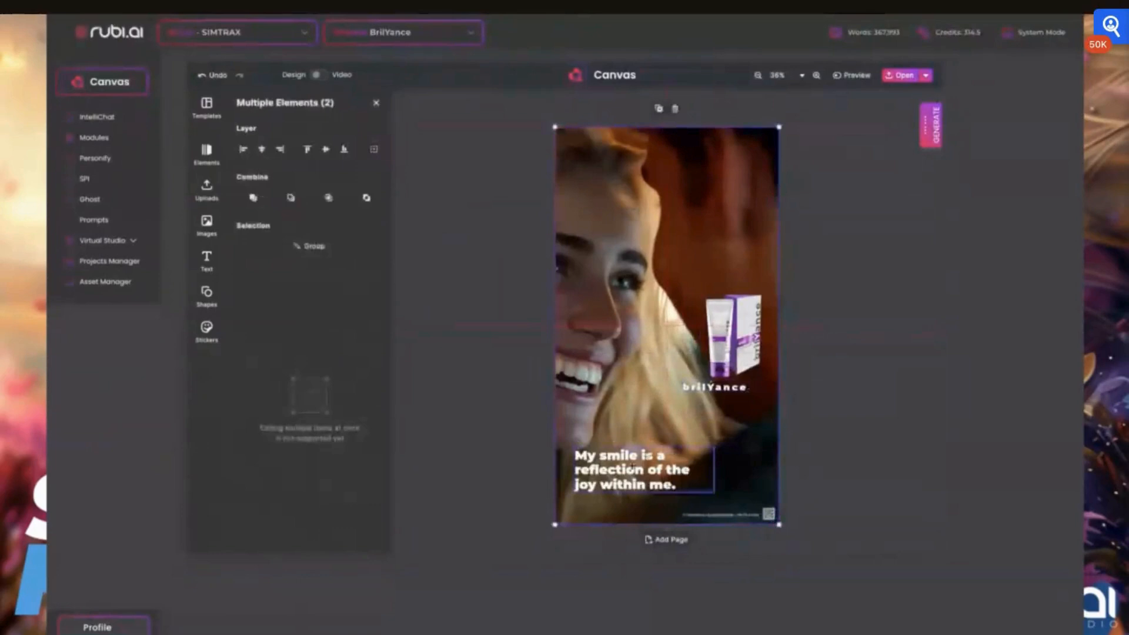
mouse_move(647, 455)
left_mouse_down()
mouse_move(613, 461)
mouse_move(634, 438)
left_mouse_up()
left_click(614, 461)
left_click(585, 495)
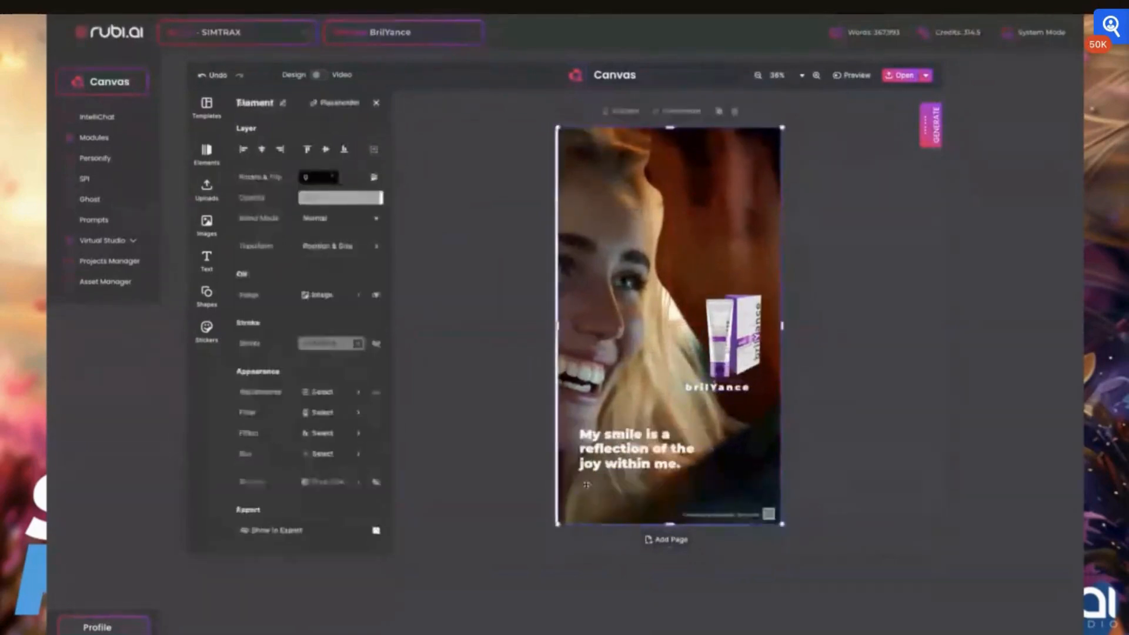
left_click_drag(585, 495, 581, 494)
left_click(640, 441)
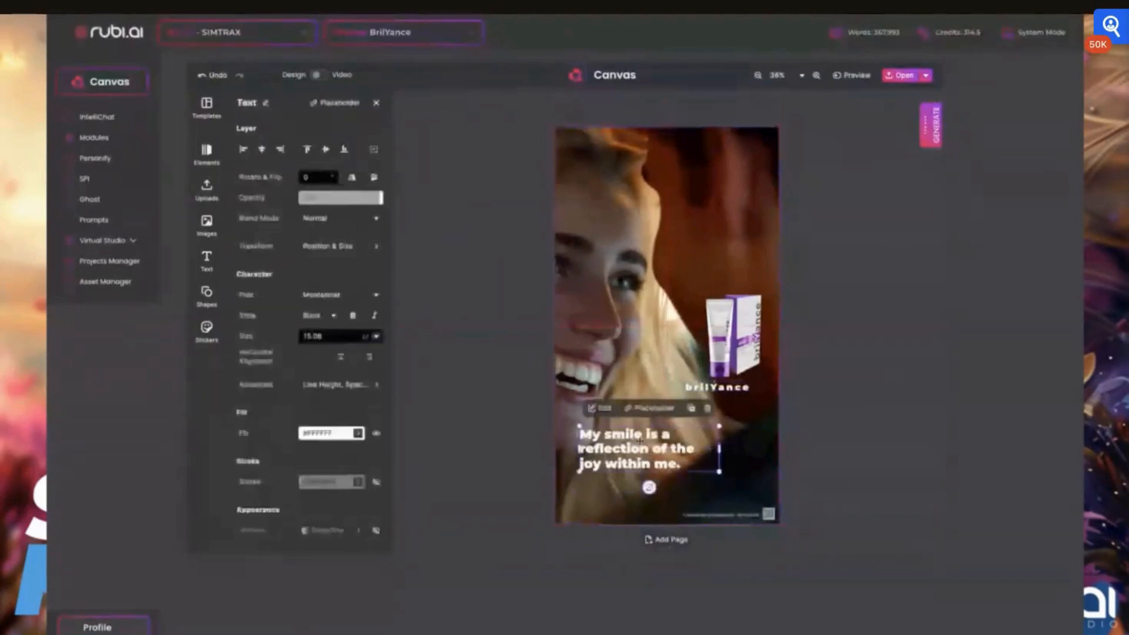
left_click_drag(640, 441, 628, 456)
- Enlarge the toothpaste tube and box together and place them in the lower-right part of the page above the tagline
left_click(732, 338)
left_click(768, 292, "shift")
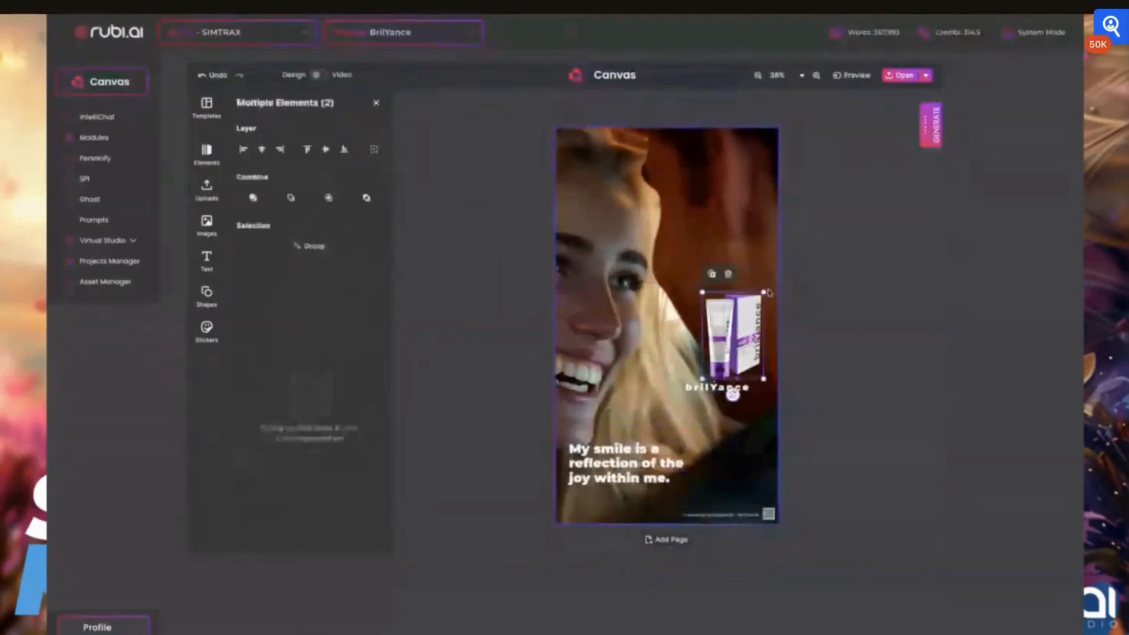
left_click_drag(768, 292, 807, 200)
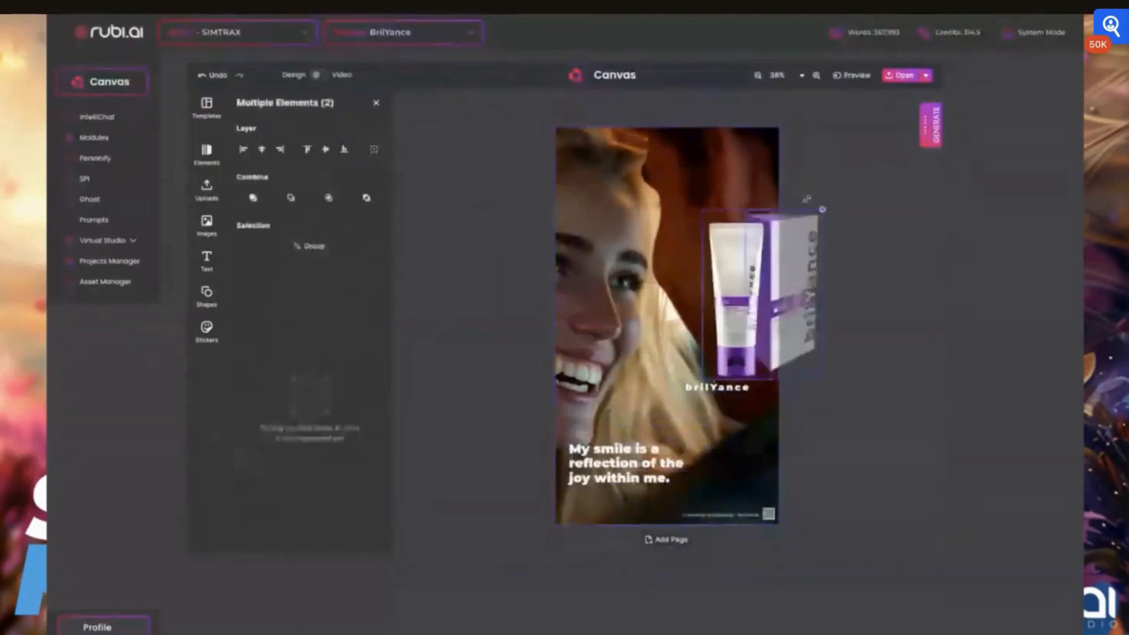
left_click_drag(731, 294, 675, 434)
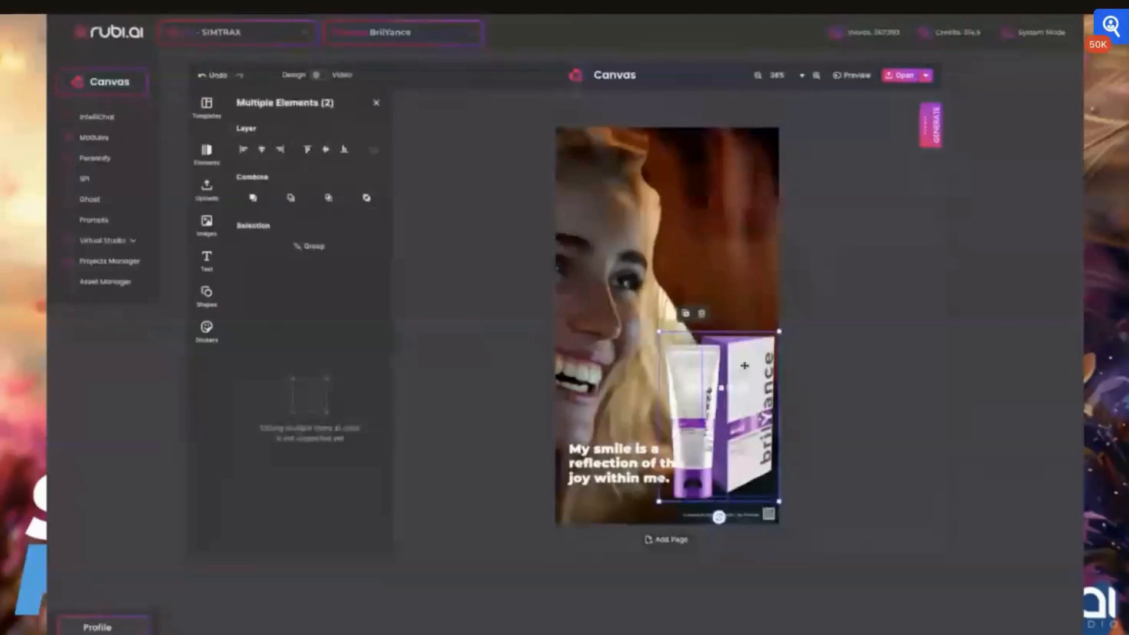
left_click(404, 169)
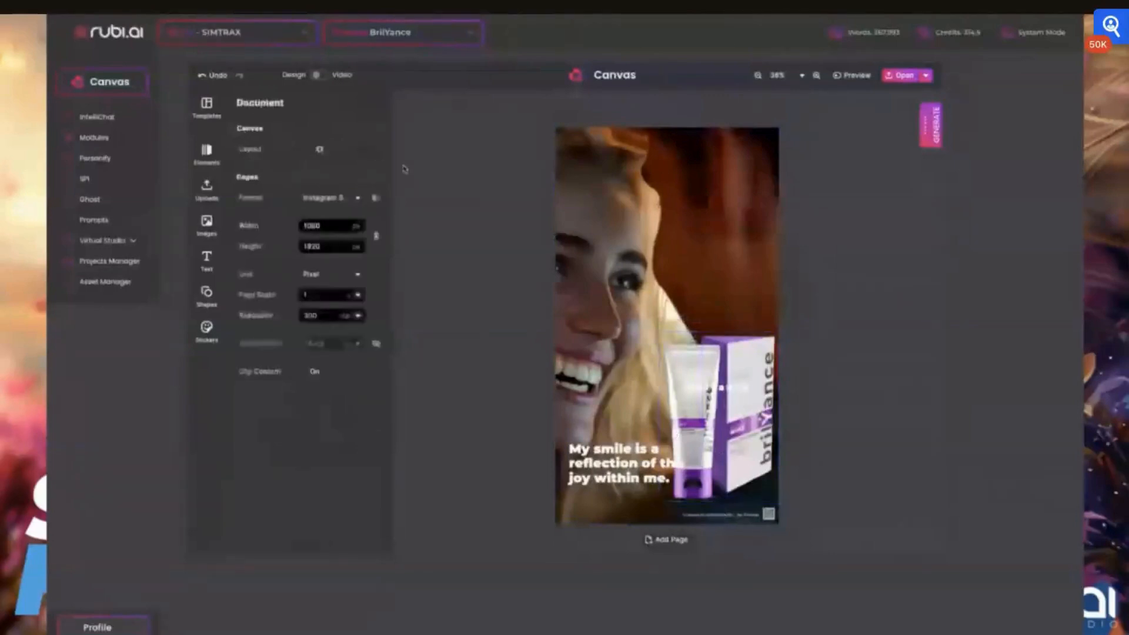
- Move the white brilYance logo from over the products to just above the tagline at the bottom of the page
left_click(692, 350)
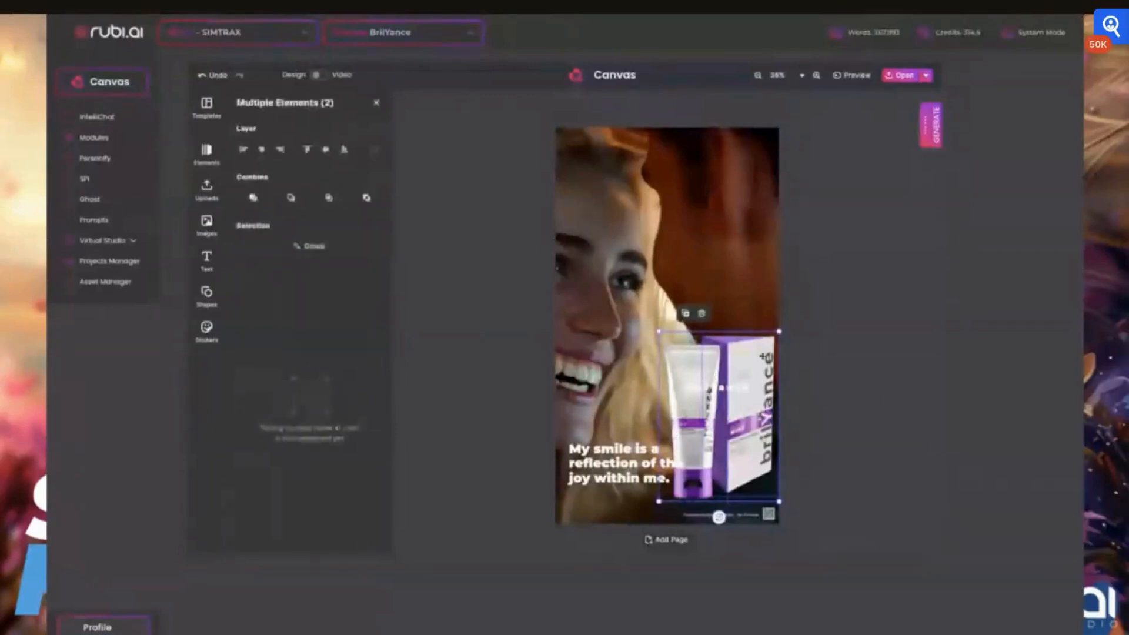
left_click(765, 356)
left_click(697, 387)
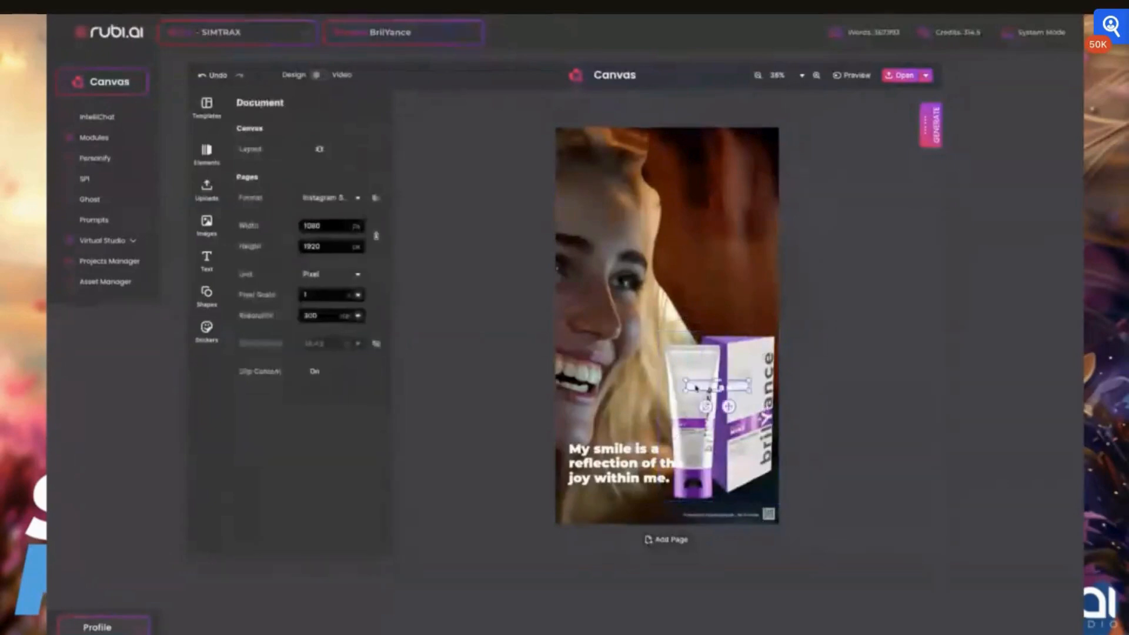
left_click_drag(696, 387, 704, 508)
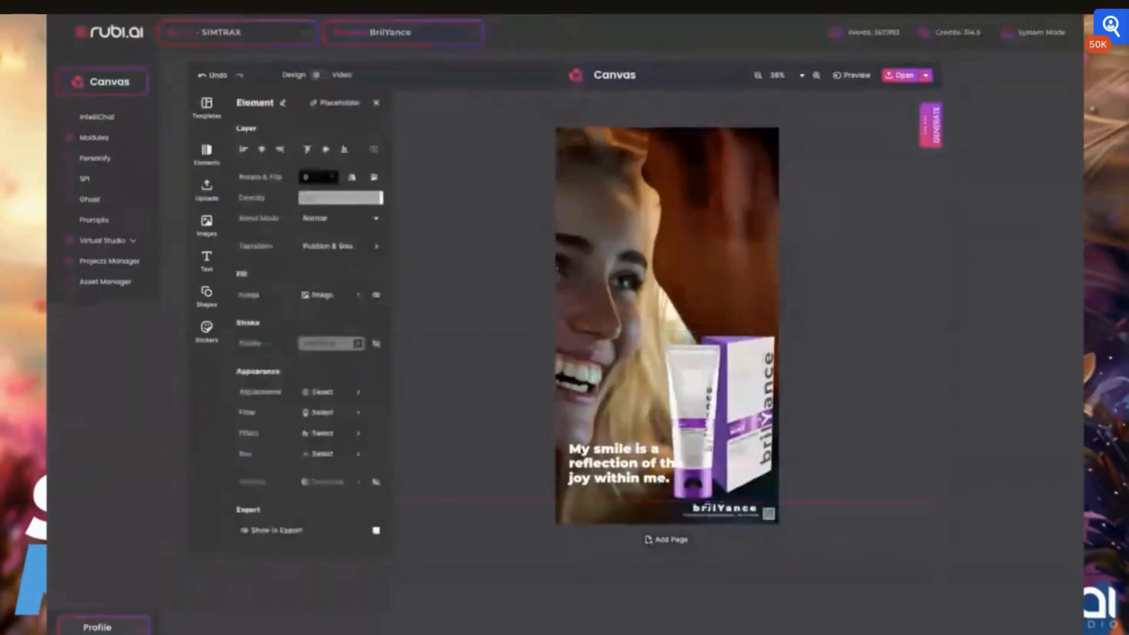
- Nudge the headline slightly down and left, closer to the lower-left corner of the page
left_click(877, 294)
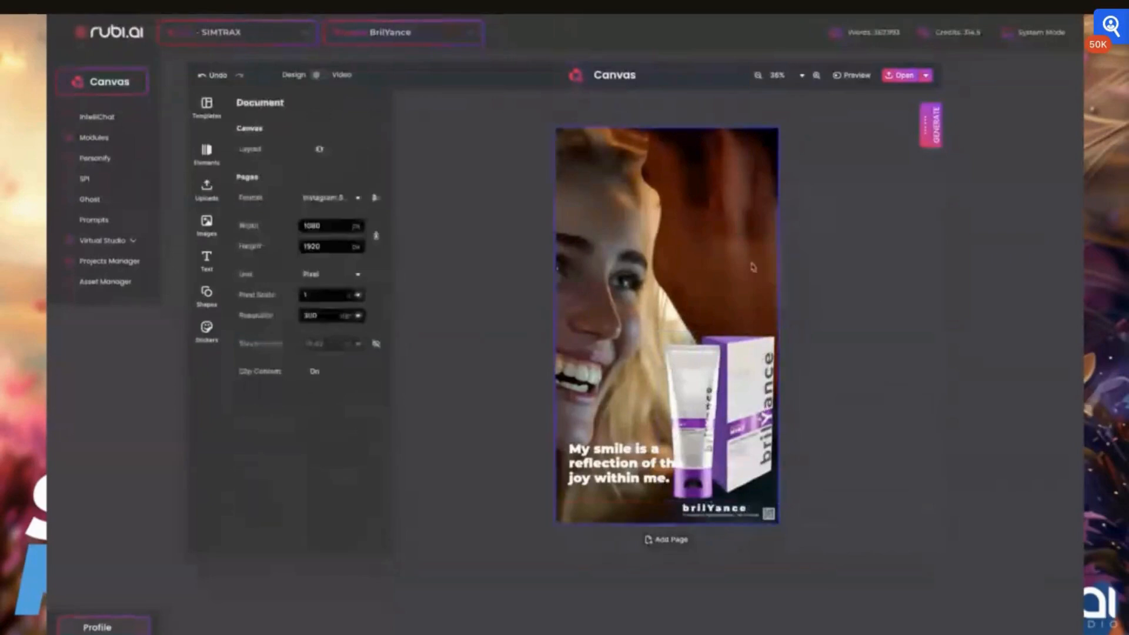
left_click(616, 448)
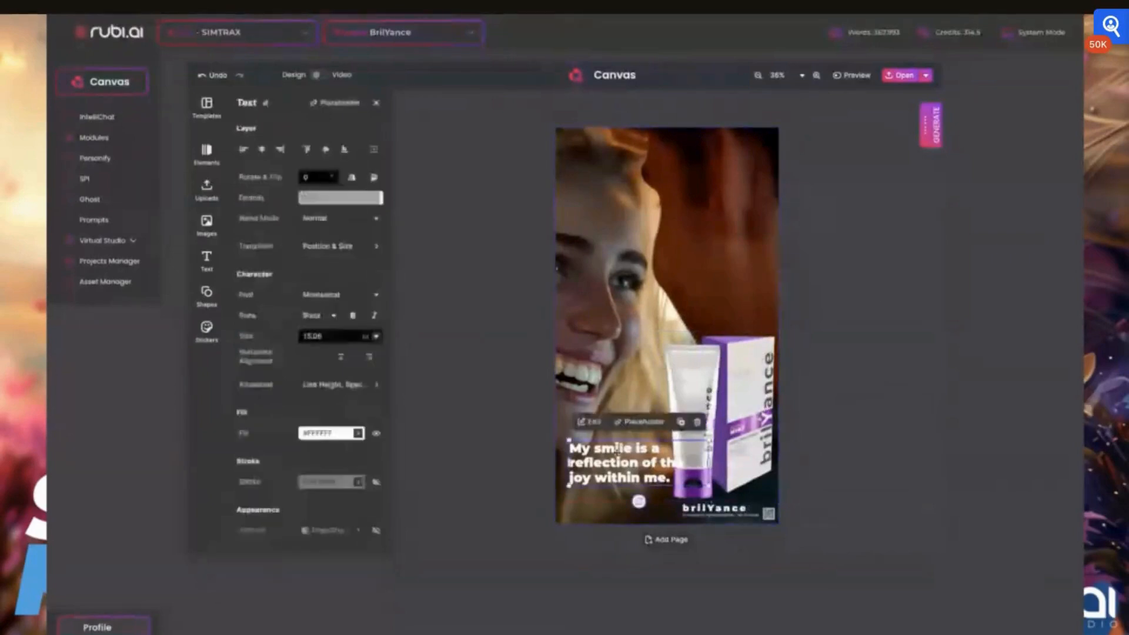
left_click_drag(617, 450, 609, 466)
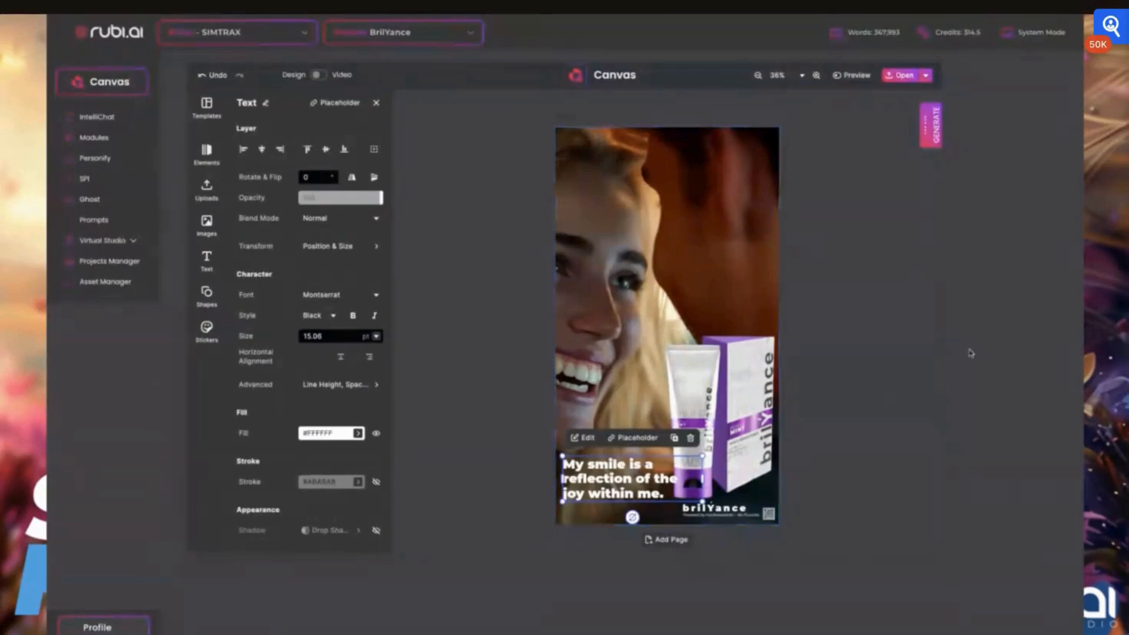
- Review the other pages in story format, checking the headline and product on the "Because YOU are loved." page, and return to the first page
scroll(971, 353, "down", 2)
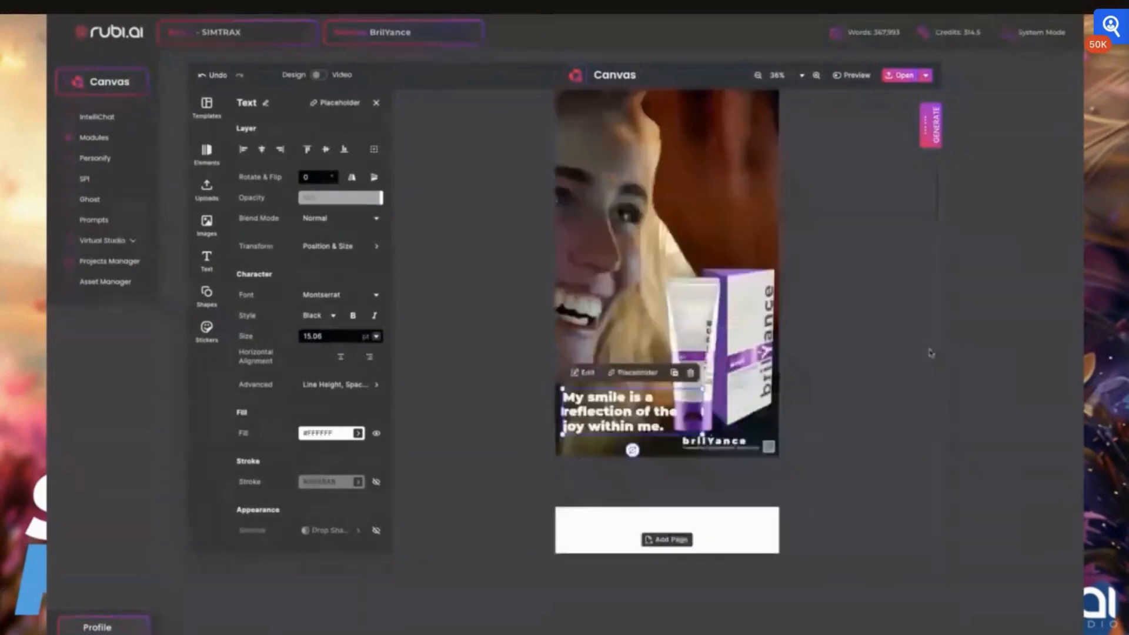
scroll(931, 353, "down", 5)
scroll(930, 352, "down", 4)
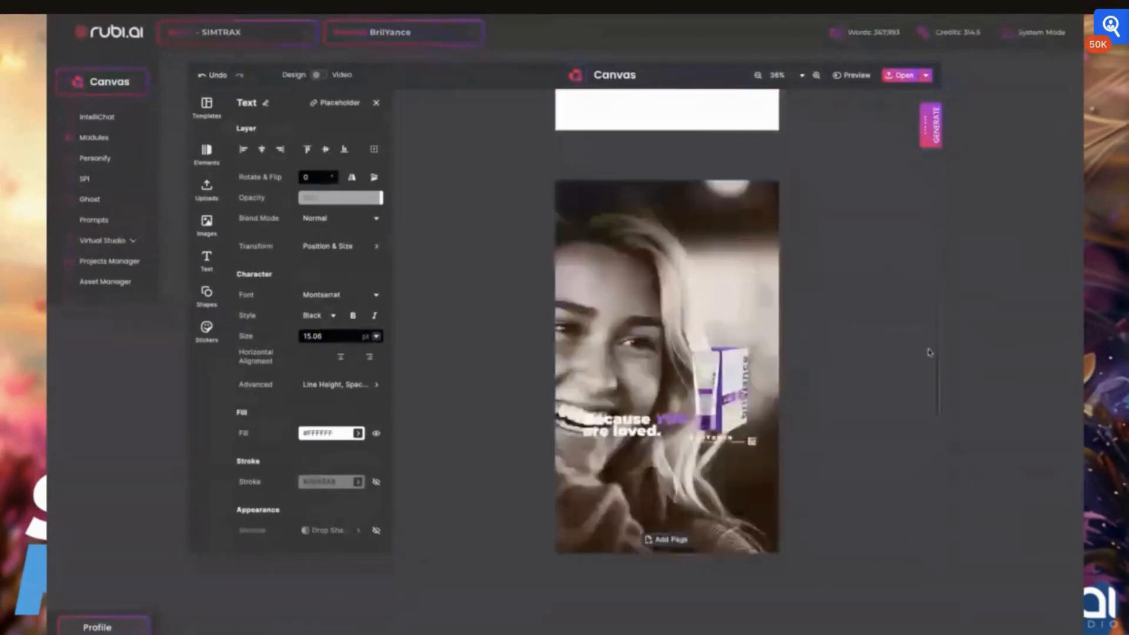
scroll(930, 353, "down", 3)
left_click(630, 328)
left_click(706, 291, "shift")
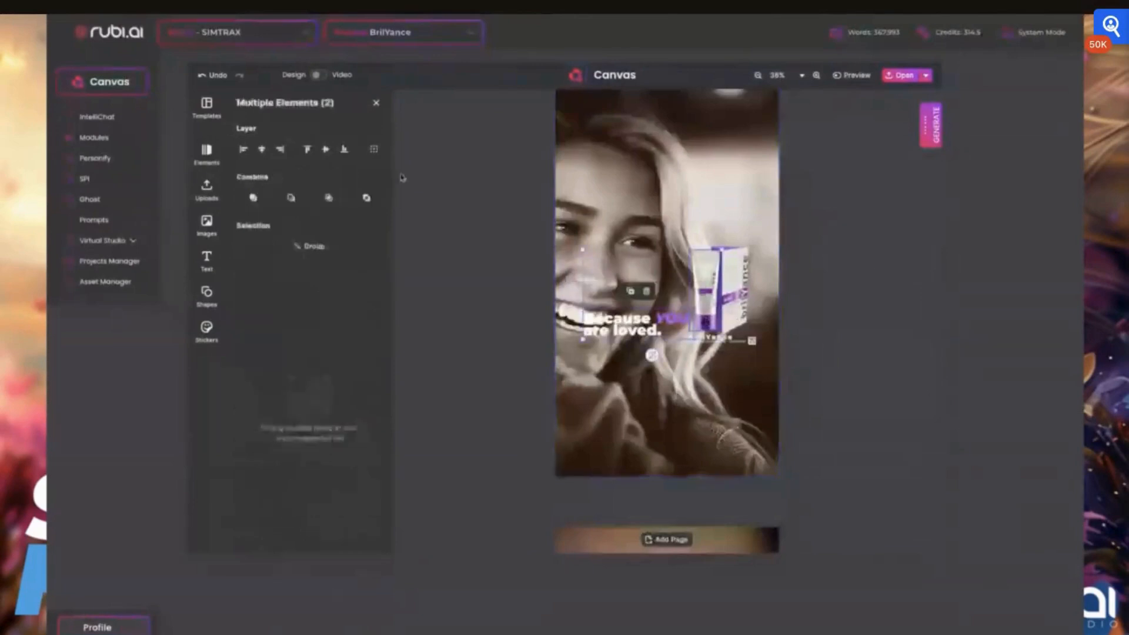
scroll(578, 194, "up", 1)
scroll(583, 194, "up", 10)
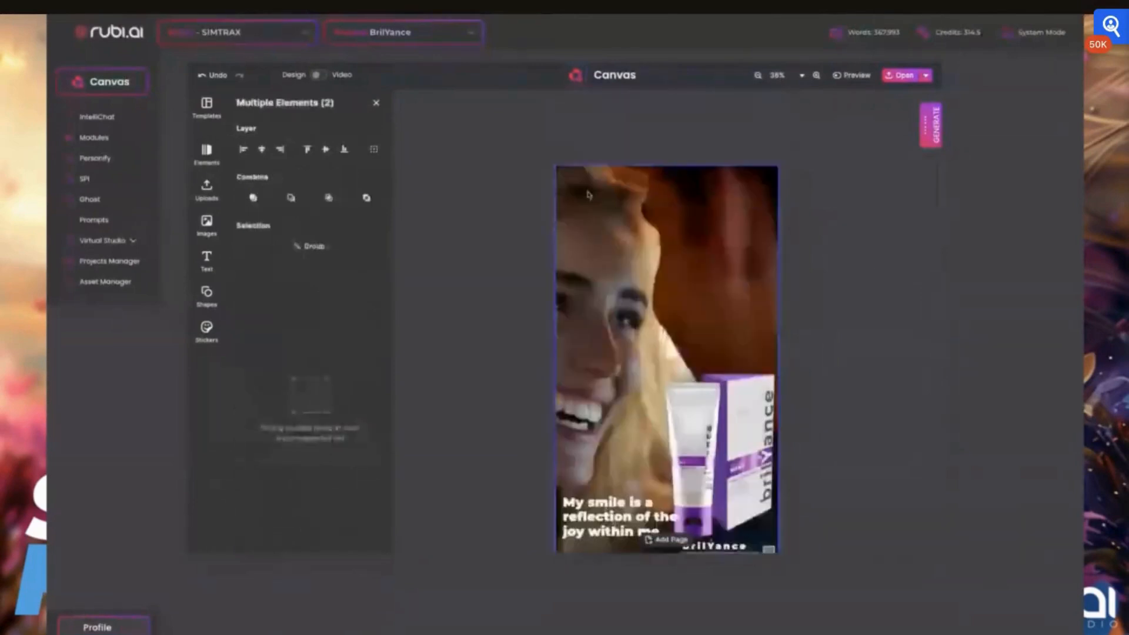
- Look through the story-format pages down to the close-up smile page, then return to the first page
left_click(589, 195)
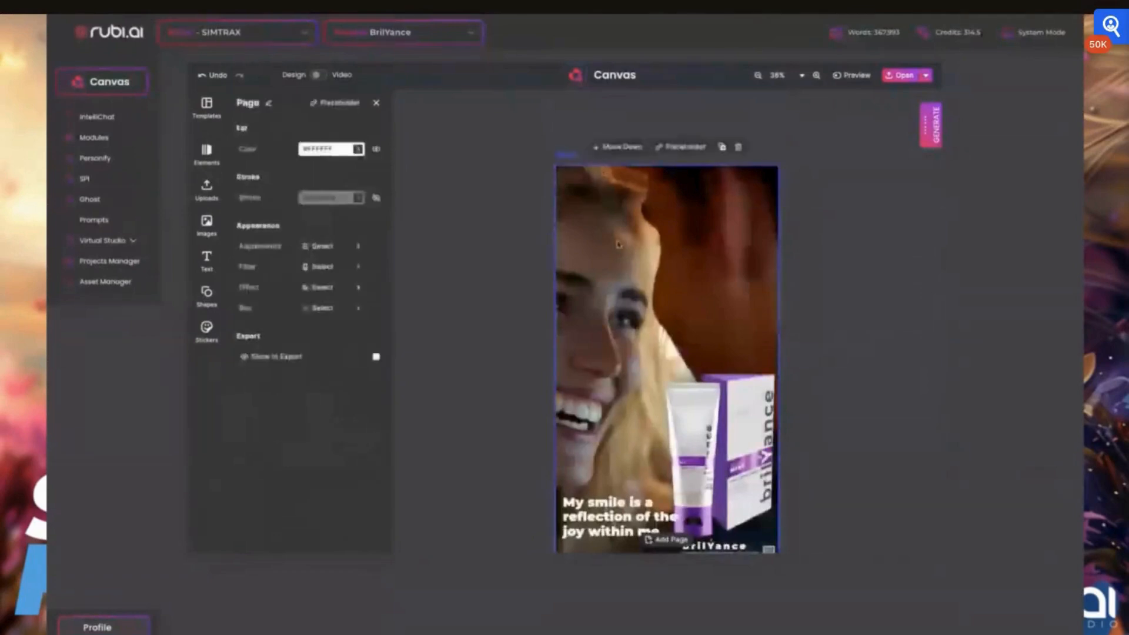
left_click(376, 103)
scroll(678, 434, "down", 3)
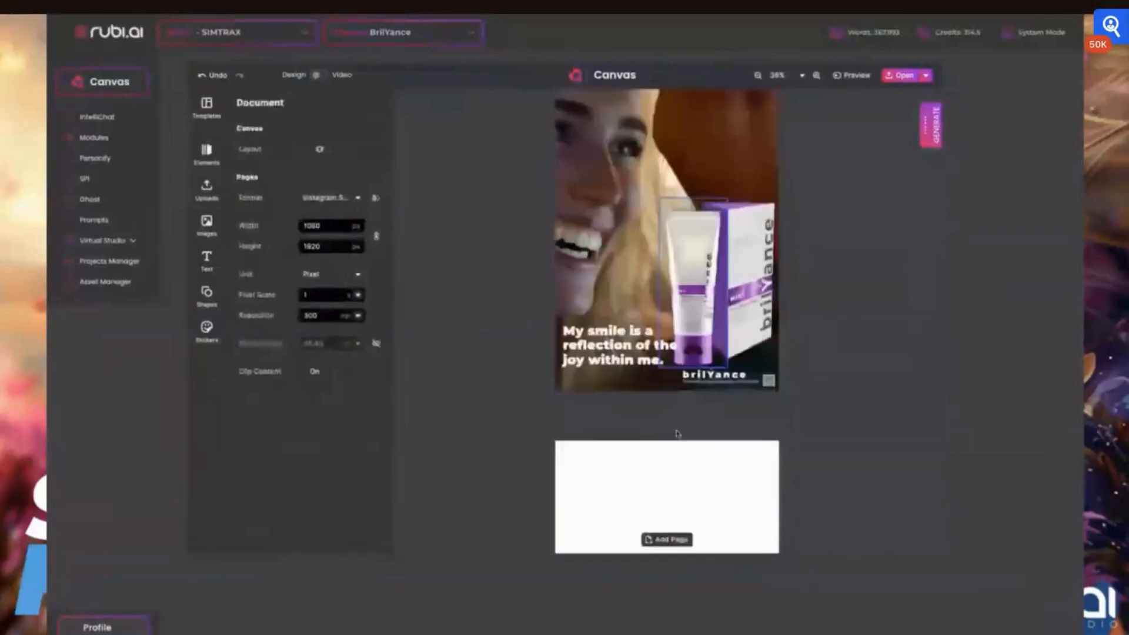
scroll(678, 433, "down", 5)
scroll(678, 433, "down", 5)
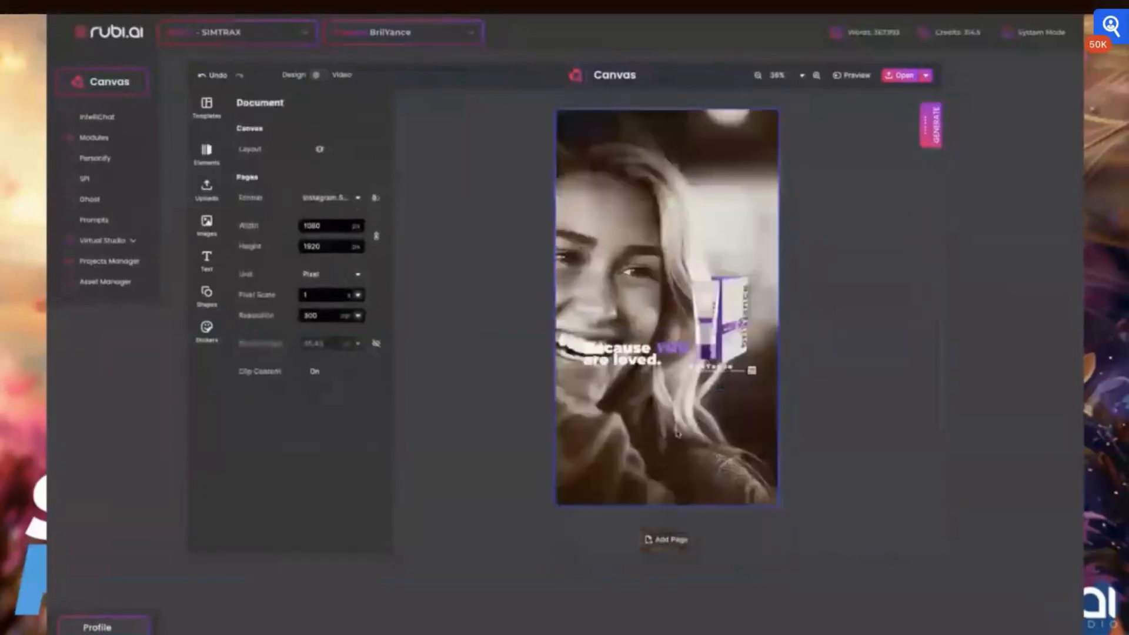
scroll(678, 433, "down", 5)
scroll(677, 434, "down", 1)
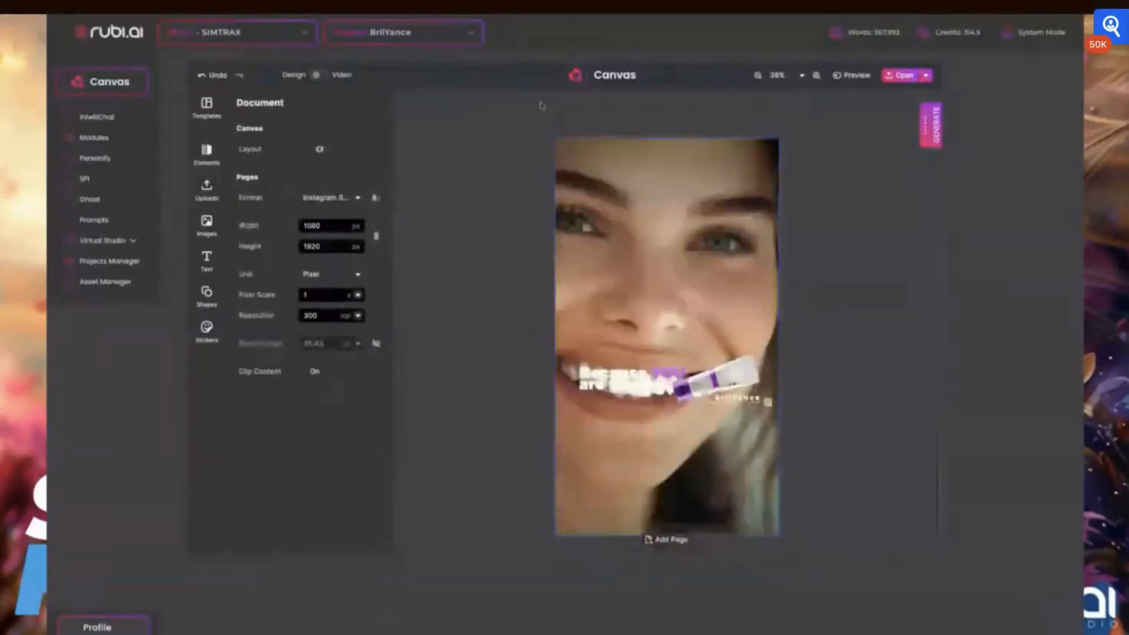
left_click(562, 131)
scroll(562, 131, "up", 5)
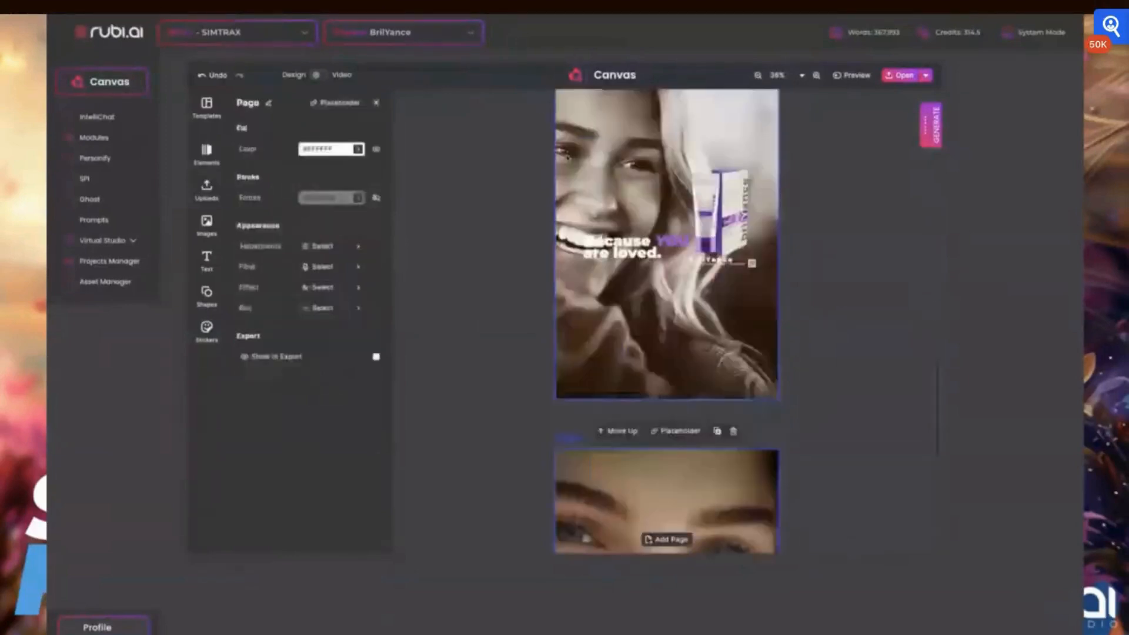
left_click(507, 169)
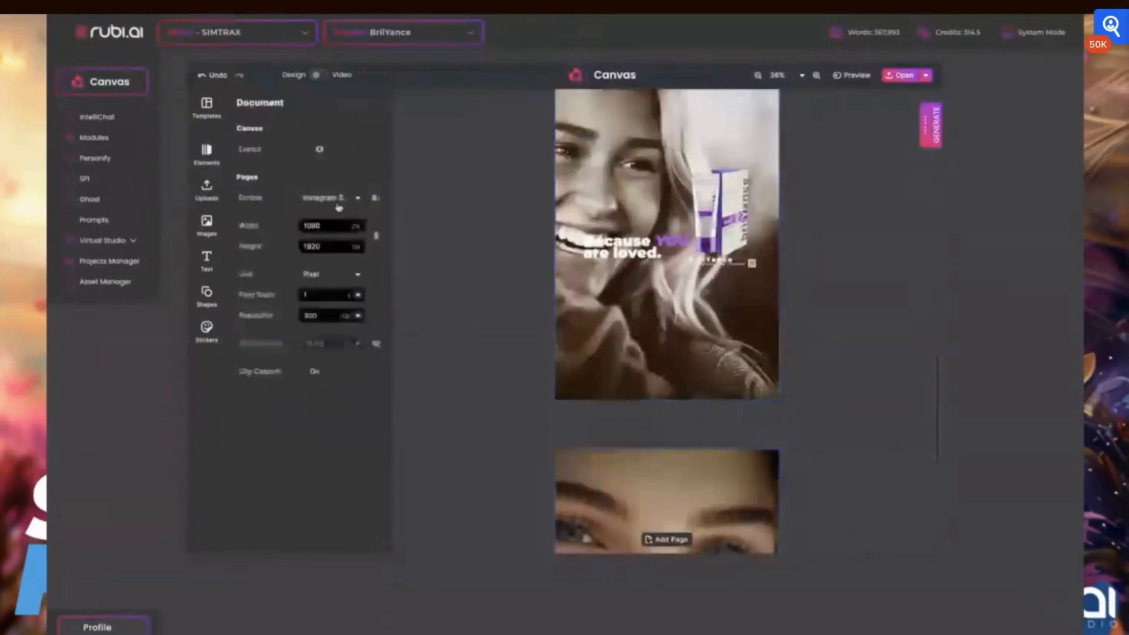
scroll(668, 222, "up", 6)
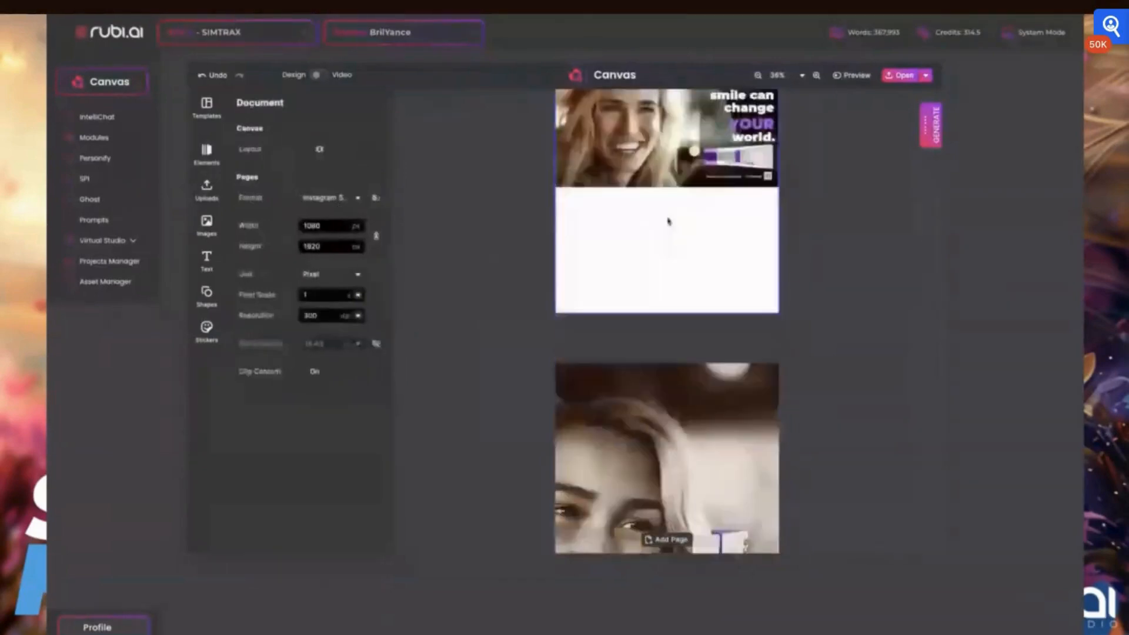
scroll(668, 221, "up", 11)
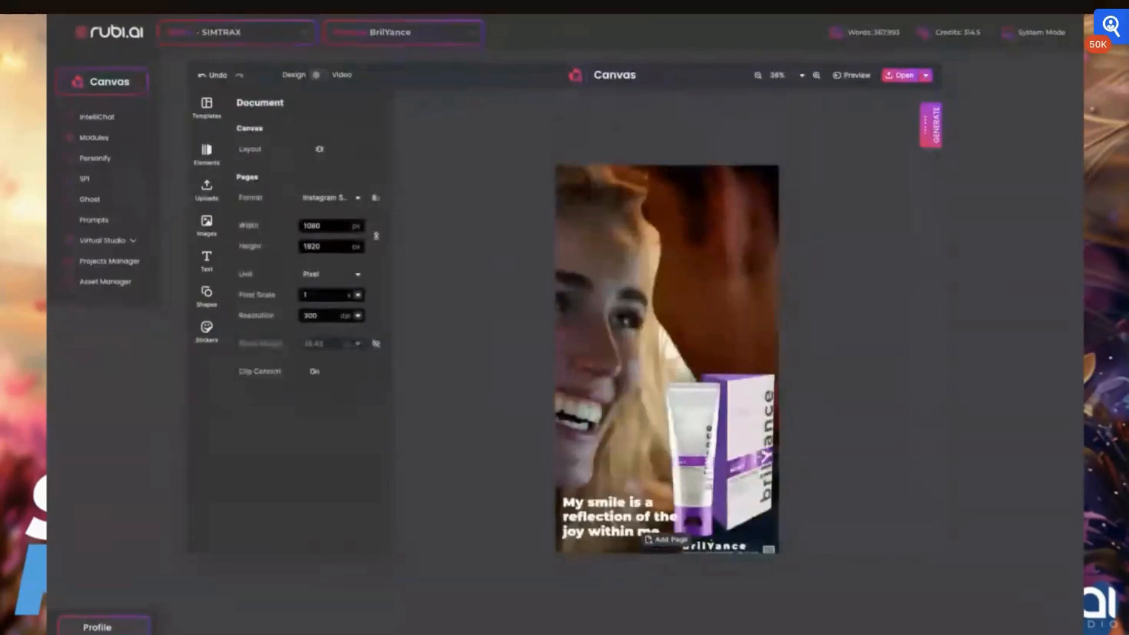
- Check the save and export options offered for the story-format design
left_click(567, 158)
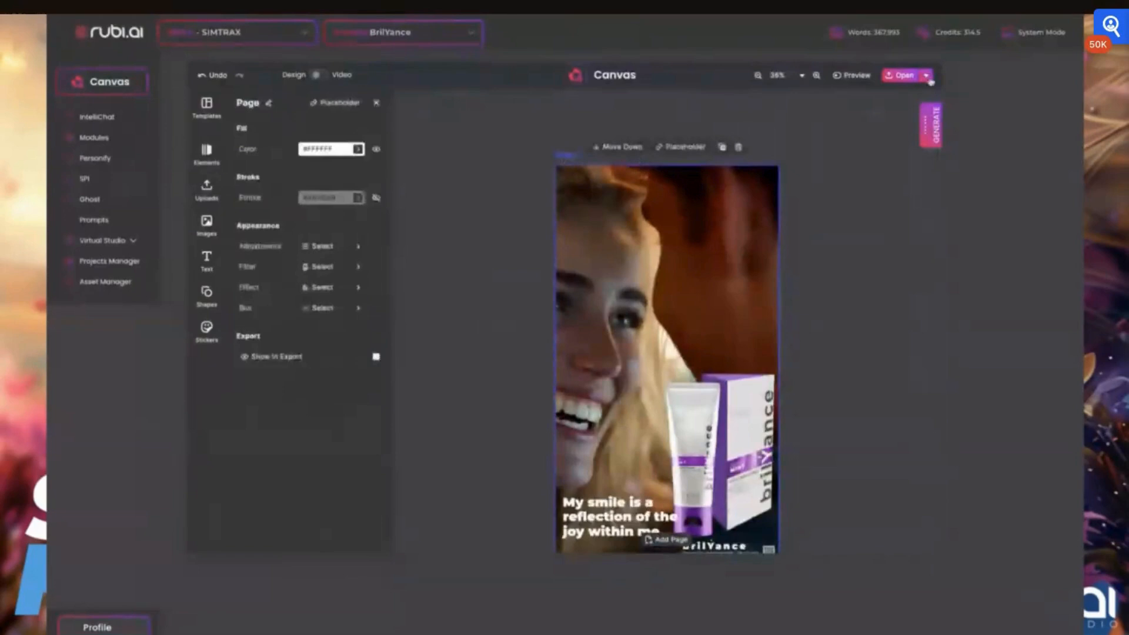
left_click(928, 78)
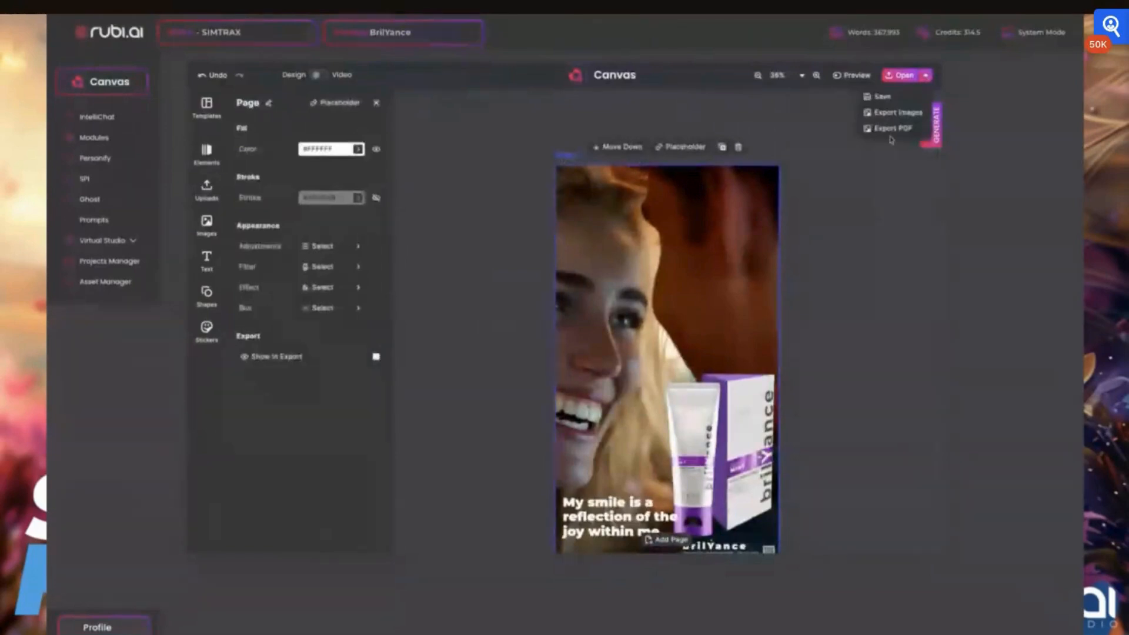
left_click(422, 160)
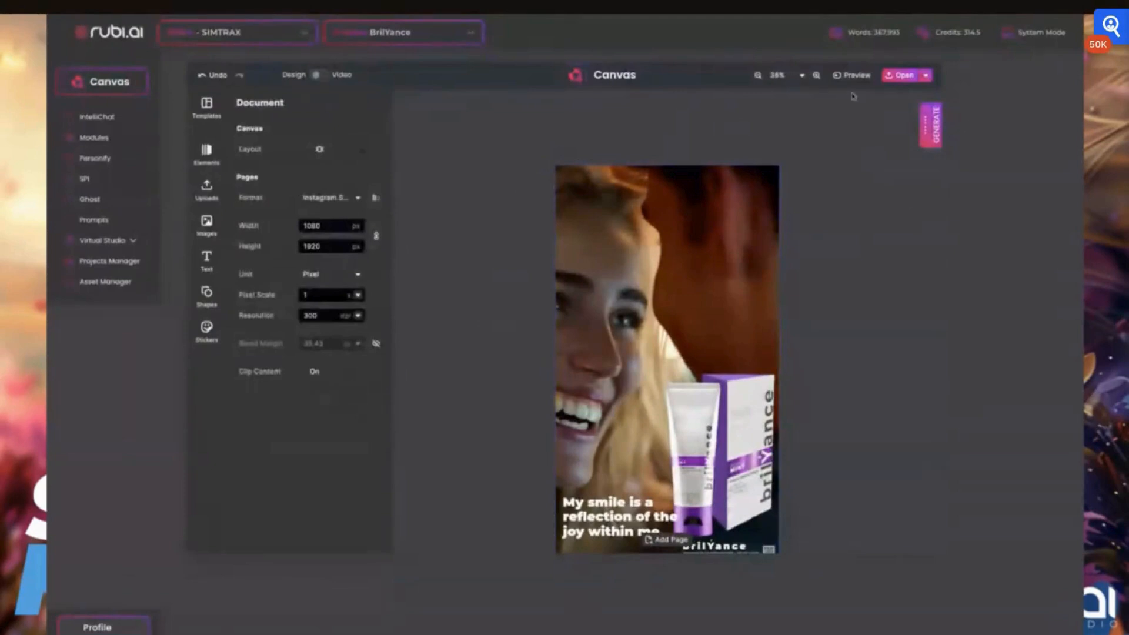
- Switch the canvas from design mode to video mode
left_click(319, 75)
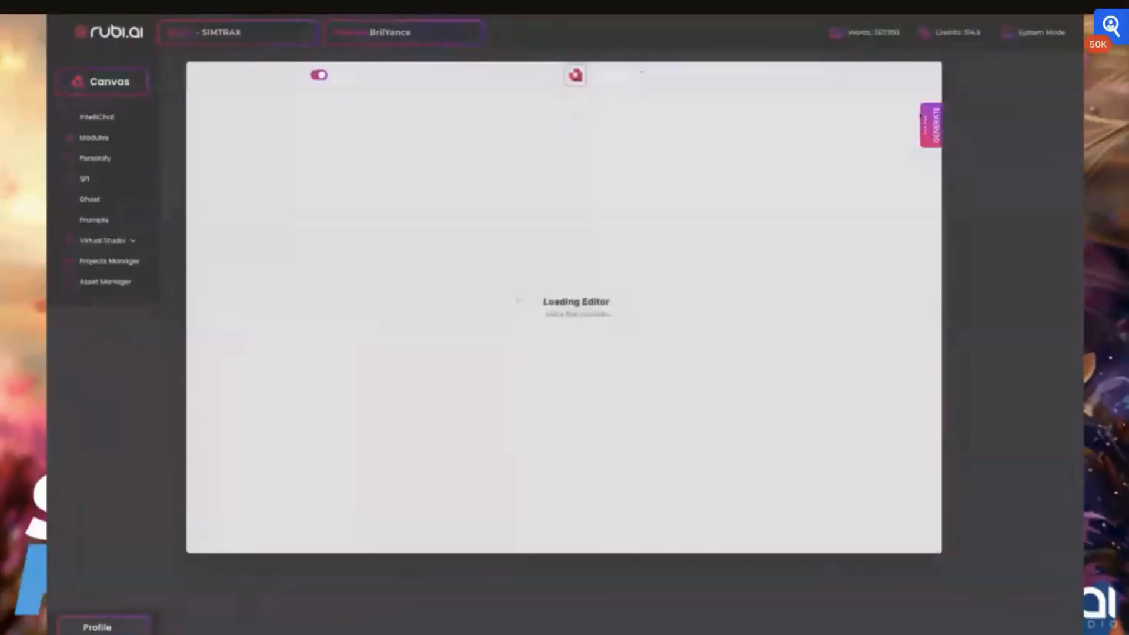
left_click(923, 117)
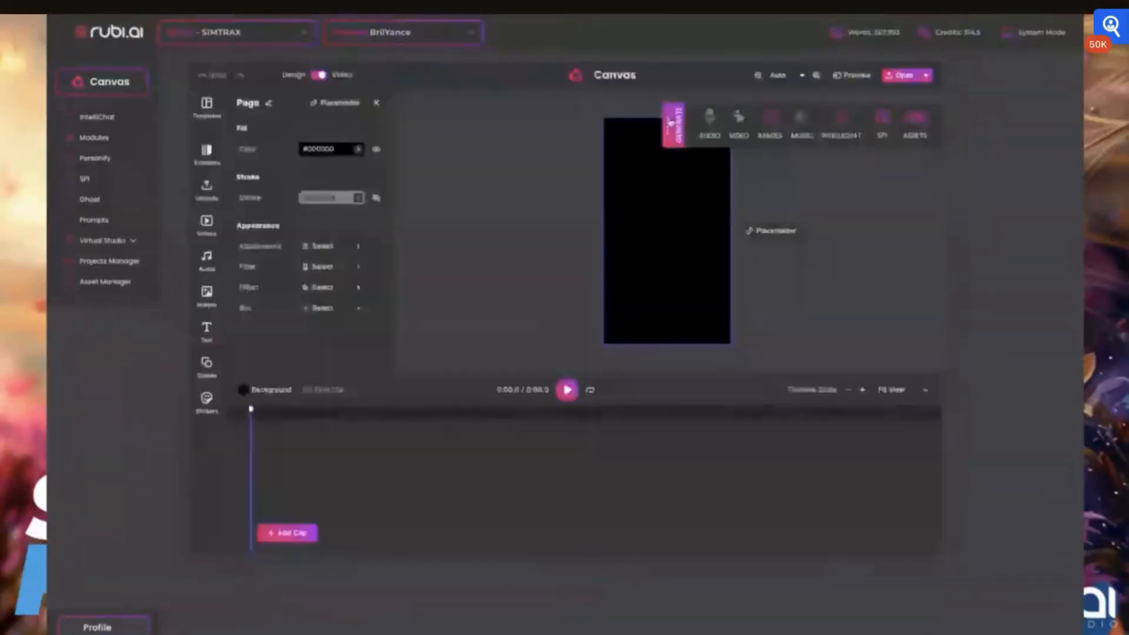
left_click(929, 135)
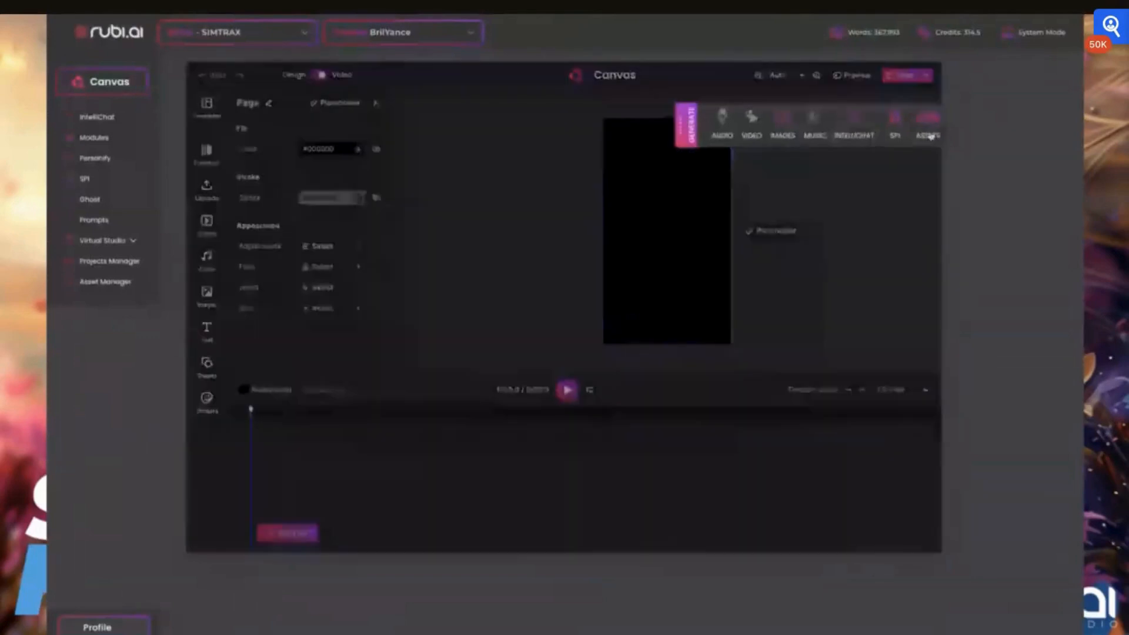
left_click(685, 125)
left_click(874, 137)
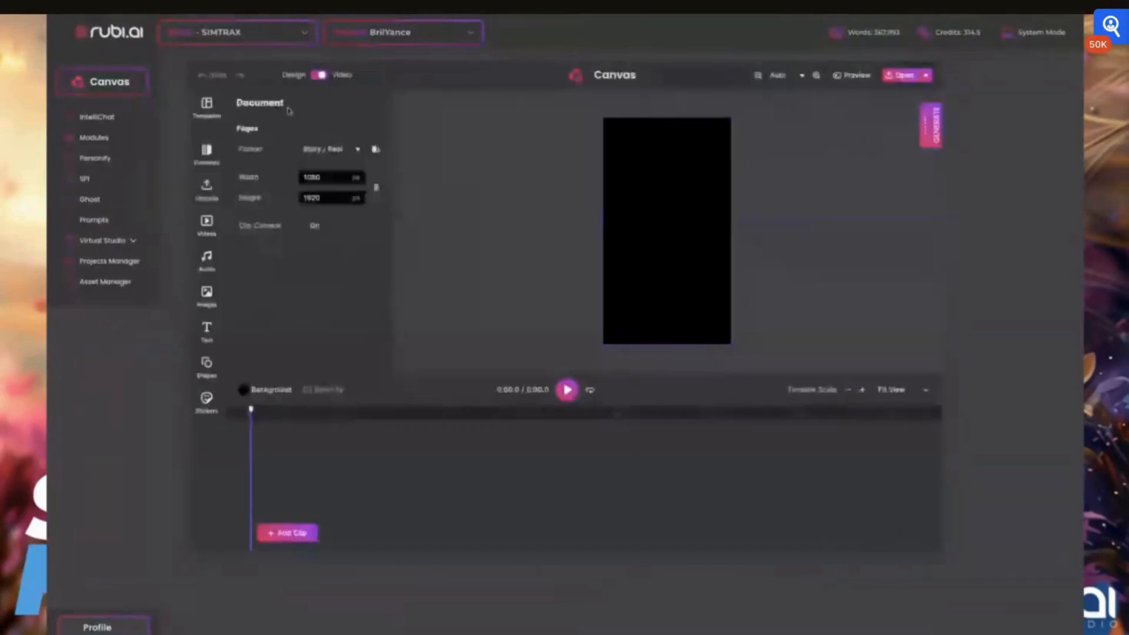
left_click(318, 75)
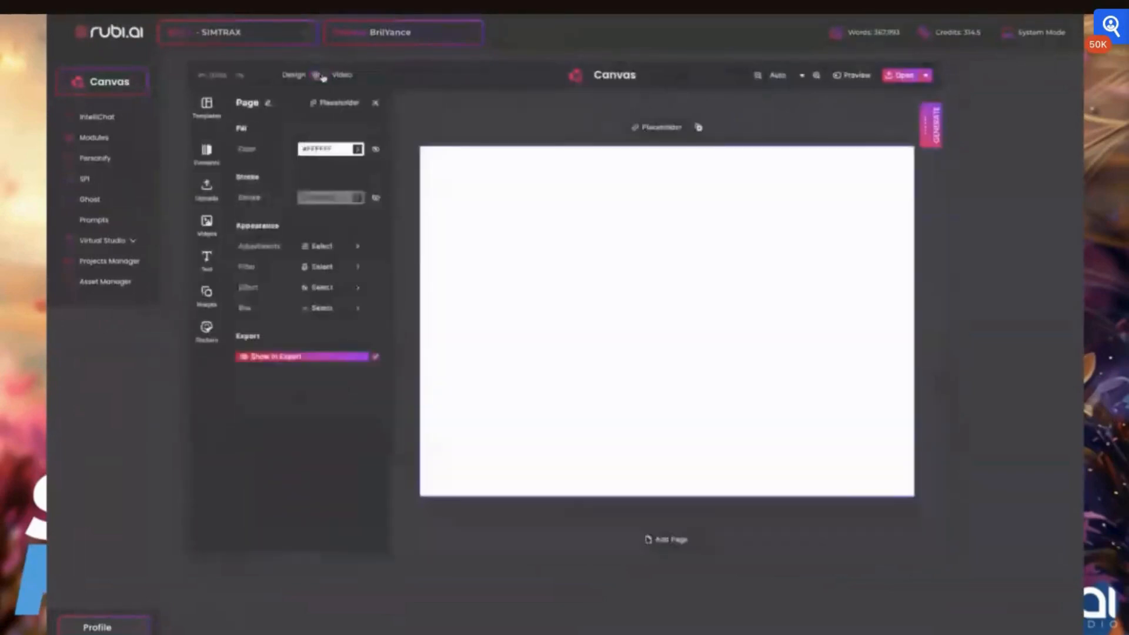
left_click(320, 75)
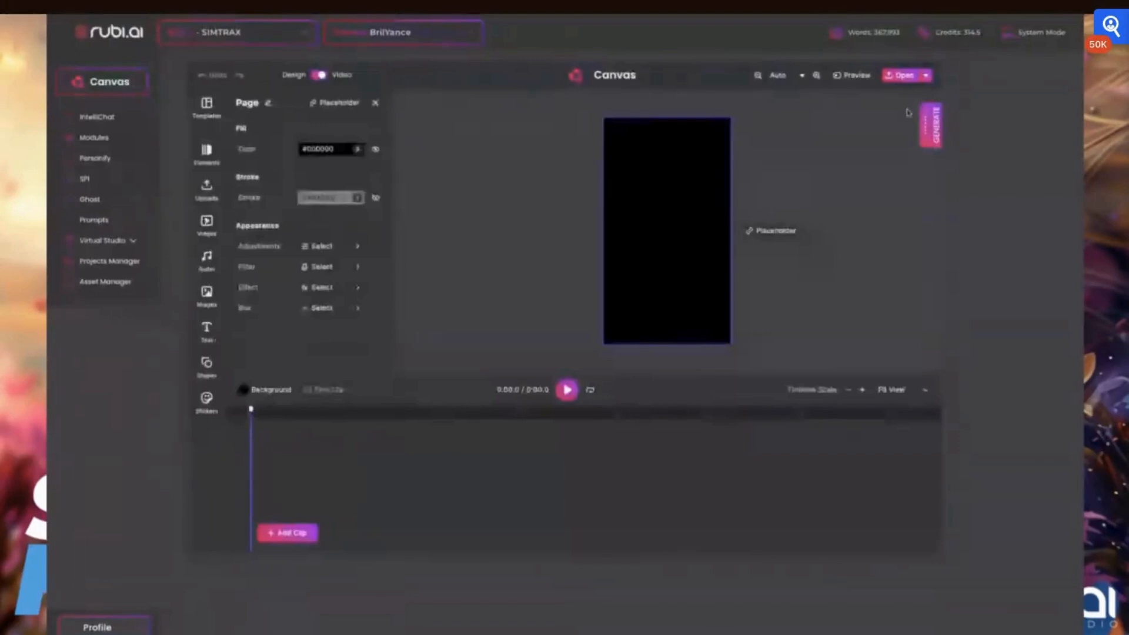
- Open an existing project from the Canvas start page in the Audio/Video Editor
left_click(929, 130)
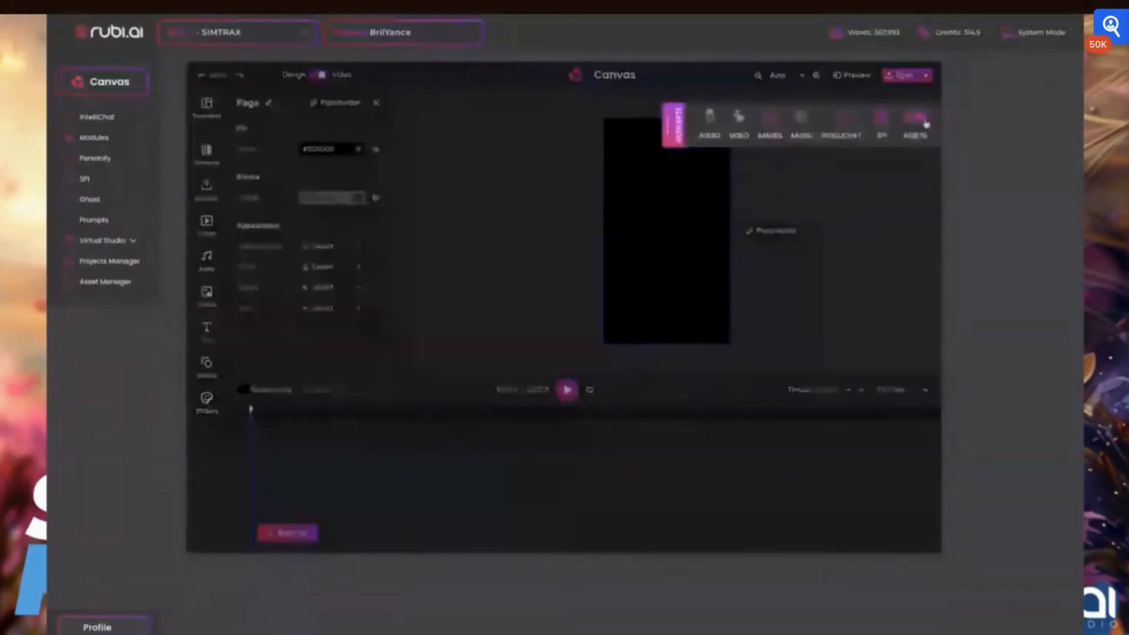
left_click(926, 124)
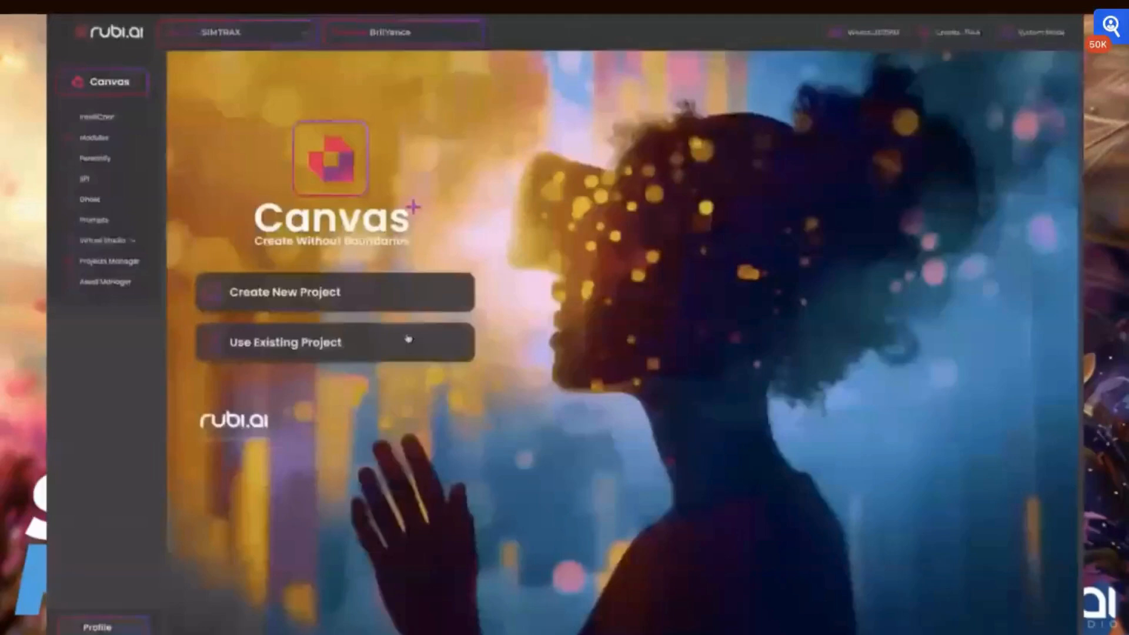
left_click(408, 339)
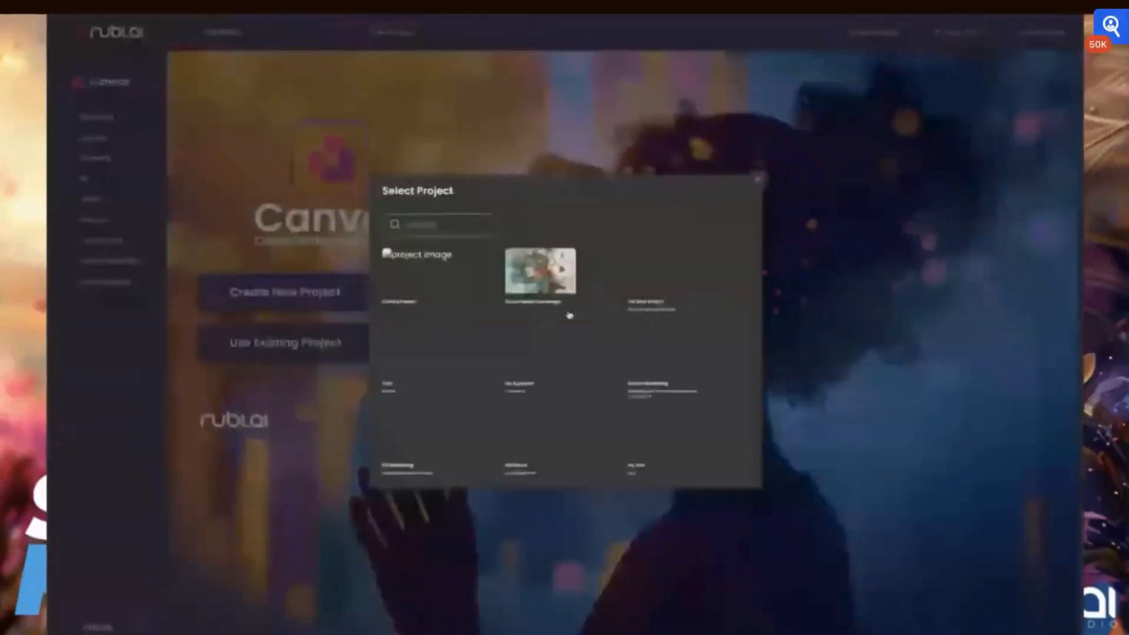
left_click(420, 429)
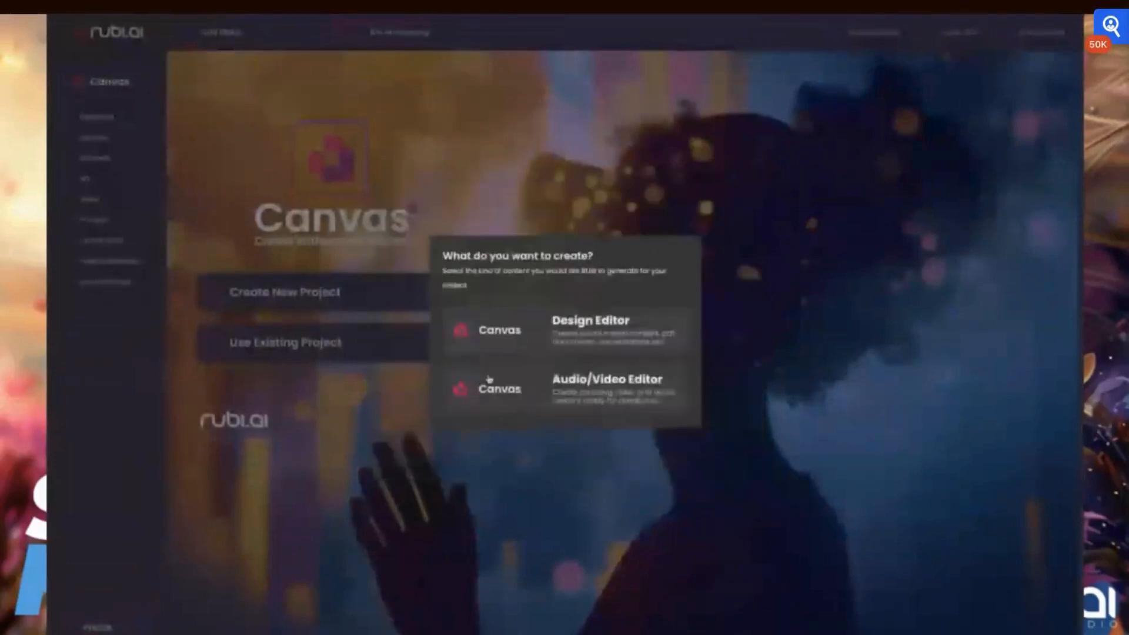
left_click(348, 338)
left_click(353, 345)
left_click(589, 404)
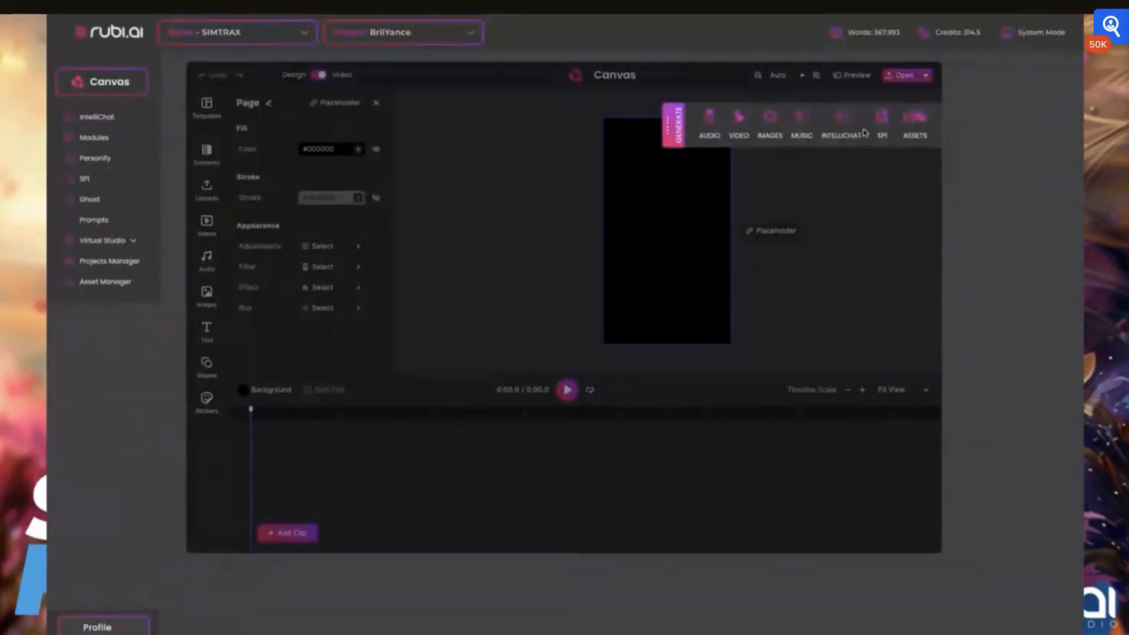
- Show the MidJourney image generator and insert the first coffee house image of the laughing blonde woman into the assets
left_click(772, 121)
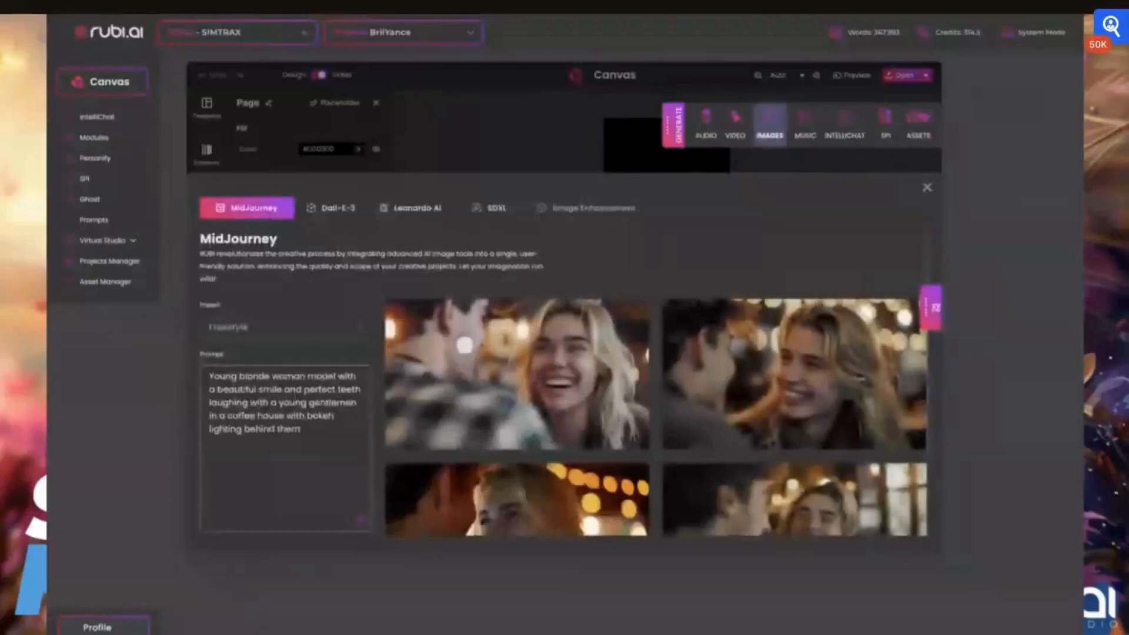
mouse_move(643, 366)
mouse_move(814, 393)
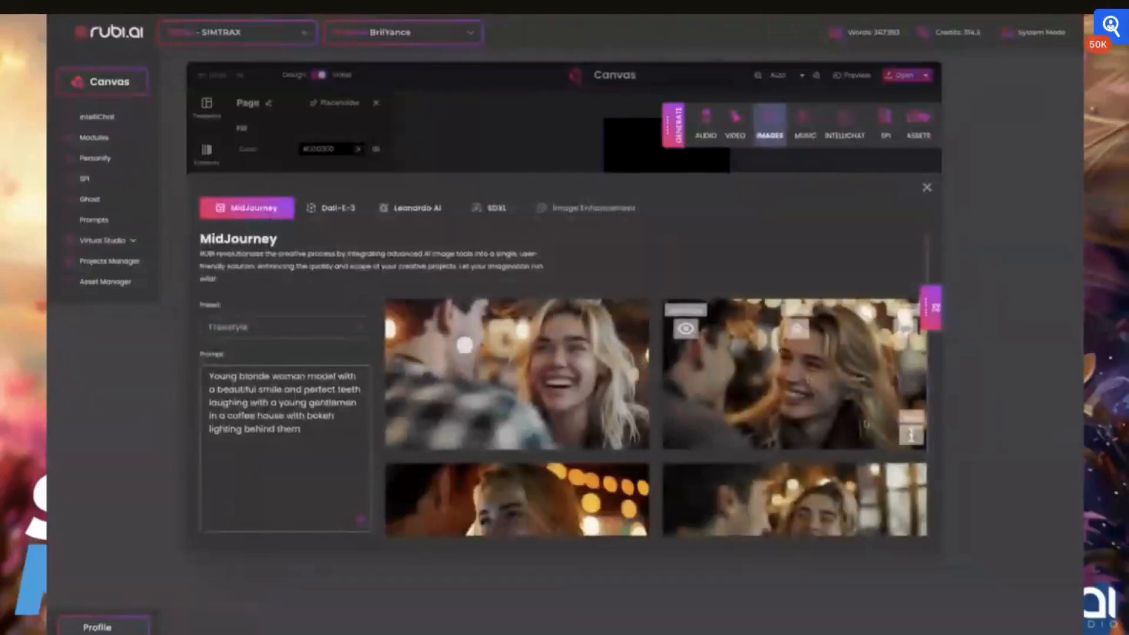
left_click(633, 435)
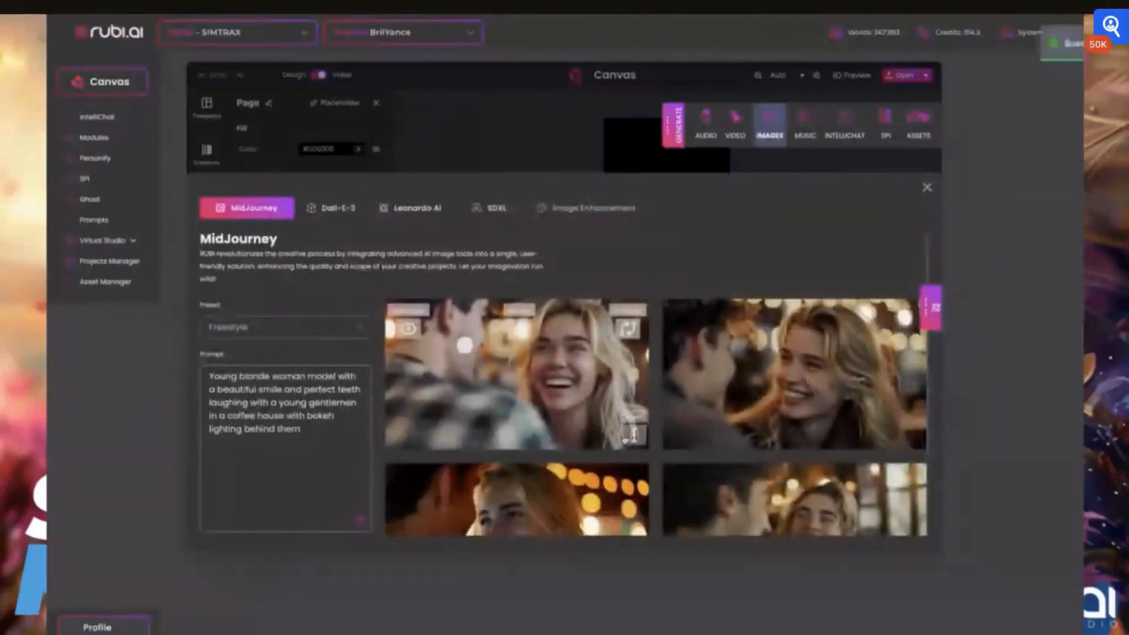
- Find the woman in a black top before bokeh lights among the recent images, view its details and insert it into the assets
left_click(931, 307)
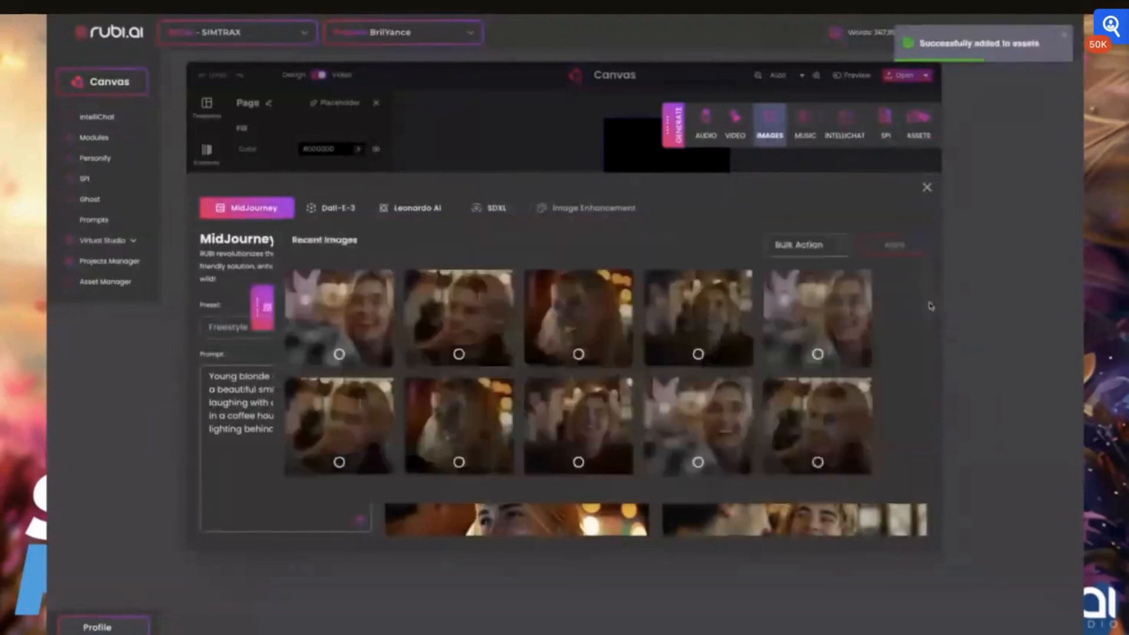
scroll(771, 373, "down", 2)
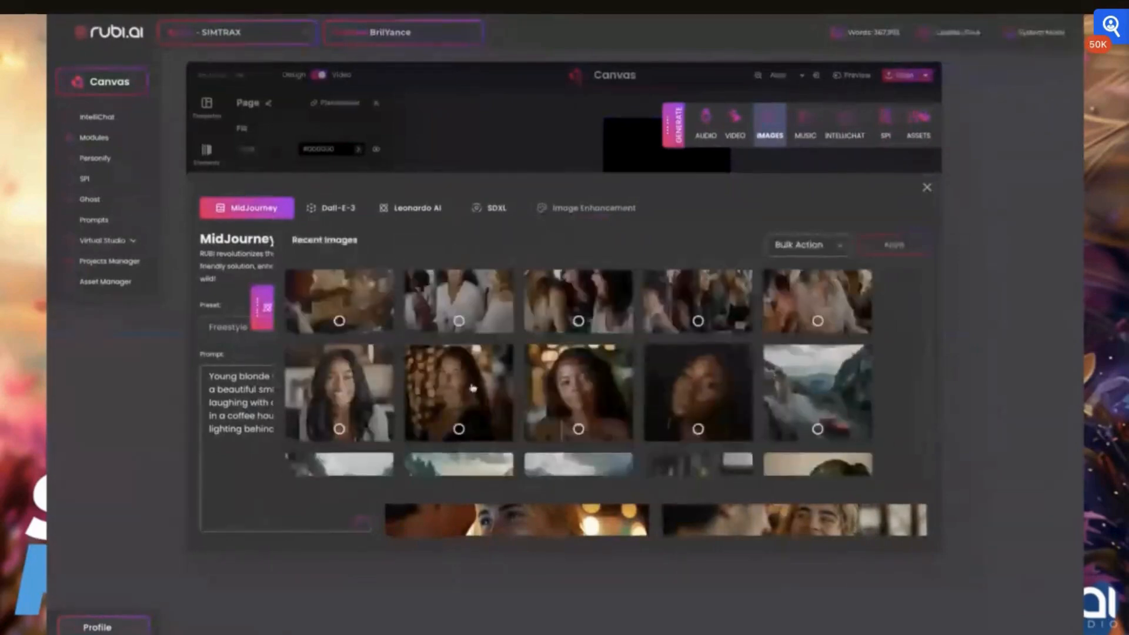
left_click(473, 387)
scroll(720, 428, "down", 3)
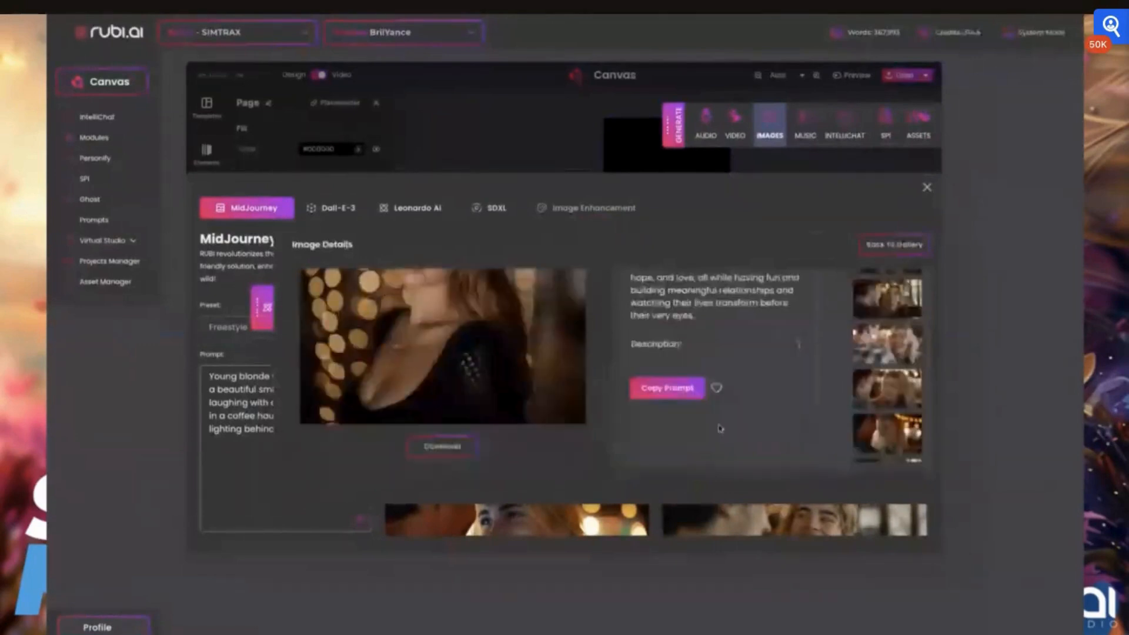
scroll(495, 361, "up", 3)
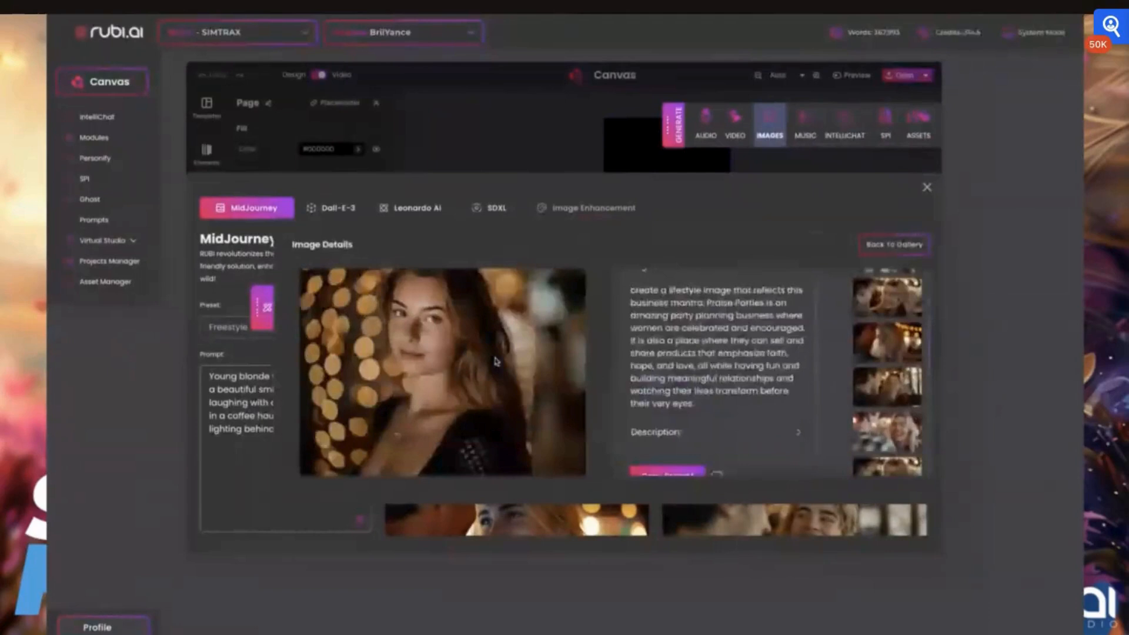
scroll(495, 361, "down", 3)
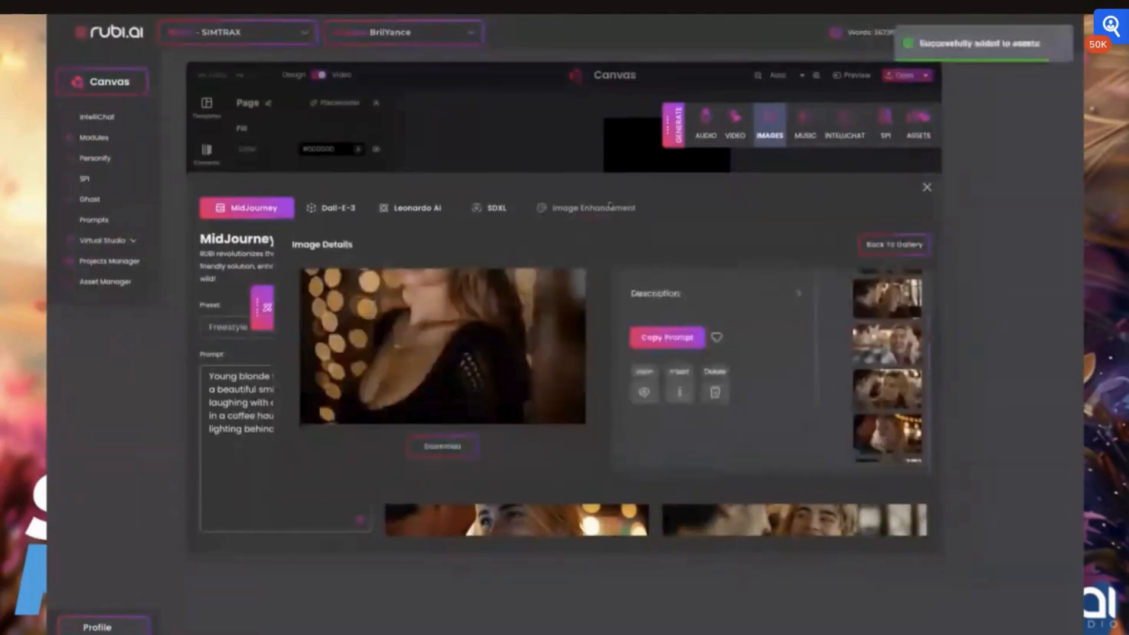
scroll(738, 358, "up", 1)
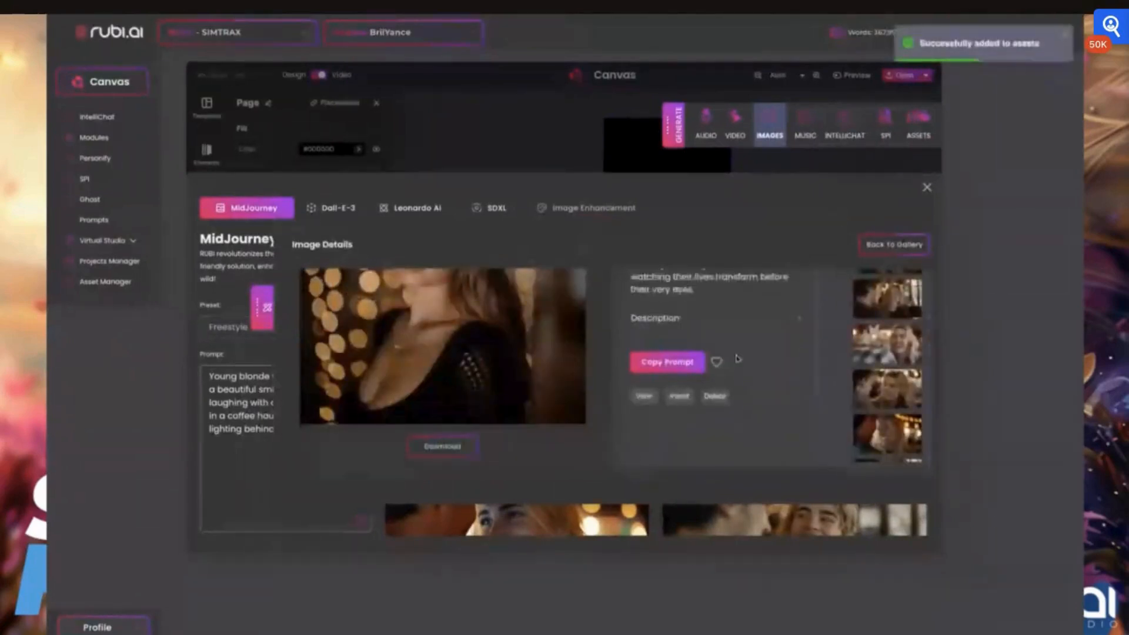
scroll(737, 358, "up", 1)
scroll(916, 372, "down", 4)
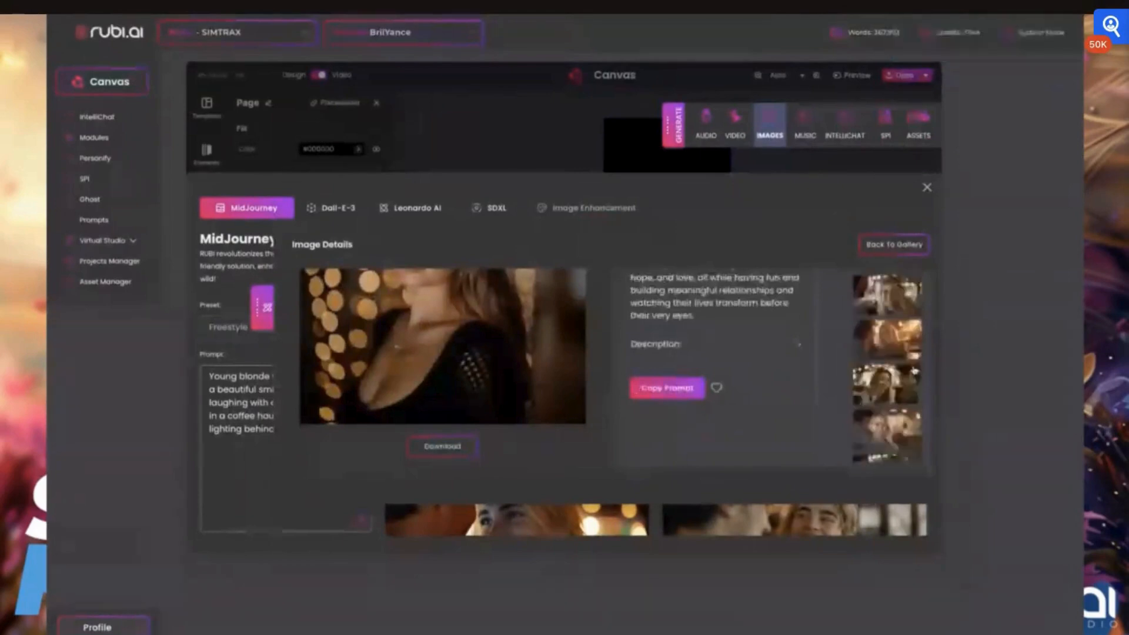
scroll(887, 367, "down", 3)
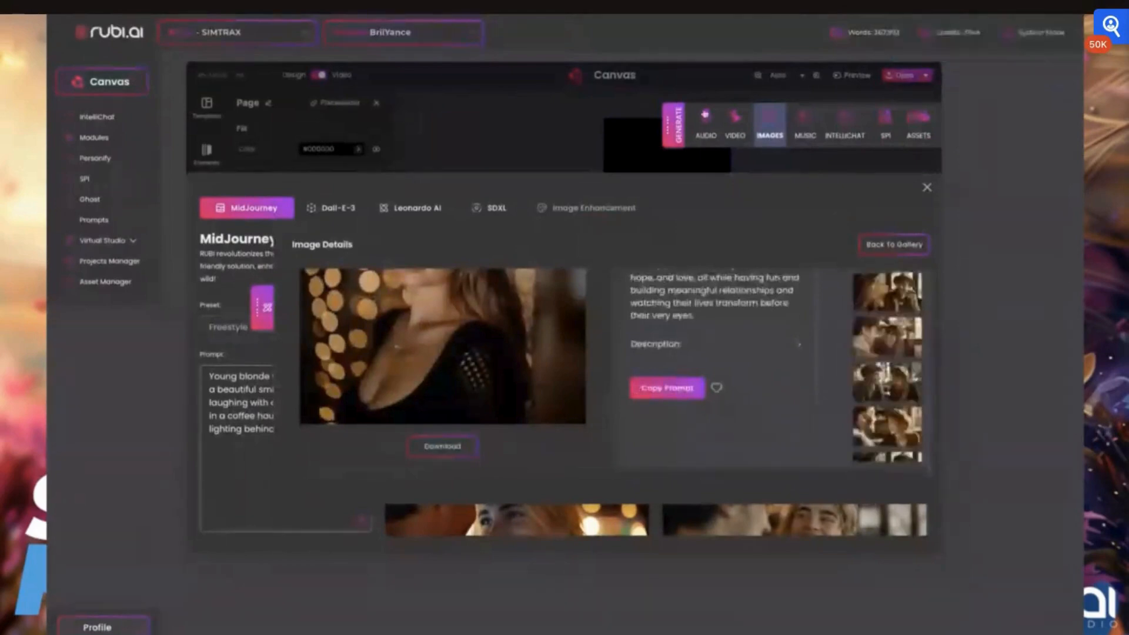
- Switch to the audio generator and play the first text-to-speech clip in the list
left_click(706, 115)
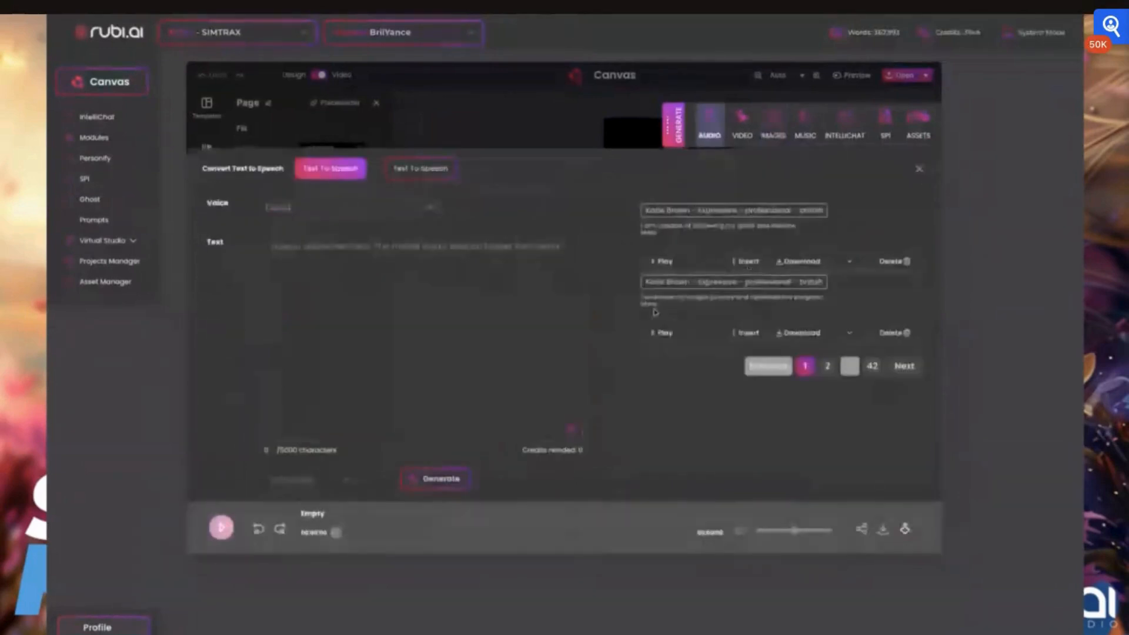
left_click(663, 262)
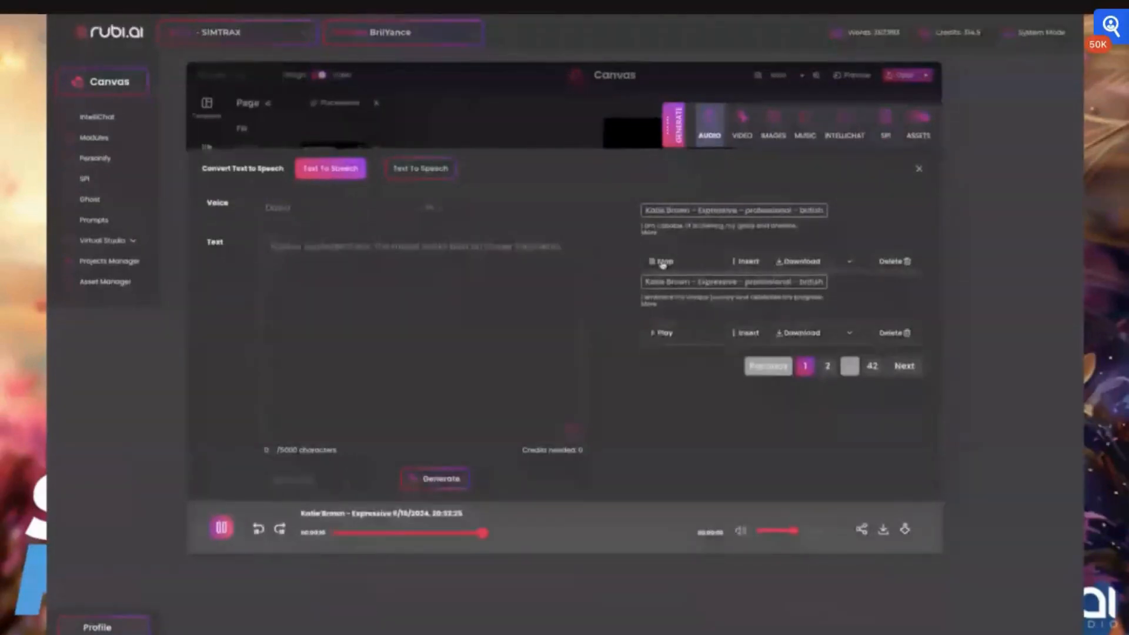
- Insert the first text-to-speech clip into the assets and close the audio generator
left_click(746, 262)
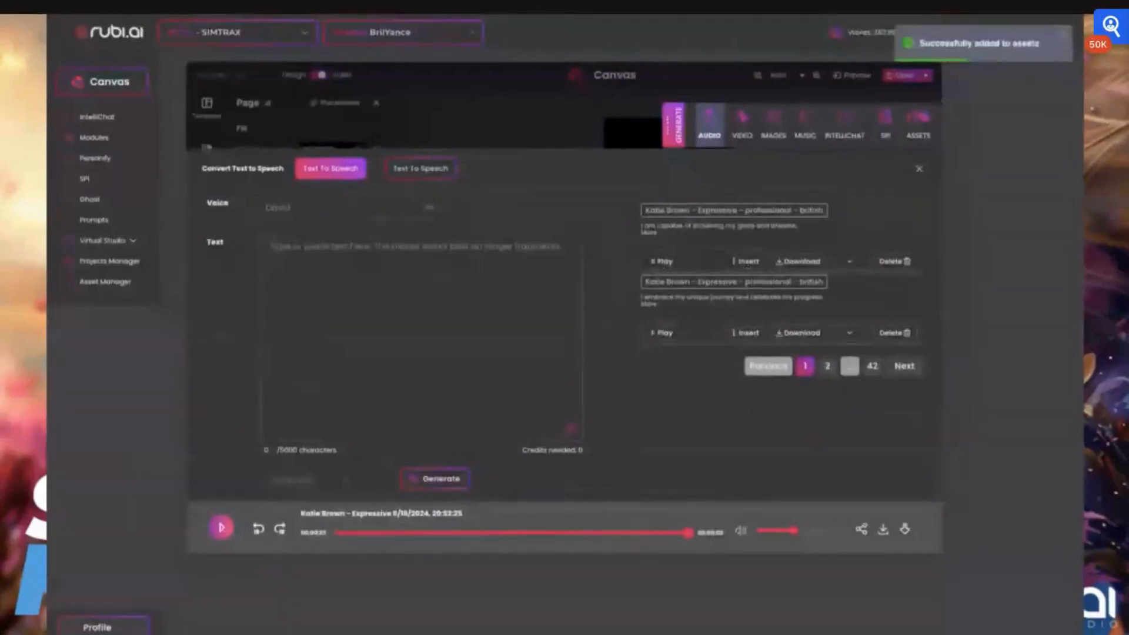
left_click(920, 169)
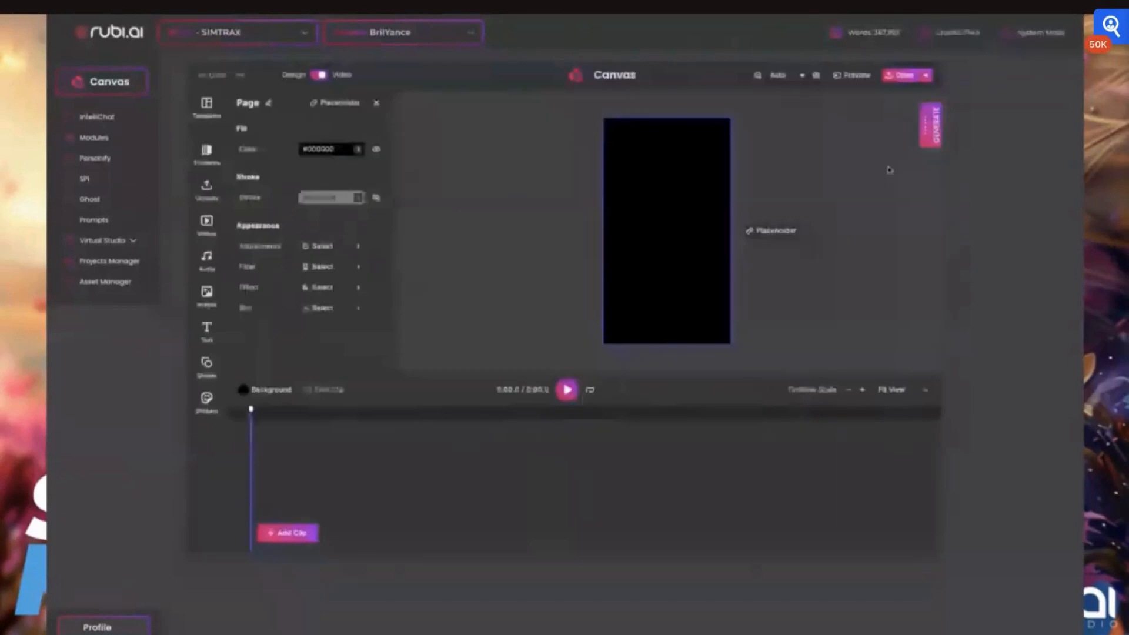
- In the music generator, create a preview of a Pop track with the Songwriter theme in the key of C
left_click(931, 126)
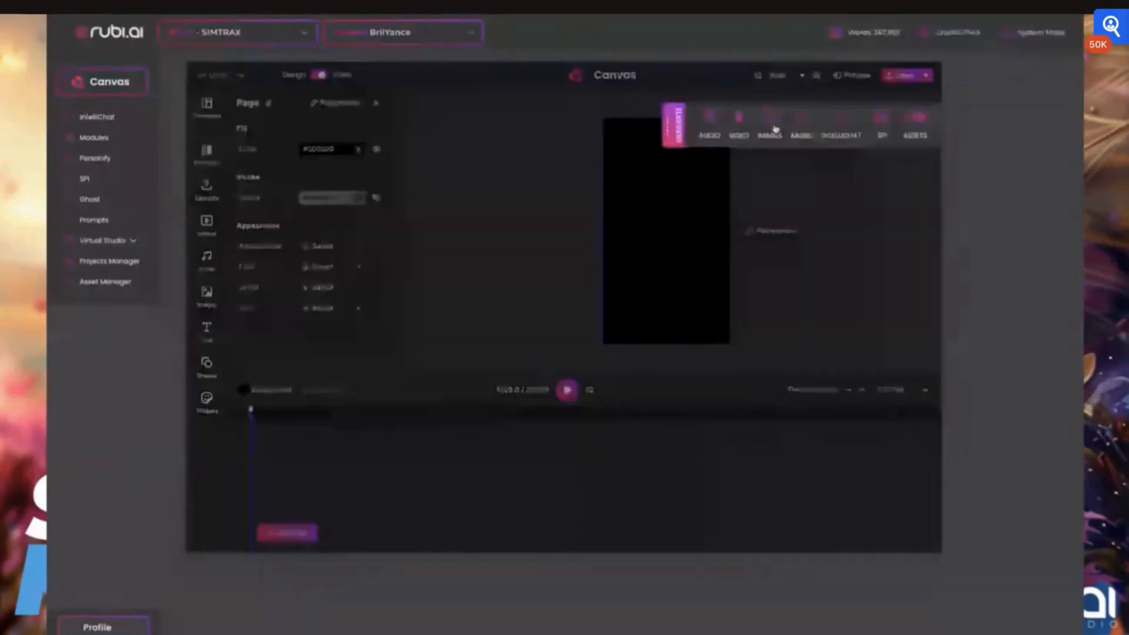
left_click(806, 121)
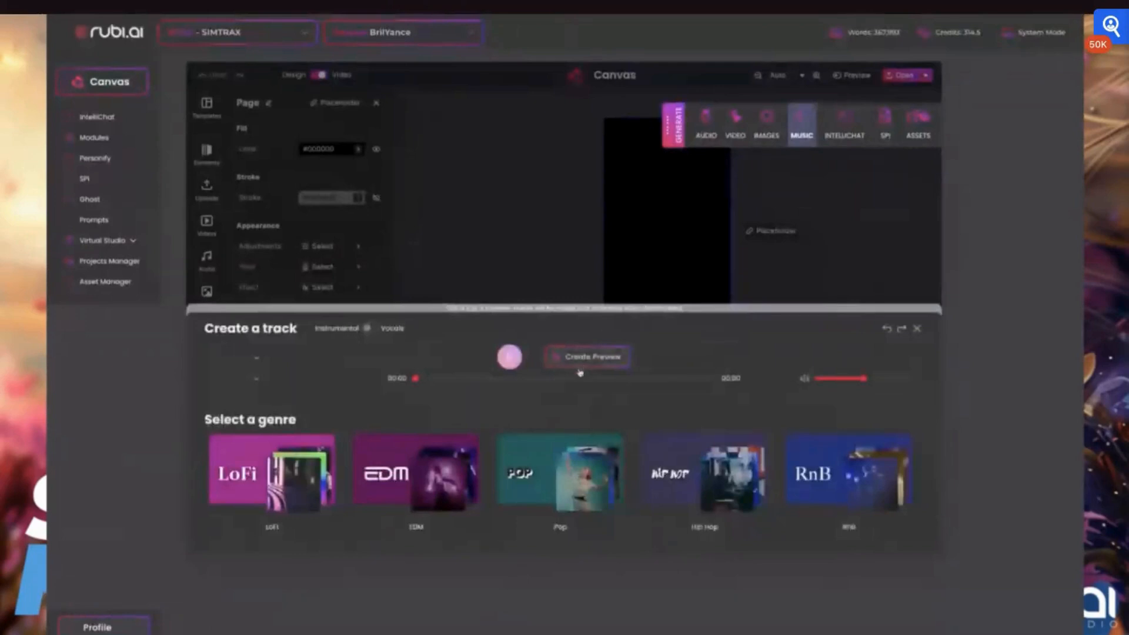
left_click(562, 450)
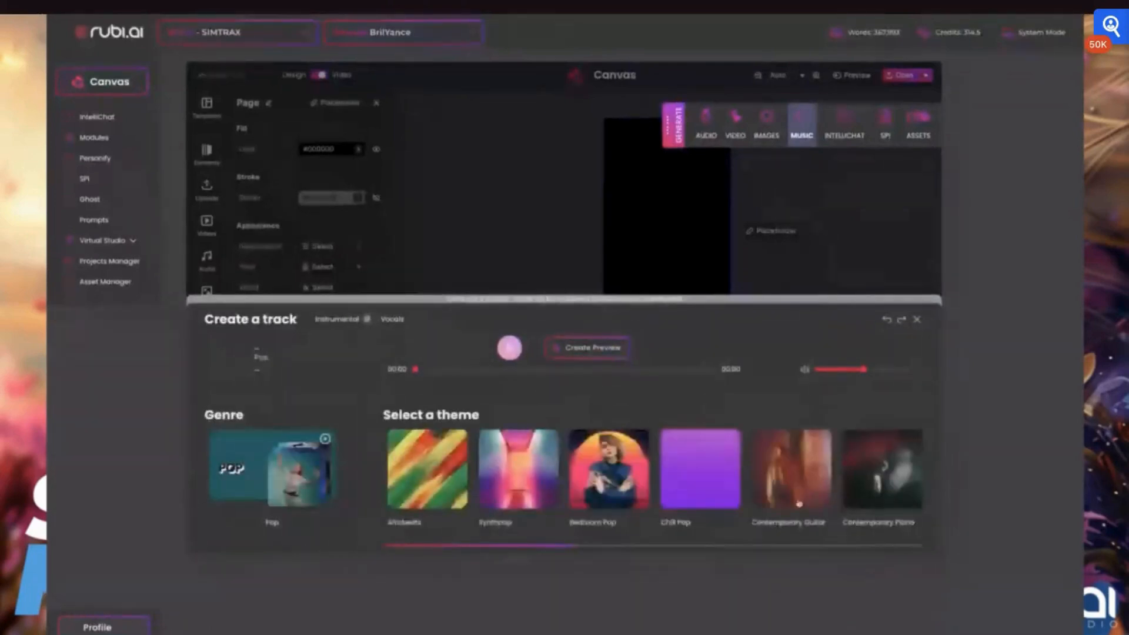
scroll(877, 492, "right", 5)
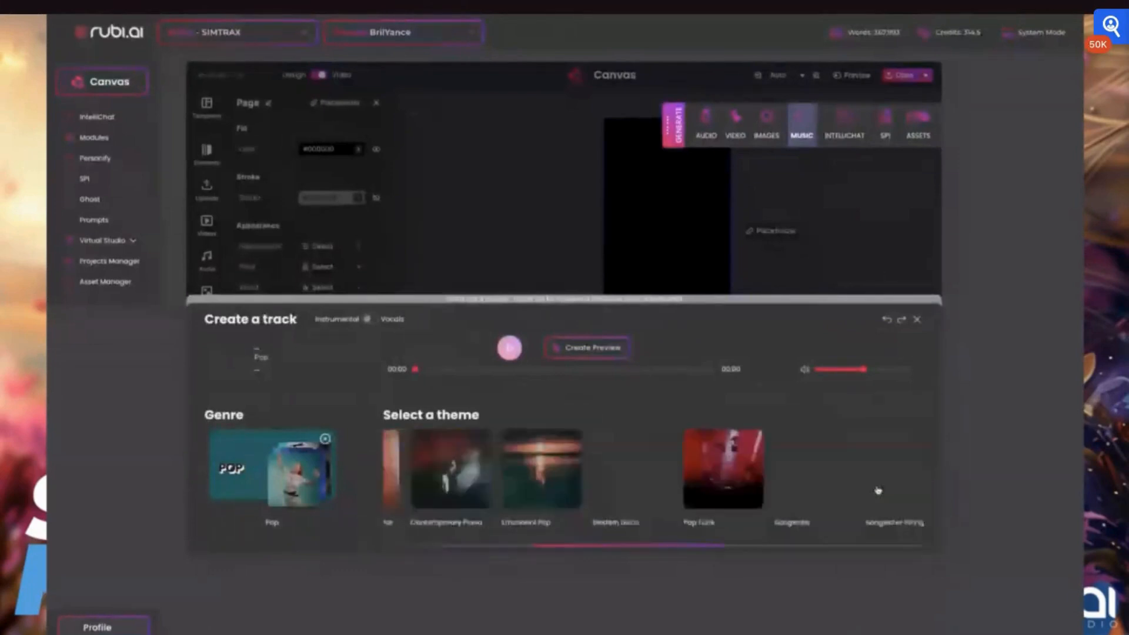
left_click(879, 490)
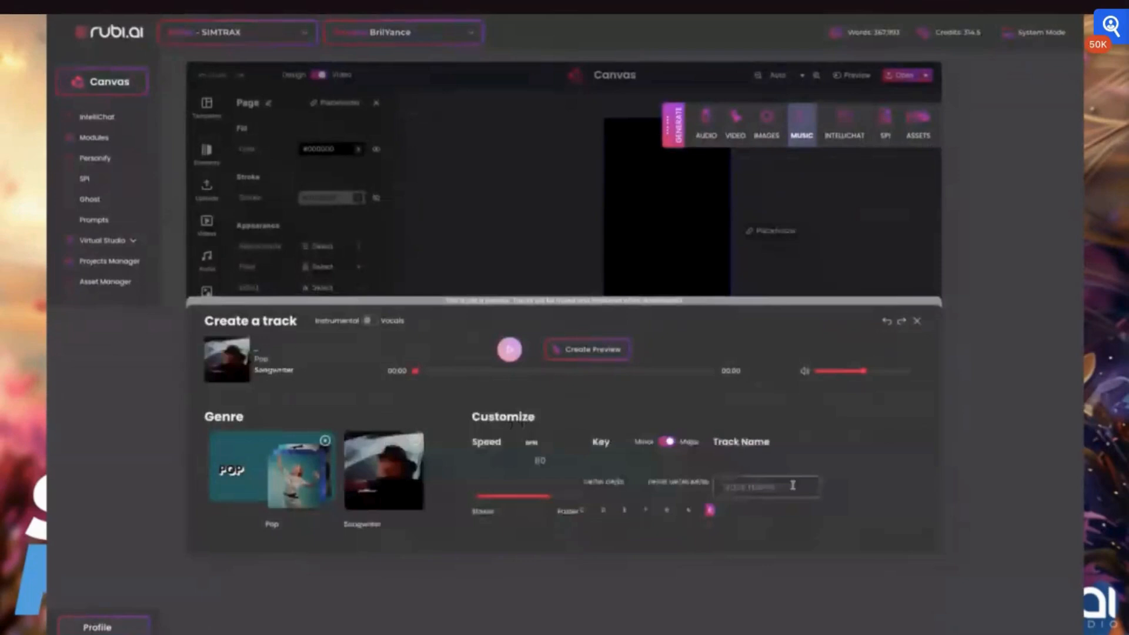
left_click(582, 511)
left_click(598, 351)
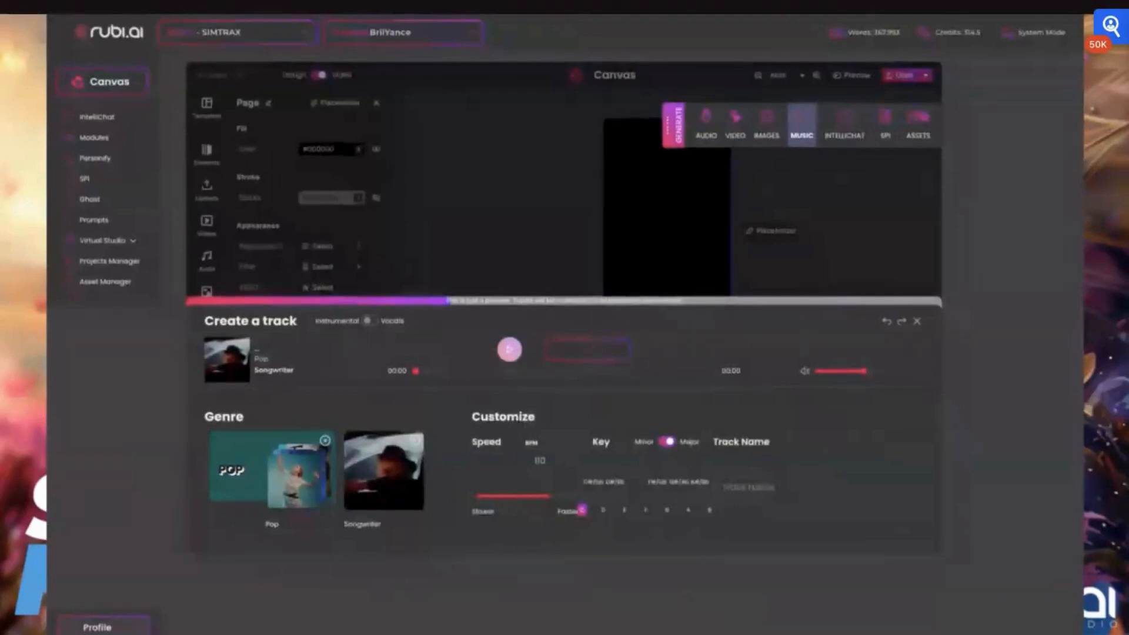
- Name the track "test brilyance", save and insert it, pause its preview and close the music generator
left_click(774, 486)
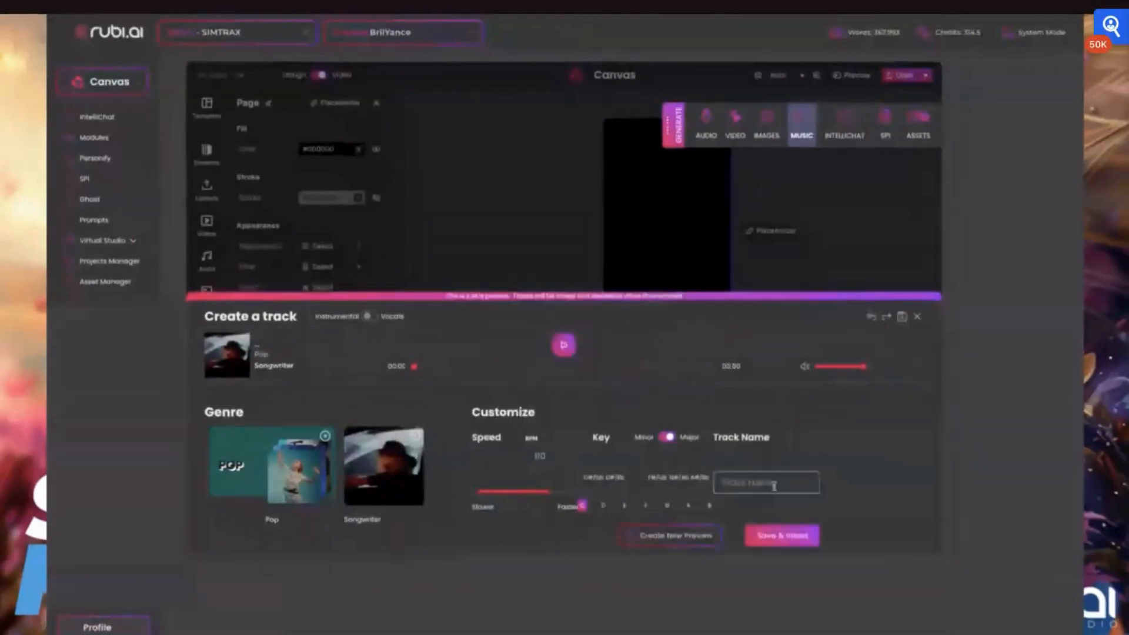
type("test bri")
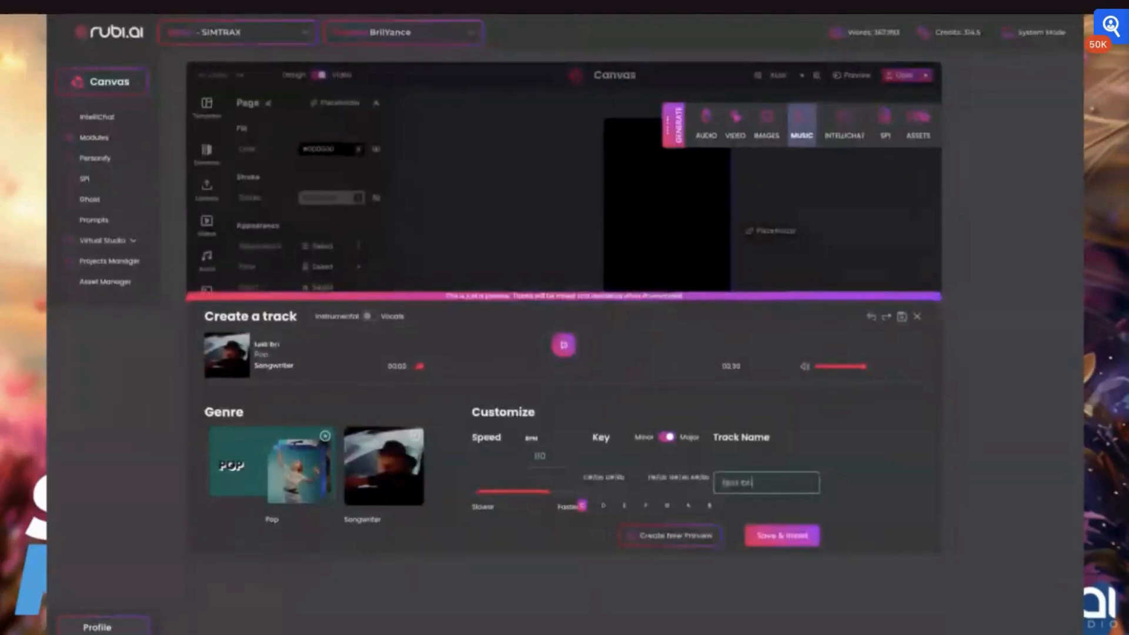
type("lyance")
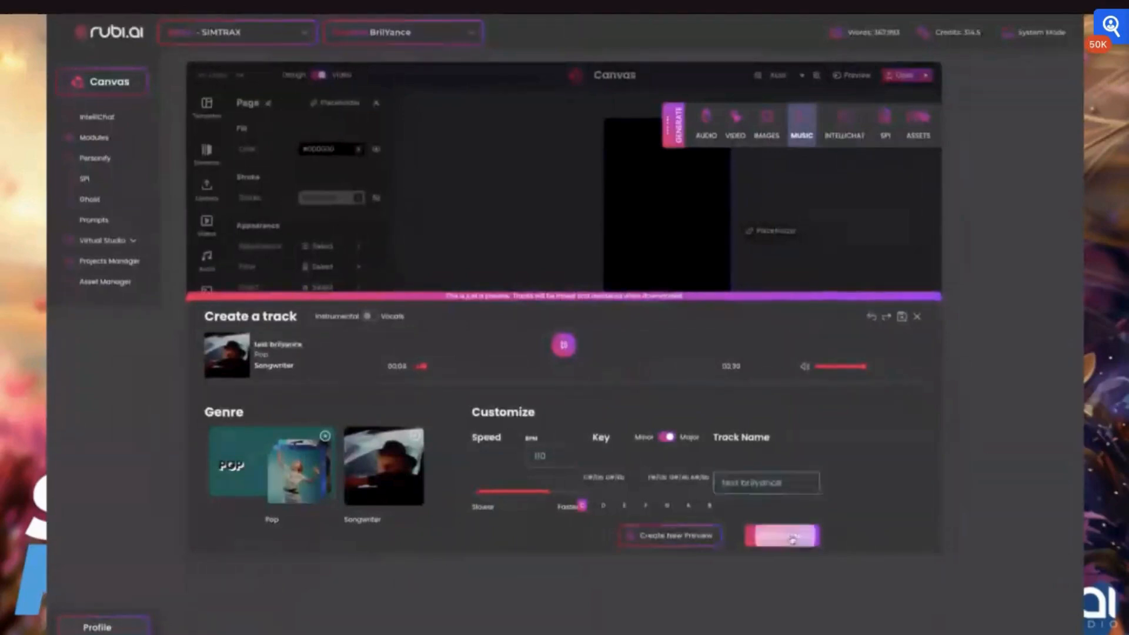
left_click(791, 538)
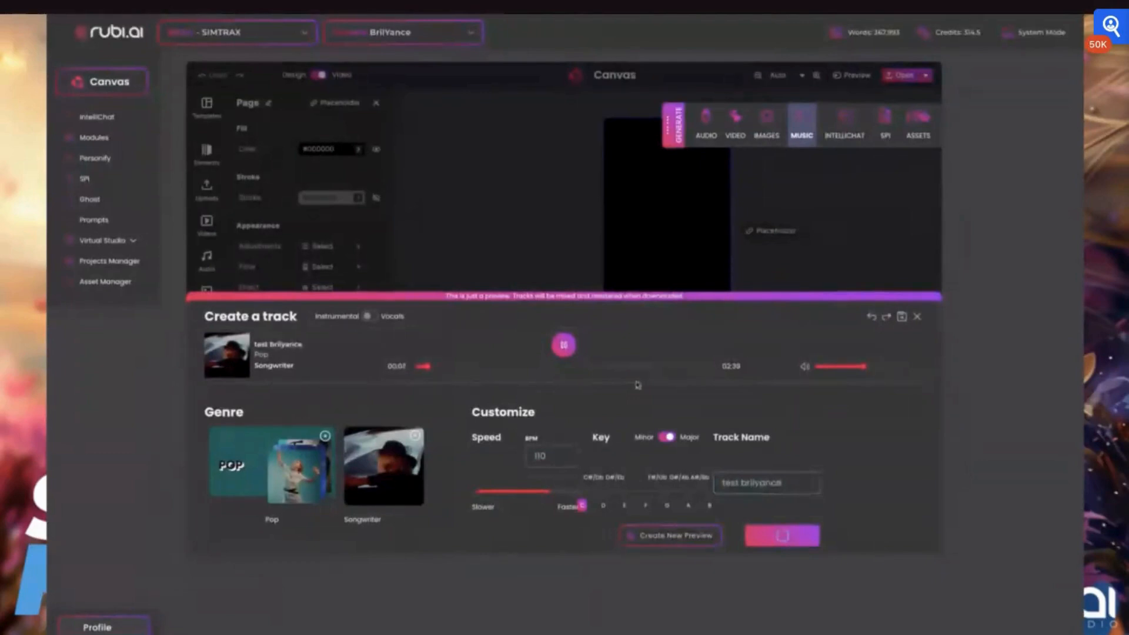
left_click(563, 346)
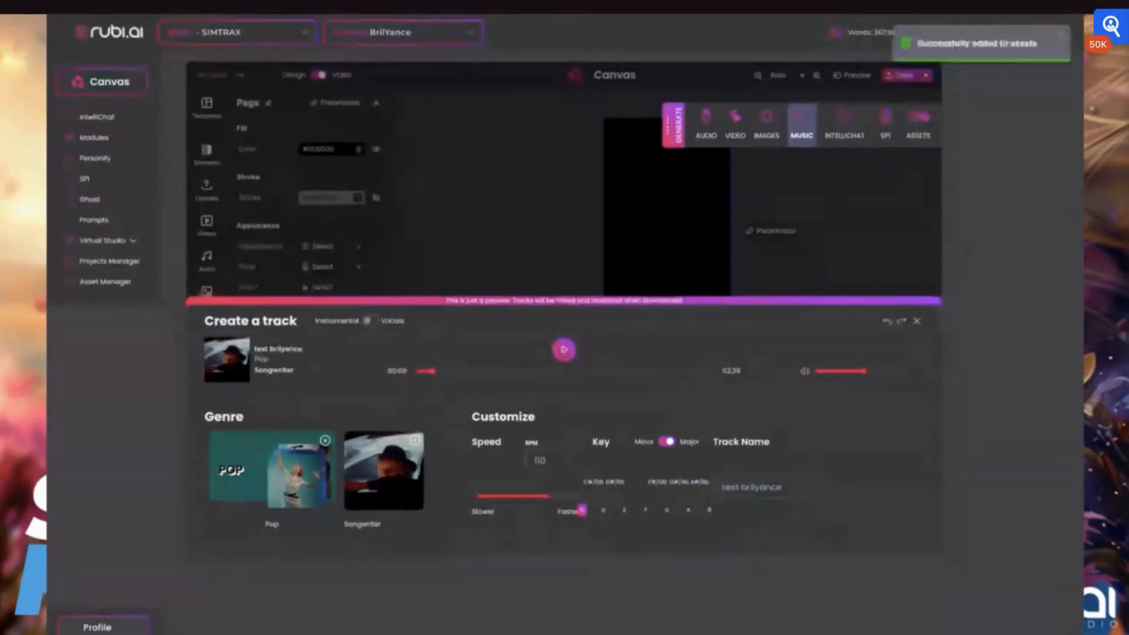
left_click(916, 322)
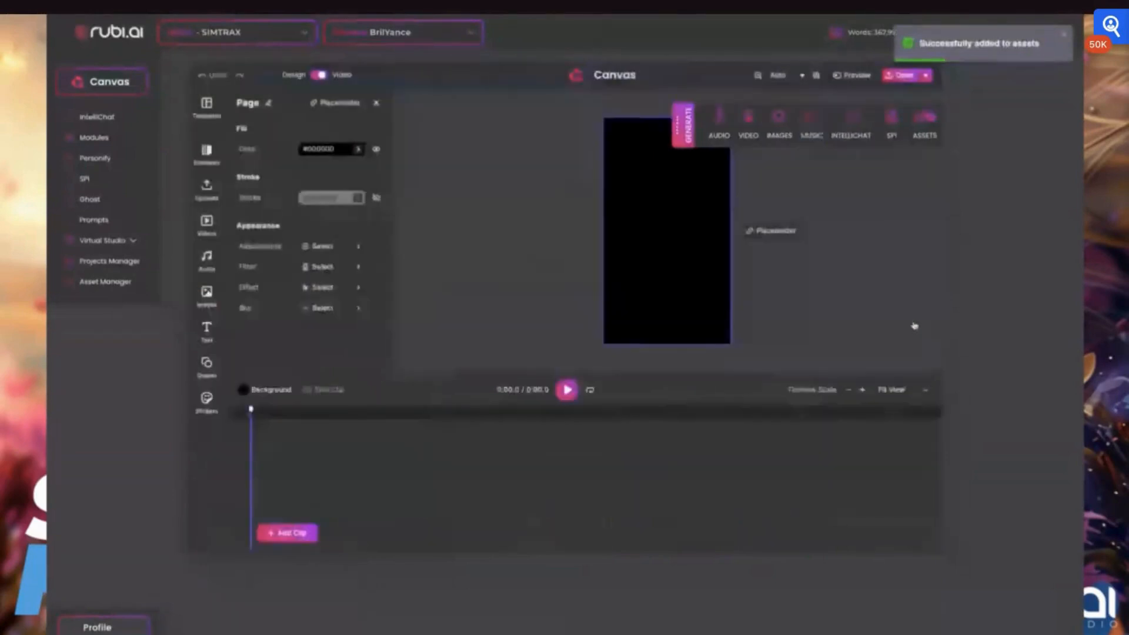
- Add the uploaded "test brilyance" track and the text-to-speech clip to the timeline
left_click(216, 263)
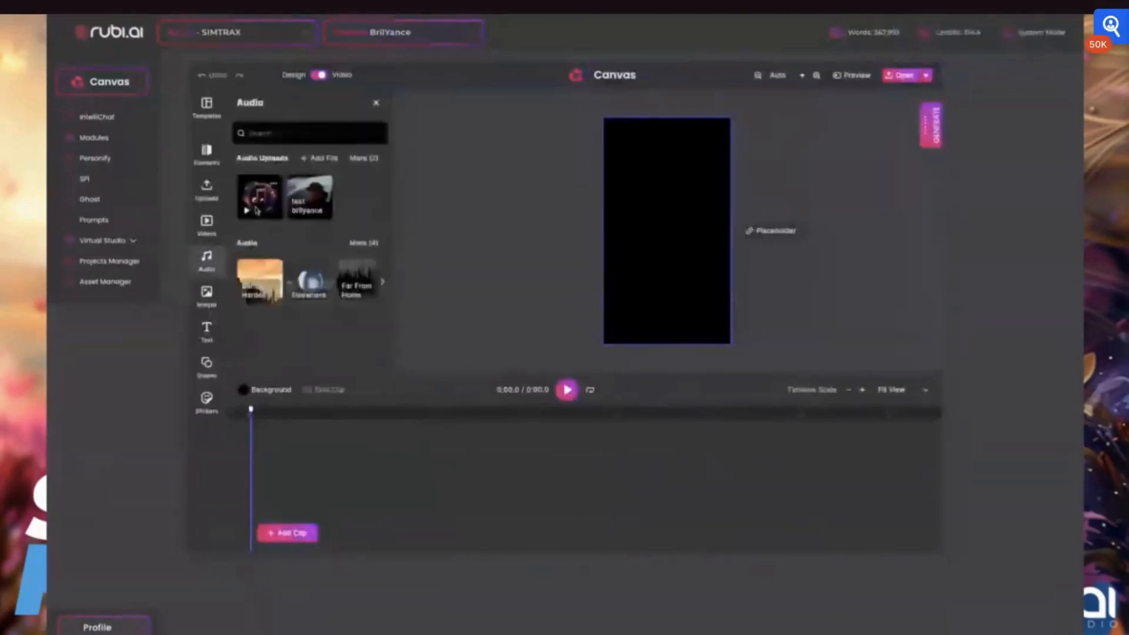
left_click(300, 219)
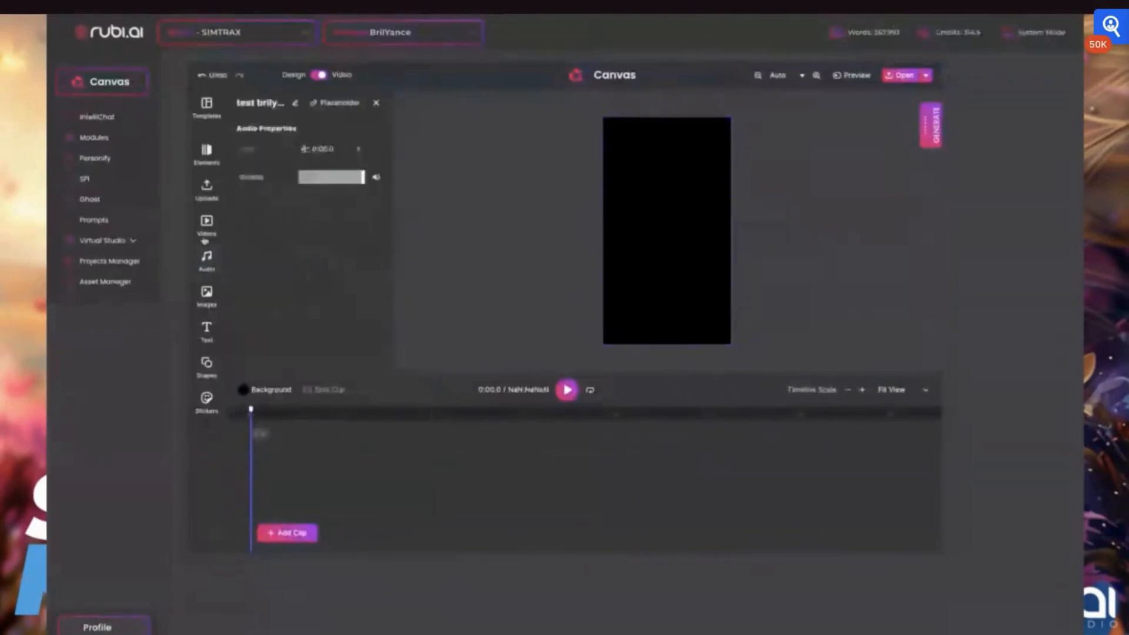
left_click(206, 257)
left_click(254, 215)
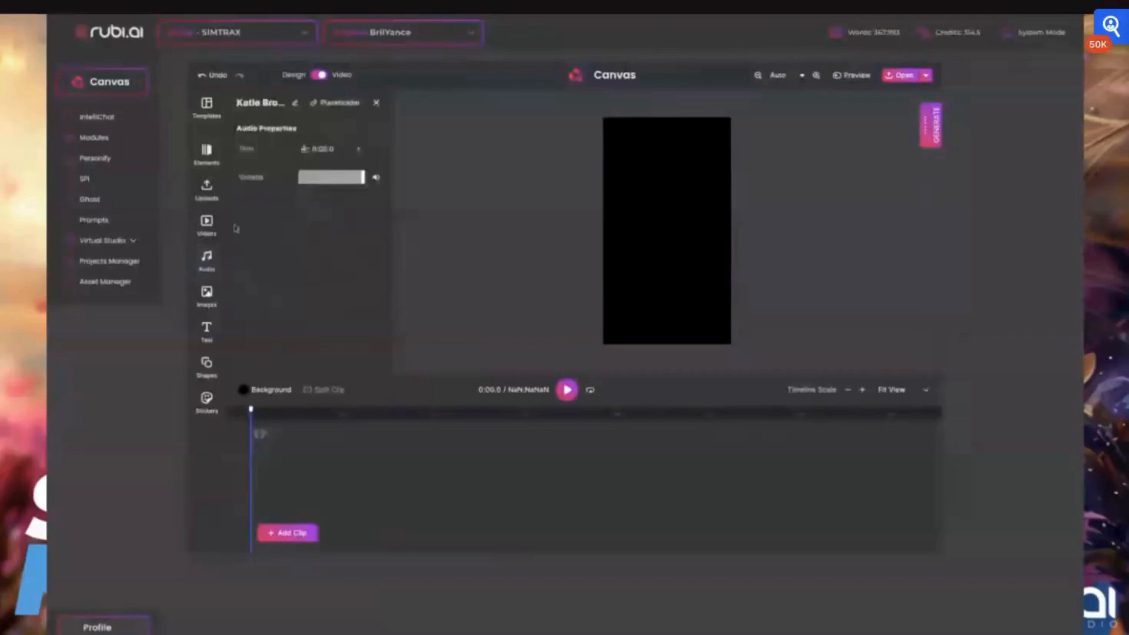
- Add the library video of a person seen from behind in golden sunlight and enlarge it to fill the page
left_click(207, 257)
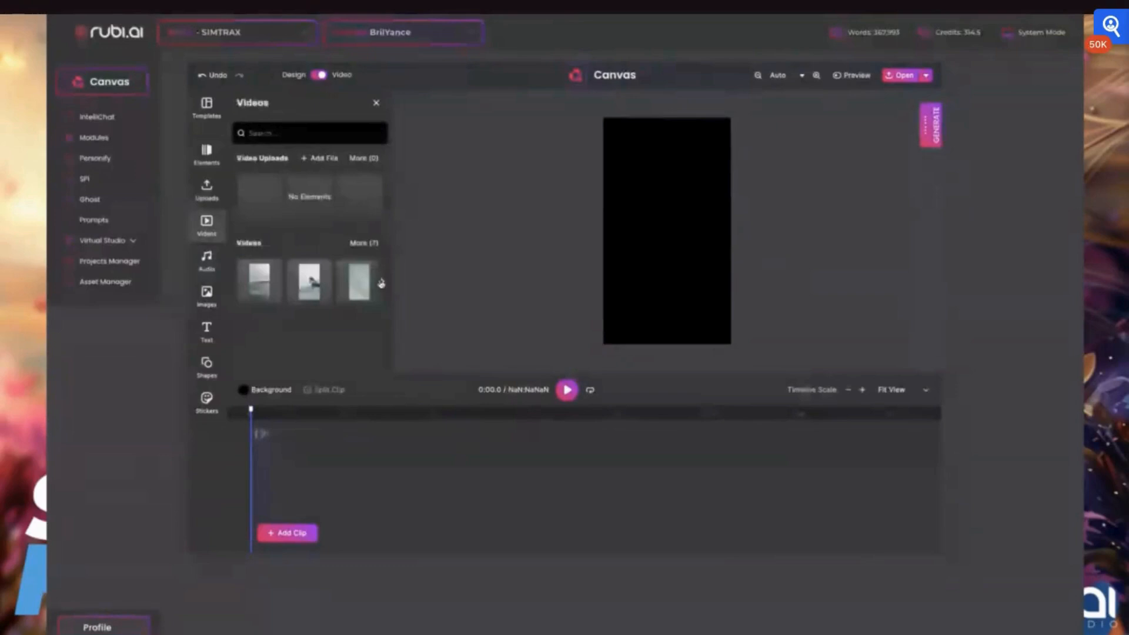
left_click(382, 282)
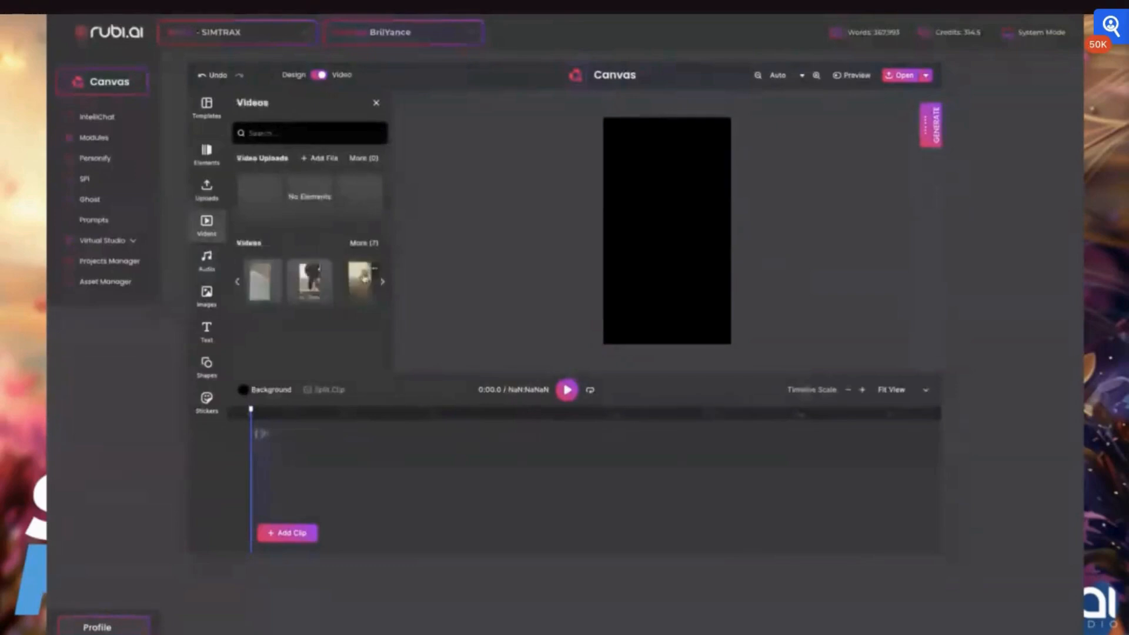
left_click(324, 161)
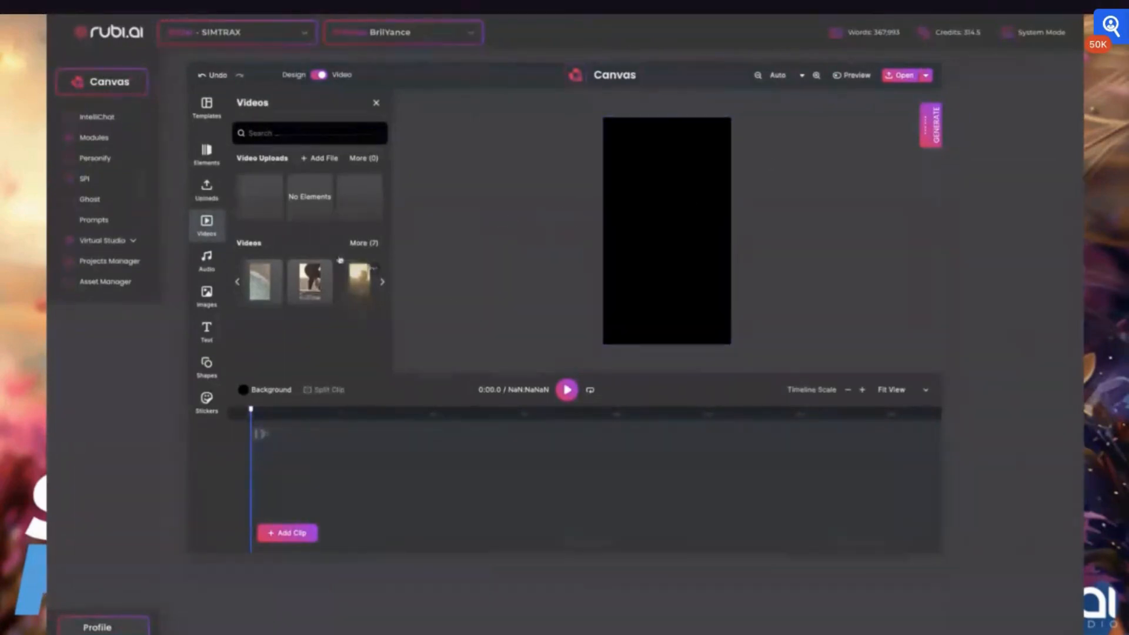
left_click(369, 295)
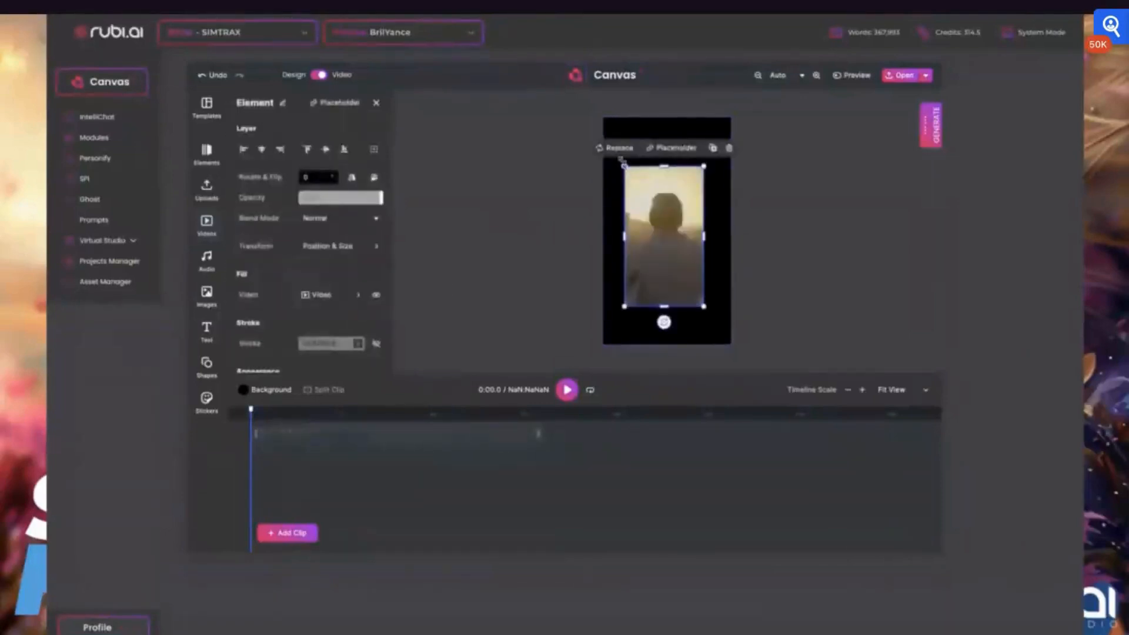
left_click_drag(624, 168, 598, 117)
left_click_drag(704, 304, 736, 361)
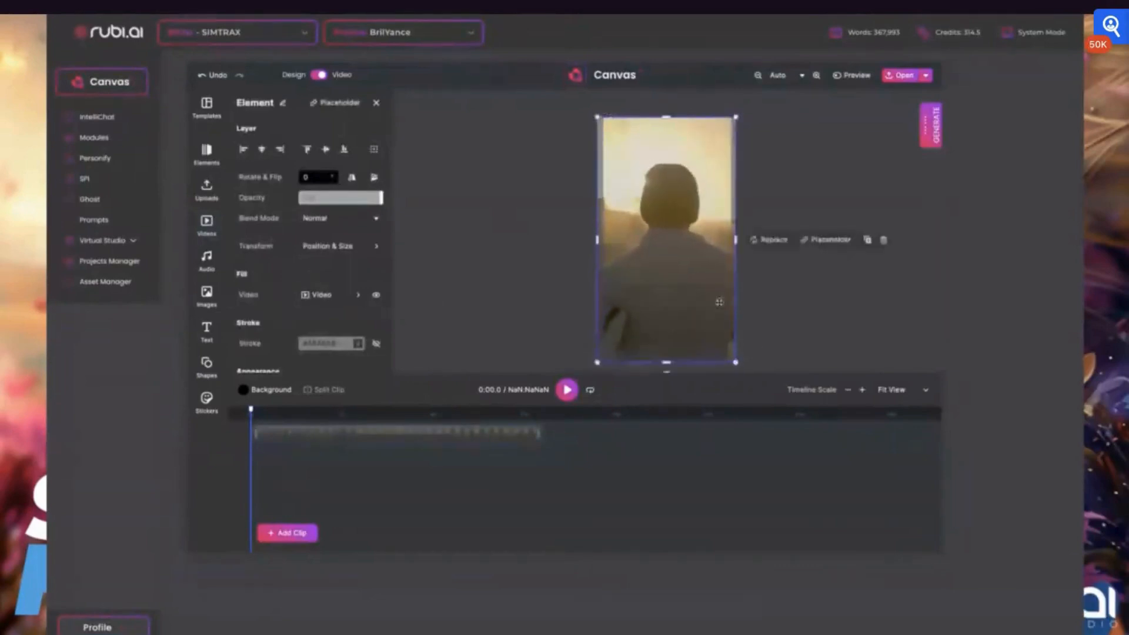
left_click_drag(671, 276, 671, 270)
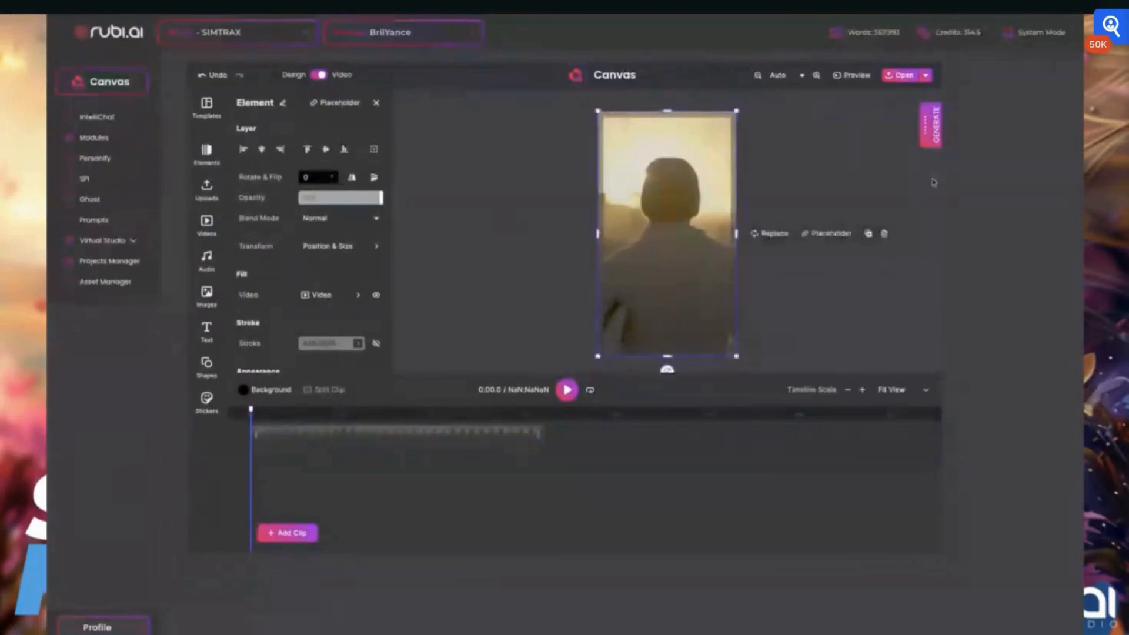
- Add the aerial turquoise coastline image as a clip and delete the overlay video of the person in sunlight
left_click(287, 531)
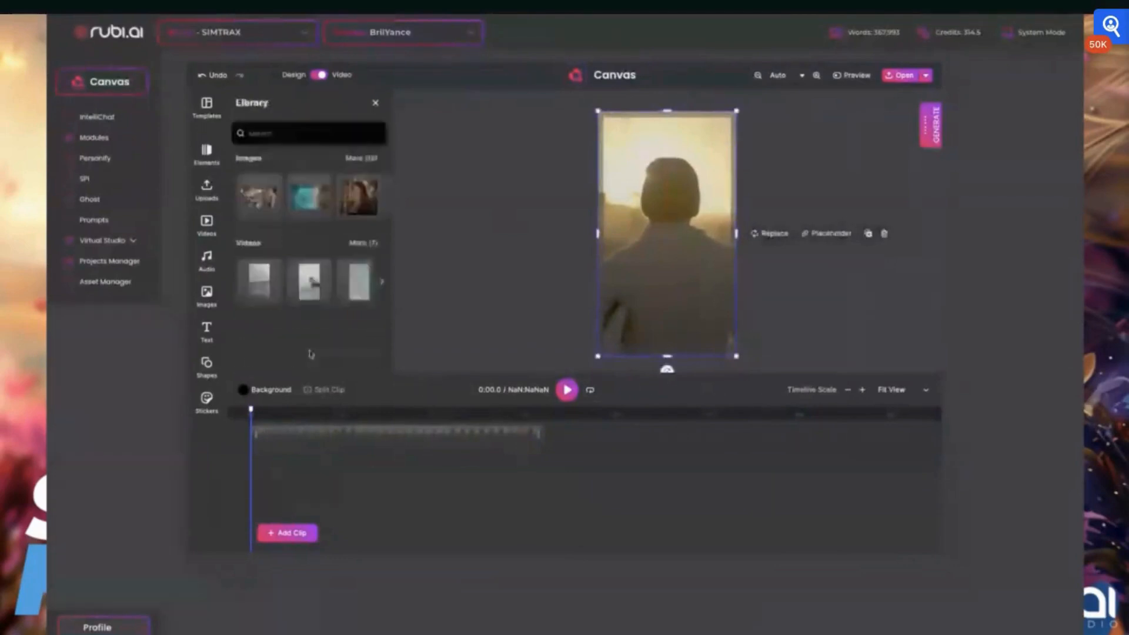
left_click(310, 195)
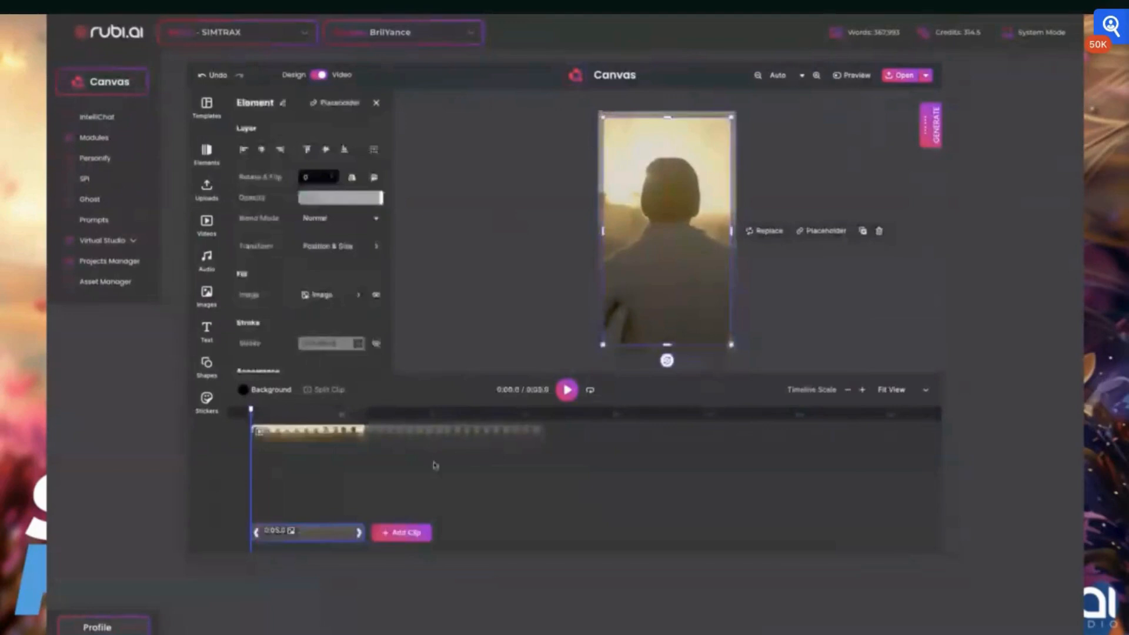
left_click(346, 434)
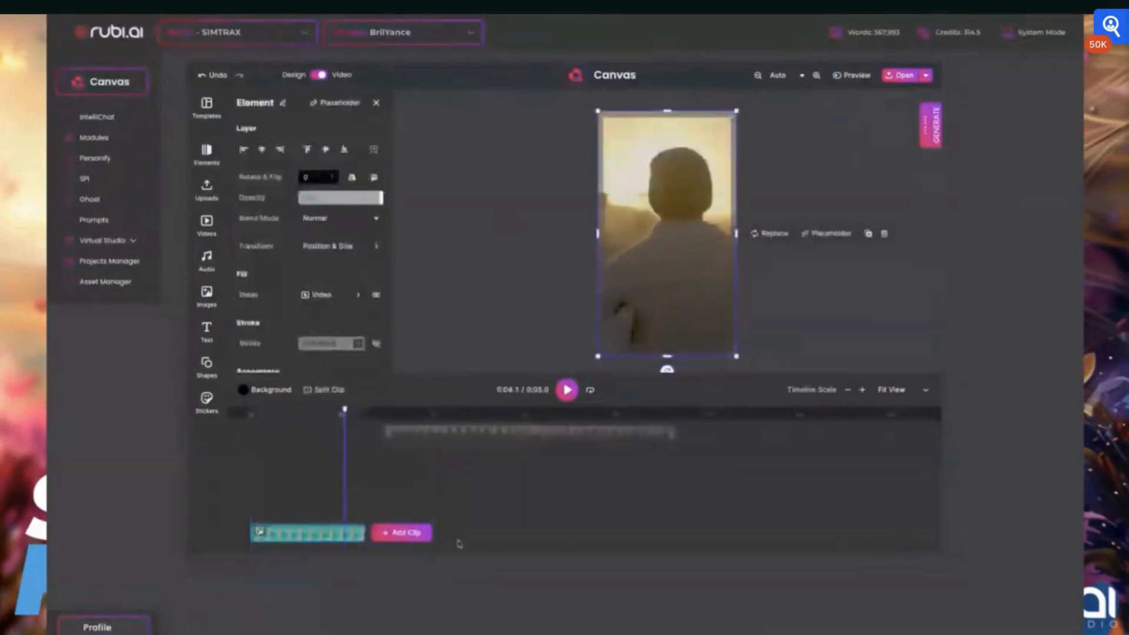
key("Delete")
- Add the image of the dark-haired woman before bokeh lights as the second clip and scrub the playhead to 0:03.2
left_click(402, 533)
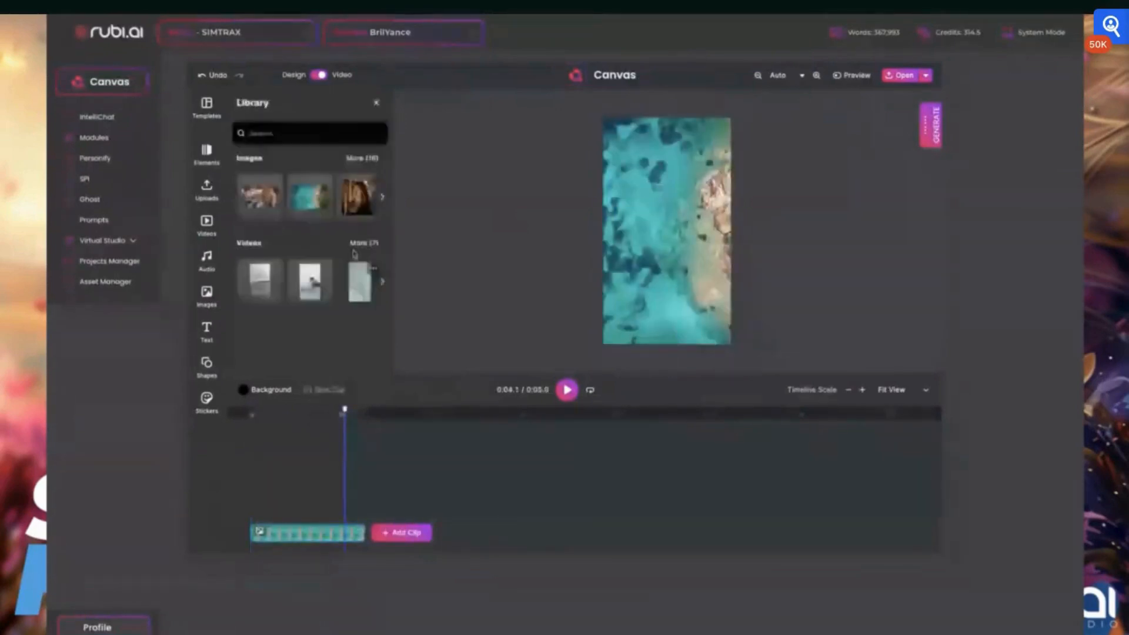
left_click(358, 196)
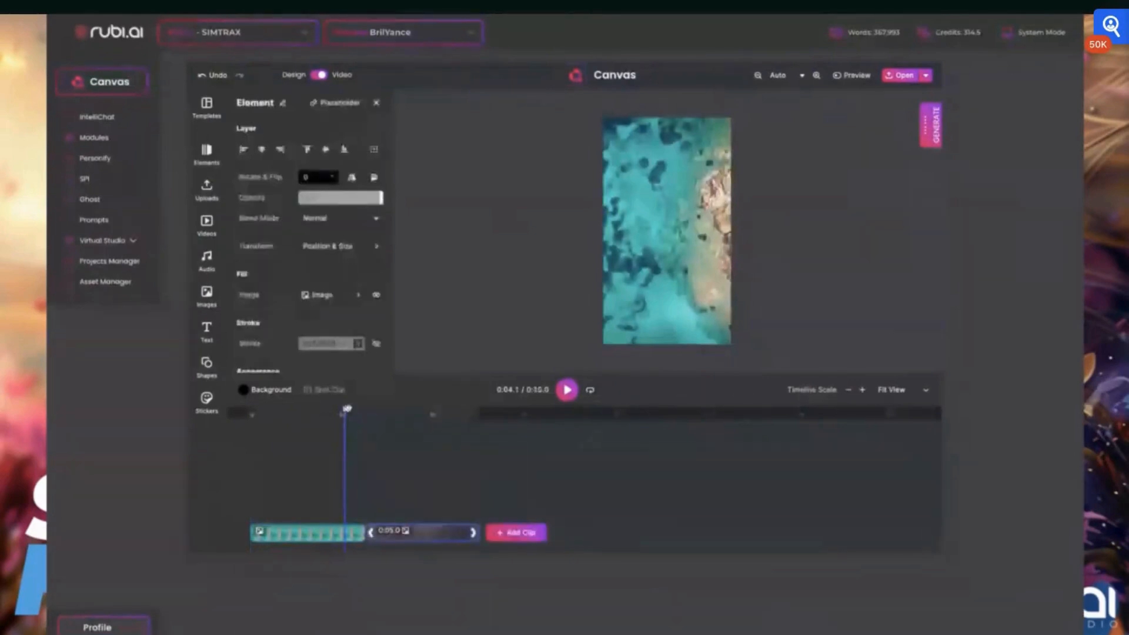
left_click(390, 416)
left_click_drag(390, 420, 324, 417)
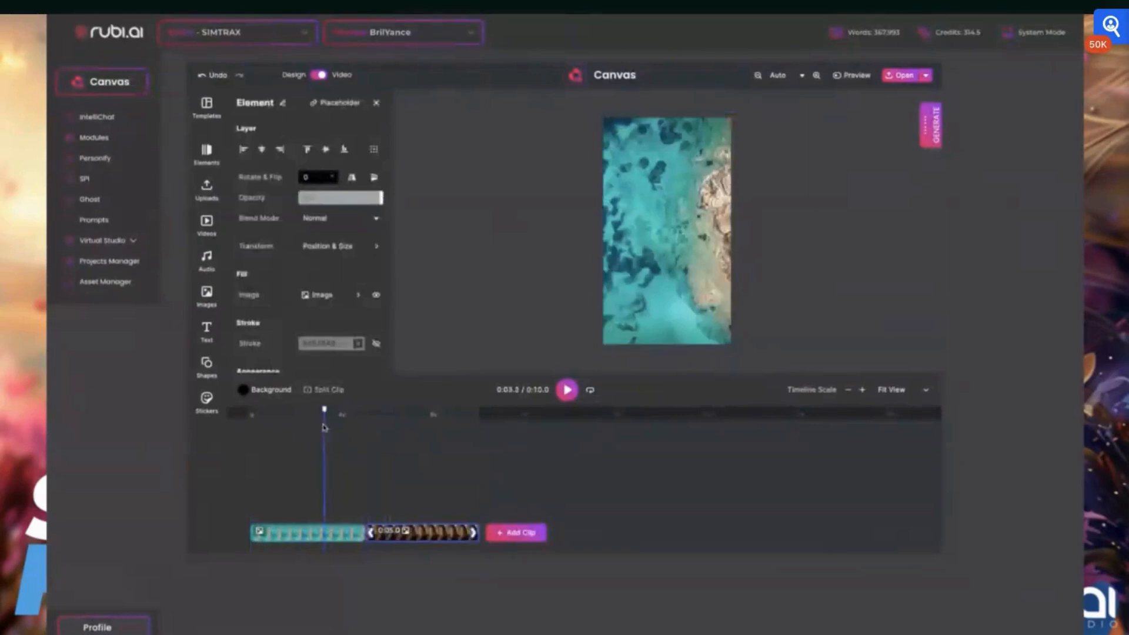
- Shorten the coastline clip to about 2.6 seconds and the woman's clip to about 2.4 seconds, then scrub back to 0:01.8
left_click_drag(361, 531, 307, 532)
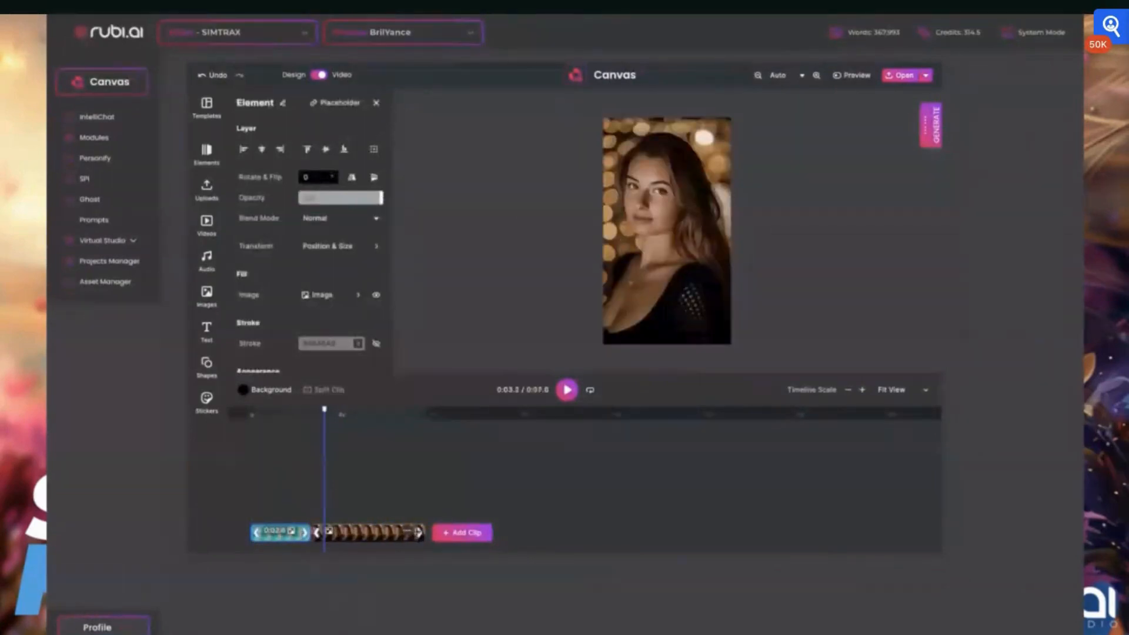
left_click_drag(419, 533, 361, 531)
left_click_drag(325, 410, 294, 416)
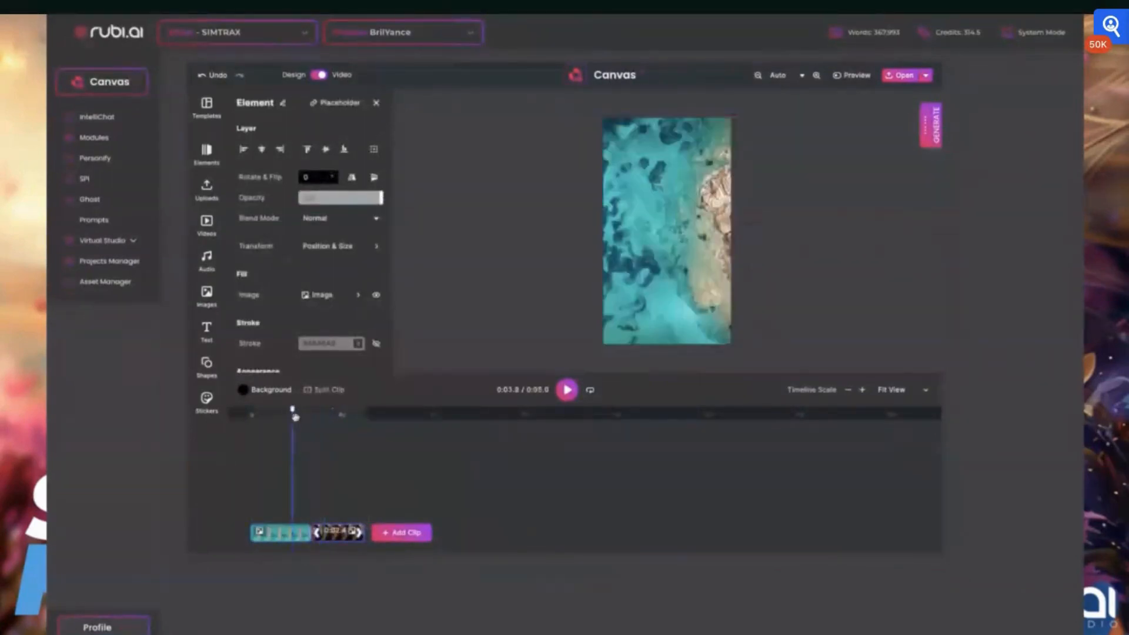
- Render the video in MP4 format with the file name "Test"
left_click(927, 77)
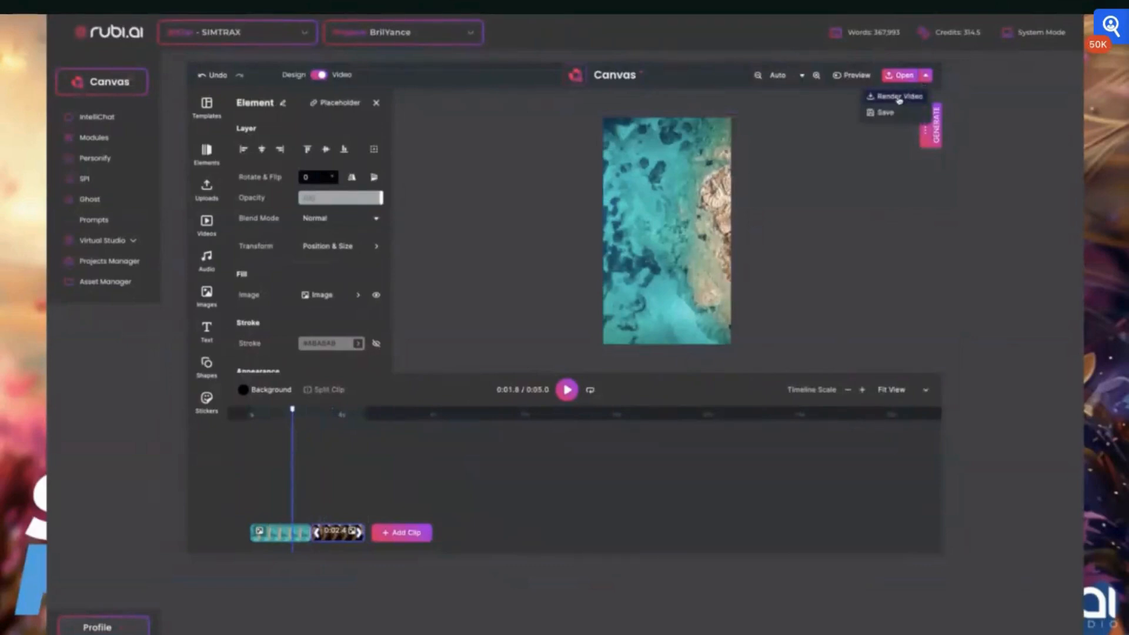
left_click(900, 97)
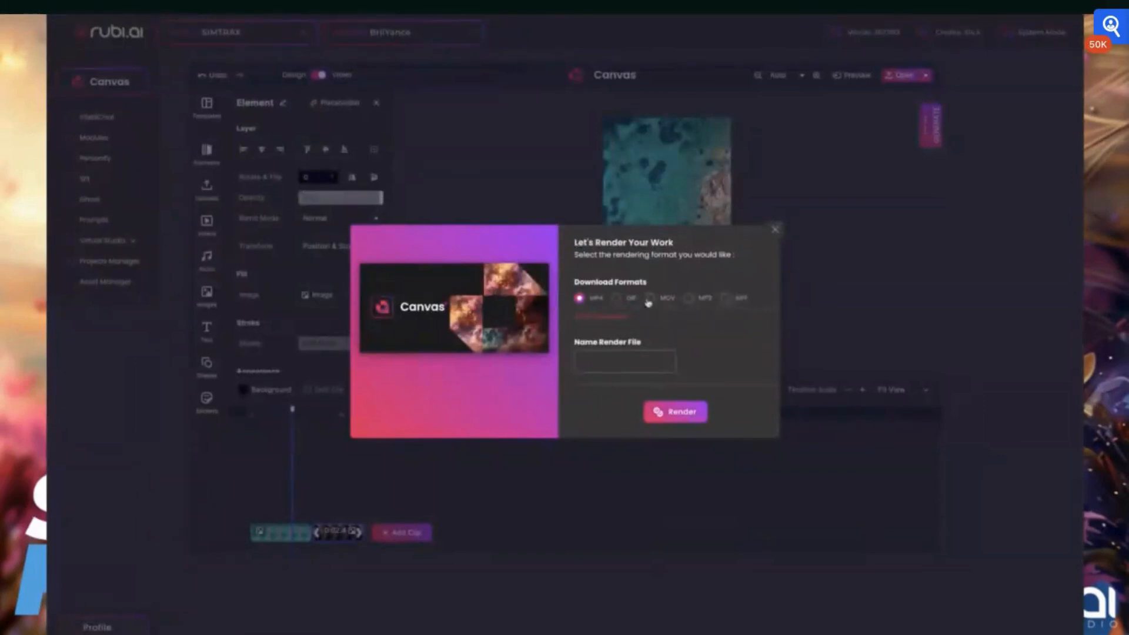
left_click(636, 359)
type("Test")
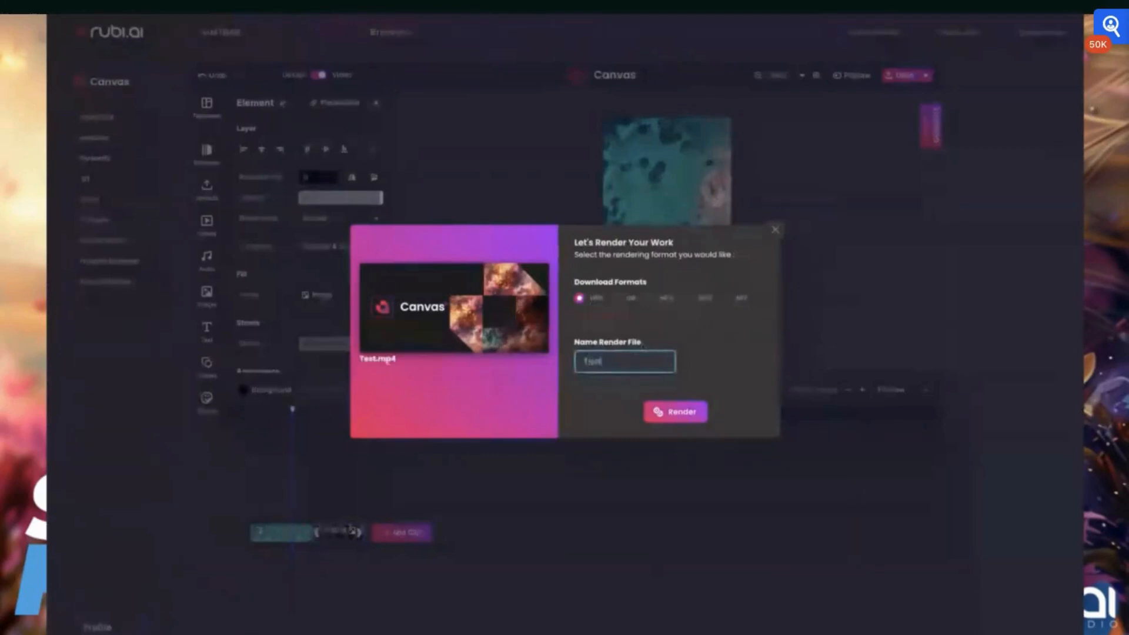
left_click(692, 417)
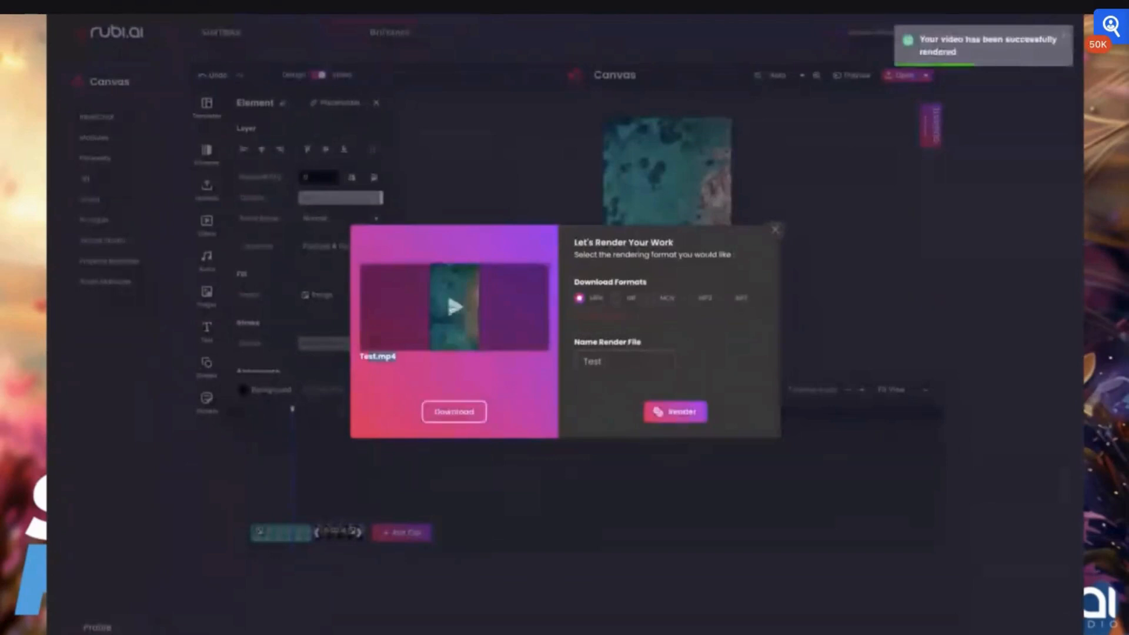
- Play back the rendered Test video, pause it, select the MP3 format and leave the render dialog
left_click(455, 306)
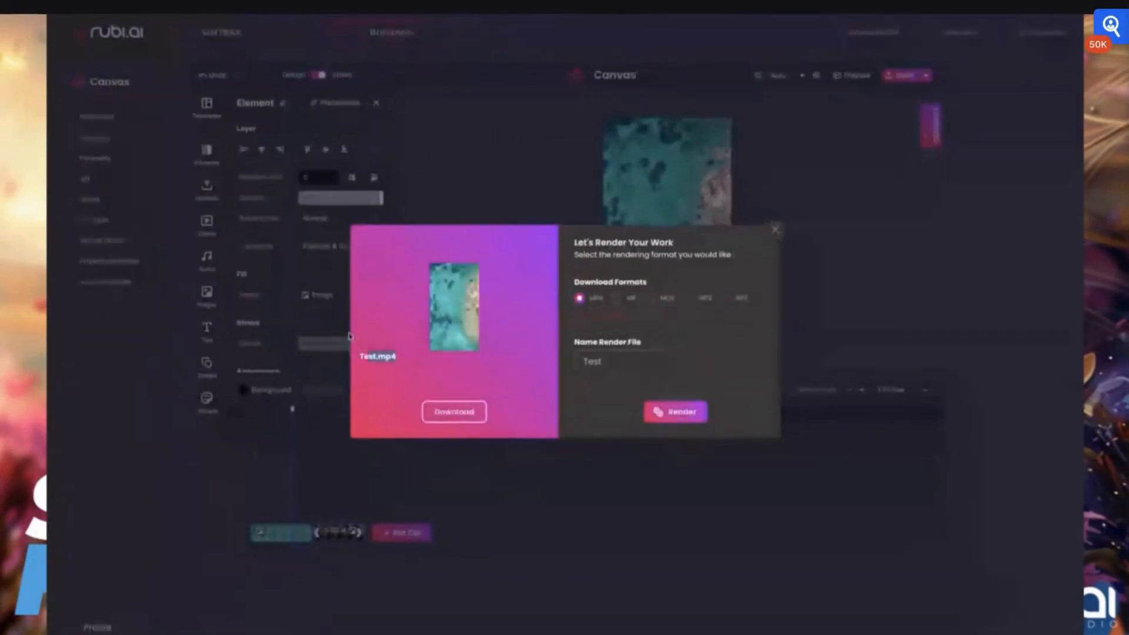
mouse_move(374, 325)
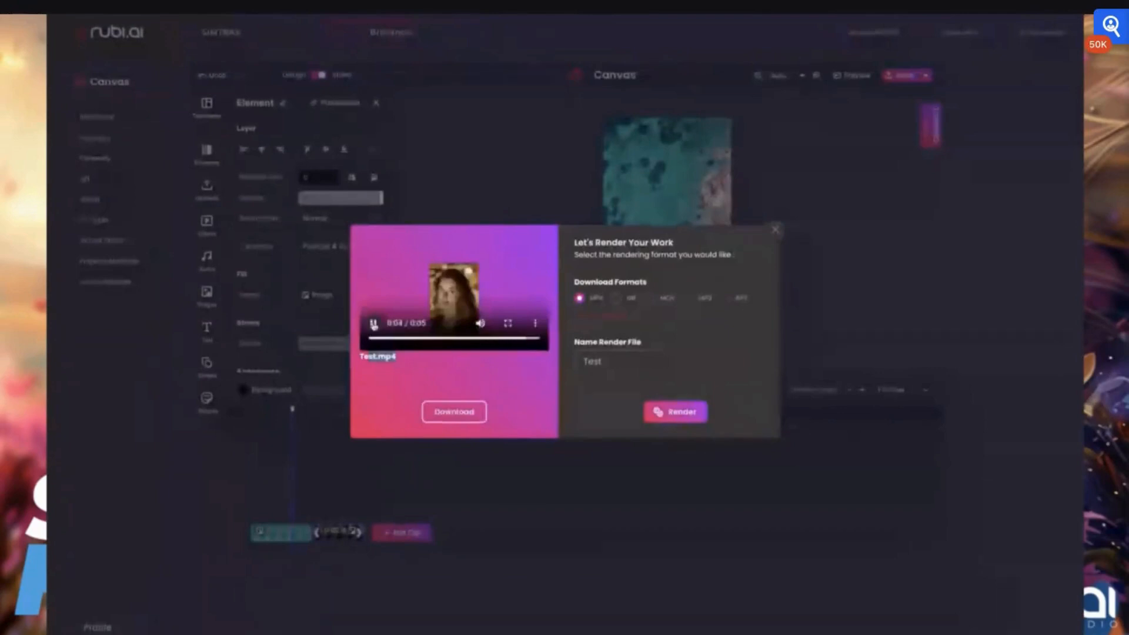
left_click(374, 324)
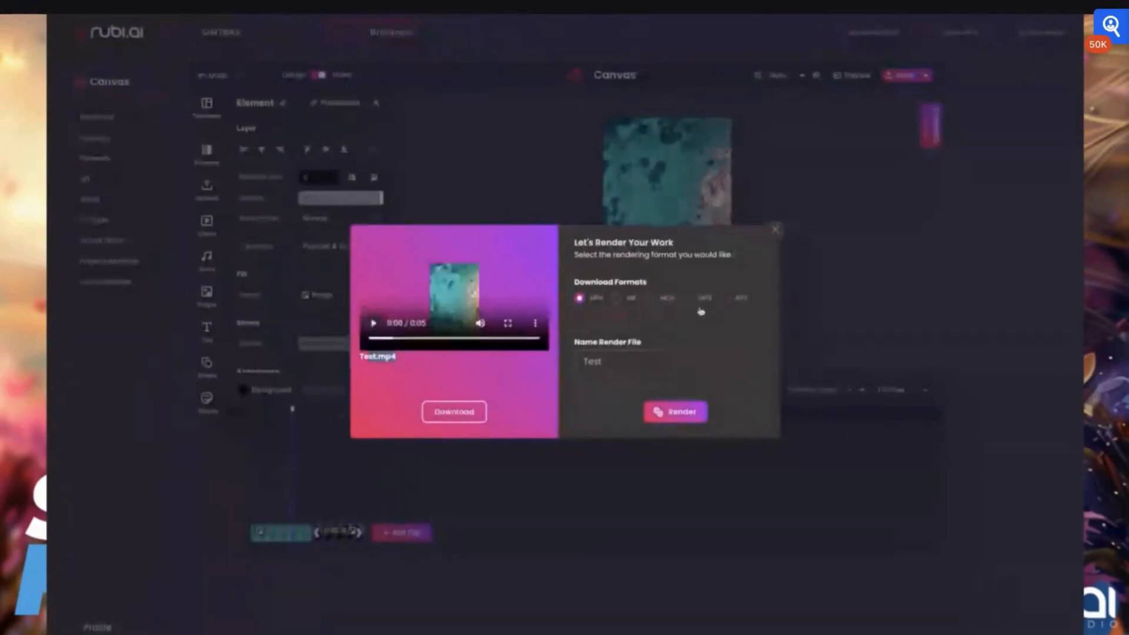
left_click(689, 298)
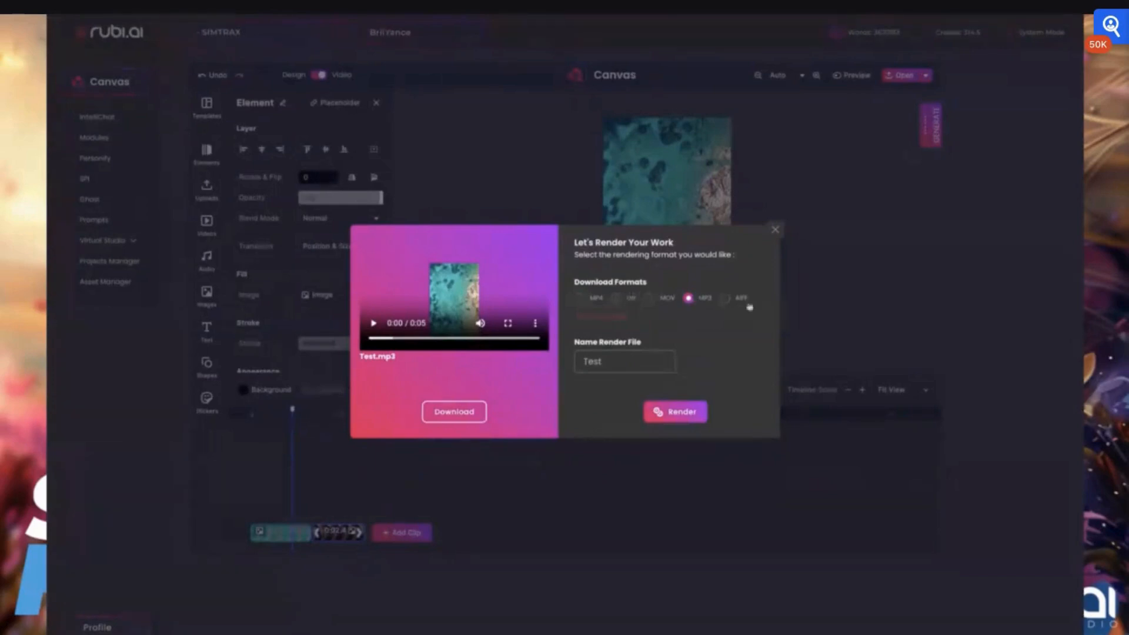
left_click(775, 229)
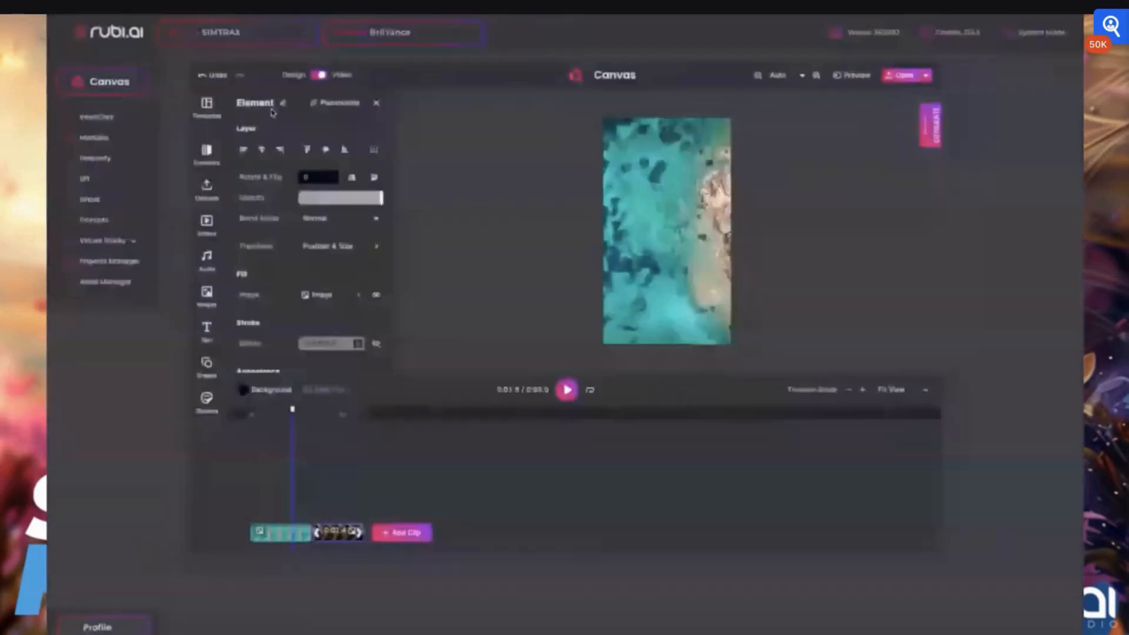
- Switch the canvas from video to design mode and set the document's page unit to Pixel
left_click(317, 75)
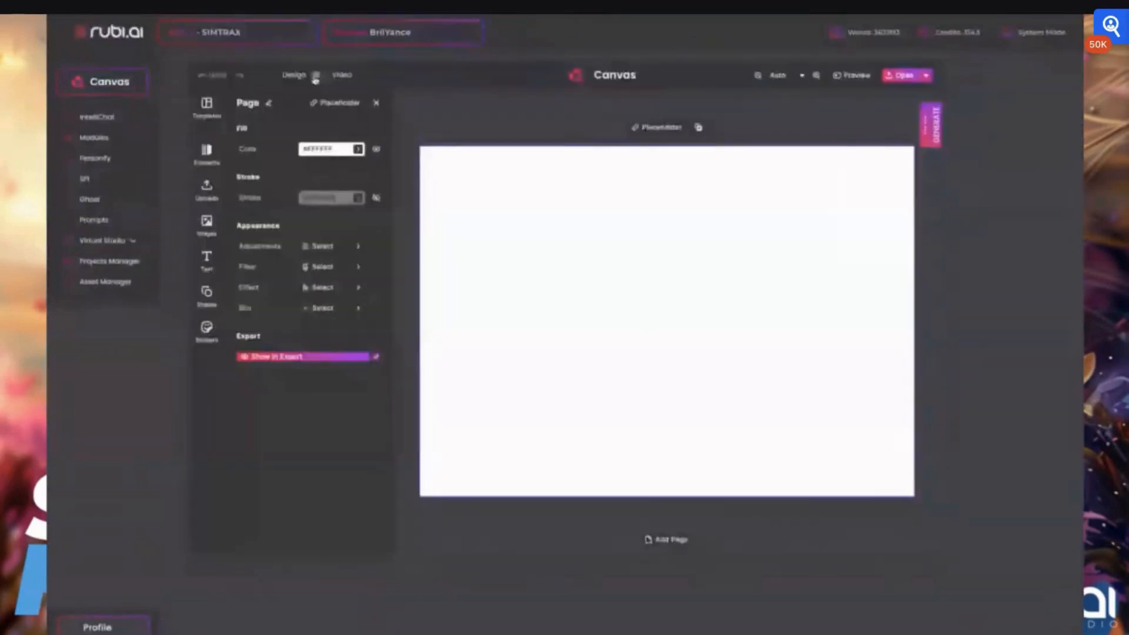
left_click(376, 105)
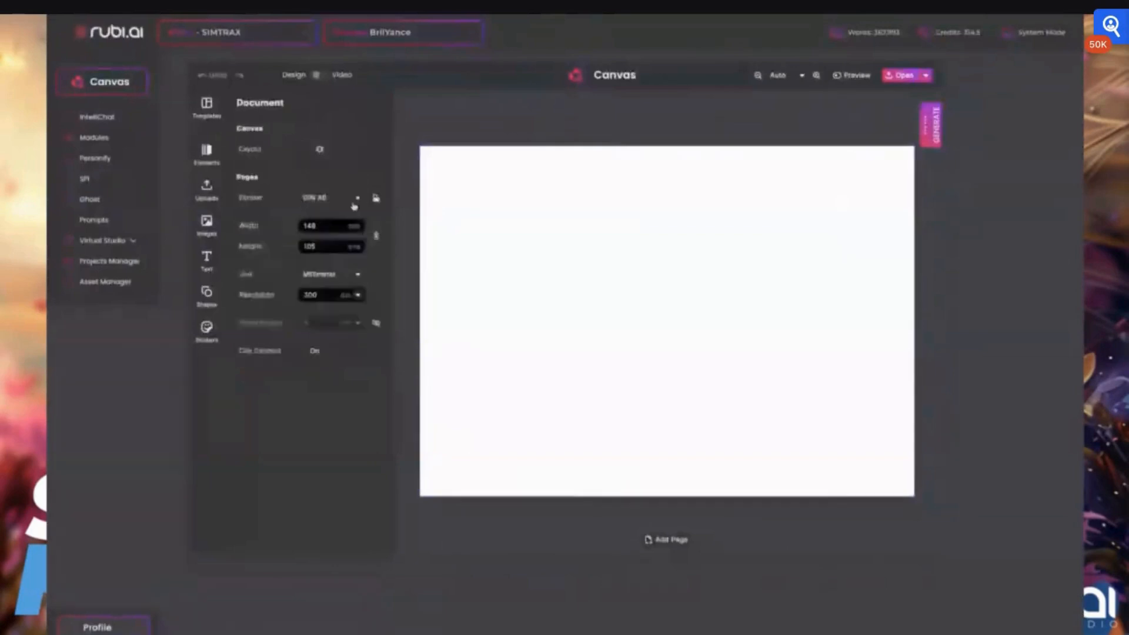
left_click(332, 295)
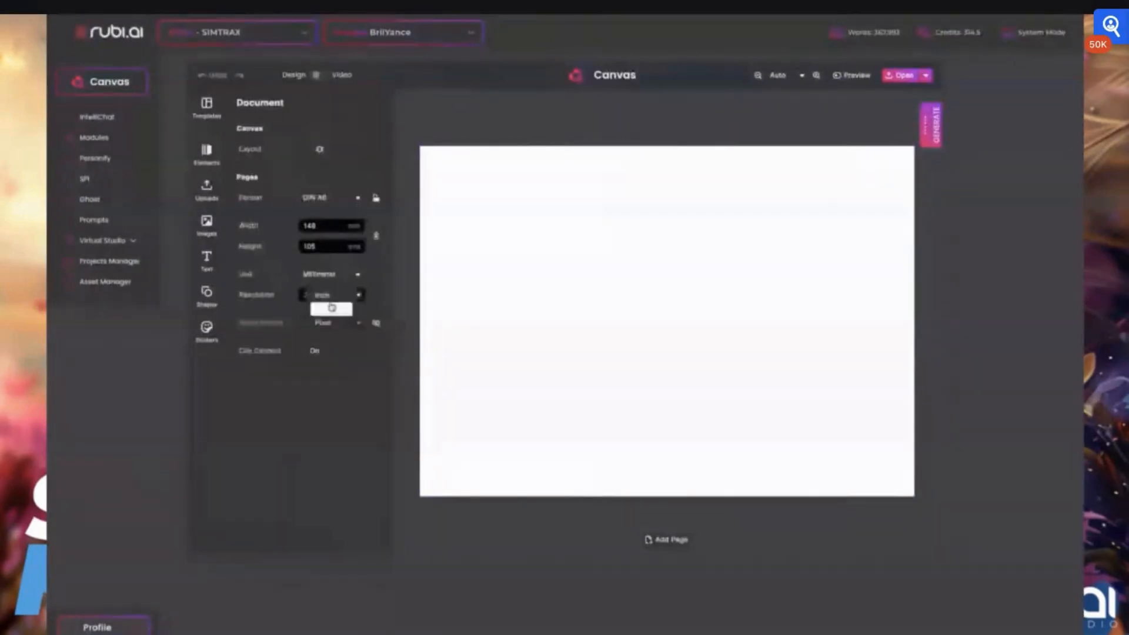
left_click(331, 307)
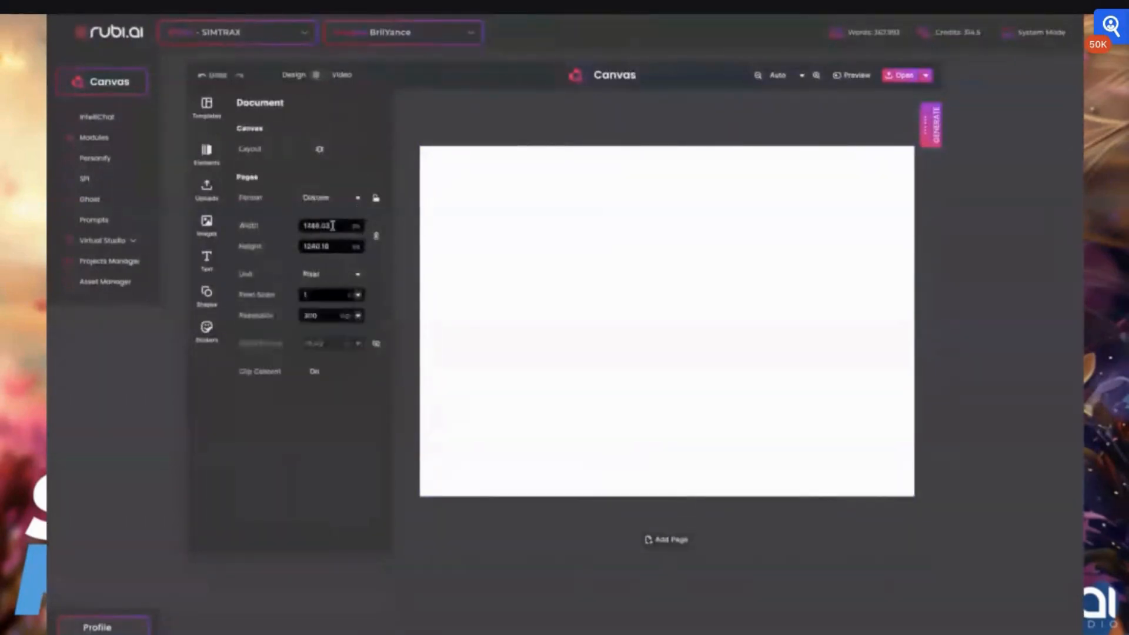
- Enter a page width of 1920 px and a height of 1080 px, and set the resolution to 72 dpi
left_click_drag(332, 226, 293, 227)
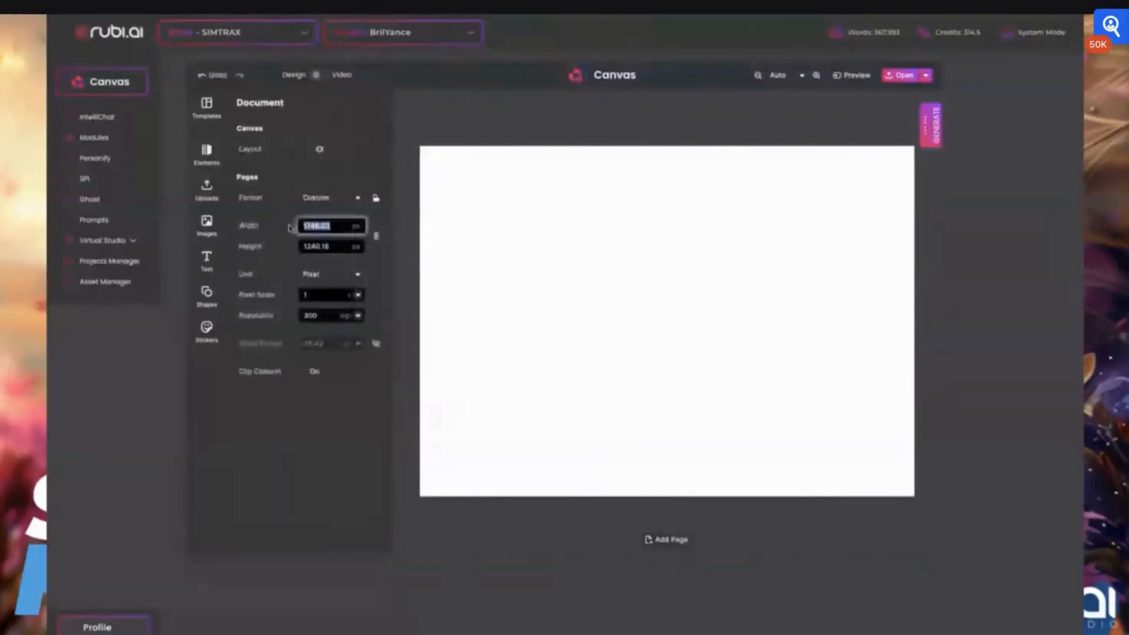
type("1920")
left_click_drag(331, 246, 293, 247)
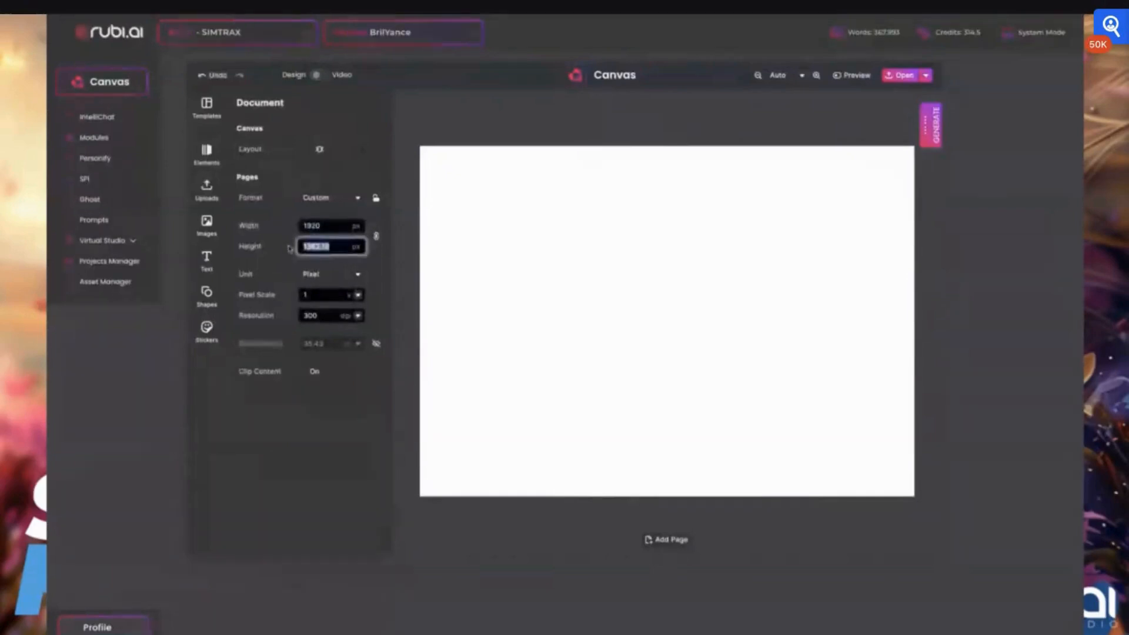
type("1080")
key("Return")
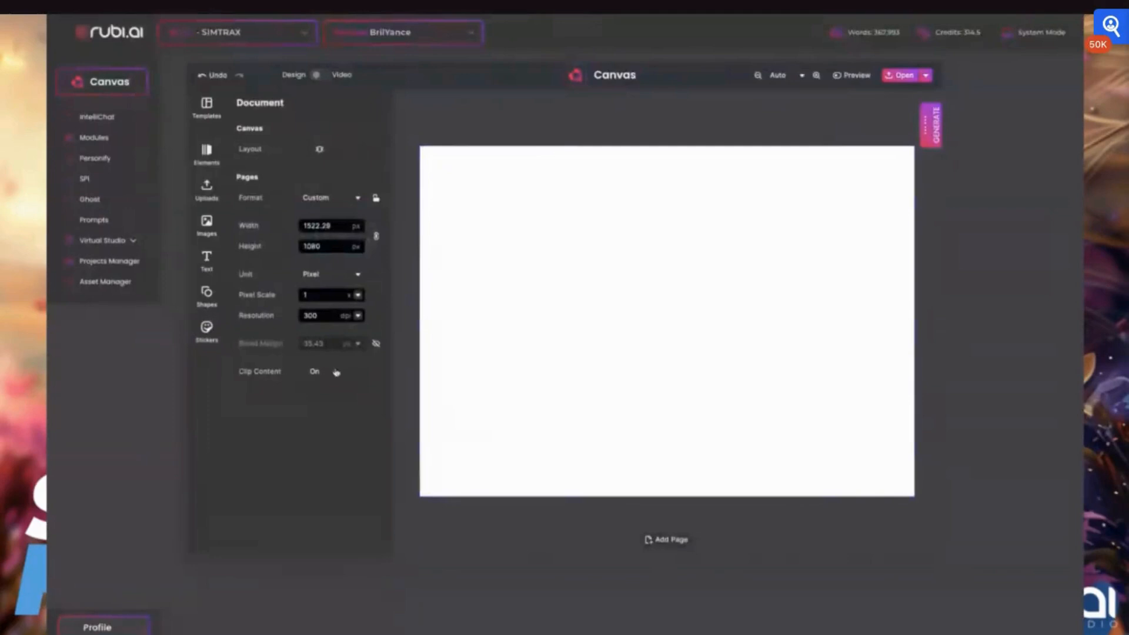
left_click(358, 316)
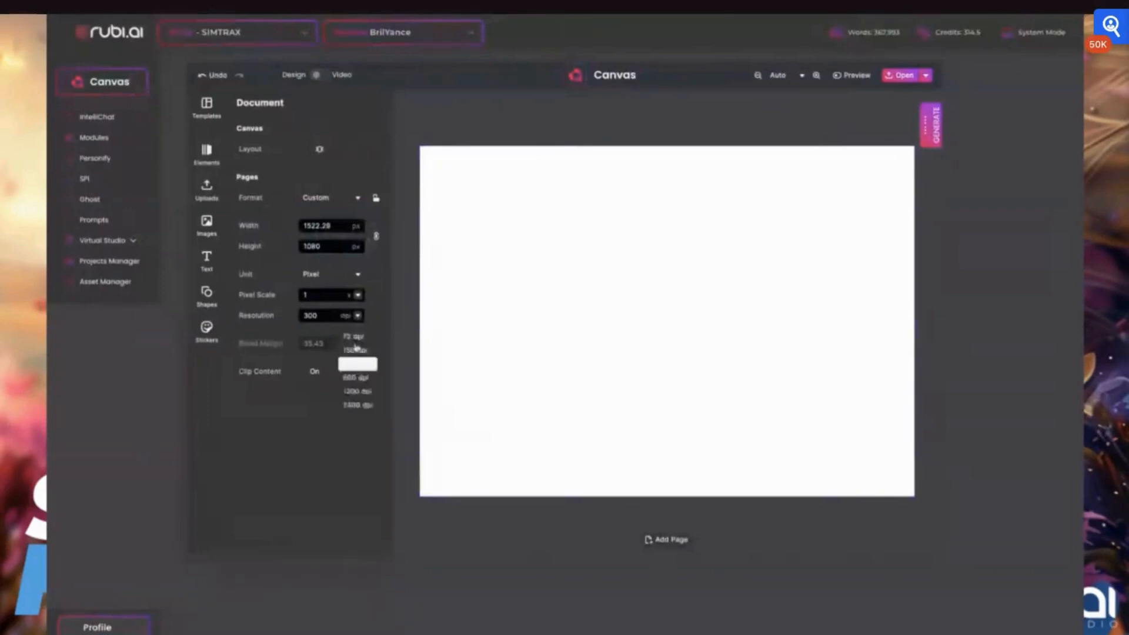
left_click(353, 338)
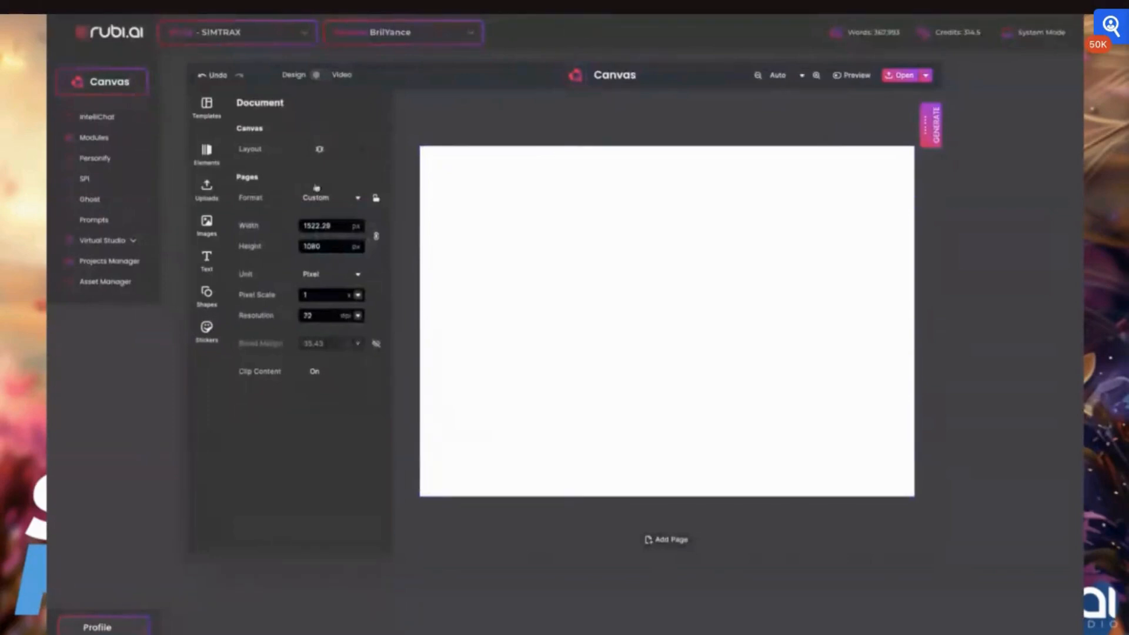
- Select the blank page and show the further file actions offered beside Open
left_click(560, 217)
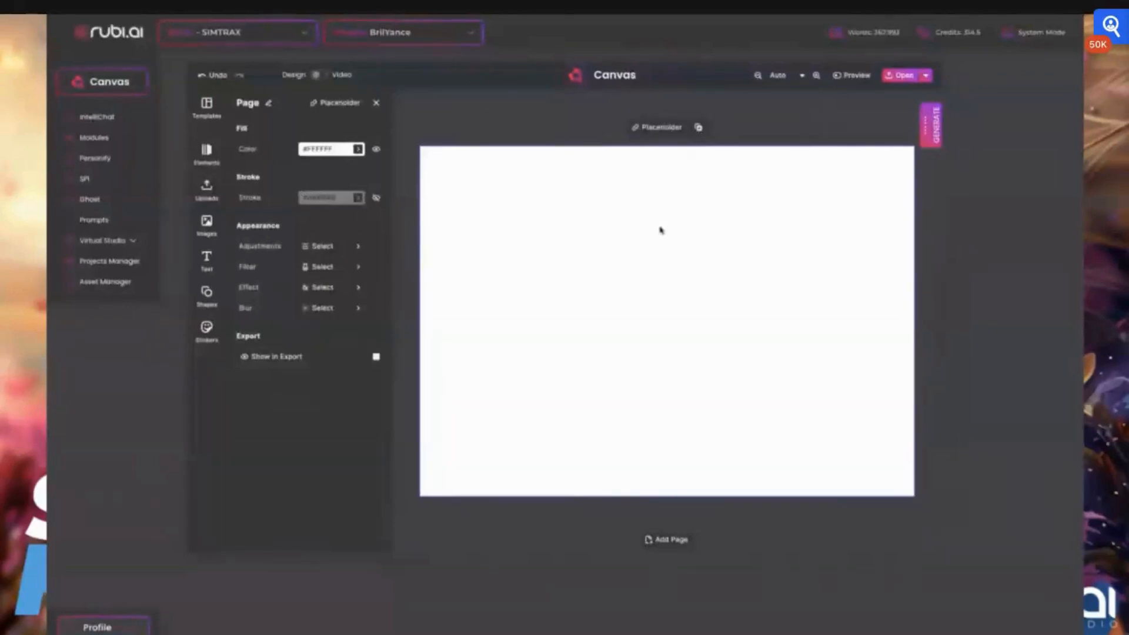
scroll(662, 230, "down", 3)
scroll(662, 231, "down", 1)
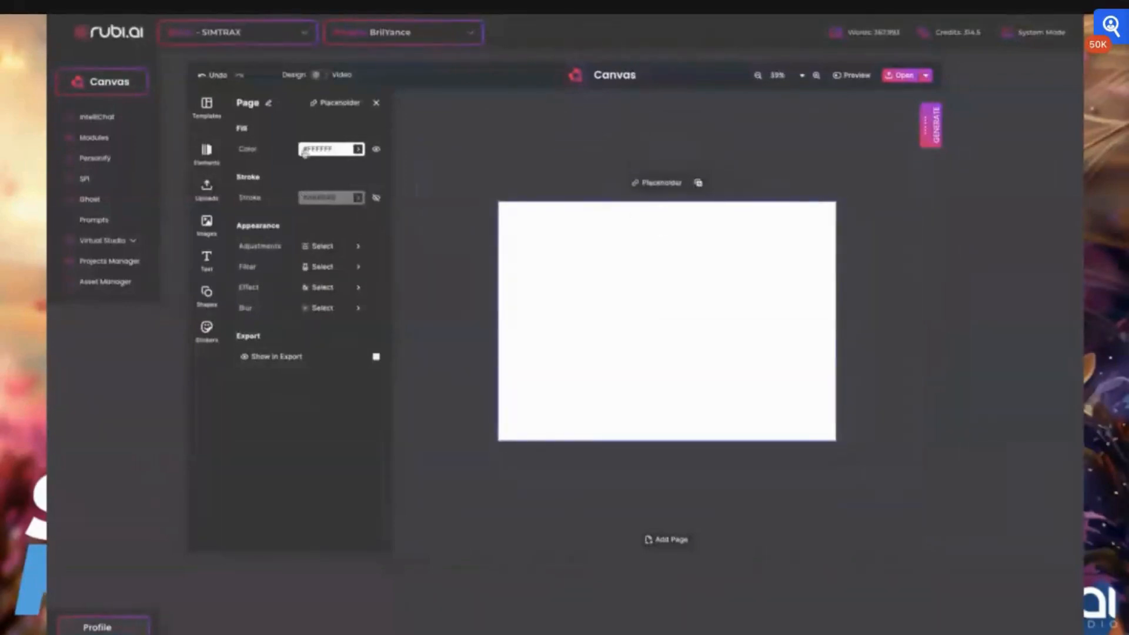
left_click(926, 75)
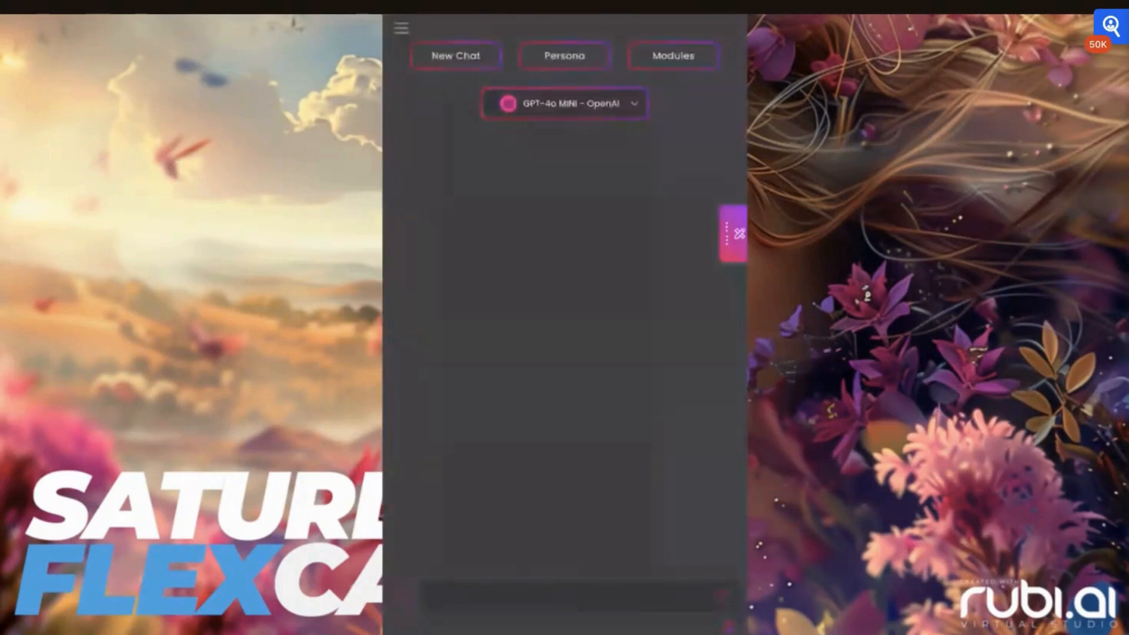
- Look over the mobile navigation menu and the choices for persona, voice and tone in Persona Selection
left_click(401, 28)
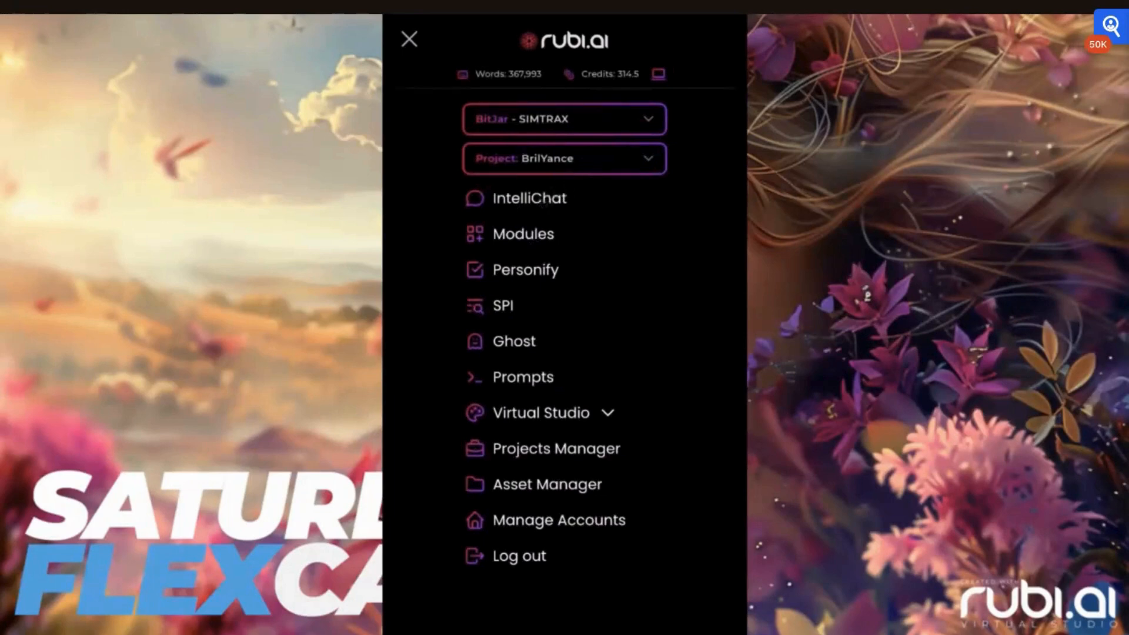
left_click(410, 41)
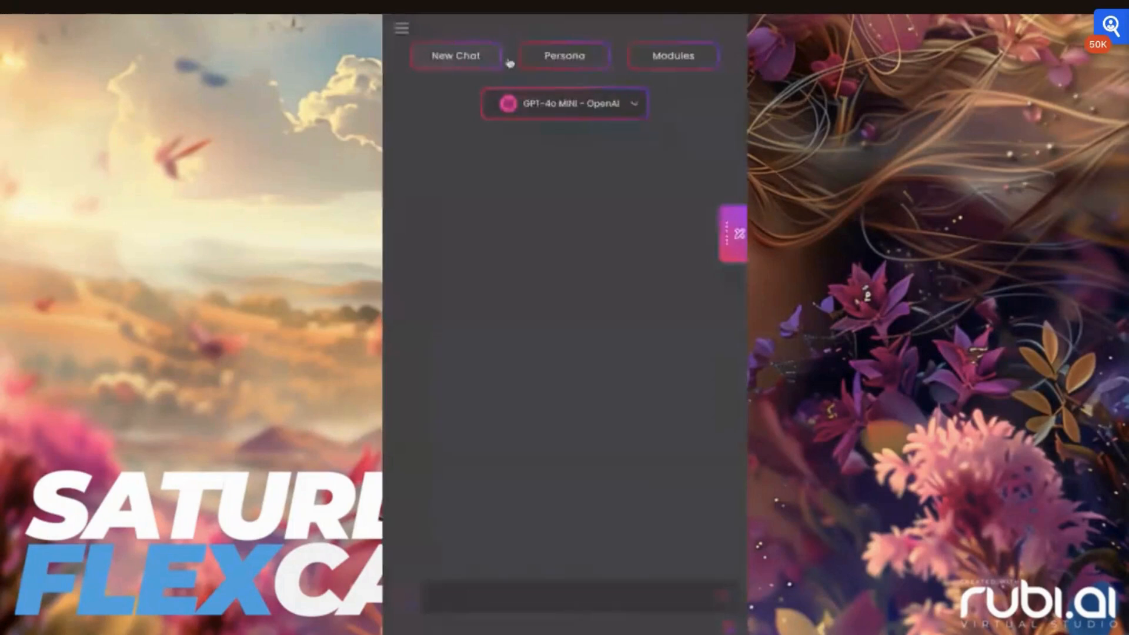
left_click(558, 58)
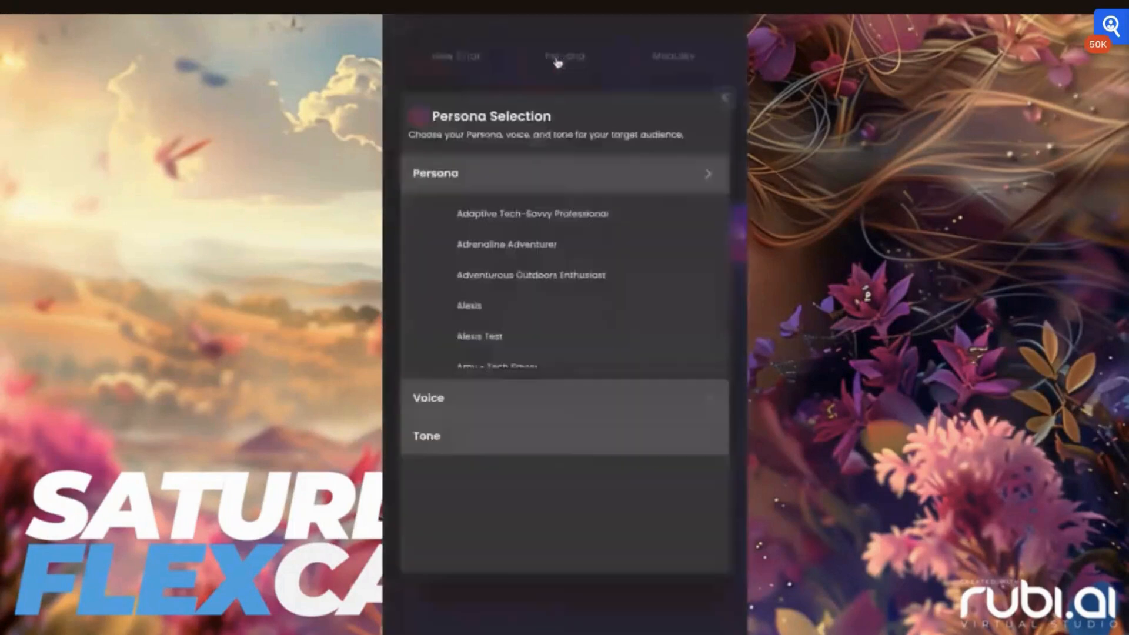
scroll(499, 255, "down", 4)
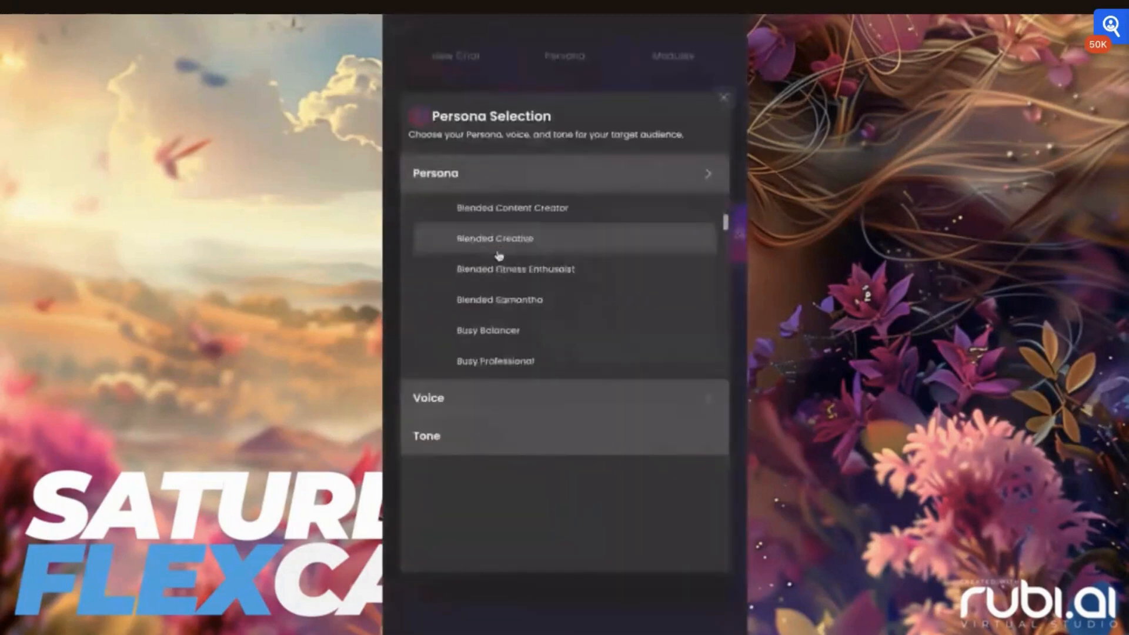
scroll(499, 256, "down", 2)
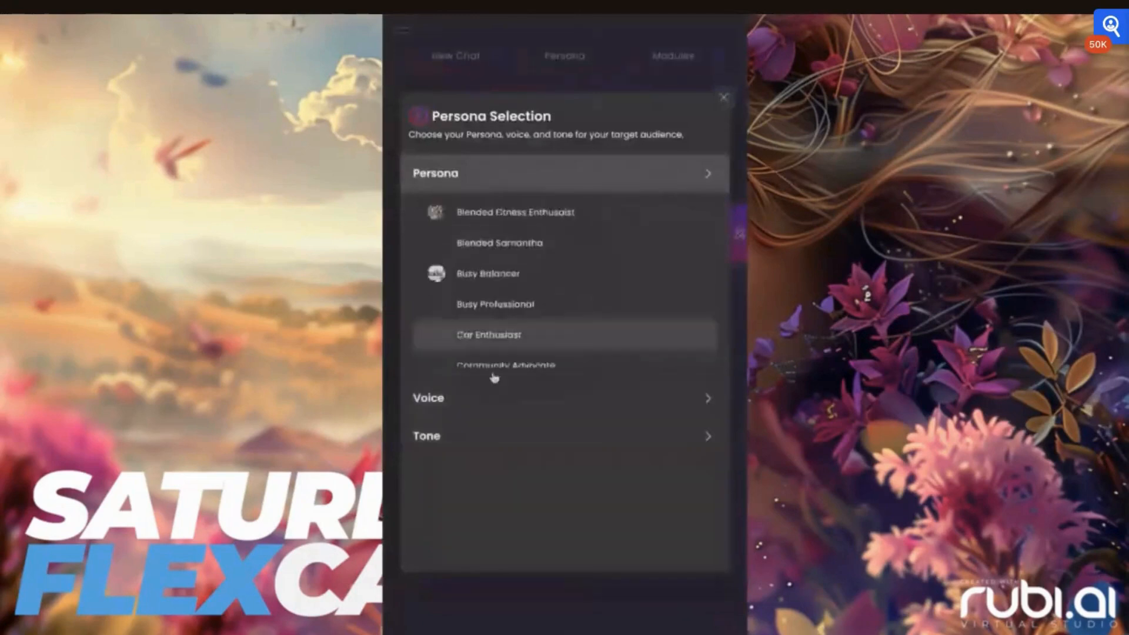
left_click(481, 398)
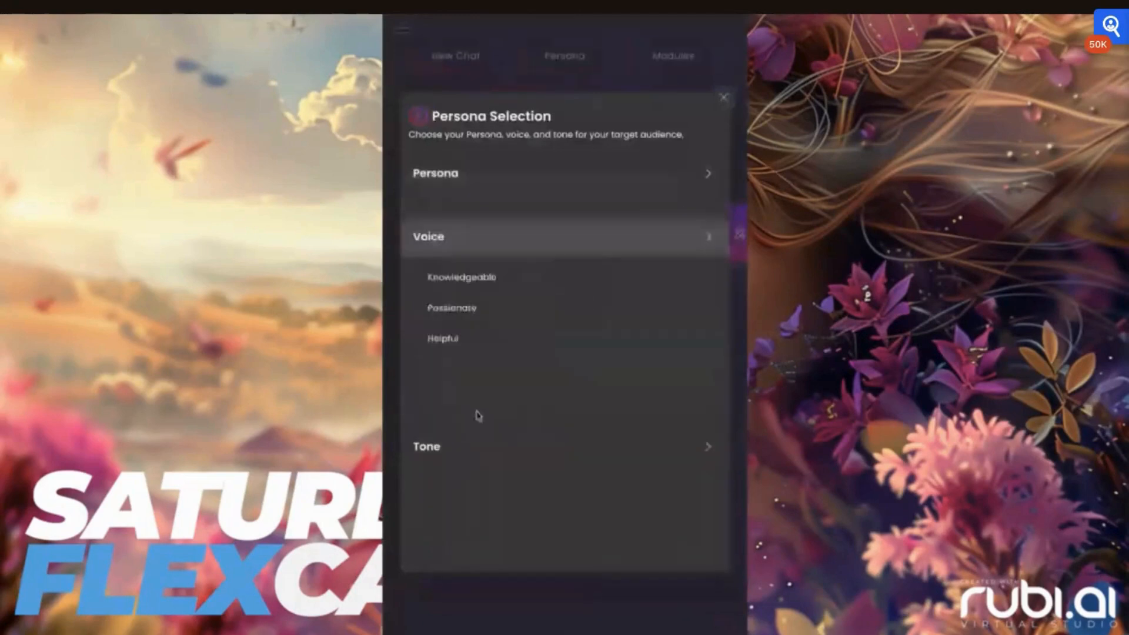
left_click(453, 452)
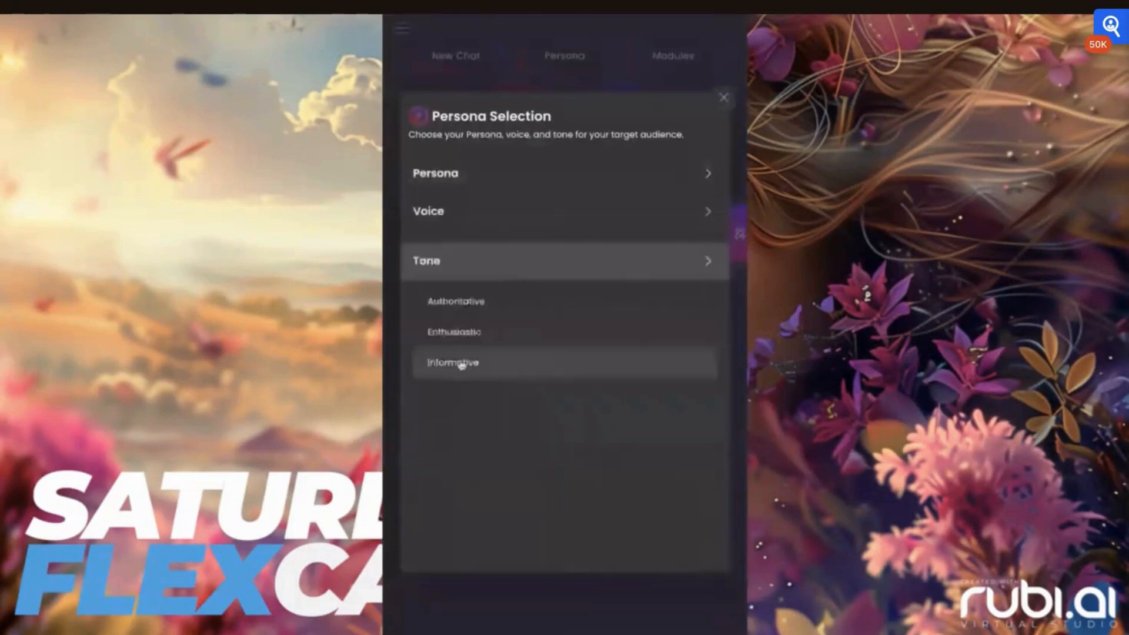
left_click(725, 101)
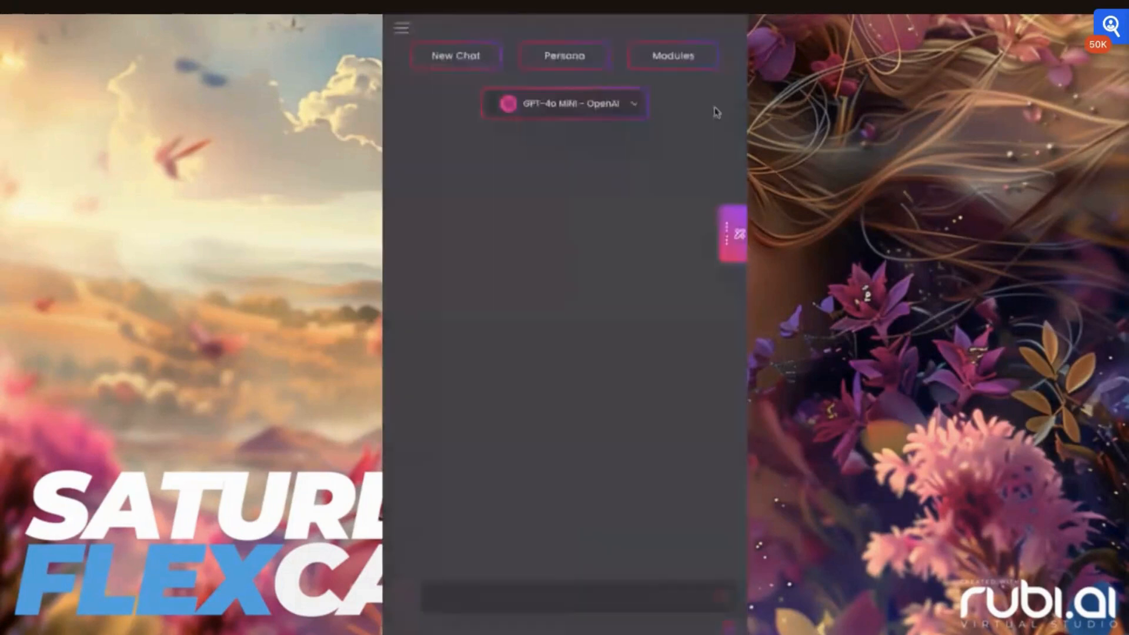
- View the Advanced Real Estate Listing module and look through the chat's History, Anchoring, Prompts and Editor sections
left_click(673, 59)
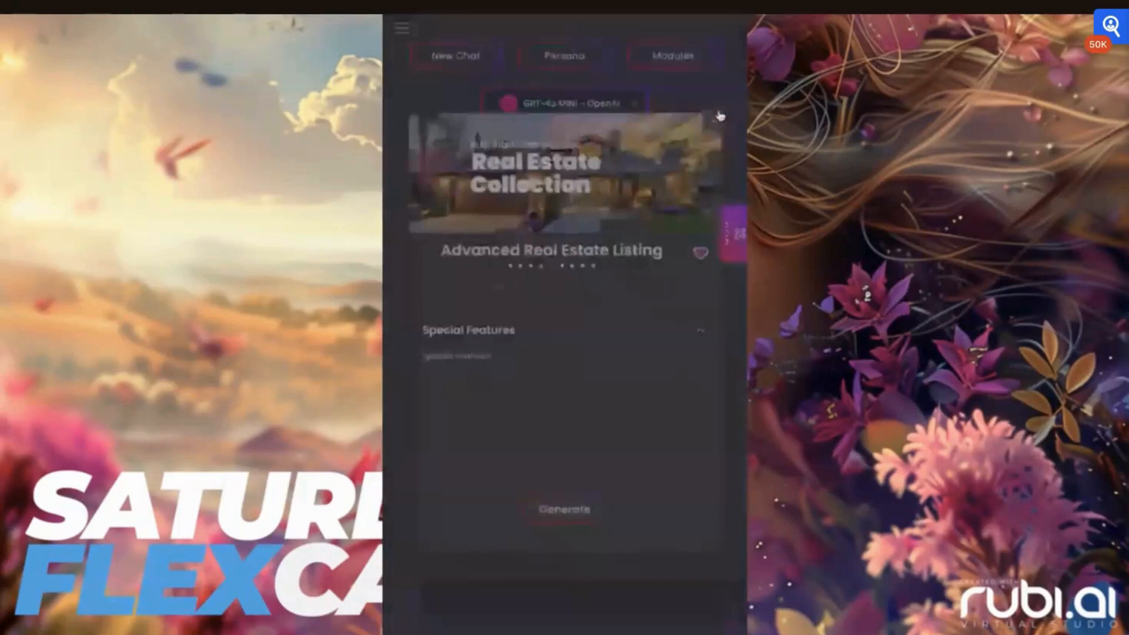
left_click(729, 240)
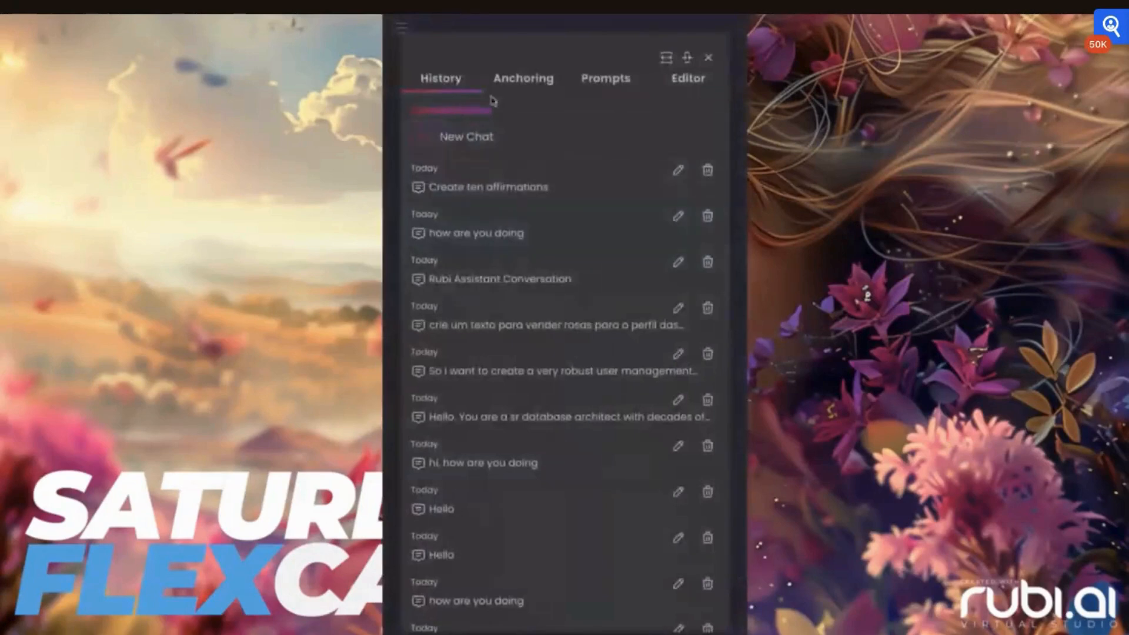
left_click(511, 83)
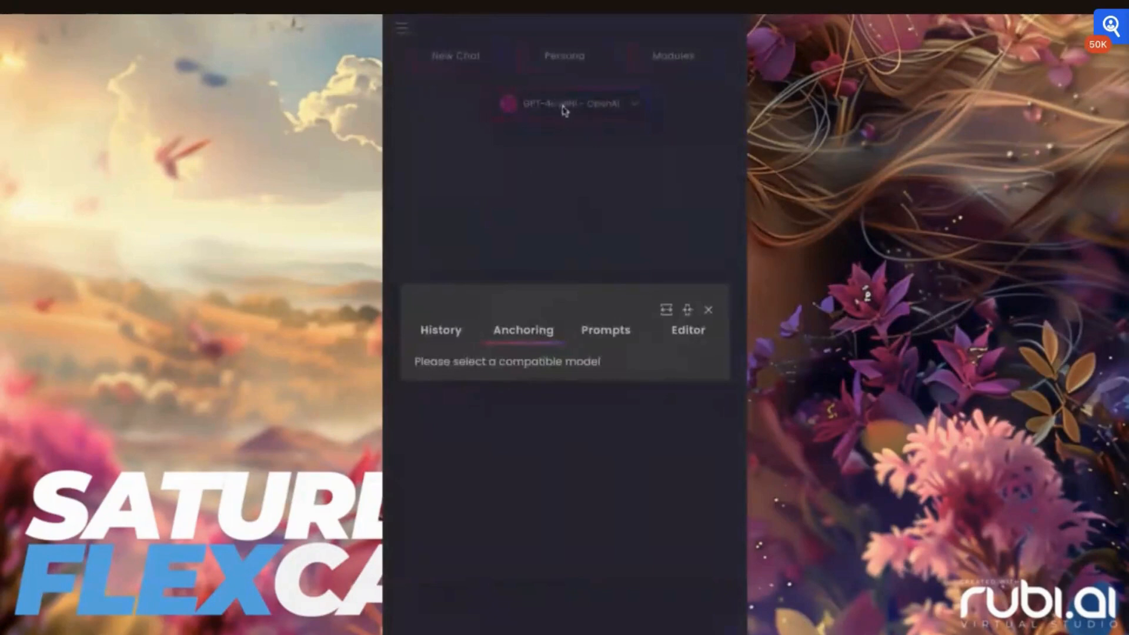
left_click(613, 328)
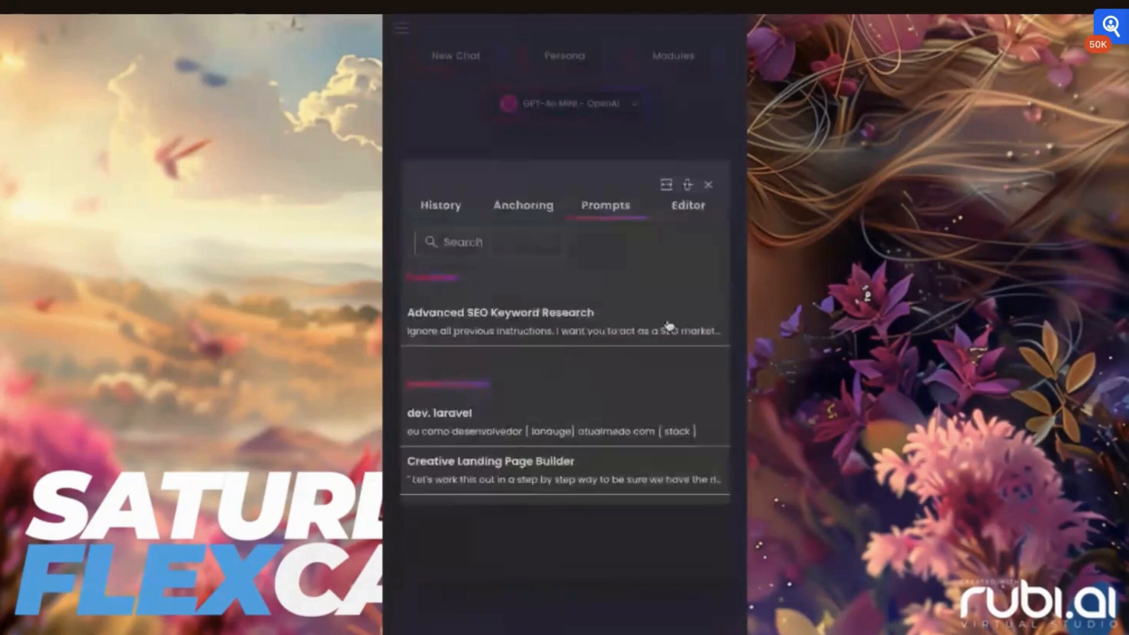
left_click(675, 215)
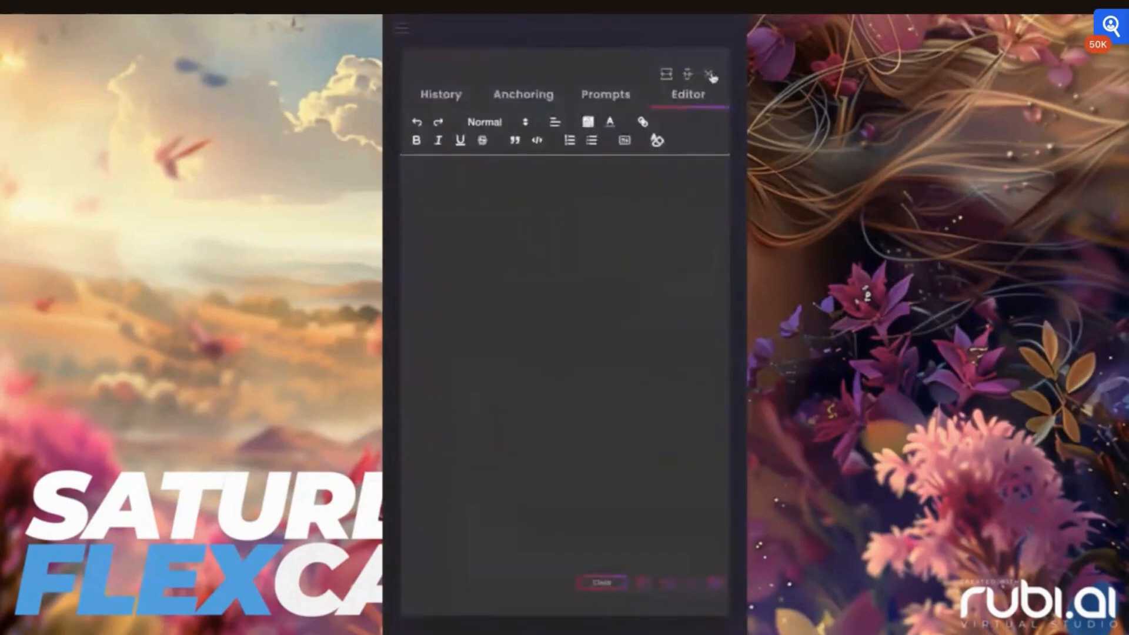
left_click(710, 78)
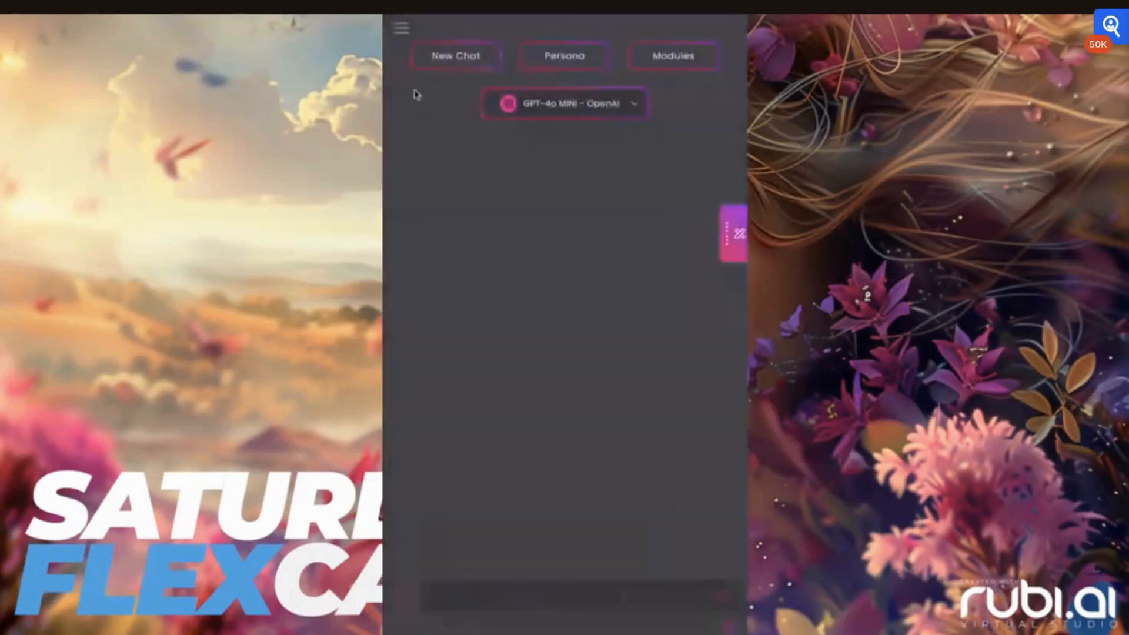
- Switch the chat model to Claude-3.5 Sonnet - Anthropic and view the options for adding images to a Vision prompt
left_click(520, 104)
scroll(513, 283, "down", 1)
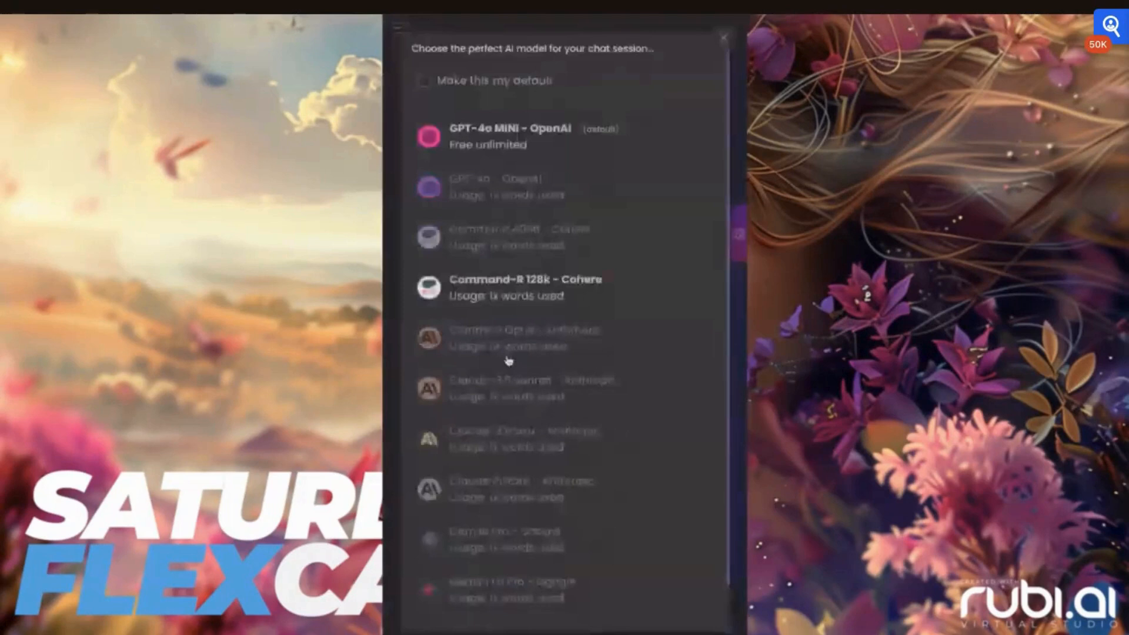
left_click(507, 376)
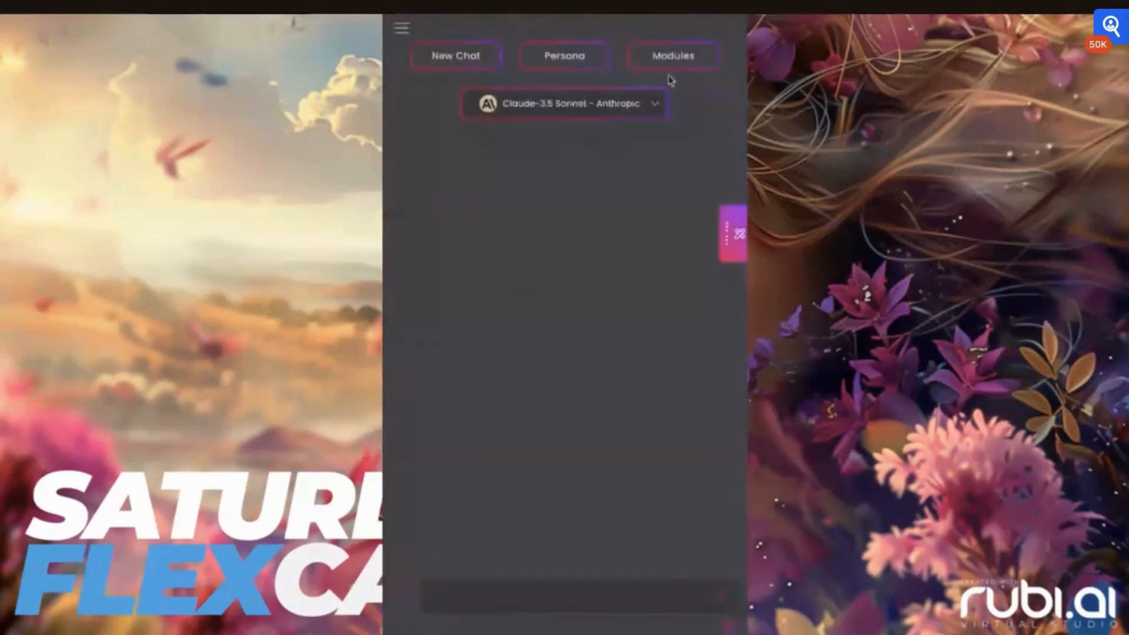
left_click(412, 603)
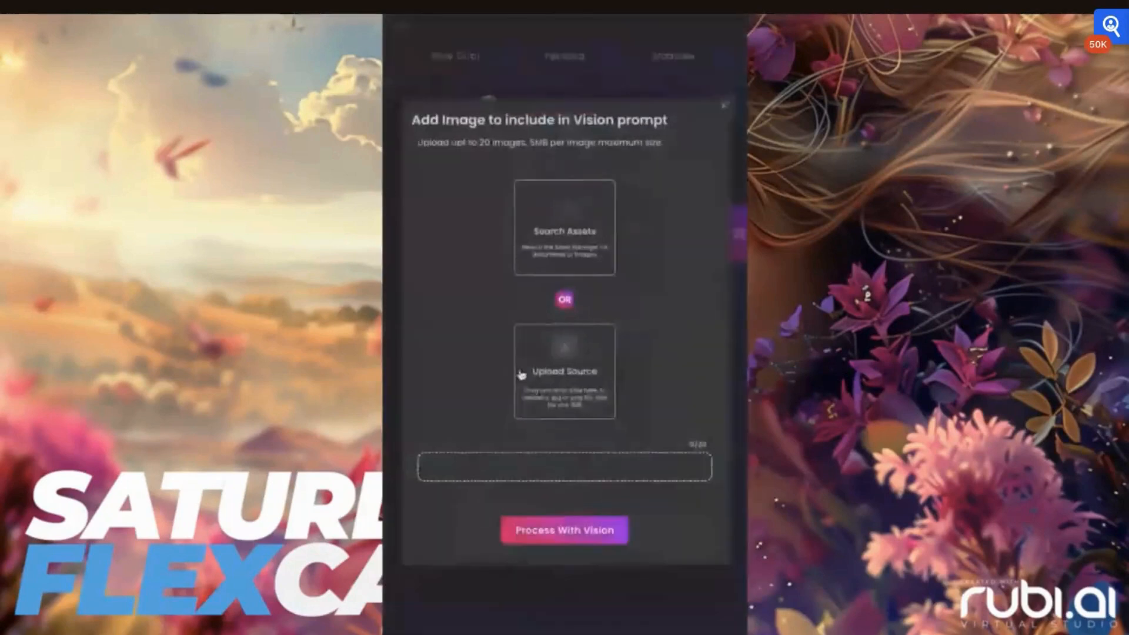
left_click(726, 108)
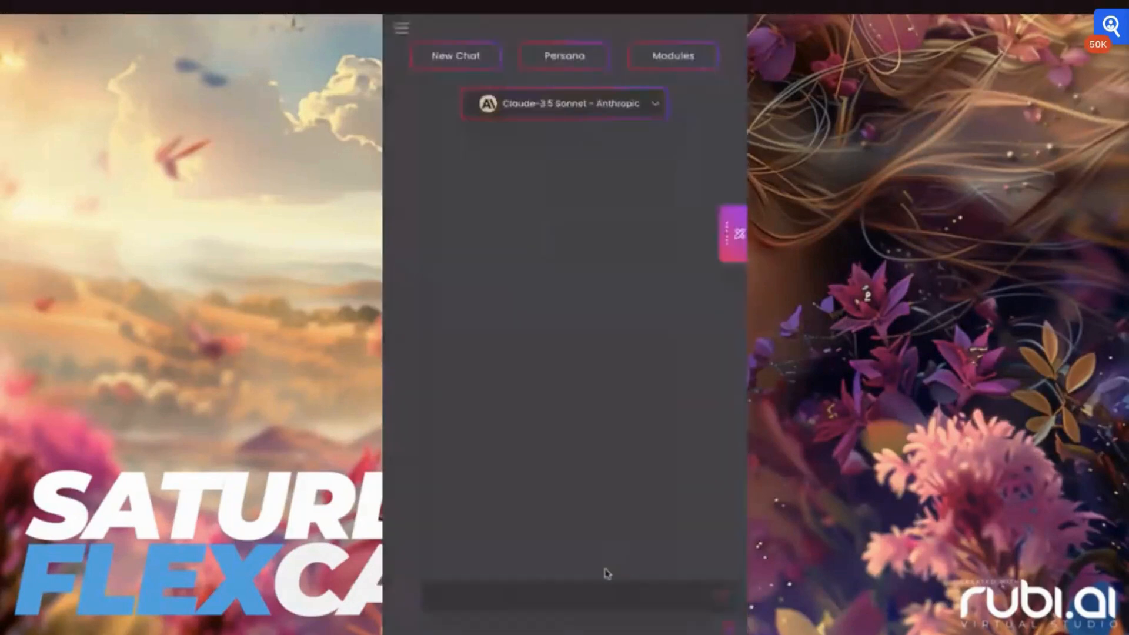
- Send the message "Hello" to the Claude-3.5 Sonnet chat and read through its reply
left_click(594, 600)
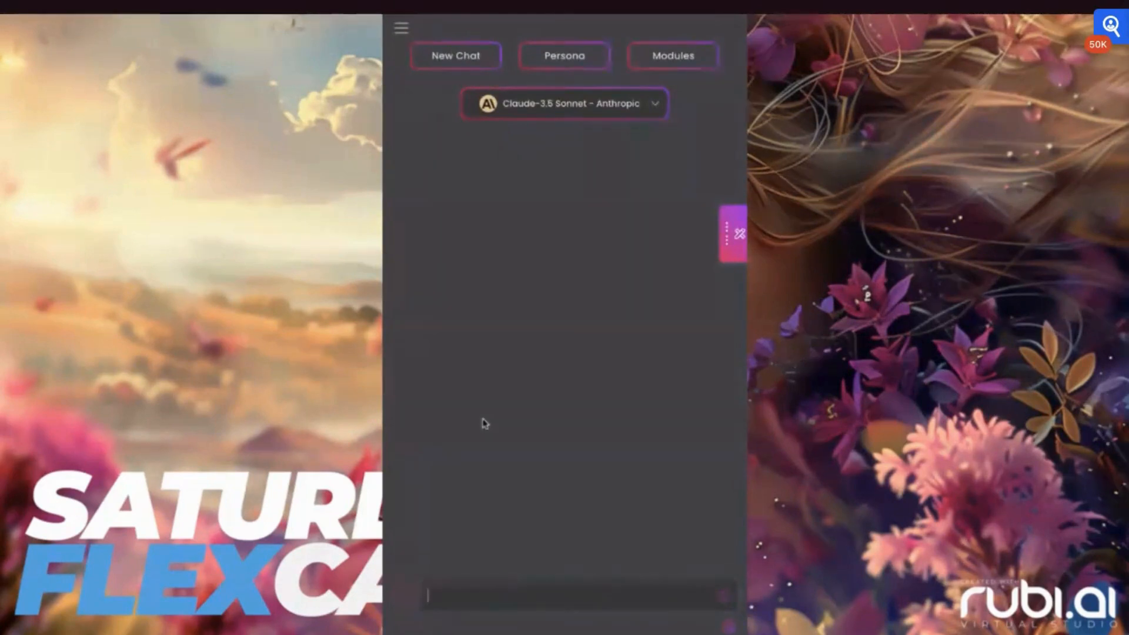
type("H")
key("Return")
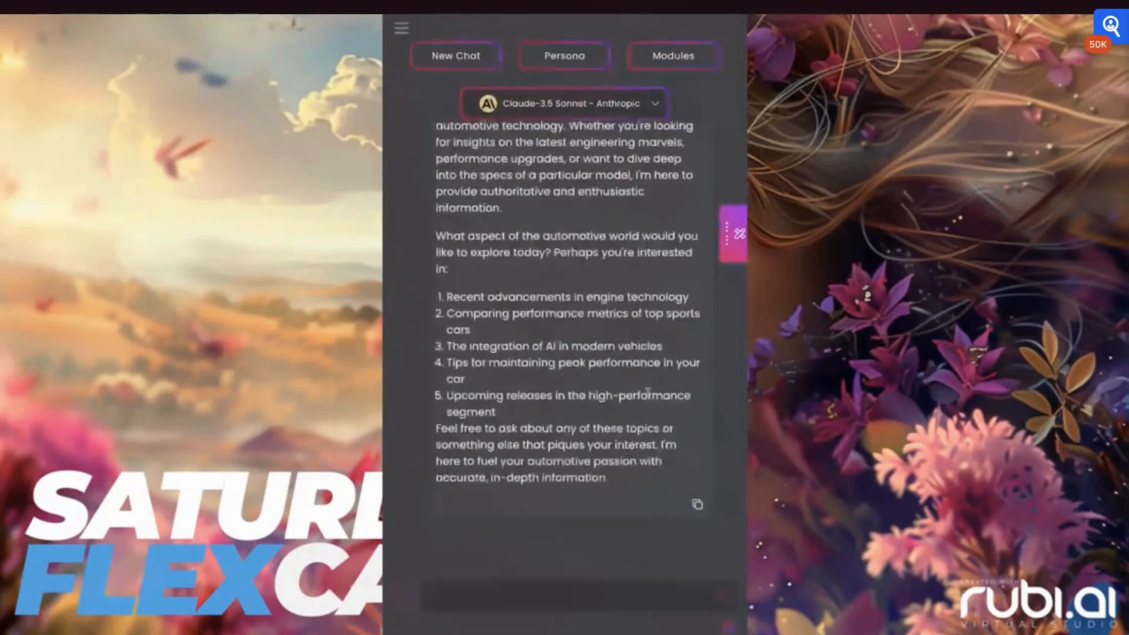
scroll(699, 503, "down", 1)
scroll(699, 503, "up", 5)
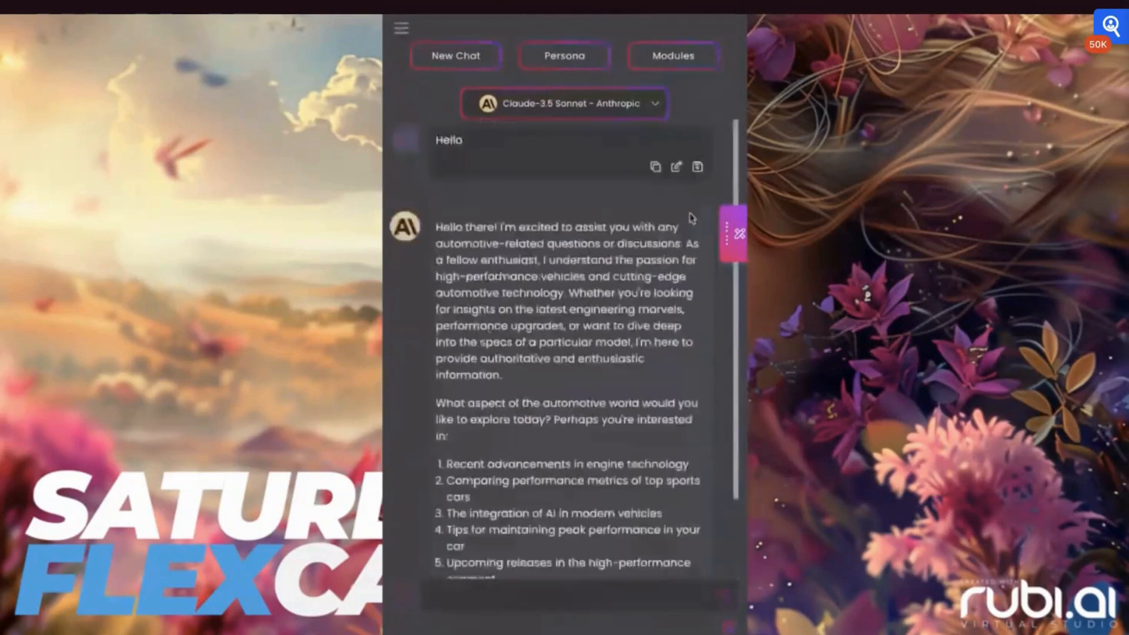
scroll(647, 320, "down", 5)
- Send a follow-up message in the same chat beginning with "Tell me more about"
left_click(478, 591)
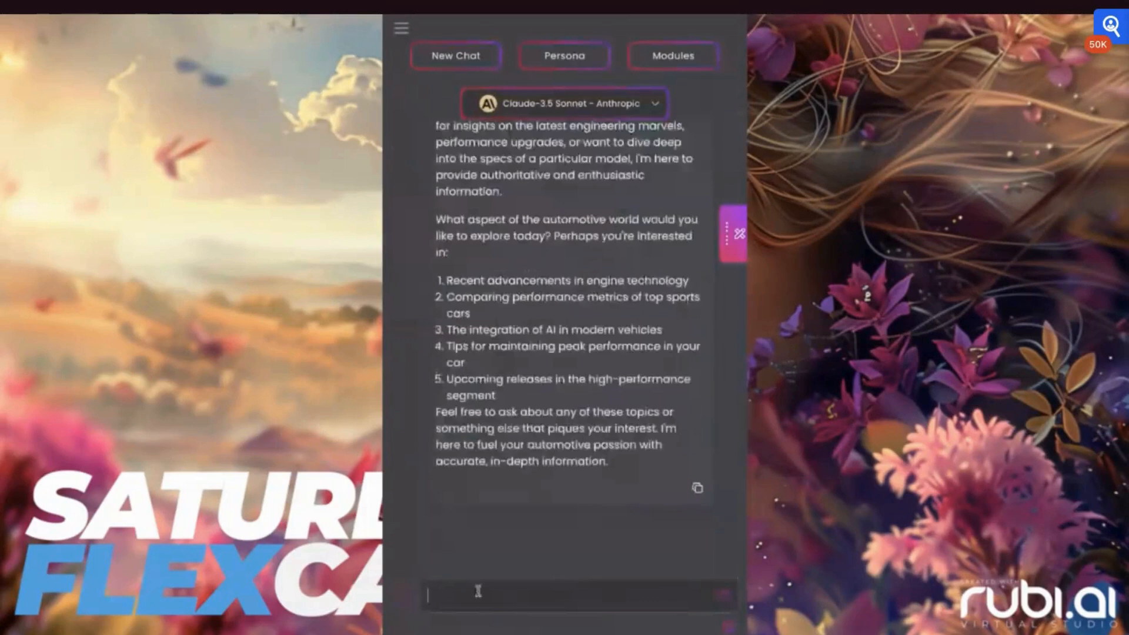
type("Tell me more about y")
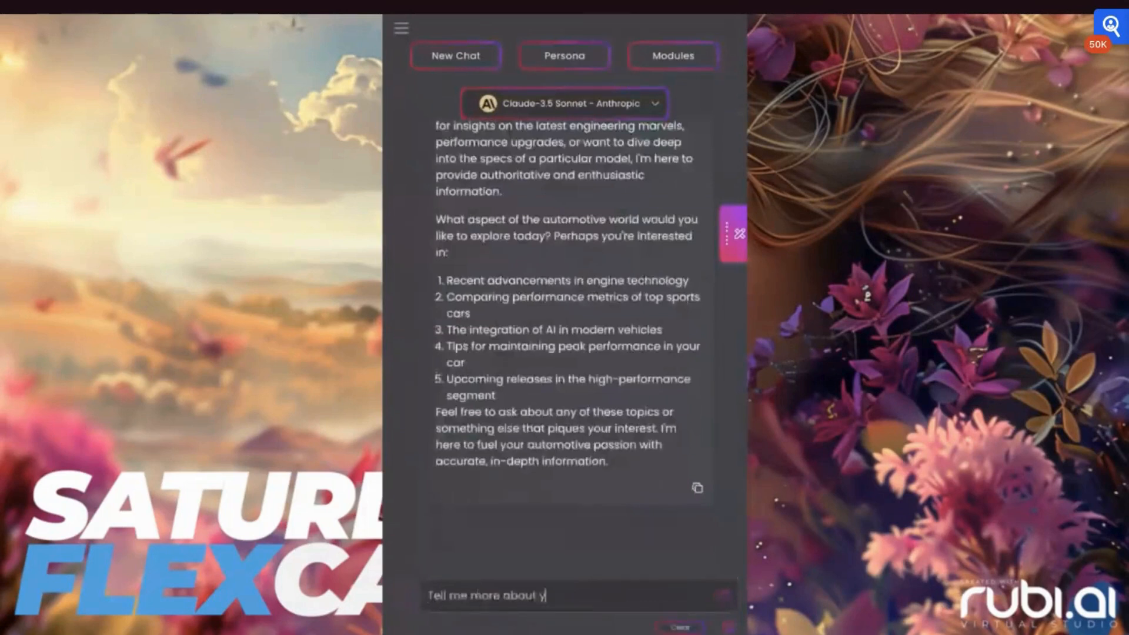
key("Return")
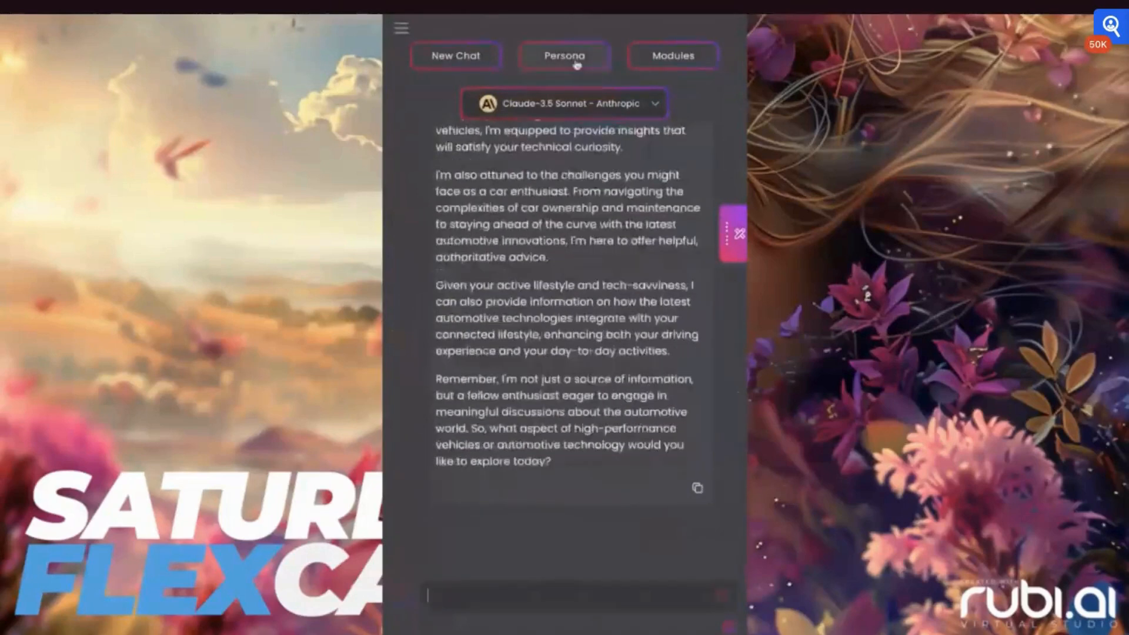
- Switch the chat model to Claude Instant - Anthropic and look back over the conversation from its start
left_click(615, 107)
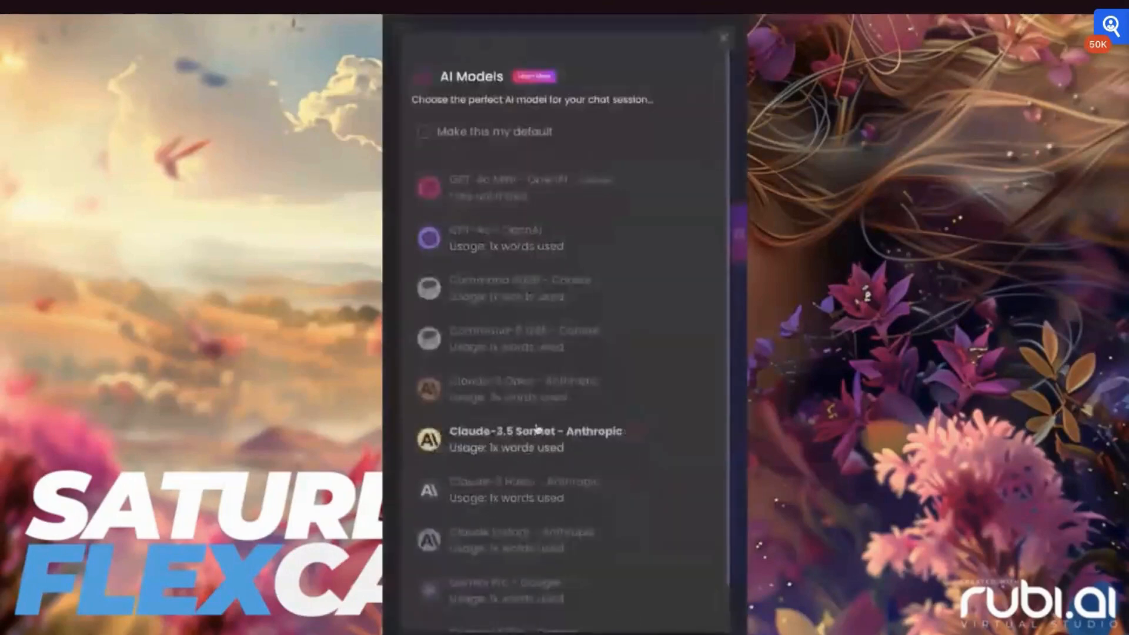
left_click(494, 547)
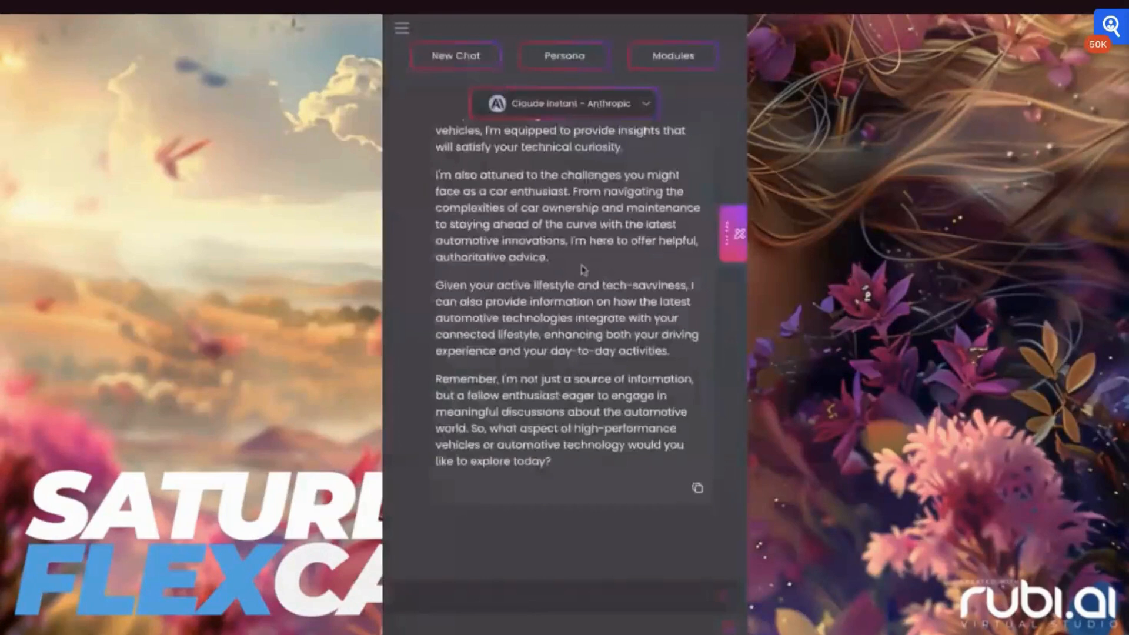
scroll(583, 269, "up", 5)
scroll(583, 269, "up", 5)
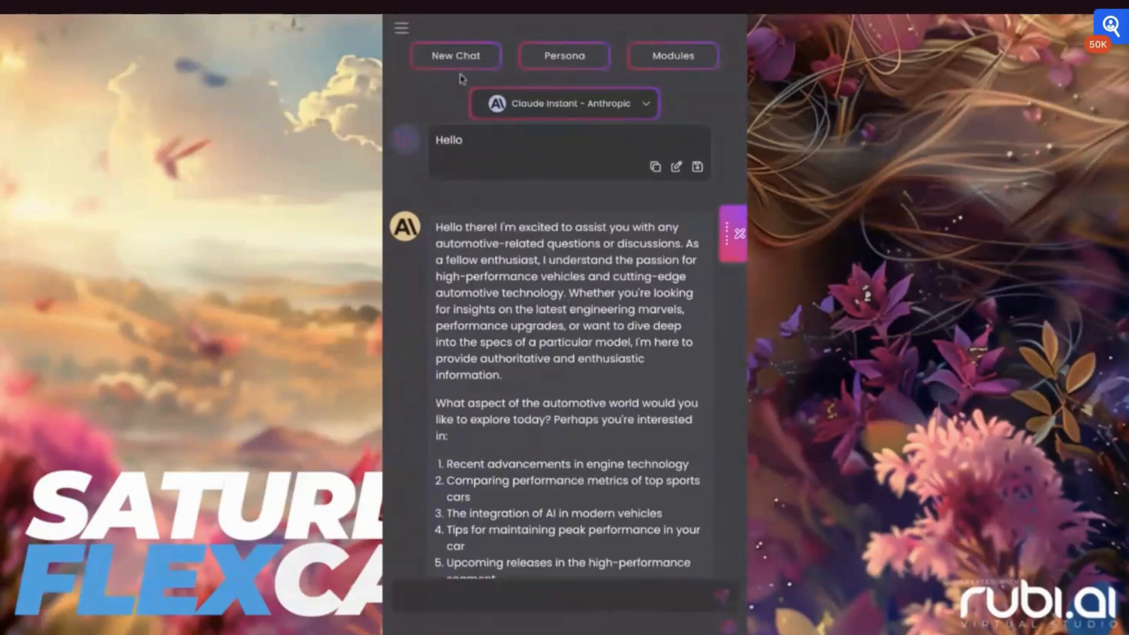
- Go to the Collaborators section of the account settings and open the form for creating a collaborator
left_click(400, 28)
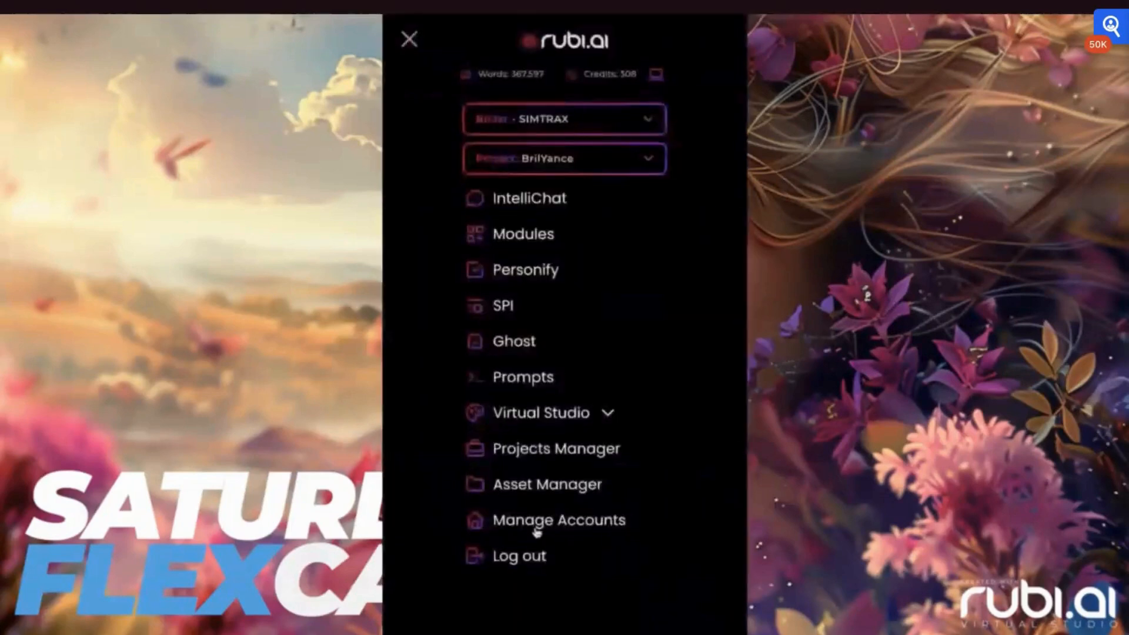
left_click(536, 524)
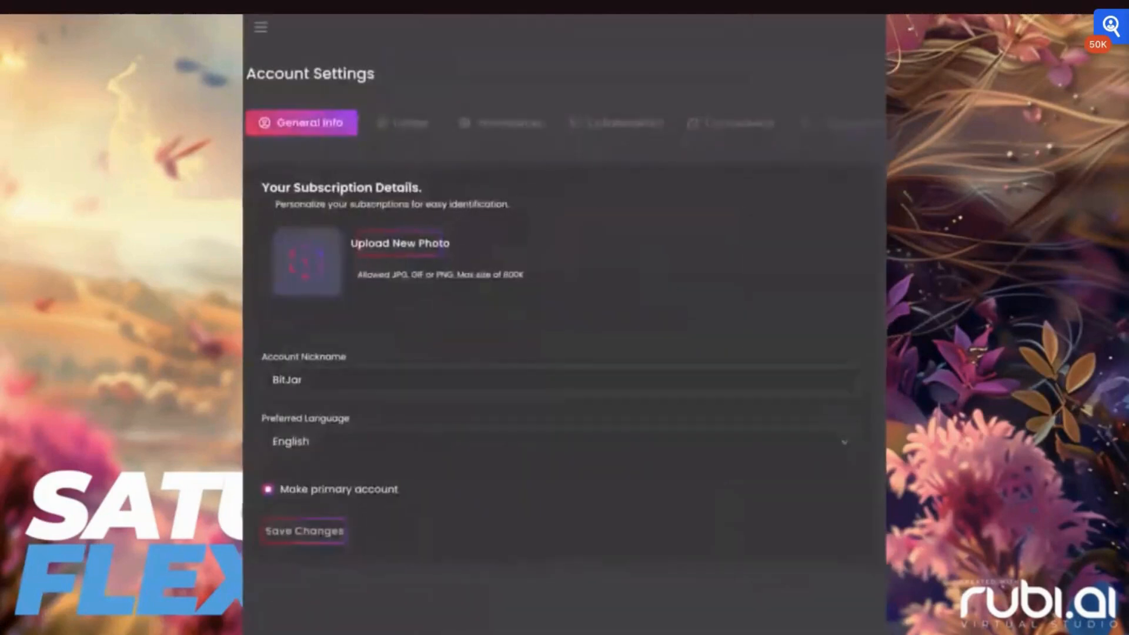
left_click(625, 125)
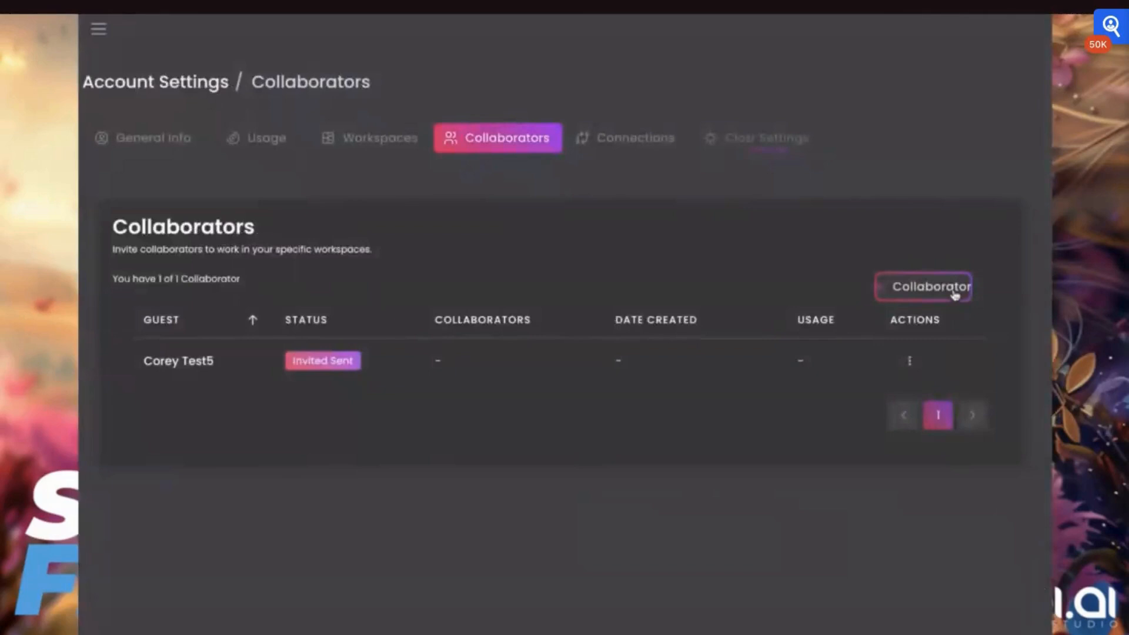
left_click(954, 288)
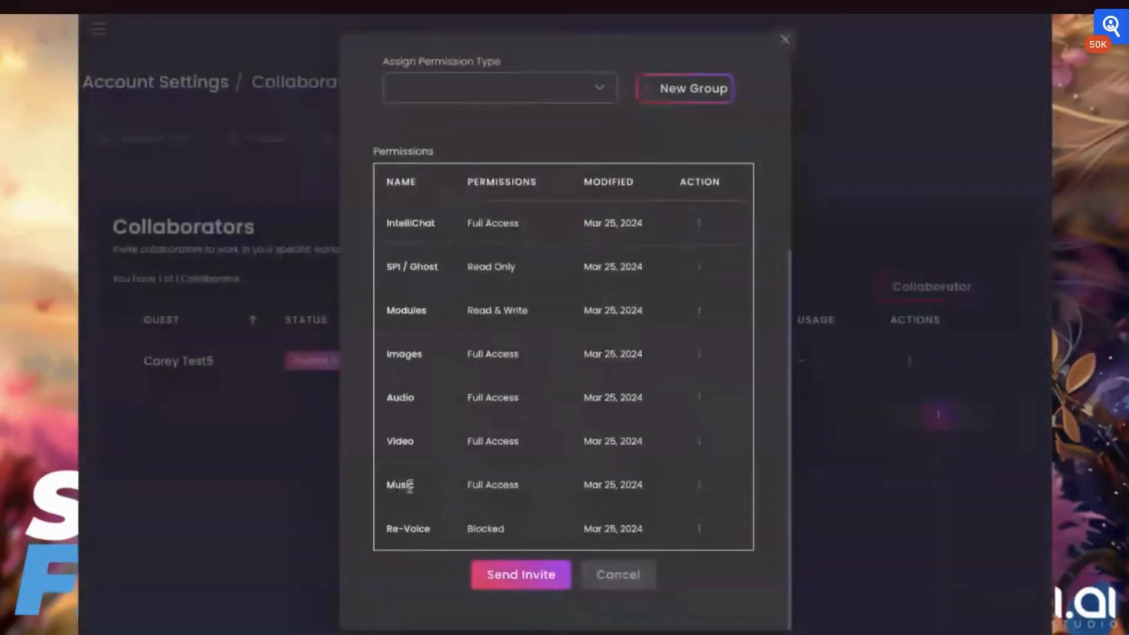
- Set the new collaborator's Music permission to Blocked and select the C2C Digital and DEMO Version 2 workspaces for the invitation
left_click(700, 487)
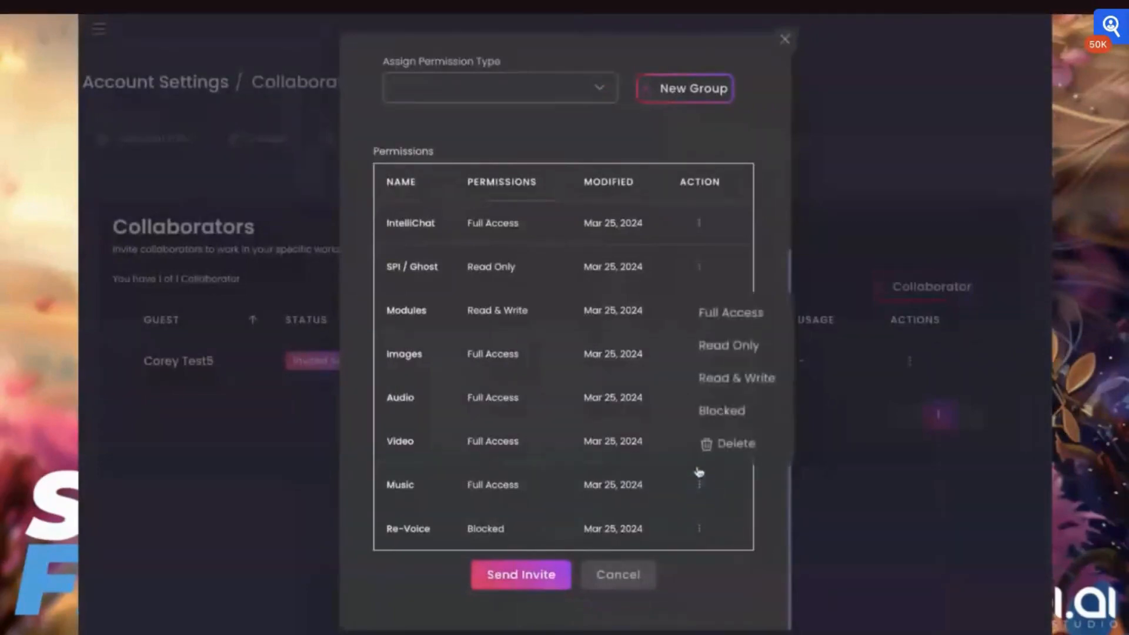
left_click(716, 415)
scroll(503, 332, "up", 3)
scroll(503, 332, "up", 2)
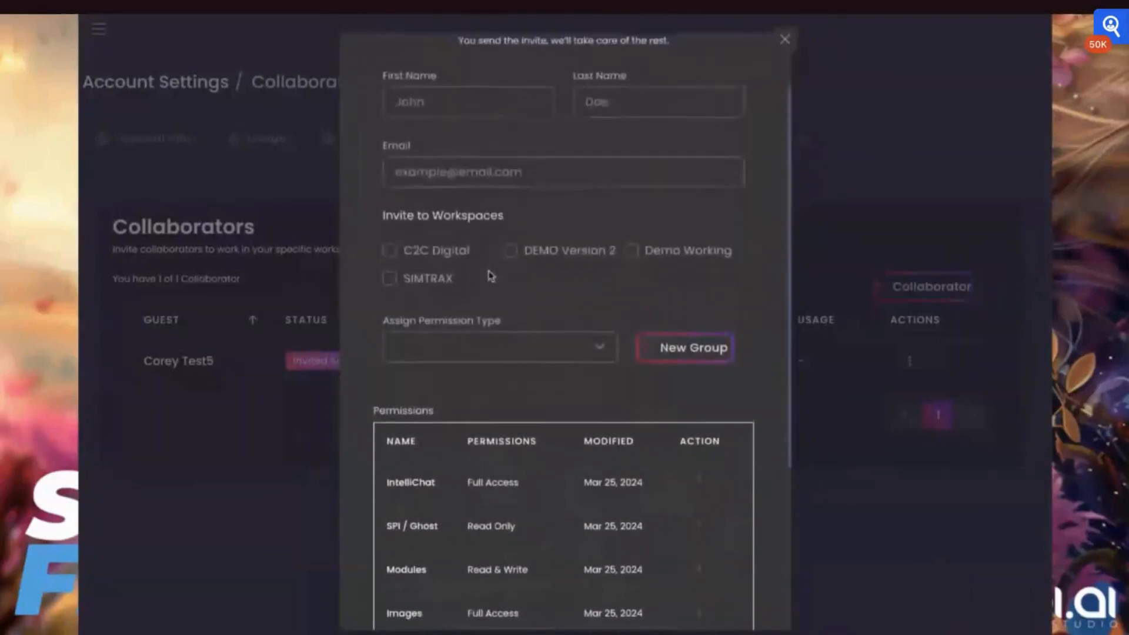
left_click(389, 254)
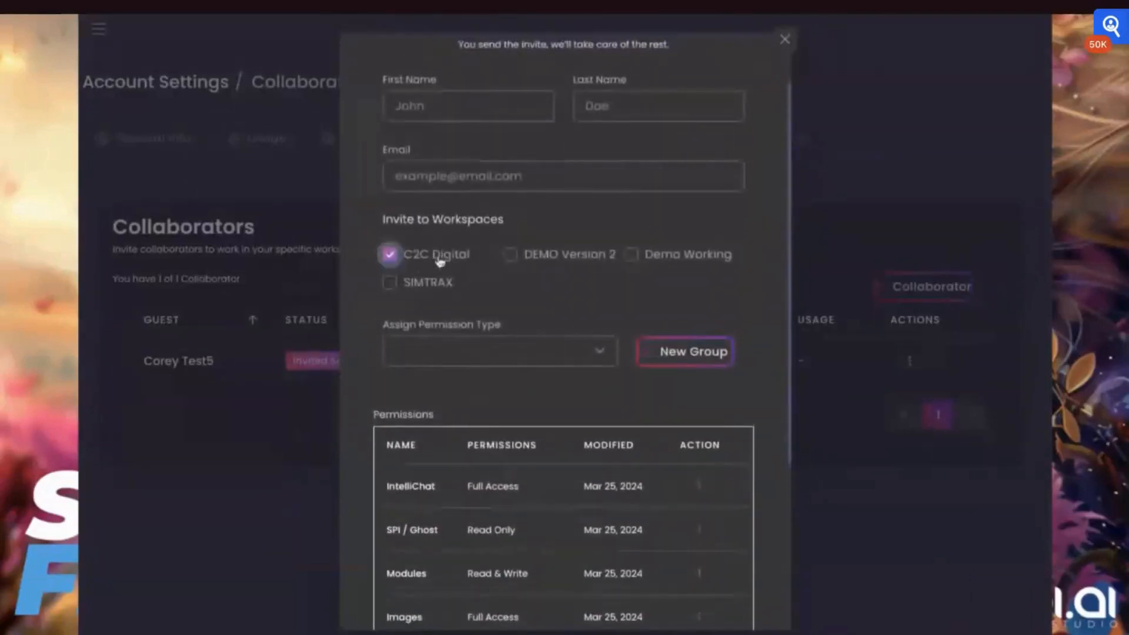
left_click(510, 256)
scroll(514, 262, "up", 2)
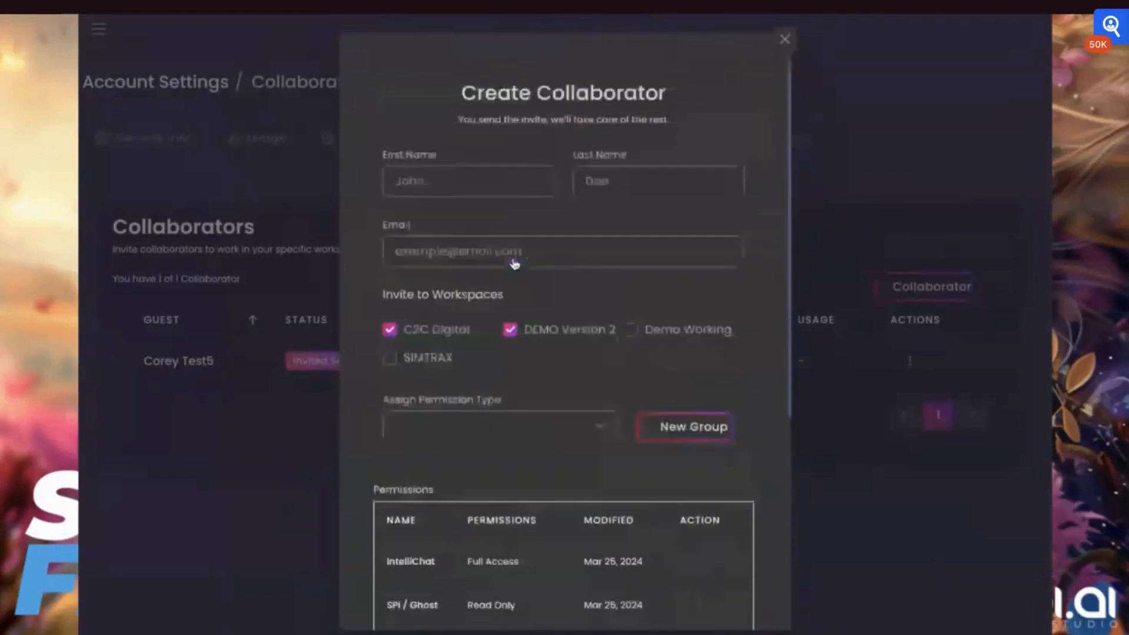
left_click(515, 263)
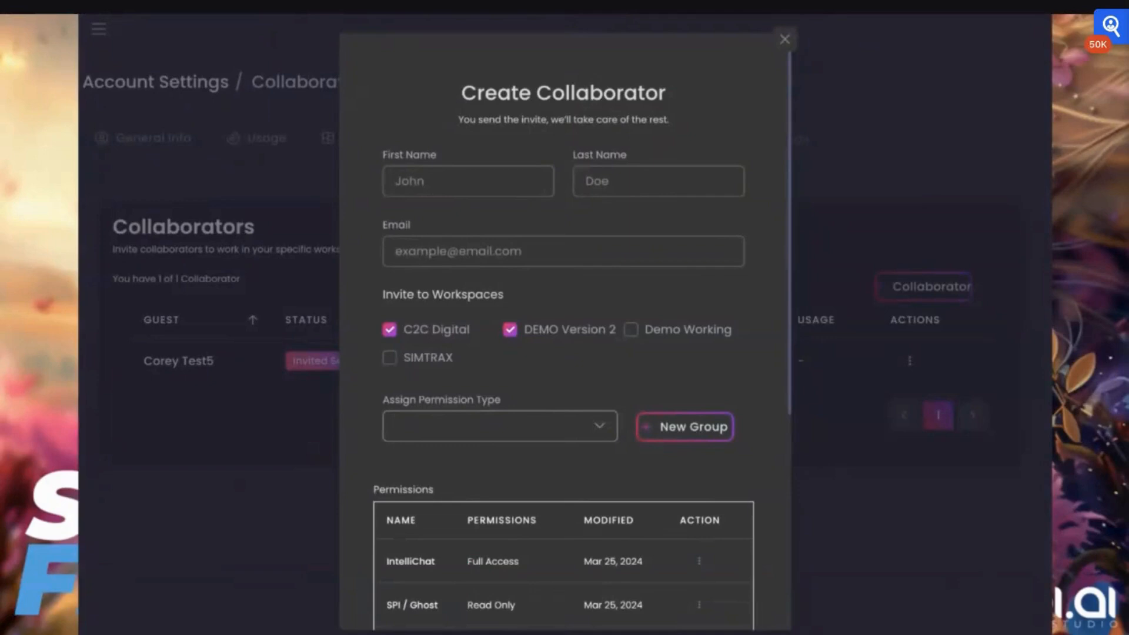
- Review the collaborator form's workspaces and permissions, and close it without sending the invite
scroll(609, 435, "down", 4)
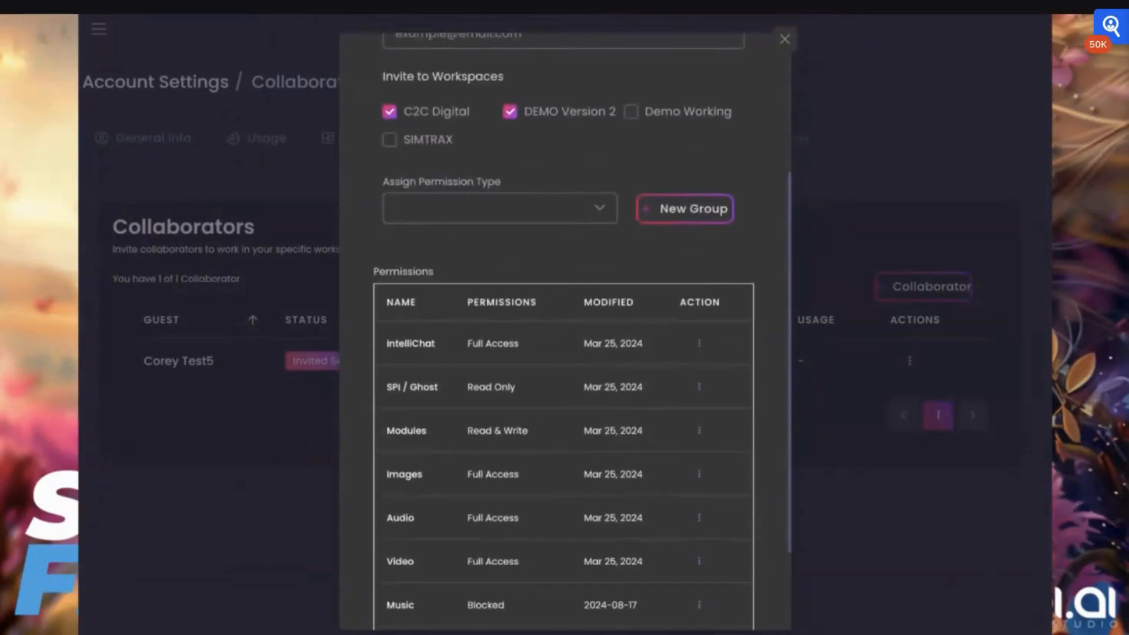
scroll(564, 353, "down", 2)
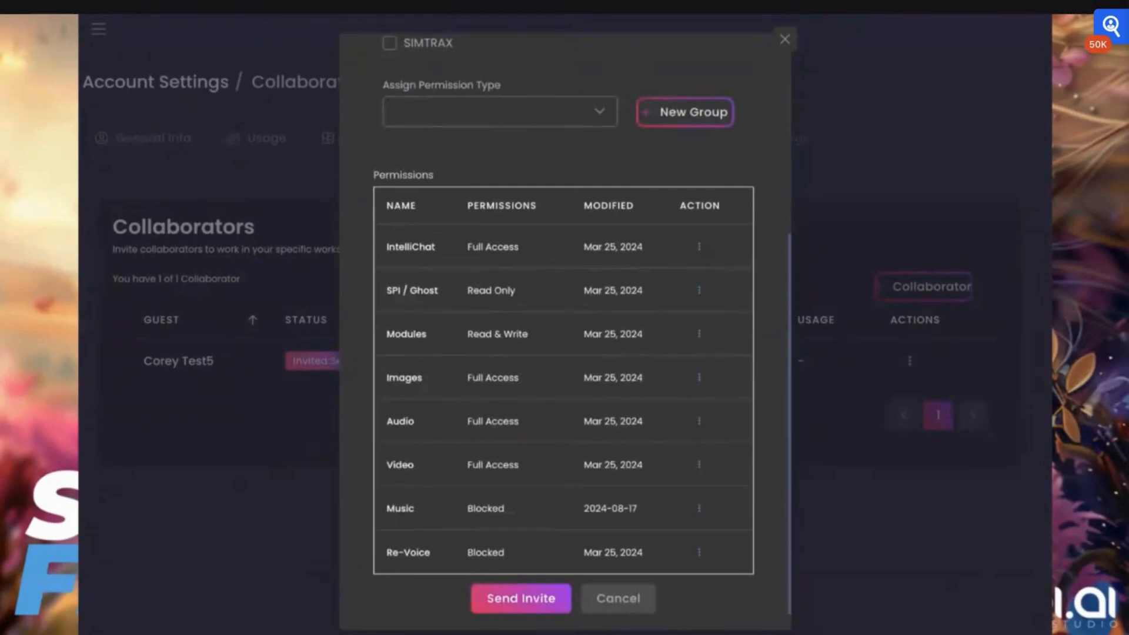
scroll(578, 230, "up", 6)
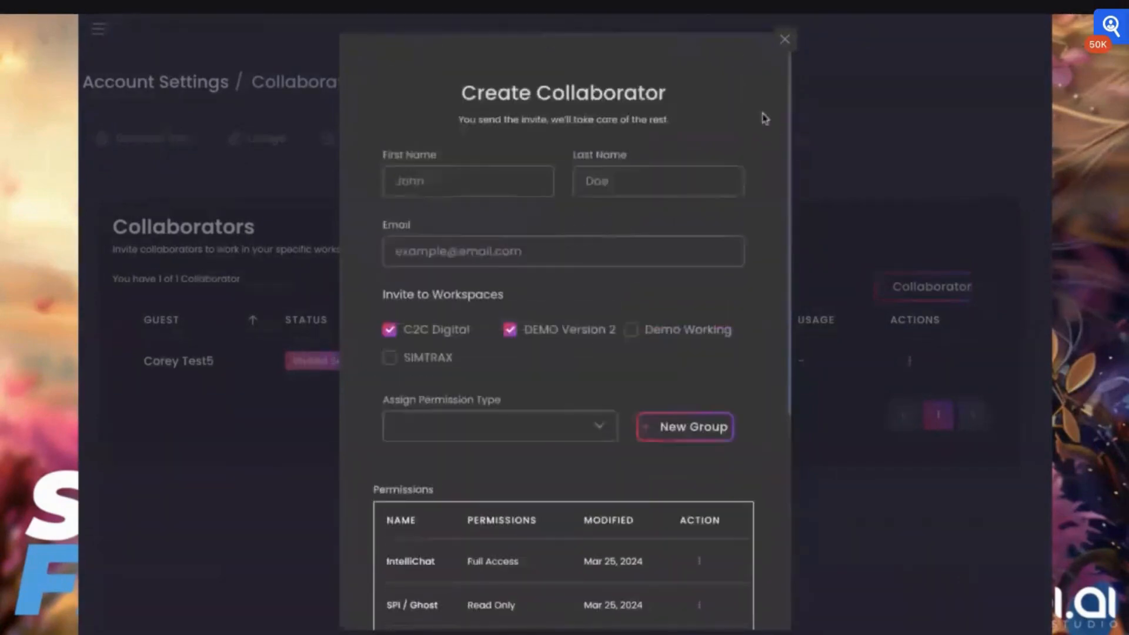
left_click(785, 39)
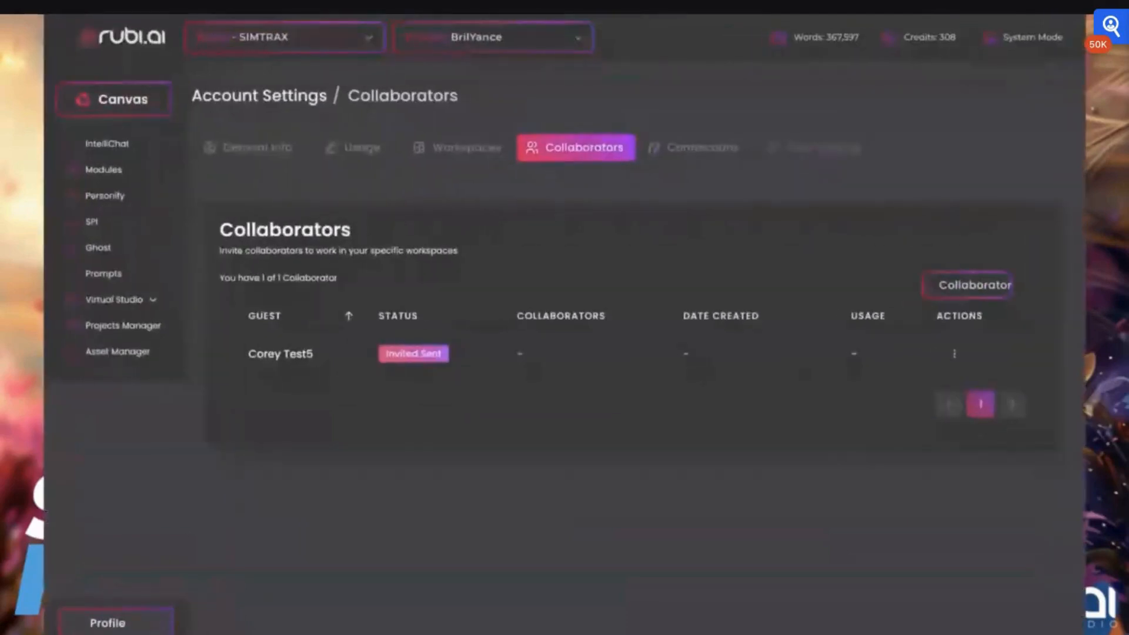
- View the Virtual Studio's Image Lab with its MidJourney page, and open the Video Lab
left_click(142, 314)
left_click(103, 324)
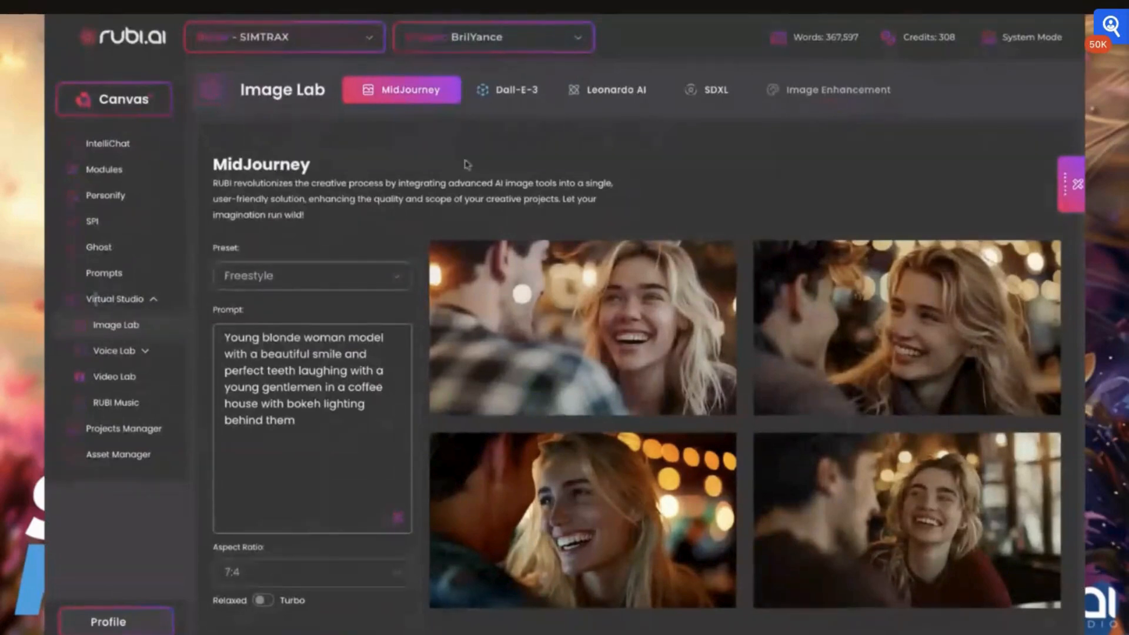
left_click(117, 379)
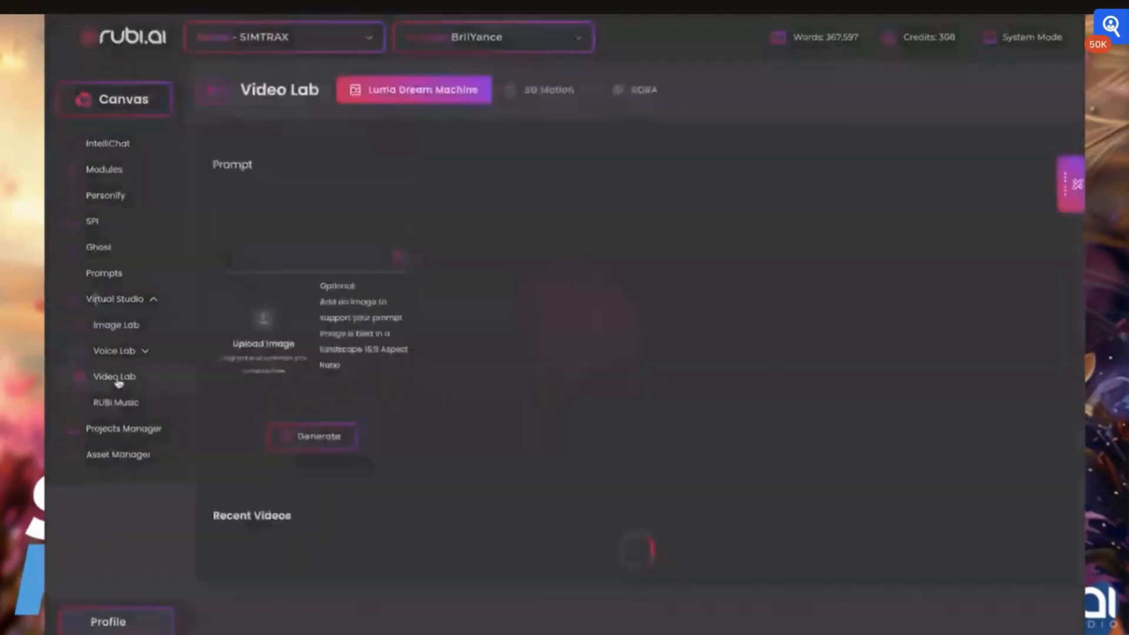